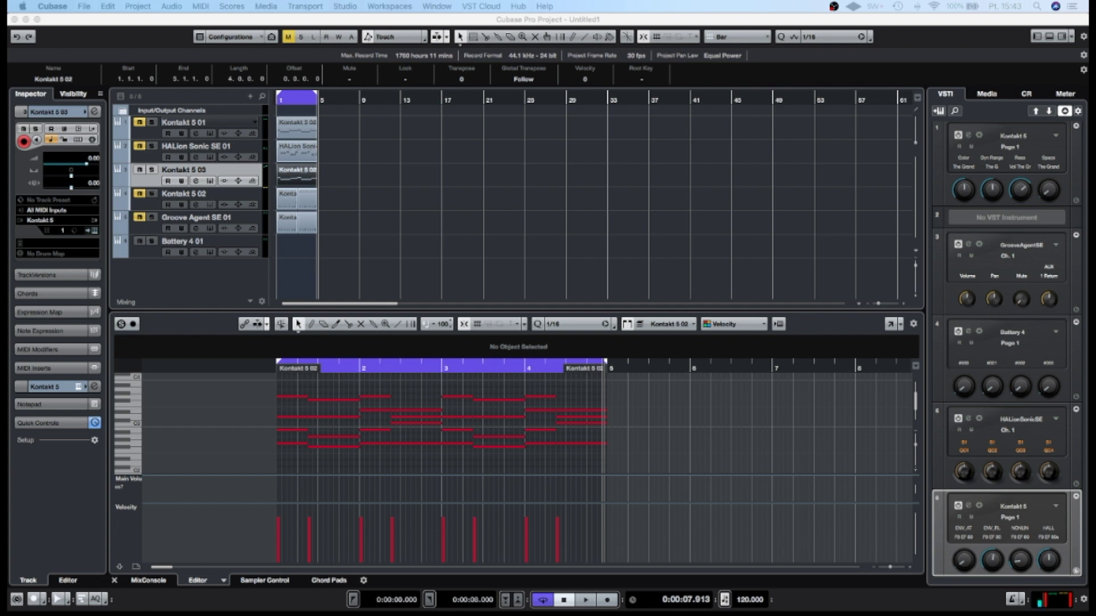
Play back the Kontakt 5 03 chord part and inspect its F9 EF 80s Hard Rhodes patch in the instrument window.
{"action": "scroll", "coordinate": [300, 421], "scroll_direction": "down", "scroll_amount": 2}
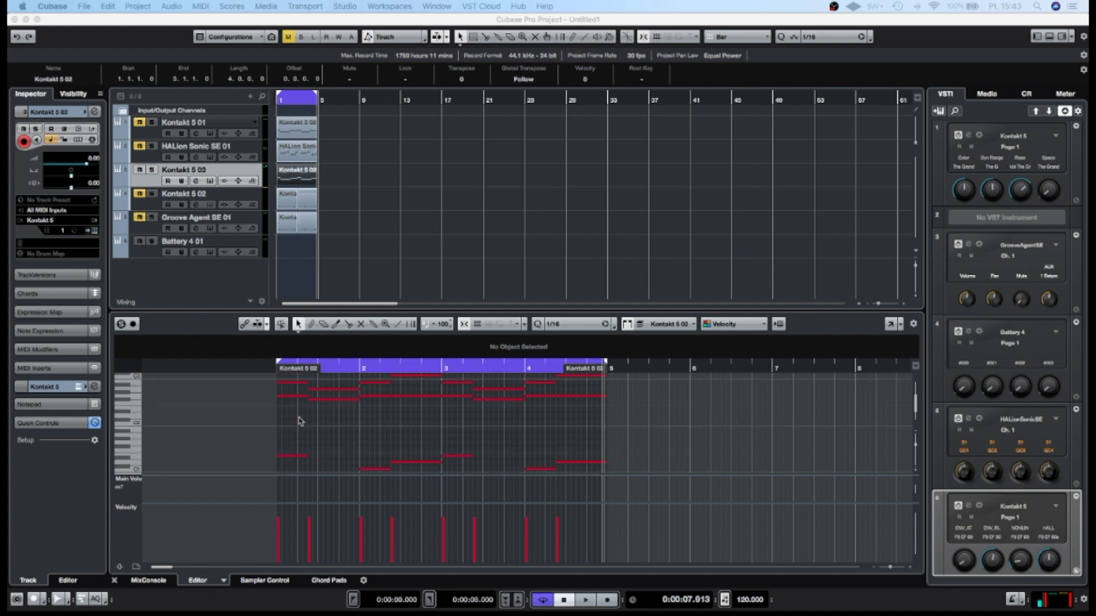
{"action": "left_click", "coordinate": [587, 600]}
{"action": "left_click", "coordinate": [586, 600]}
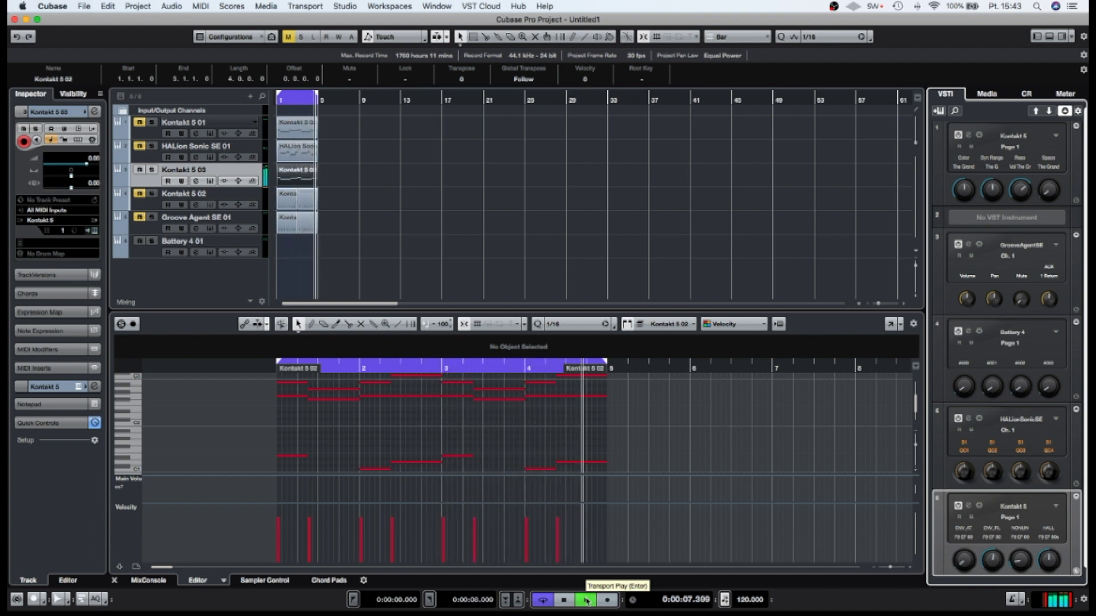
{"action": "key", "text": "space"}
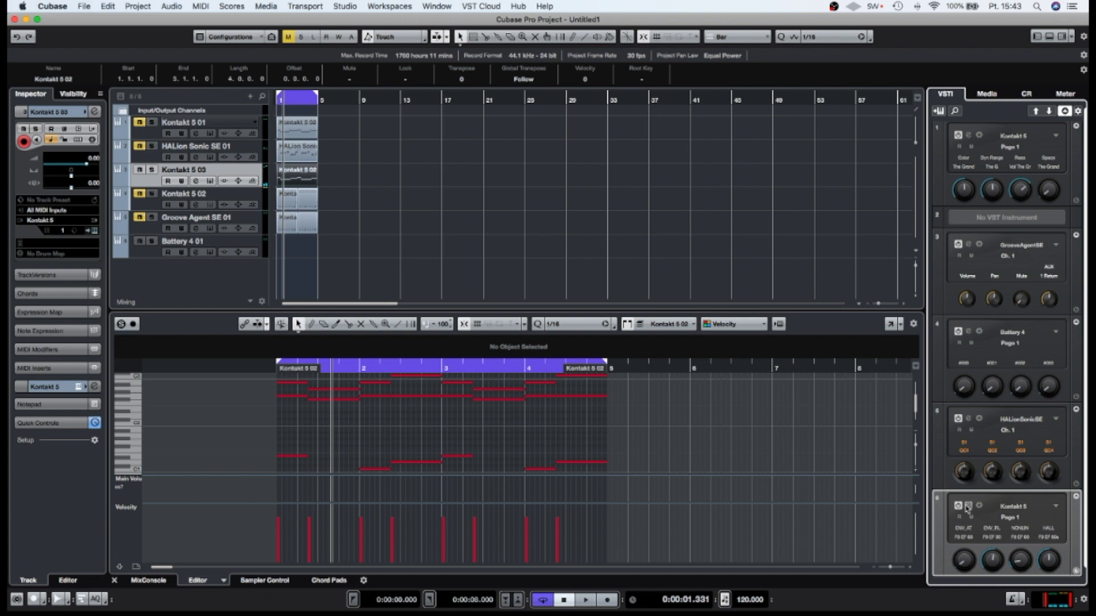
{"action": "left_click", "coordinate": [968, 507]}
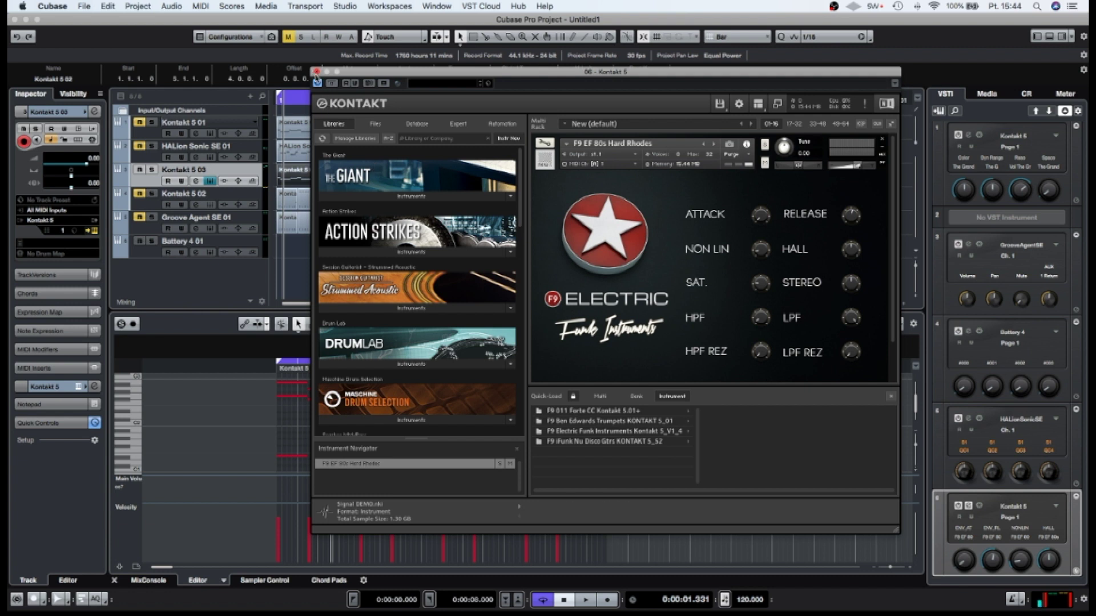
{"action": "left_click", "coordinate": [316, 72]}
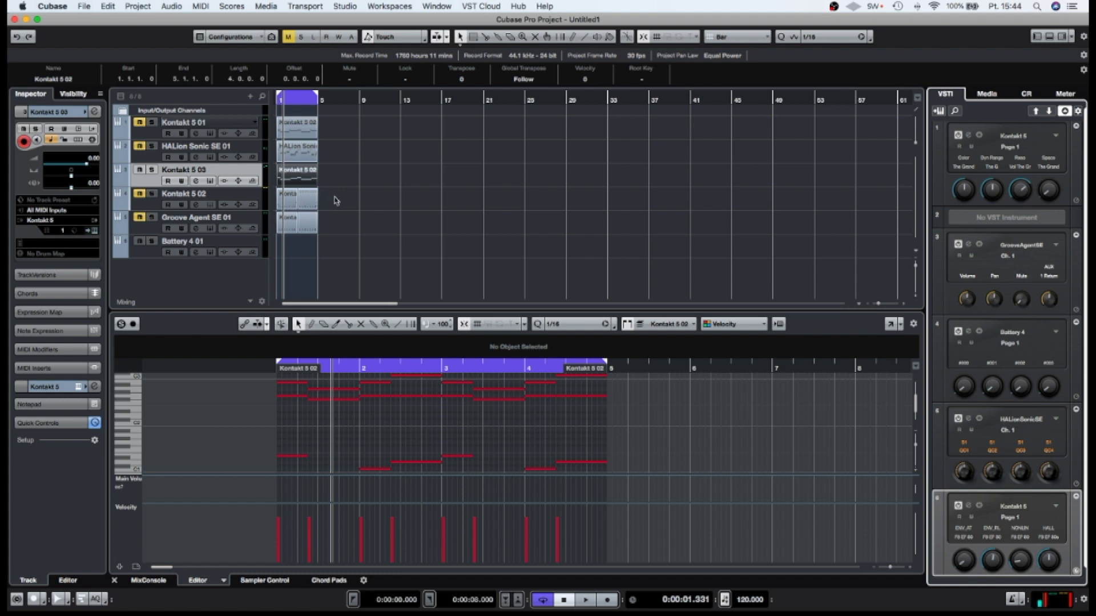
Show the first part of the Kontakt 5 02 track in the key editor and look through its notes.
{"action": "left_click", "coordinate": [285, 200]}
{"action": "scroll", "coordinate": [388, 457], "scroll_direction": "down", "scroll_amount": 3}
{"action": "scroll", "coordinate": [389, 458], "scroll_direction": "up", "scroll_amount": 3}
{"action": "scroll", "coordinate": [389, 459], "scroll_direction": "down", "scroll_amount": 3}
{"action": "scroll", "coordinate": [389, 459], "scroll_direction": "up", "scroll_amount": 5}
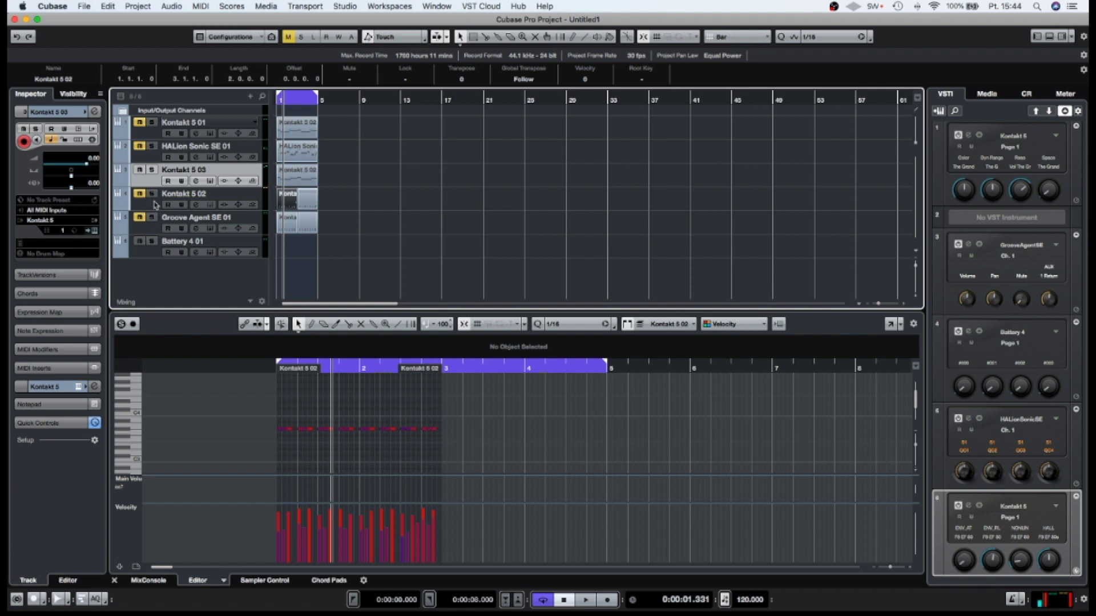
Add a Kontakt 5 instrument track below the Kontakt 5 02 track, routed to Stereo Out.
{"action": "left_click", "coordinate": [156, 205]}
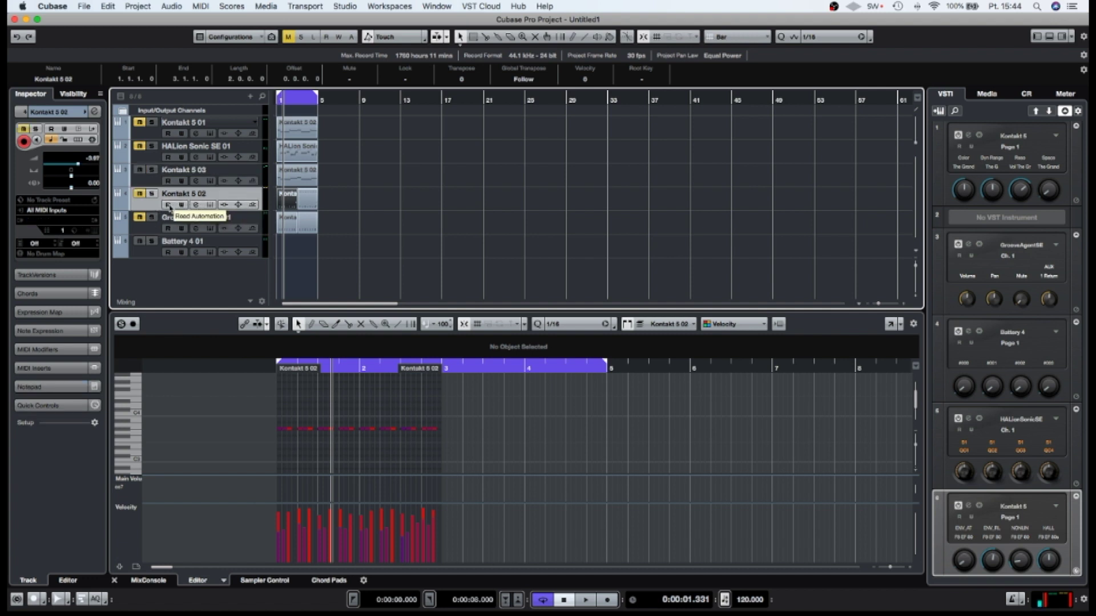
{"action": "right_click", "coordinate": [147, 204]}
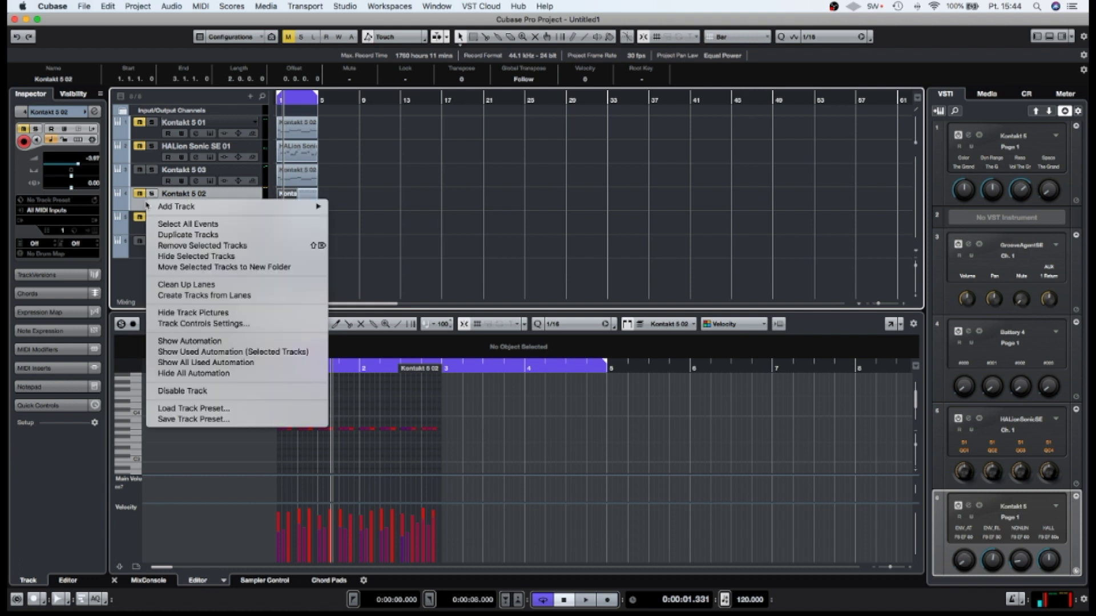
{"action": "mouse_move", "coordinate": [223, 206]}
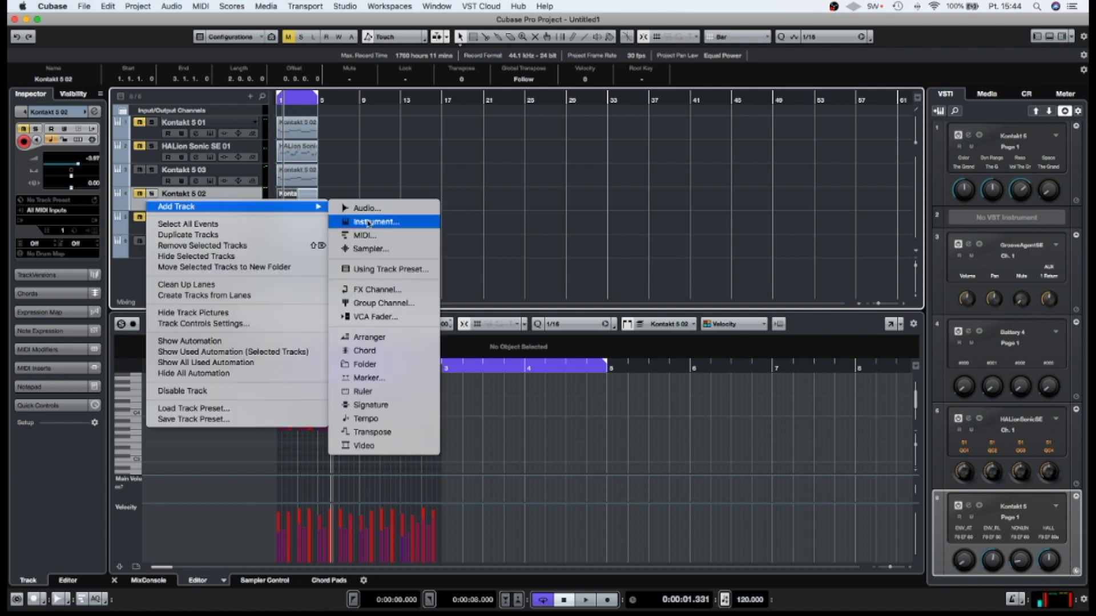
{"action": "left_click", "coordinate": [368, 223]}
{"action": "left_click", "coordinate": [561, 274]}
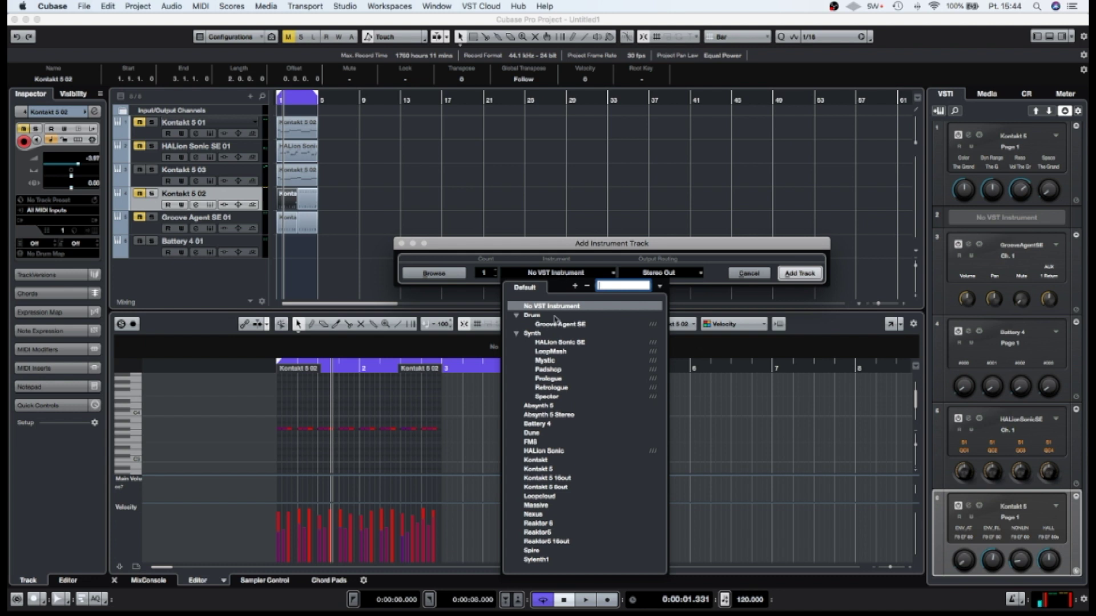
{"action": "left_click", "coordinate": [540, 469]}
{"action": "left_click", "coordinate": [799, 275]}
Load AR Modern White Kit Full from the Abbey Road Modern Drummer library into the new Kontakt instance.
{"action": "scroll", "coordinate": [321, 279], "scroll_direction": "down", "scroll_amount": 8}
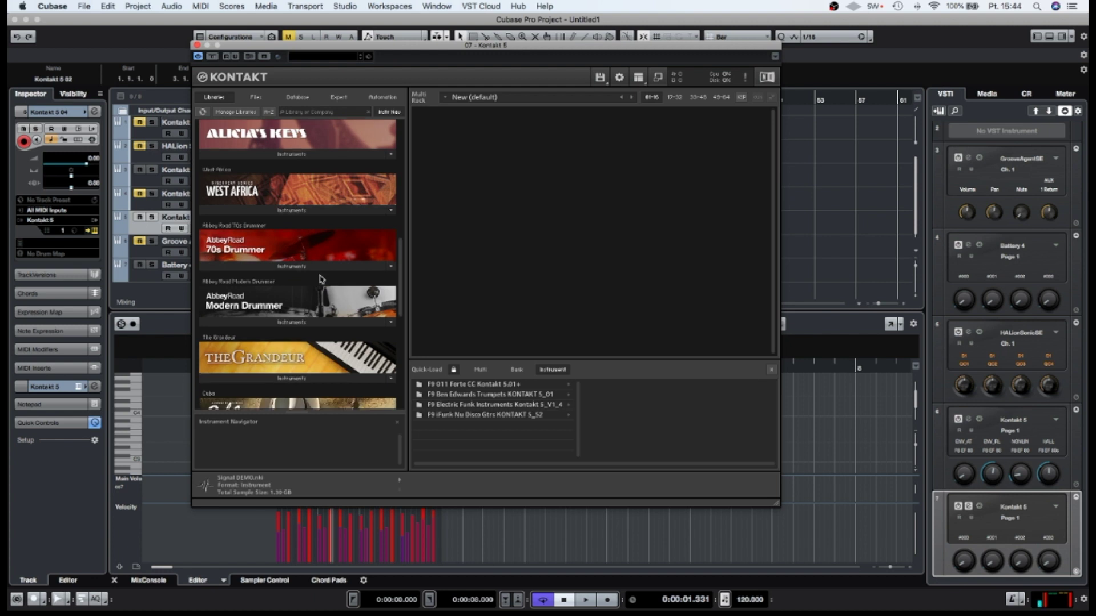
{"action": "left_click", "coordinate": [302, 324]}
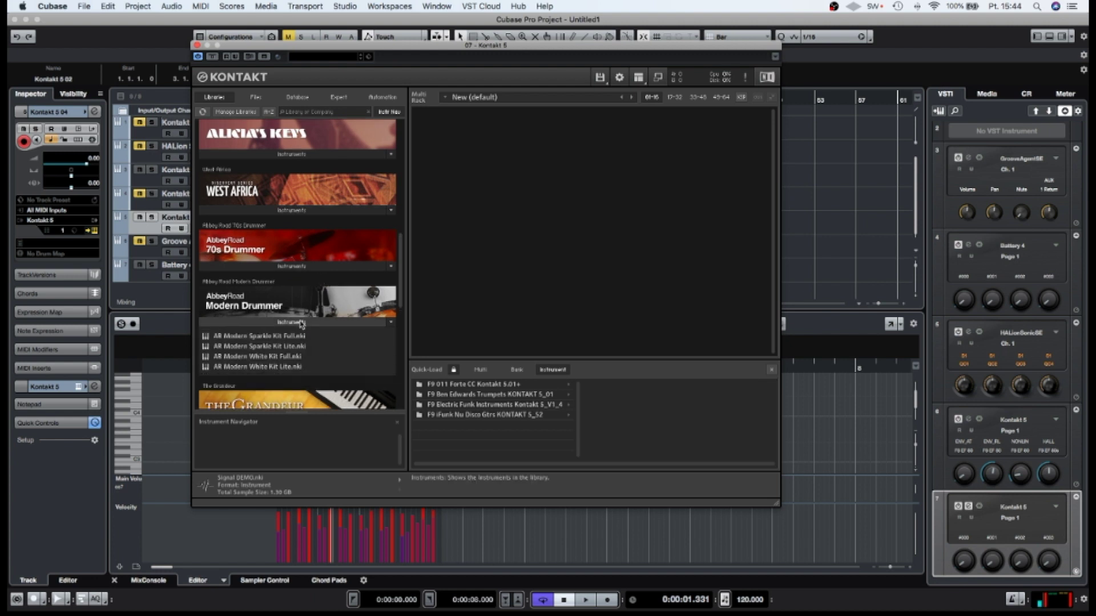
{"action": "left_click", "coordinate": [265, 356]}
{"action": "double_click", "coordinate": [265, 357]}
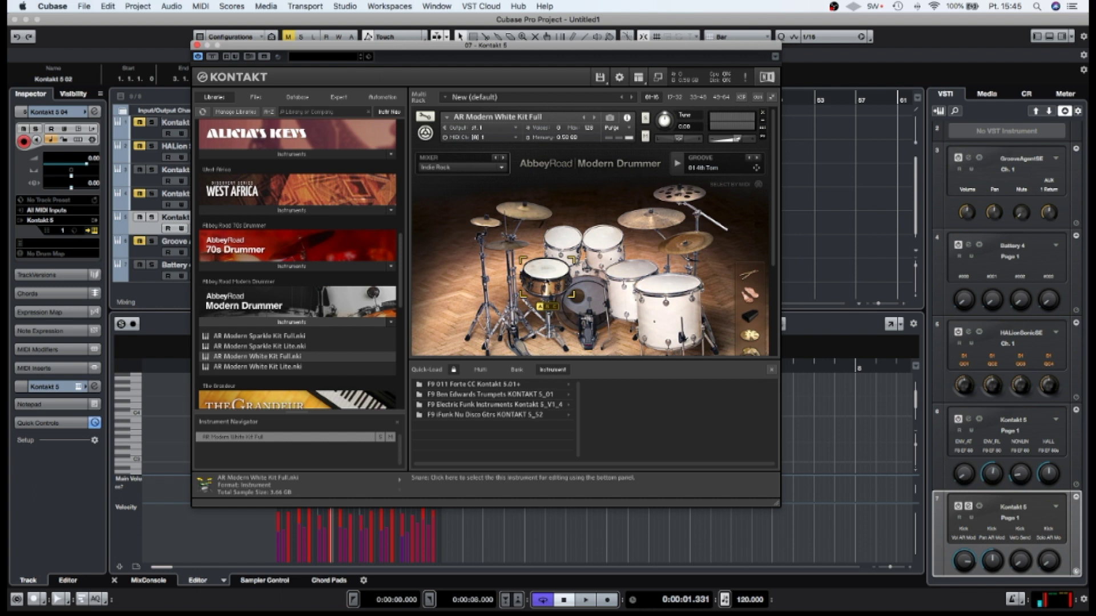
Audition the snare drum of the loaded kit several times.
{"action": "left_click", "coordinate": [544, 266]}
{"action": "left_click", "coordinate": [544, 267]}
{"action": "left_click", "coordinate": [544, 267]}
{"action": "left_click", "coordinate": [544, 266]}
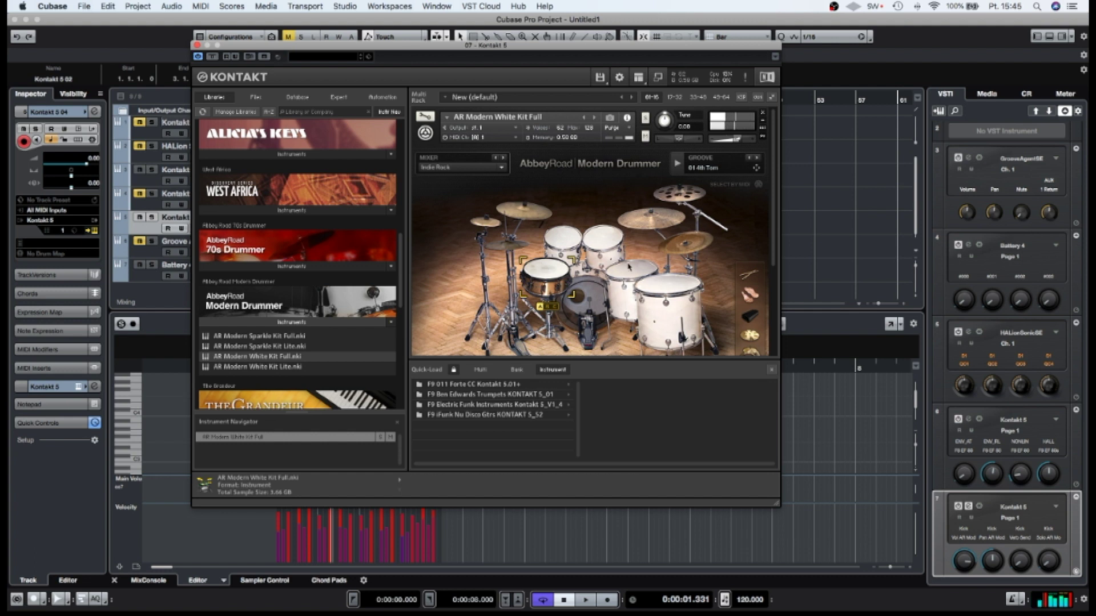
Copy the Kontakt 5 02 drum parts onto the new Kontakt 5 04 track and mute the Kontakt 5 03 track.
{"action": "left_click_drag", "start_coordinate": [351, 53], "coordinate": [615, 45]}
{"action": "left_click_drag", "start_coordinate": [327, 203], "coordinate": [282, 221]}
{"action": "left_click", "coordinate": [139, 170]}
Play the copied drum parts through the new kit while viewing their notes with the instrument window moved aside.
{"action": "key", "text": "space"}
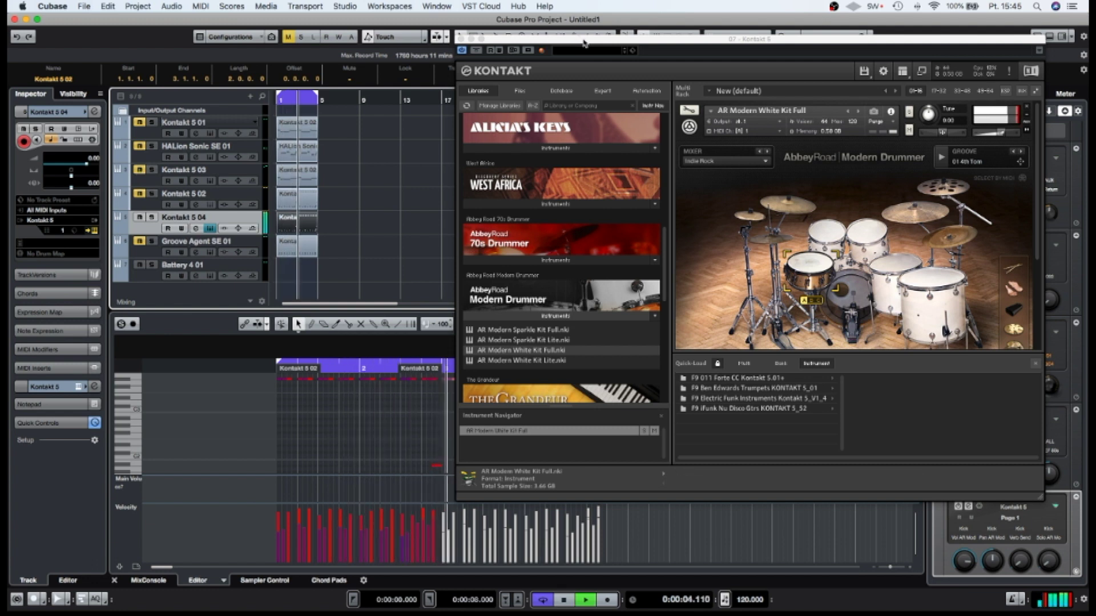
{"action": "left_click_drag", "start_coordinate": [585, 38], "coordinate": [403, 16]}
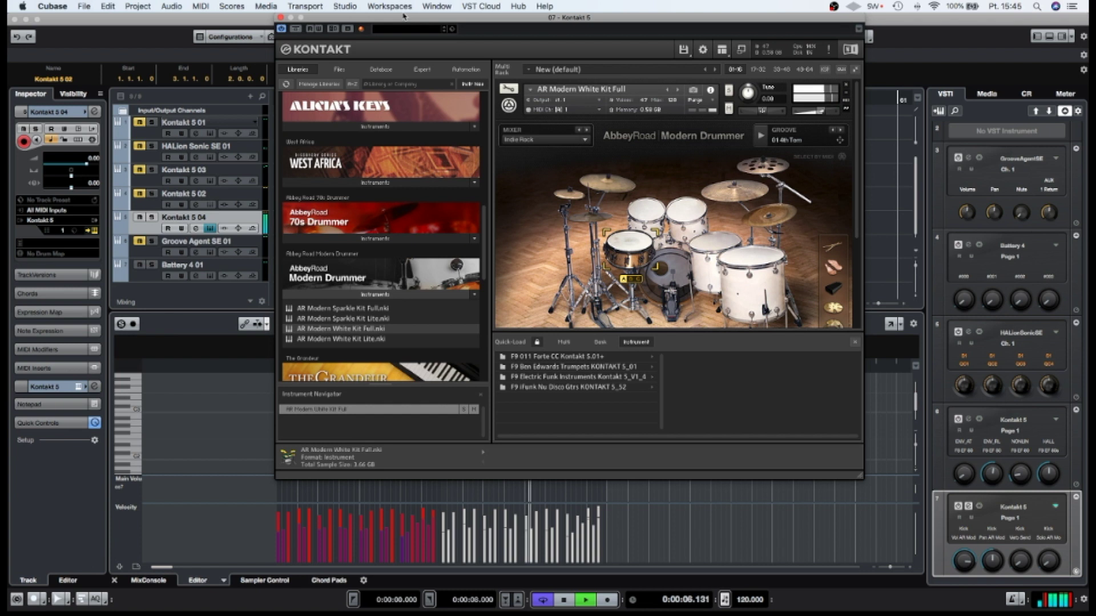
{"action": "left_click_drag", "start_coordinate": [421, 16], "coordinate": [690, 16]}
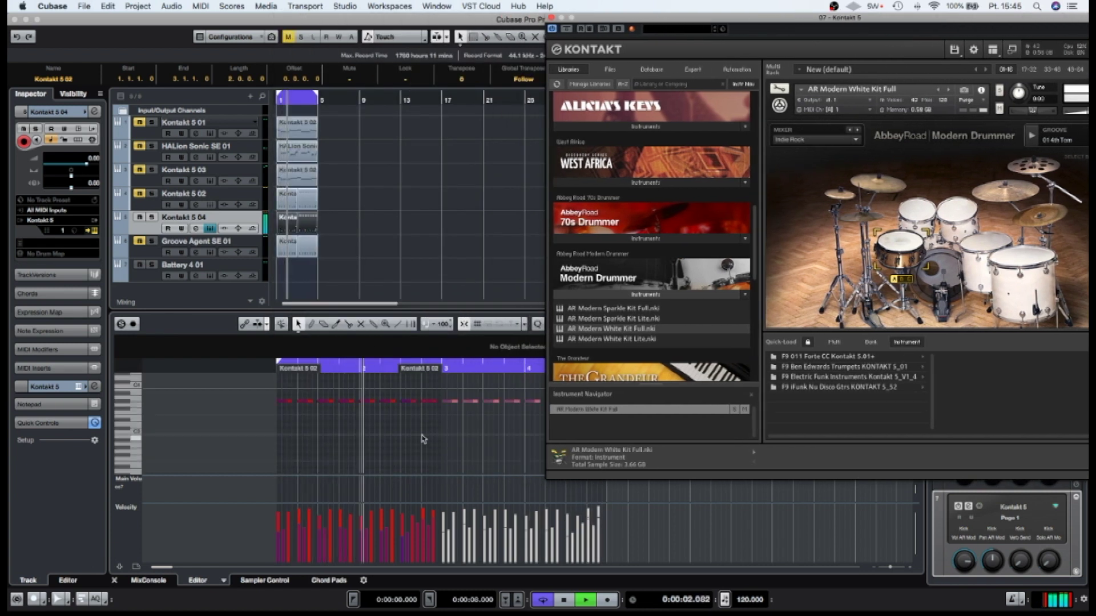
{"action": "scroll", "coordinate": [423, 439], "scroll_direction": "down", "scroll_amount": 3}
{"action": "scroll", "coordinate": [423, 439], "scroll_direction": "down", "scroll_amount": 3}
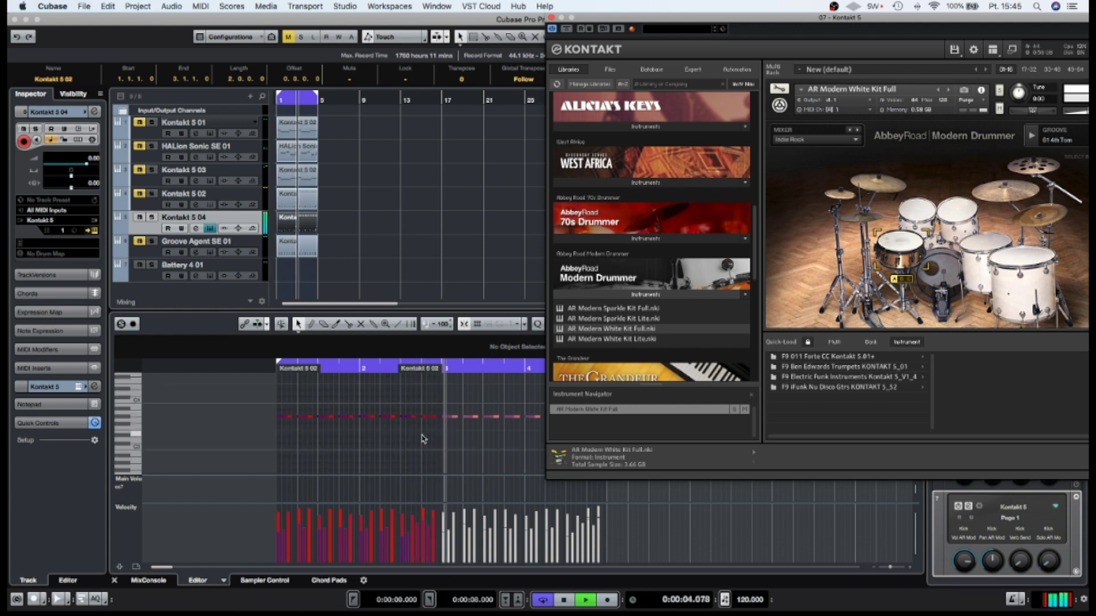
{"action": "key", "text": "space"}
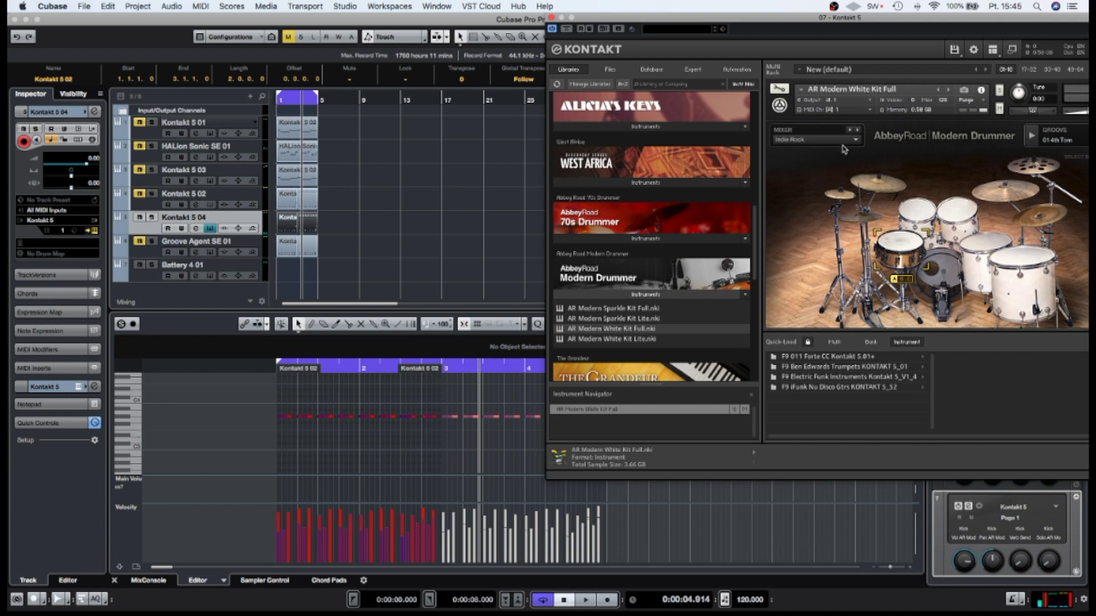
Look at the drum notes around C1, close the instrument window and play the pattern from the start.
{"action": "left_click_drag", "start_coordinate": [901, 21], "coordinate": [793, 21]}
{"action": "scroll", "coordinate": [381, 393], "scroll_direction": "up", "scroll_amount": 3}
{"action": "scroll", "coordinate": [381, 394], "scroll_direction": "down", "scroll_amount": 3}
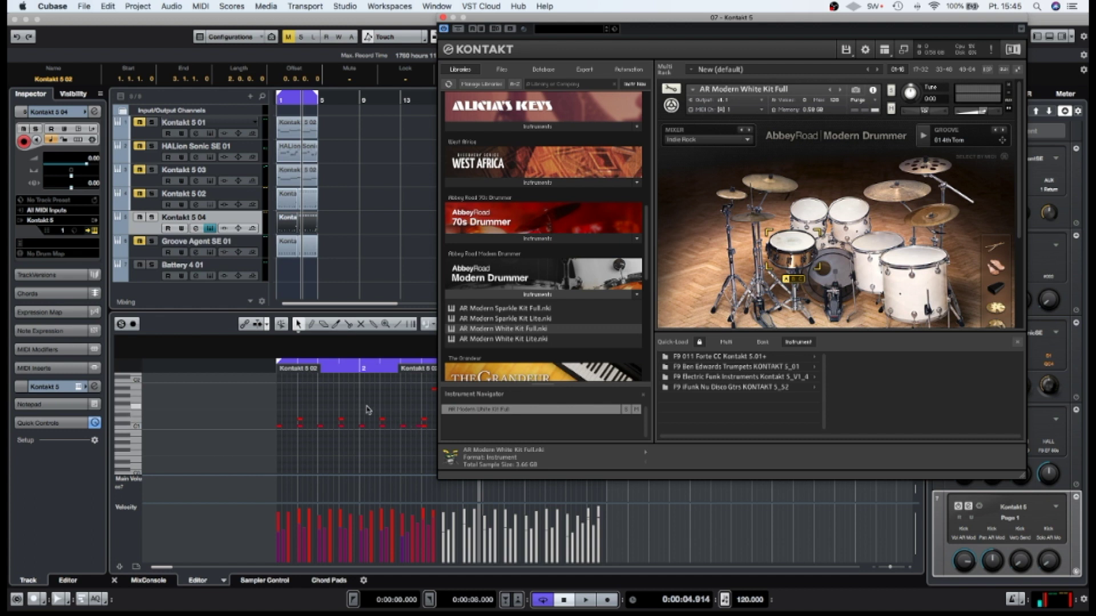
{"action": "left_click", "coordinate": [291, 370]}
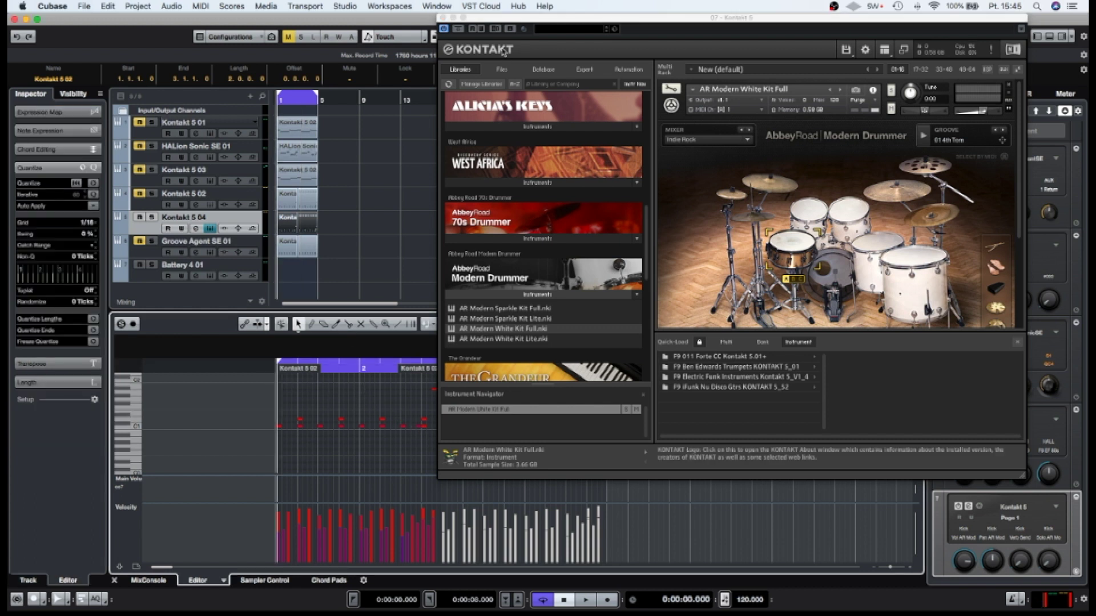
{"action": "left_click", "coordinate": [443, 17]}
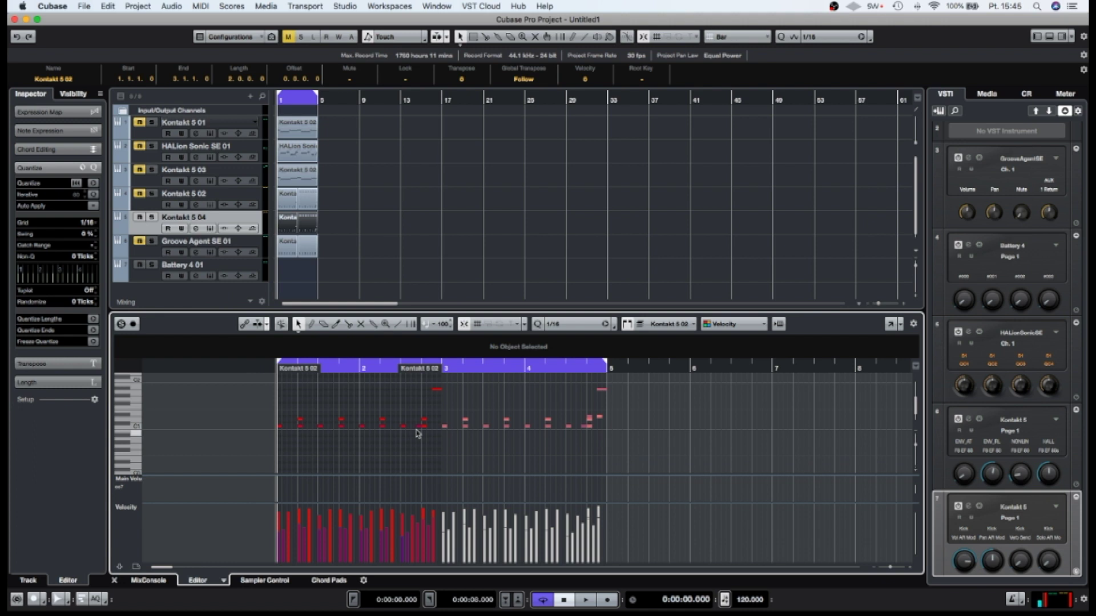
{"action": "key", "text": "space"}
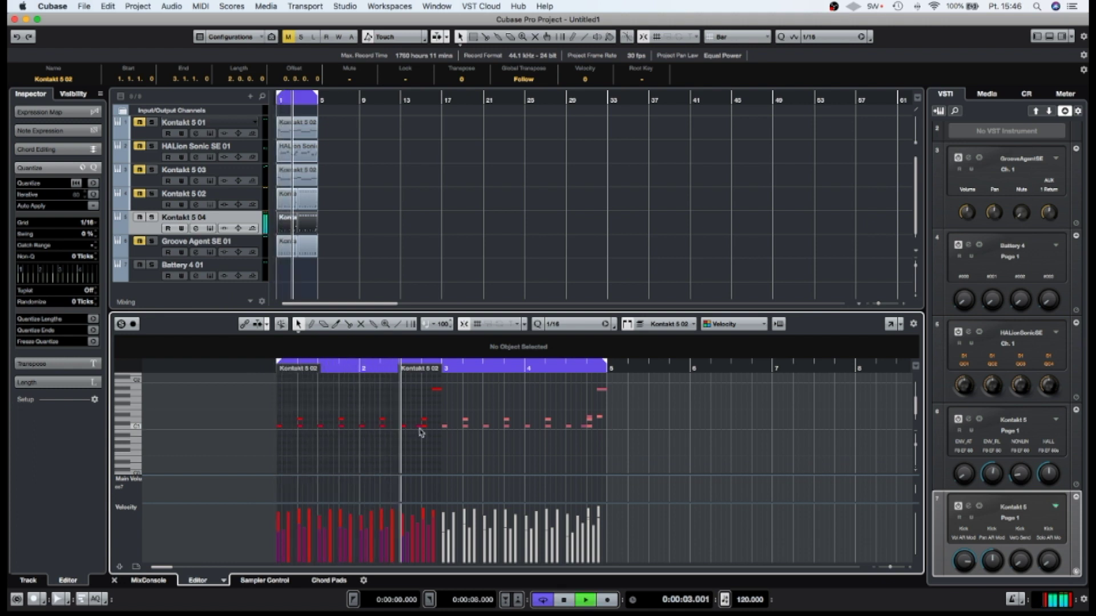
{"action": "key", "text": "space"}
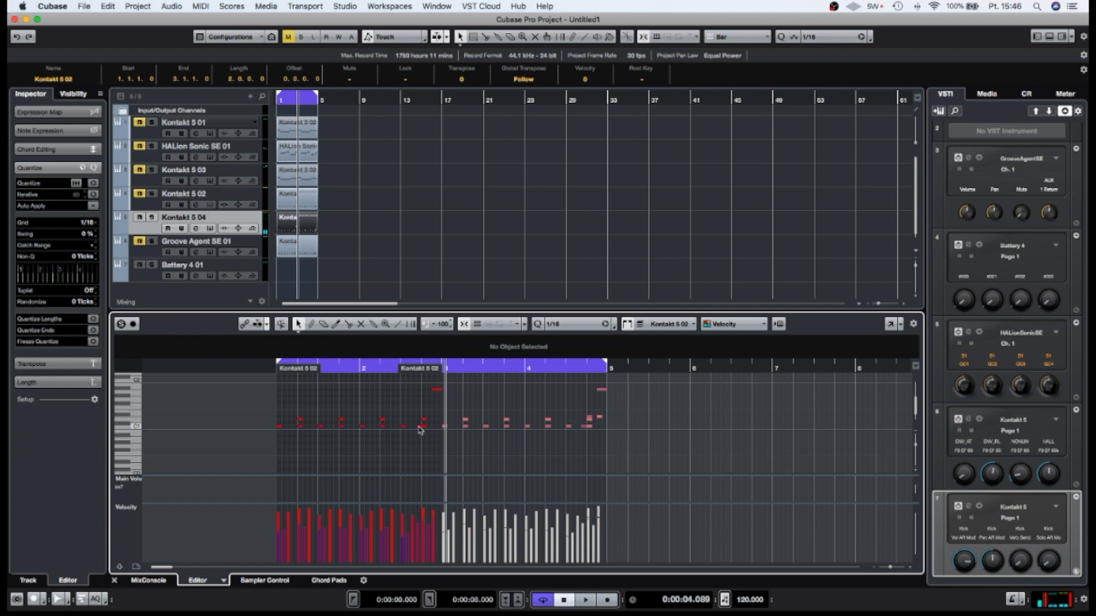
Reopen the Kontakt 5 04 drum kit and examine the snare's mix, tune and envelope controls.
{"action": "left_click", "coordinate": [969, 507]}
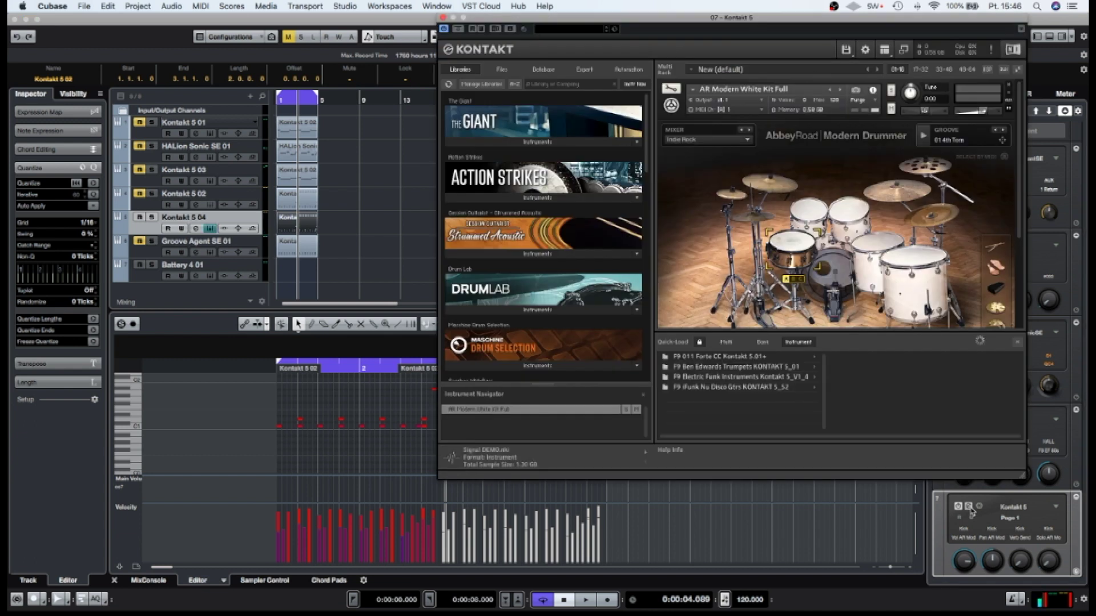
{"action": "scroll", "coordinate": [677, 256], "scroll_direction": "down", "scroll_amount": 3}
{"action": "scroll", "coordinate": [677, 255], "scroll_direction": "down", "scroll_amount": 2}
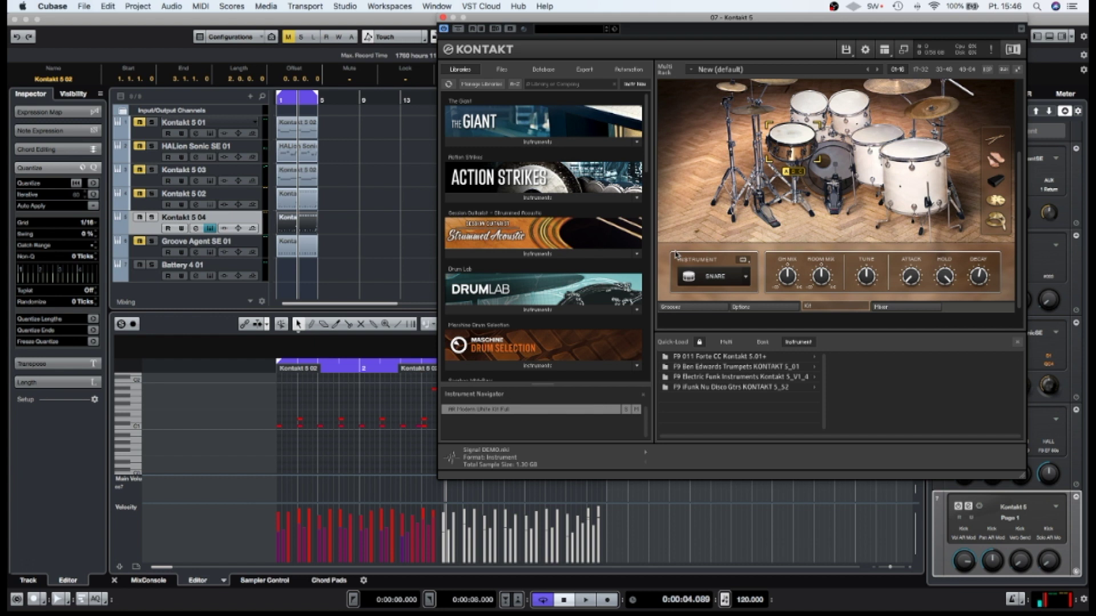
Unmute and solo the Groove Agent SE 01 track and play it from the project start.
{"action": "left_click", "coordinate": [136, 242]}
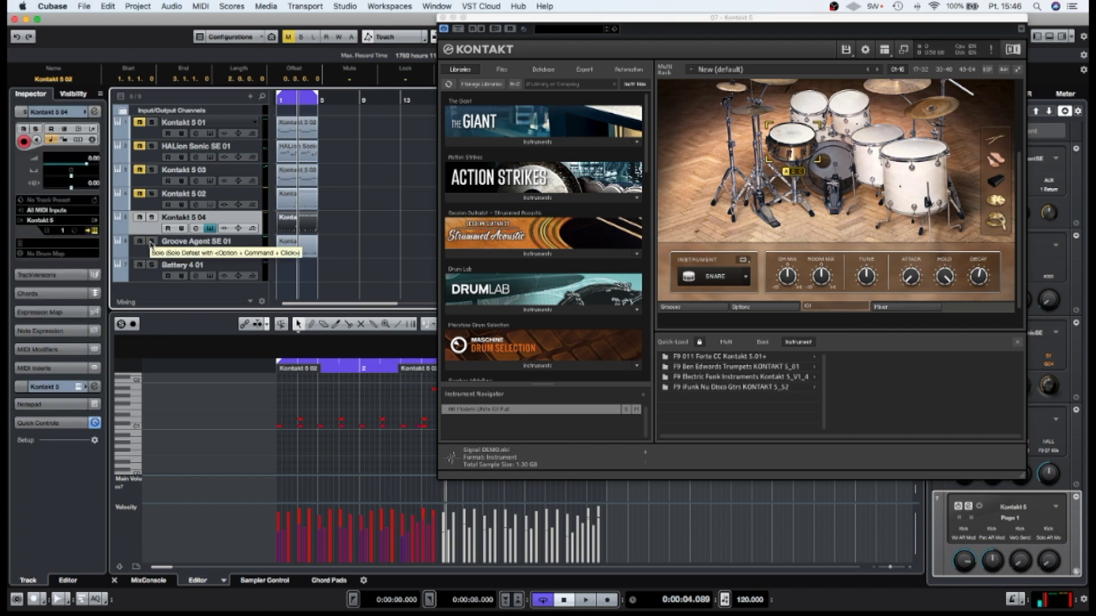
{"action": "left_click", "coordinate": [152, 242]}
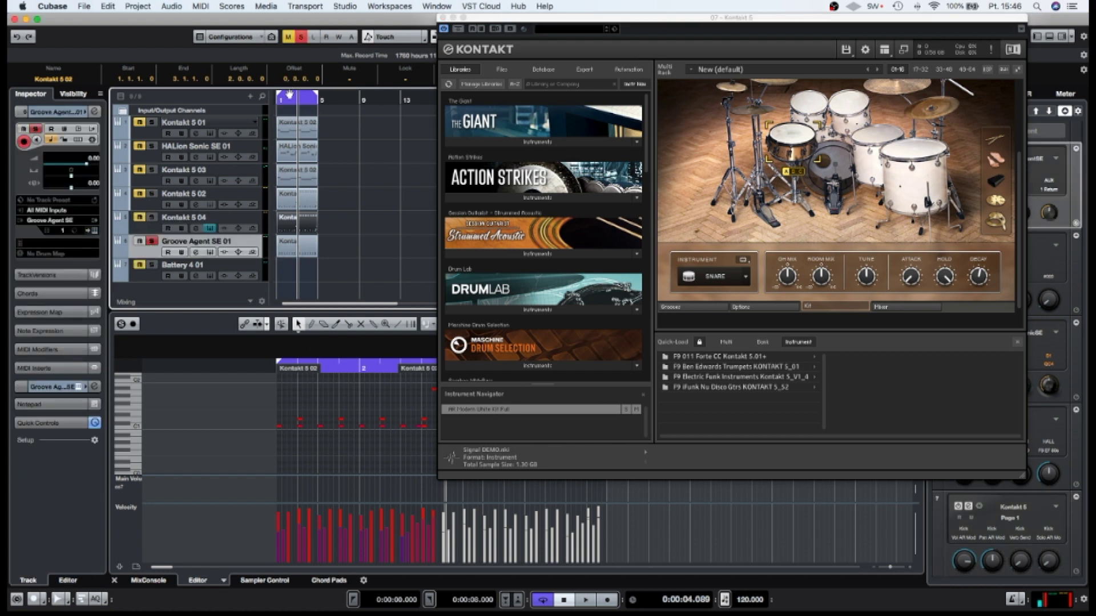
{"action": "left_click", "coordinate": [277, 99]}
{"action": "key", "text": "space"}
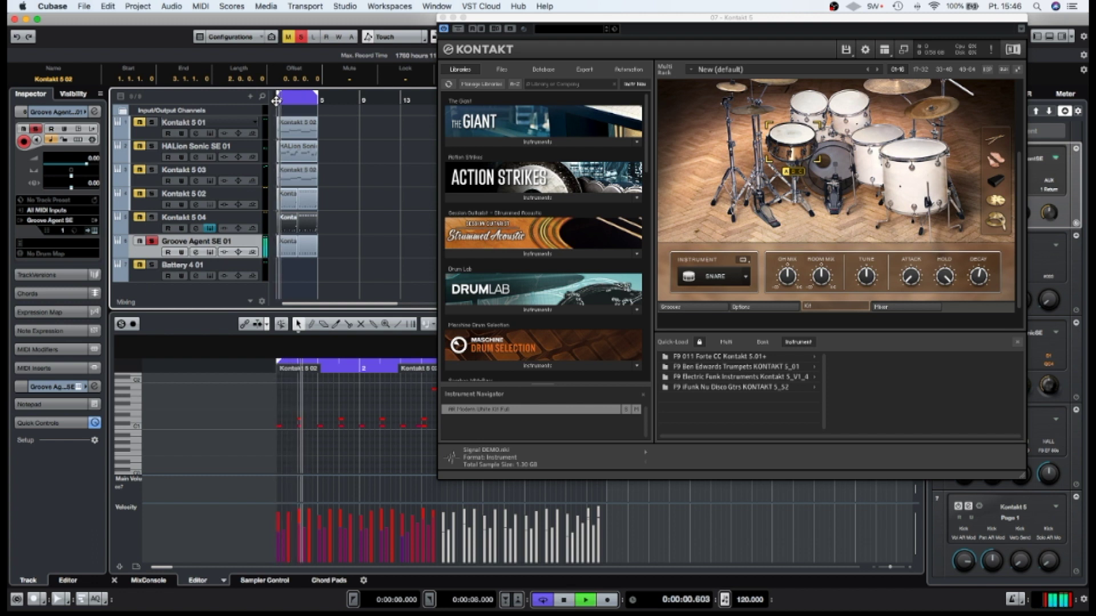
{"action": "key", "text": "space"}
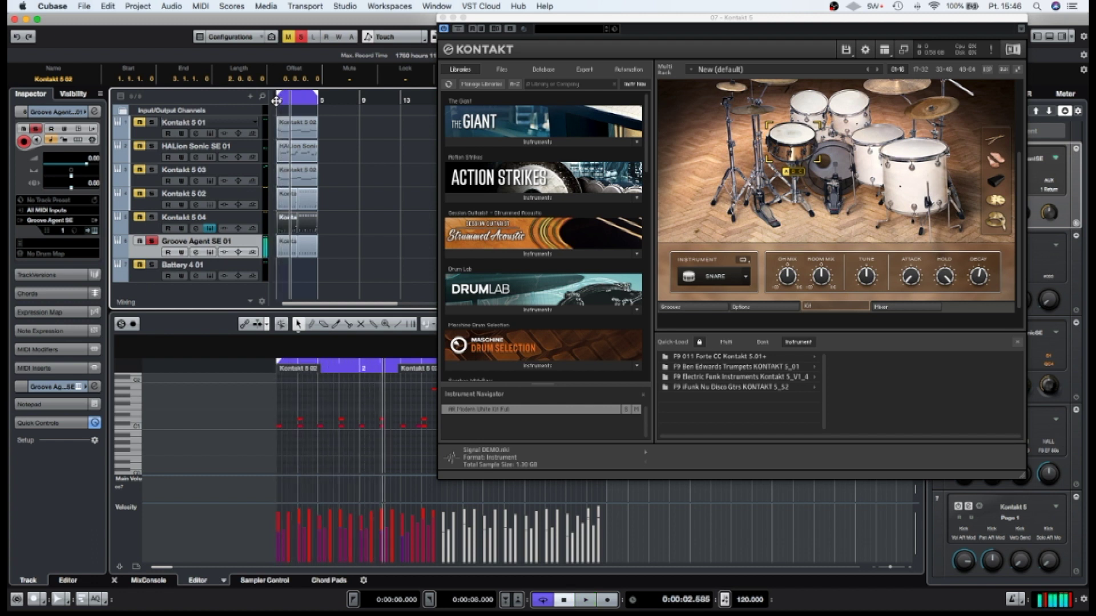
Replace the Kontakt window with Groove Agent SE, inspect the F9 Philly Kick sample on pad C1, and close it.
{"action": "left_click", "coordinate": [196, 253]}
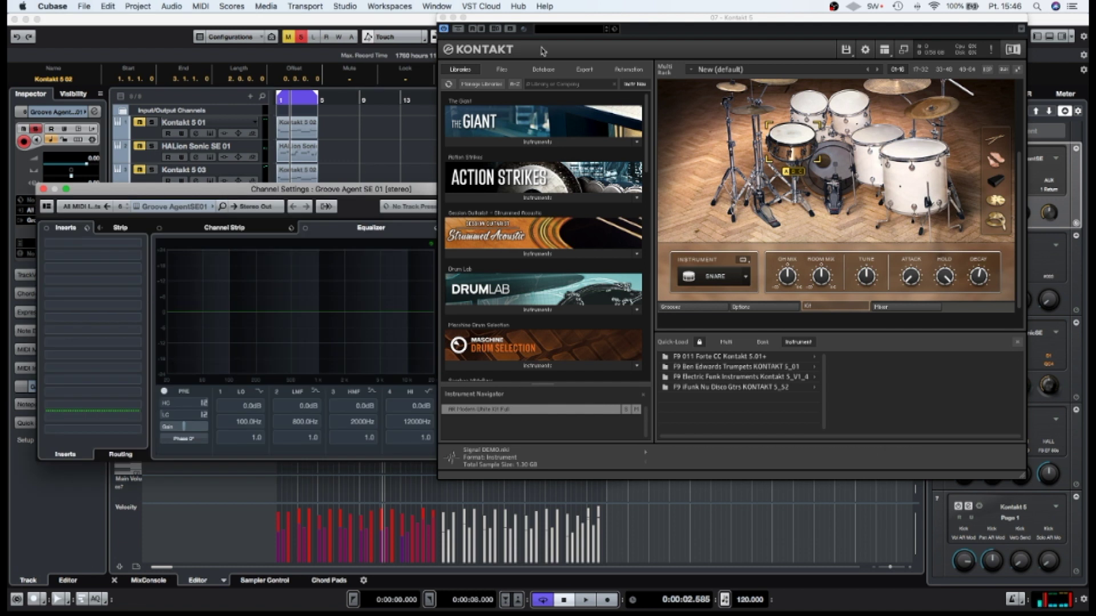
{"action": "left_click", "coordinate": [442, 17]}
{"action": "left_click", "coordinate": [613, 261]}
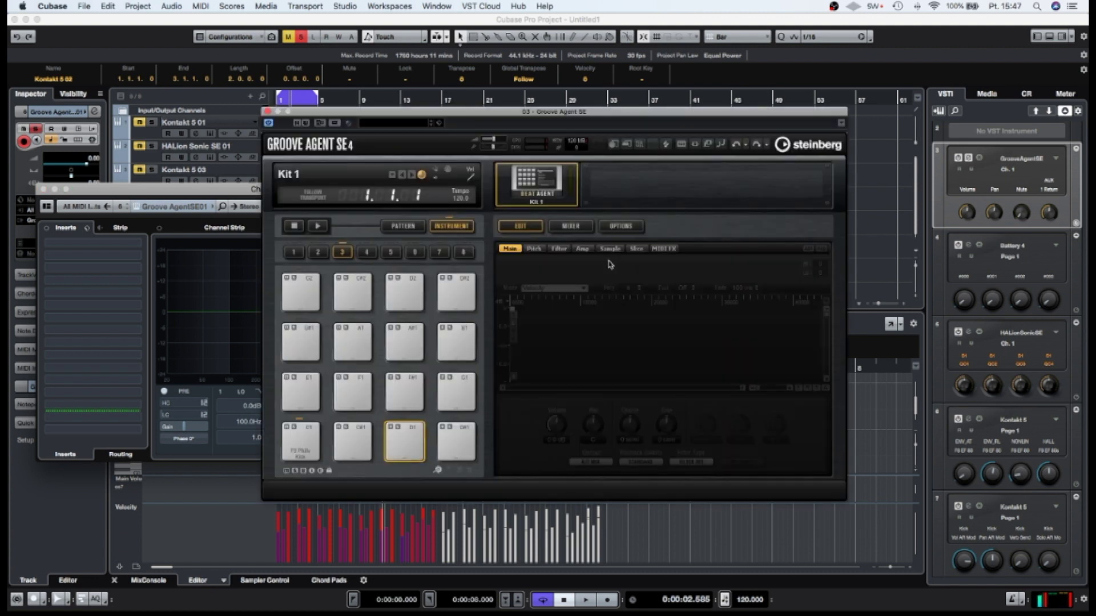
{"action": "left_click", "coordinate": [305, 436]}
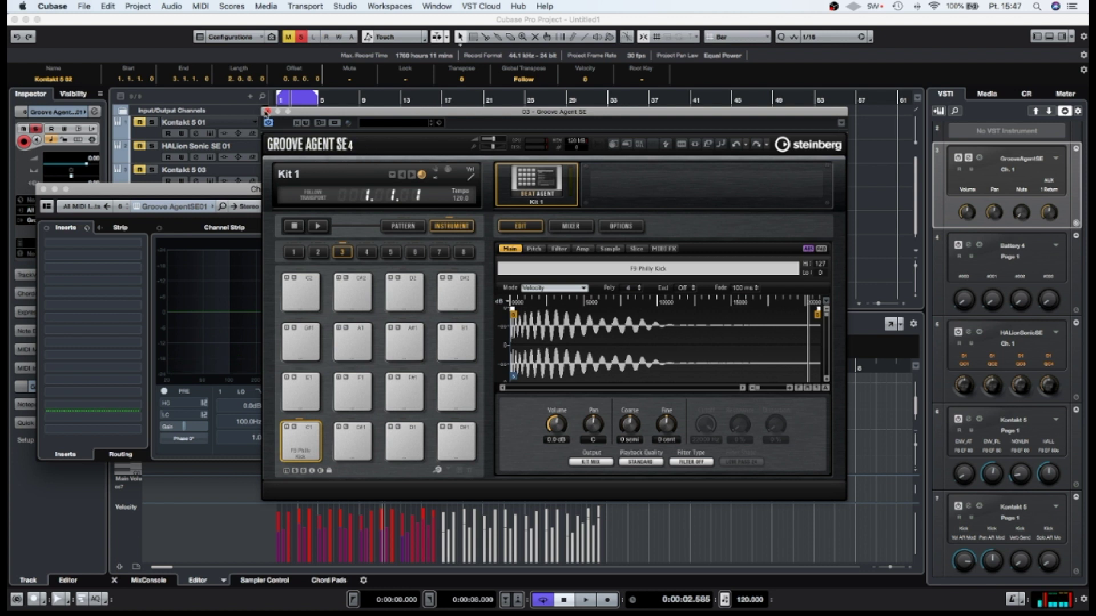
{"action": "left_click", "coordinate": [268, 112]}
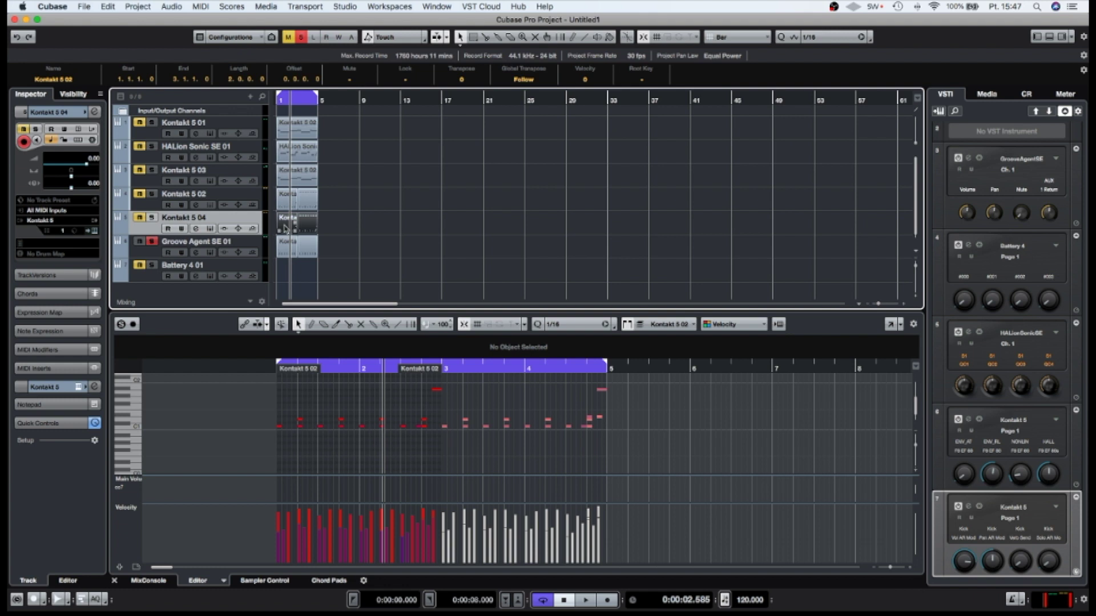
Open the Kontakt 5 04 drum kit instrument, unmute and solo its track, and turn off solo on Groove Agent SE 01.
{"action": "left_click", "coordinate": [969, 508]}
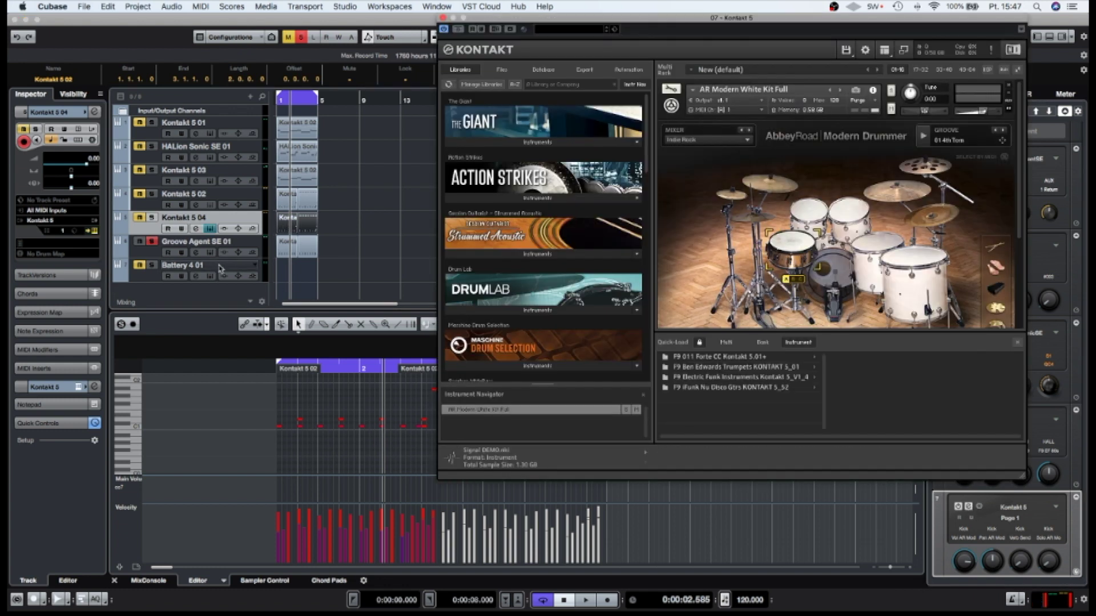
{"action": "left_click", "coordinate": [140, 228]}
{"action": "left_click", "coordinate": [151, 218]}
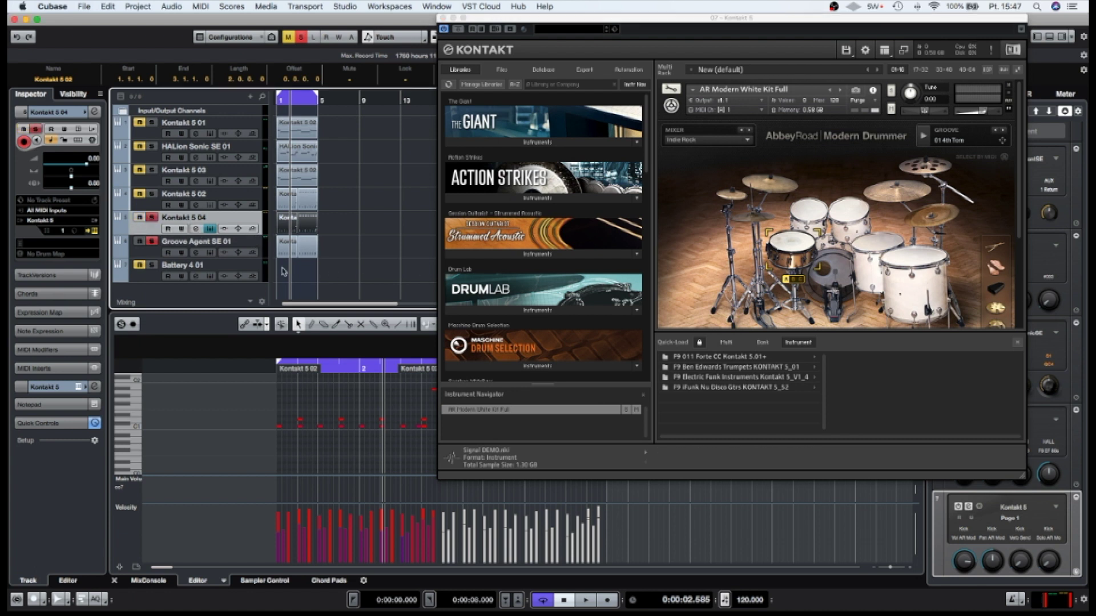
{"action": "left_click", "coordinate": [153, 242]}
{"action": "left_click", "coordinate": [649, 21]}
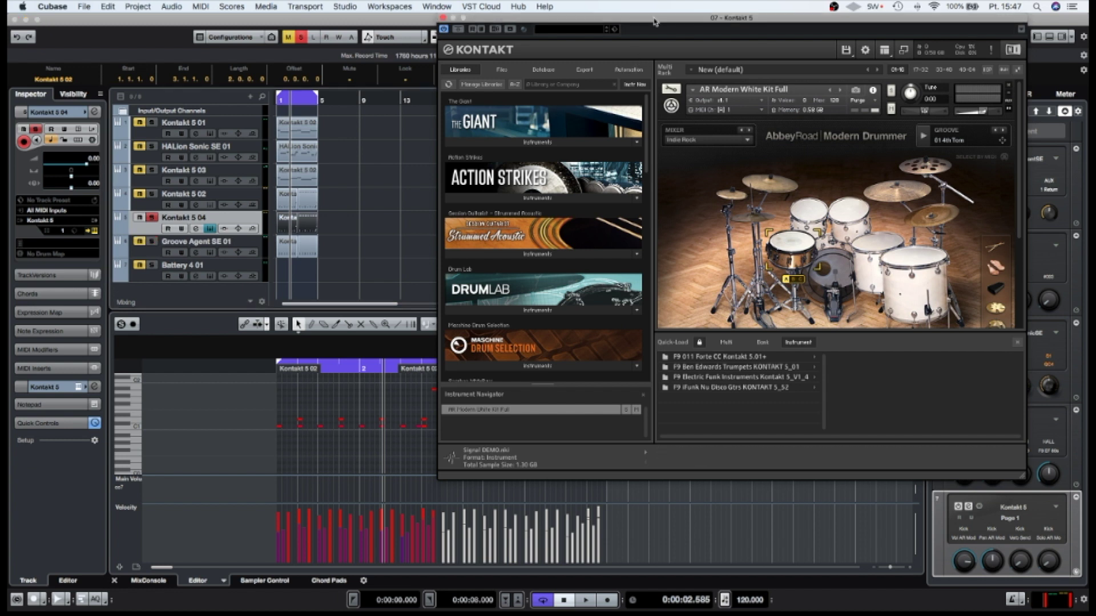
{"action": "left_click_drag", "start_coordinate": [655, 23], "coordinate": [381, 22]}
Pull the kick's close-mic fader almost fully down in the Modern Drummer kit's mixer and play the pattern.
{"action": "left_click", "coordinate": [462, 268]}
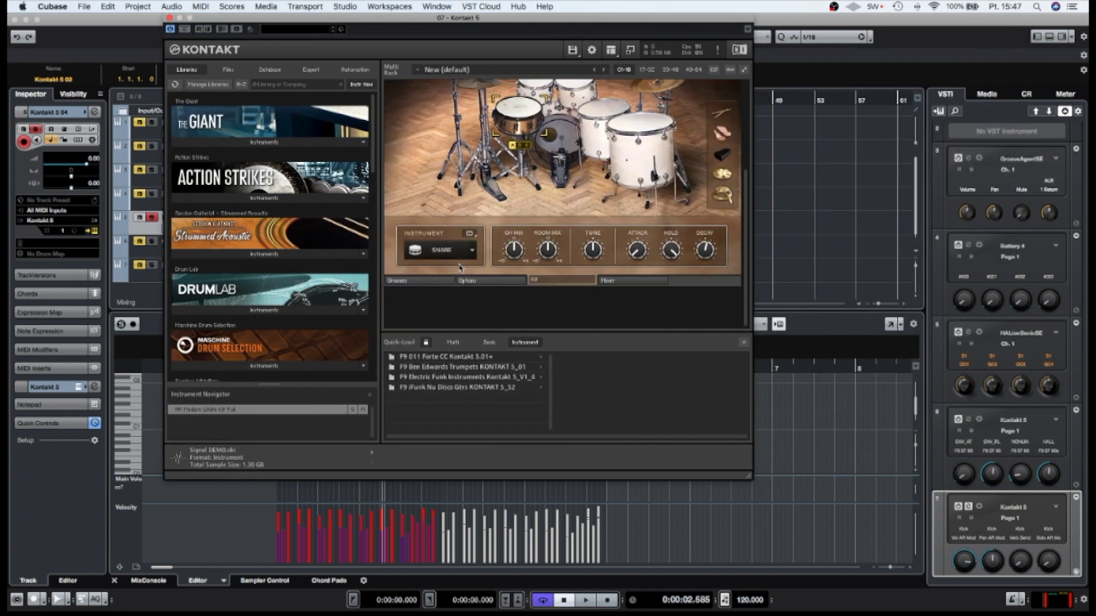
{"action": "left_click", "coordinate": [613, 283]}
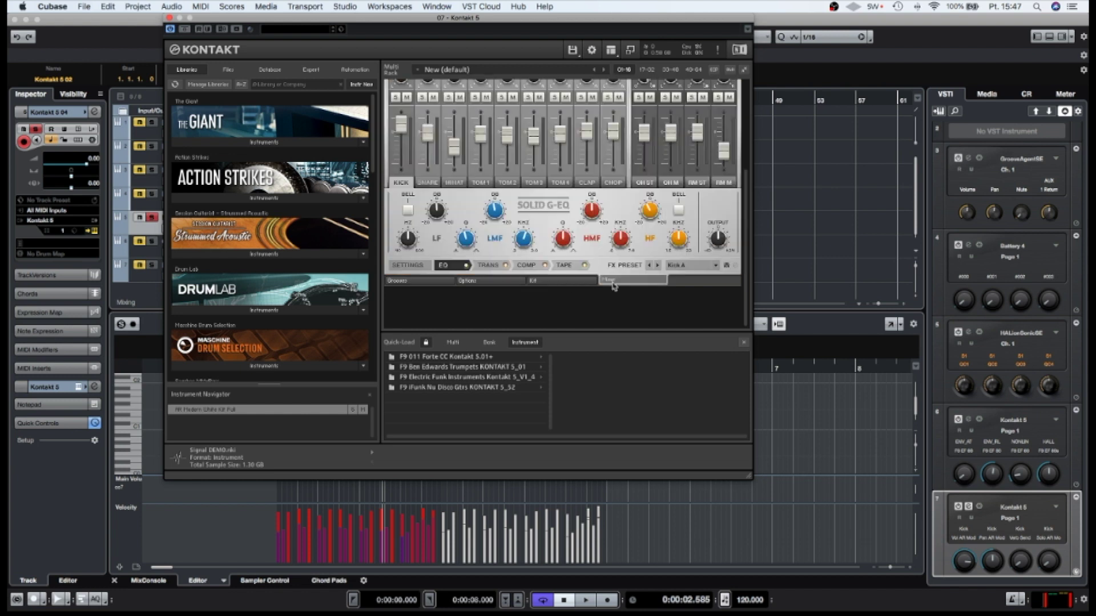
{"action": "left_click_drag", "start_coordinate": [401, 124], "coordinate": [401, 190]}
{"action": "left_click_drag", "start_coordinate": [402, 148], "coordinate": [403, 162]}
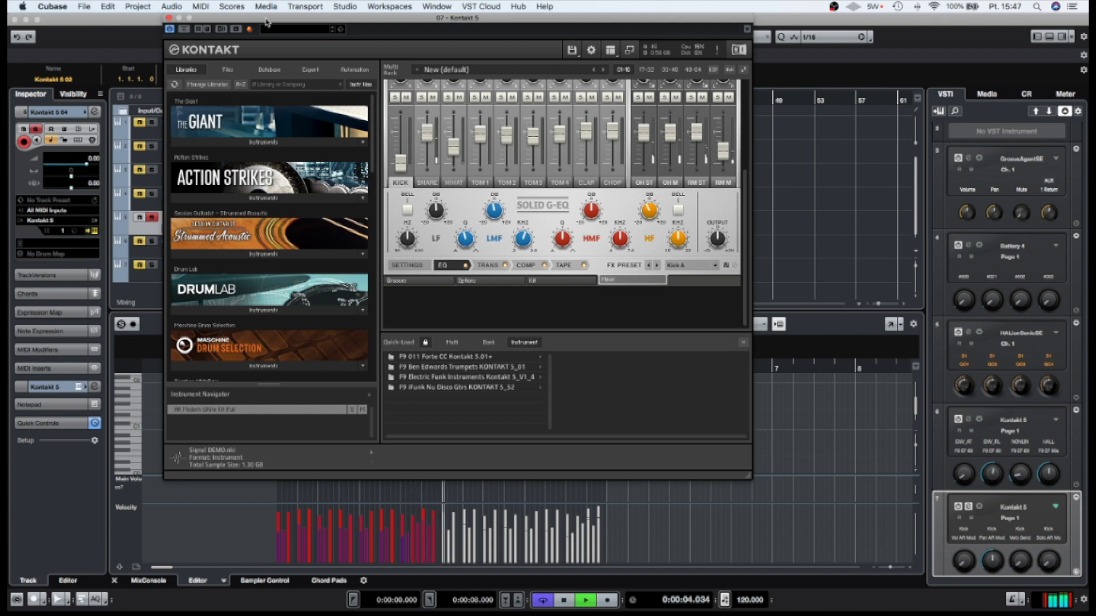
{"action": "key", "text": "space"}
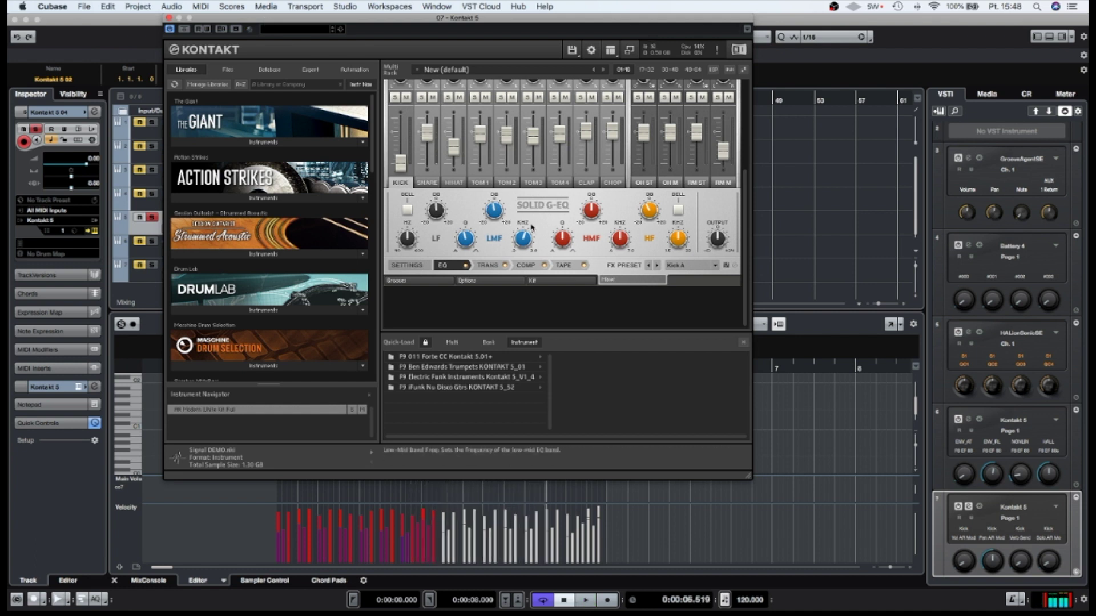
Examine the Modern Drummer kit's mixer channels and its groove, options and kit pages, ending back on the mixer.
{"action": "scroll", "coordinate": [531, 226], "scroll_direction": "up", "scroll_amount": 1}
{"action": "scroll", "coordinate": [531, 226], "scroll_direction": "up", "scroll_amount": 5}
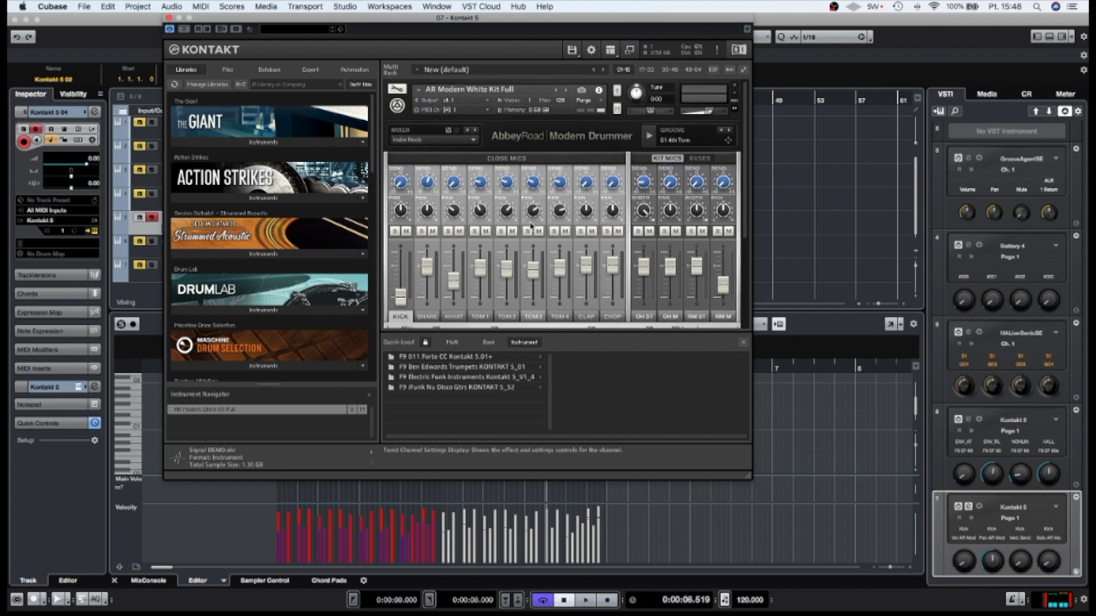
{"action": "scroll", "coordinate": [531, 226], "scroll_direction": "down", "scroll_amount": 5}
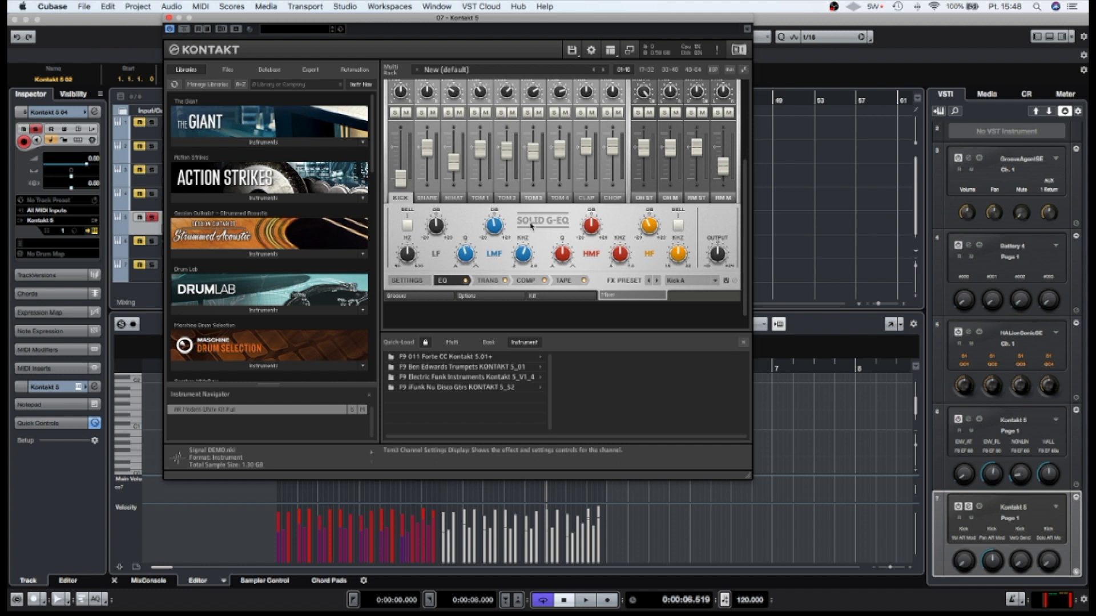
{"action": "left_click", "coordinate": [400, 181]}
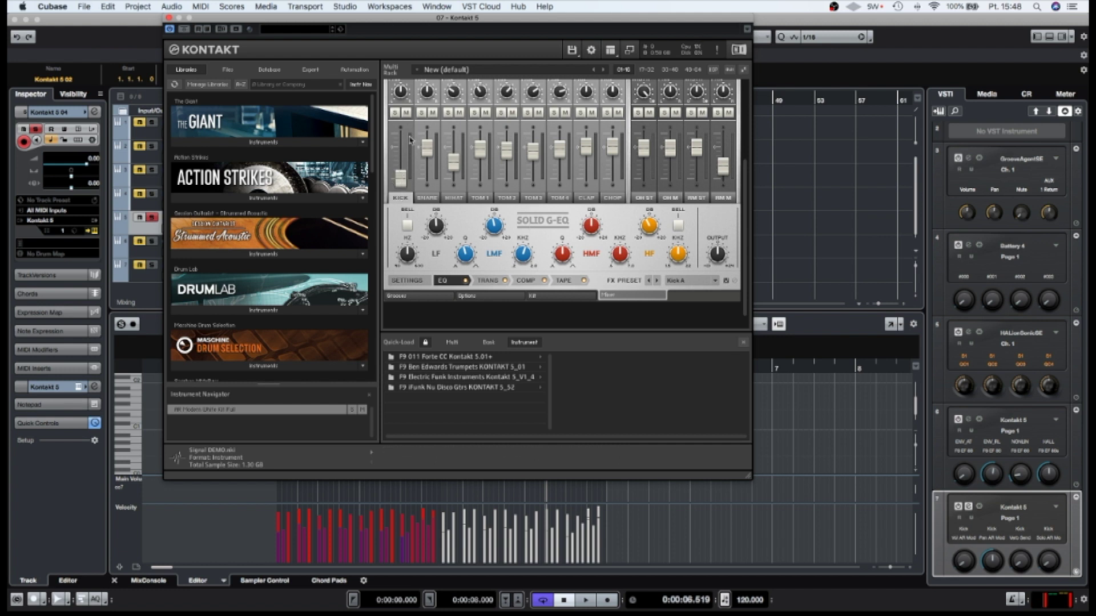
{"action": "scroll", "coordinate": [434, 165], "scroll_direction": "up", "scroll_amount": 5}
{"action": "scroll", "coordinate": [468, 303], "scroll_direction": "down", "scroll_amount": 5}
{"action": "left_click", "coordinate": [437, 281]}
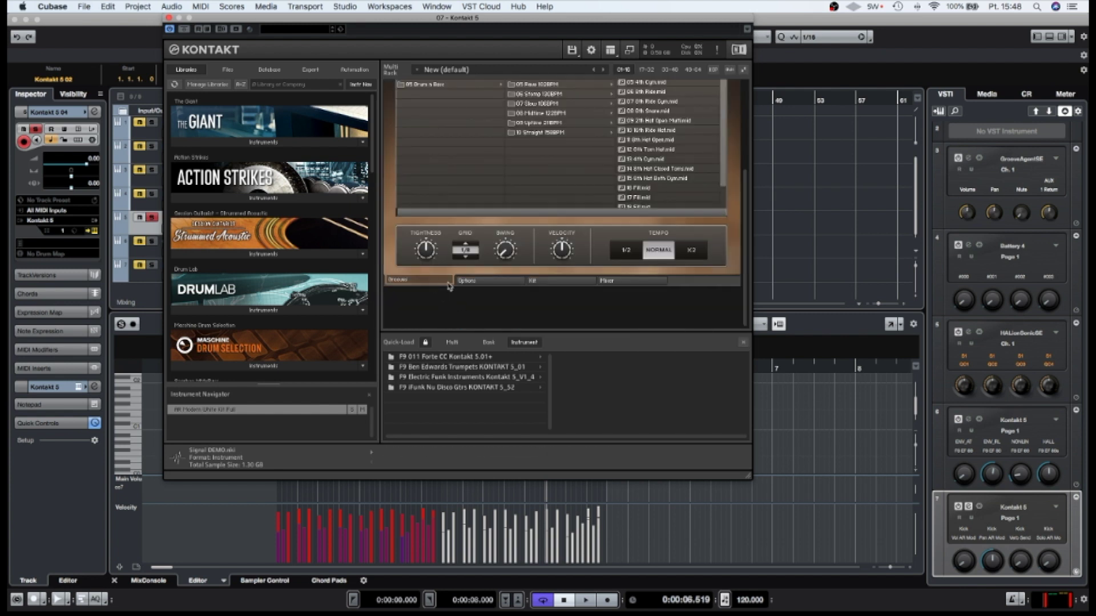
{"action": "left_click", "coordinate": [507, 282]}
{"action": "left_click", "coordinate": [542, 282]}
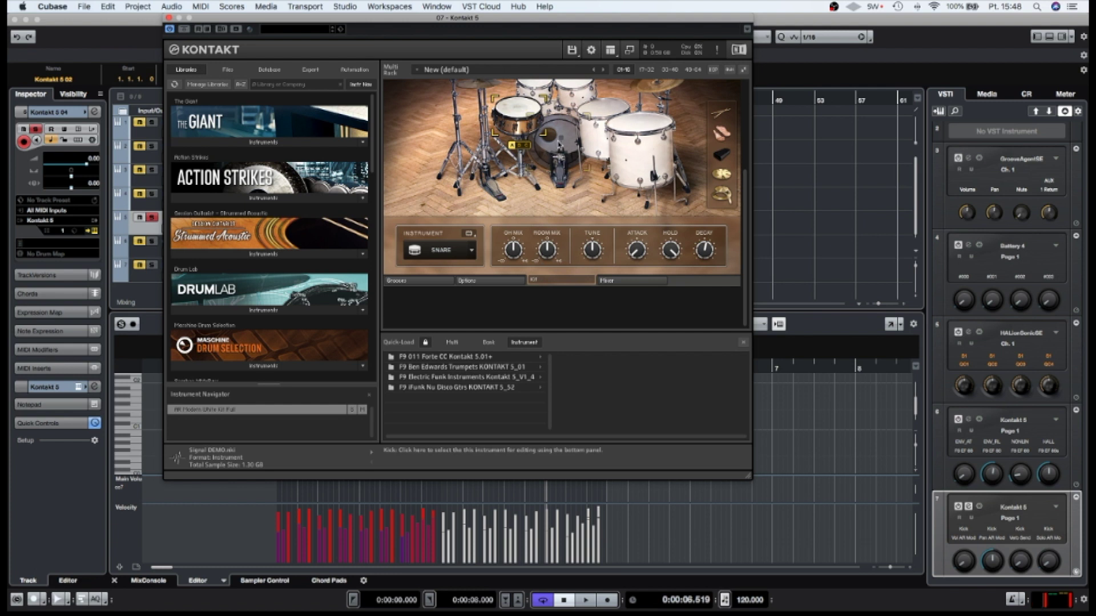
{"action": "scroll", "coordinate": [531, 165], "scroll_direction": "up", "scroll_amount": 2}
{"action": "scroll", "coordinate": [487, 156], "scroll_direction": "up", "scroll_amount": 3}
{"action": "scroll", "coordinate": [487, 156], "scroll_direction": "up", "scroll_amount": 1}
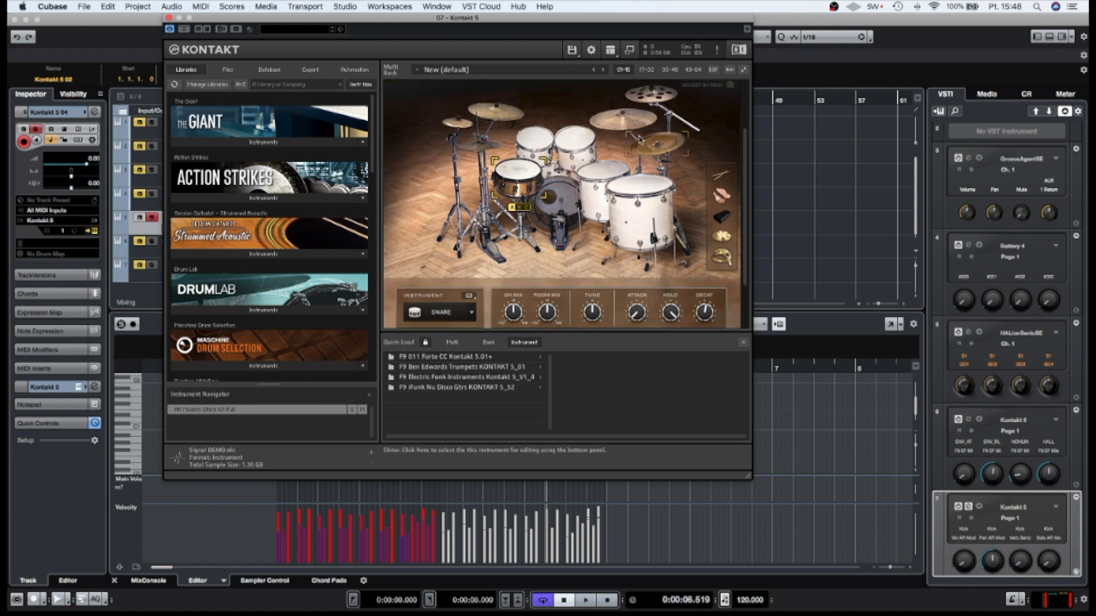
{"action": "scroll", "coordinate": [438, 247], "scroll_direction": "down", "scroll_amount": 3}
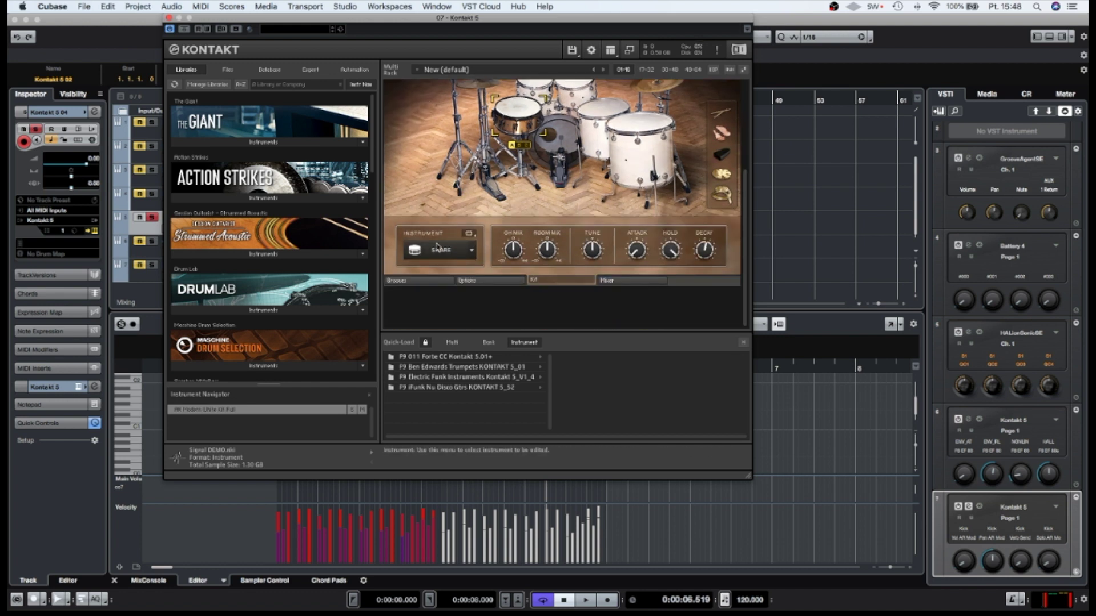
{"action": "left_click", "coordinate": [627, 282]}
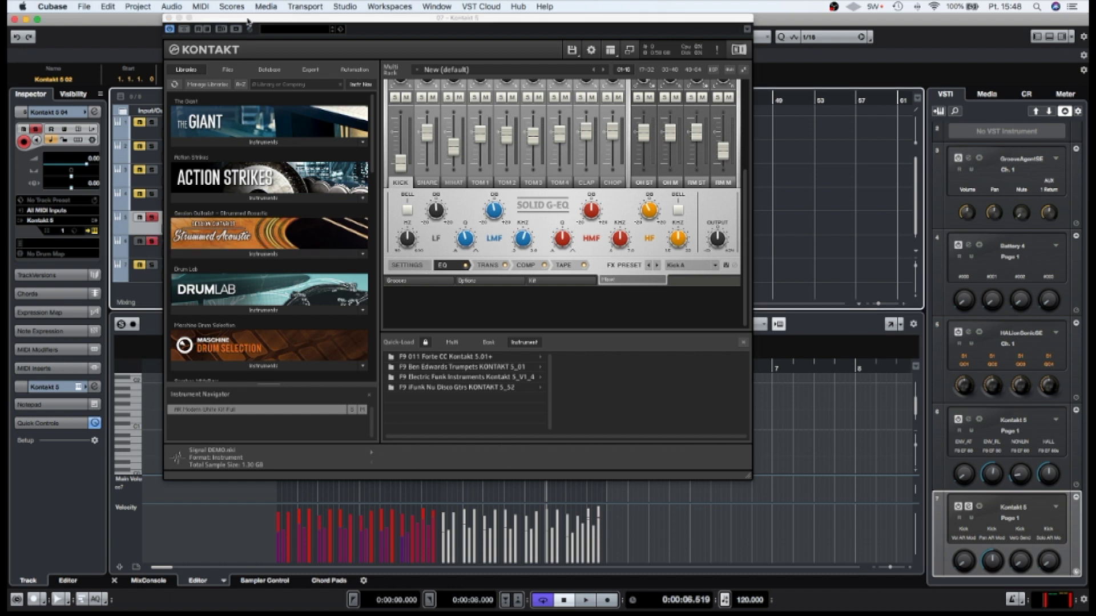
Play the Kontakt 5 04 kit together with the soloed Groove Agent SE 01 kick, comparing the kit with its solo off and on.
{"action": "left_click_drag", "start_coordinate": [246, 18], "coordinate": [525, 18]}
{"action": "left_click", "coordinate": [143, 252]}
{"action": "left_click", "coordinate": [148, 232]}
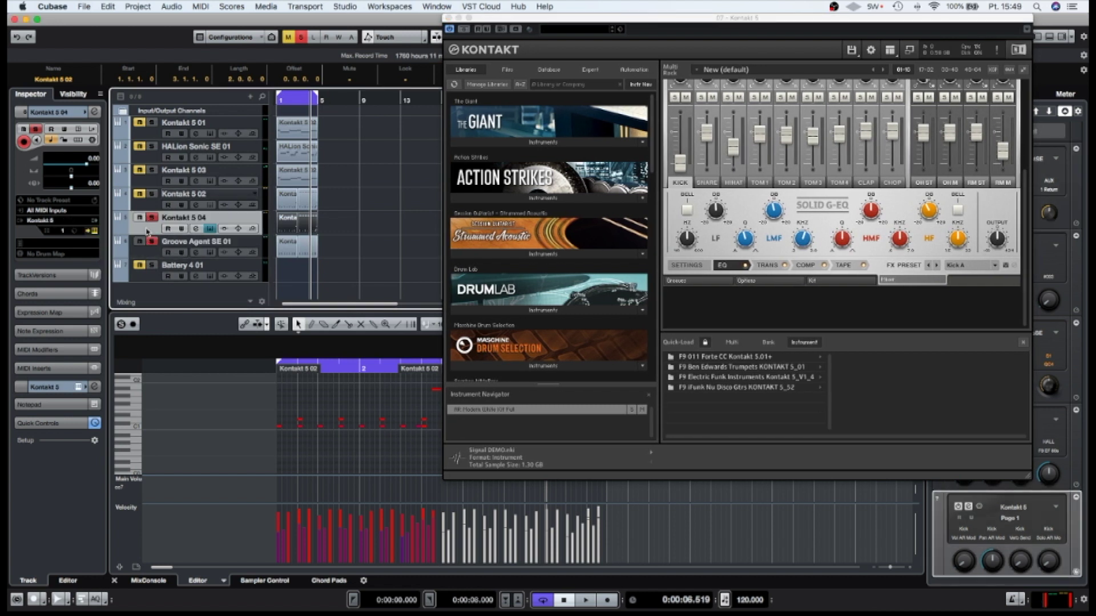
{"action": "key", "text": "space"}
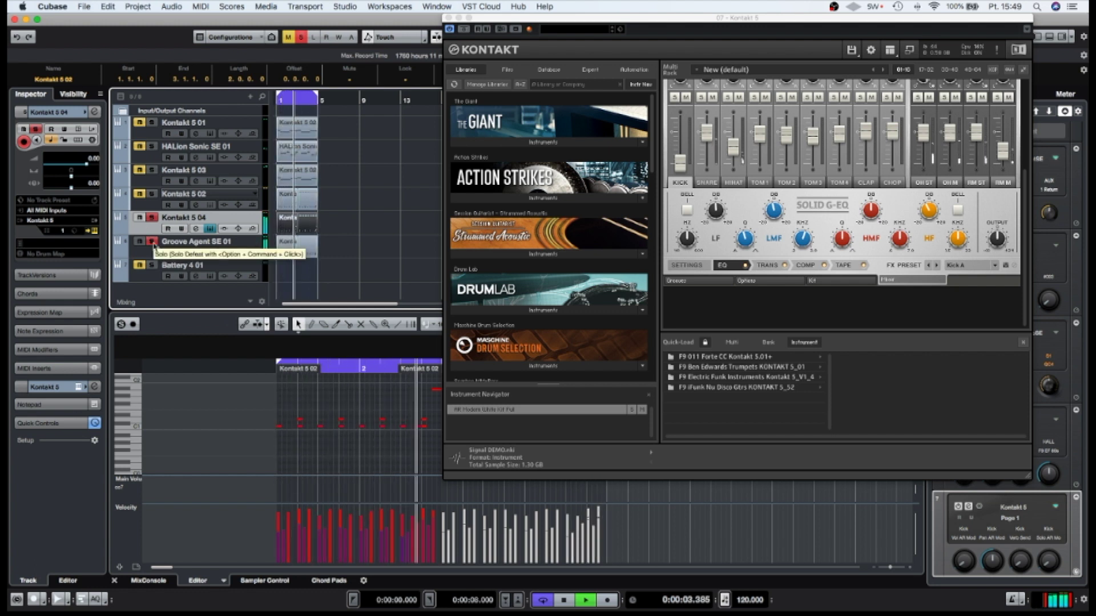
{"action": "left_click", "coordinate": [152, 217]}
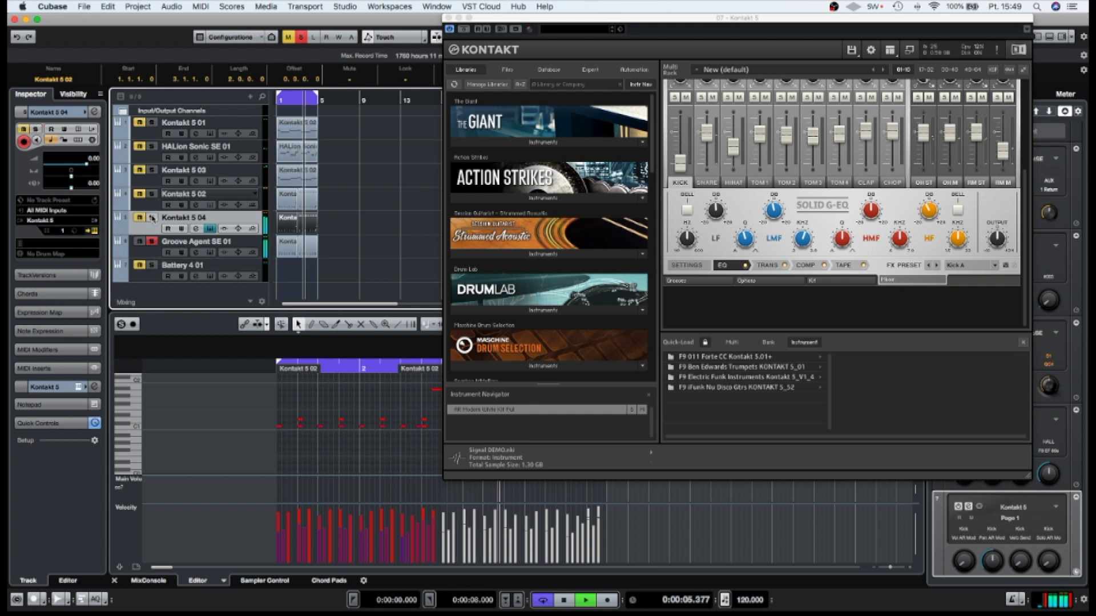
{"action": "left_click", "coordinate": [152, 218]}
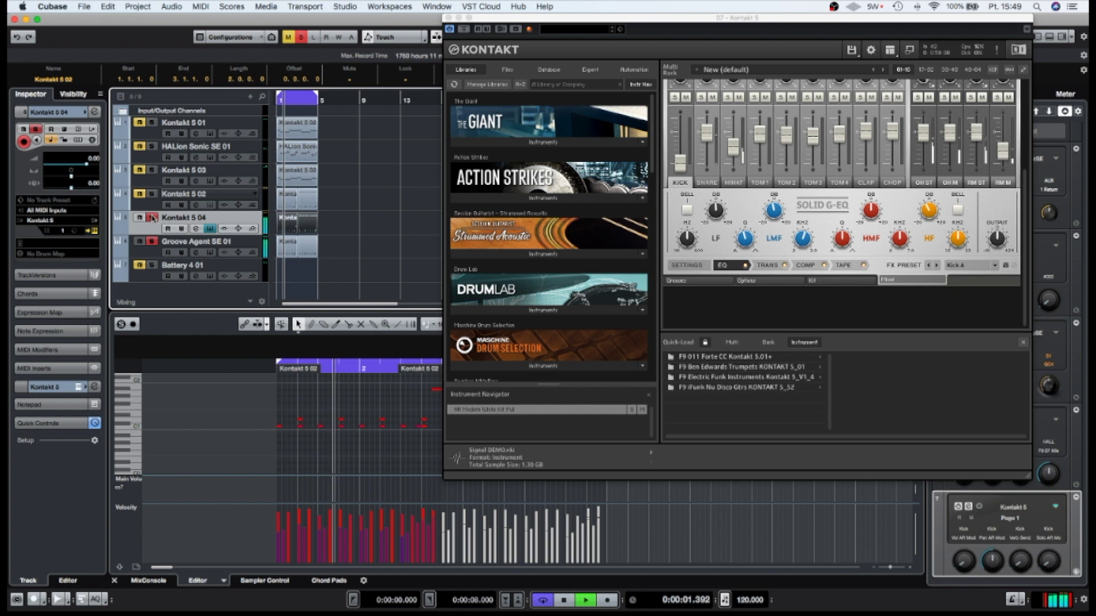
{"action": "key", "text": "space"}
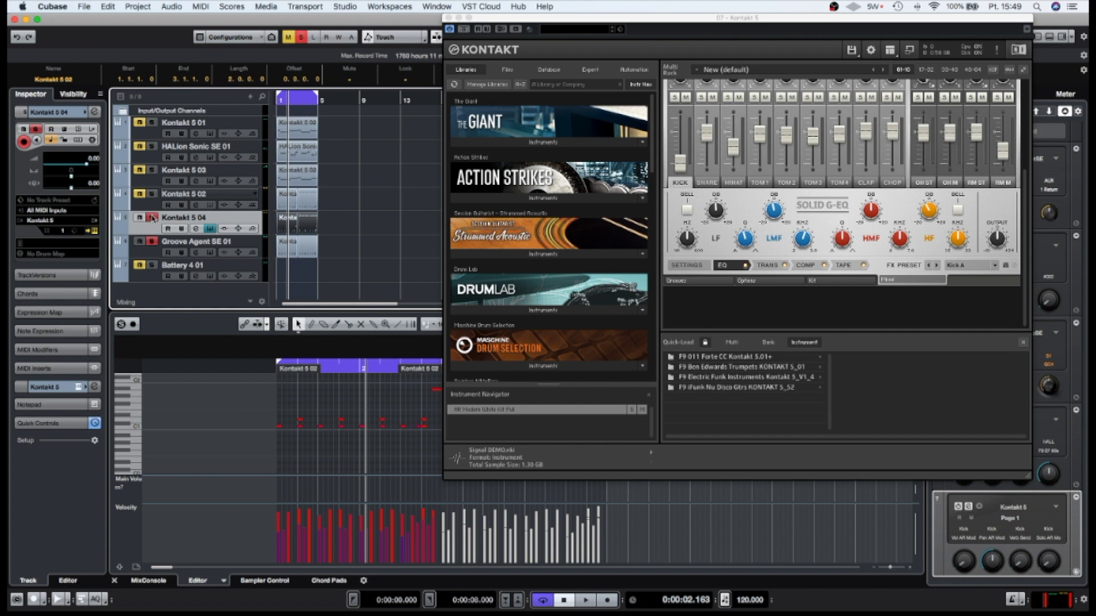
Solo the Battery 4 01 track, close the Kontakt window and open the Battery 4 instrument with its 909 Detailed Kit.
{"action": "left_click", "coordinate": [152, 265]}
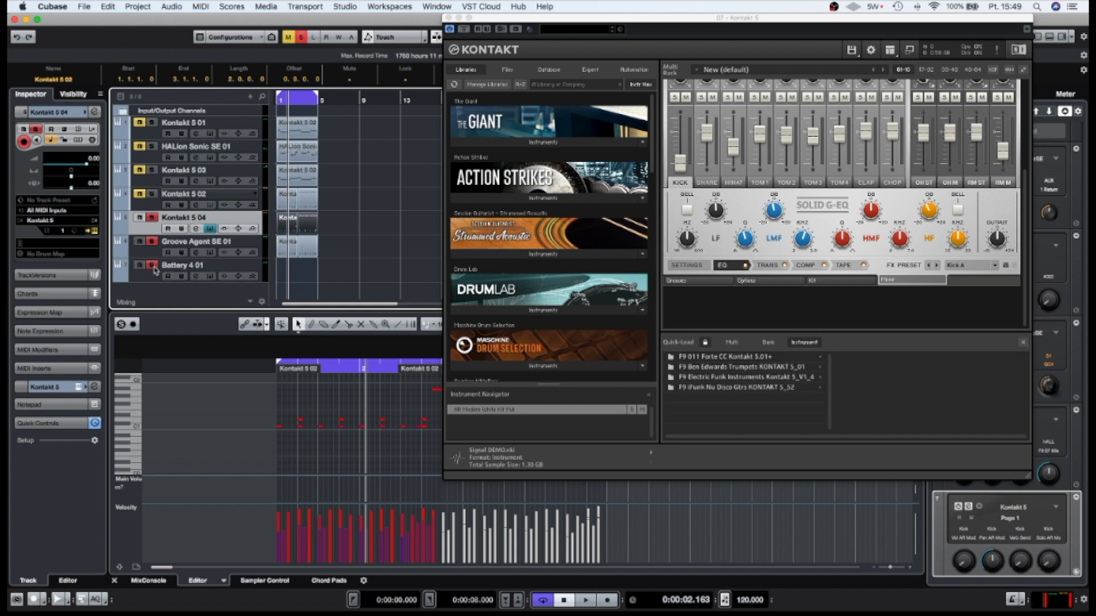
{"action": "left_click", "coordinate": [448, 19]}
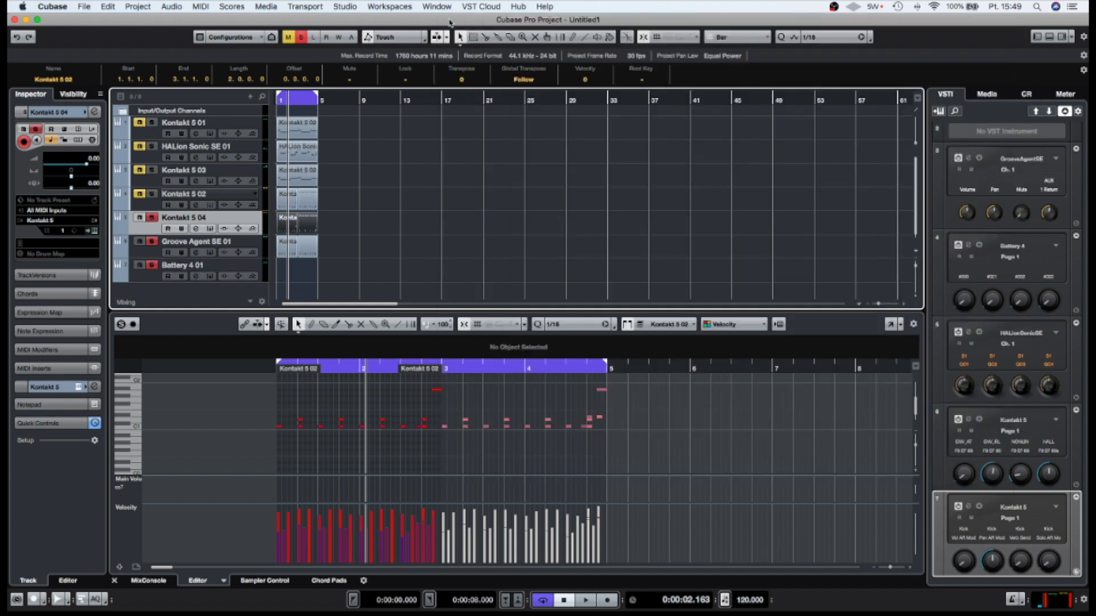
{"action": "left_click", "coordinate": [197, 277]}
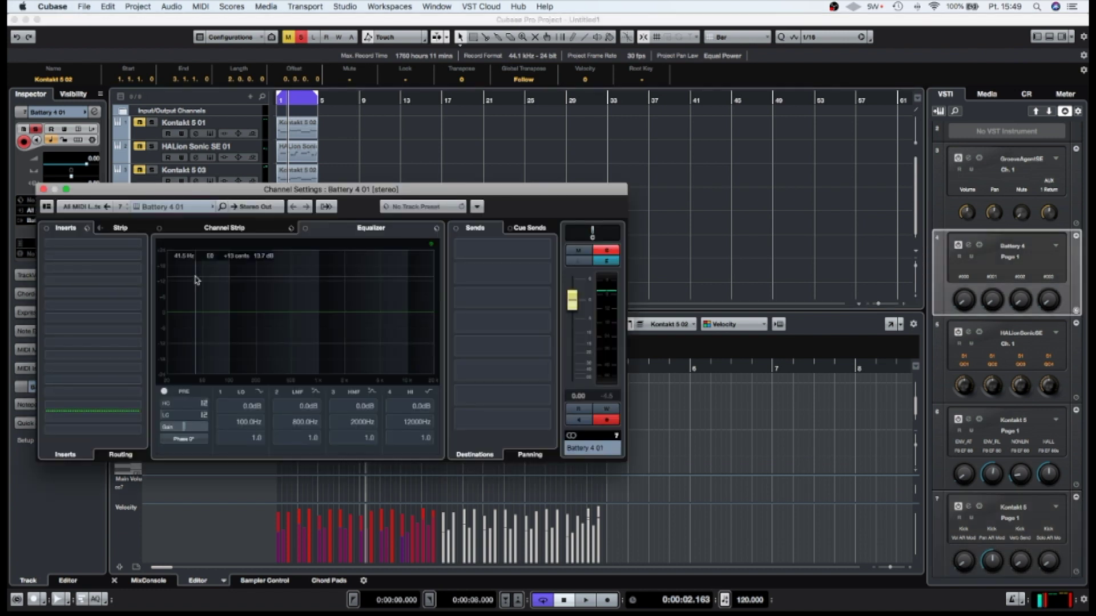
{"action": "left_click", "coordinate": [969, 247]}
{"action": "left_click", "coordinate": [969, 246]}
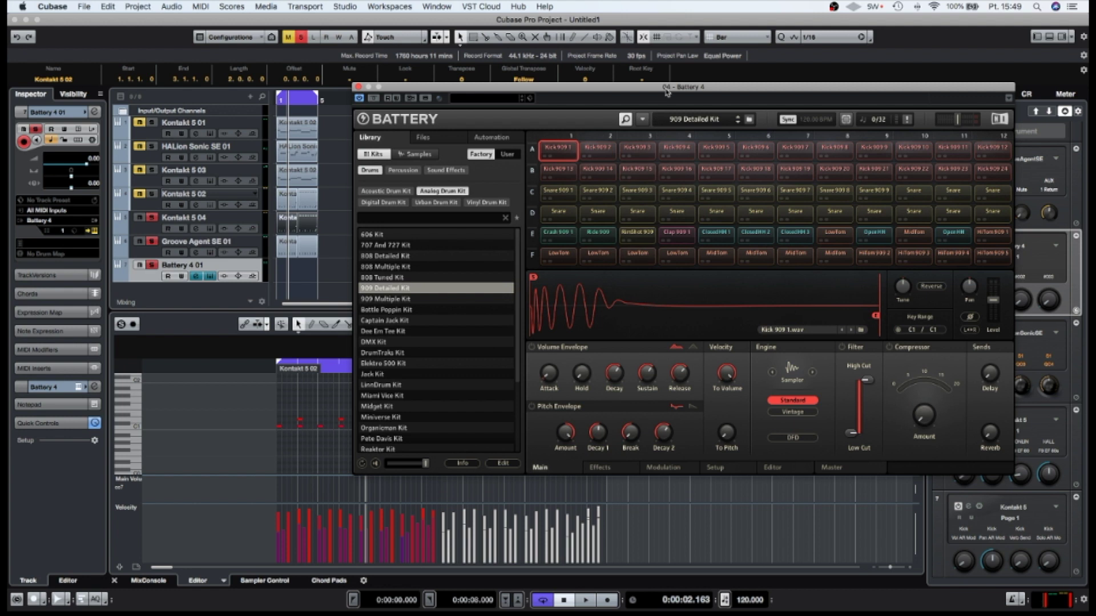
{"action": "left_click_drag", "start_coordinate": [666, 91], "coordinate": [459, 73]}
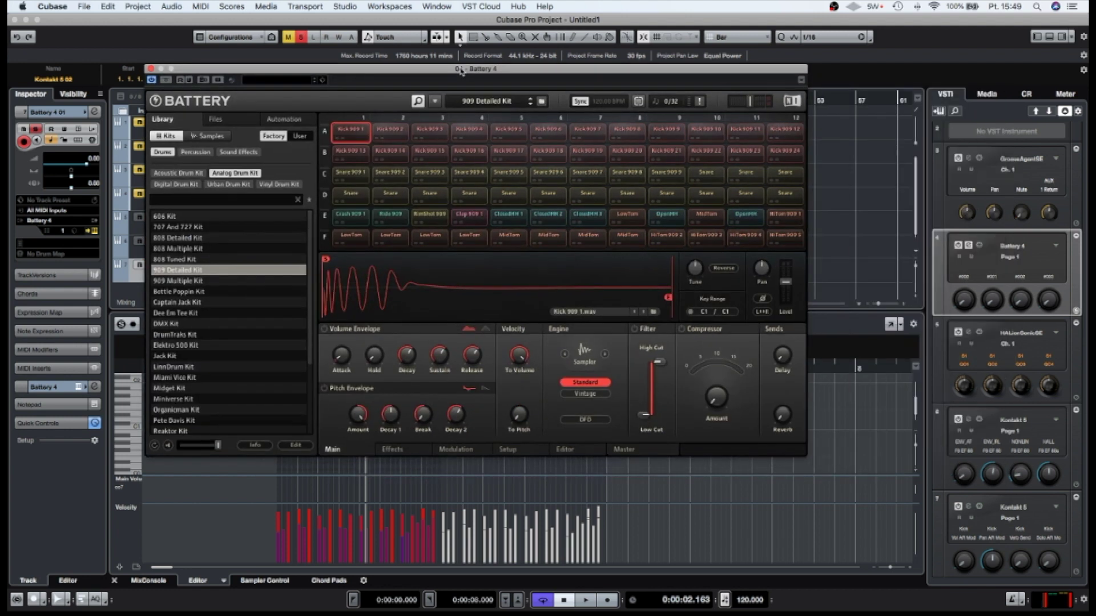
Audition several snare cells in row D of the 909 Detailed Kit, ending on the Snare 909 21 sample in cell D9.
{"action": "left_click", "coordinate": [631, 199]}
{"action": "left_click", "coordinate": [666, 194]}
{"action": "left_click", "coordinate": [587, 194]}
{"action": "left_click", "coordinate": [548, 195]}
{"action": "left_click", "coordinate": [500, 197]}
{"action": "left_click", "coordinate": [468, 195]}
{"action": "left_click", "coordinate": [628, 197]}
{"action": "left_click", "coordinate": [666, 196]}
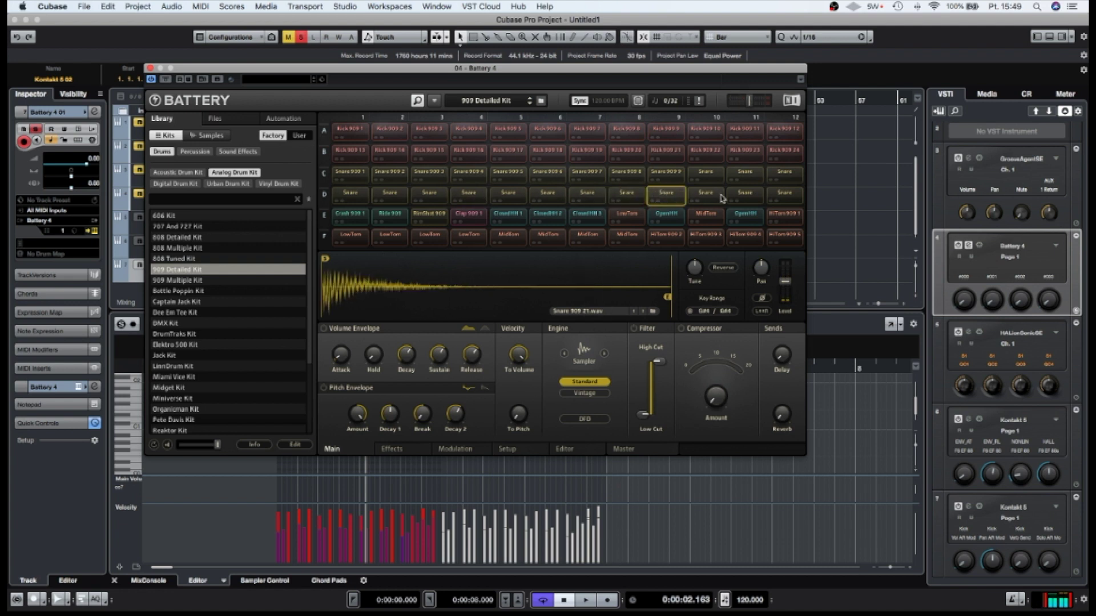
{"action": "left_click", "coordinate": [666, 195]}
{"action": "left_click", "coordinate": [665, 198]}
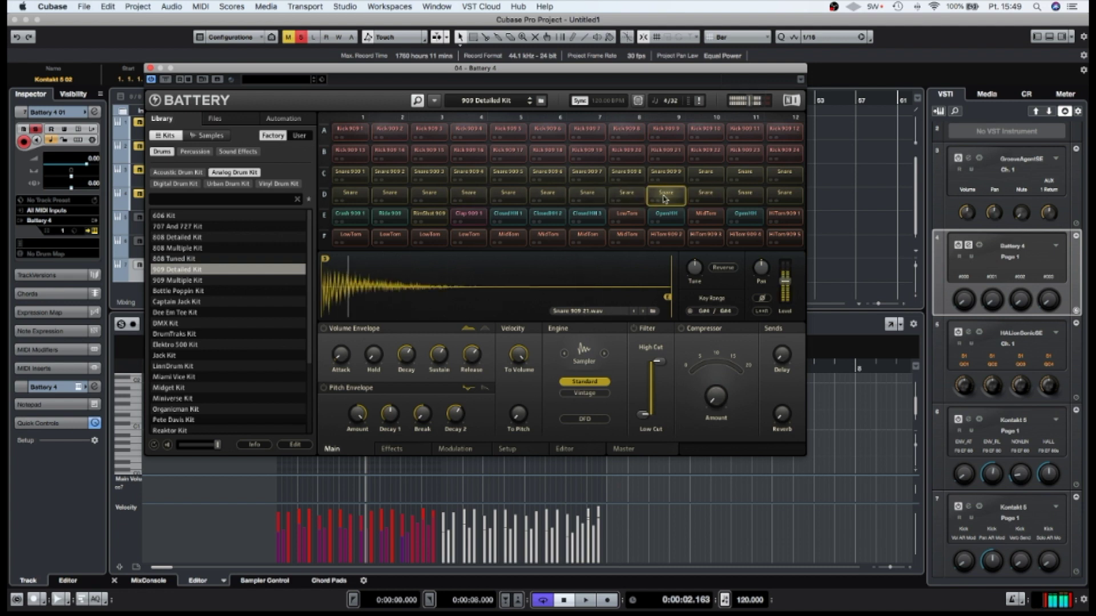
{"action": "left_click", "coordinate": [665, 198]}
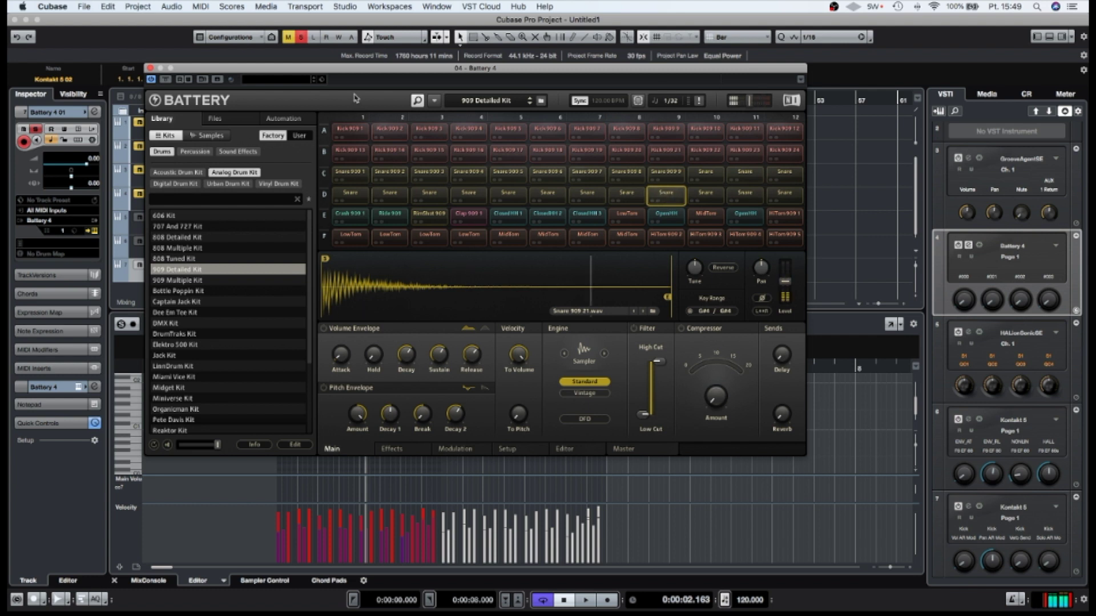
Draw a two-bar MIDI part at the start of the Battery 4 01 track, remove the extra part at bar 3, and open the first part.
{"action": "left_click_drag", "start_coordinate": [354, 68], "coordinate": [592, 79]}
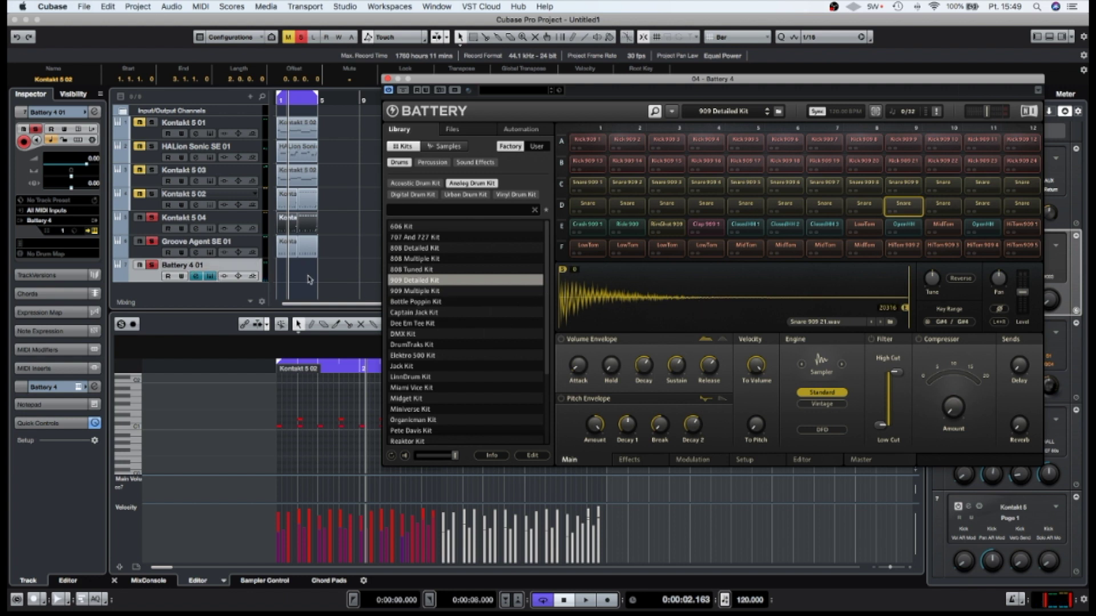
{"action": "left_click", "coordinate": [279, 284]}
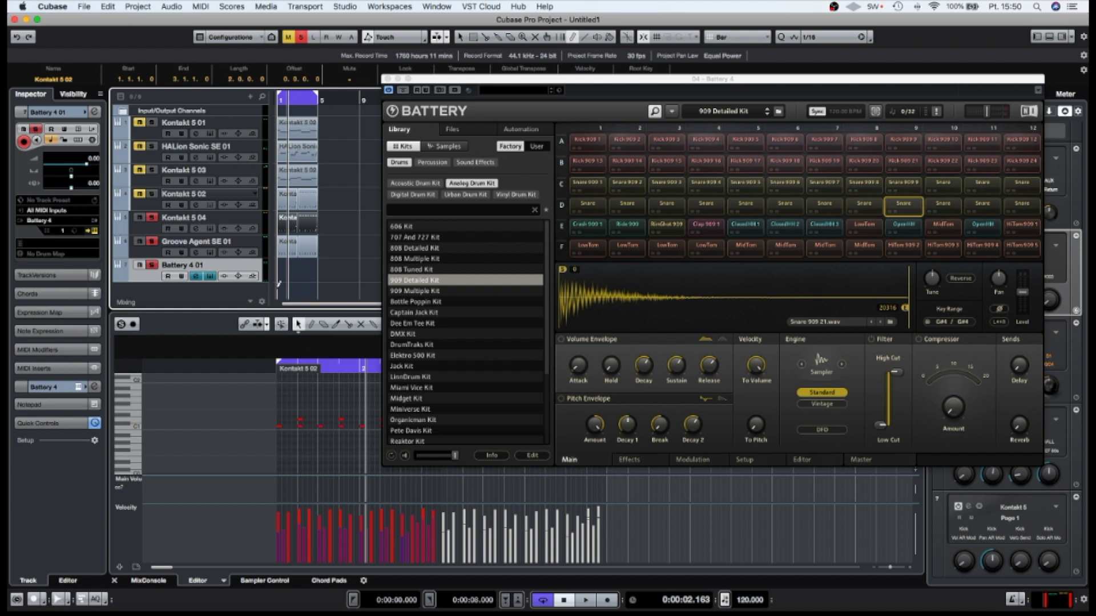
{"action": "left_click_drag", "start_coordinate": [279, 275], "coordinate": [303, 276]}
{"action": "left_click", "coordinate": [303, 277], "text": "alt"}
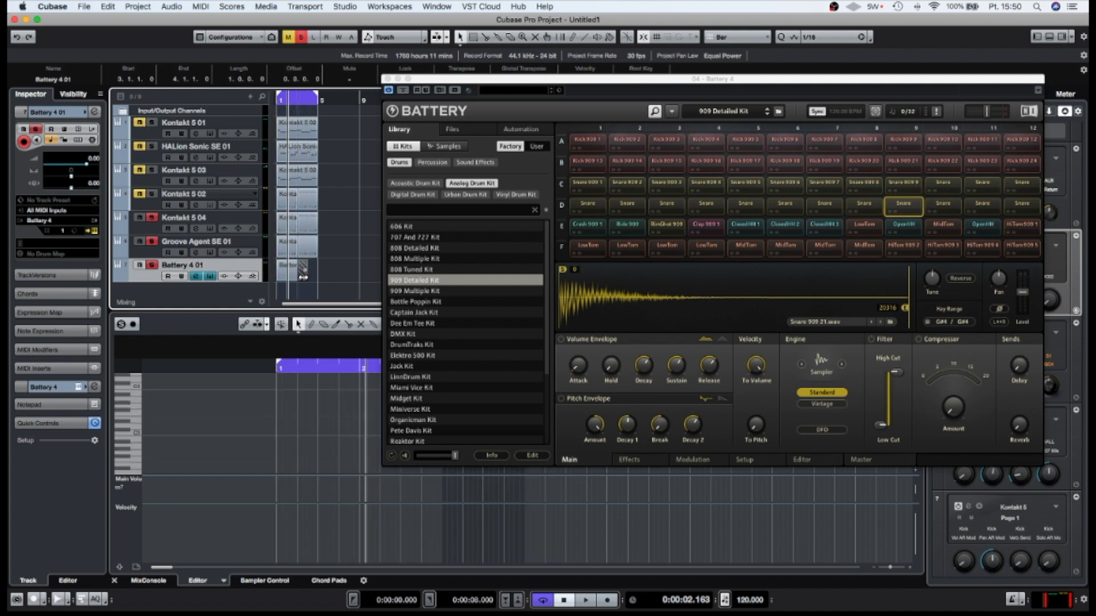
{"action": "key", "text": "Delete"}
{"action": "left_click", "coordinate": [287, 274]}
Enter G#4 snare notes on the third sixteenth of every beat across both bars and copy the part to bar 3.
{"action": "left_click", "coordinate": [133, 378]}
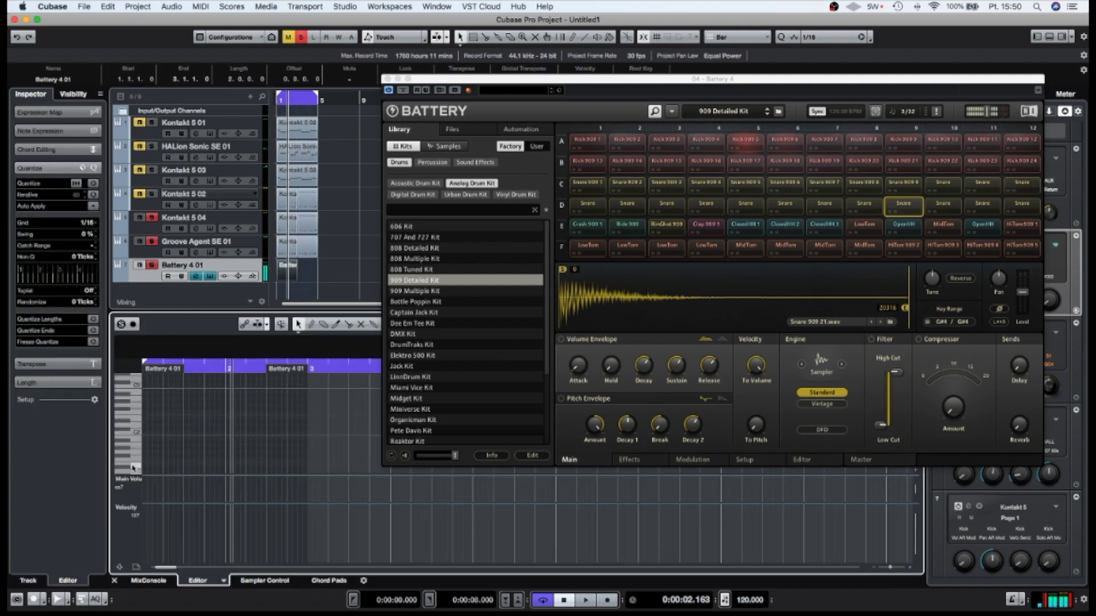
{"action": "scroll", "coordinate": [134, 431], "scroll_direction": "up", "scroll_amount": 5}
{"action": "left_click", "coordinate": [134, 428]}
{"action": "key", "text": "8"}
{"action": "left_click", "coordinate": [155, 412]}
{"action": "left_click", "coordinate": [176, 412]}
{"action": "left_click", "coordinate": [196, 411]}
{"action": "left_click", "coordinate": [217, 411]}
{"action": "left_click", "coordinate": [238, 412]}
{"action": "left_click", "coordinate": [258, 411]}
{"action": "left_click", "coordinate": [279, 411]}
{"action": "left_click", "coordinate": [300, 411]}
{"action": "left_click_drag", "start_coordinate": [288, 275], "coordinate": [311, 277]}
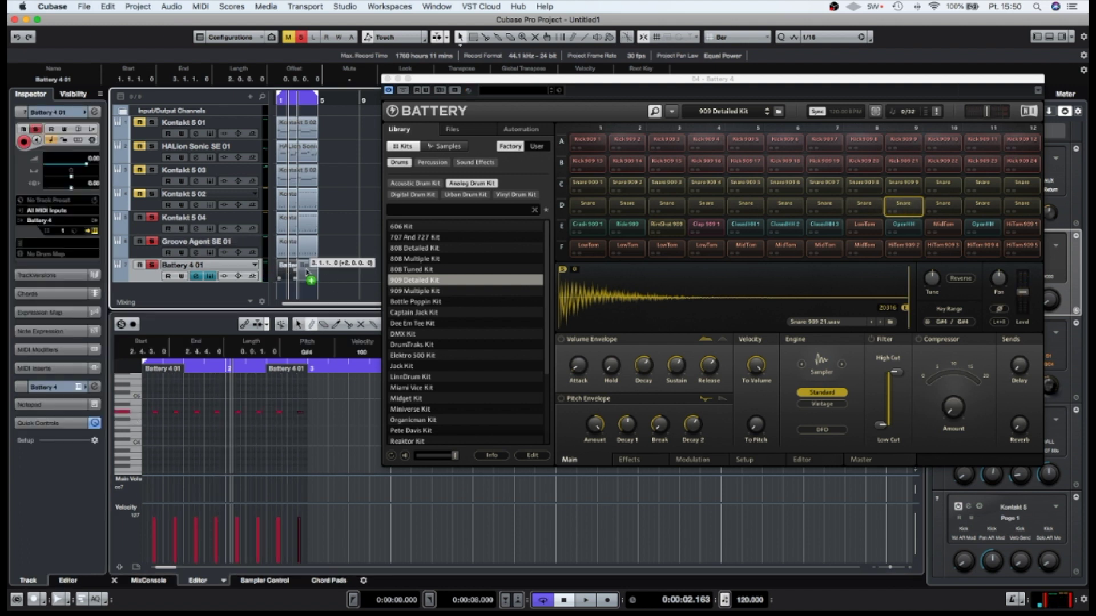
Delete the snare notes within beats 1 and 3 of each bar in the first Battery 4 01 part.
{"action": "left_click", "coordinate": [287, 275]}
{"action": "key", "text": "1"}
{"action": "left_click", "coordinate": [155, 412]}
{"action": "key", "text": "Delete"}
{"action": "left_click", "coordinate": [196, 412]}
{"action": "key", "text": "Delete"}
{"action": "left_click", "coordinate": [237, 412]}
{"action": "key", "text": "Delete"}
{"action": "left_click", "coordinate": [278, 412]}
{"action": "key", "text": "Delete"}
{"action": "left_click", "coordinate": [308, 275]}
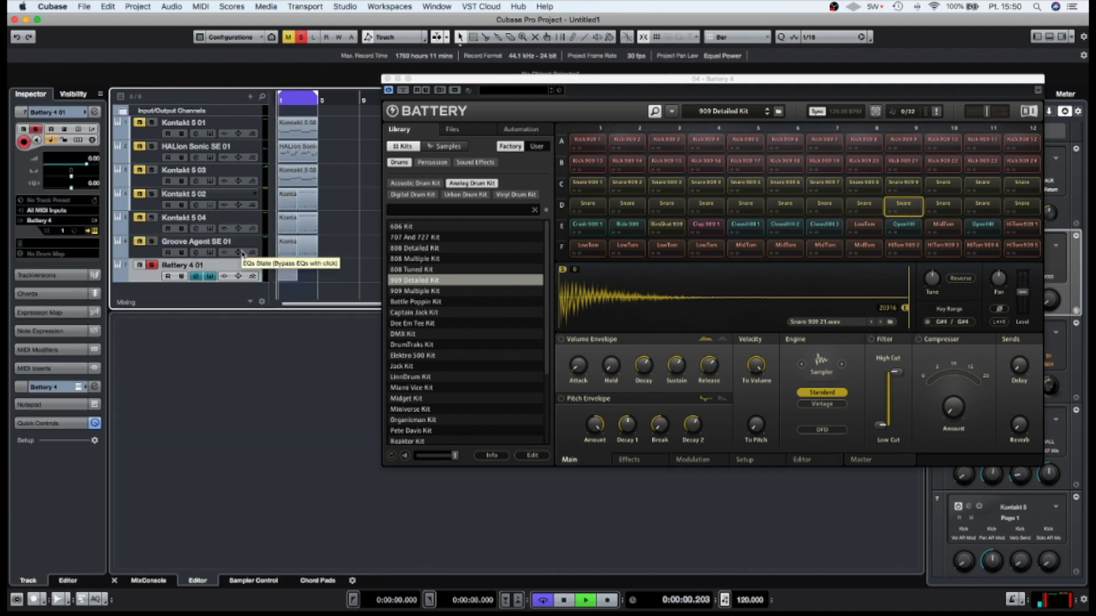
Raise the level of snare cell D9 slightly, solo Kontakt 5 04 alongside Battery 4 01, and play both tracks.
{"action": "left_click_drag", "start_coordinate": [1022, 292], "coordinate": [1022, 288]}
{"action": "key", "text": "space"}
{"action": "left_click", "coordinate": [152, 218]}
{"action": "key", "text": "space"}
Move all Battery snare notes two sixteenths earlier so they fall on beats 2 and 4, and replay the pattern.
{"action": "left_click", "coordinate": [287, 275], "text": "shift"}
{"action": "left_click_drag", "start_coordinate": [536, 471], "coordinate": [220, 392]}
{"action": "key", "text": "super+Left"}
{"action": "key", "text": "super+Left"}
{"action": "key", "text": "space"}
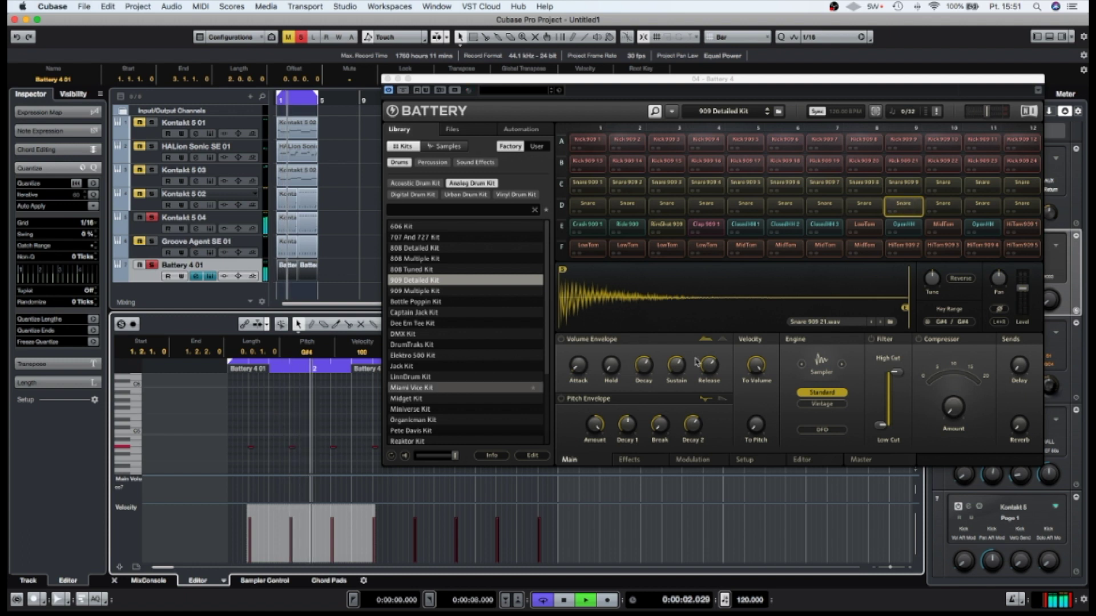
Raise the snare cell D9 level slightly and lower the Kontakt 5 04 channel fader to -4.76 in the MixConsole.
{"action": "left_click_drag", "start_coordinate": [1022, 288], "coordinate": [1022, 285]}
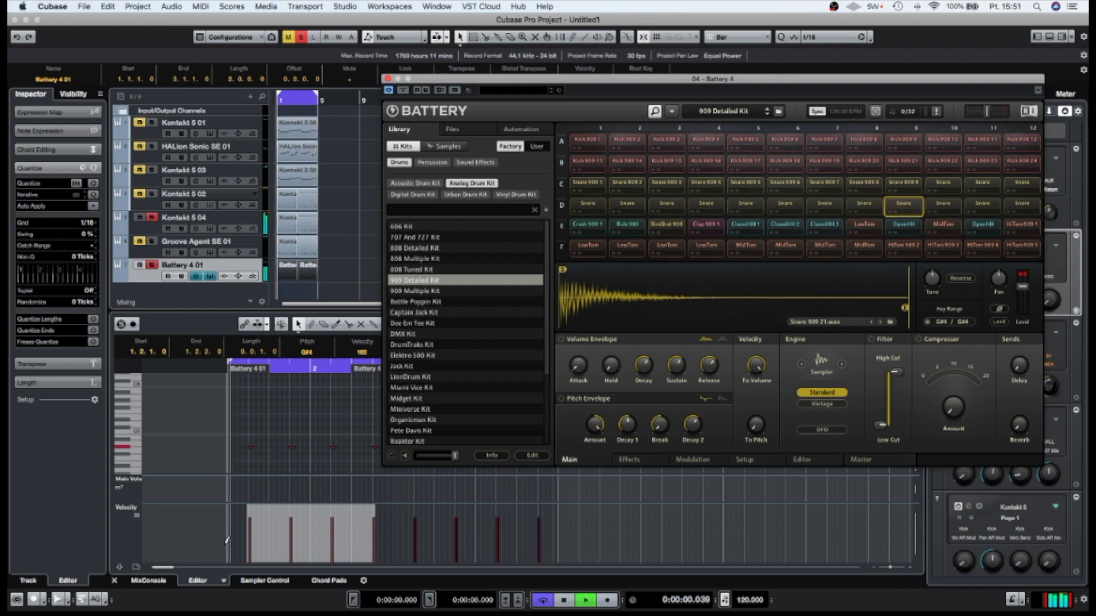
{"action": "left_click", "coordinate": [149, 580]}
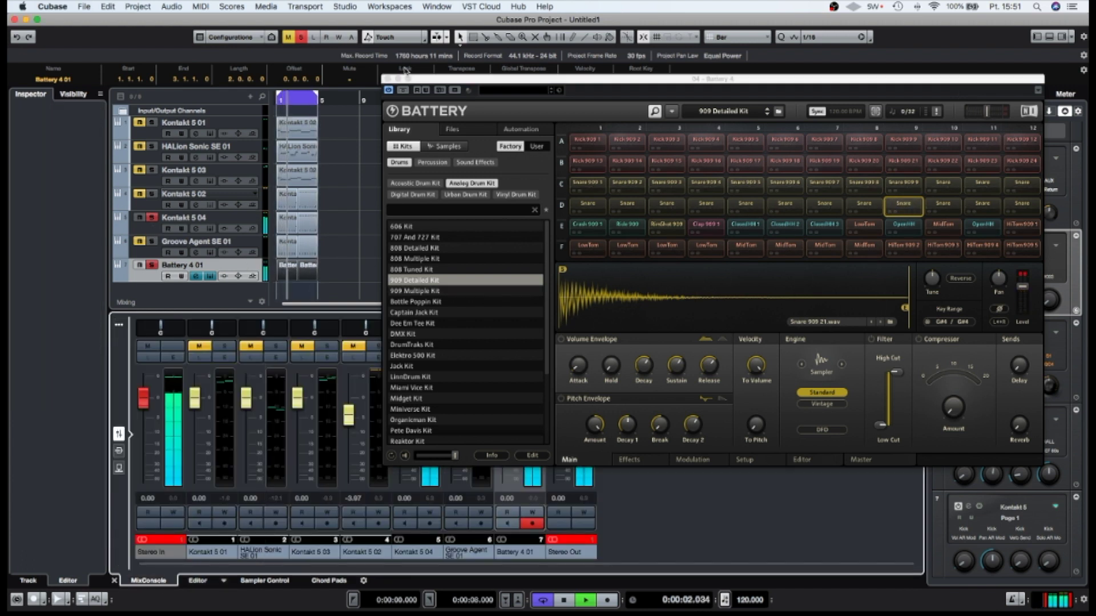
{"action": "left_click", "coordinate": [387, 79]}
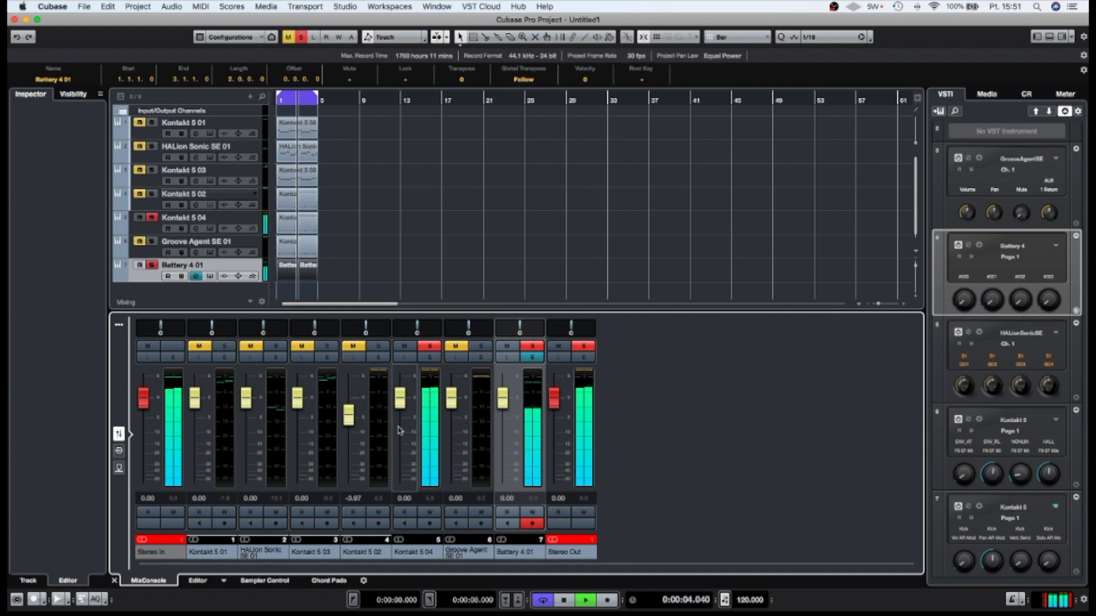
{"action": "left_click_drag", "start_coordinate": [400, 405], "coordinate": [402, 423]}
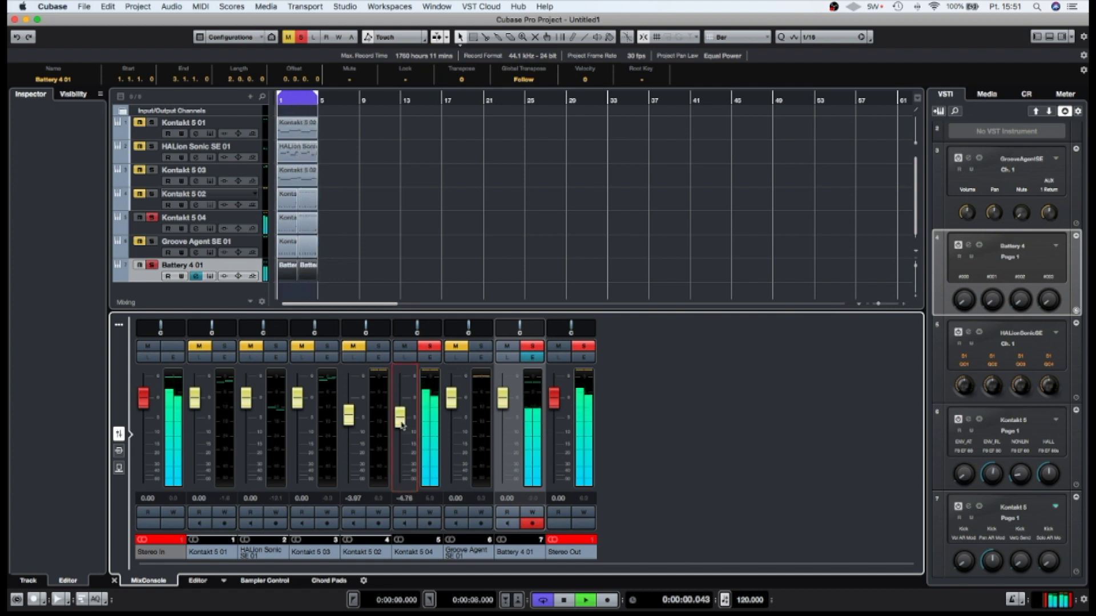
{"action": "key", "text": "space"}
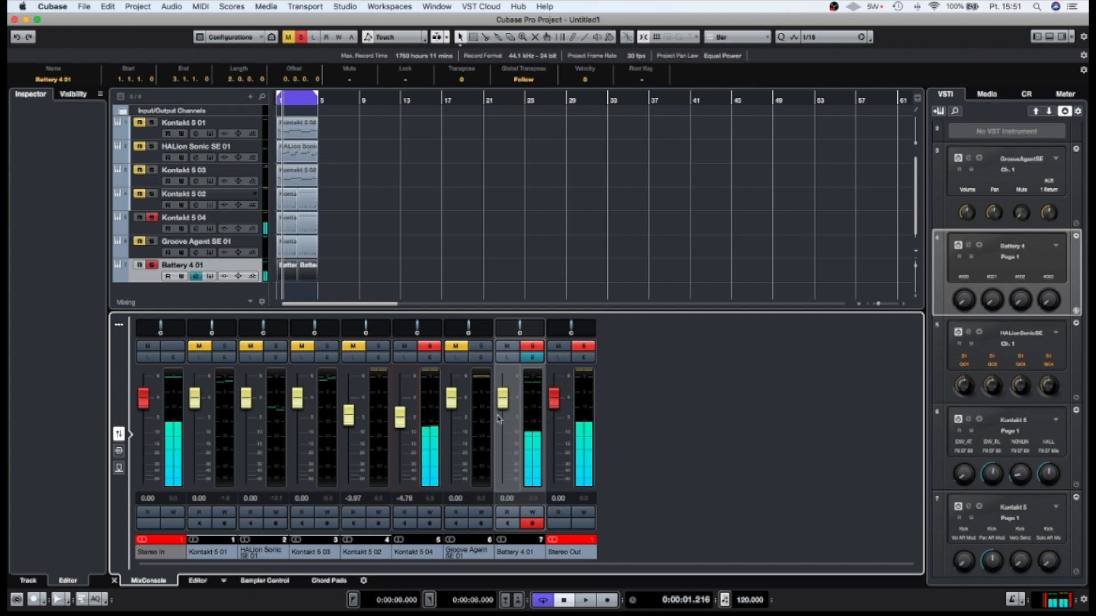
Leave only Battery 4 01 soloed and open its Battery 4 instrument from the channel settings.
{"action": "left_click", "coordinate": [532, 361]}
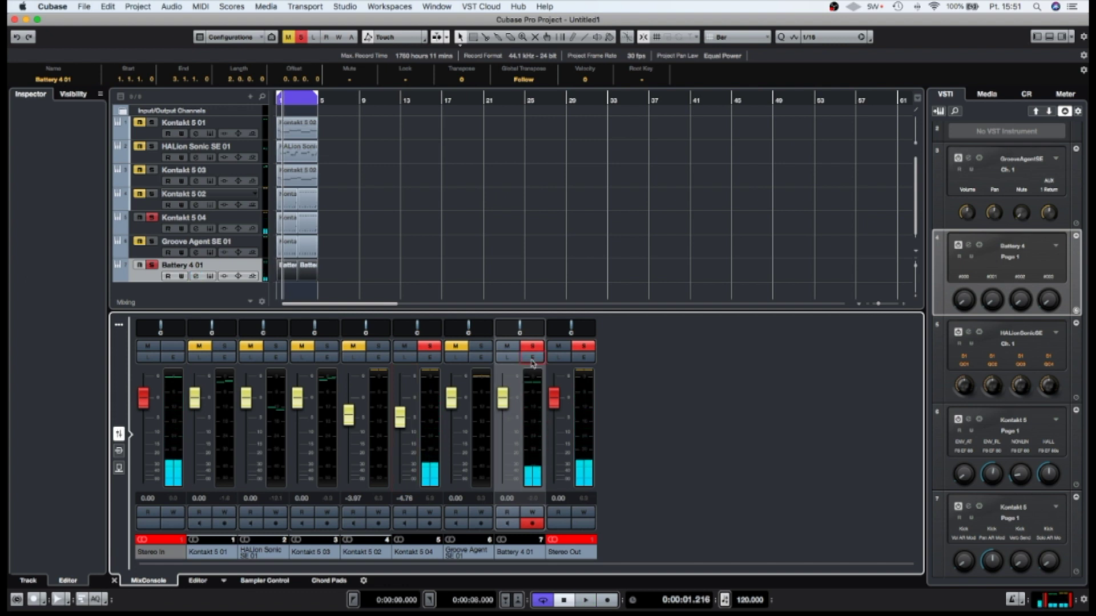
{"action": "left_click", "coordinate": [532, 359]}
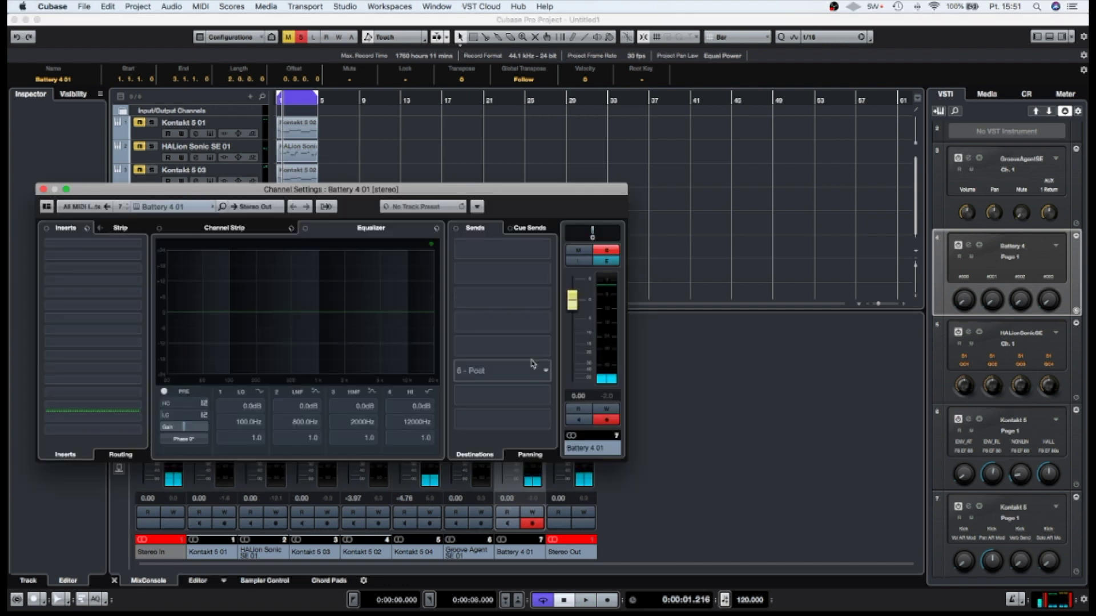
{"action": "left_click", "coordinate": [42, 189]}
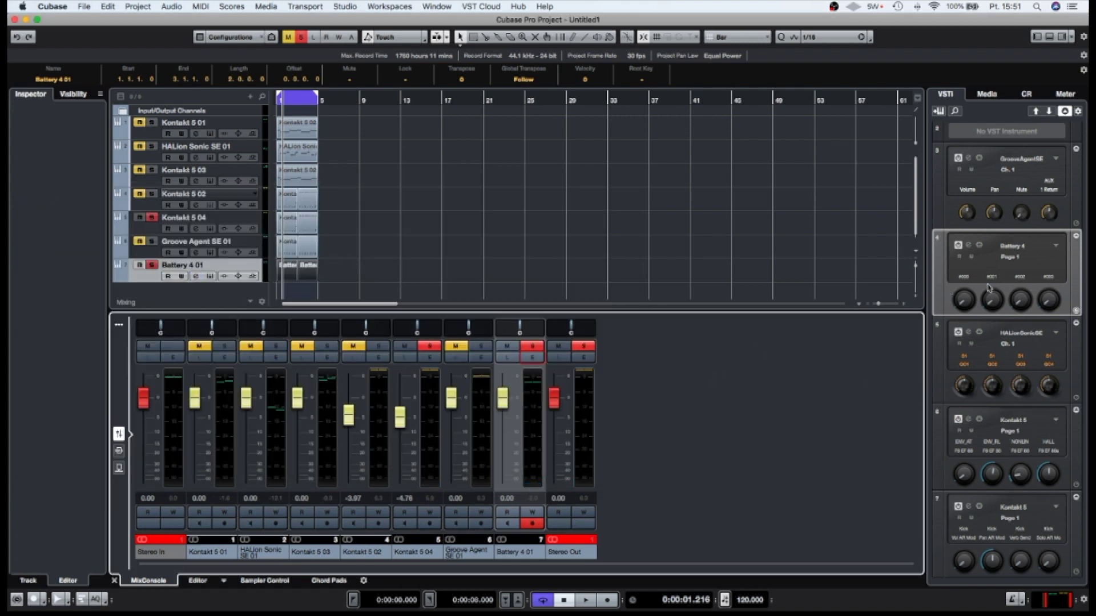
{"action": "left_click", "coordinate": [196, 277]}
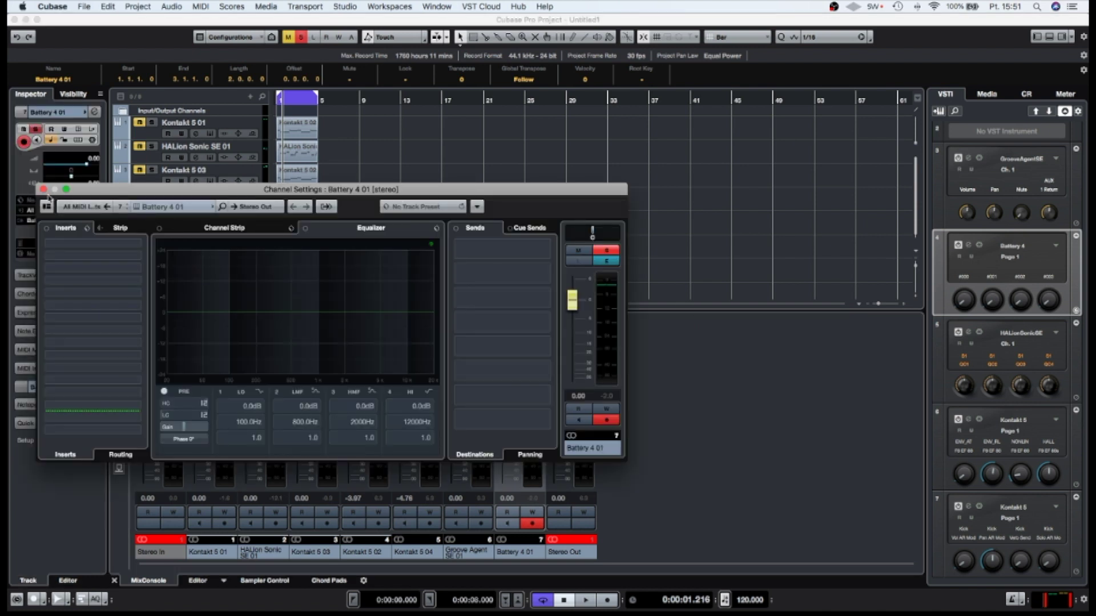
{"action": "left_click", "coordinate": [44, 189]}
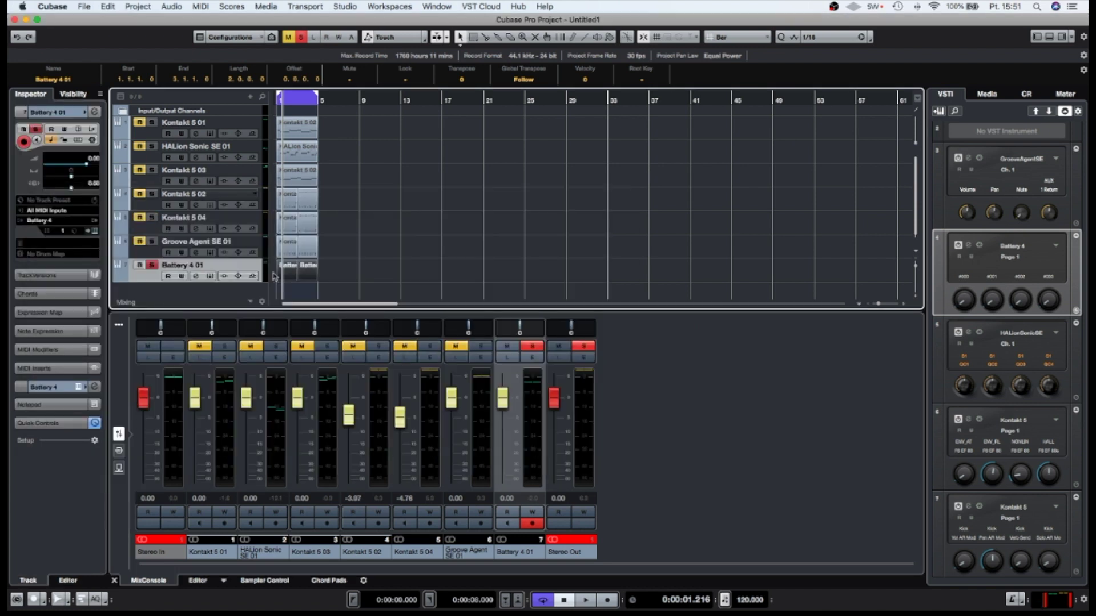
{"action": "left_click", "coordinate": [193, 276]}
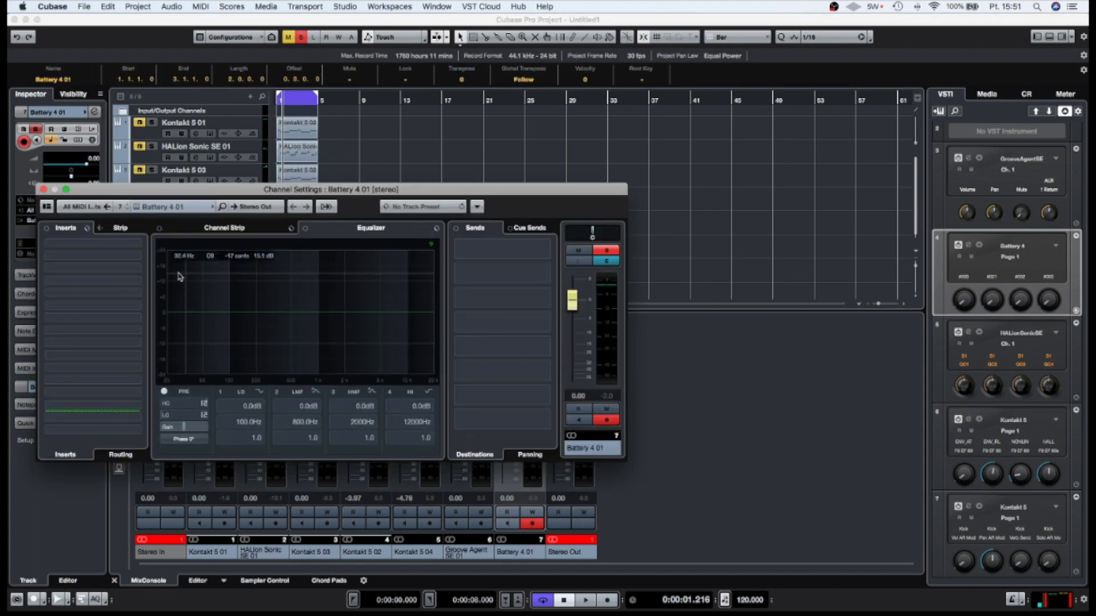
{"action": "left_click", "coordinate": [602, 262]}
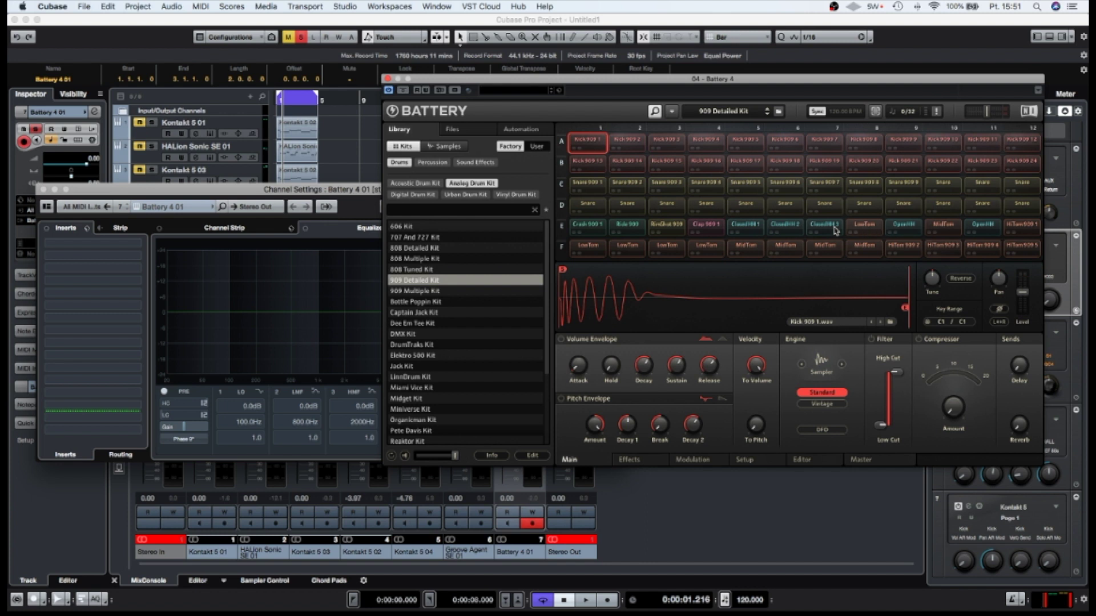
Audition the ClosedHH 1 and ClosedHH 2 cells of the 909 Detailed Kit and close the instrument and channel windows.
{"action": "left_click", "coordinate": [787, 230]}
{"action": "left_click", "coordinate": [788, 230]}
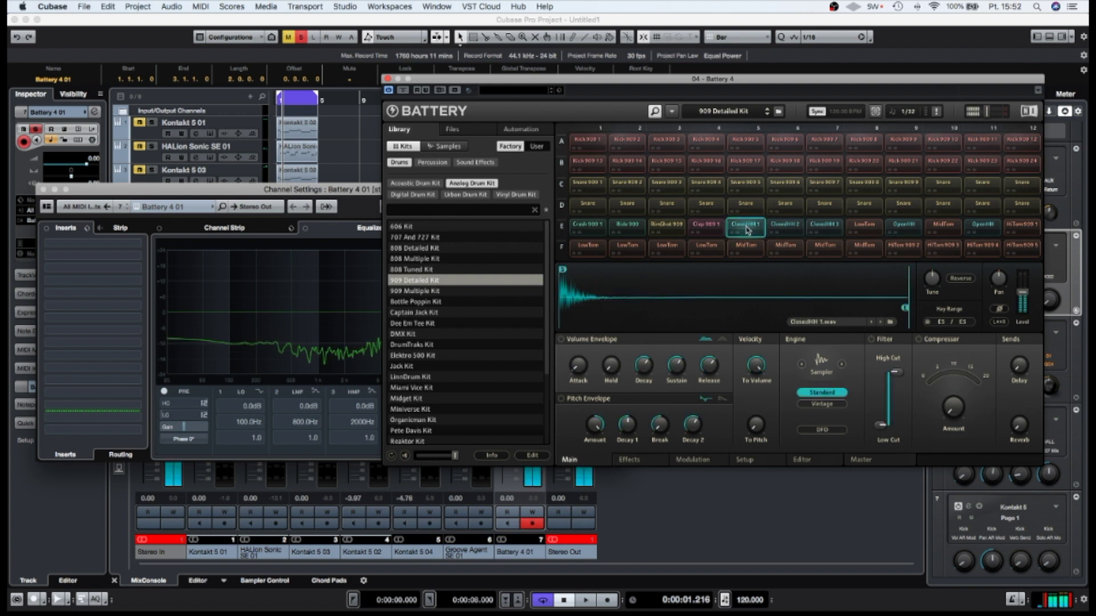
{"action": "left_click", "coordinate": [788, 230]}
{"action": "left_click", "coordinate": [787, 229]}
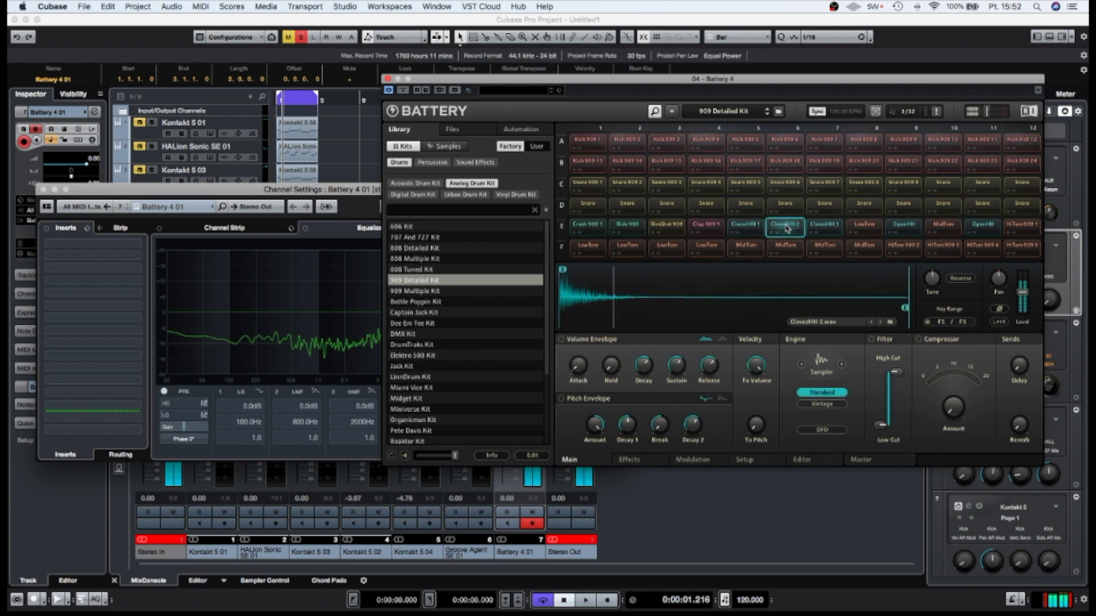
{"action": "left_click", "coordinate": [40, 189]}
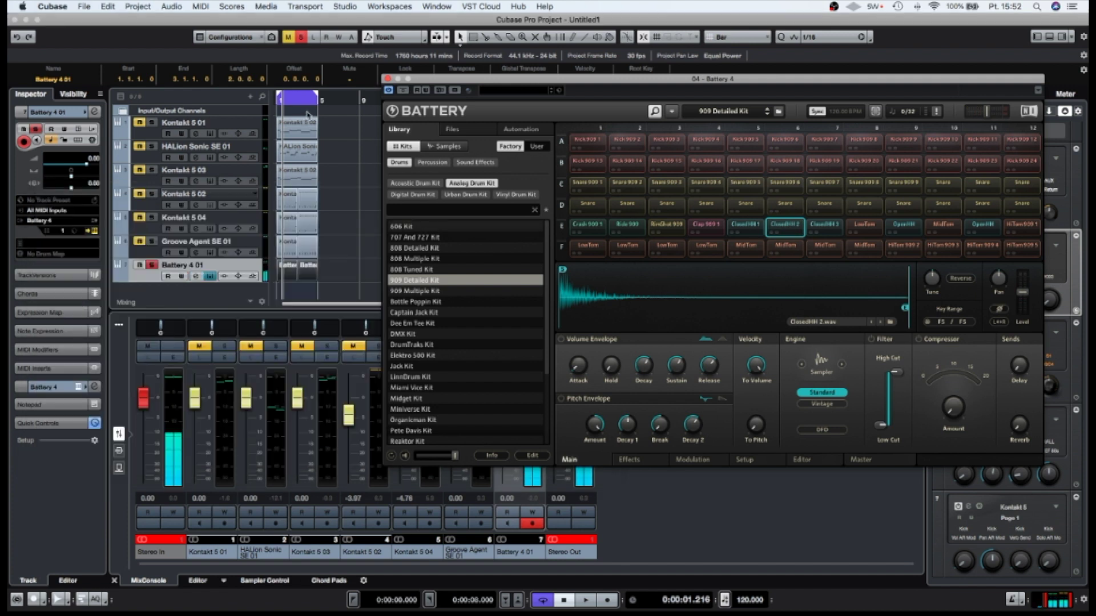
{"action": "left_click", "coordinate": [388, 79]}
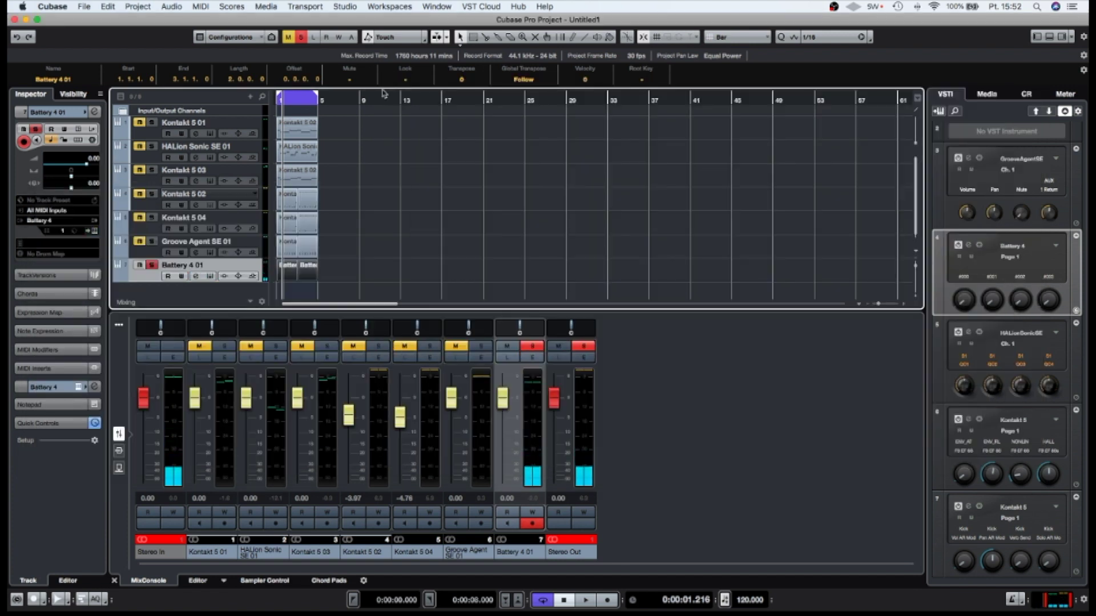
Duplicate the Battery 4 01 track and delete the part at bar 3 on the duplicate.
{"action": "left_click", "coordinate": [282, 276]}
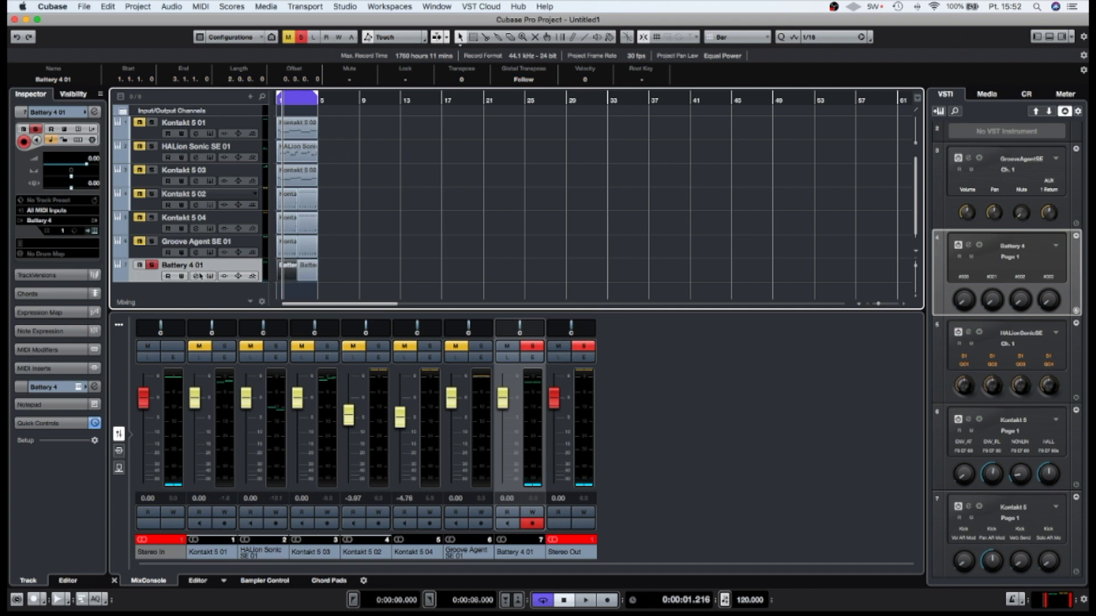
{"action": "right_click", "coordinate": [152, 277]}
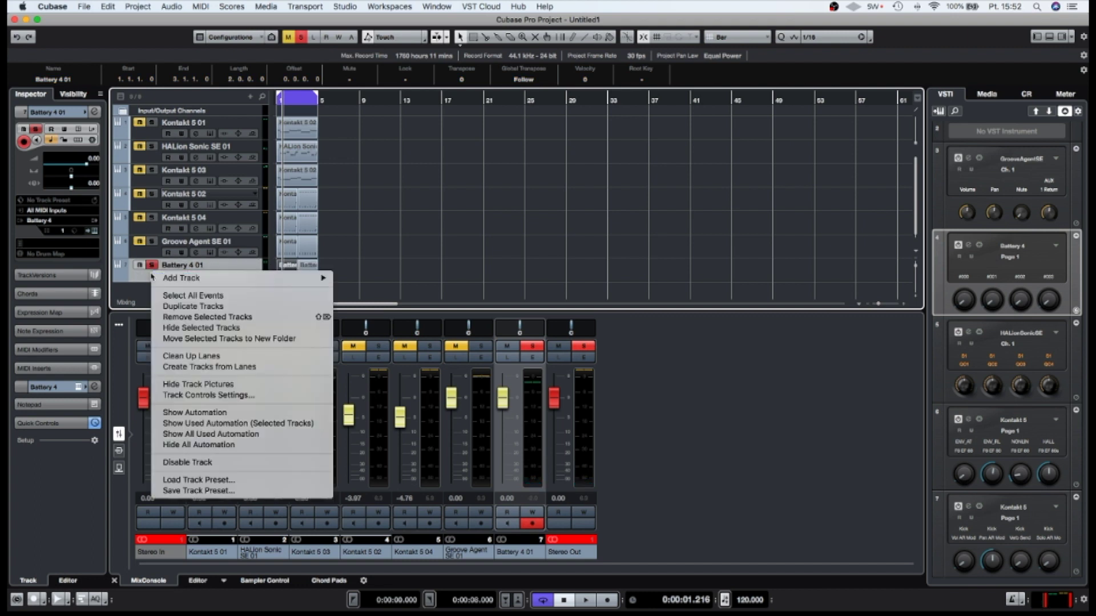
{"action": "left_click", "coordinate": [168, 307]}
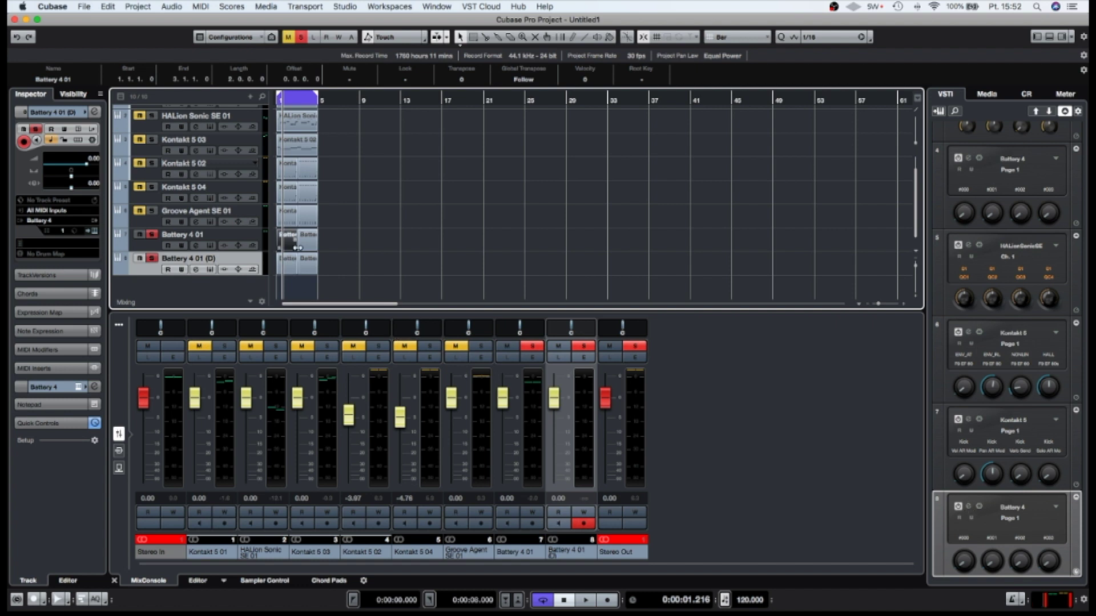
{"action": "left_click_drag", "start_coordinate": [340, 264], "coordinate": [305, 267]}
{"action": "key", "text": "Delete"}
{"action": "left_click", "coordinate": [287, 266]}
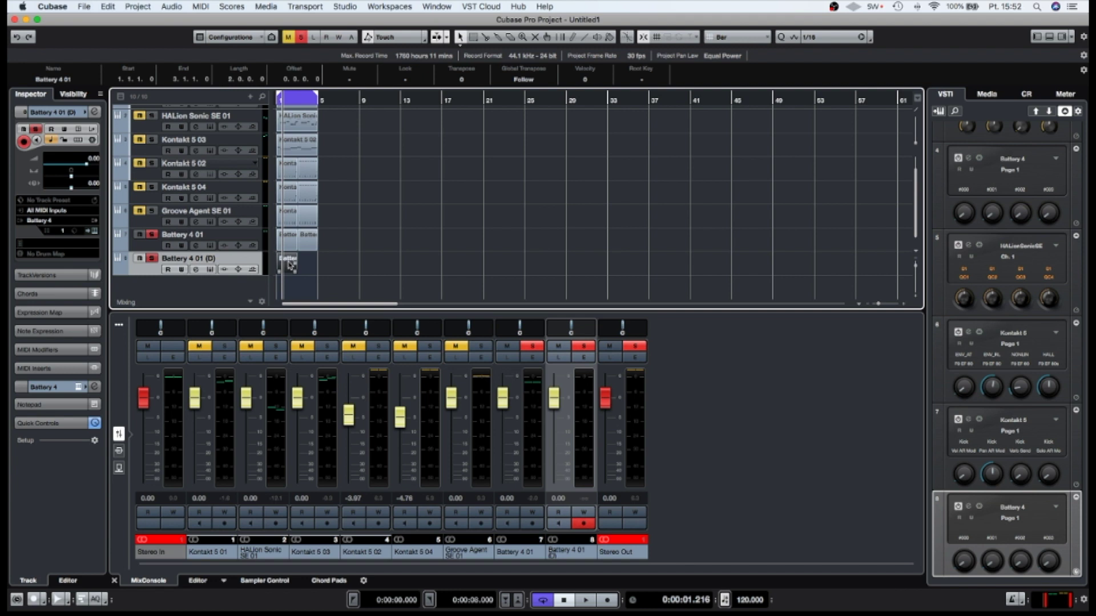
Show the duplicate's remaining part in the note editor with its Battery 4 instrument and audition keys to find a closed hi-hat.
{"action": "left_click", "coordinate": [1050, 37]}
{"action": "left_click", "coordinate": [1051, 37]}
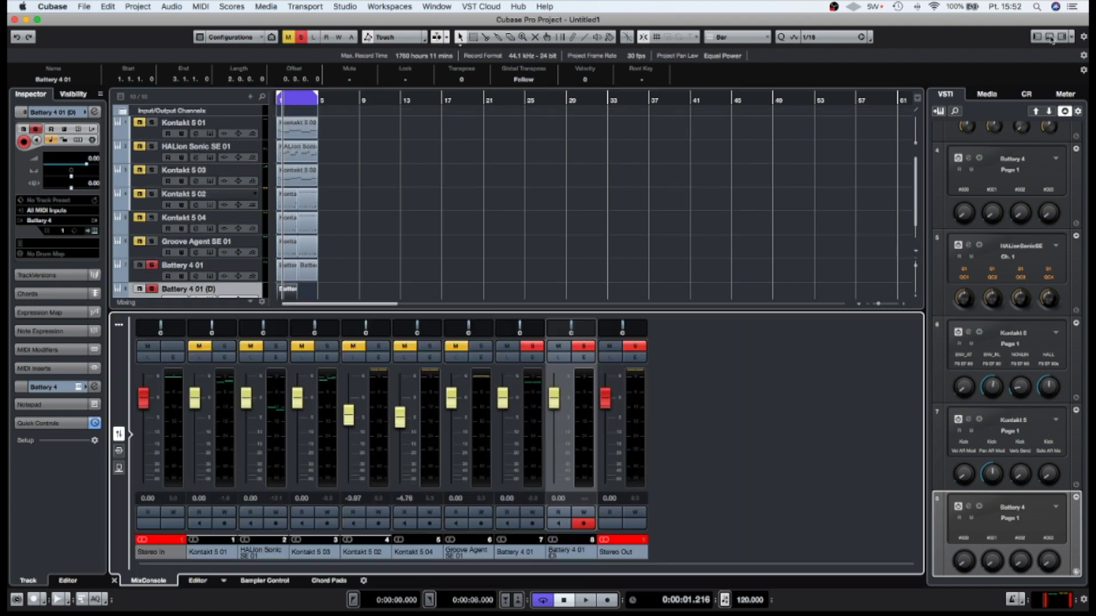
{"action": "left_click", "coordinate": [197, 580]}
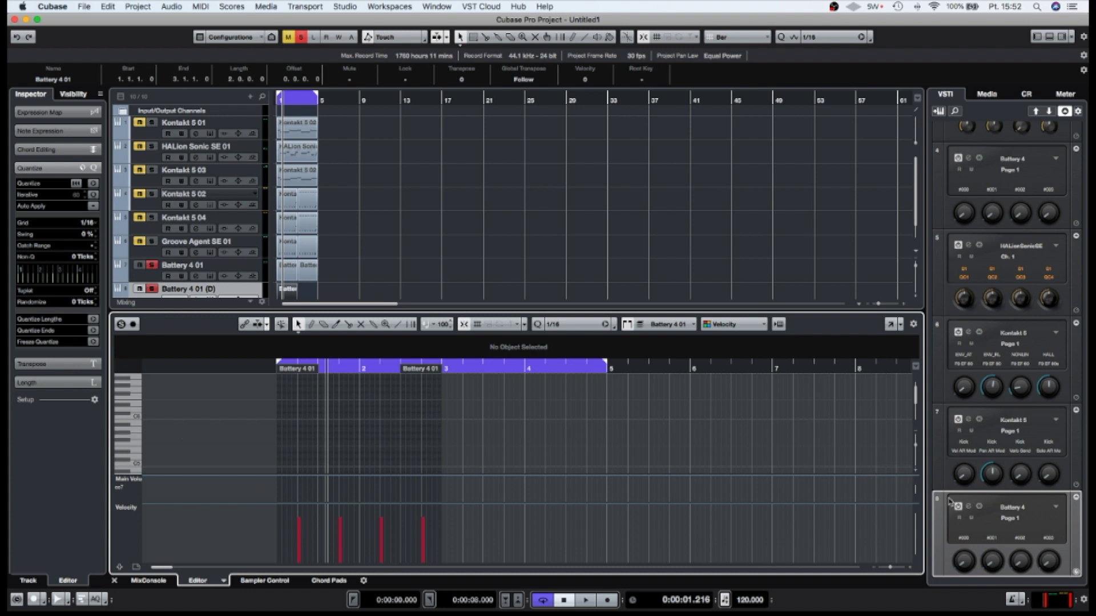
{"action": "left_click", "coordinate": [967, 507]}
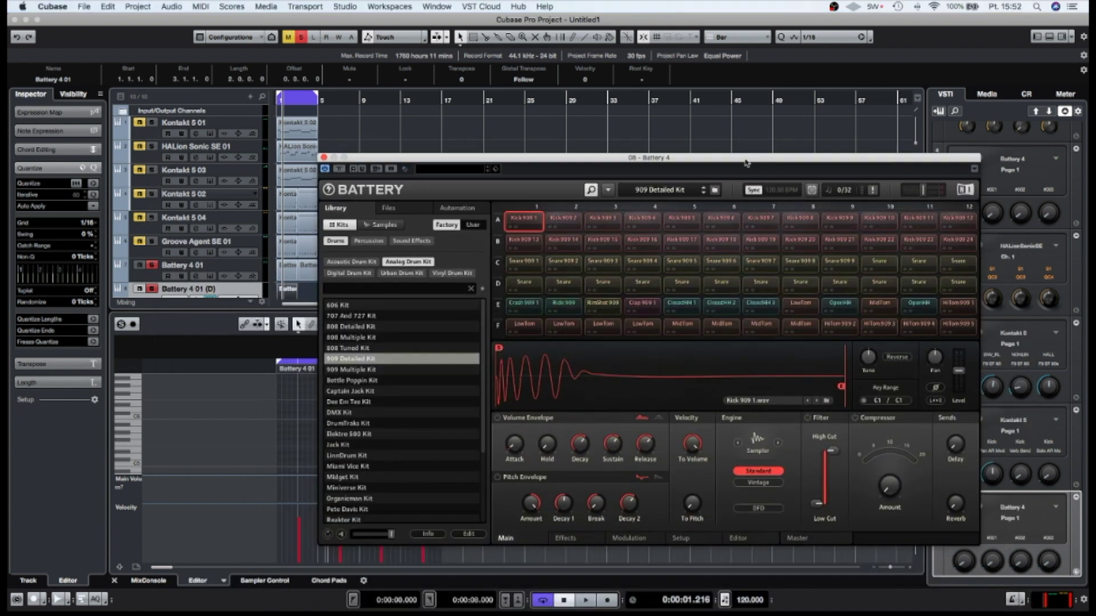
{"action": "left_click_drag", "start_coordinate": [746, 162], "coordinate": [808, 122]}
{"action": "scroll", "coordinate": [150, 451], "scroll_direction": "down", "scroll_amount": 4}
{"action": "left_click_drag", "start_coordinate": [134, 440], "coordinate": [135, 411]}
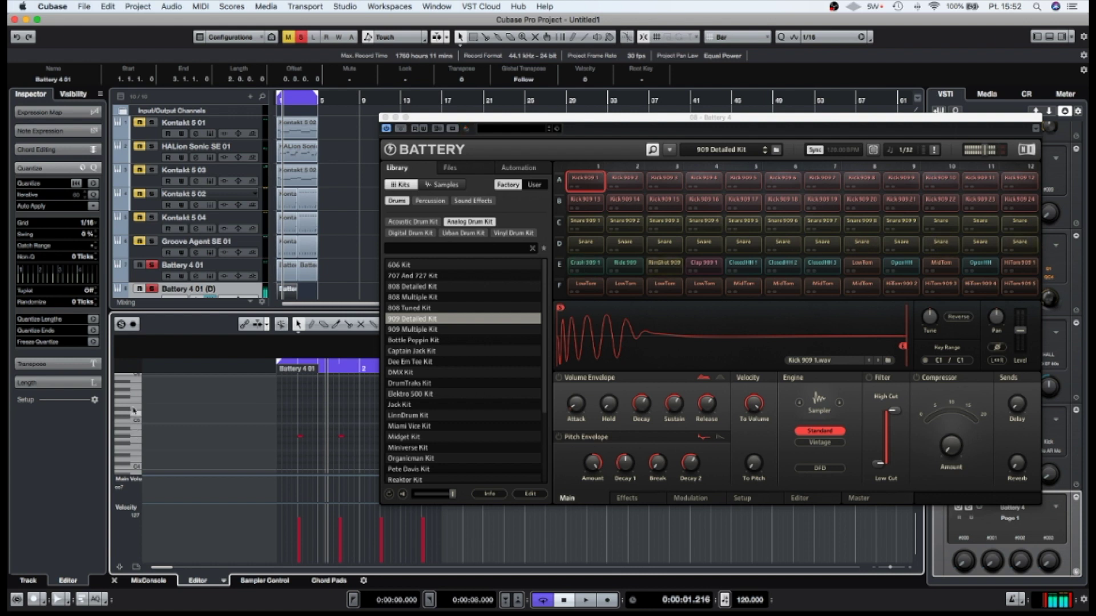
{"action": "left_click", "coordinate": [133, 402]}
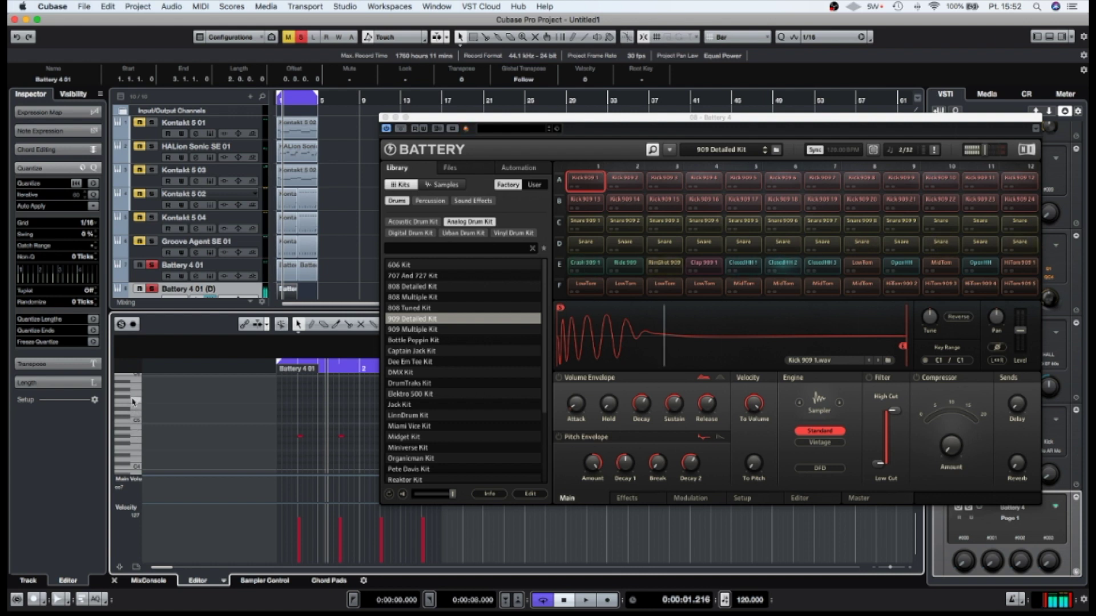
{"action": "left_click", "coordinate": [134, 400]}
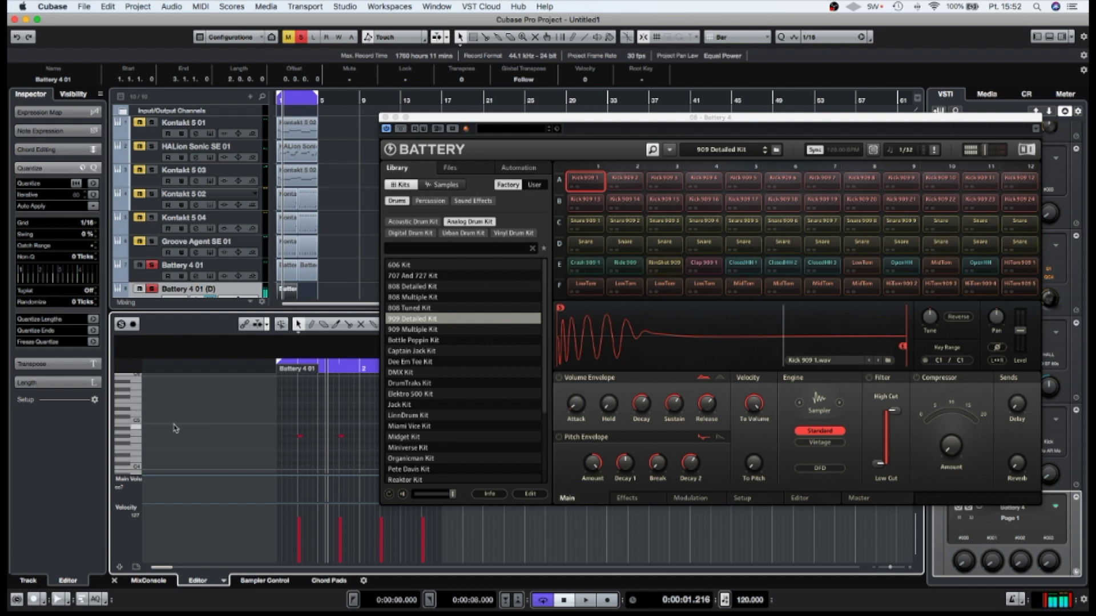
Draw F5 closed hi-hat notes on the third sixteenth of beats 1 and 2 and delete the old snare notes.
{"action": "left_click", "coordinate": [311, 324]}
{"action": "left_click", "coordinate": [288, 399]}
{"action": "left_click", "coordinate": [310, 398]}
{"action": "left_click_drag", "start_coordinate": [293, 425], "coordinate": [431, 458]}
{"action": "key", "text": "Delete"}
{"action": "left_click", "coordinate": [386, 117]}
Duplicate the F5 hi-hat notes onto the third sixteenth of every beat across both bars and play the loop.
{"action": "key", "text": "super+d"}
{"action": "left_click_drag", "start_coordinate": [377, 393], "coordinate": [289, 412]}
{"action": "key", "text": "super+d"}
{"action": "left_click", "coordinate": [277, 101]}
{"action": "key", "text": "space"}
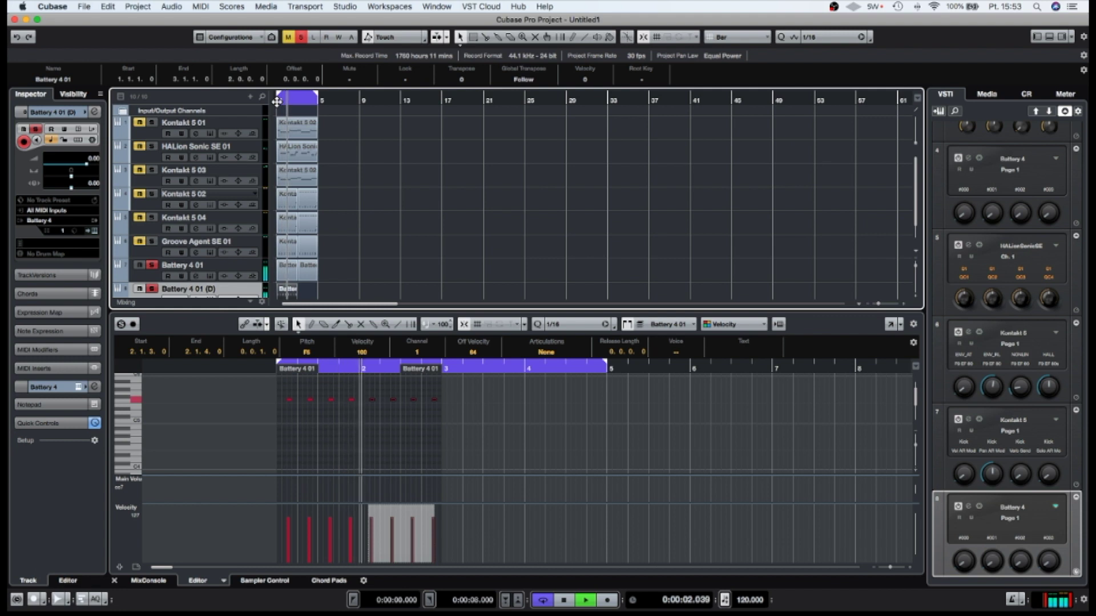
{"action": "key", "text": "space"}
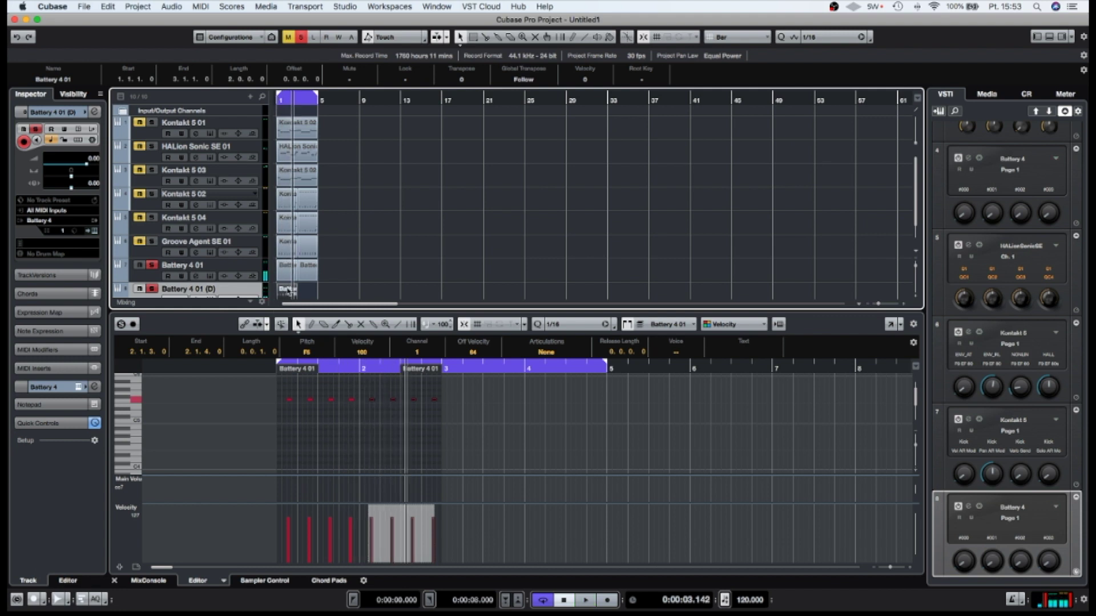
Copy the hi-hat part to bar 3 on Battery 4 01 (D) and solo only the Battery 4 01 track.
{"action": "scroll", "coordinate": [296, 296], "scroll_direction": "down", "scroll_amount": 2}
{"action": "left_click_drag", "start_coordinate": [290, 271], "coordinate": [304, 271]}
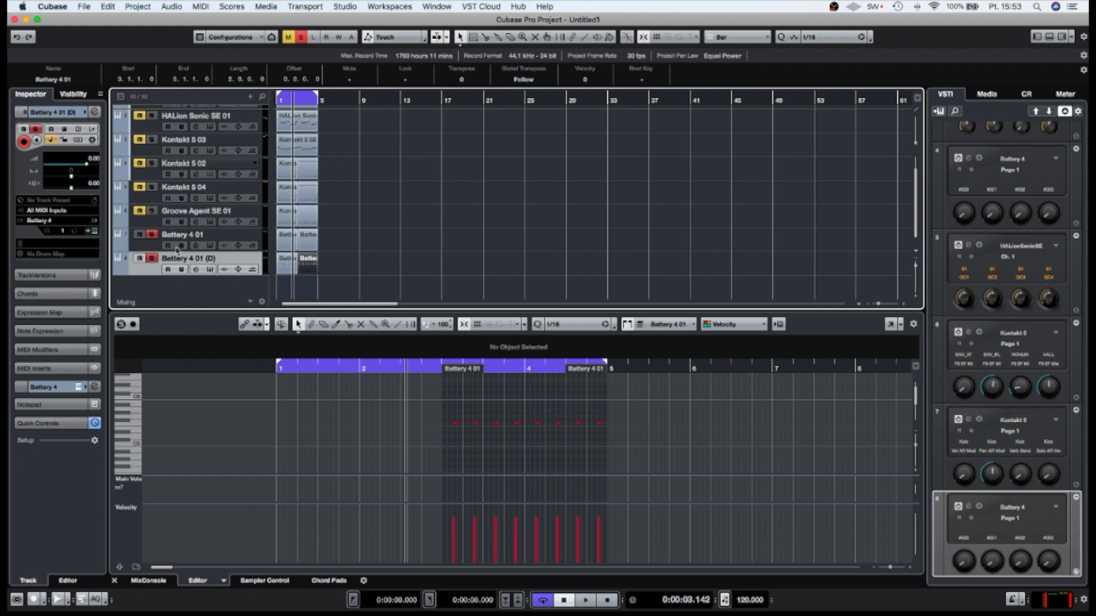
{"action": "left_click", "coordinate": [148, 245]}
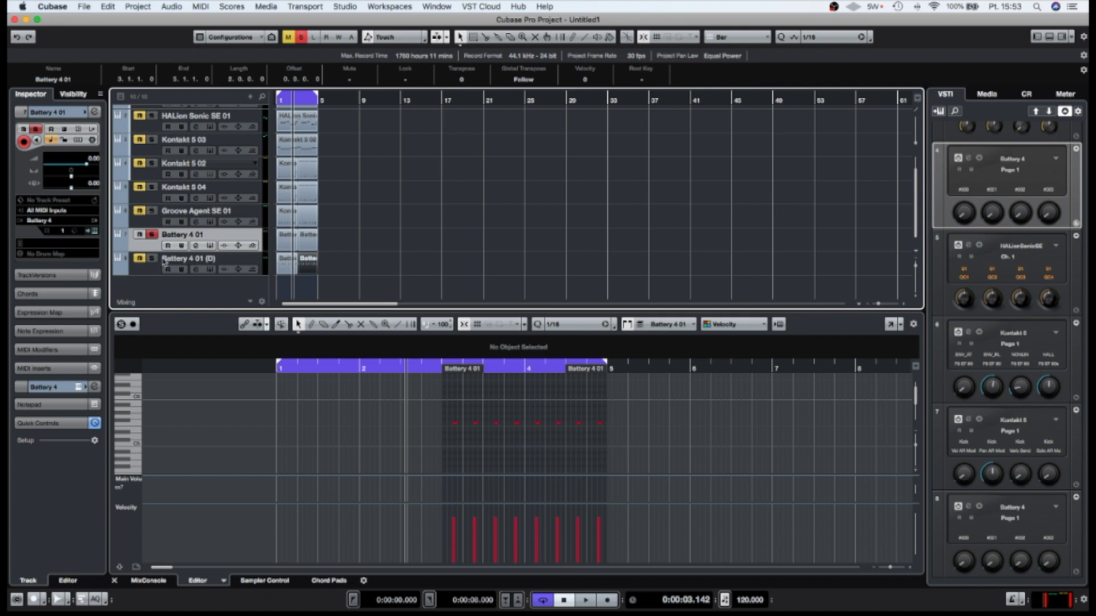
Open the Battery 4 01 channel settings and load Supercharger GT into the first insert slot while the loop plays.
{"action": "left_click", "coordinate": [196, 247]}
{"action": "left_click_drag", "start_coordinate": [202, 191], "coordinate": [352, 165]}
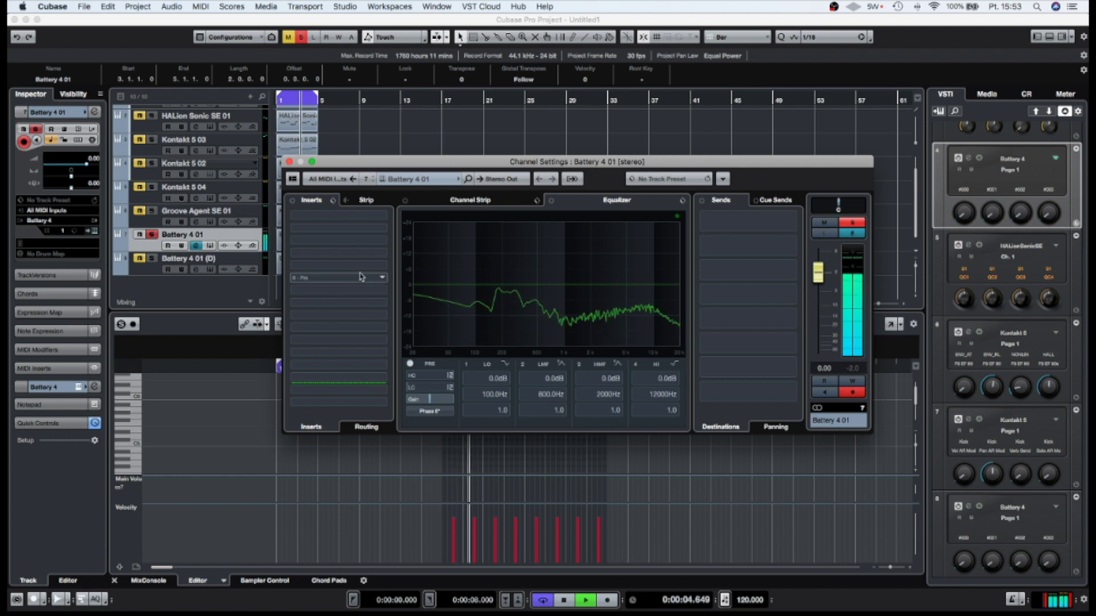
{"action": "left_click", "coordinate": [385, 220]}
{"action": "scroll", "coordinate": [357, 449], "scroll_direction": "down", "scroll_amount": 5}
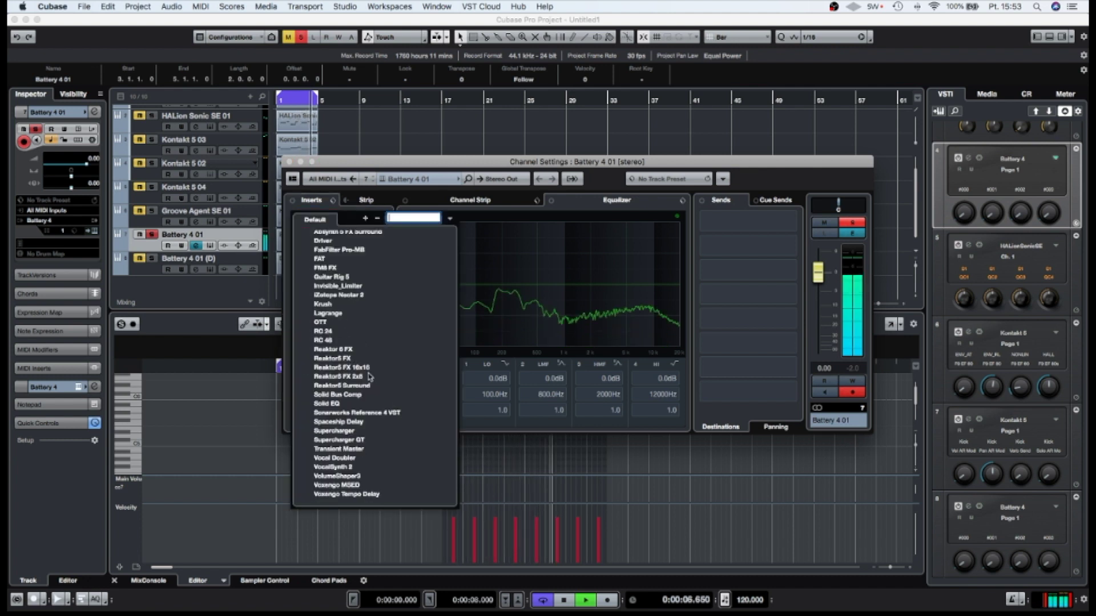
{"action": "left_click", "coordinate": [342, 440]}
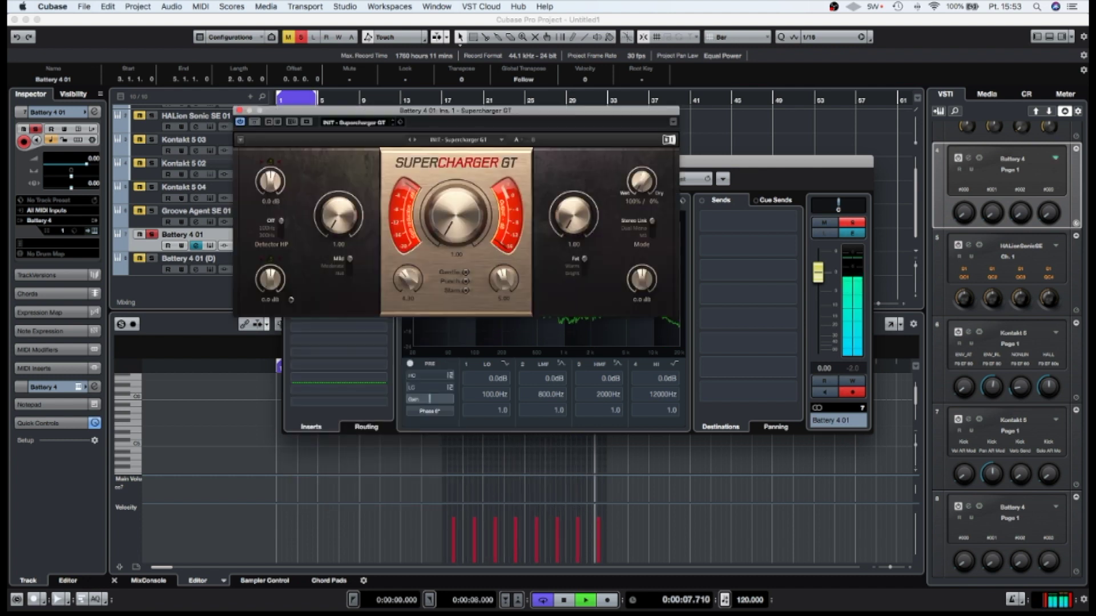
{"action": "left_click", "coordinate": [471, 144]}
{"action": "mouse_move", "coordinate": [439, 142]}
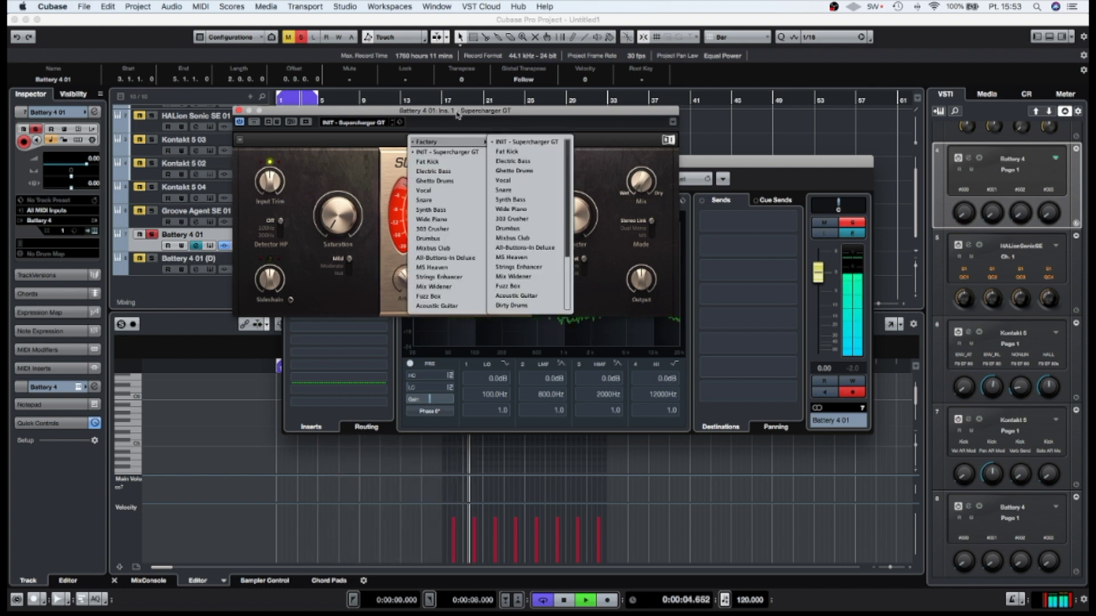
{"action": "left_click", "coordinate": [382, 163]}
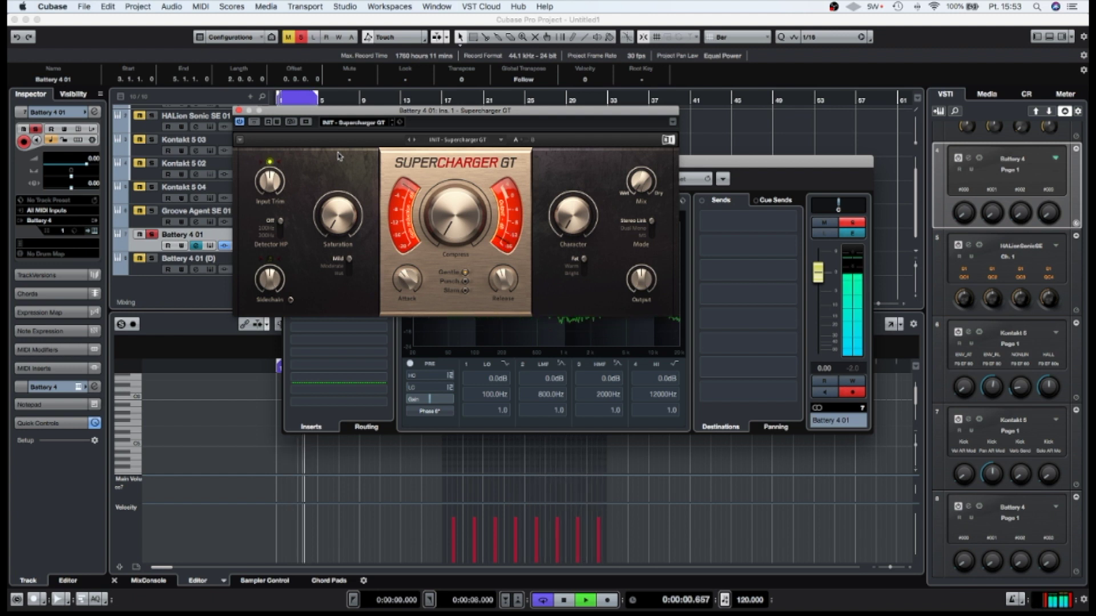
Load the factory Snare preset in Supercharger GT and play the loop to hear it on the snare.
{"action": "key", "text": "space"}
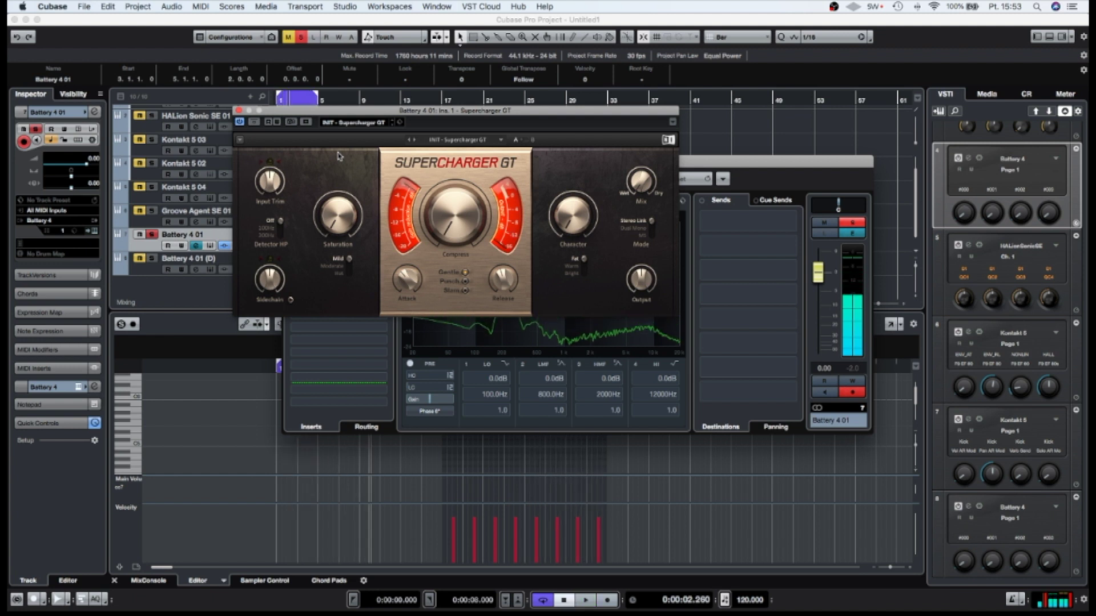
{"action": "left_click", "coordinate": [465, 141]}
{"action": "mouse_move", "coordinate": [466, 143]}
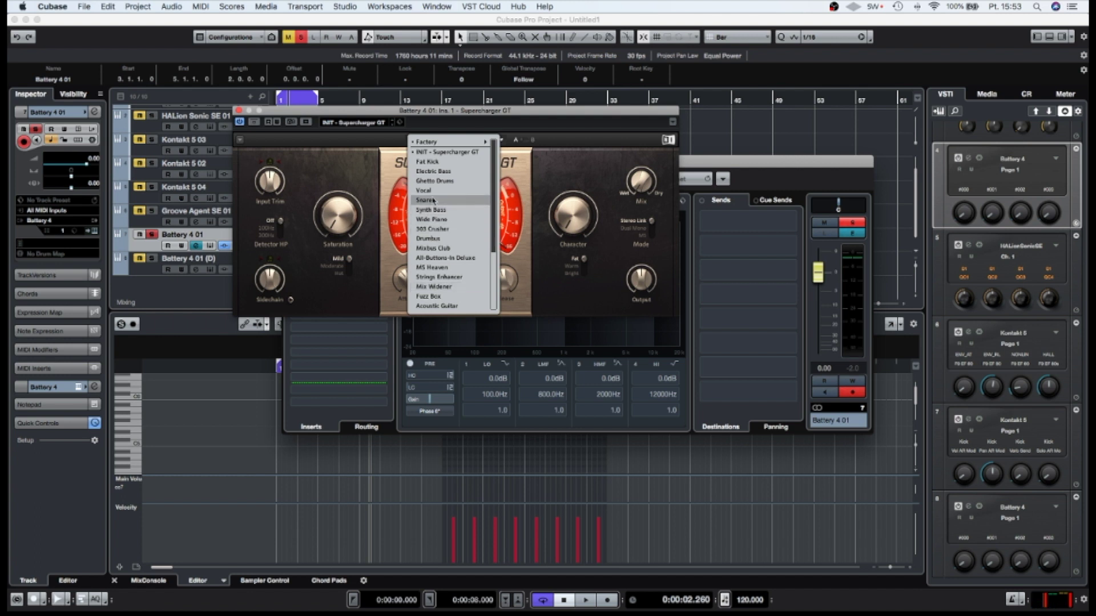
{"action": "left_click", "coordinate": [433, 201]}
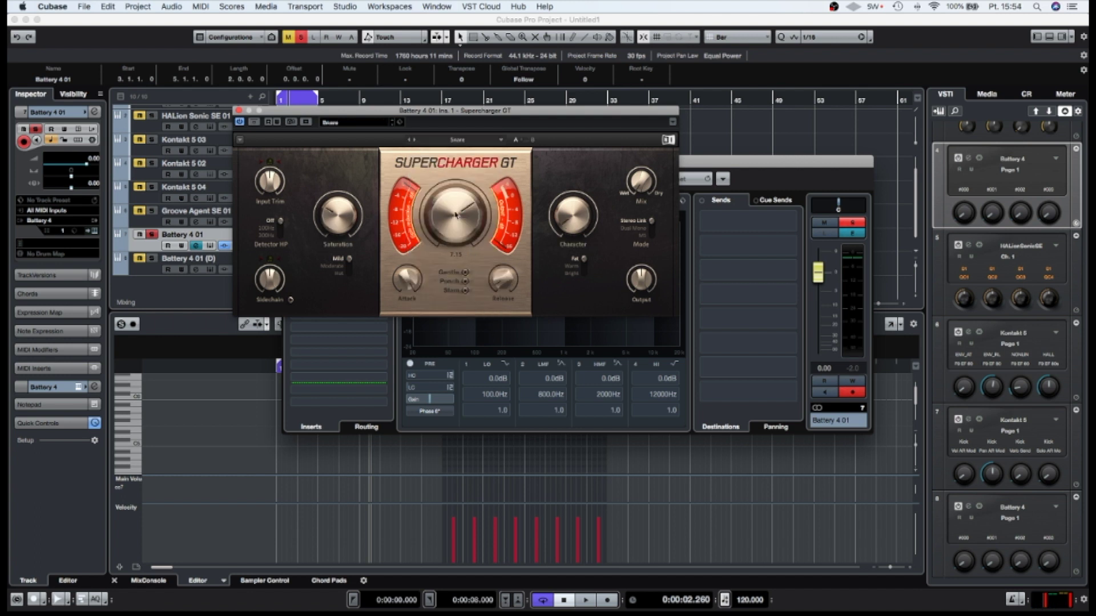
{"action": "left_click", "coordinate": [437, 143]}
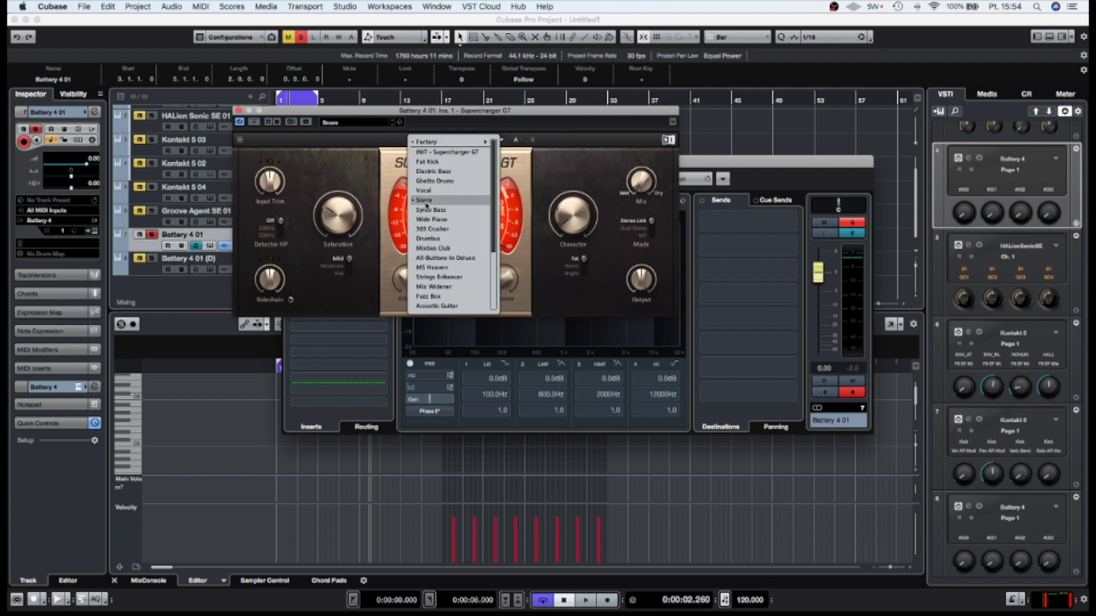
{"action": "left_click", "coordinate": [424, 201]}
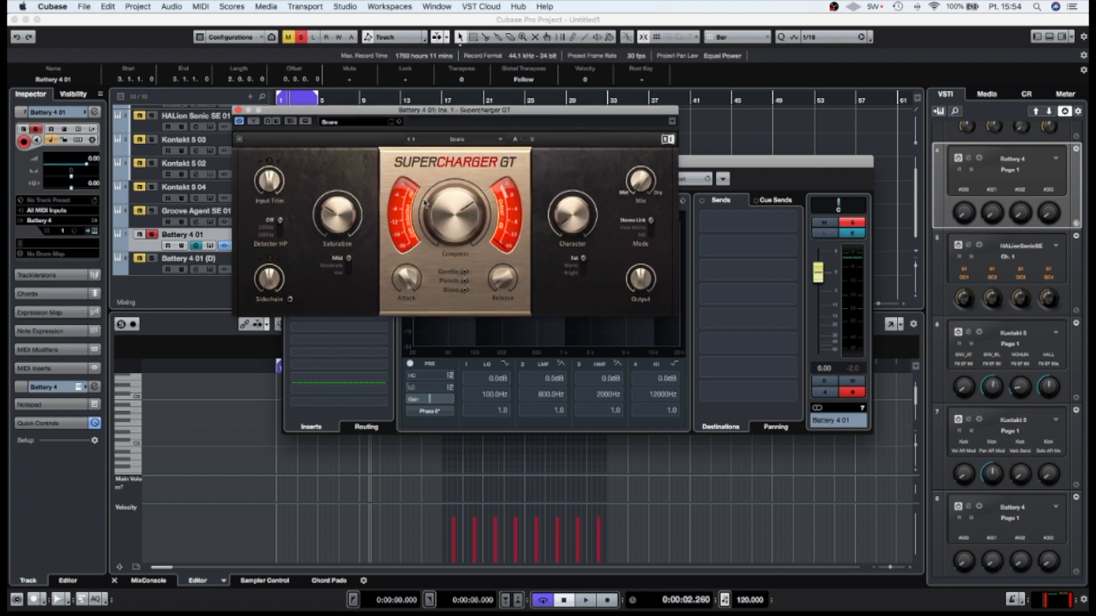
{"action": "key", "text": "space"}
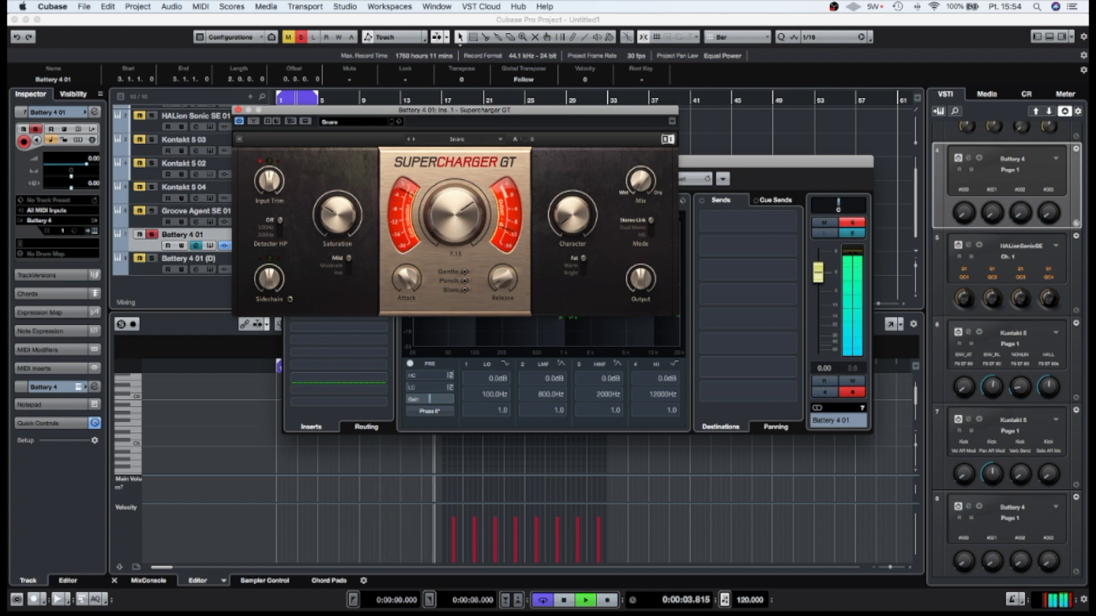
Lower the compression amount and set Character to 4.10 in Supercharger GT, closing the plug-in after checking it in the loop.
{"action": "key", "text": "space"}
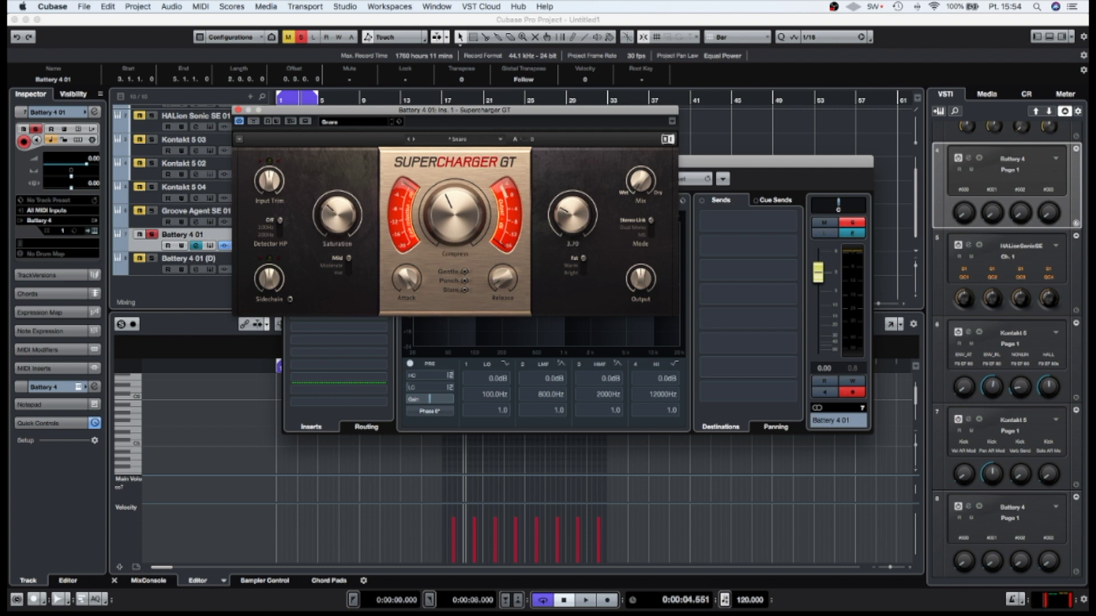
{"action": "left_click_drag", "start_coordinate": [562, 214], "coordinate": [562, 210]}
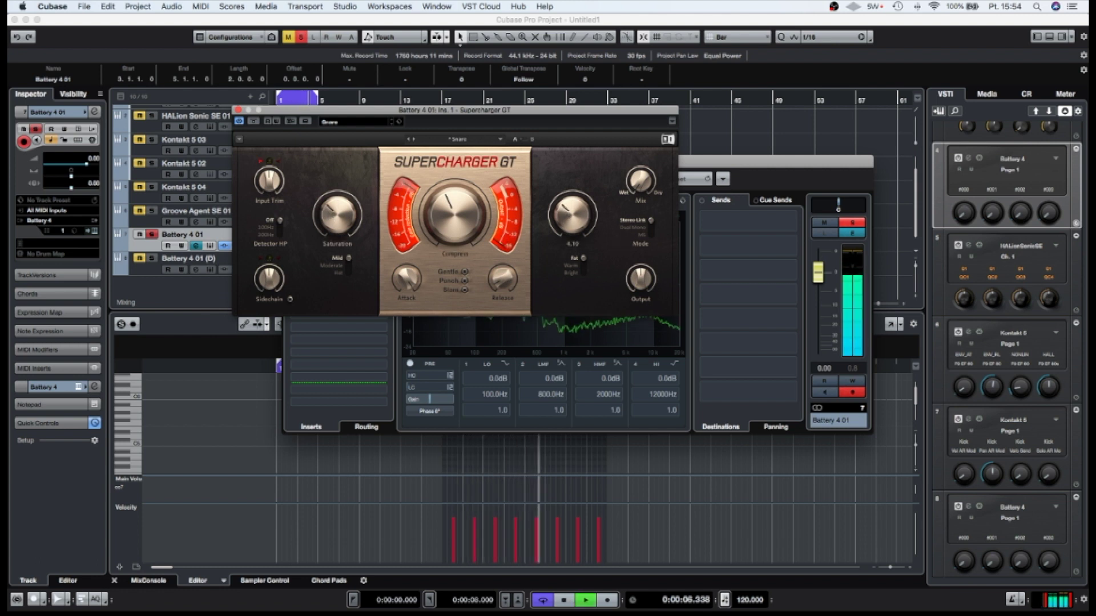
{"action": "left_click", "coordinate": [253, 122]}
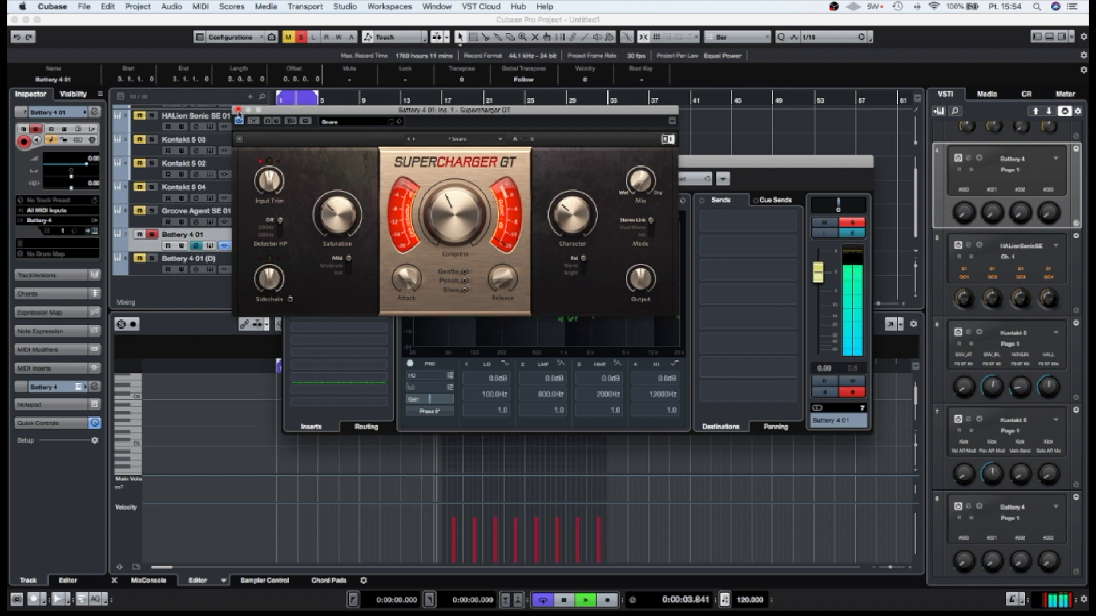
{"action": "left_click", "coordinate": [239, 110]}
{"action": "key", "text": "space"}
Load the Frequency equalizer into the second insert slot of the Battery 4 01 channel.
{"action": "left_click", "coordinate": [382, 229]}
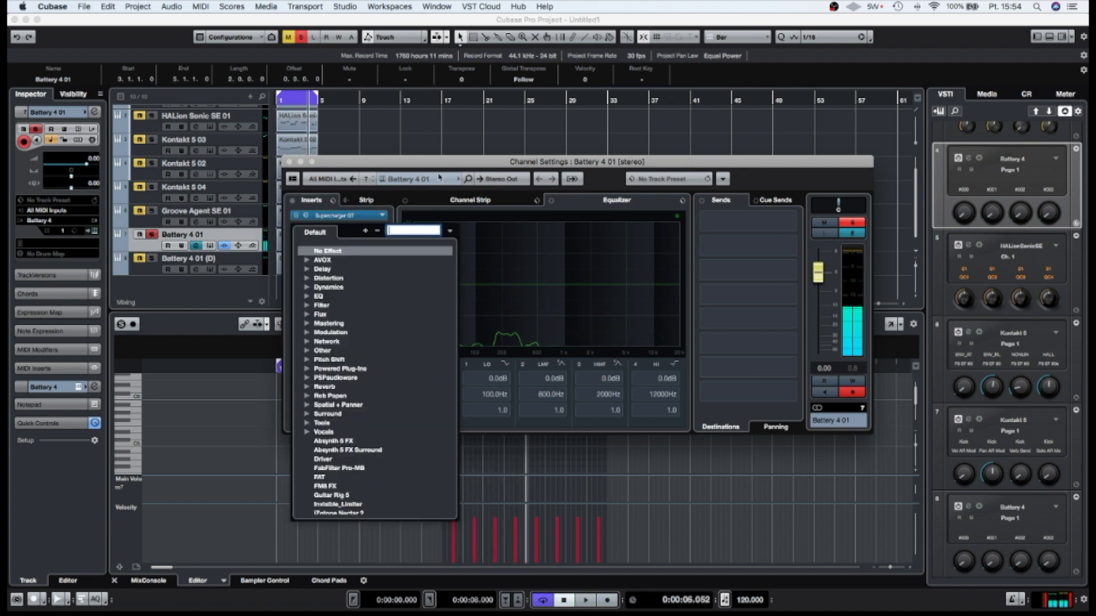
{"action": "key", "text": "Escape"}
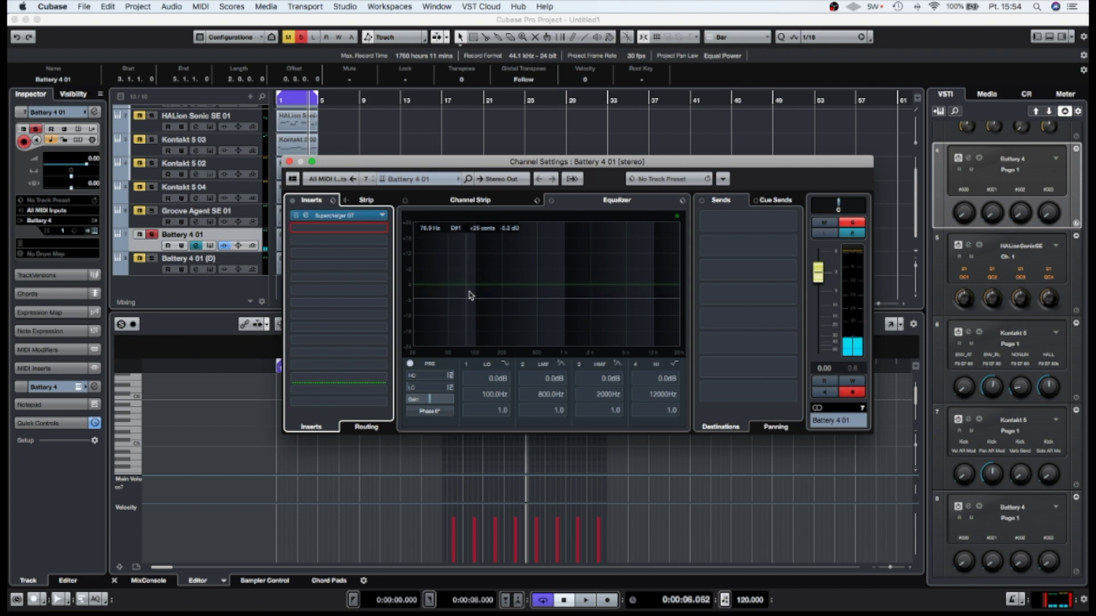
{"action": "left_click", "coordinate": [383, 229]}
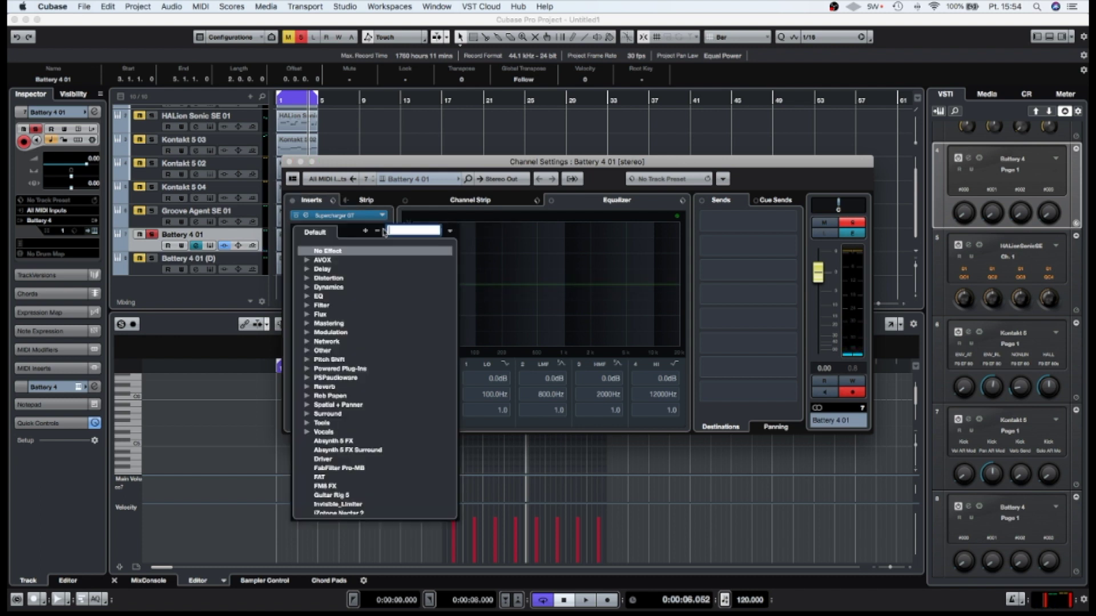
{"action": "left_click", "coordinate": [345, 262]}
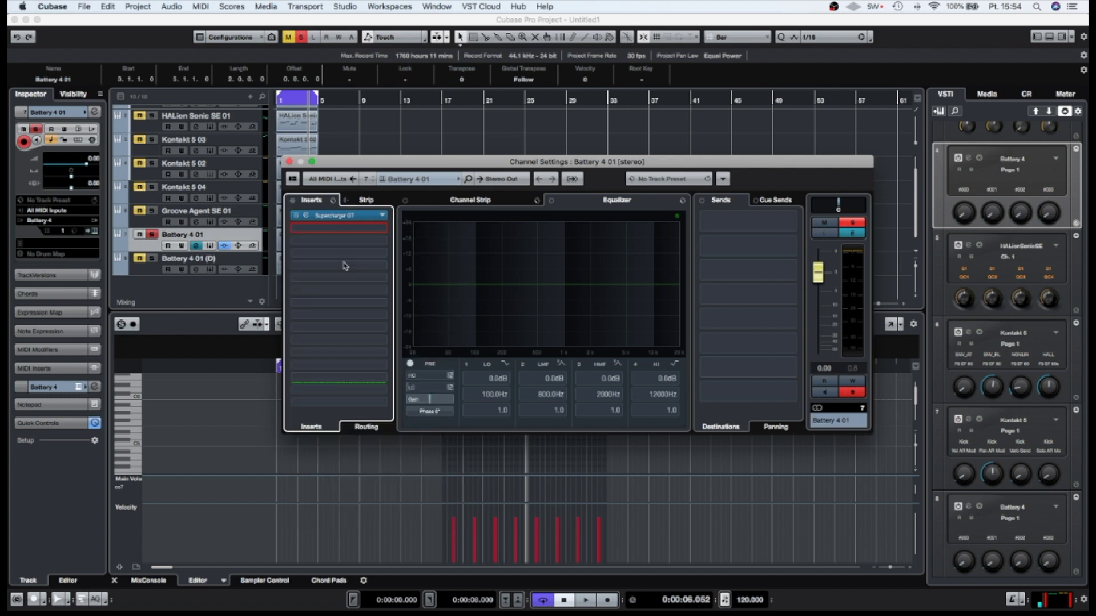
{"action": "left_click", "coordinate": [372, 90]}
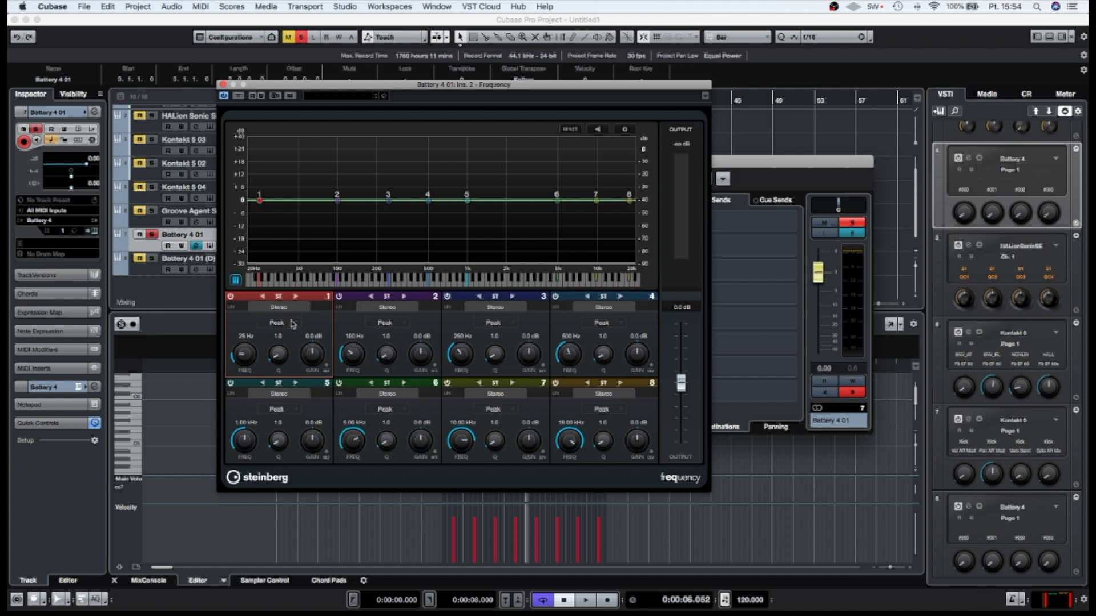
Set Frequency band 1 to a Cut 96 filter at about 100 Hz and check it in playback.
{"action": "left_click", "coordinate": [293, 324]}
{"action": "left_click", "coordinate": [282, 303]}
{"action": "mouse_move", "coordinate": [246, 355]}
{"action": "left_mouse_down"}
{"action": "mouse_move", "coordinate": [248, 342]}
{"action": "mouse_move", "coordinate": [246, 351]}
{"action": "left_mouse_up"}
{"action": "key", "text": "space"}
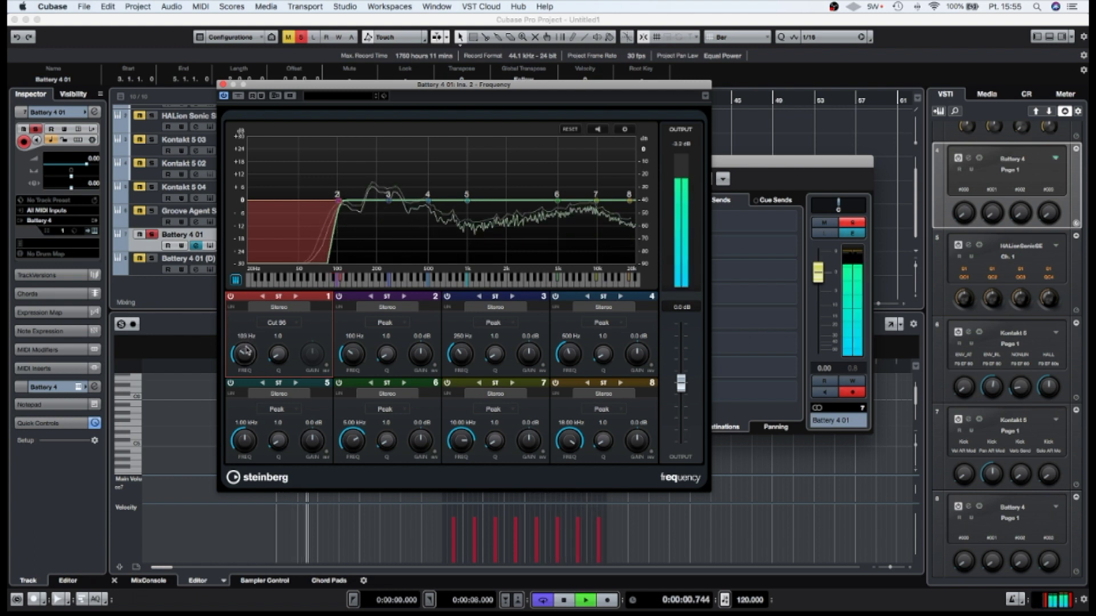
{"action": "key", "text": "space"}
Make Frequency band 8 a High Shelf at about 3.2 kHz with 2.7 dB gain and close the equalizer.
{"action": "left_click", "coordinate": [614, 411]}
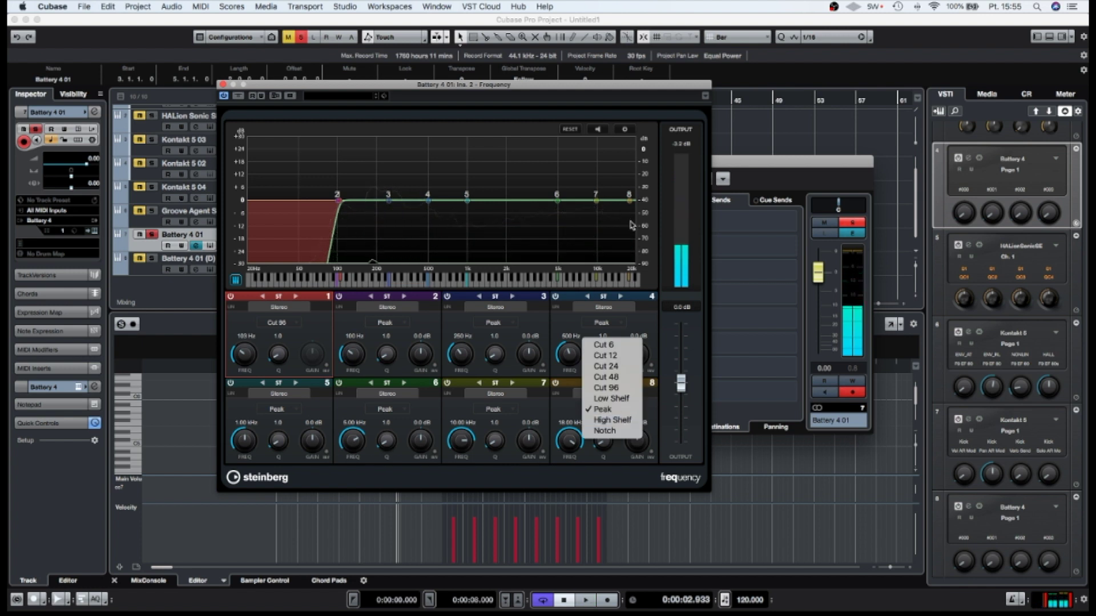
{"action": "left_click", "coordinate": [570, 404]}
{"action": "left_click", "coordinate": [602, 412]}
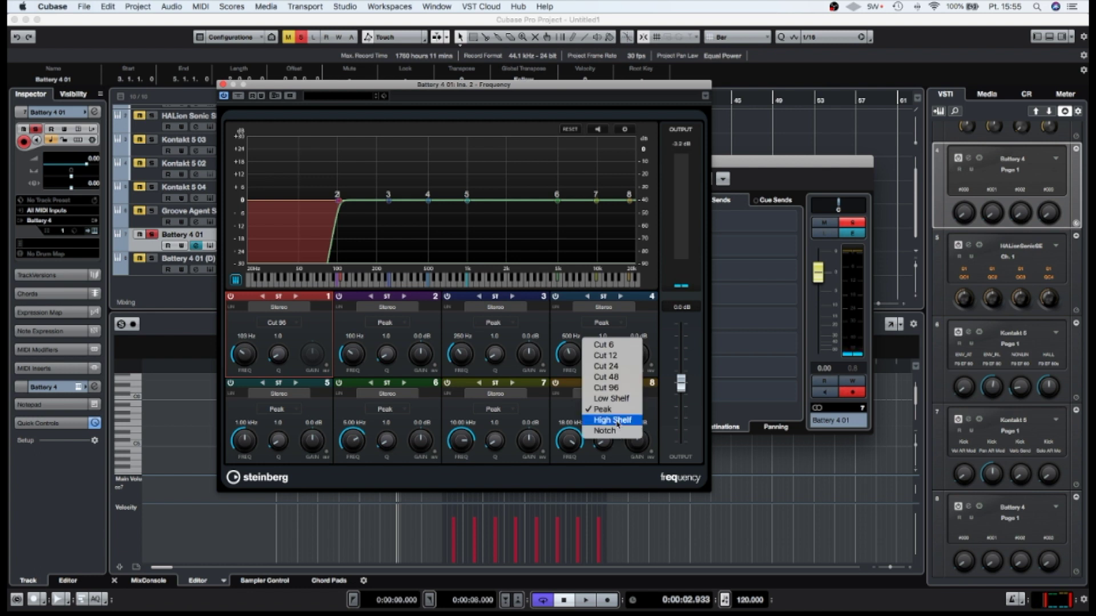
{"action": "left_click", "coordinate": [612, 421]}
{"action": "left_click_drag", "start_coordinate": [630, 201], "coordinate": [532, 195]}
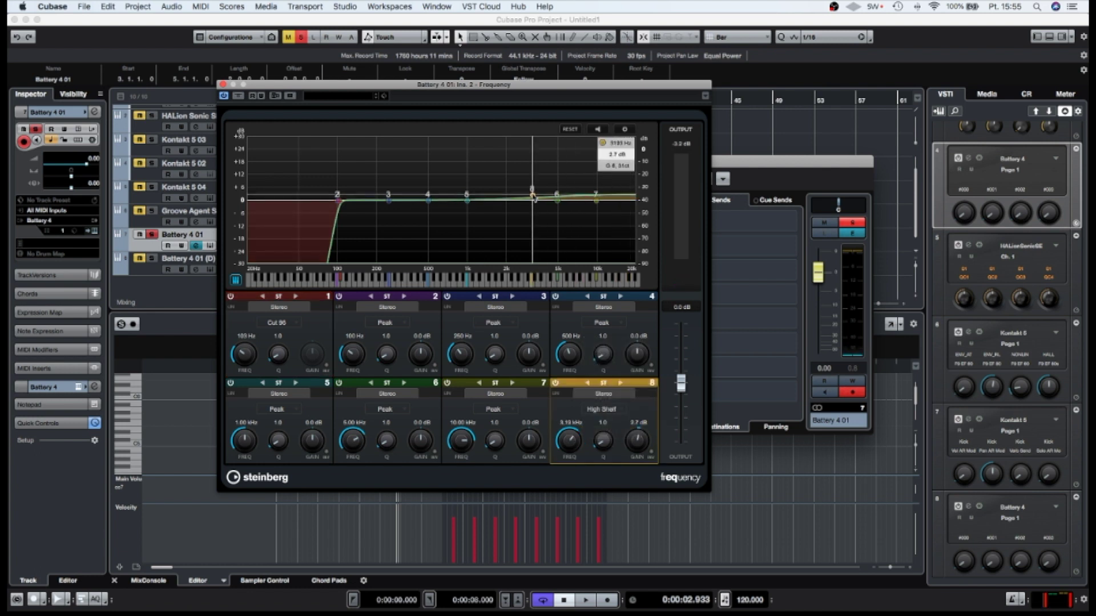
{"action": "left_click", "coordinate": [223, 84]}
Solo Kontakt 5 04 together with Battery 4 01 and lower the Battery 4 01 fader to -2.75 dB during playback.
{"action": "key", "text": "space"}
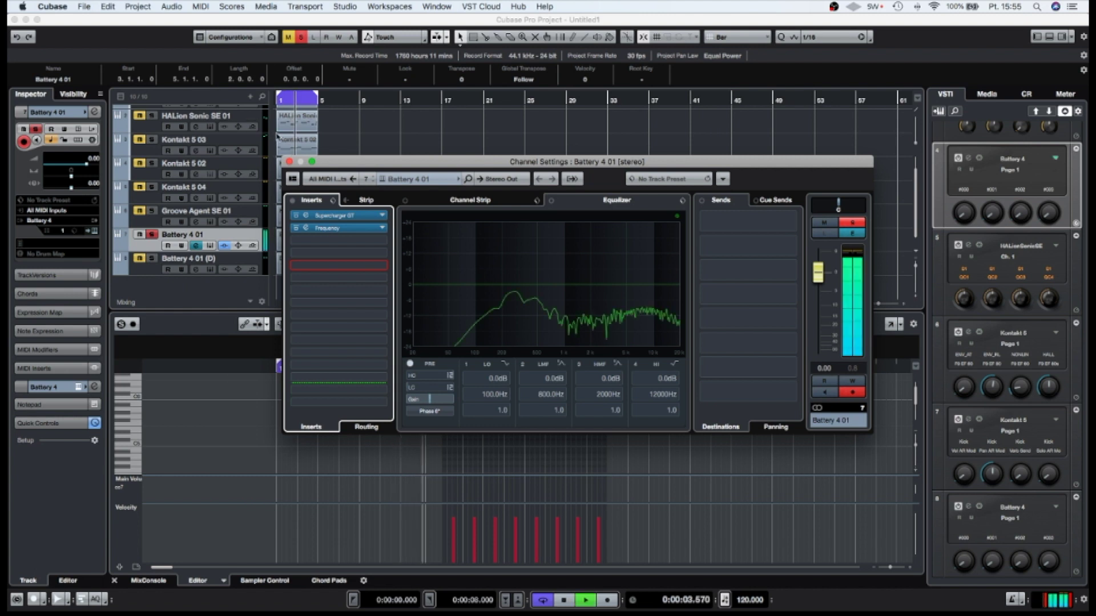
{"action": "left_click_drag", "start_coordinate": [332, 163], "coordinate": [400, 166]}
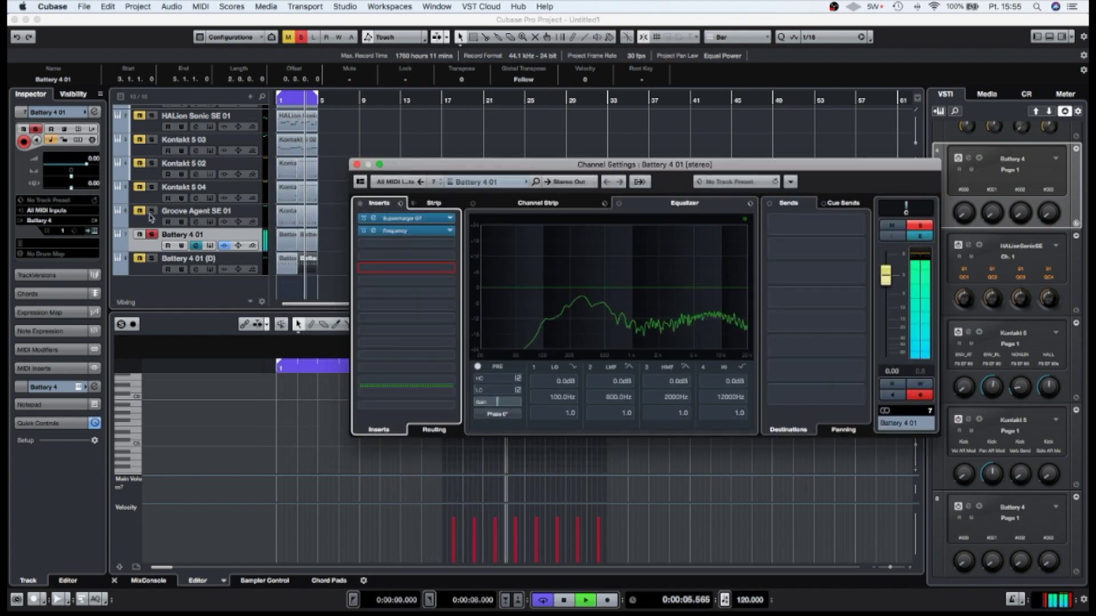
{"action": "left_click", "coordinate": [152, 187]}
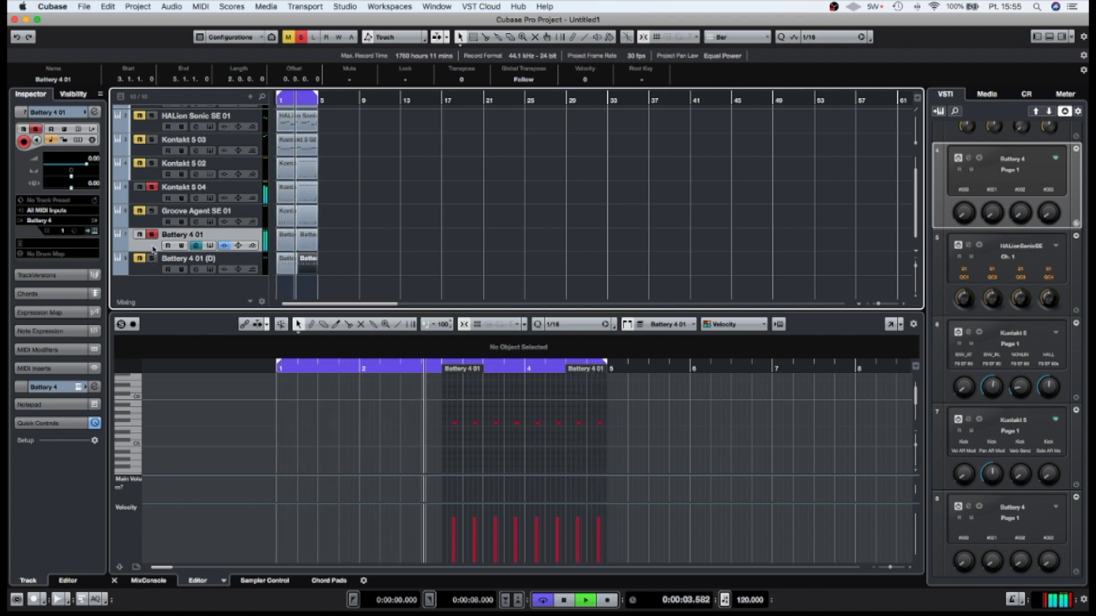
{"action": "left_click", "coordinate": [149, 580]}
{"action": "left_click_drag", "start_coordinate": [502, 398], "coordinate": [501, 415]}
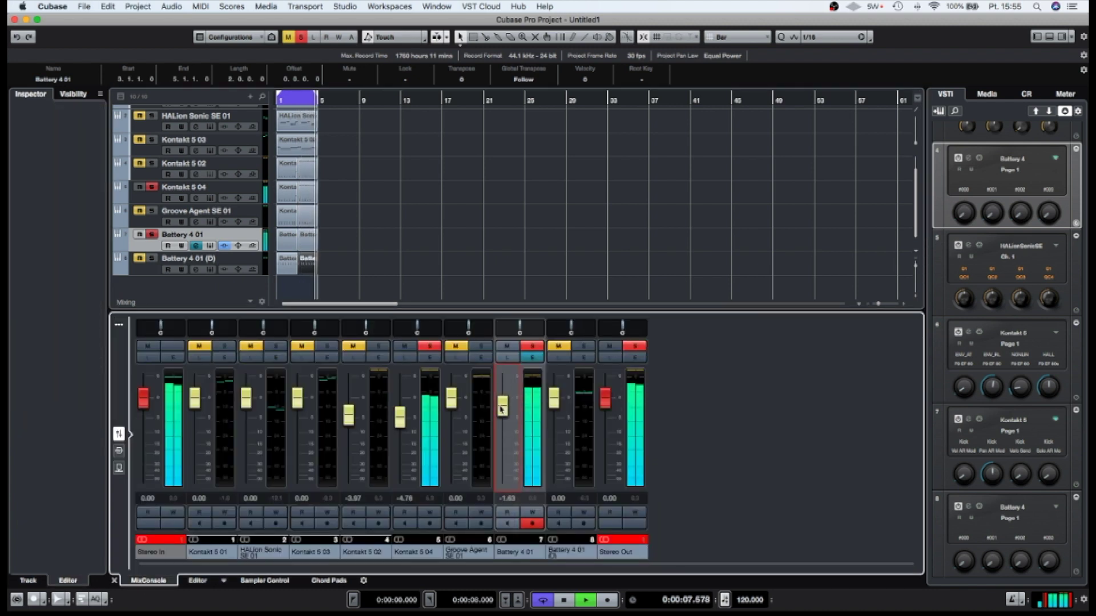
{"action": "key", "text": "space"}
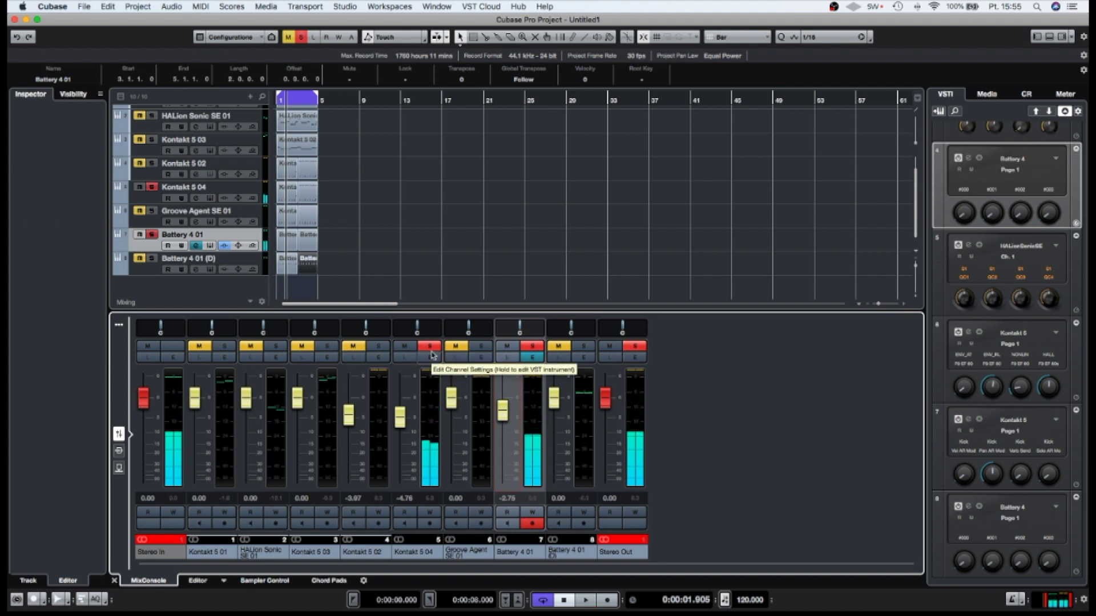
Play Kontakt 5 04 alone with its channel settings open and examine its frequency spectrum.
{"action": "left_click", "coordinate": [431, 356]}
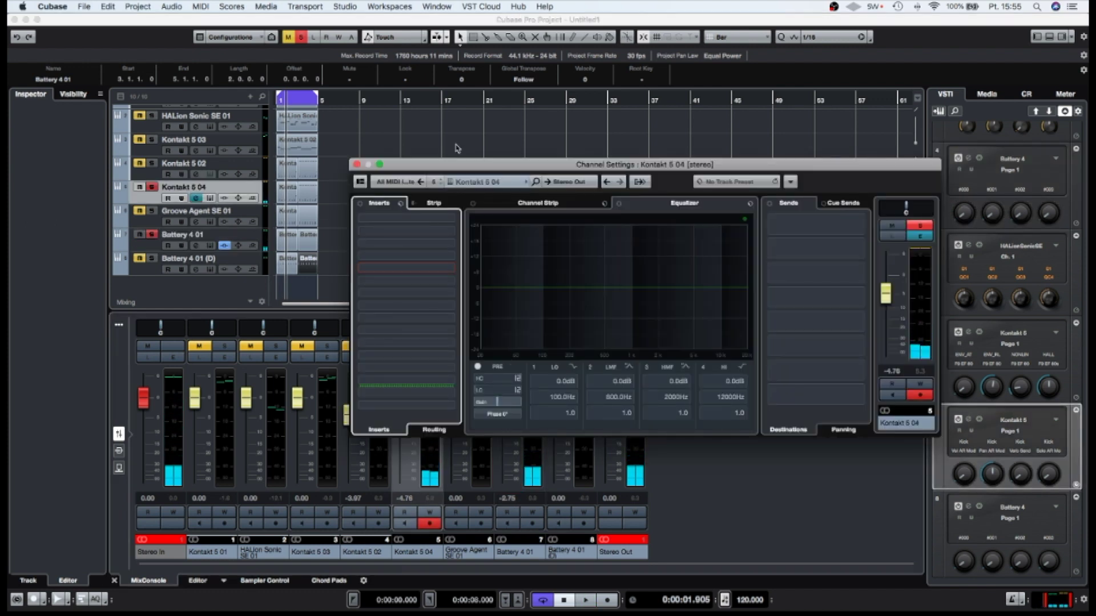
{"action": "left_click_drag", "start_coordinate": [453, 170], "coordinate": [638, 108]}
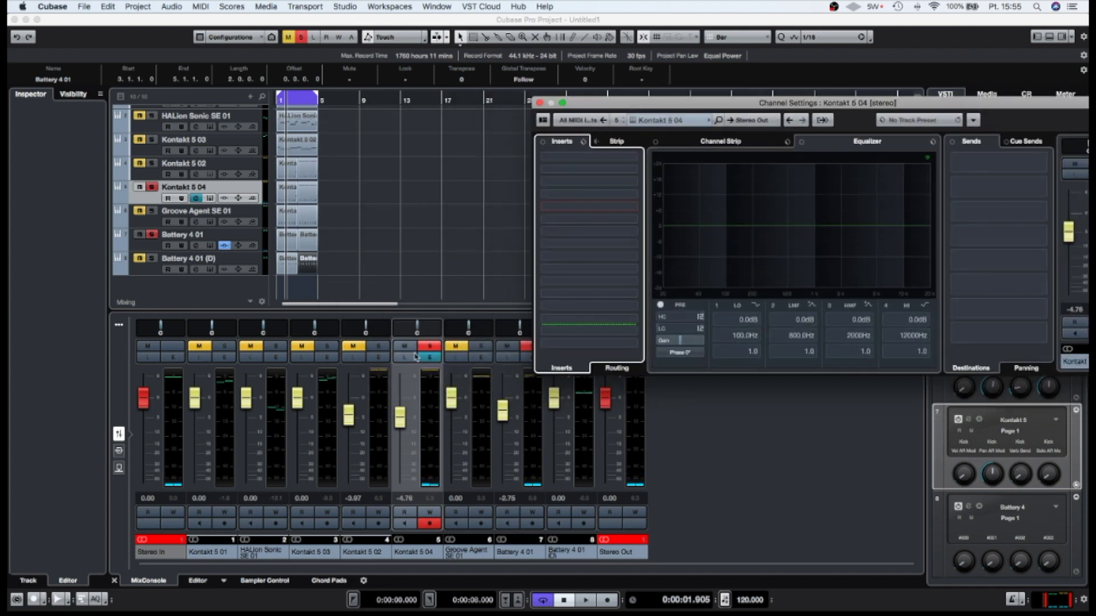
{"action": "left_click", "coordinate": [525, 346]}
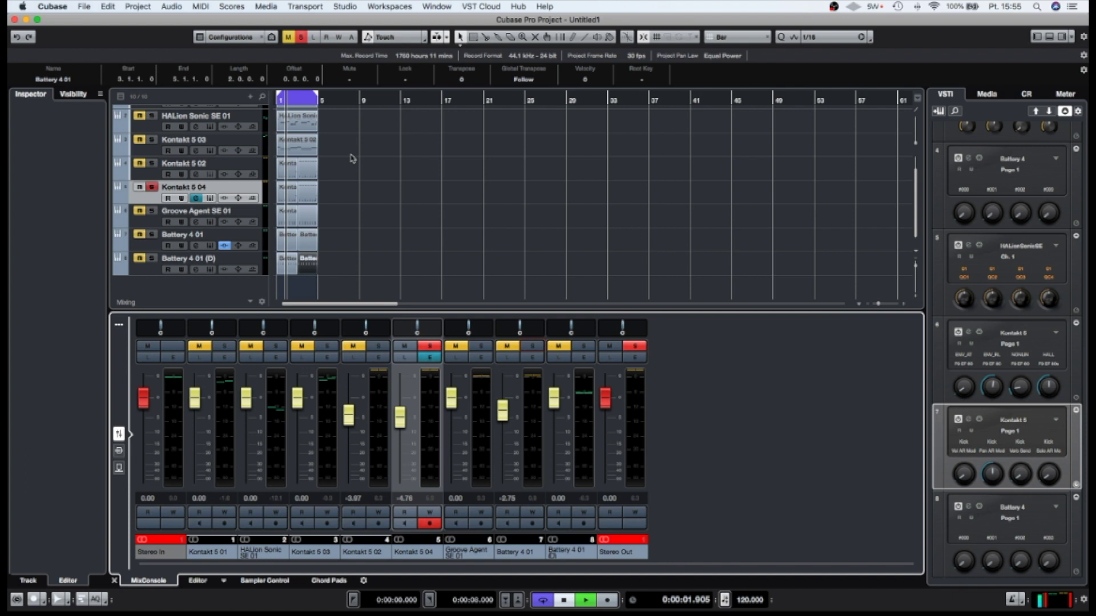
{"action": "left_click", "coordinate": [430, 360]}
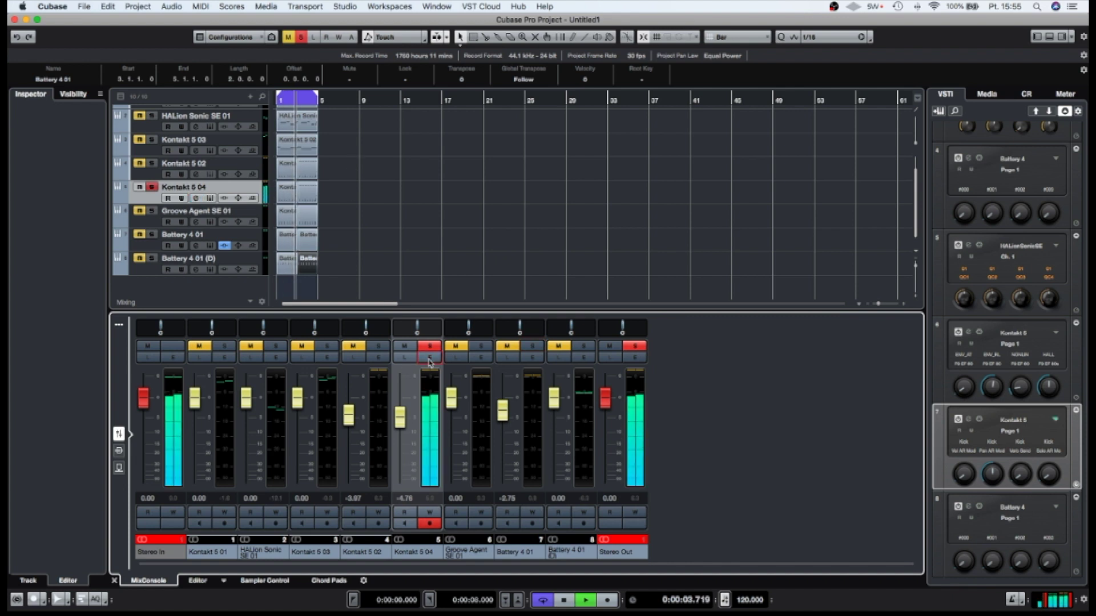
{"action": "left_click", "coordinate": [429, 360]}
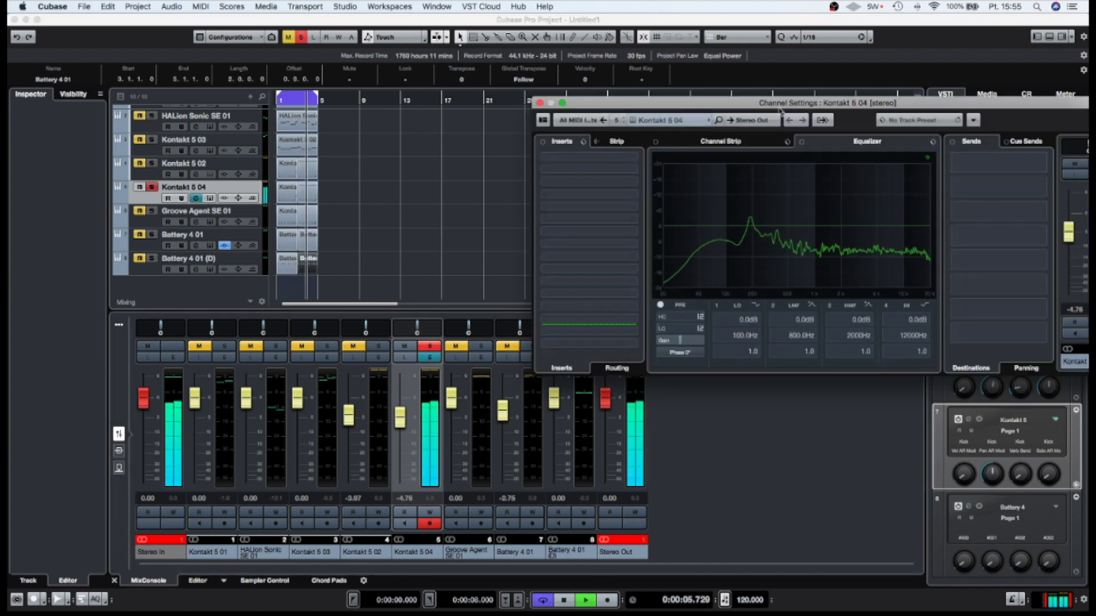
{"action": "left_click_drag", "start_coordinate": [780, 108], "coordinate": [567, 90]}
{"action": "key", "text": "space"}
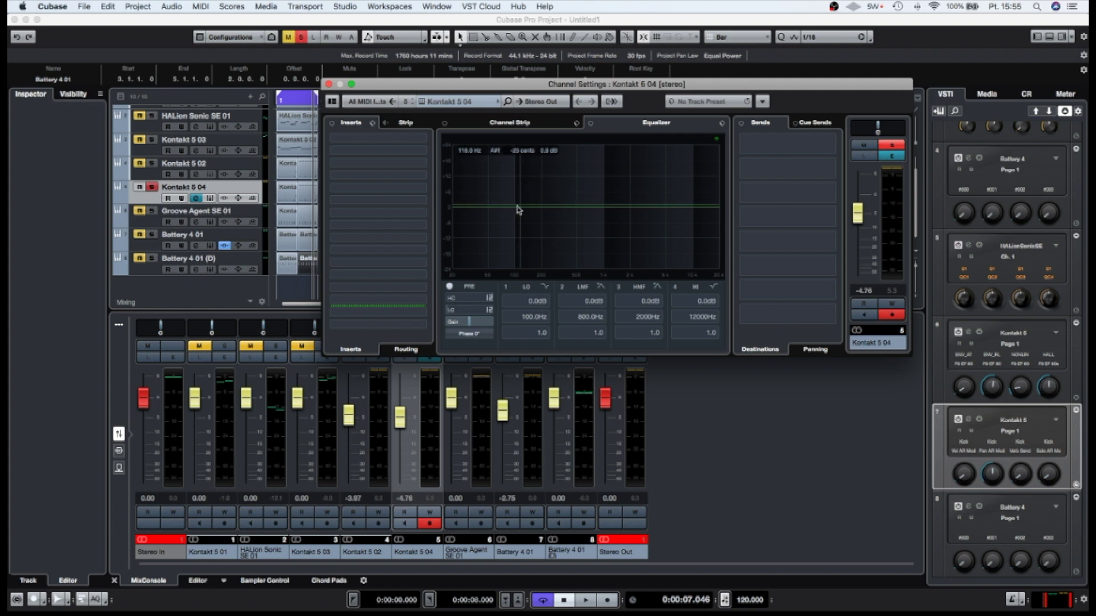
Switch the solo from Kontakt 5 04 to Battery 4 01 only and play the loop, leaving the instrument window closed.
{"action": "left_click", "coordinate": [153, 197]}
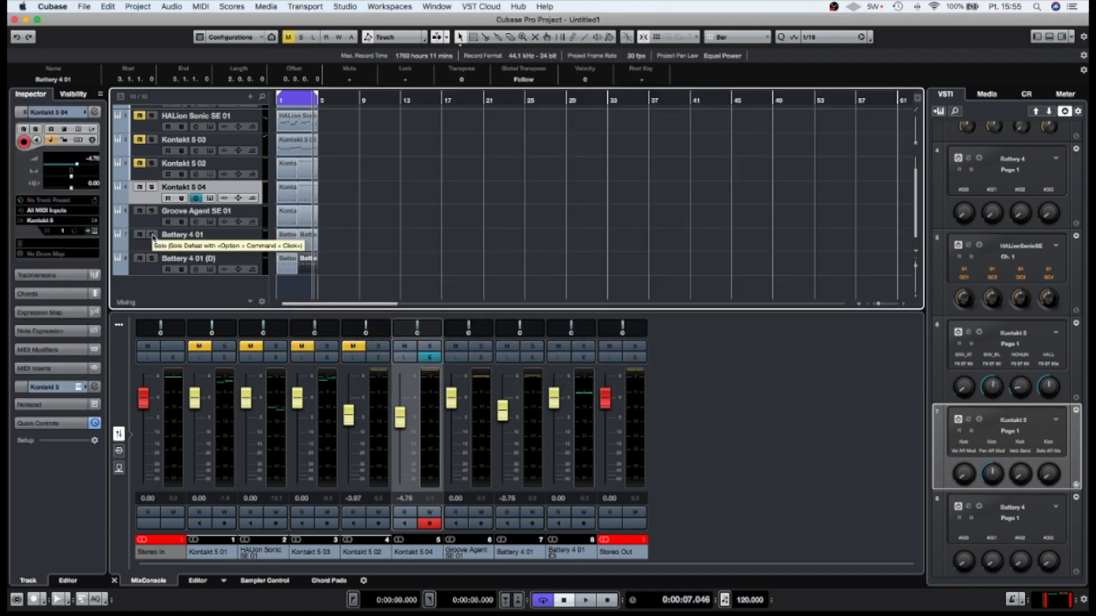
{"action": "left_click", "coordinate": [151, 258]}
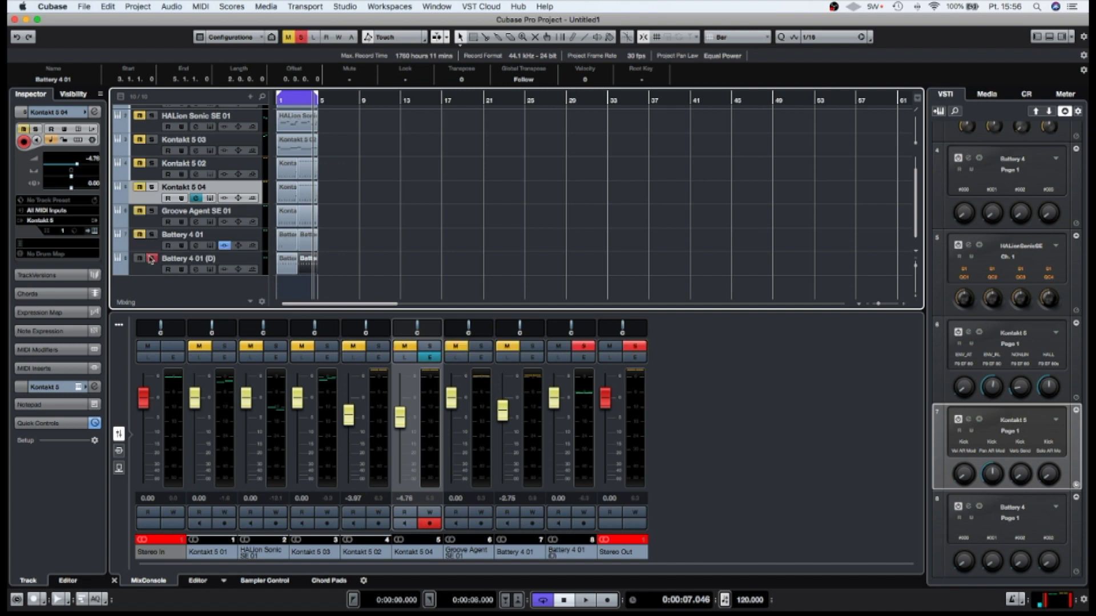
{"action": "left_click", "coordinate": [151, 258]}
{"action": "left_click", "coordinate": [152, 234]}
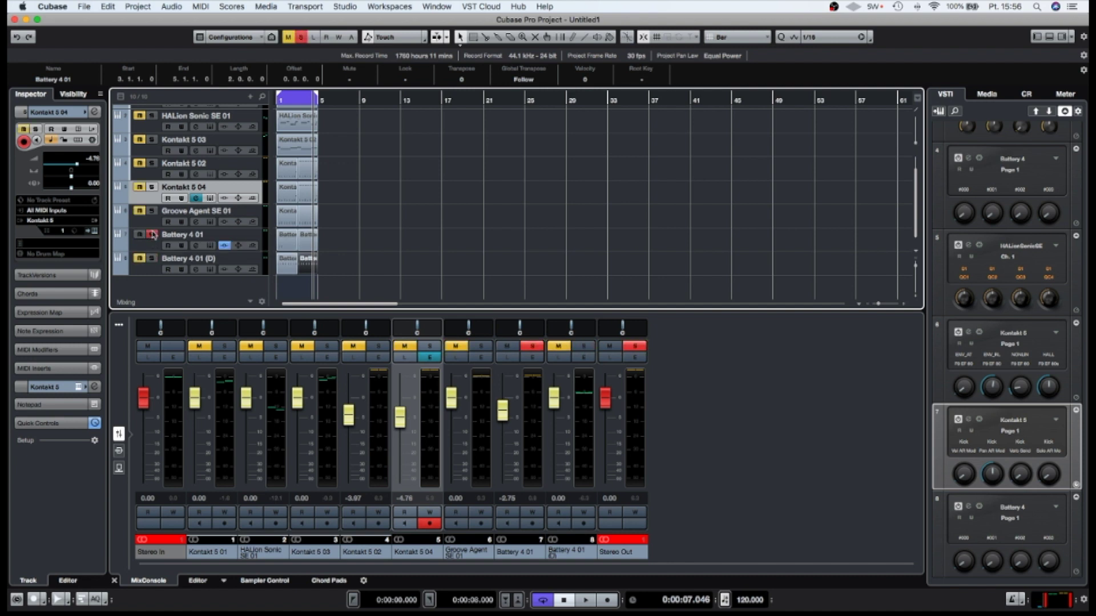
{"action": "key", "text": "space"}
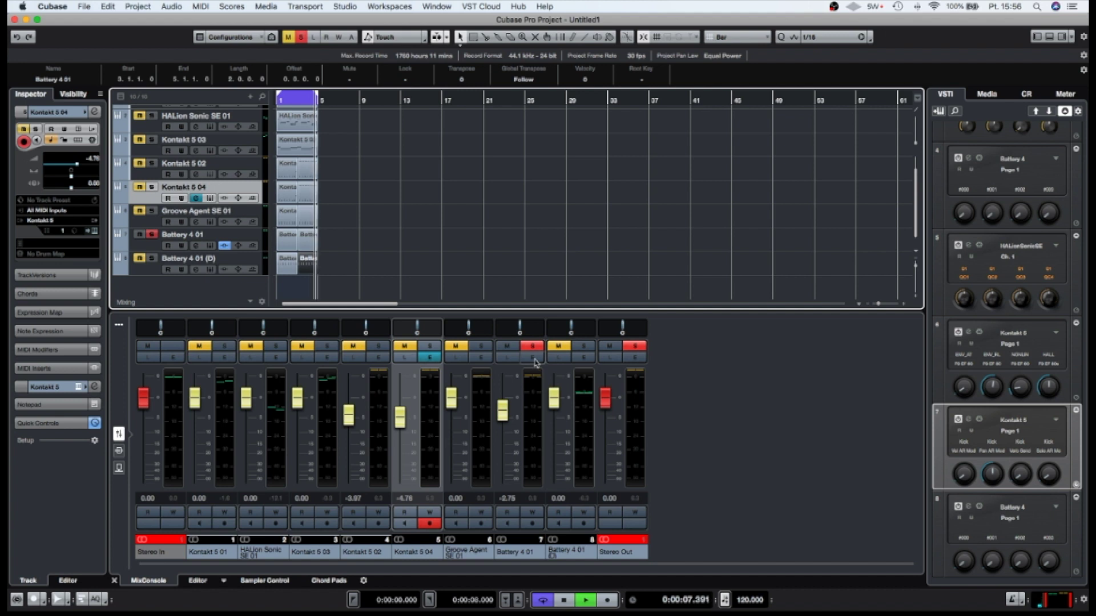
{"action": "left_click", "coordinate": [534, 359]}
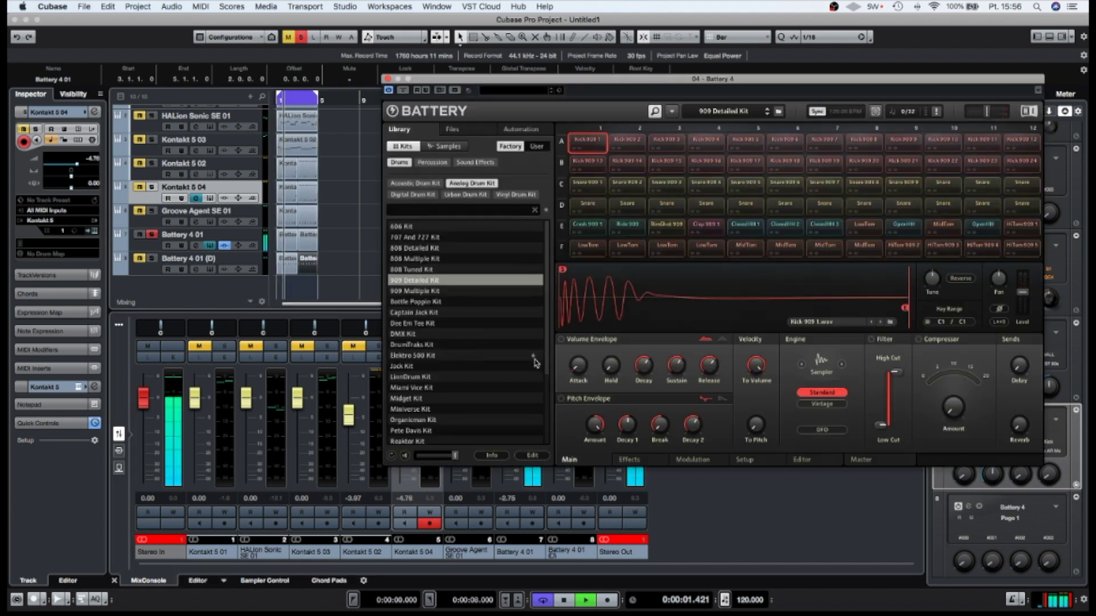
{"action": "left_click", "coordinate": [387, 79]}
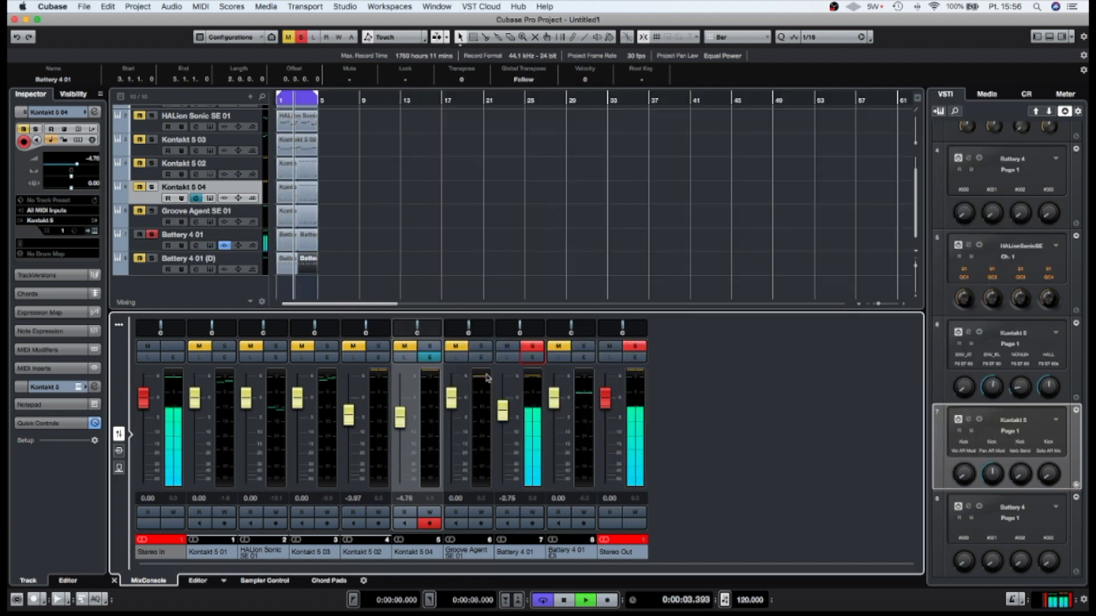
Cut Battery 4 01 at about 230 Hz by about 7 dB with Frequency band 3, solo Kontakt 5 04 alongside, and close the equalizer.
{"action": "left_click", "coordinate": [532, 358]}
{"action": "left_click", "coordinate": [337, 149]}
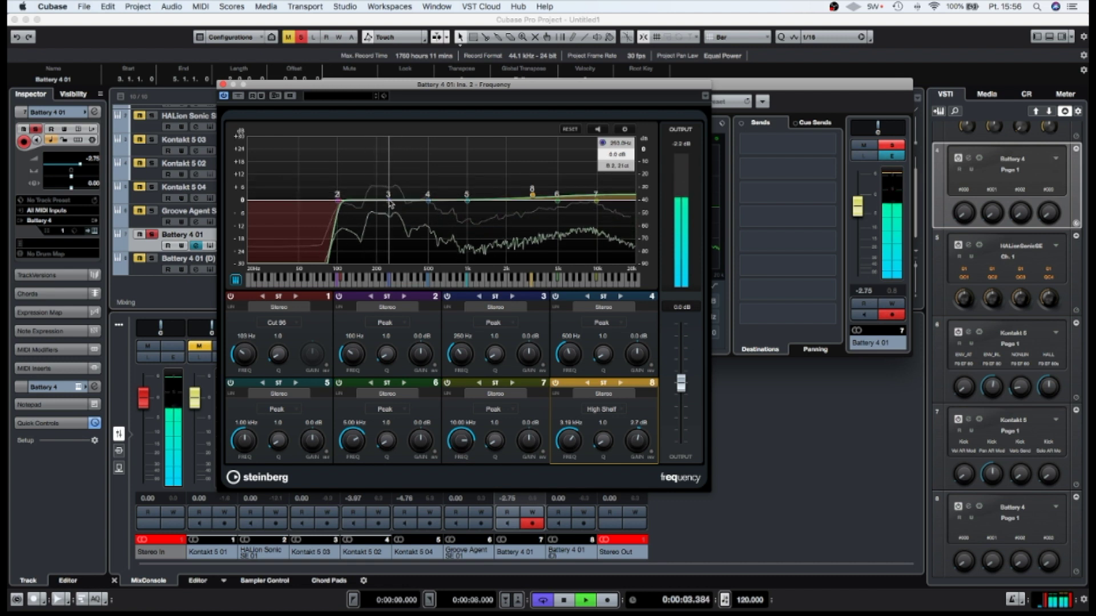
{"action": "left_click_drag", "start_coordinate": [389, 201], "coordinate": [381, 213]}
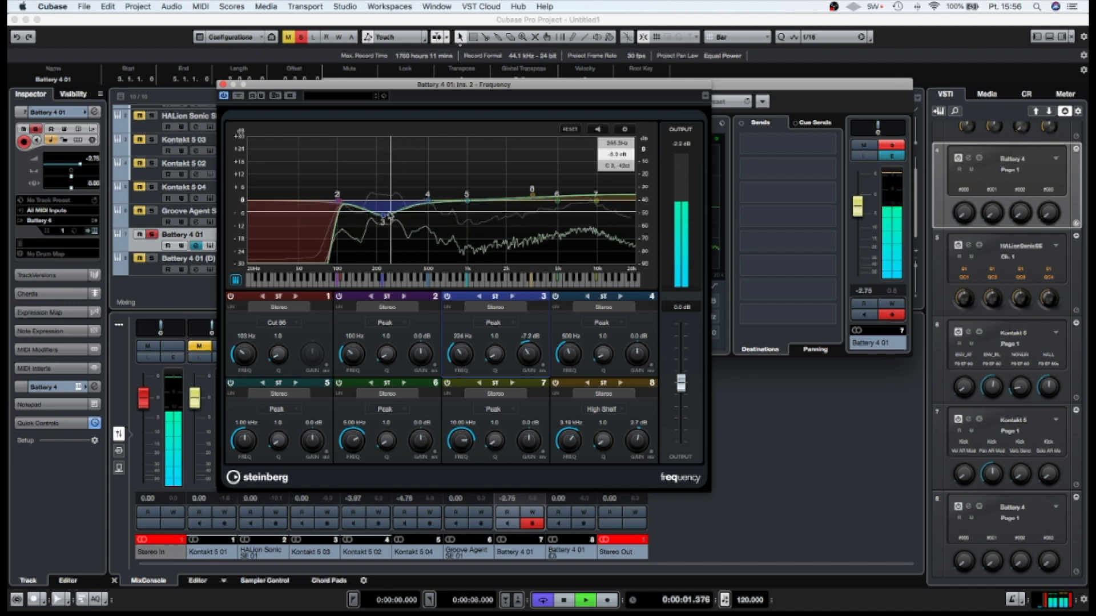
{"action": "left_click", "coordinate": [154, 190]}
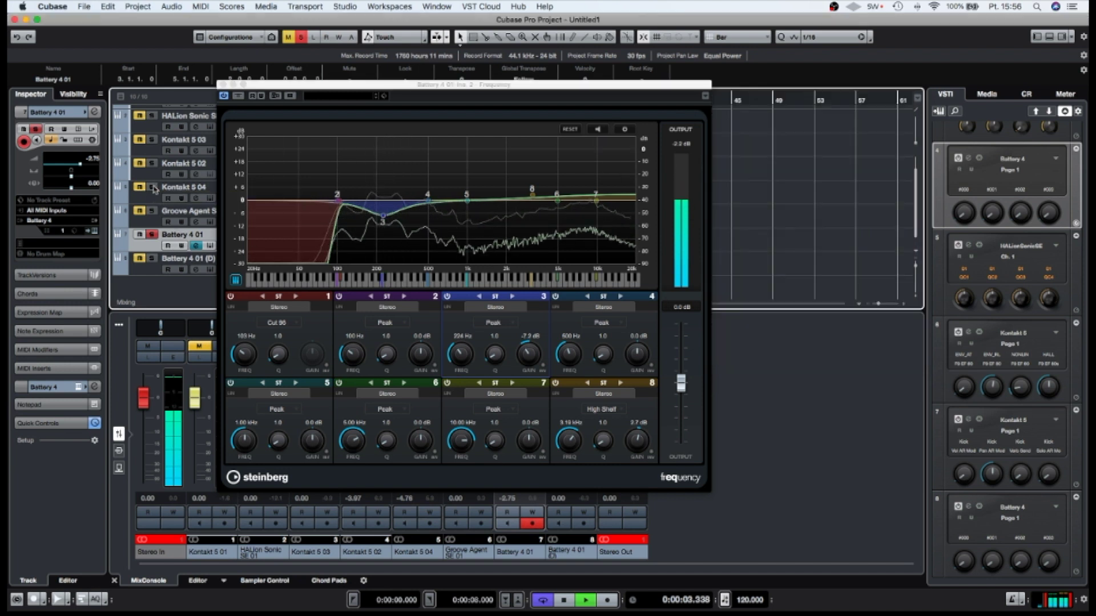
{"action": "left_click", "coordinate": [224, 84]}
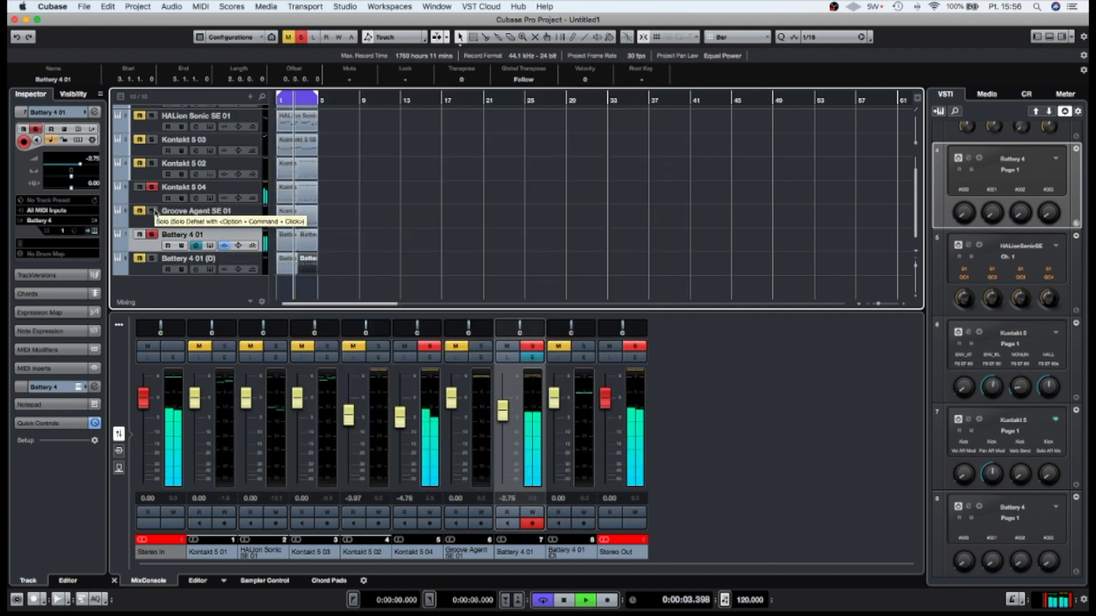
Add Groove Agent SE 01 and Battery 4 01 (D) to the solo, lowering their faders to -2.17 dB and -1.24 dB.
{"action": "left_click", "coordinate": [152, 212]}
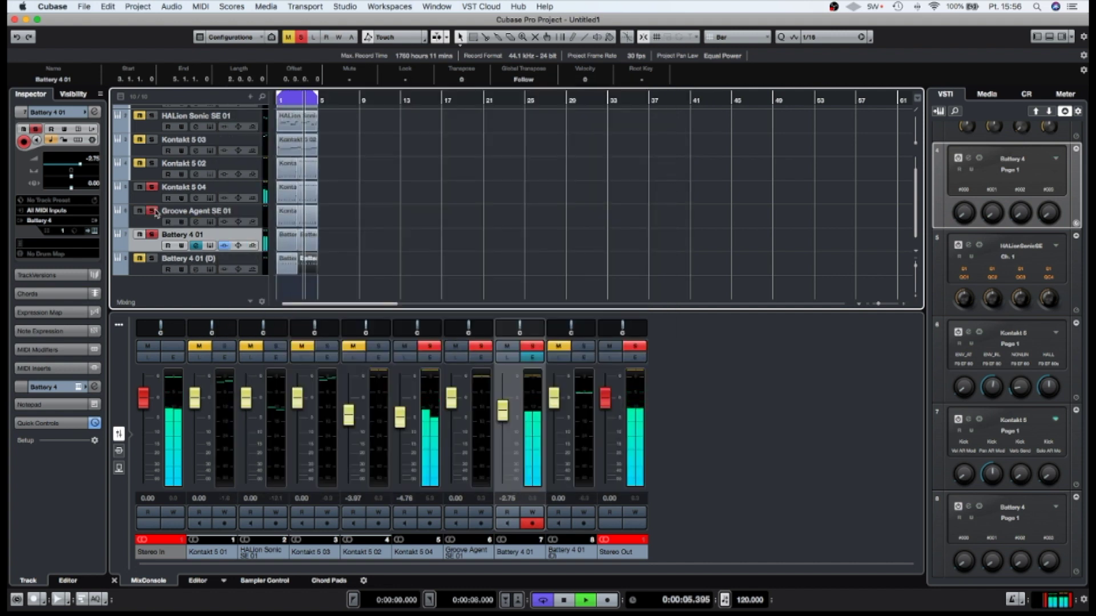
{"action": "left_click_drag", "start_coordinate": [451, 398], "coordinate": [451, 411]}
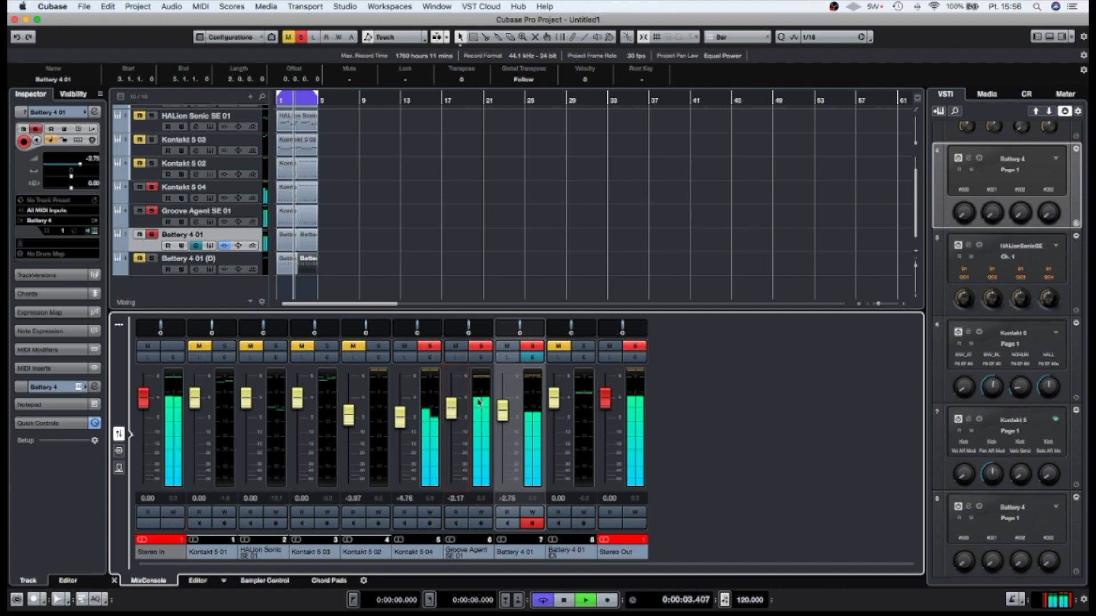
{"action": "left_click_drag", "start_coordinate": [554, 398], "coordinate": [557, 406]}
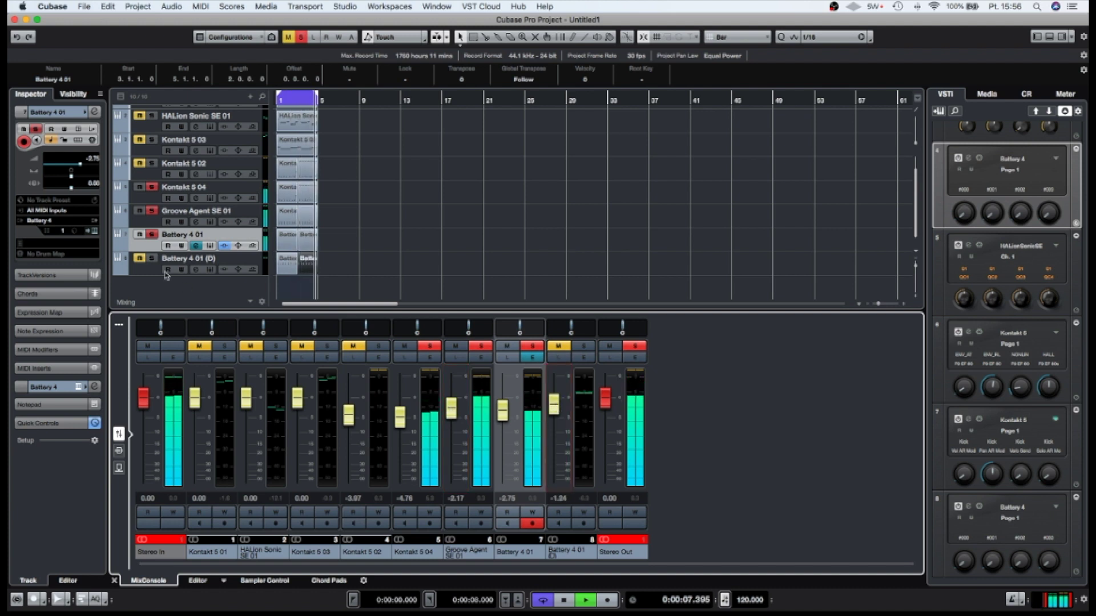
{"action": "left_click", "coordinate": [152, 259]}
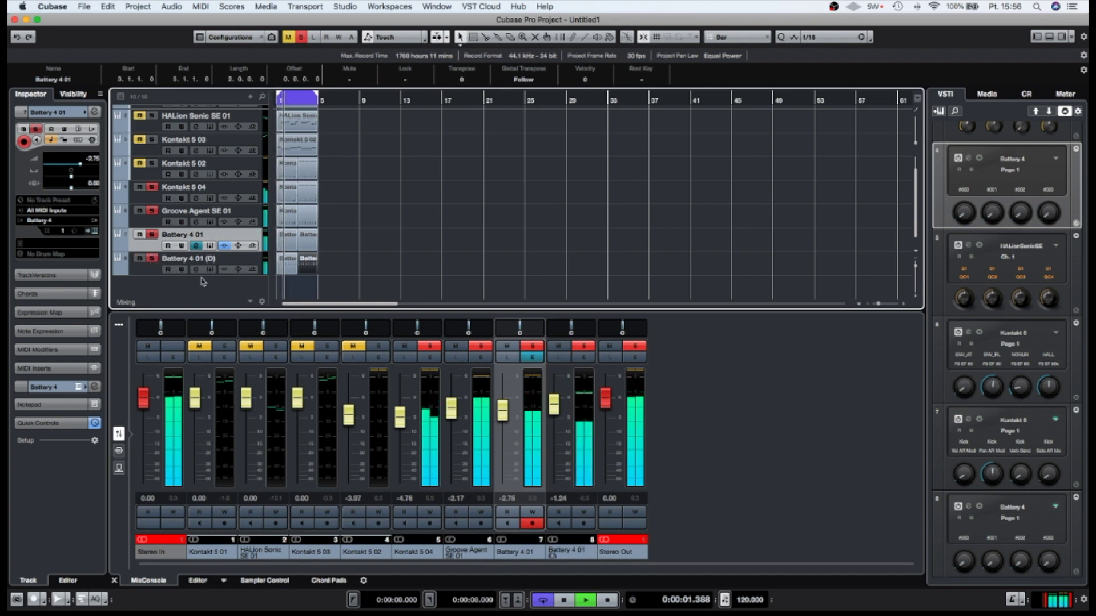
Unsolo the other drum tracks so only Battery 4 01 (D) is soloed and selected, and stop playback.
{"action": "left_click", "coordinate": [152, 234]}
{"action": "left_click", "coordinate": [152, 211]}
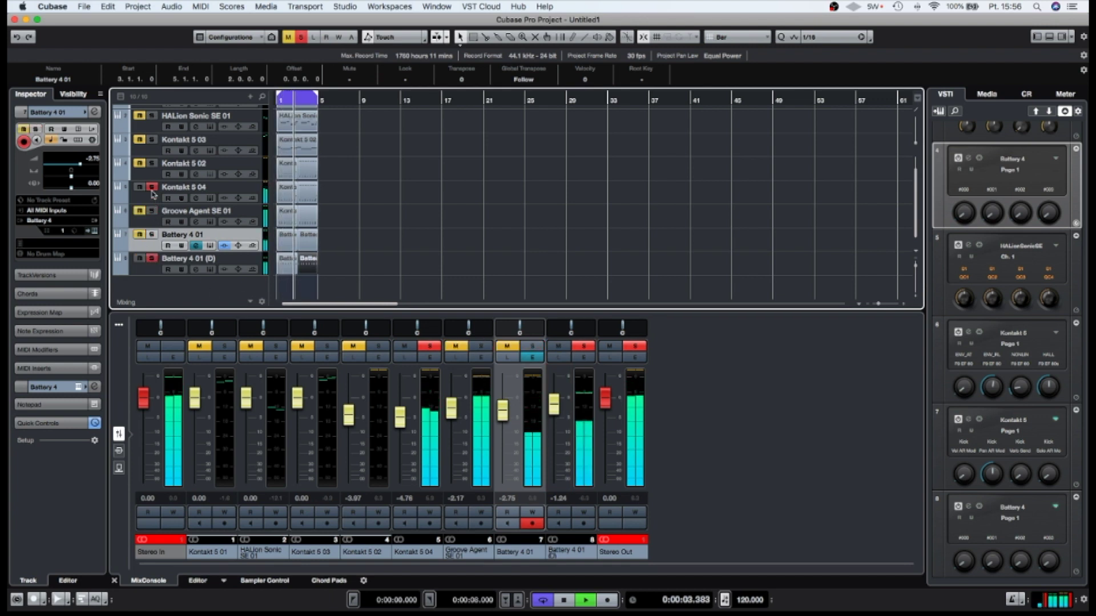
{"action": "left_click", "coordinate": [152, 187]}
{"action": "left_click", "coordinate": [188, 264]}
{"action": "key", "text": "space"}
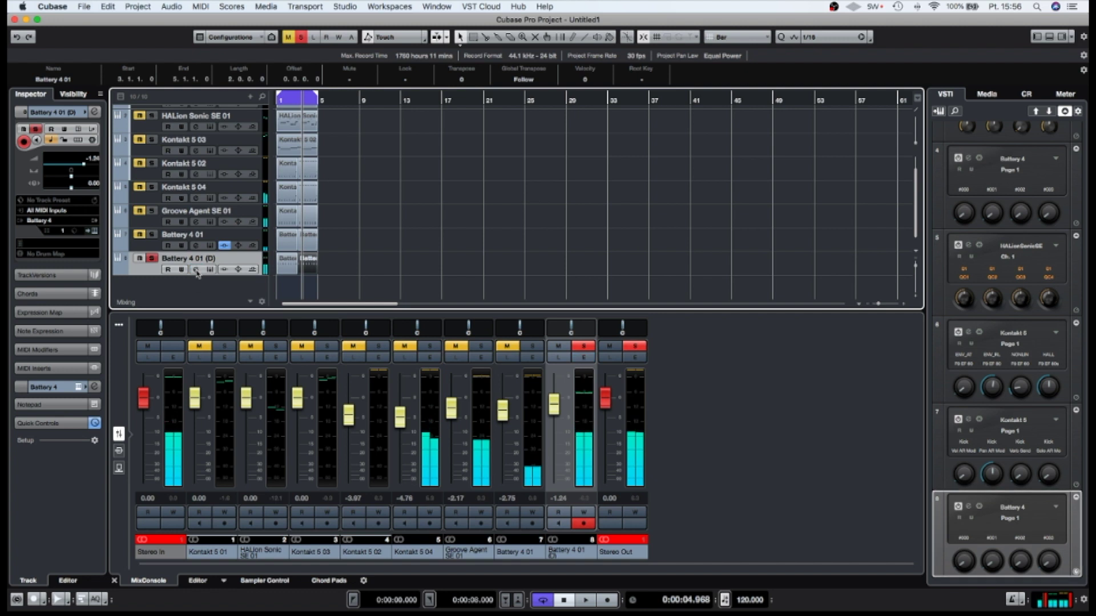
Insert the Frequency equalizer in the first insert slot of Battery 4 01 (D) and move its window fully into view.
{"action": "left_click", "coordinate": [196, 270]}
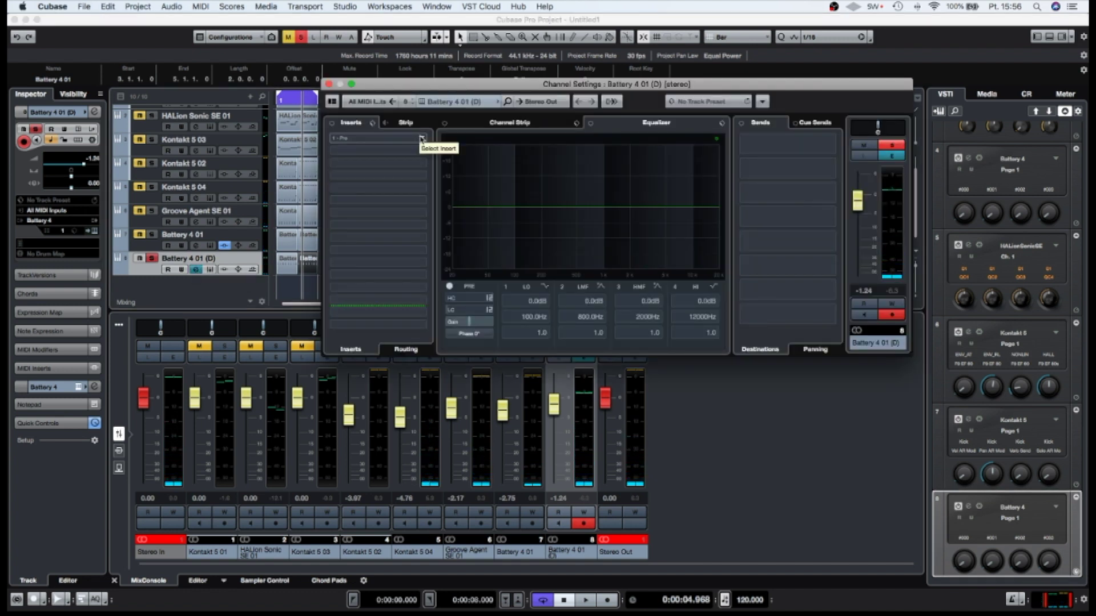
{"action": "left_click", "coordinate": [422, 138]}
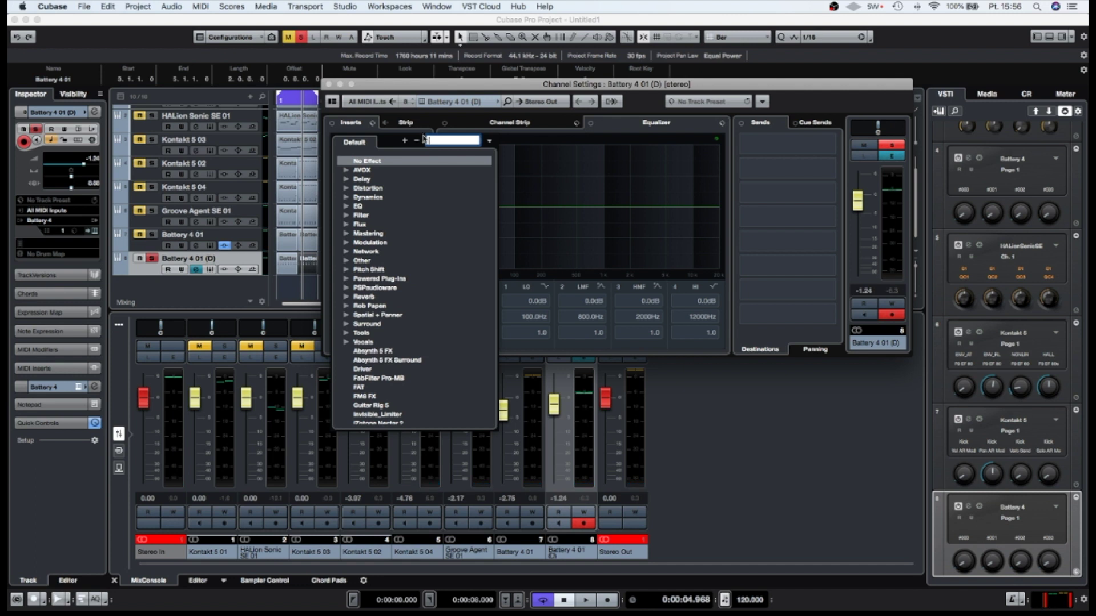
{"action": "type", "text": "fre"}
{"action": "left_click", "coordinate": [386, 170]}
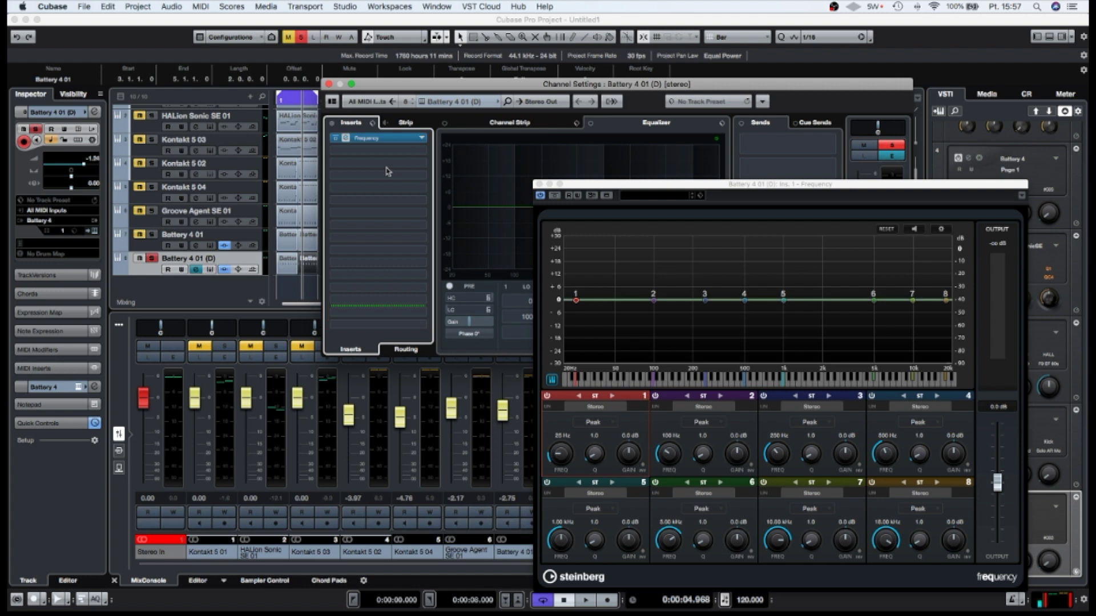
{"action": "left_click_drag", "start_coordinate": [666, 190], "coordinate": [365, 179]}
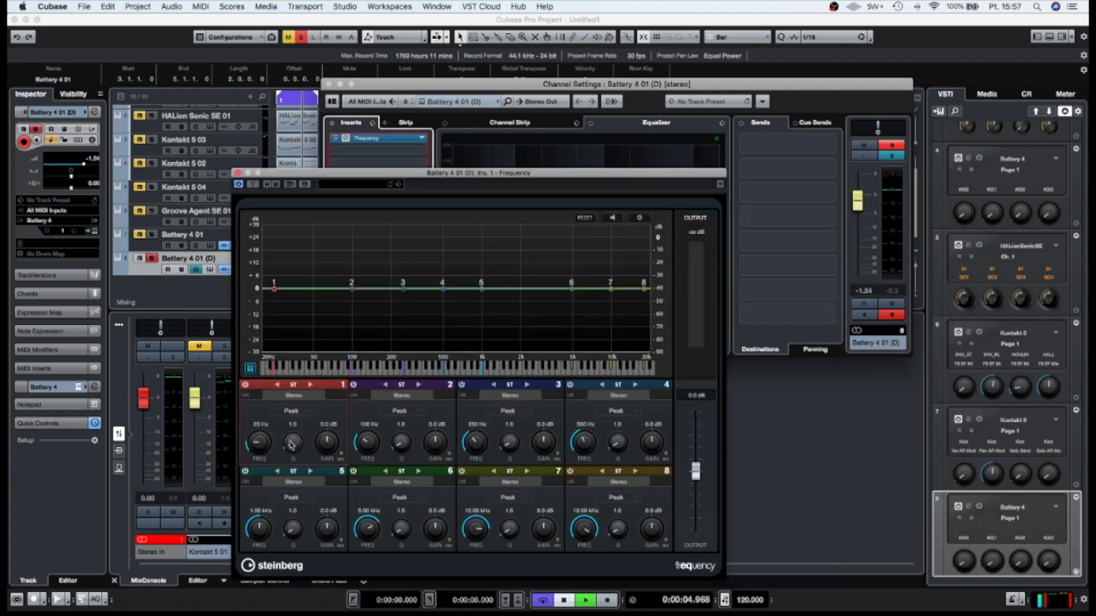
Set Frequency band 1 to Cut 96 at about 312 Hz and band 8 to a High Shelf boosting about 10 dB near 2.8 kHz.
{"action": "left_click", "coordinate": [294, 410]}
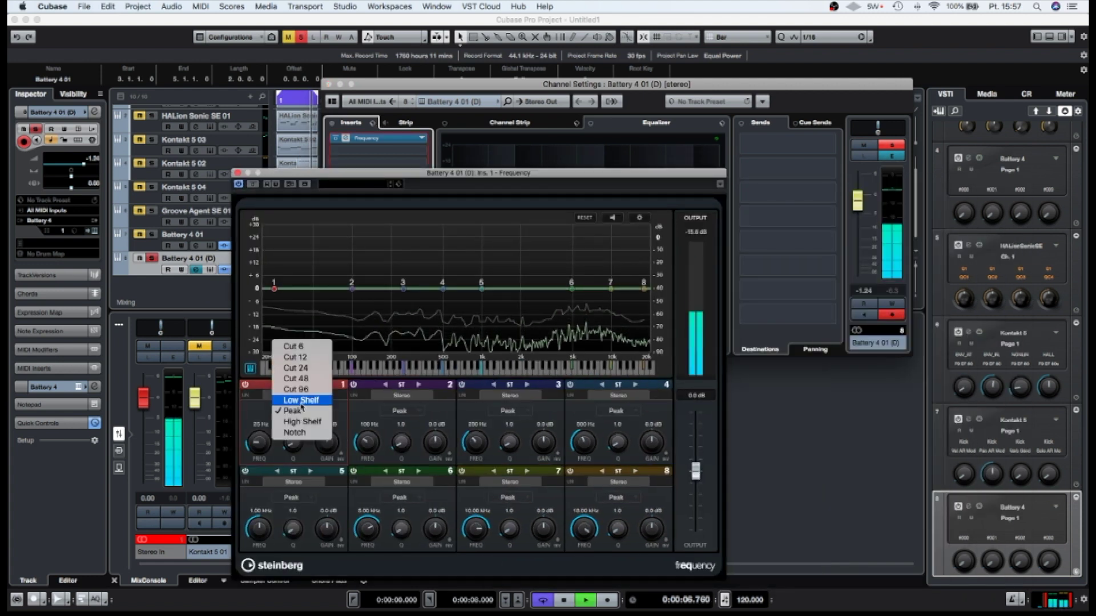
{"action": "left_click", "coordinate": [296, 390]}
{"action": "left_click_drag", "start_coordinate": [258, 443], "coordinate": [259, 426]}
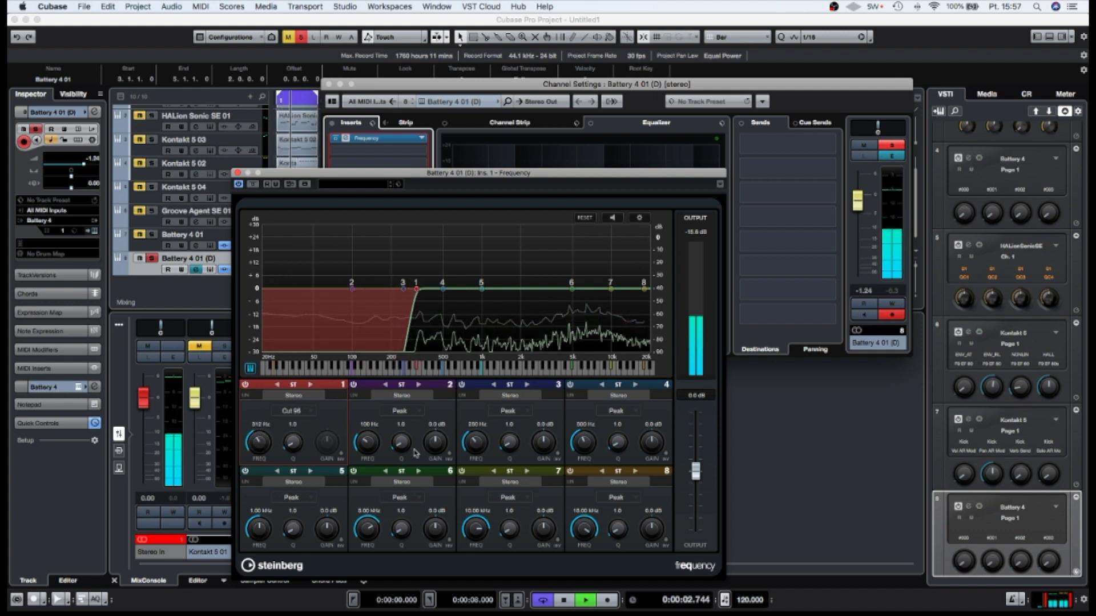
{"action": "left_click", "coordinate": [597, 498]}
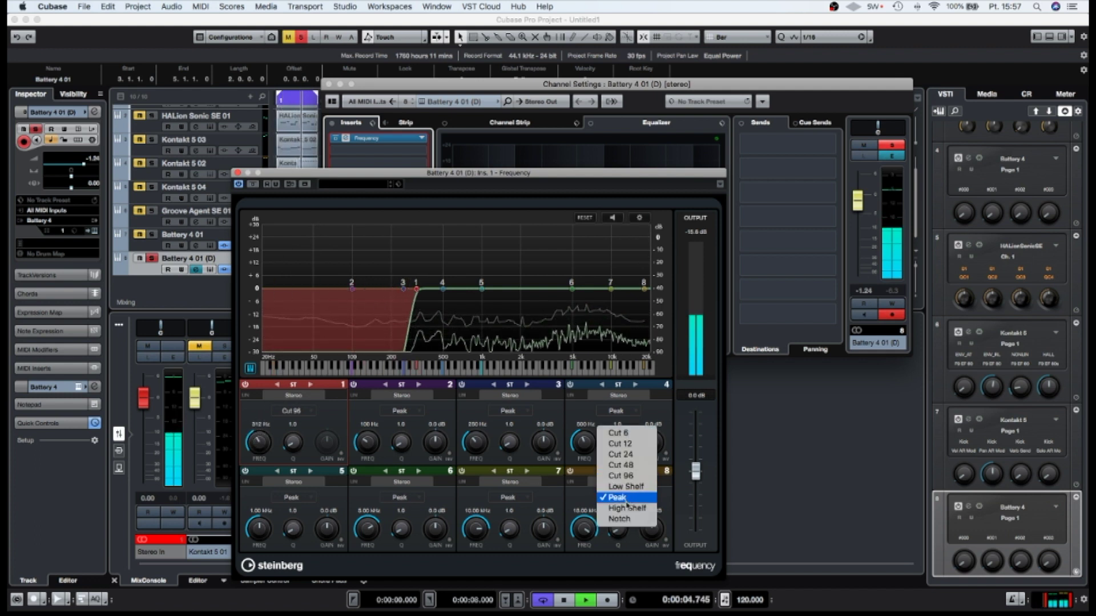
{"action": "key", "text": "Return"}
{"action": "left_click_drag", "start_coordinate": [646, 292], "coordinate": [541, 267]}
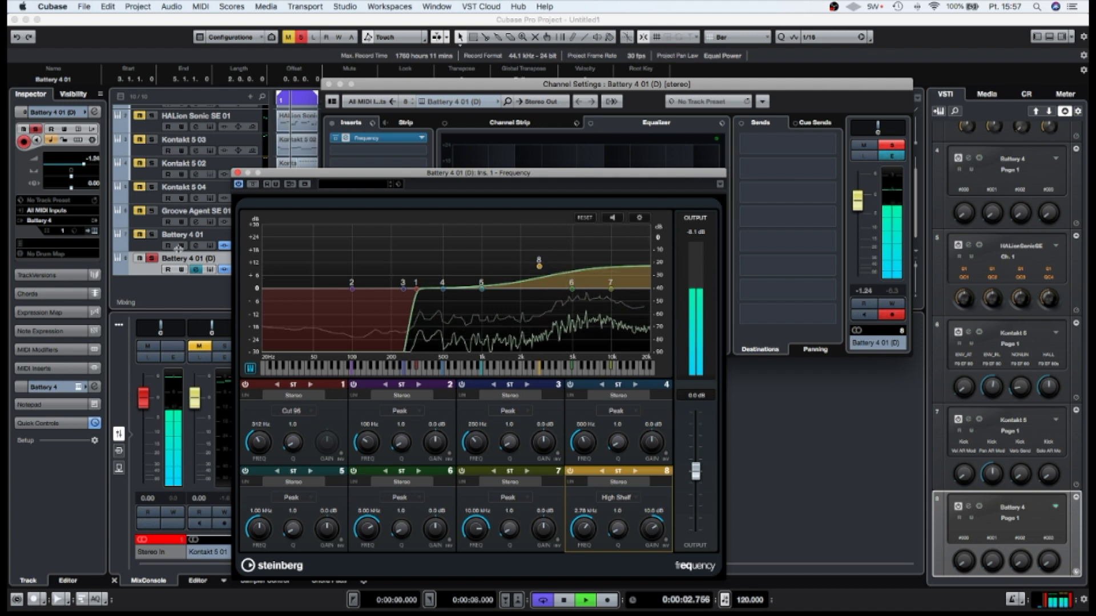
Solo Kontakt 5 04 with Battery 4 01 (D), close the equalizer, and compare the loop with Battery 4 01 (D) unsoloed and soloed.
{"action": "left_click", "coordinate": [153, 188]}
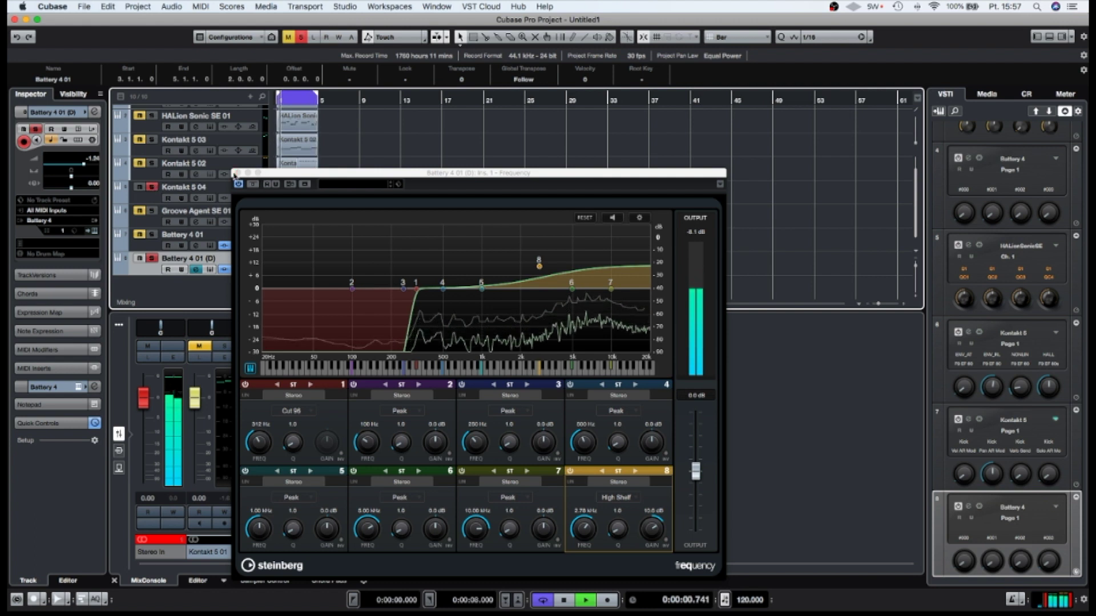
{"action": "left_click", "coordinate": [235, 174]}
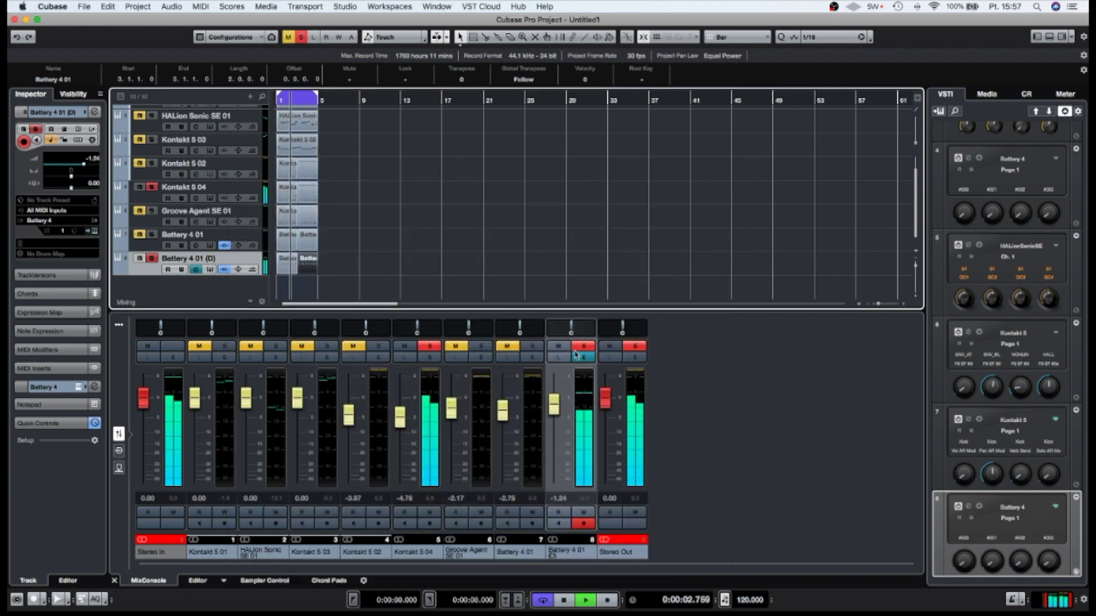
{"action": "left_click", "coordinate": [578, 346]}
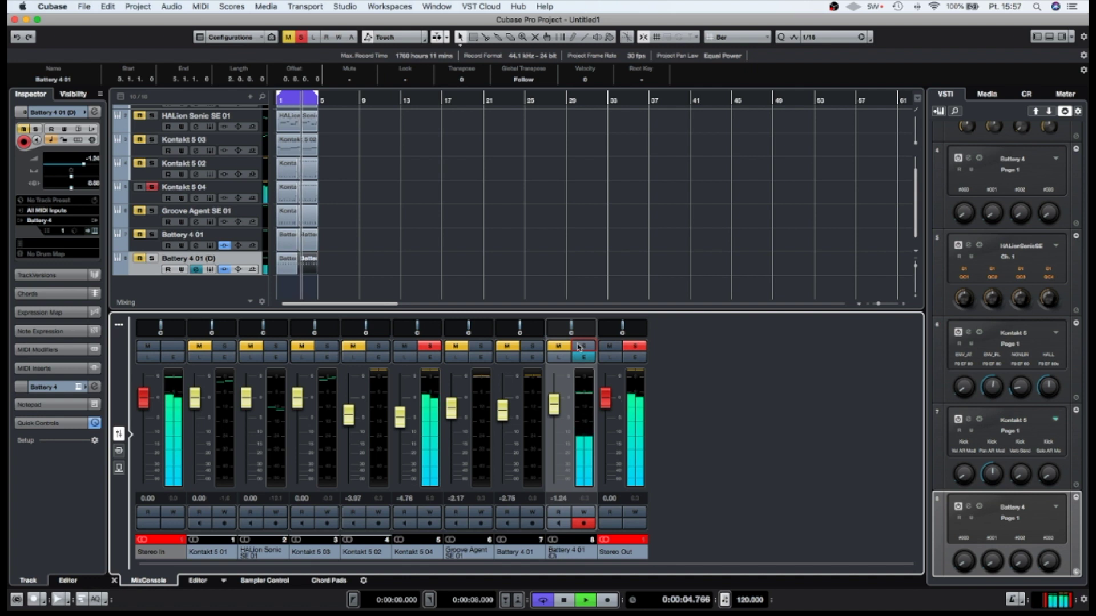
{"action": "left_click", "coordinate": [578, 347]}
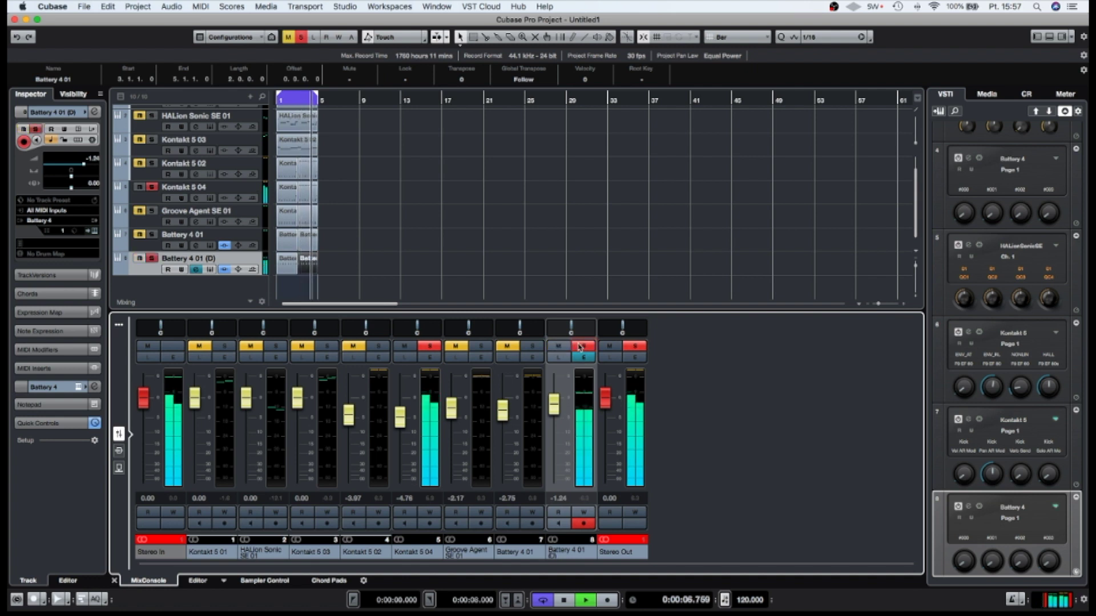
Bring Battery 4 01 and Groove Agent SE 01 back in and set Groove Agent to about -3.9 dB and Kontakt 5 04 to -4.04 dB.
{"action": "left_click", "coordinate": [505, 349]}
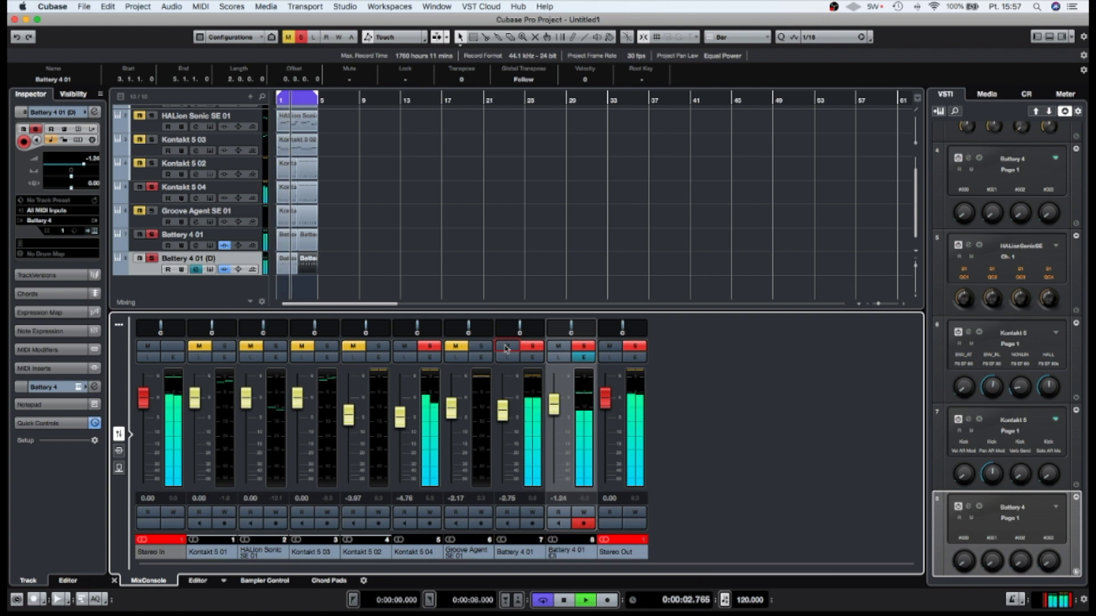
{"action": "left_click", "coordinate": [456, 346]}
{"action": "left_click", "coordinate": [451, 409]}
{"action": "left_click_drag", "start_coordinate": [451, 411], "coordinate": [400, 420]}
{"action": "key", "text": "space"}
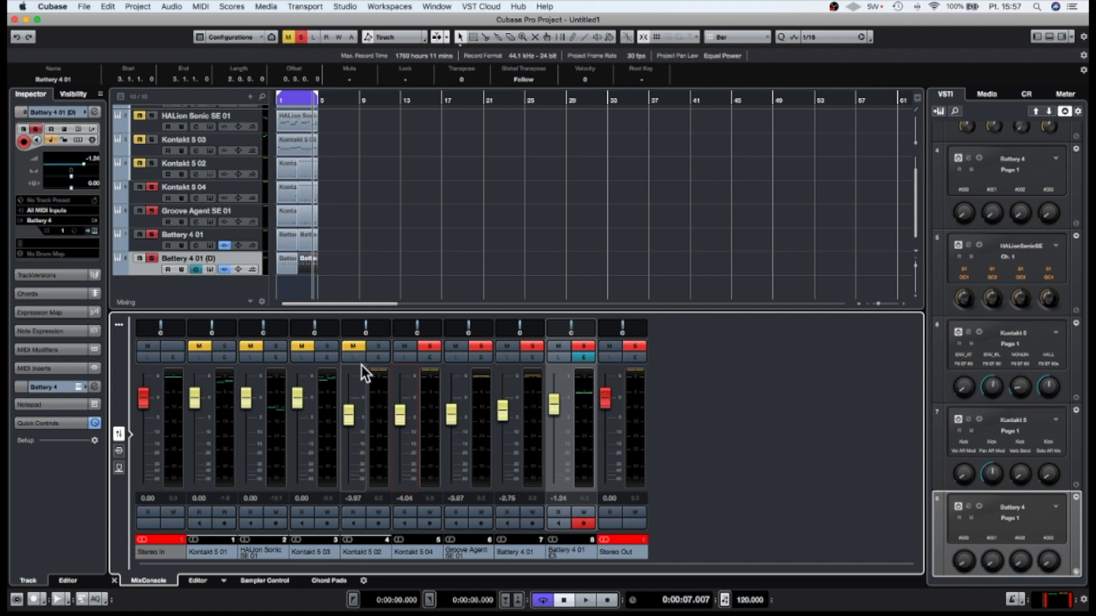
Add a stereo group channel named drums routed to Stereo Out, and select the Kontakt 5 04 track.
{"action": "right_click", "coordinate": [687, 390]}
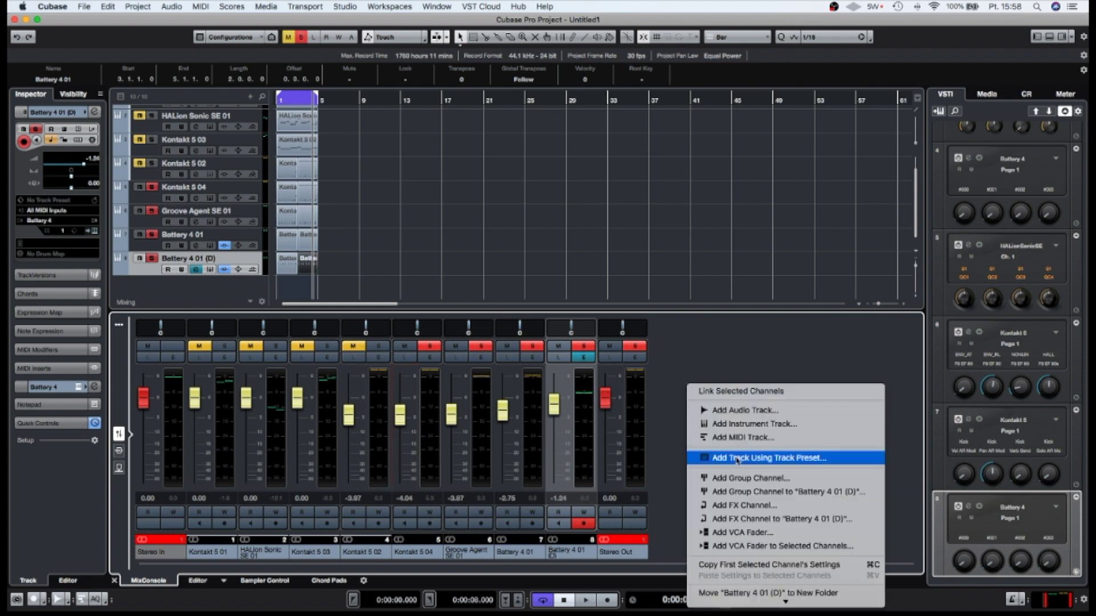
{"action": "left_click", "coordinate": [742, 479]}
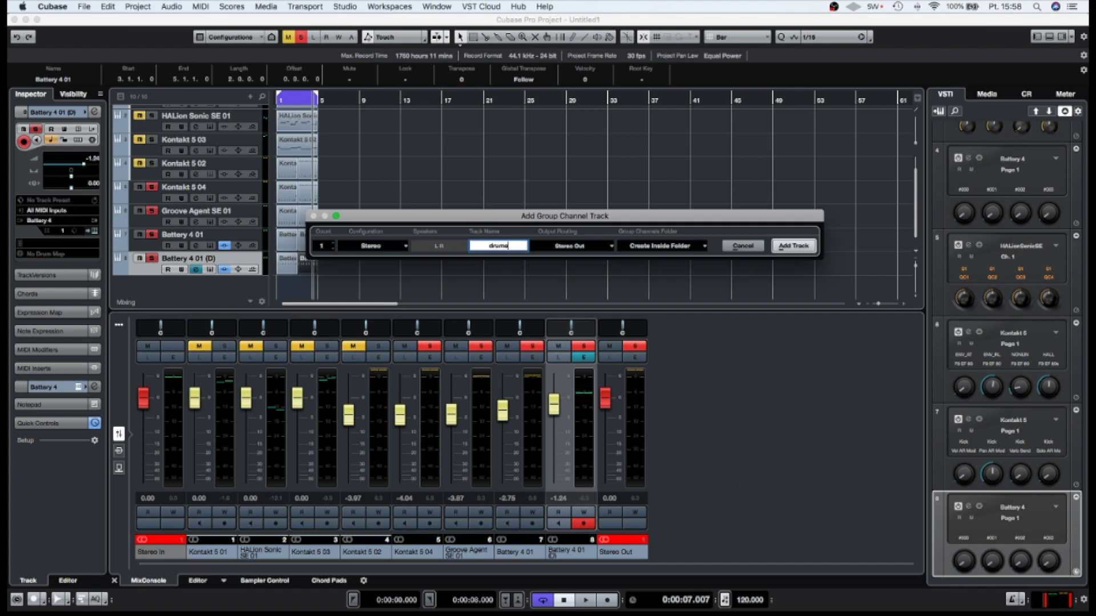
{"action": "key", "text": "Return"}
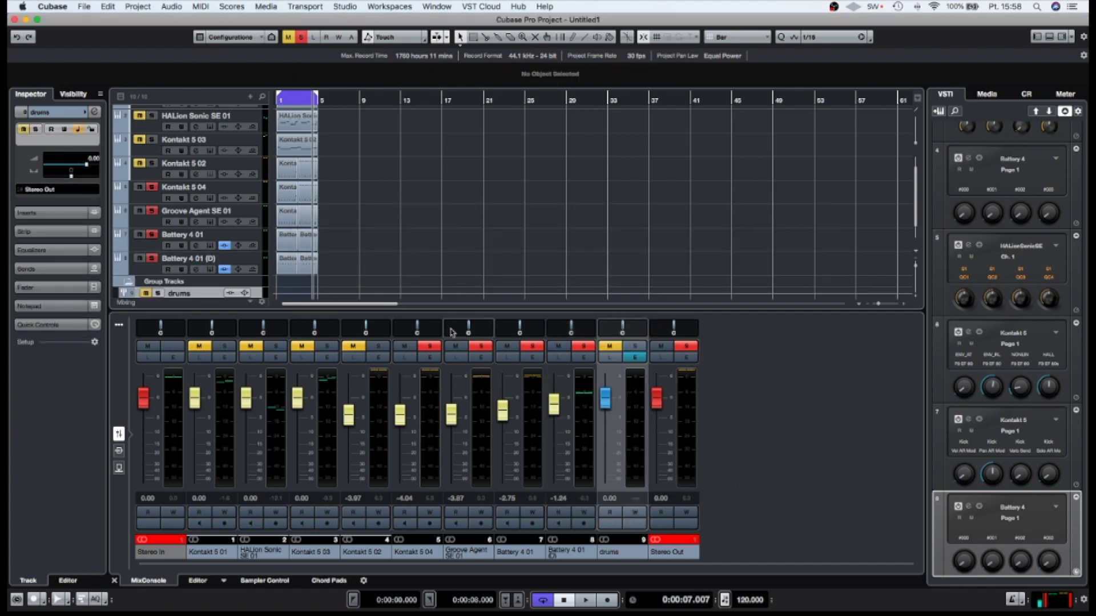
{"action": "left_click", "coordinate": [144, 197]}
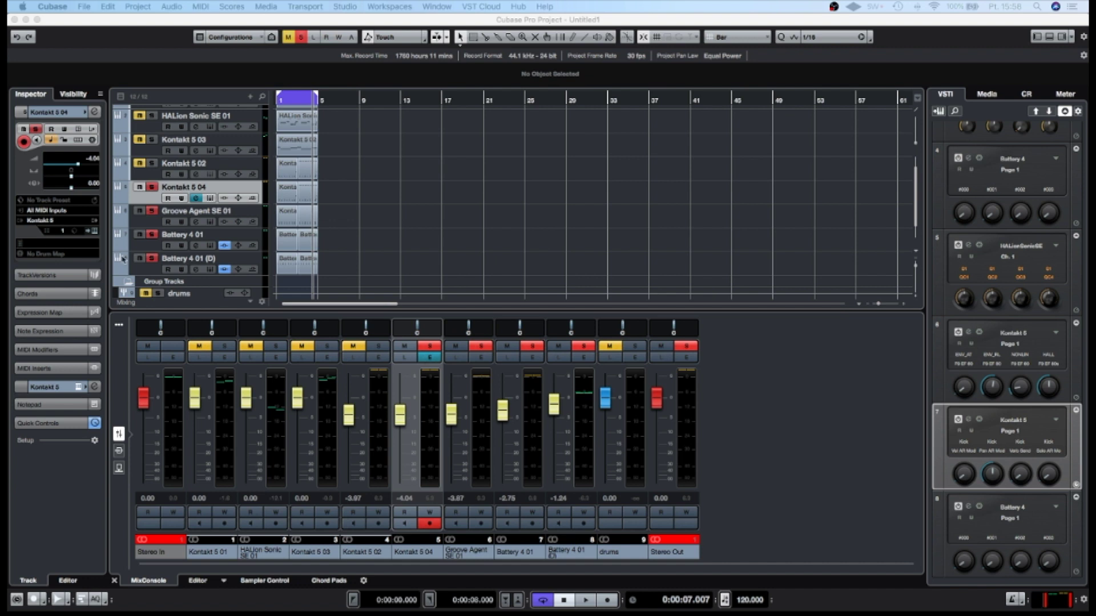
Solo the drums group, lower its fader to -2.17 dB during playback, and stop with the solos cleared.
{"action": "left_click", "coordinate": [625, 349]}
{"action": "left_click", "coordinate": [626, 350]}
{"action": "key", "text": "space"}
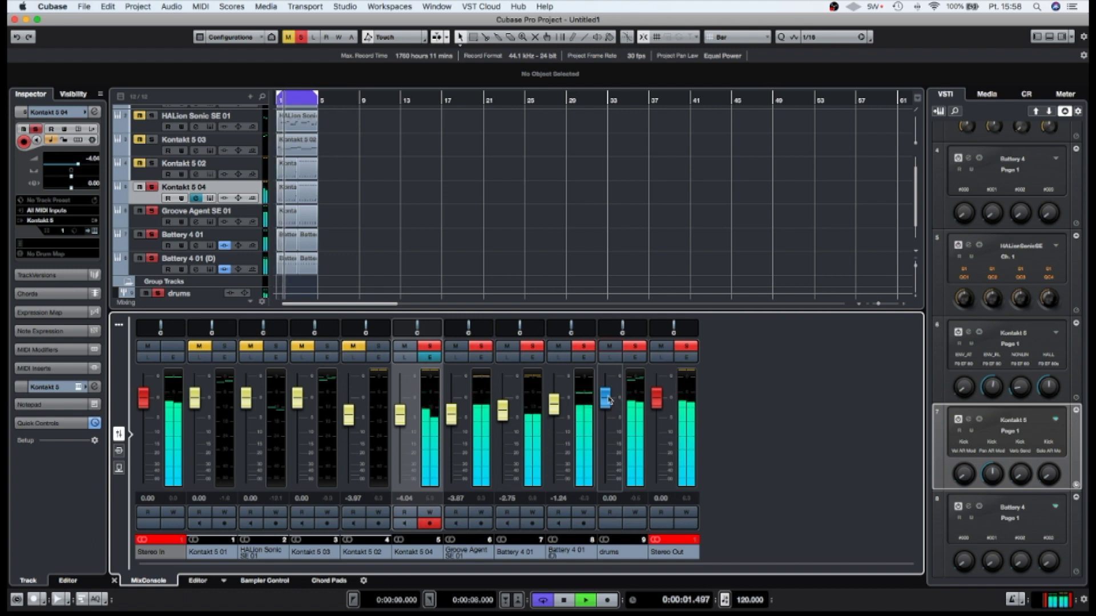
{"action": "left_click_drag", "start_coordinate": [605, 398], "coordinate": [608, 410]}
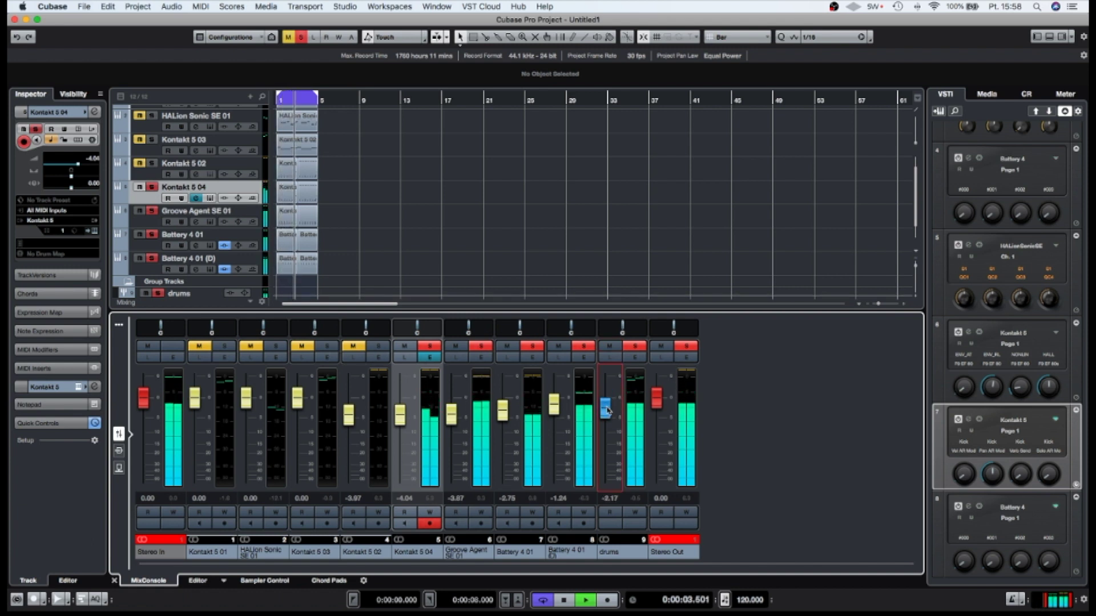
{"action": "key", "text": "space"}
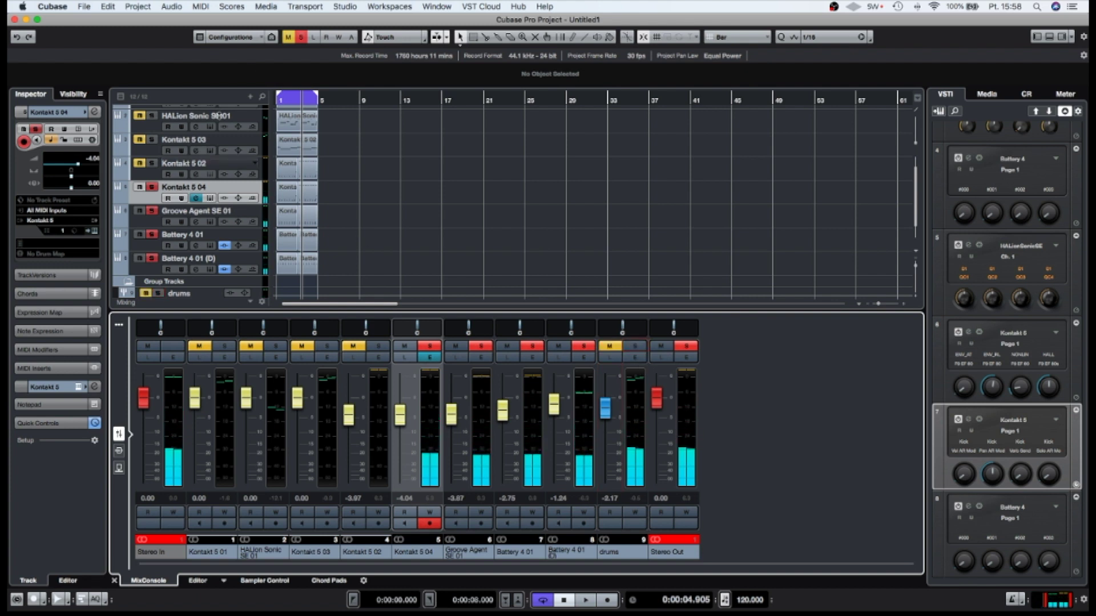
{"action": "left_click", "coordinate": [635, 348]}
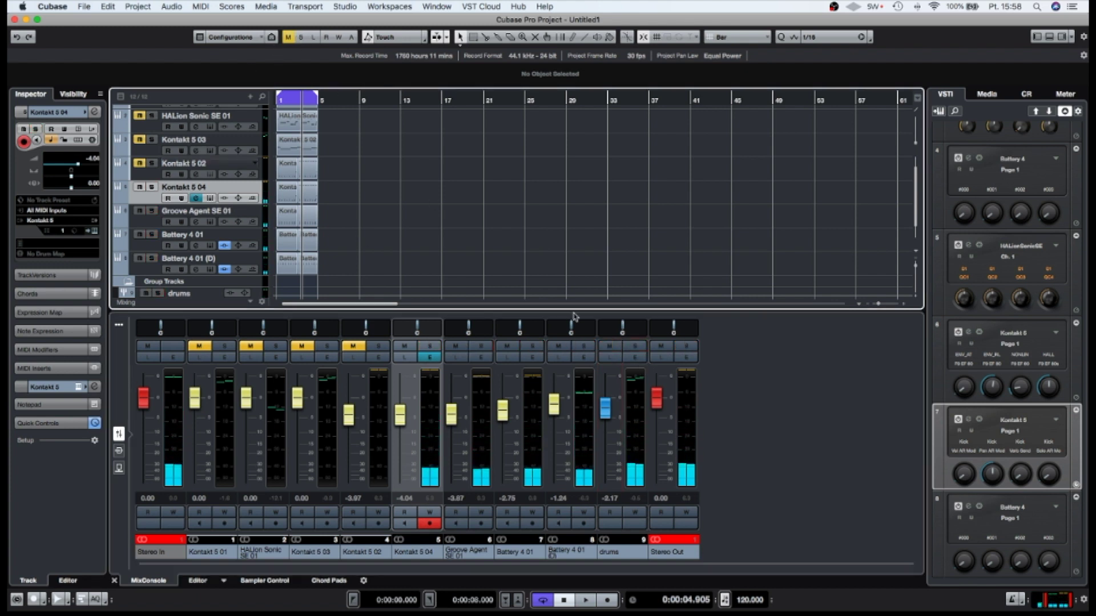
Insert the DynOne dynamics plug-in in the first insert slot of the drums group channel.
{"action": "left_click", "coordinate": [635, 357]}
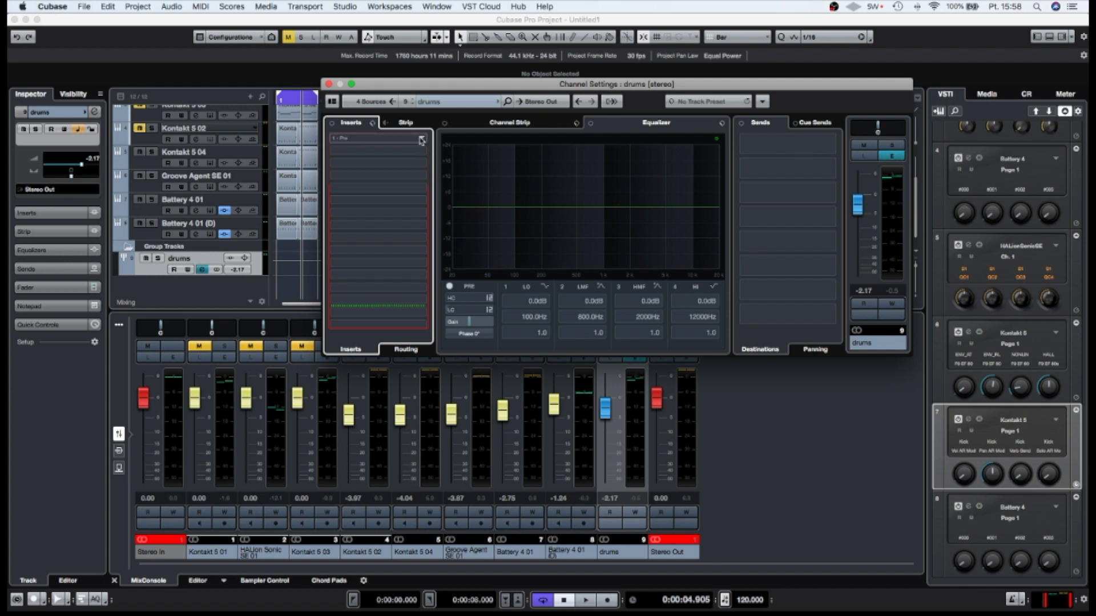
{"action": "left_click", "coordinate": [423, 144]}
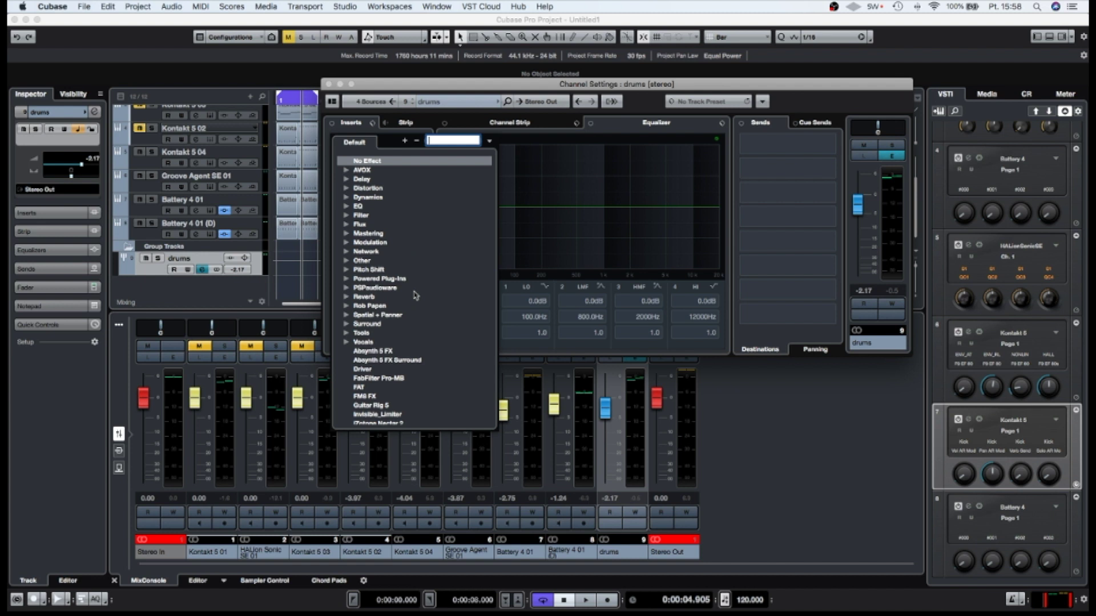
{"action": "left_click", "coordinate": [346, 198]}
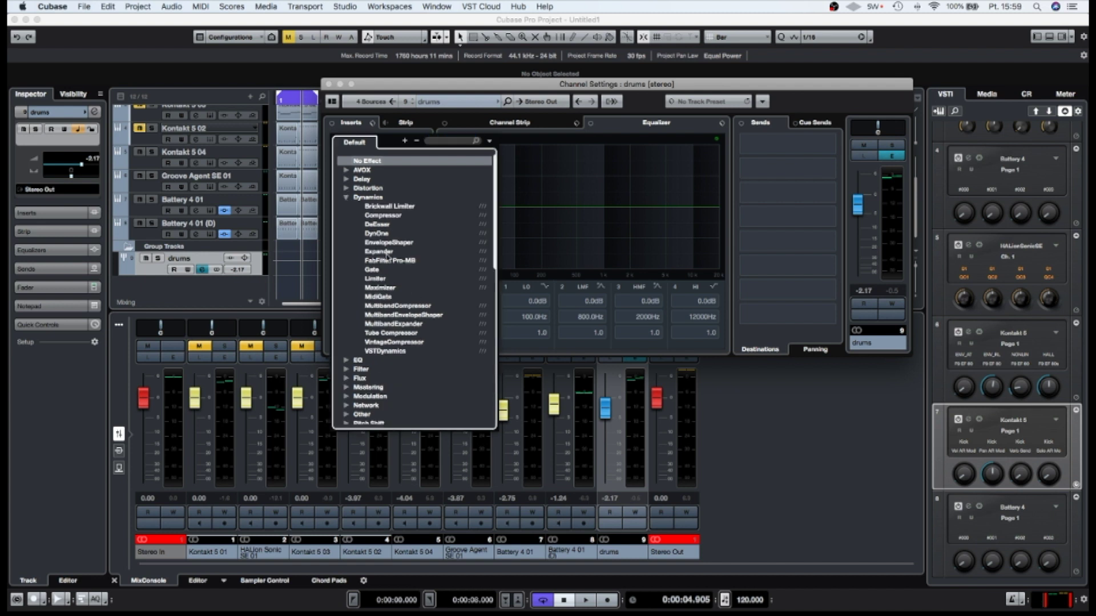
{"action": "left_click", "coordinate": [384, 234]}
{"action": "left_click", "coordinate": [391, 239]}
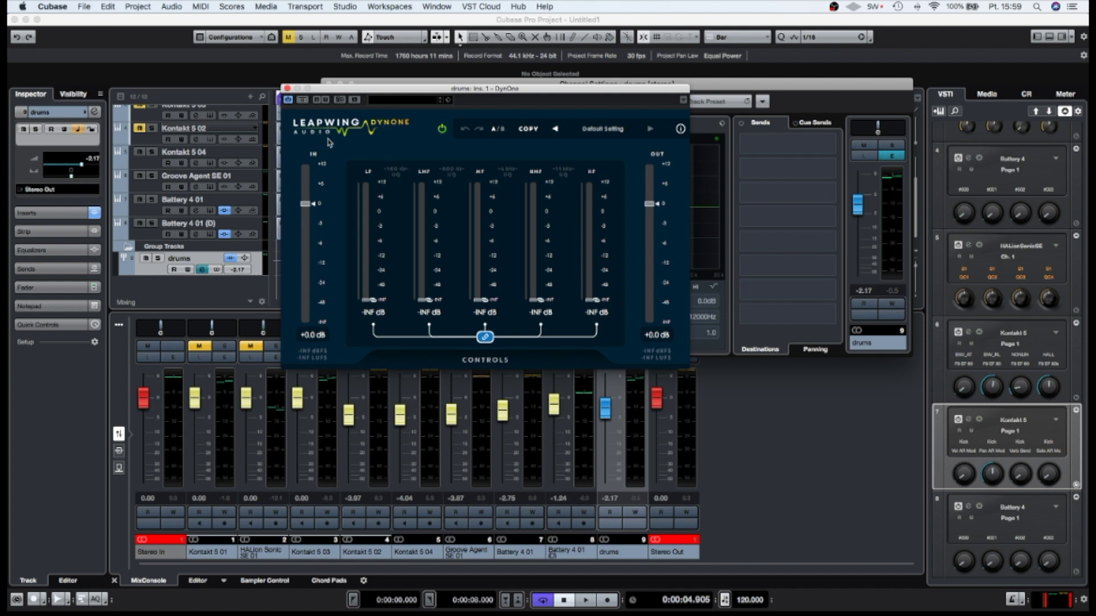
Expand DynOne's controls, load the Drums preset Punchy and wide, and show the plug-in's settings page.
{"action": "left_click", "coordinate": [485, 361]}
{"action": "left_click", "coordinate": [588, 132]}
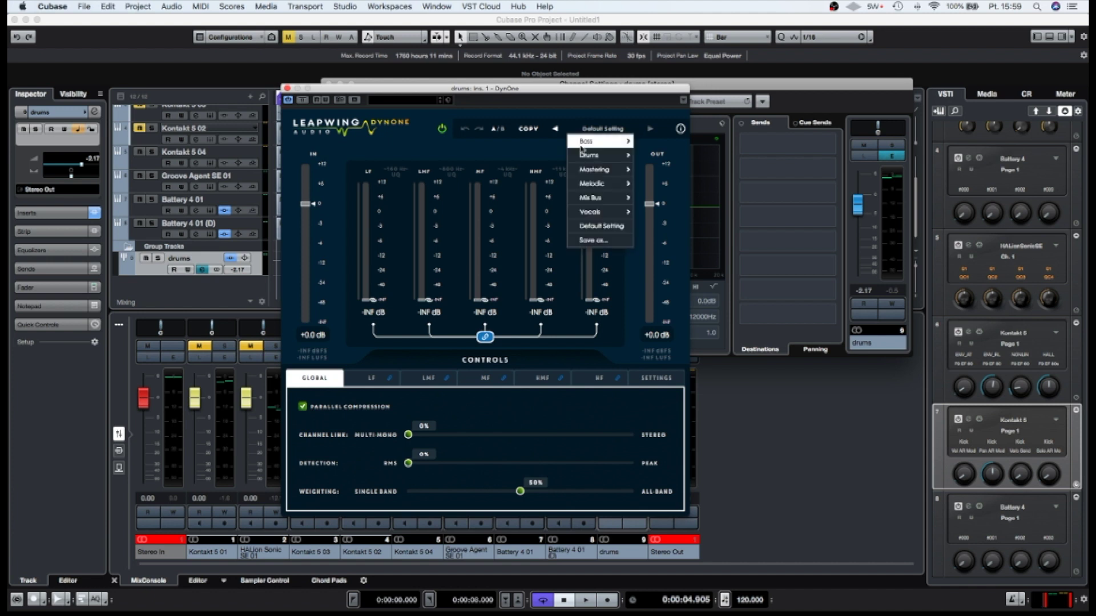
{"action": "mouse_move", "coordinate": [591, 155]}
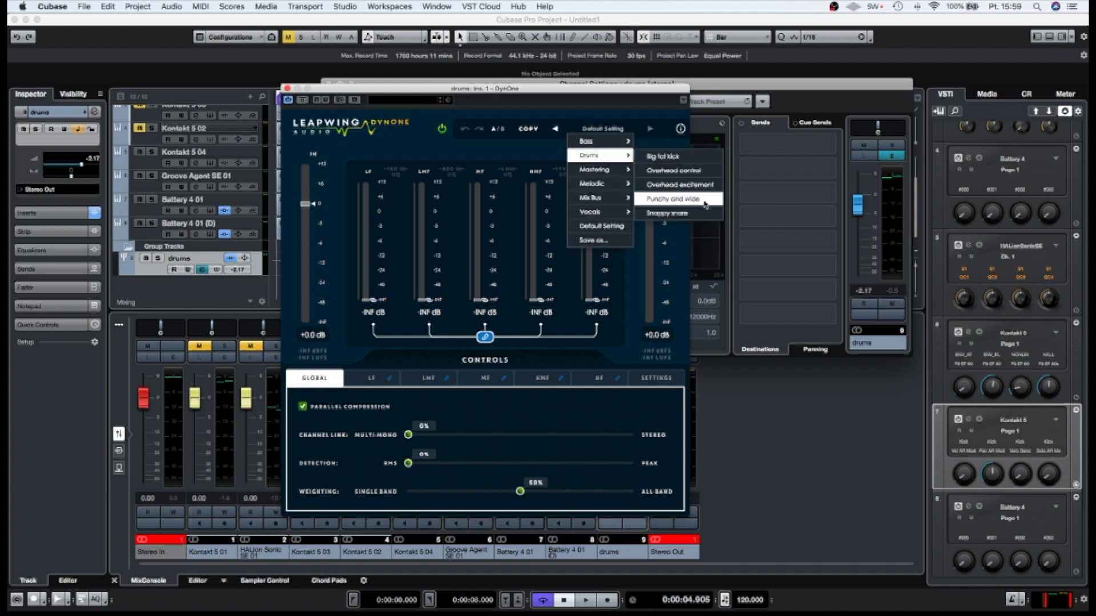
{"action": "left_click", "coordinate": [705, 200]}
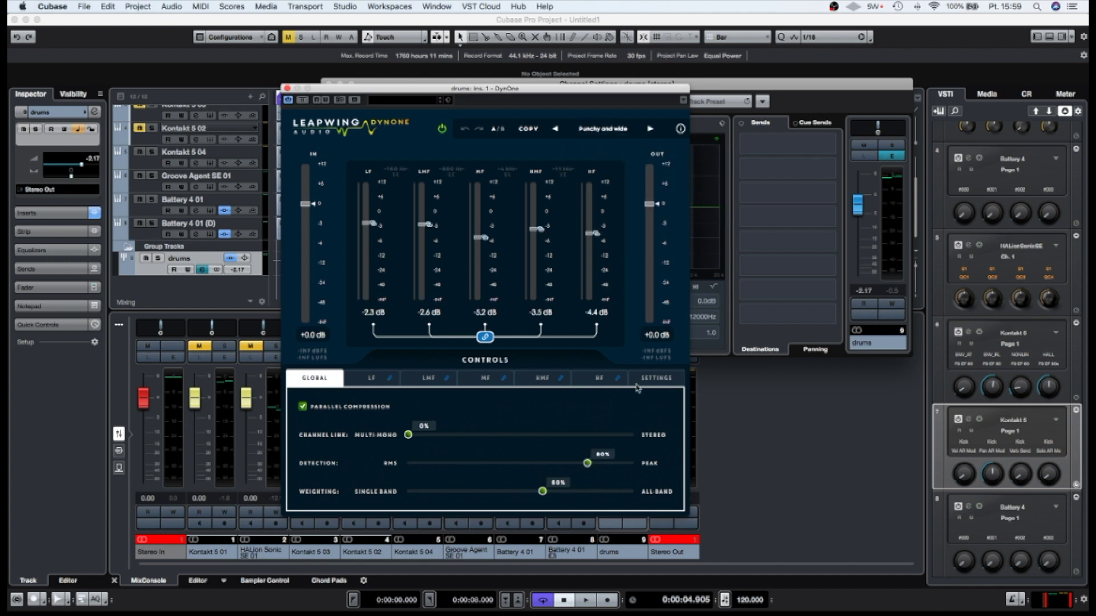
{"action": "left_click", "coordinate": [650, 380]}
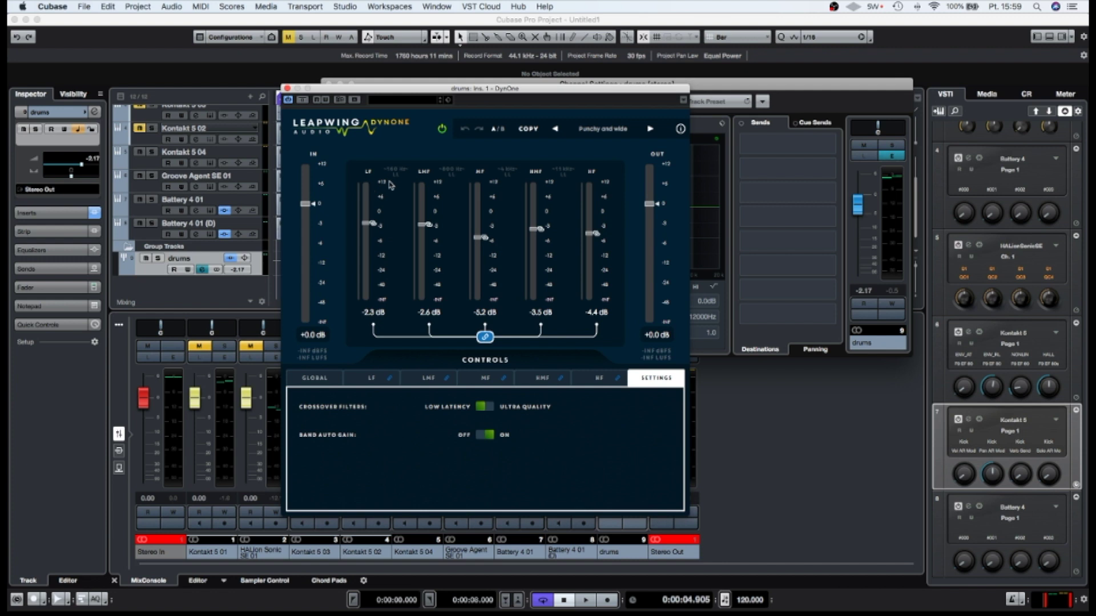
Compare the drum loop with DynOne bypassed and active during playback, and stop.
{"action": "left_click_drag", "start_coordinate": [413, 94], "coordinate": [509, 99]}
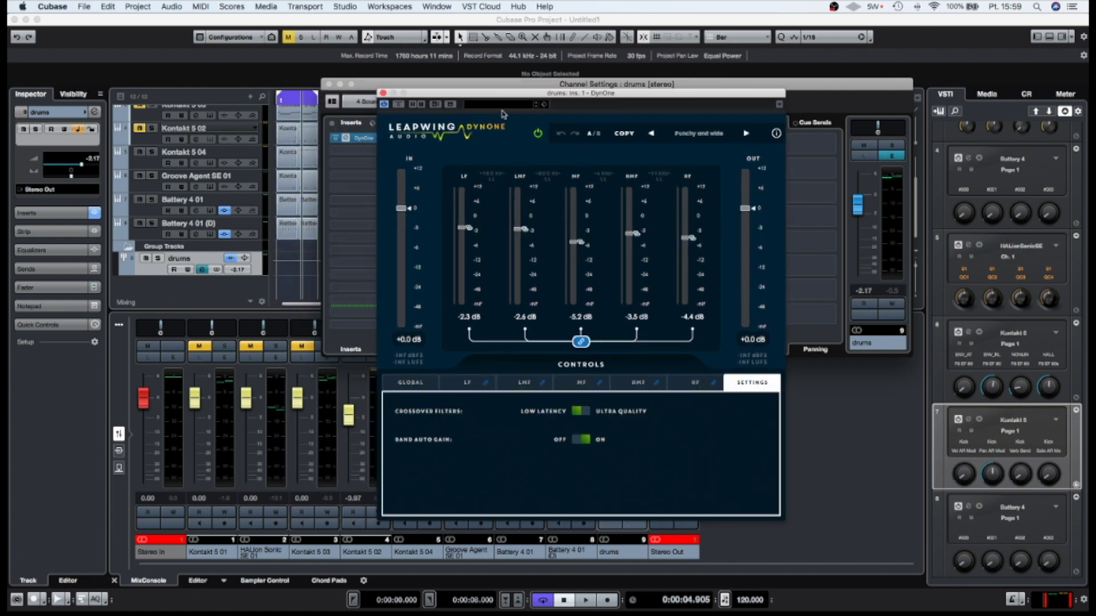
{"action": "left_click", "coordinate": [399, 105]}
{"action": "key", "text": "space"}
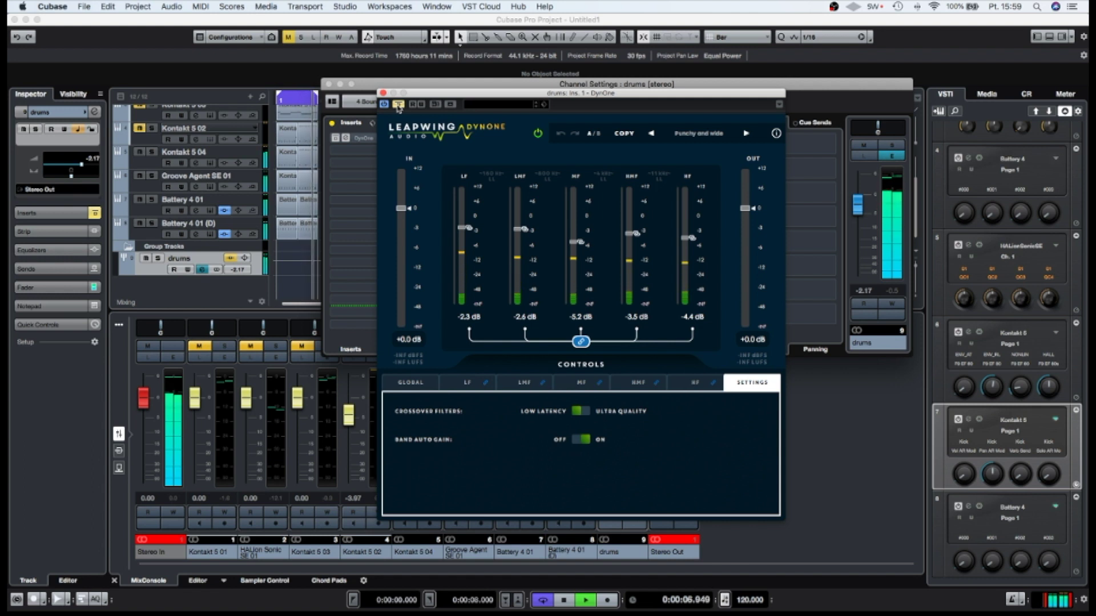
{"action": "left_click", "coordinate": [398, 104]}
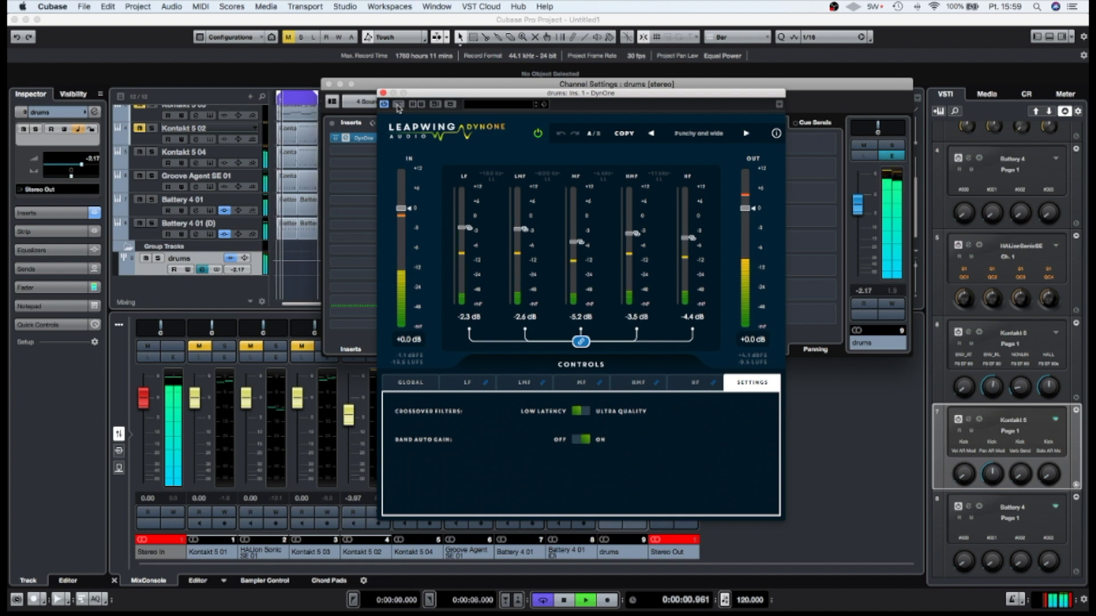
{"action": "key", "text": "space"}
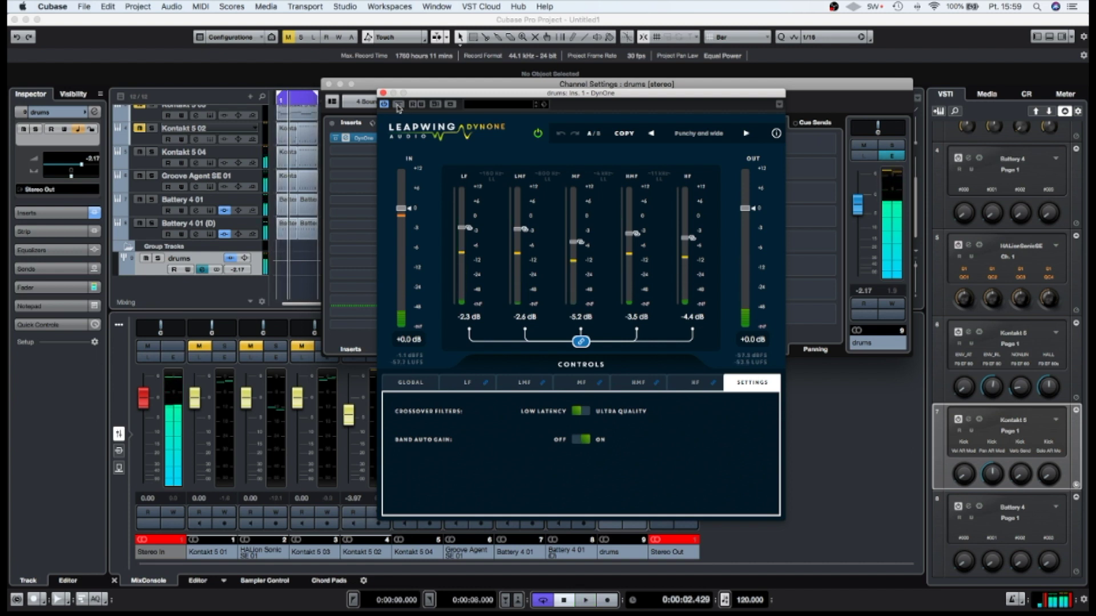
Set DynOne's HF band to a ratio of 2.62 and a threshold of -35.8 while listening to the drums, and close the plug-in.
{"action": "left_click", "coordinate": [703, 388]}
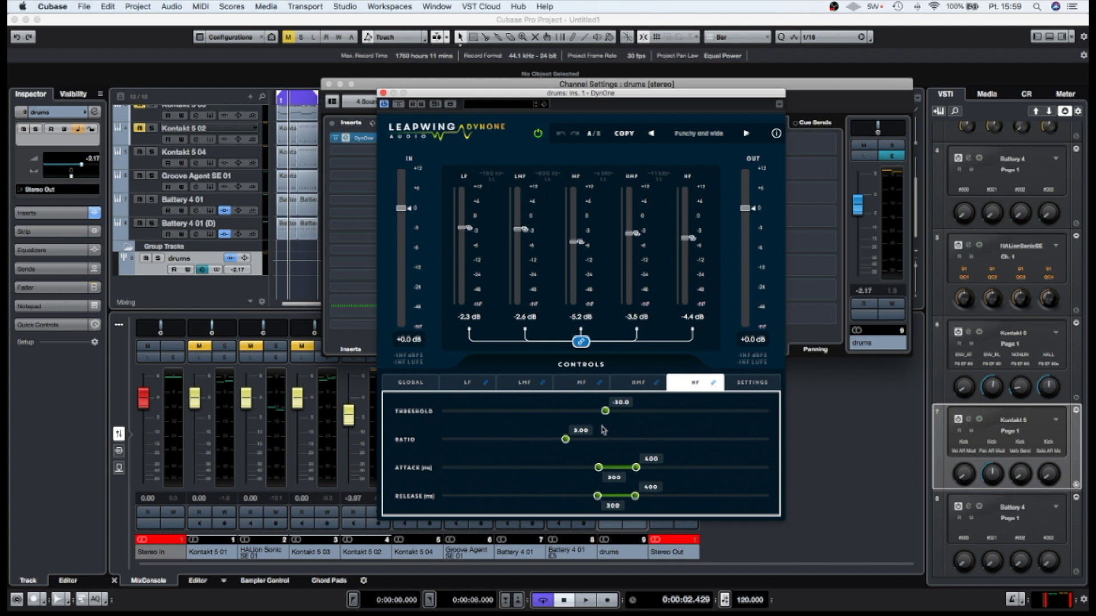
{"action": "key", "text": "space"}
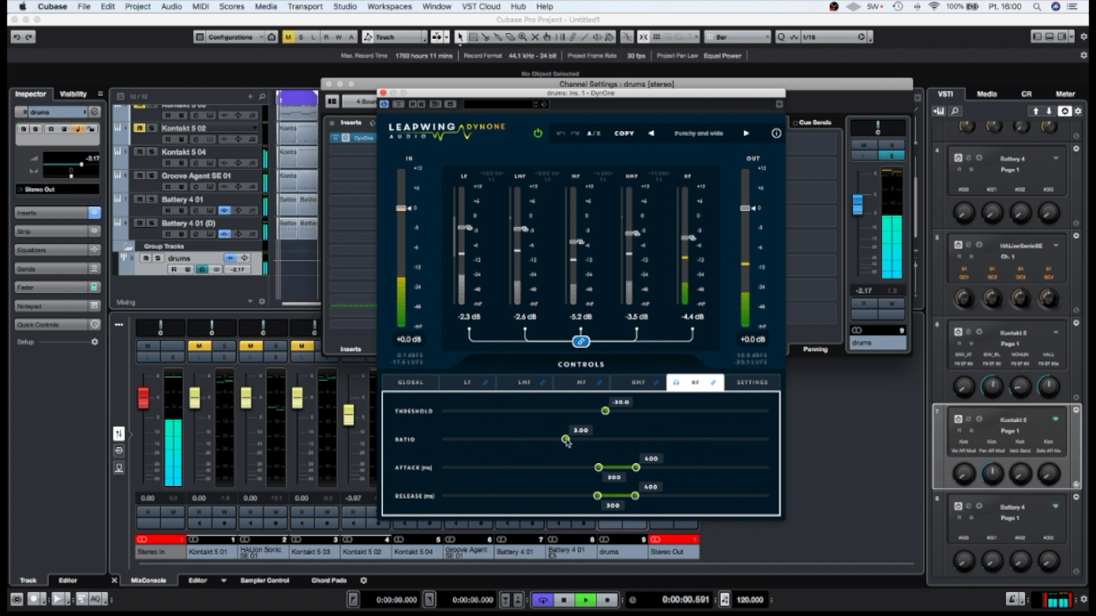
{"action": "left_click_drag", "start_coordinate": [567, 442], "coordinate": [543, 444]}
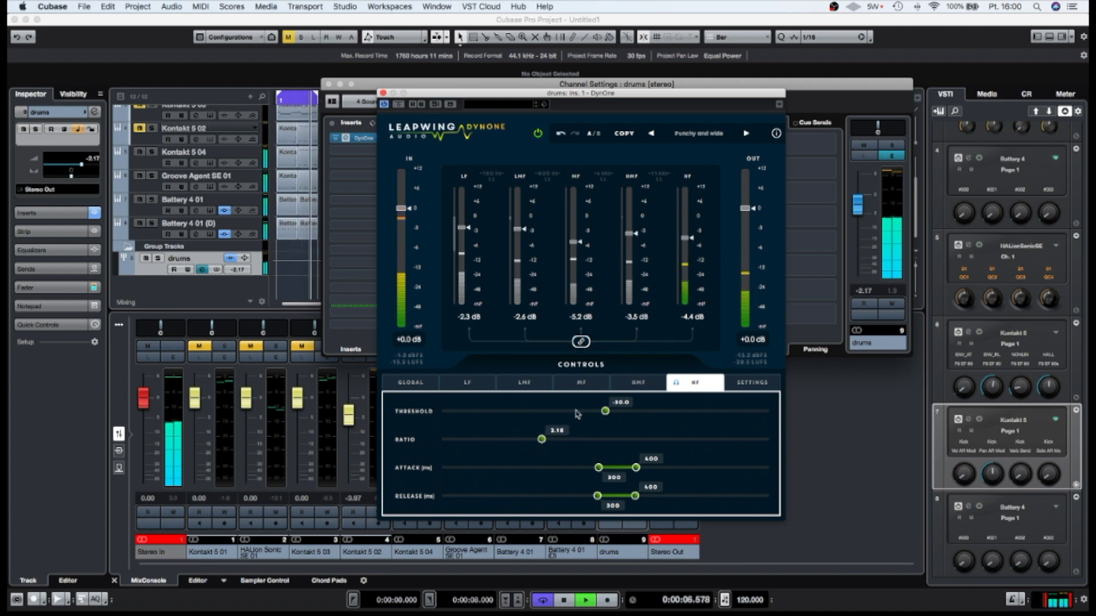
{"action": "mouse_move", "coordinate": [541, 439]}
{"action": "left_mouse_down"}
{"action": "mouse_move", "coordinate": [566, 440]}
{"action": "mouse_move", "coordinate": [555, 440]}
{"action": "left_mouse_up"}
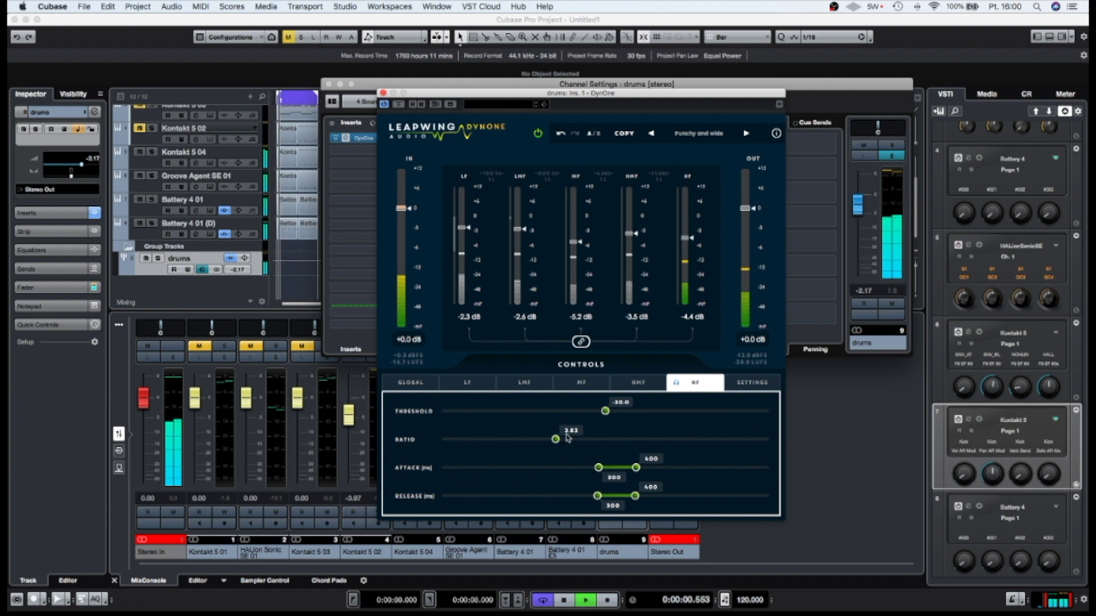
{"action": "left_click_drag", "start_coordinate": [605, 411], "coordinate": [575, 415]}
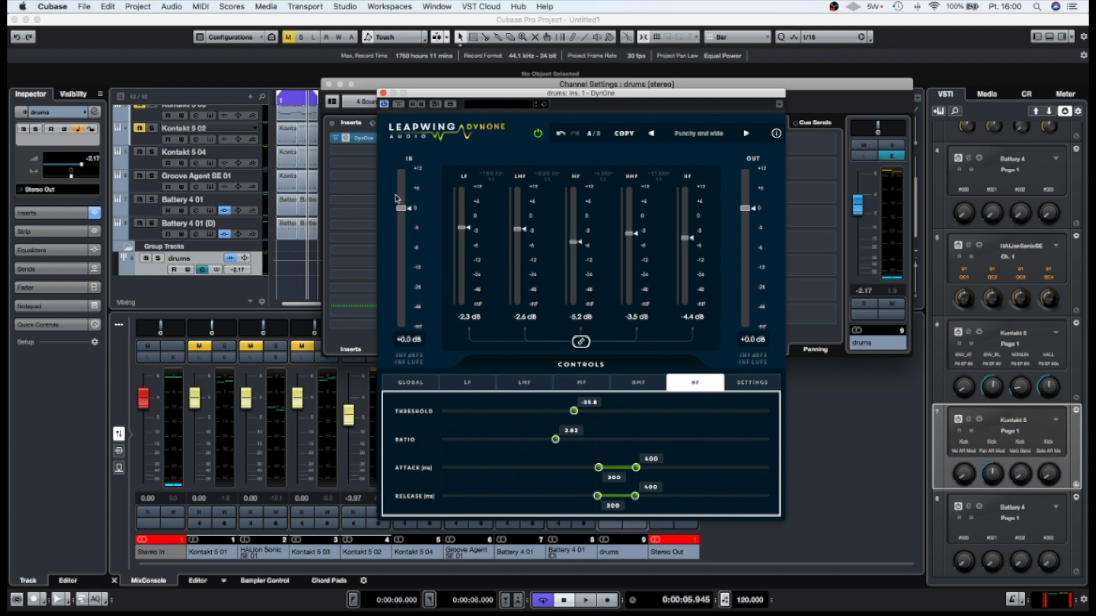
{"action": "key", "text": "space"}
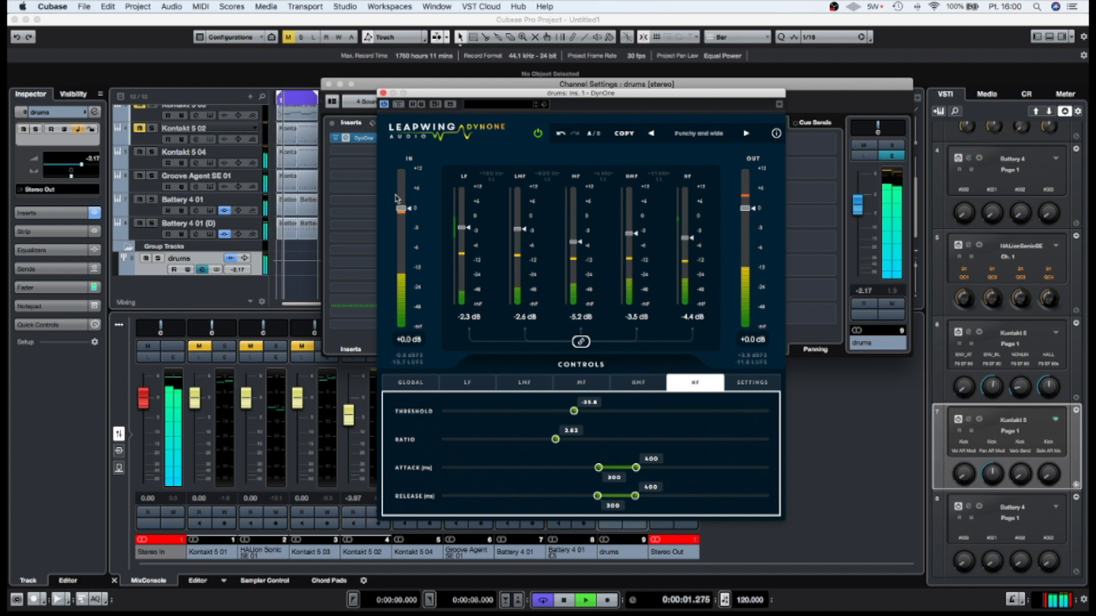
{"action": "key", "text": "space"}
{"action": "left_click", "coordinate": [383, 92]}
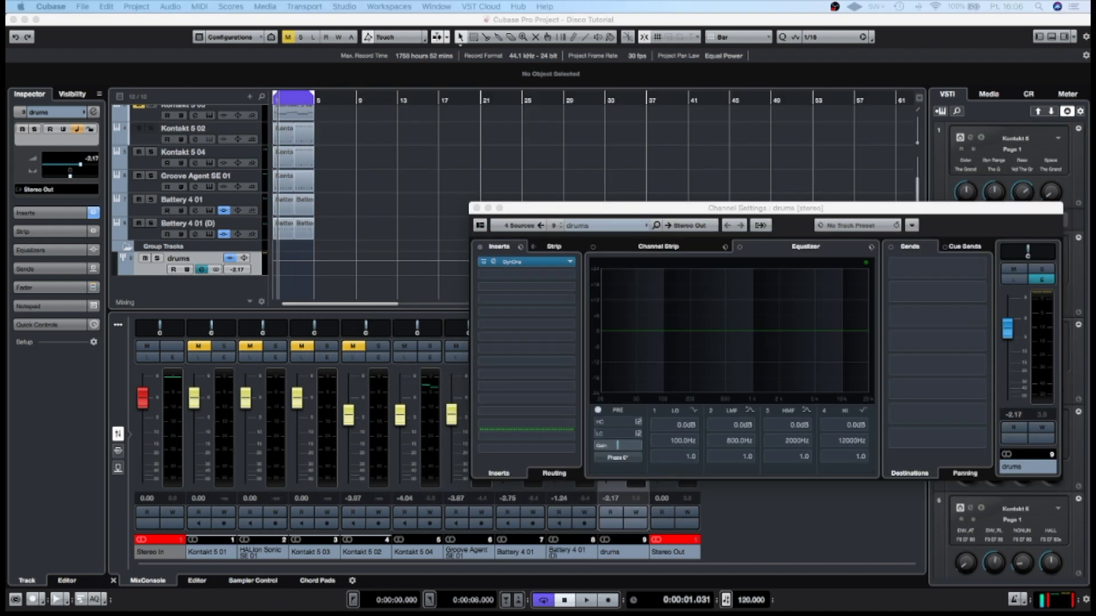
Insert the stereo UAD Ampex ATR-102 in the drums channel's second slot and close its calibration panel to show the reels.
{"action": "left_click", "coordinate": [571, 278]}
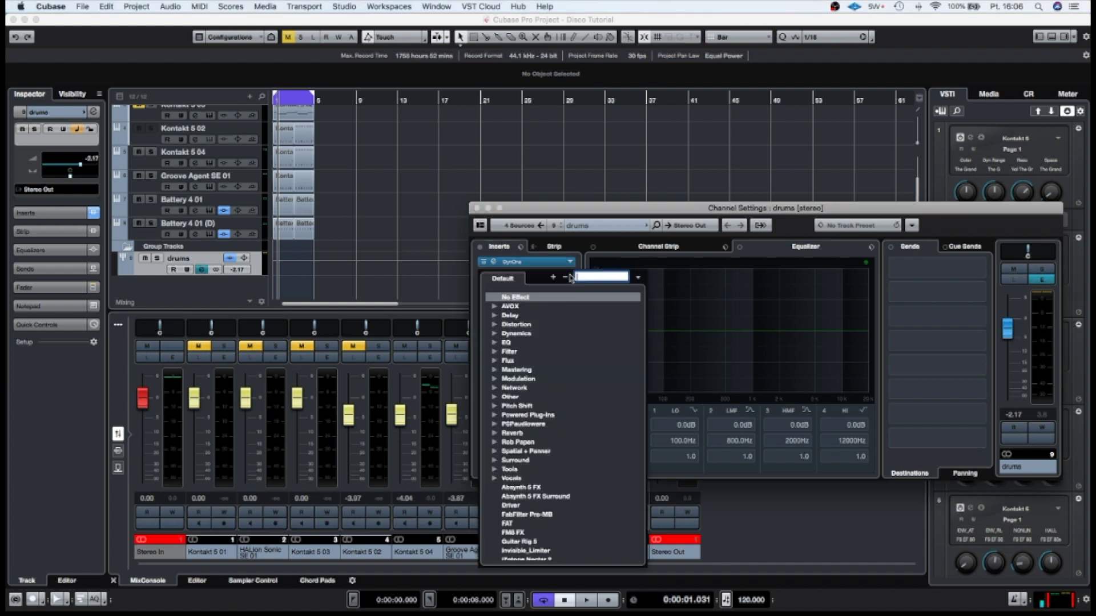
{"action": "type", "text": "102"}
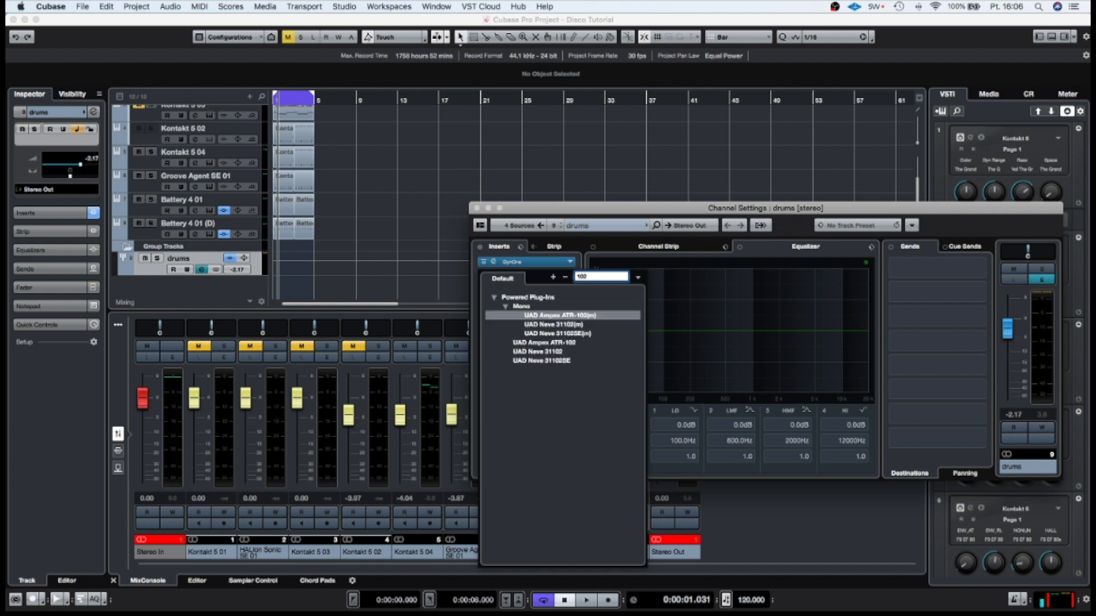
{"action": "left_click", "coordinate": [551, 343]}
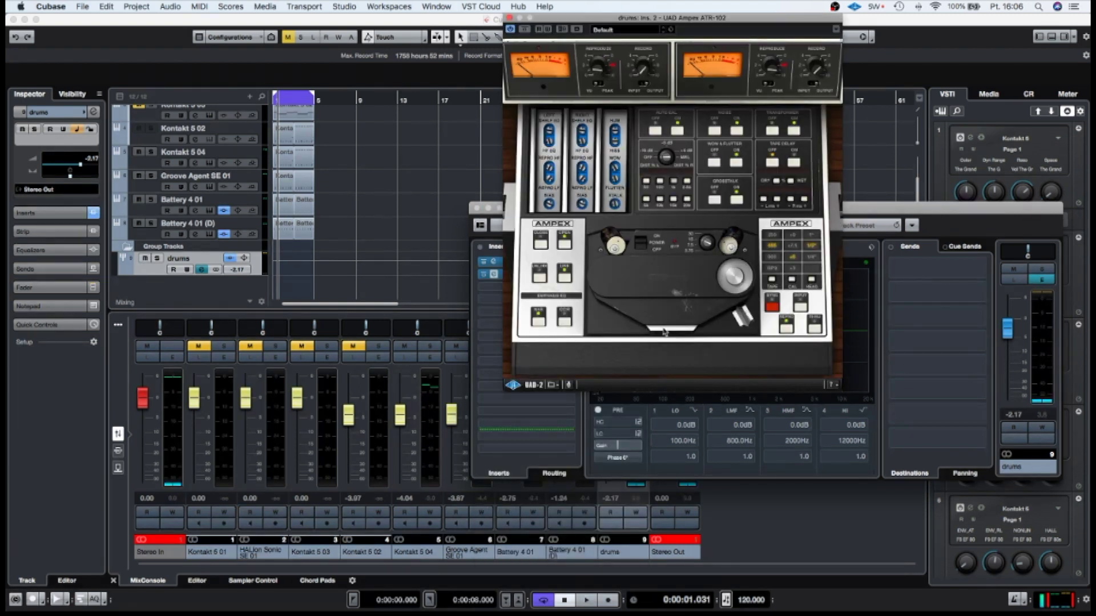
{"action": "left_click", "coordinate": [541, 244]}
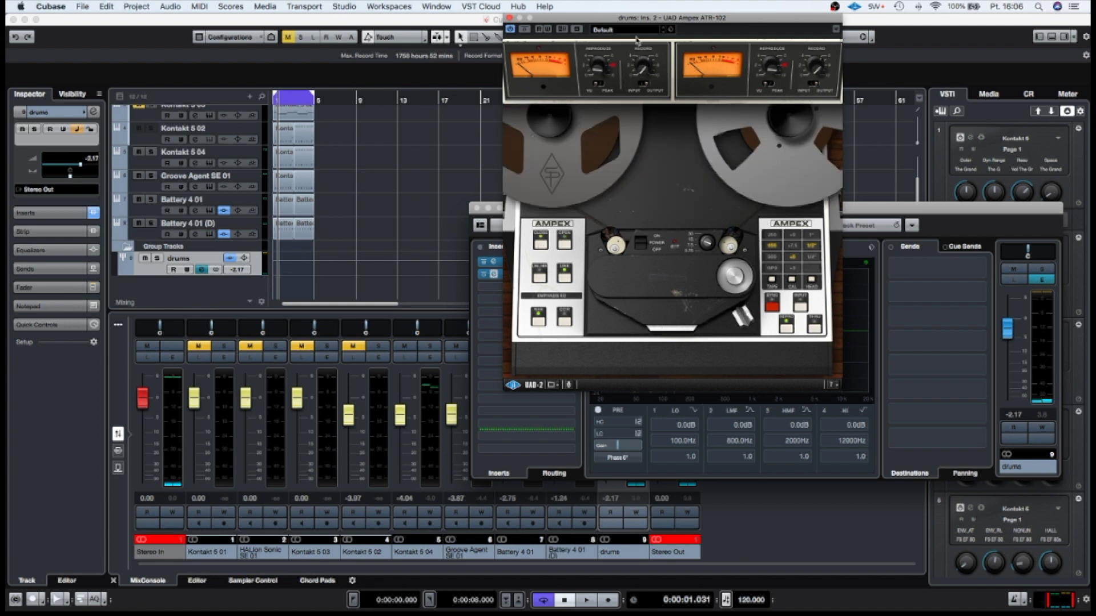
Load the DRUM Chuck Ainlay-Snare preset in the Ampex ATR-102.
{"action": "left_click", "coordinate": [637, 31]}
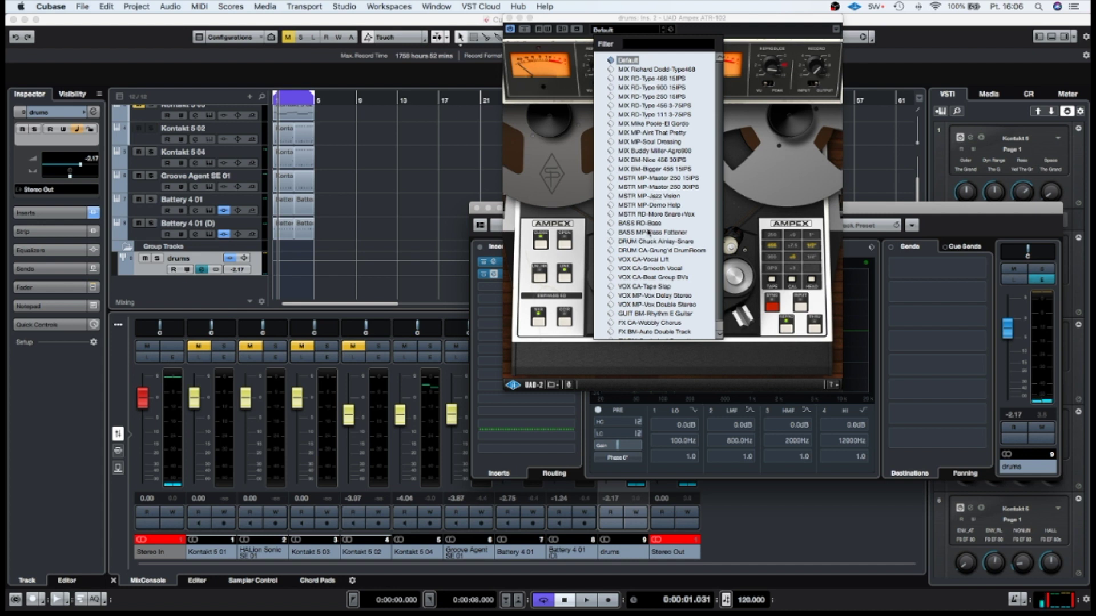
{"action": "scroll", "coordinate": [648, 232], "scroll_direction": "down", "scroll_amount": 1}
{"action": "scroll", "coordinate": [649, 232], "scroll_direction": "up", "scroll_amount": 1}
{"action": "left_click", "coordinate": [652, 242]}
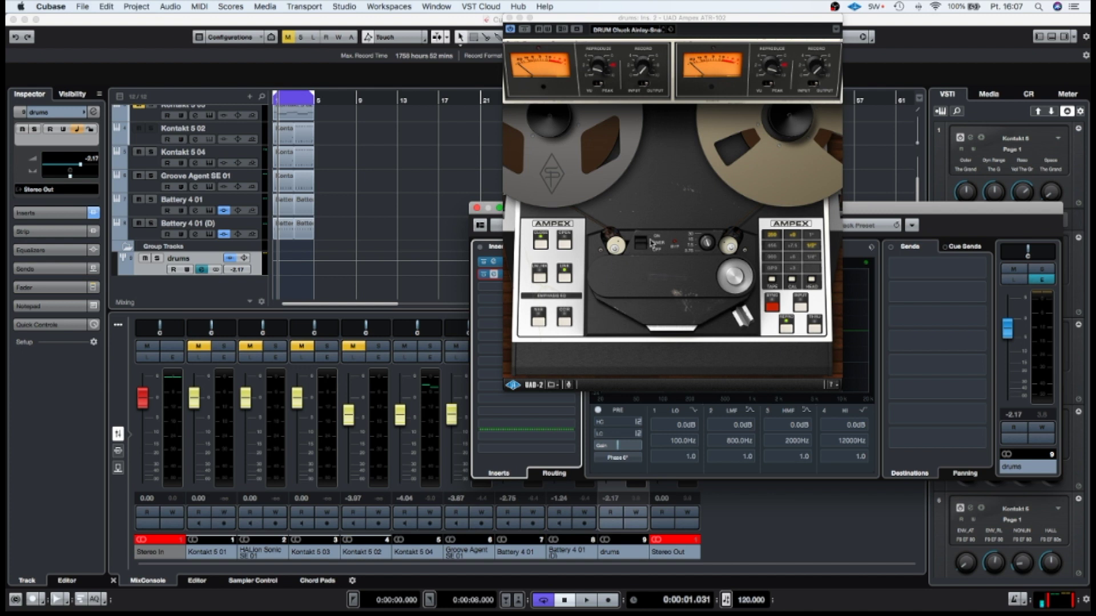
Compare the drum loop with the Ampex ATR-102 bypassed and active, close the plug-in, and stop playback.
{"action": "left_click_drag", "start_coordinate": [606, 19], "coordinate": [541, 61]}
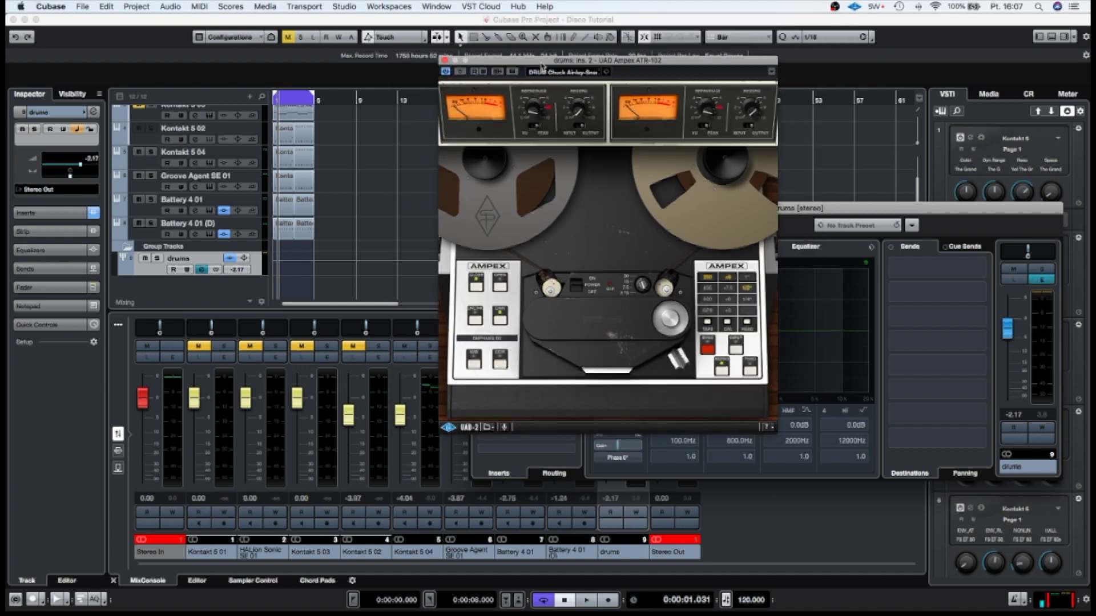
{"action": "left_click", "coordinate": [460, 71]}
{"action": "key", "text": "space"}
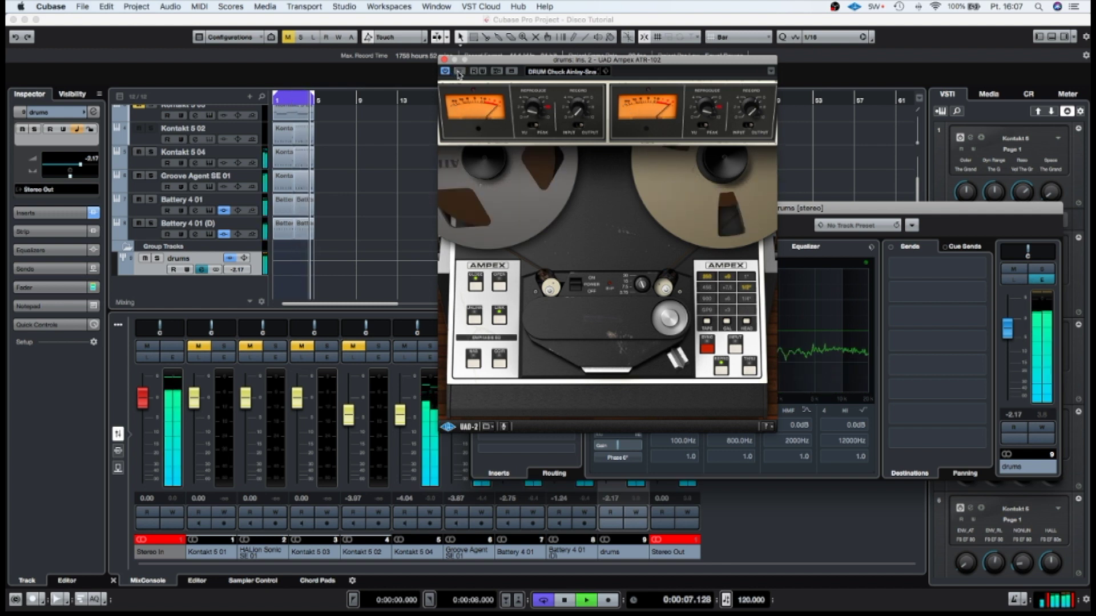
{"action": "left_click", "coordinate": [460, 71]}
{"action": "left_click", "coordinate": [460, 72]}
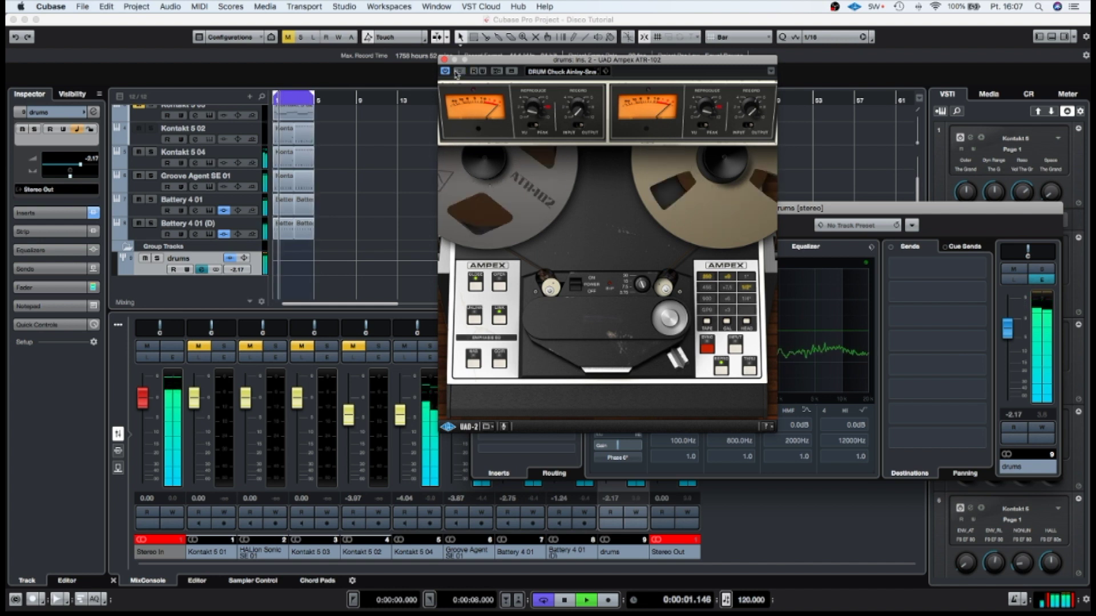
{"action": "left_click", "coordinate": [444, 61]}
{"action": "key", "text": "space"}
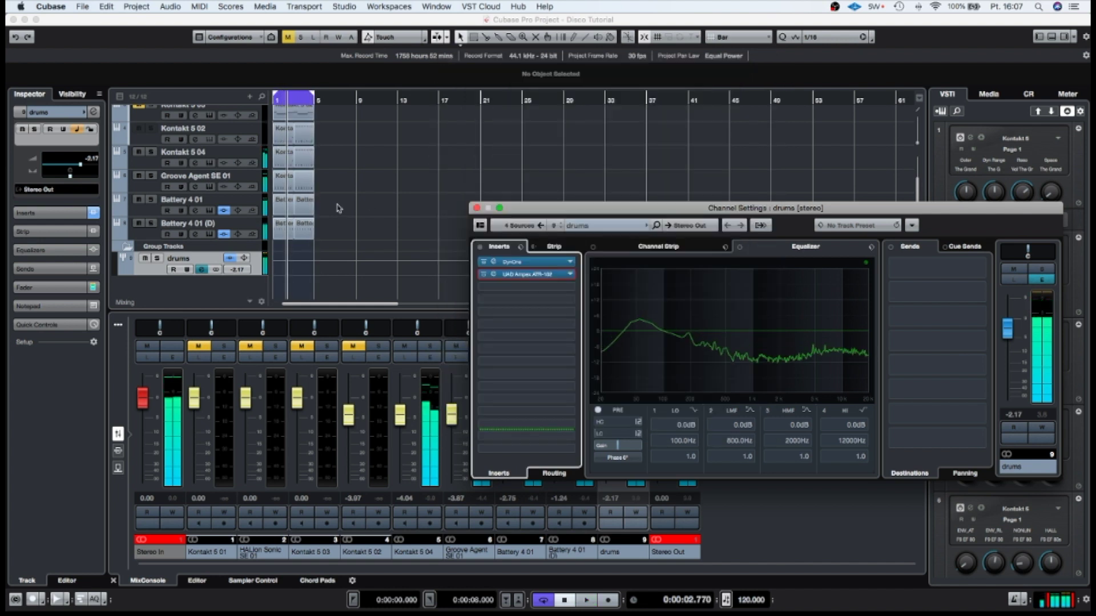
Solo Groove Agent SE 01 instead of Battery 4 01, play it briefly, and open its channel settings.
{"action": "left_click", "coordinate": [152, 199]}
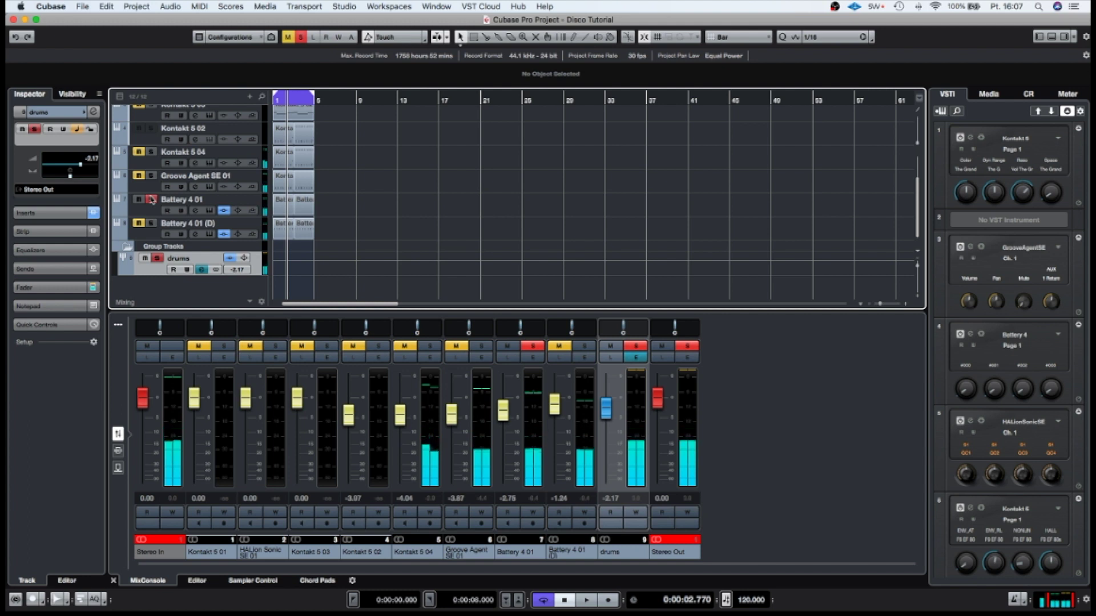
{"action": "left_click", "coordinate": [151, 199]}
{"action": "left_click", "coordinate": [152, 176]}
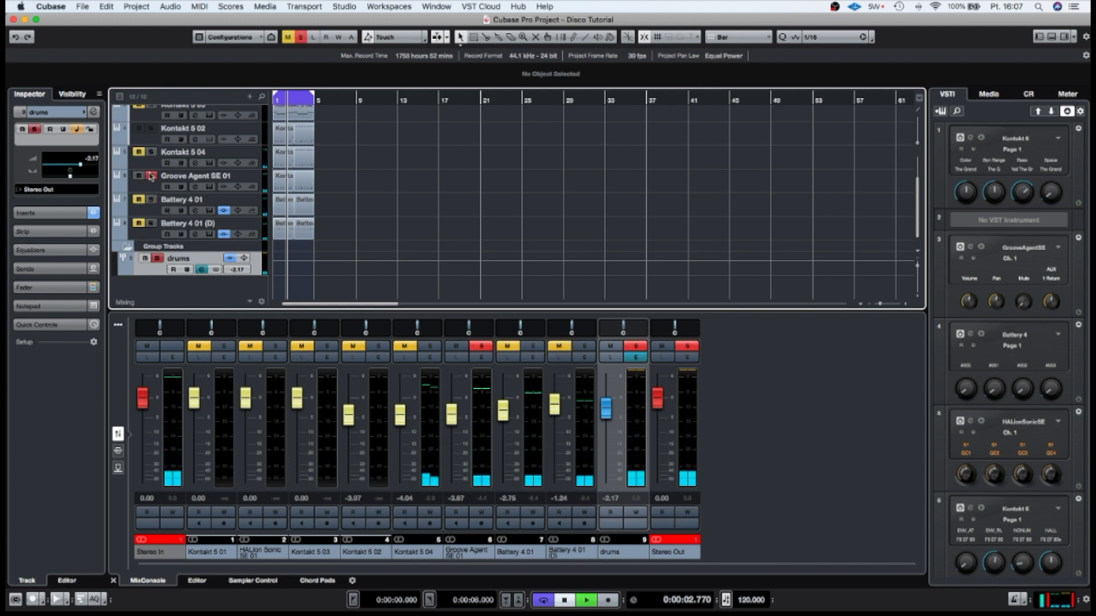
{"action": "key", "text": "space"}
{"action": "left_click", "coordinate": [481, 357]}
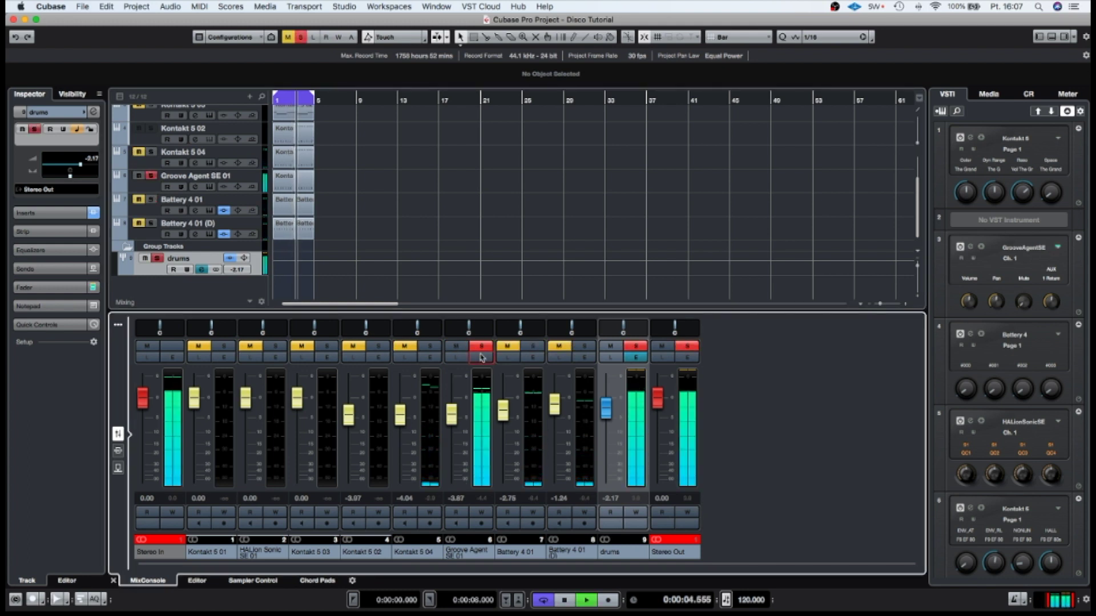
{"action": "key", "text": "space"}
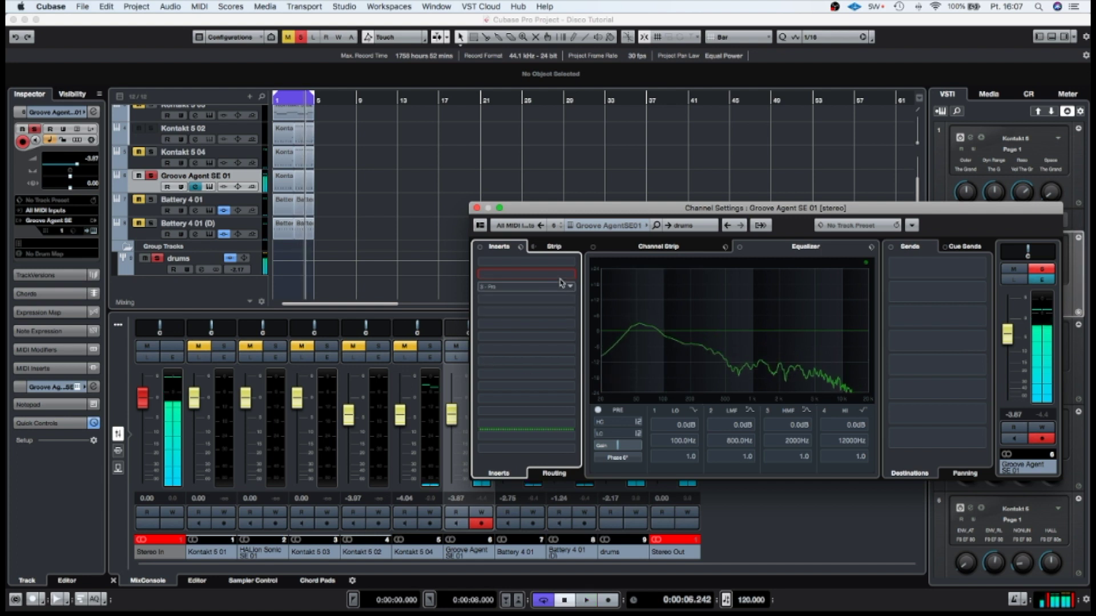
Insert the Frequency EQ in the first insert slot of the Groove Agent SE 01 channel.
{"action": "left_click", "coordinate": [570, 265]}
{"action": "type", "text": "f"}
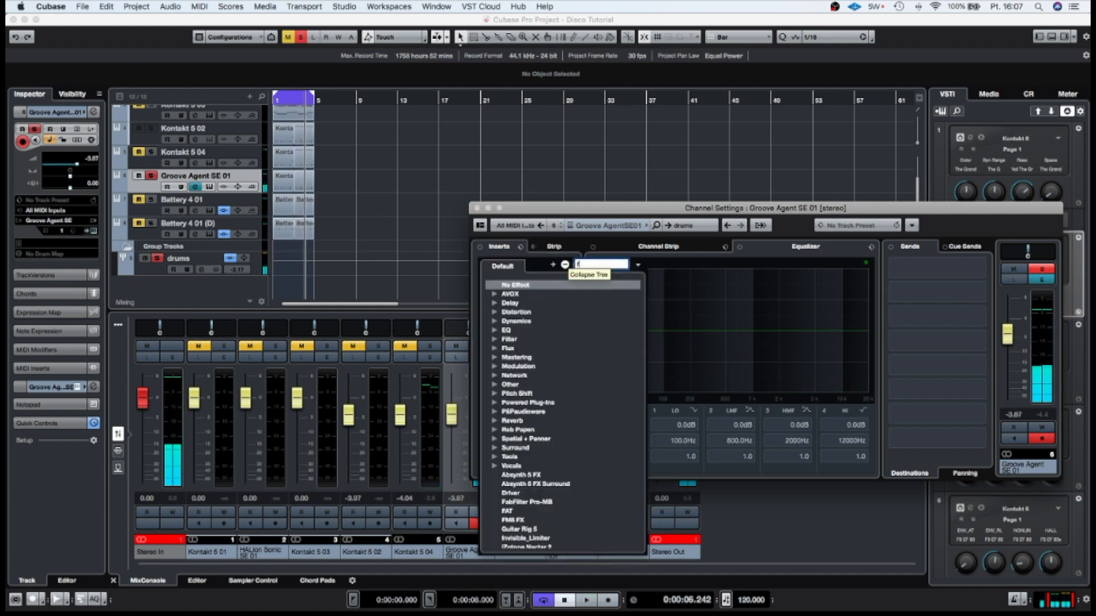
{"action": "type", "text": "i"}
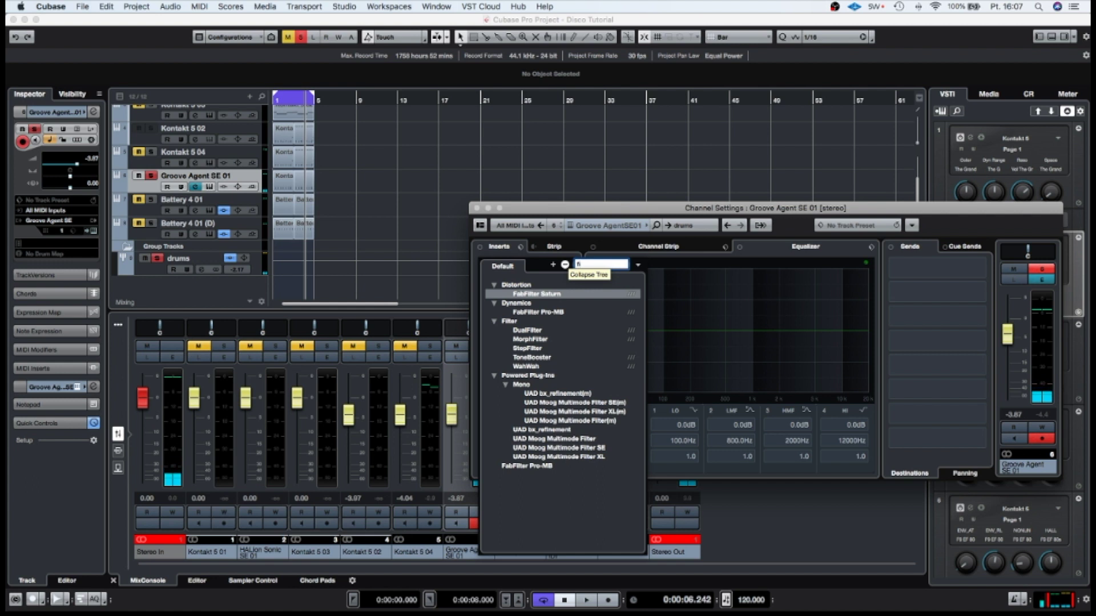
{"action": "type", "text": "l"}
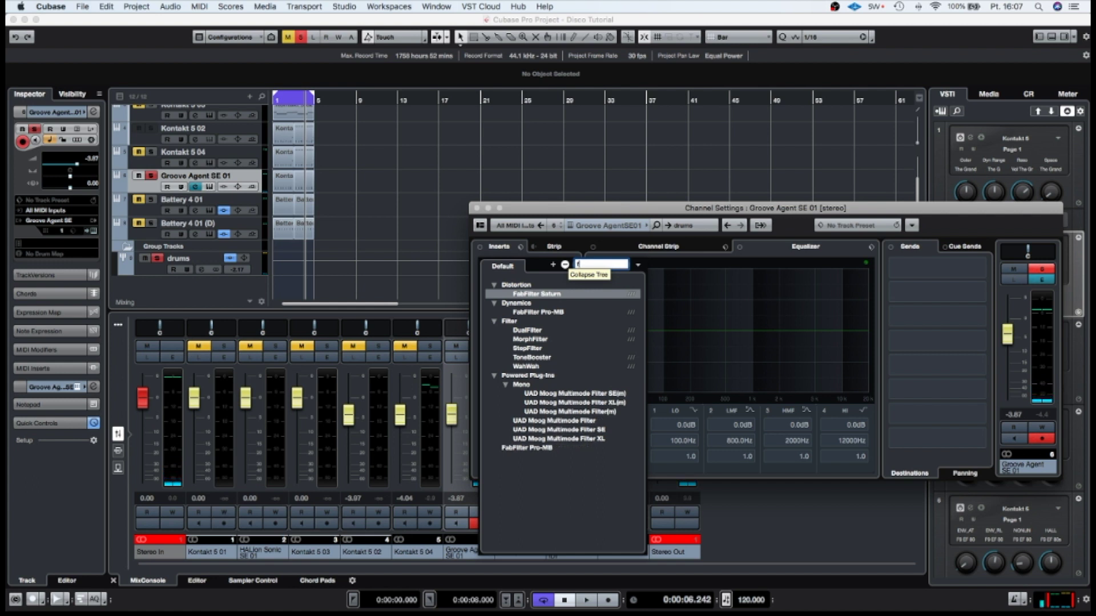
{"action": "key", "text": "BackSpace"}
{"action": "key", "text": "BackSpace"}
{"action": "type", "text": "re"}
{"action": "double_click", "coordinate": [533, 296]}
Set band 1 of Groove Agent SE 01's Frequency EQ to a Cut 48 low cut at about 56 Hz while the loop plays.
{"action": "left_click", "coordinate": [488, 291]}
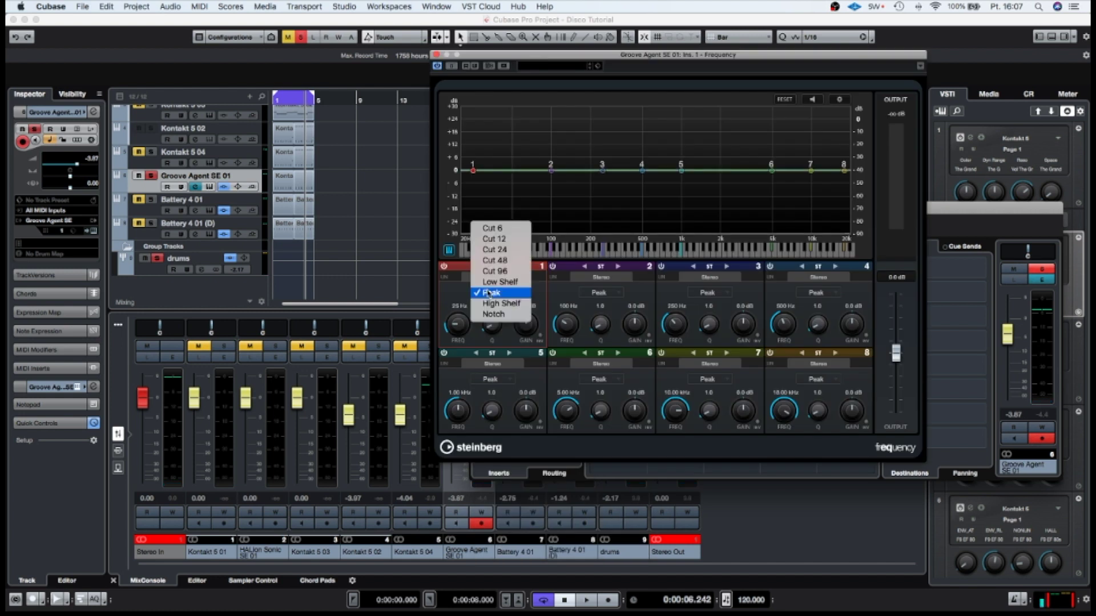
{"action": "left_click", "coordinate": [491, 272]}
{"action": "left_click_drag", "start_coordinate": [457, 329], "coordinate": [455, 319]}
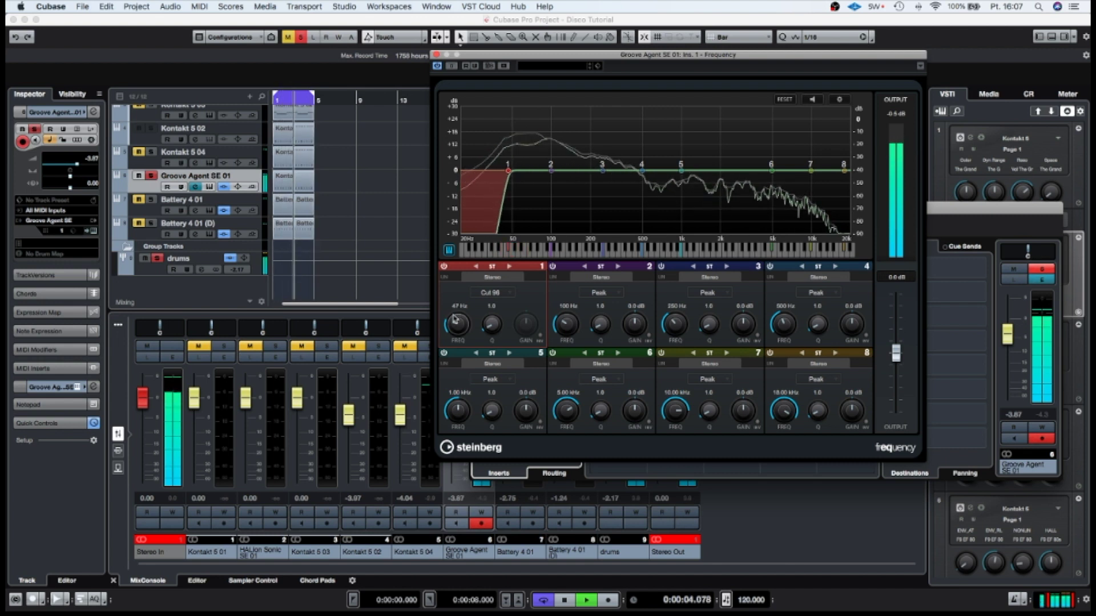
{"action": "left_click", "coordinate": [495, 293]}
{"action": "left_click", "coordinate": [495, 298]}
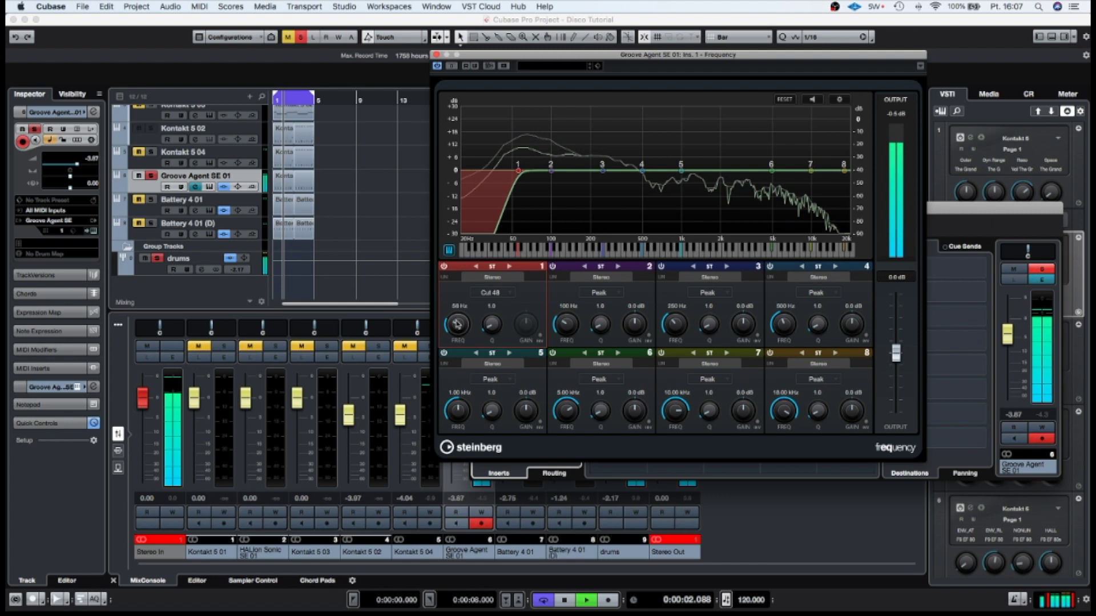
Unsolo Groove Agent SE 01, close its EQ, and lower the Battery 4 01 fader to -4.76 dB.
{"action": "left_click", "coordinate": [152, 176]}
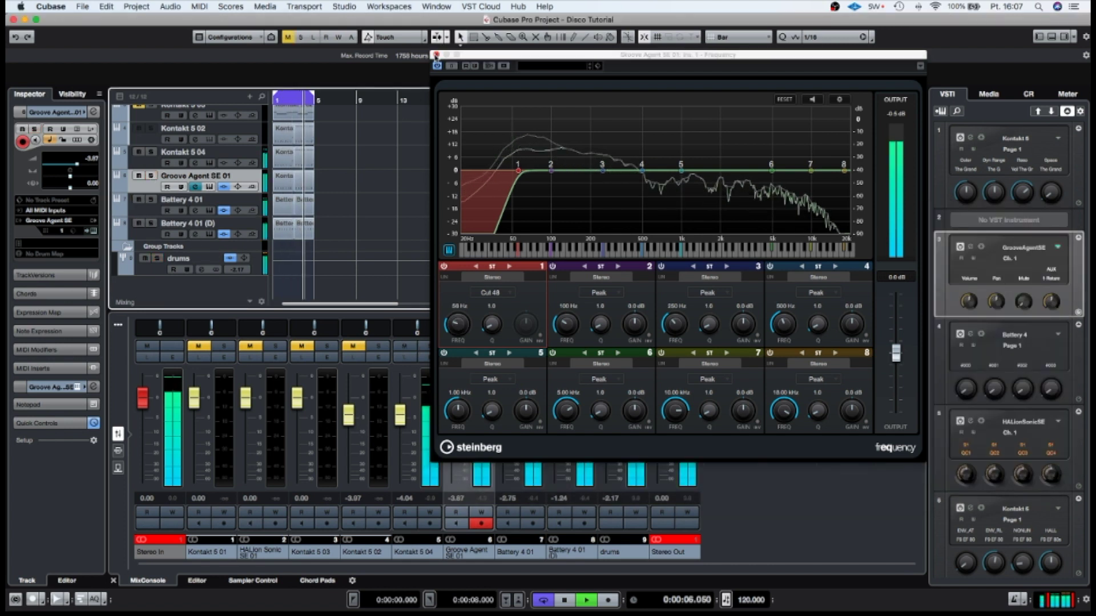
{"action": "left_click", "coordinate": [437, 55]}
{"action": "left_click_drag", "start_coordinate": [503, 414], "coordinate": [505, 425]}
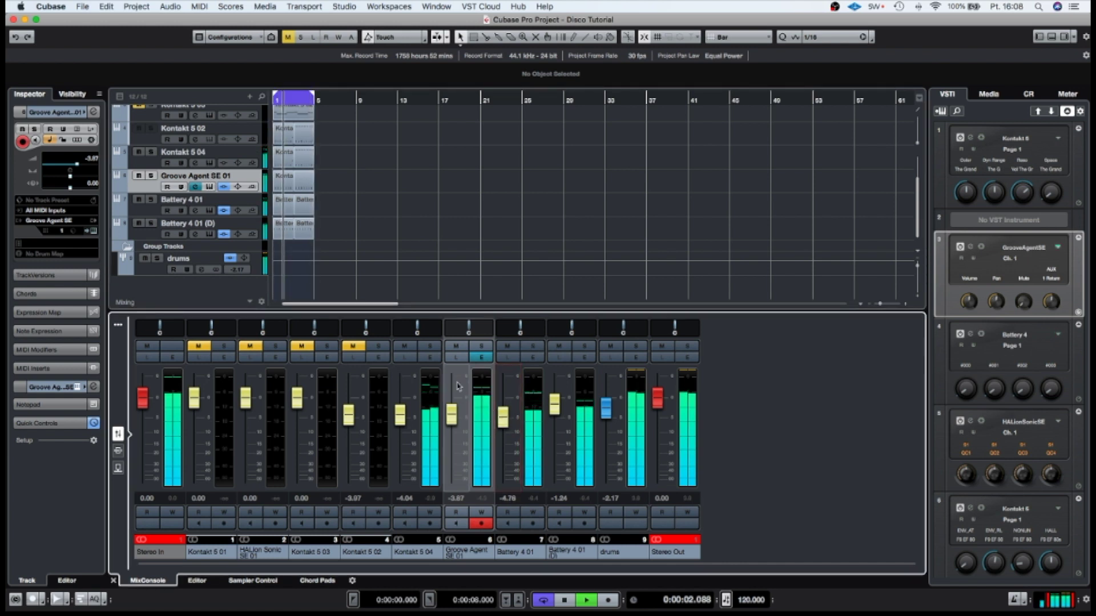
Solo Kontakt 5 04, lower its fader to -6.16 dB, and stop playback.
{"action": "left_click", "coordinate": [429, 346]}
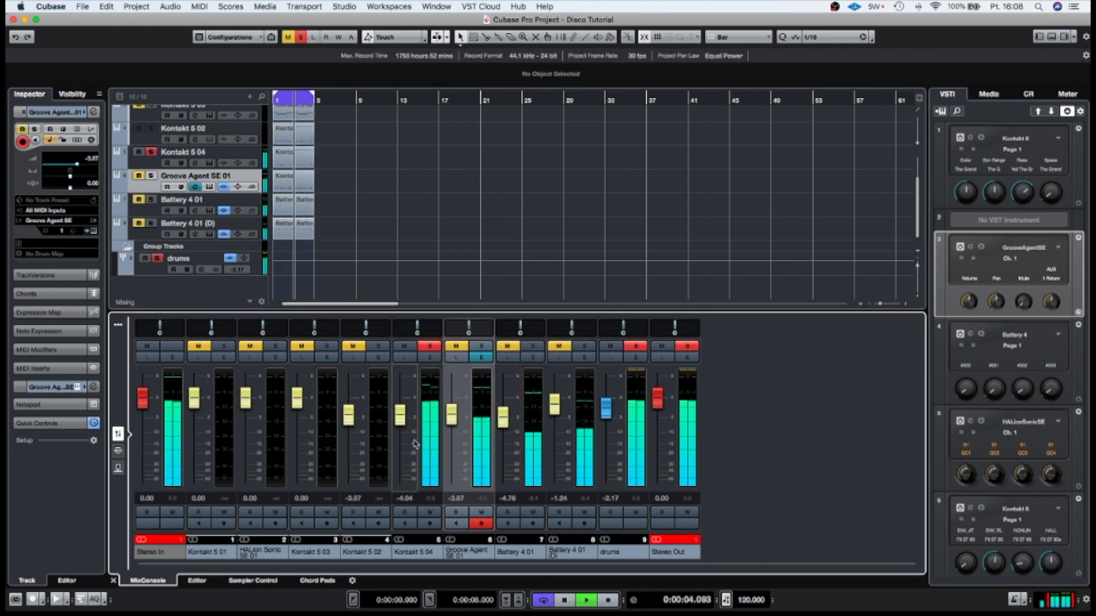
{"action": "scroll", "coordinate": [415, 444], "scroll_direction": "down", "scroll_amount": 2}
{"action": "key", "text": "space"}
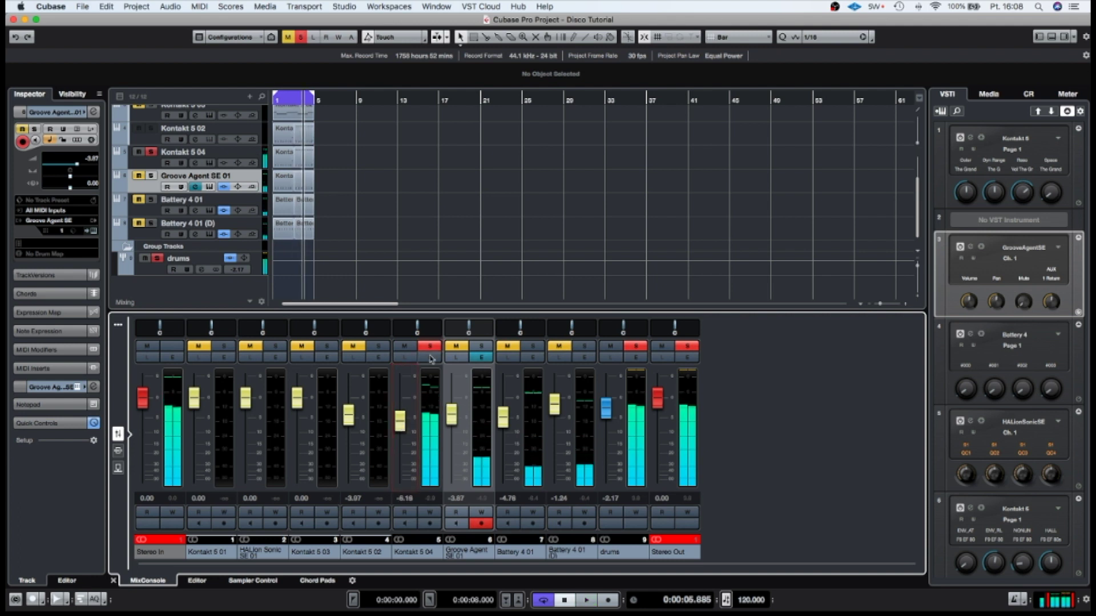
Open the Kontakt 5 04 channel settings and insert the Frequency EQ in its first insert slot.
{"action": "left_click", "coordinate": [429, 357]}
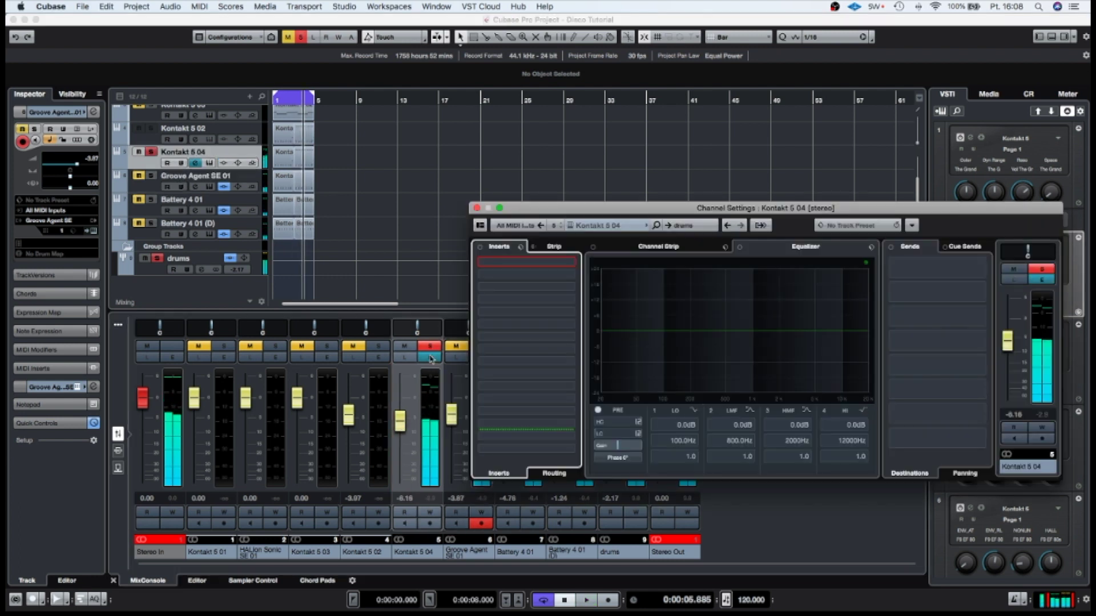
{"action": "left_click", "coordinate": [573, 262]}
{"action": "type", "text": "fre"}
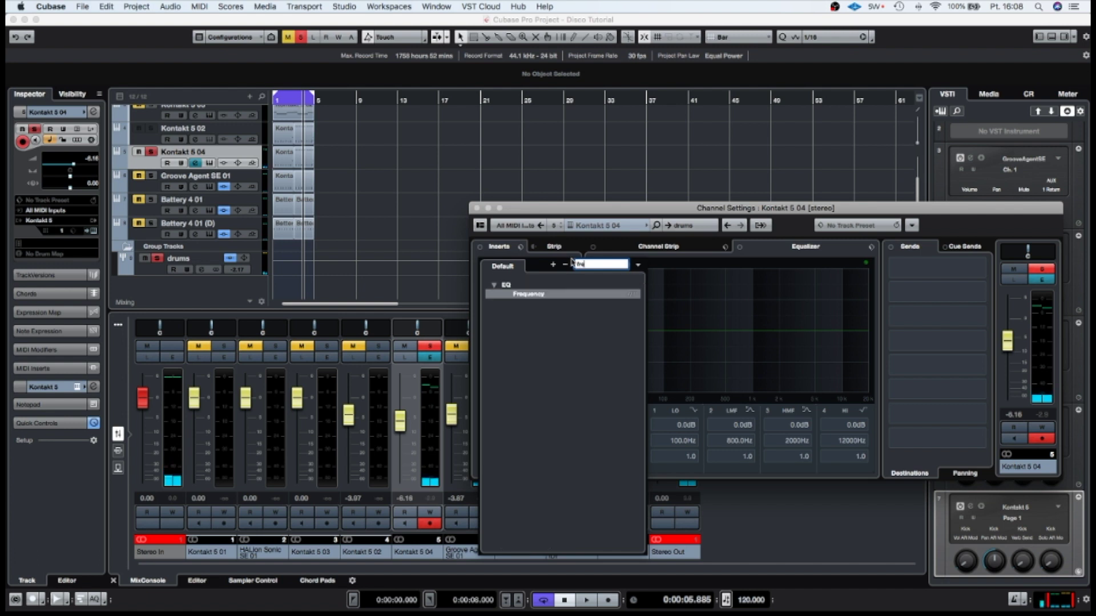
{"action": "left_click", "coordinate": [536, 296]}
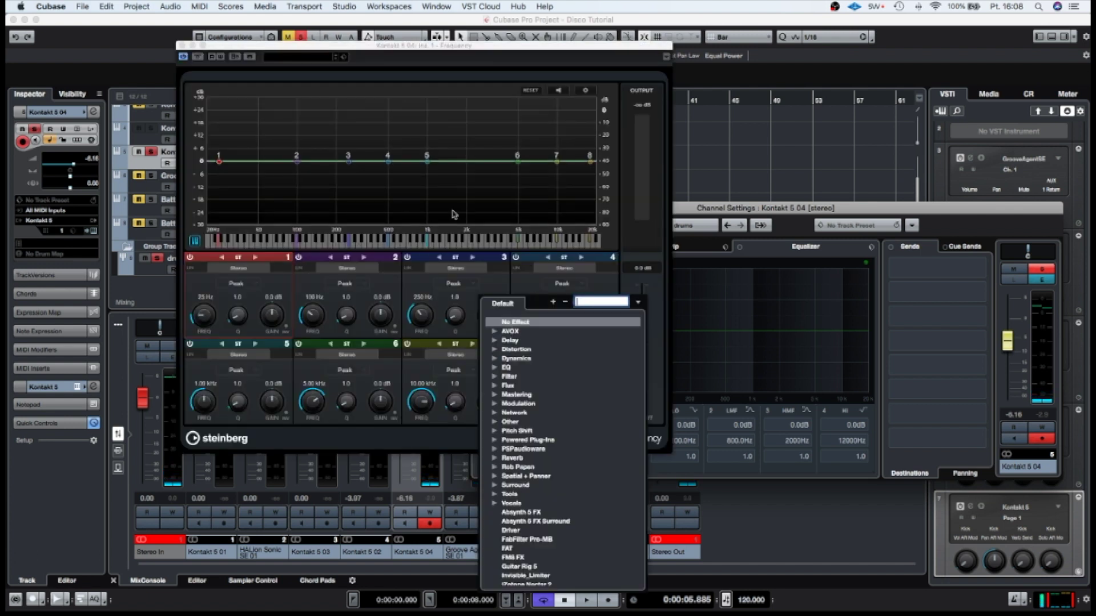
{"action": "left_click", "coordinate": [445, 49]}
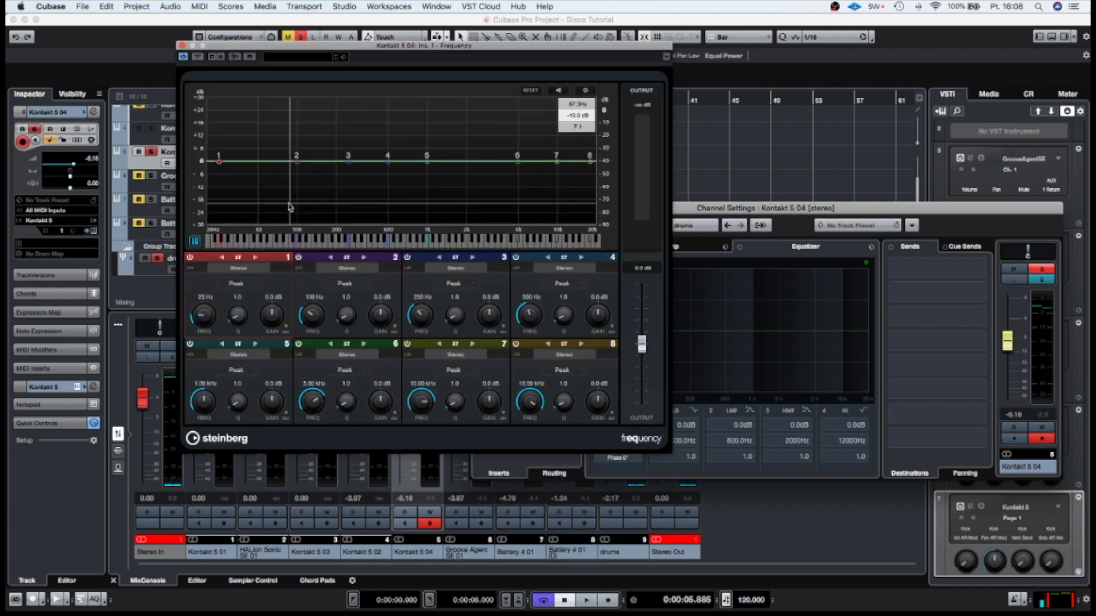
Set band 1 of Kontakt 5 04's Frequency EQ to a Cut 48 low cut at 97 Hz during playback, and unsolo the track.
{"action": "left_click", "coordinate": [256, 285]}
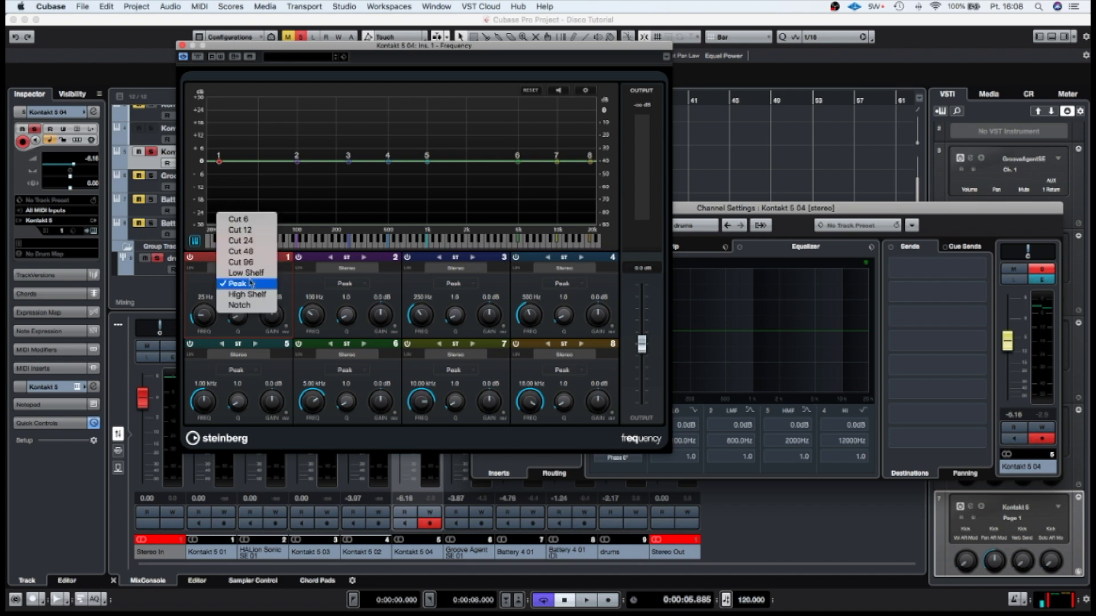
{"action": "left_click", "coordinate": [247, 266]}
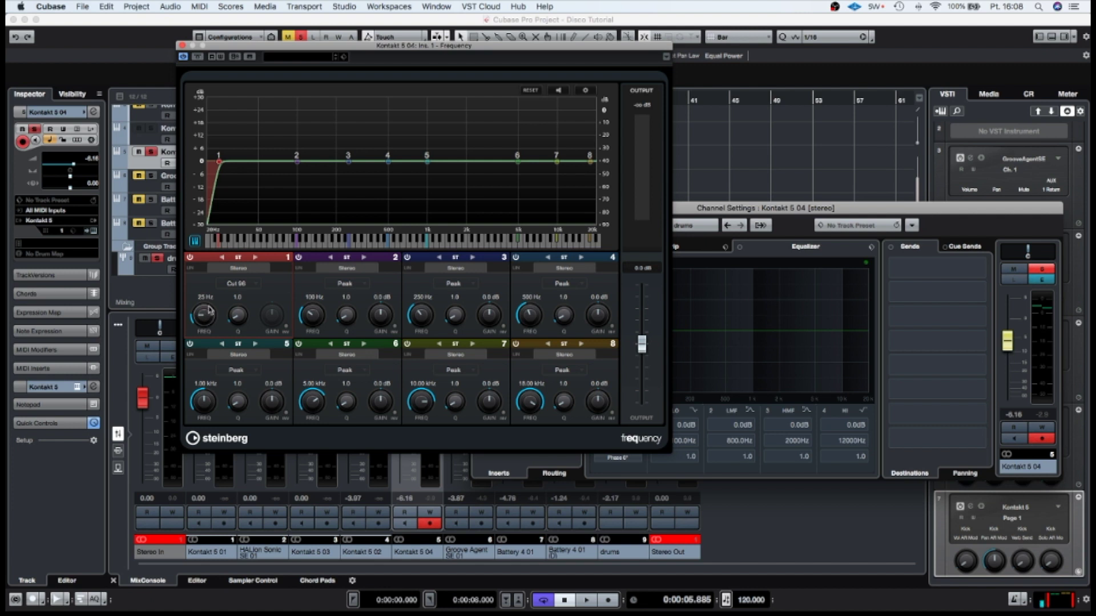
{"action": "left_click", "coordinate": [238, 284]}
{"action": "left_click", "coordinate": [236, 274]}
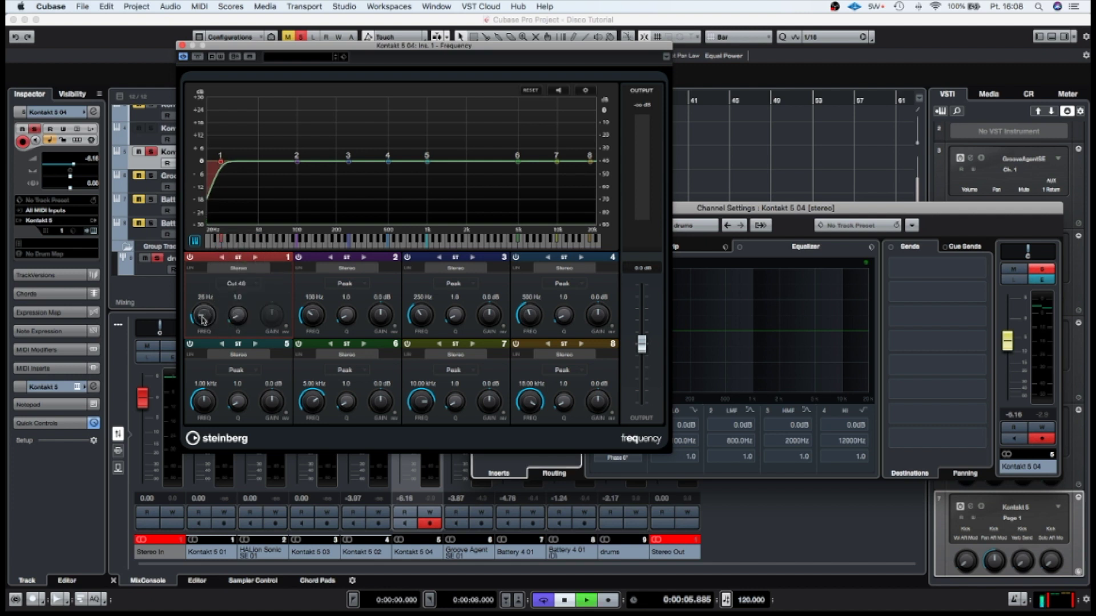
{"action": "left_click_drag", "start_coordinate": [203, 319], "coordinate": [204, 308]}
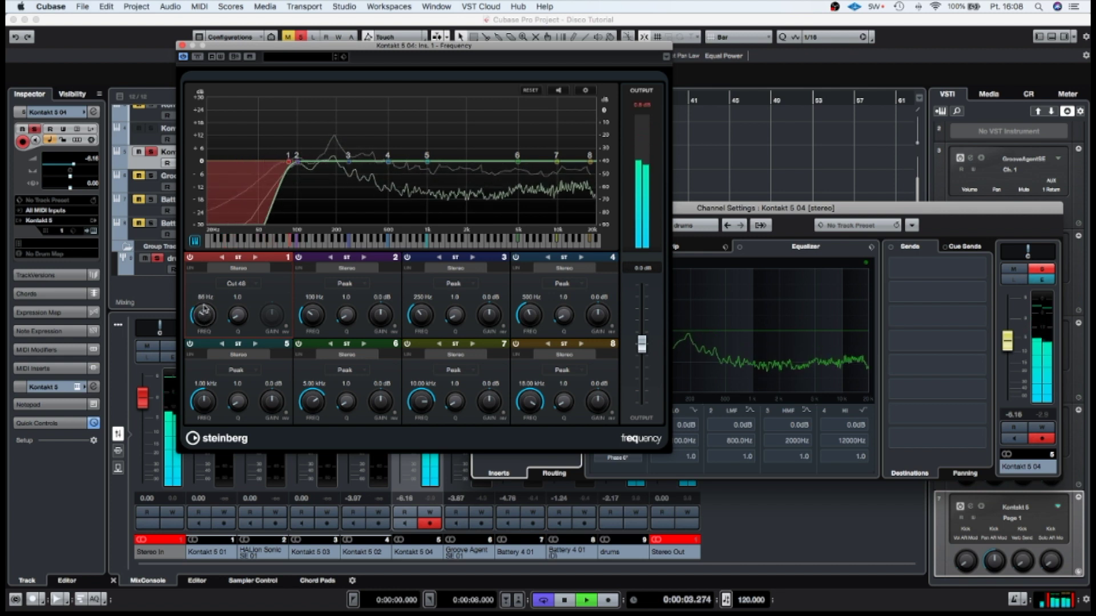
{"action": "left_click", "coordinate": [251, 284]}
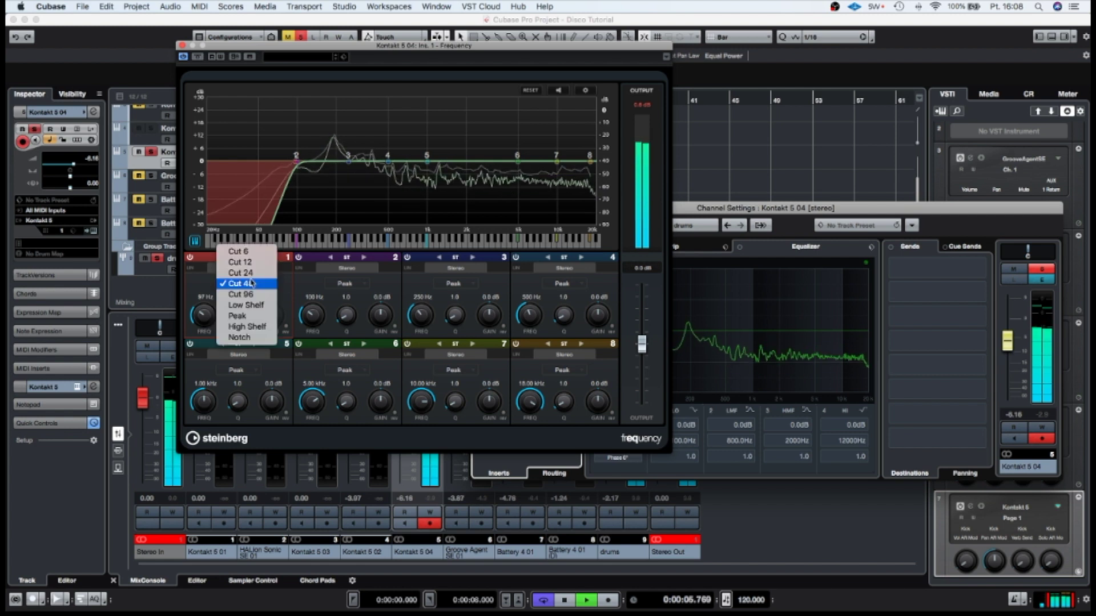
{"action": "left_click", "coordinate": [151, 153]}
{"action": "left_click", "coordinate": [151, 153]}
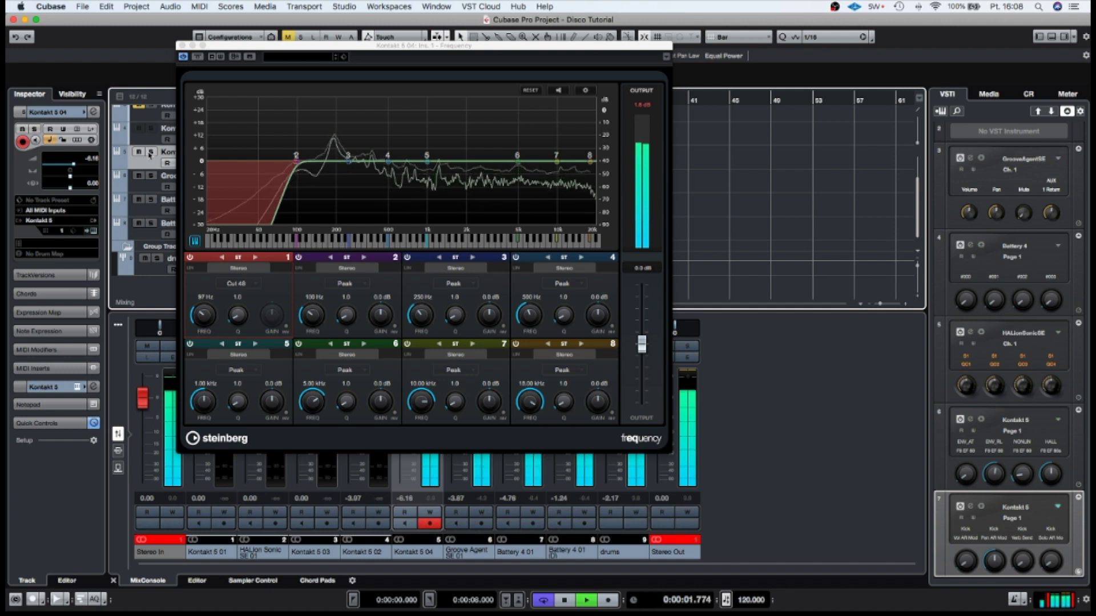
Make band 8 of the Kontakt 5 04 EQ a High Shelf boosting about 2.1 dB at about 2.78 kHz, and close the plug-in.
{"action": "left_click", "coordinate": [574, 374]}
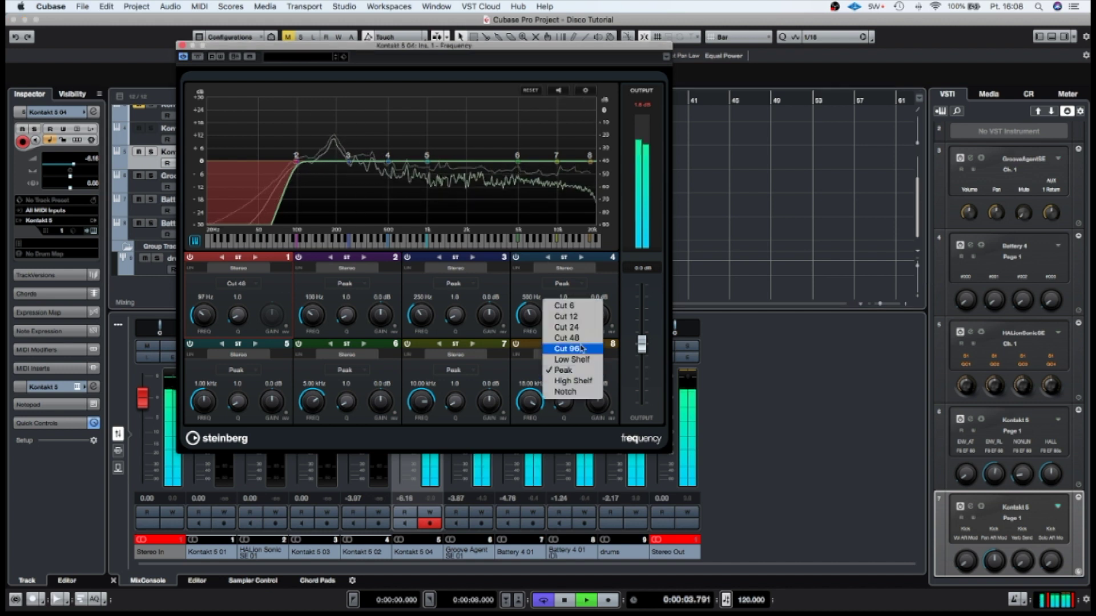
{"action": "left_click", "coordinate": [574, 381]}
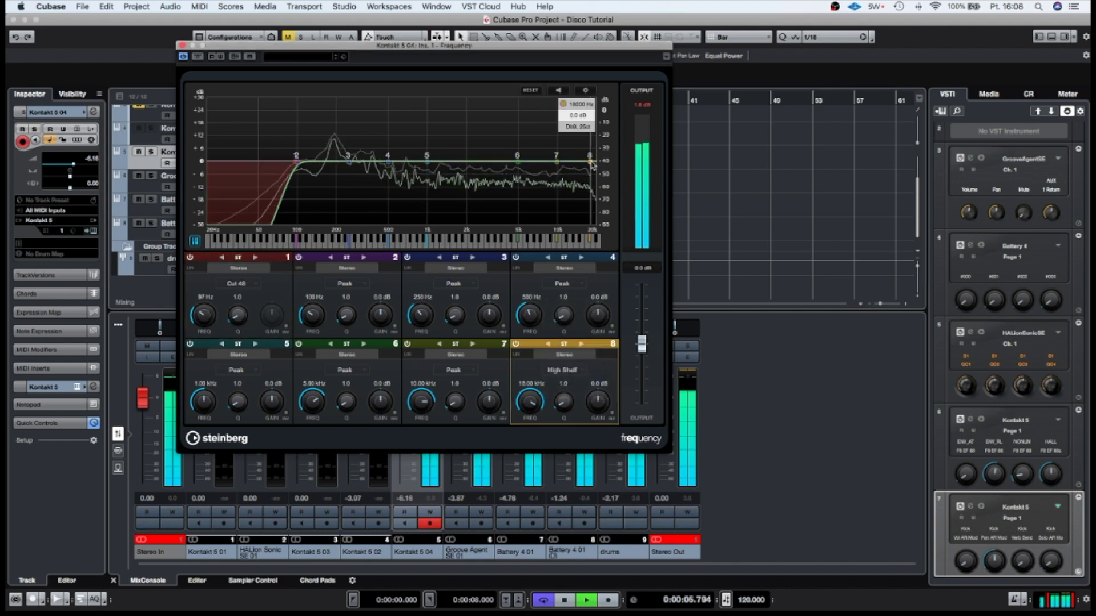
{"action": "left_click_drag", "start_coordinate": [497, 152], "coordinate": [501, 160]}
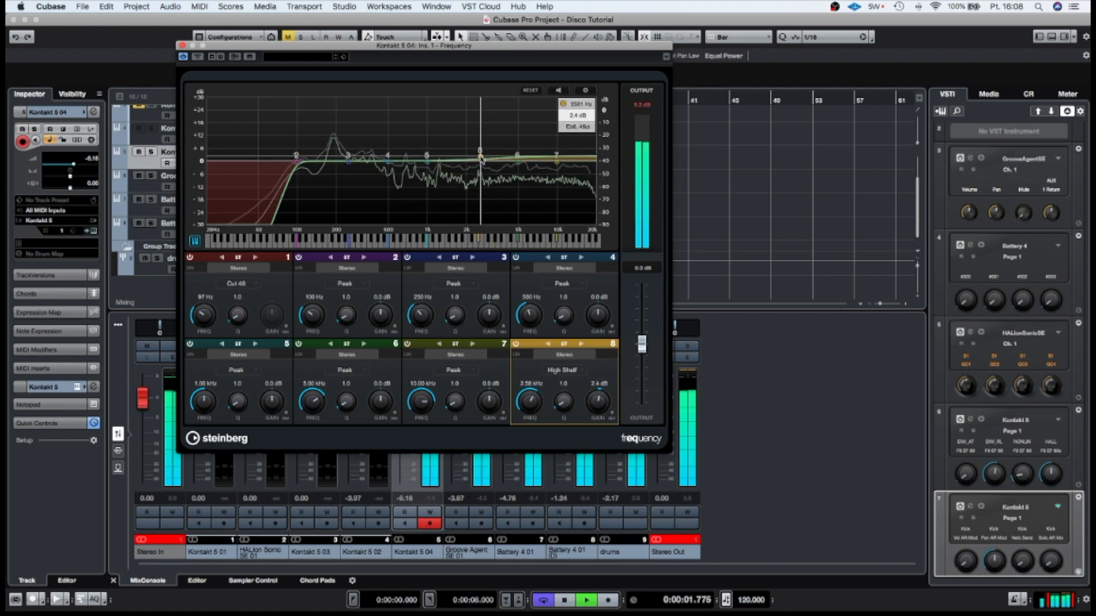
{"action": "left_click_drag", "start_coordinate": [486, 160], "coordinate": [484, 157]}
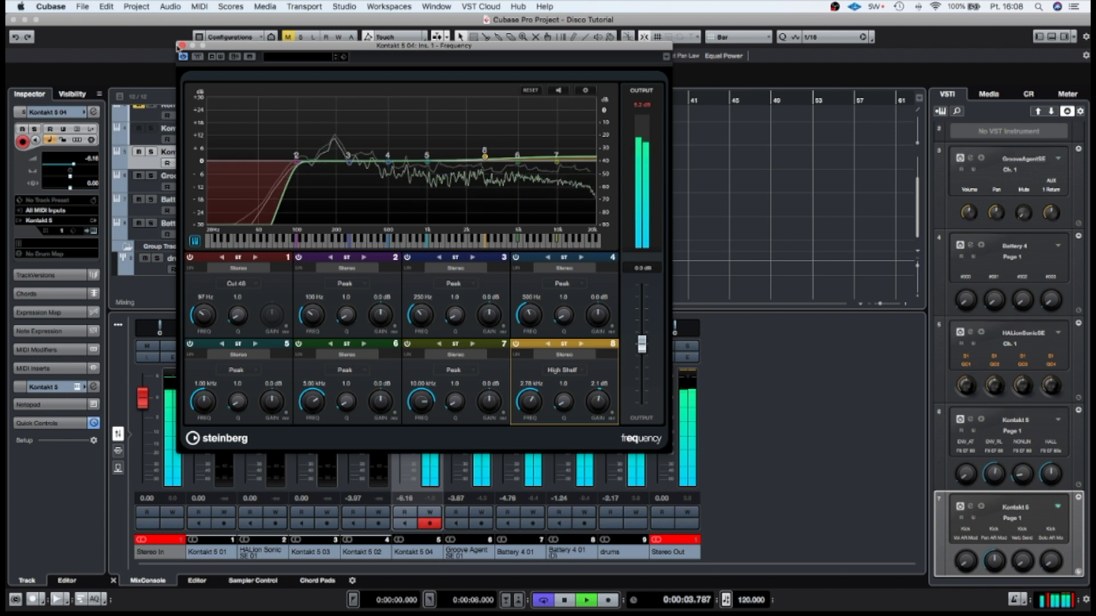
{"action": "left_click", "coordinate": [182, 45]}
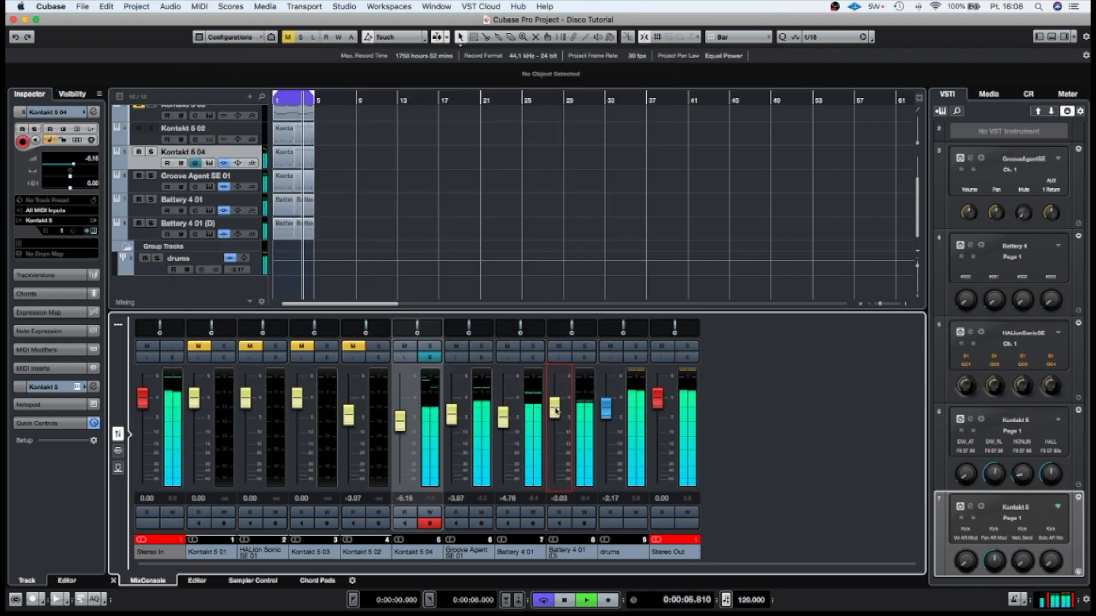
Stop playback and pull the Battery 4 01, Battery 4 01 (D) and Kontakt 5 04 faders all the way down.
{"action": "key", "text": "space"}
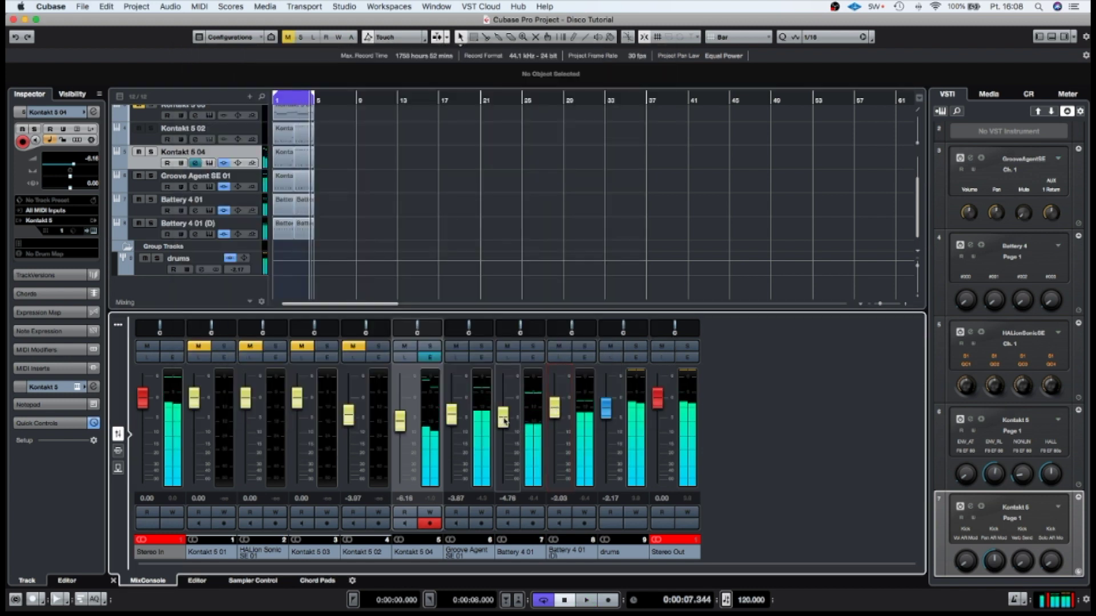
{"action": "left_click_drag", "start_coordinate": [505, 421], "coordinate": [504, 479]}
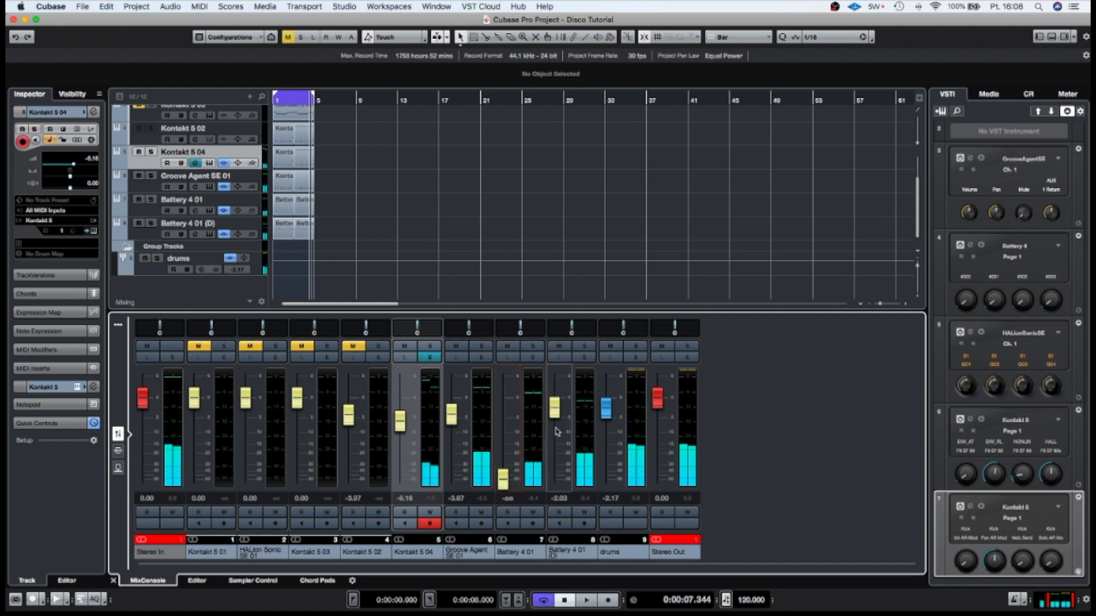
{"action": "left_click_drag", "start_coordinate": [555, 408], "coordinate": [555, 480]}
{"action": "left_click_drag", "start_coordinate": [400, 421], "coordinate": [401, 479]}
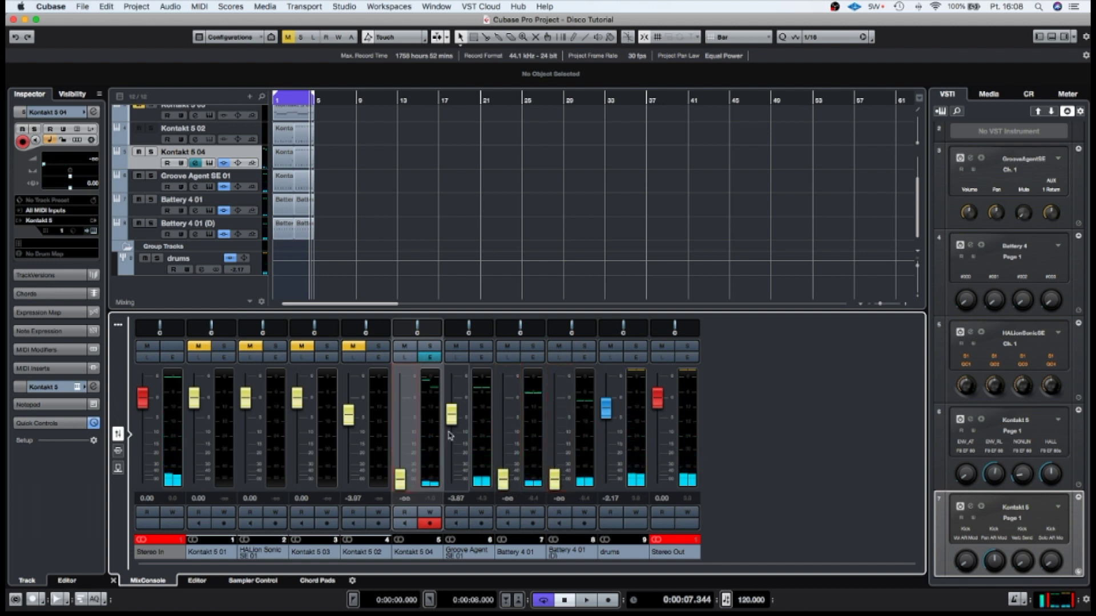
Rebalance the drums during playback: Groove Agent SE 01 at -3.87 dB, Kontakt 5 04 at -8.50, Battery 4 01 at -6.84, Battery 4 01 (D) at -4.04.
{"action": "key", "text": "space"}
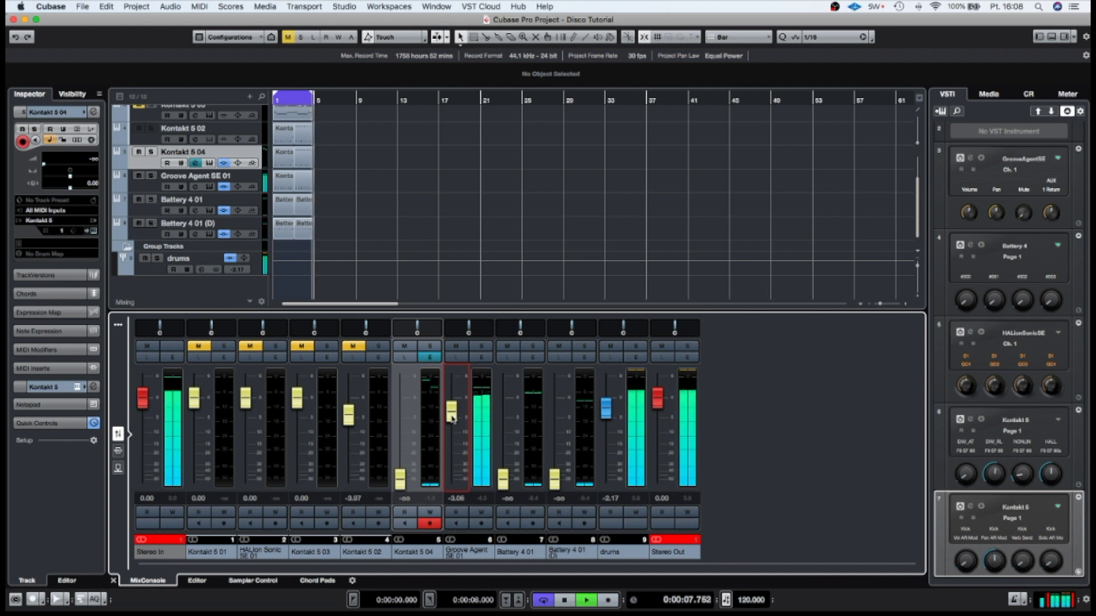
{"action": "left_click_drag", "start_coordinate": [451, 419], "coordinate": [451, 419]}
{"action": "left_click_drag", "start_coordinate": [401, 480], "coordinate": [404, 435]}
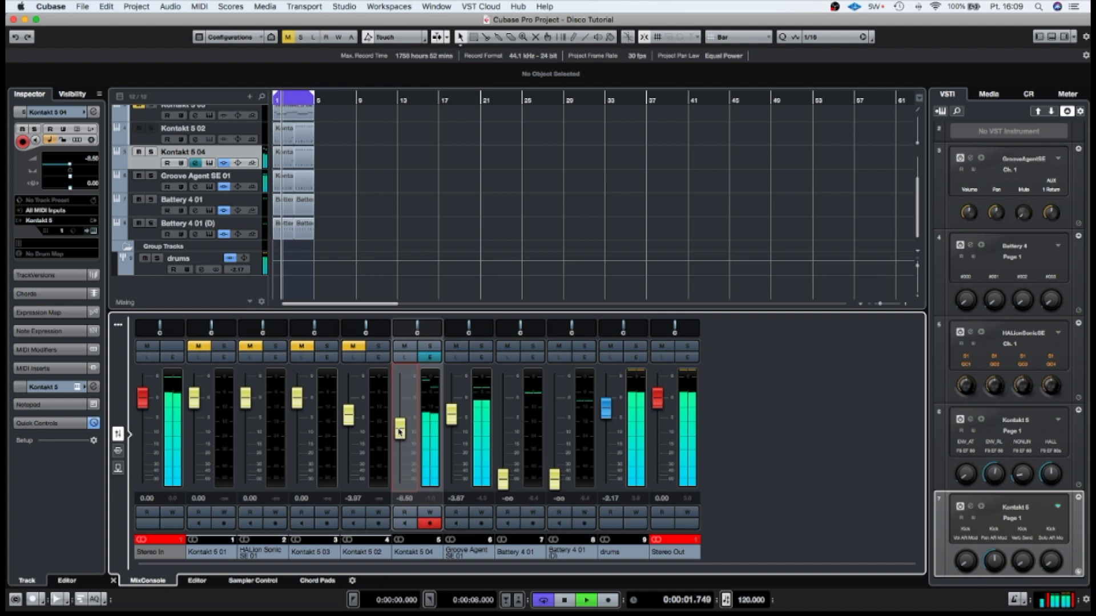
{"action": "left_click_drag", "start_coordinate": [503, 478], "coordinate": [506, 433]}
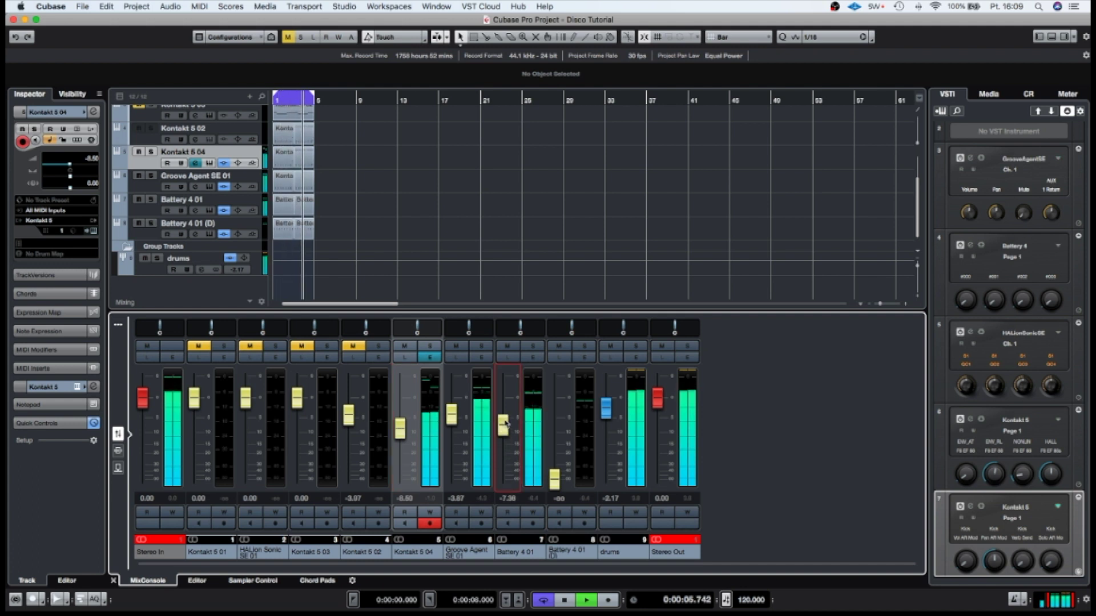
{"action": "left_click_drag", "start_coordinate": [554, 478], "coordinate": [559, 423]}
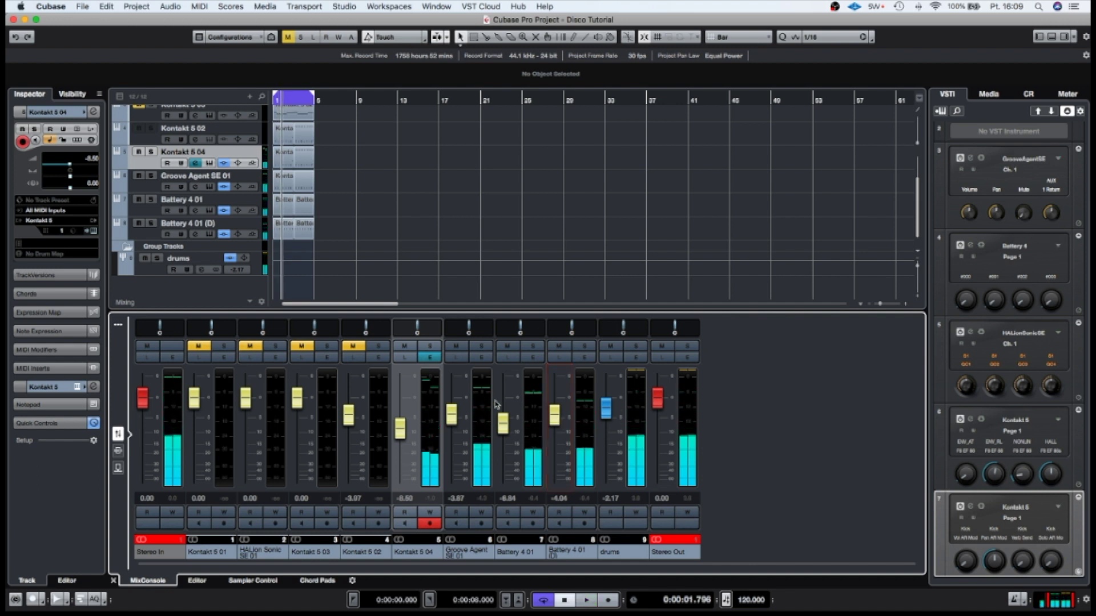
Unmute and select Kontakt 5 03, start playback, and lower its fader to -10.3 dB against the drums.
{"action": "scroll", "coordinate": [294, 269], "scroll_direction": "up", "scroll_amount": 3}
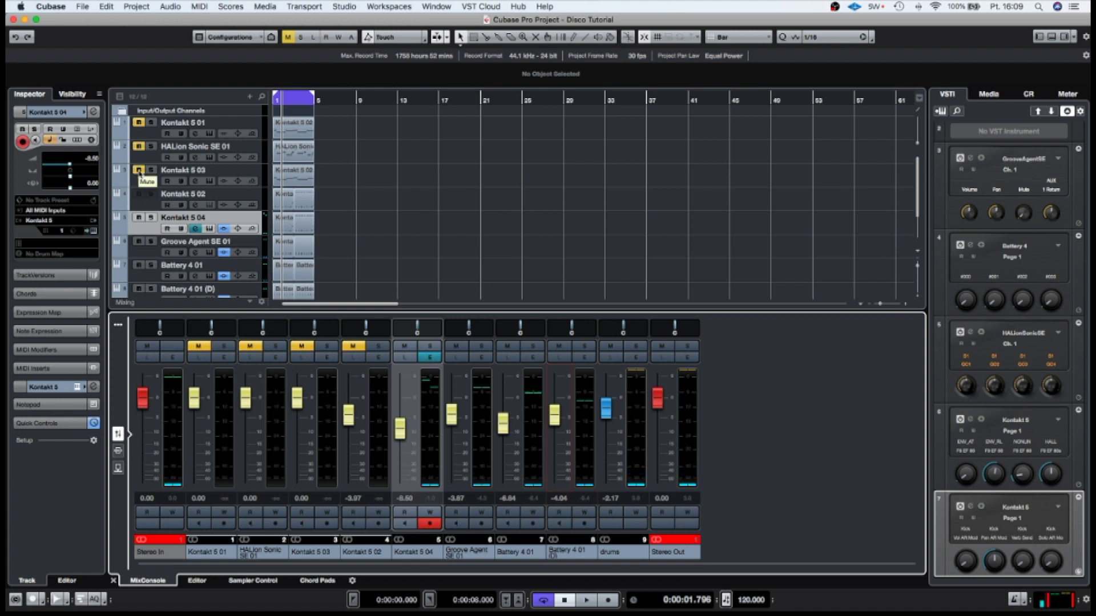
{"action": "left_click", "coordinate": [139, 171]}
{"action": "left_click", "coordinate": [148, 184]}
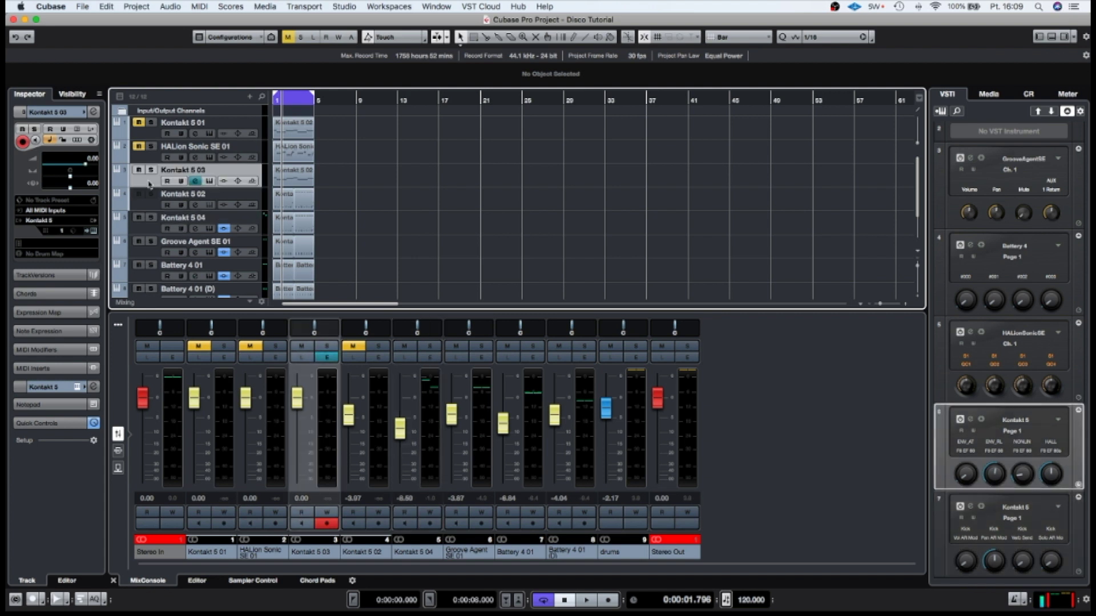
{"action": "key", "text": "space"}
{"action": "left_click_drag", "start_coordinate": [298, 401], "coordinate": [297, 433]}
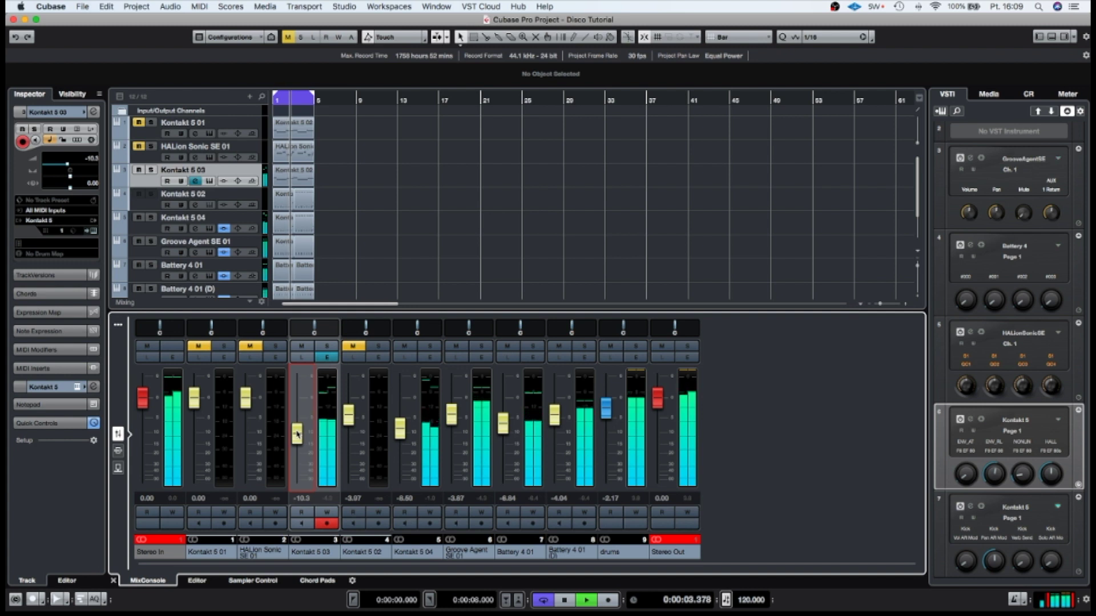
Stop playback and lower the Kontakt 5 03 fader to -11.7 dB.
{"action": "key", "text": "space"}
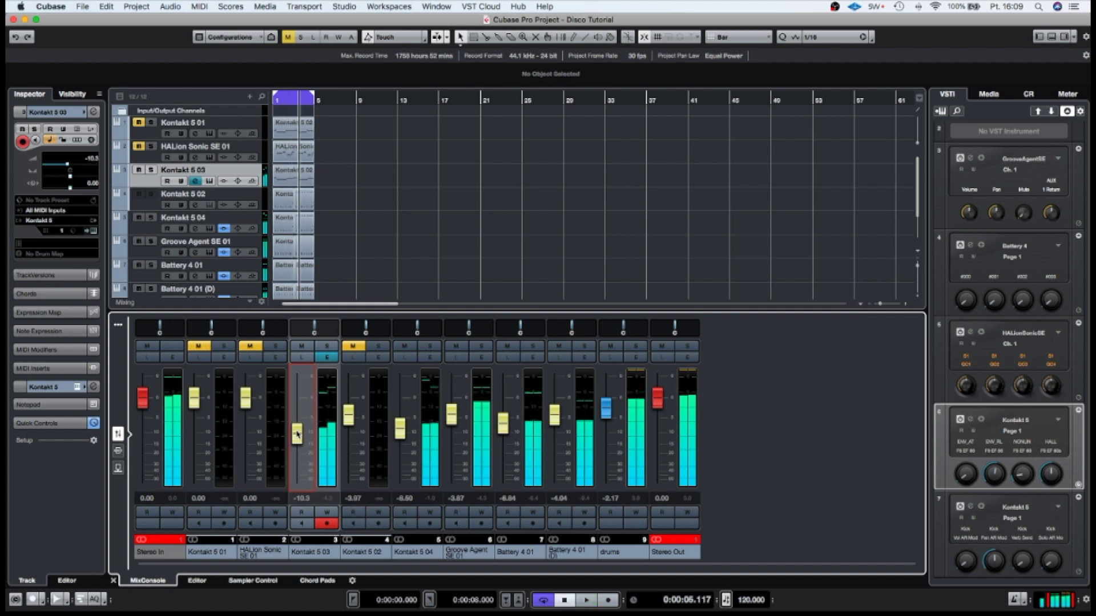
{"action": "left_click_drag", "start_coordinate": [297, 439], "coordinate": [297, 442]}
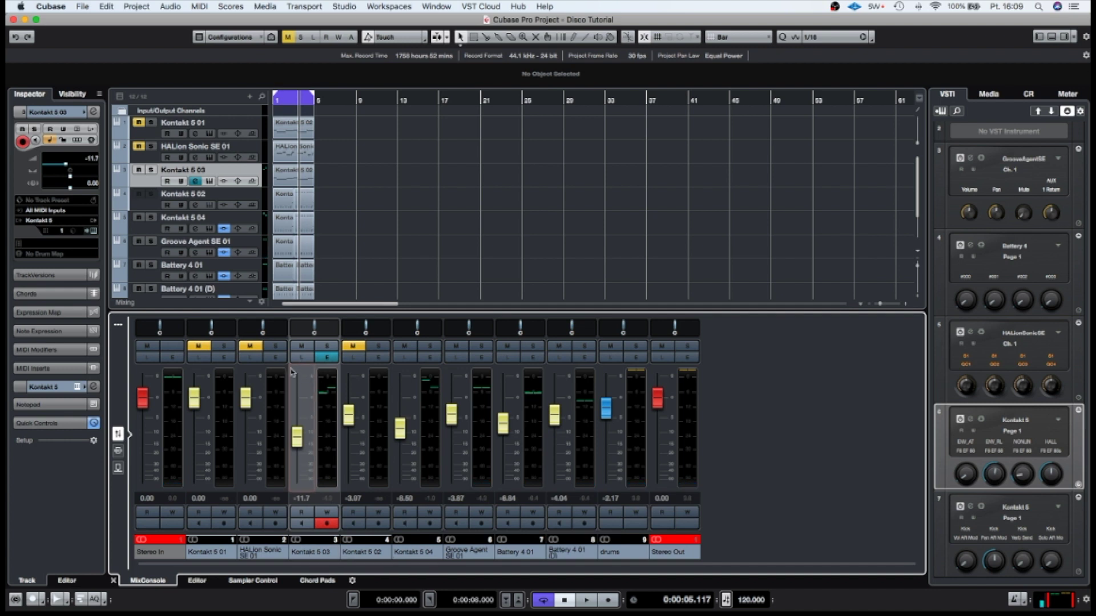
Add one instrument track using Kontakt 5, routed to Stereo Out.
{"action": "scroll", "coordinate": [366, 198], "scroll_direction": "down", "scroll_amount": 3}
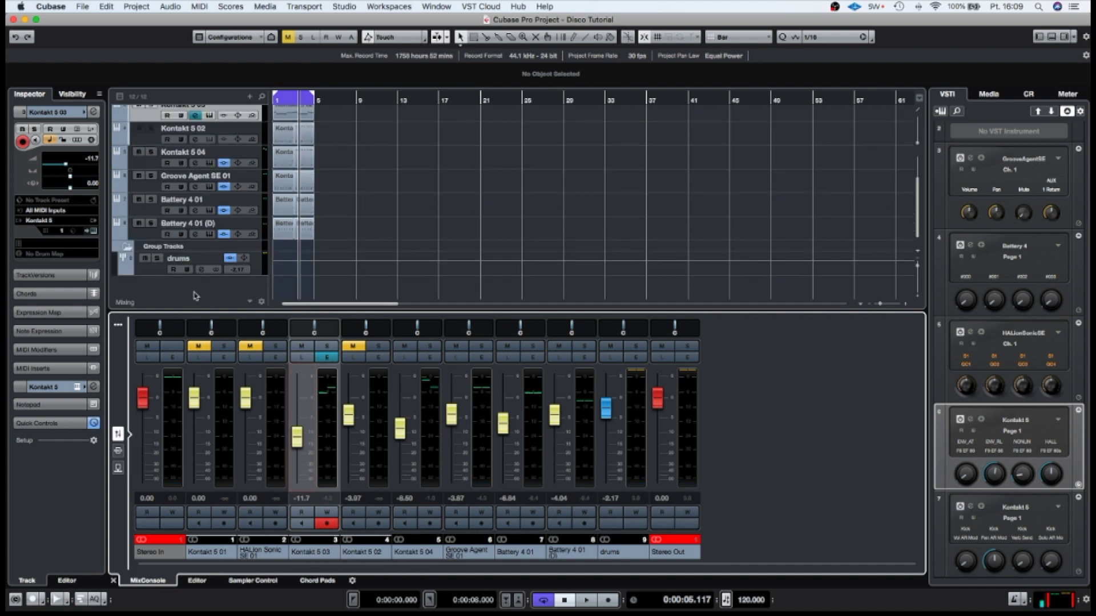
{"action": "right_click", "coordinate": [211, 286]}
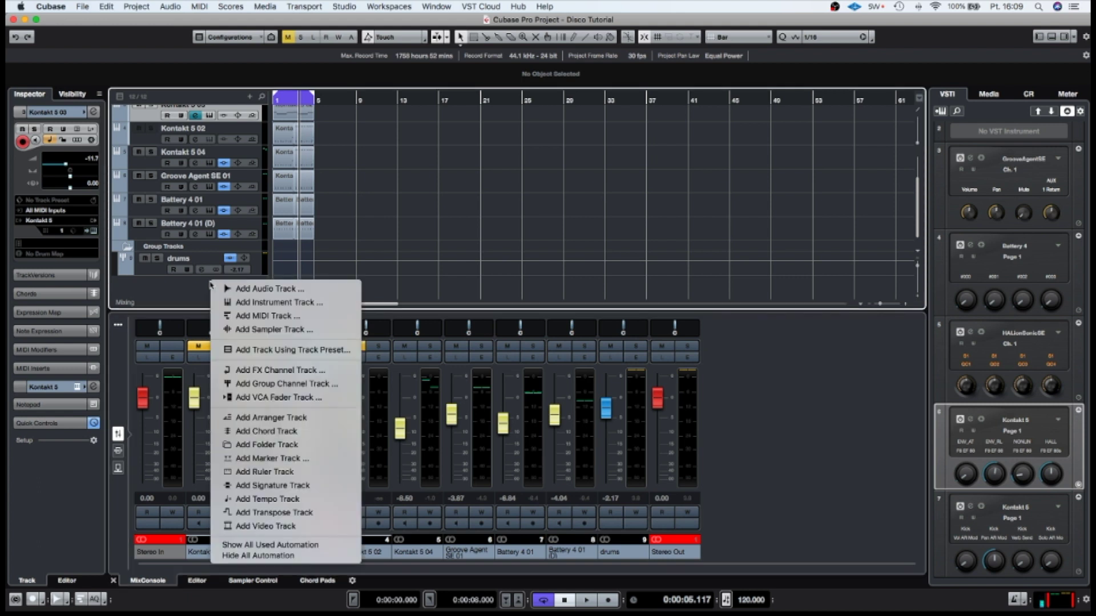
{"action": "left_click", "coordinate": [242, 303]}
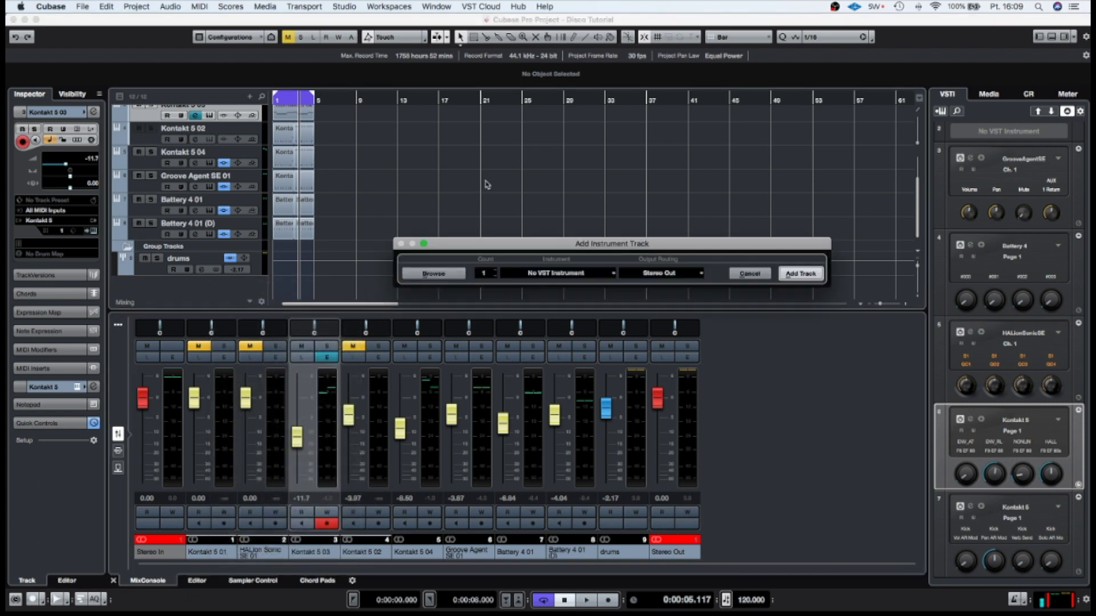
{"action": "left_click", "coordinate": [547, 273]}
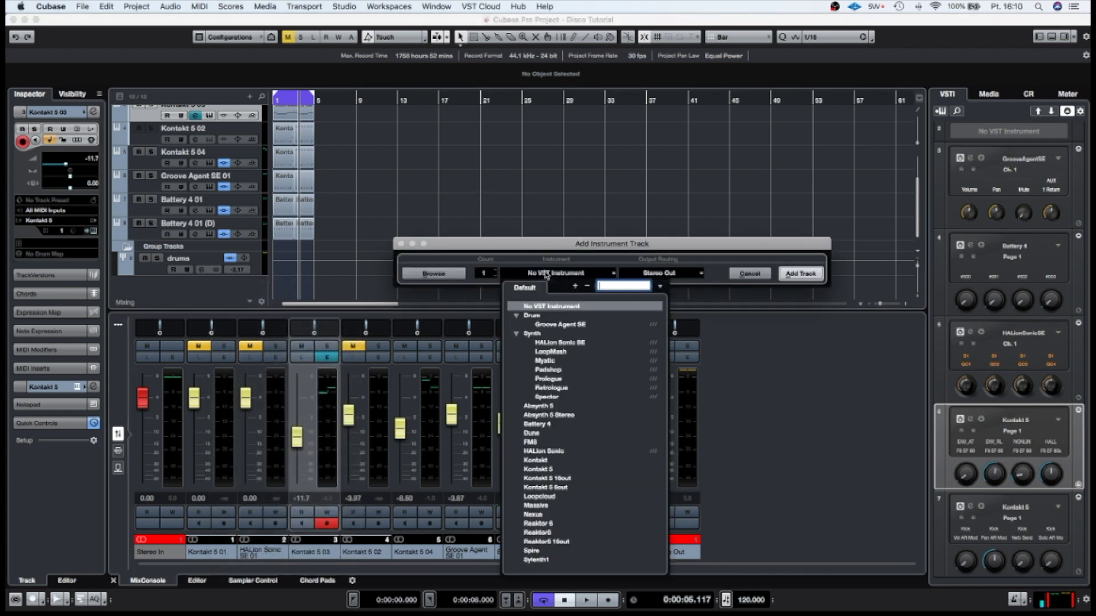
{"action": "left_click", "coordinate": [538, 470]}
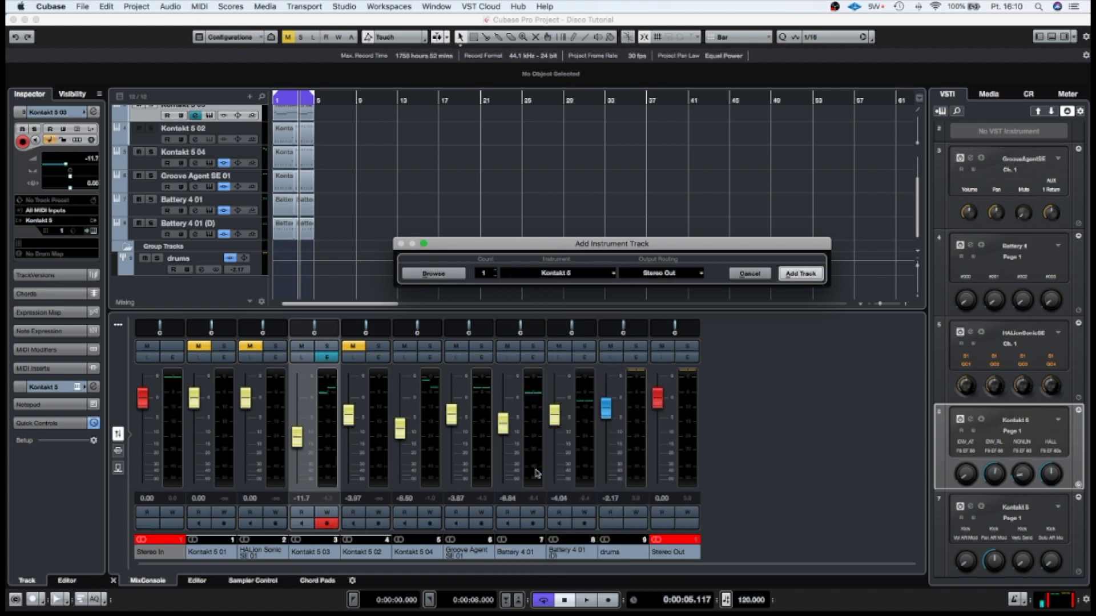
{"action": "left_click", "coordinate": [800, 274]}
Load the Scarbee MM-Bass instrument from the library and move the Kontakt window clear of the tracks.
{"action": "scroll", "coordinate": [387, 366], "scroll_direction": "down", "scroll_amount": 3}
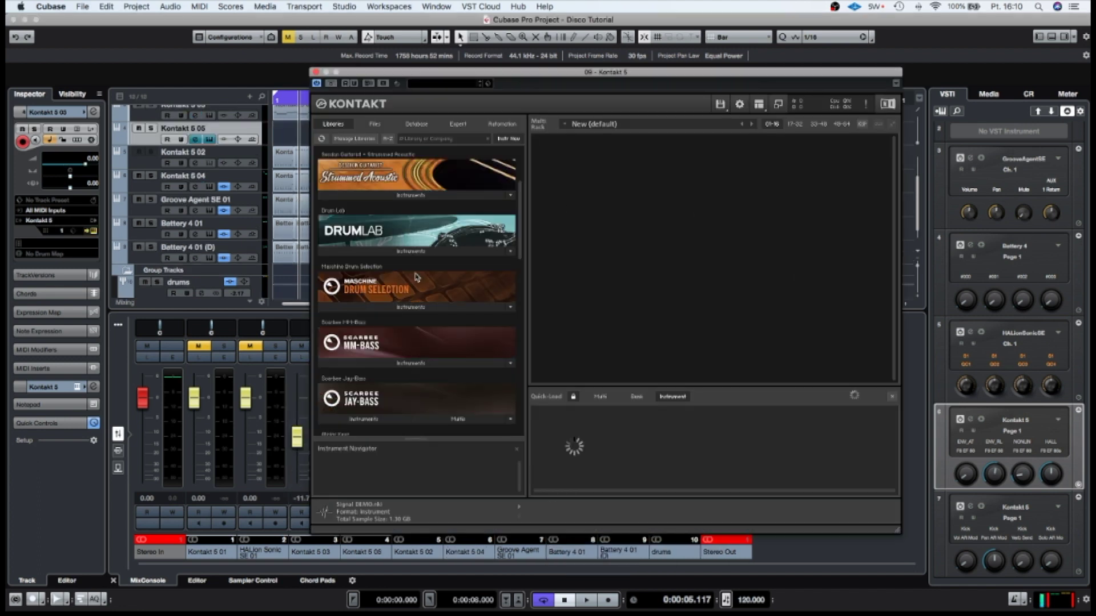
{"action": "left_click", "coordinate": [388, 364]}
{"action": "double_click", "coordinate": [382, 377]}
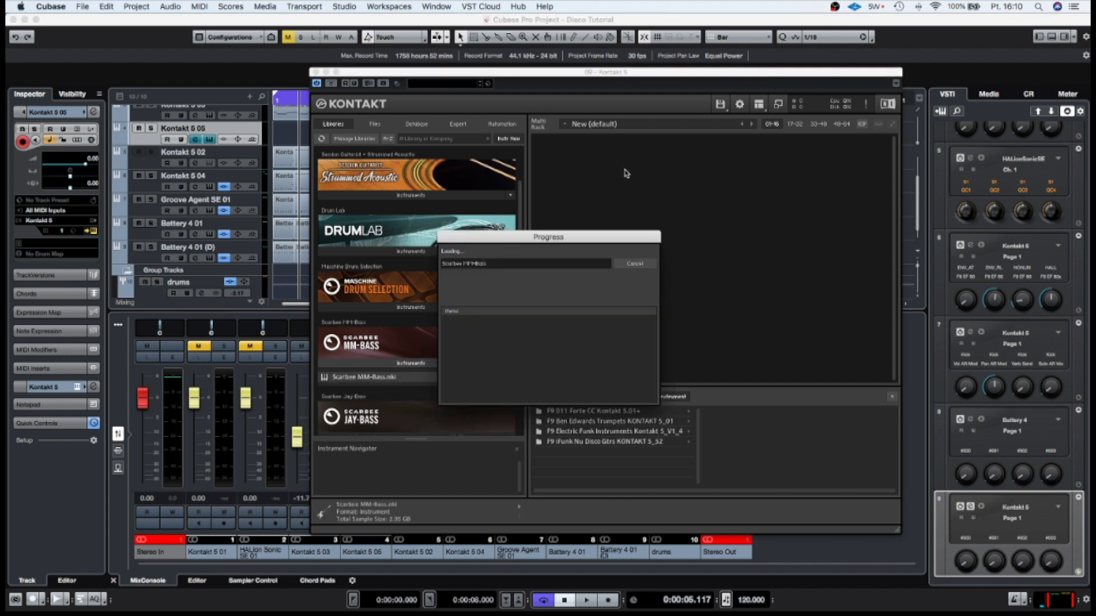
{"action": "left_click_drag", "start_coordinate": [616, 75], "coordinate": [703, 82]}
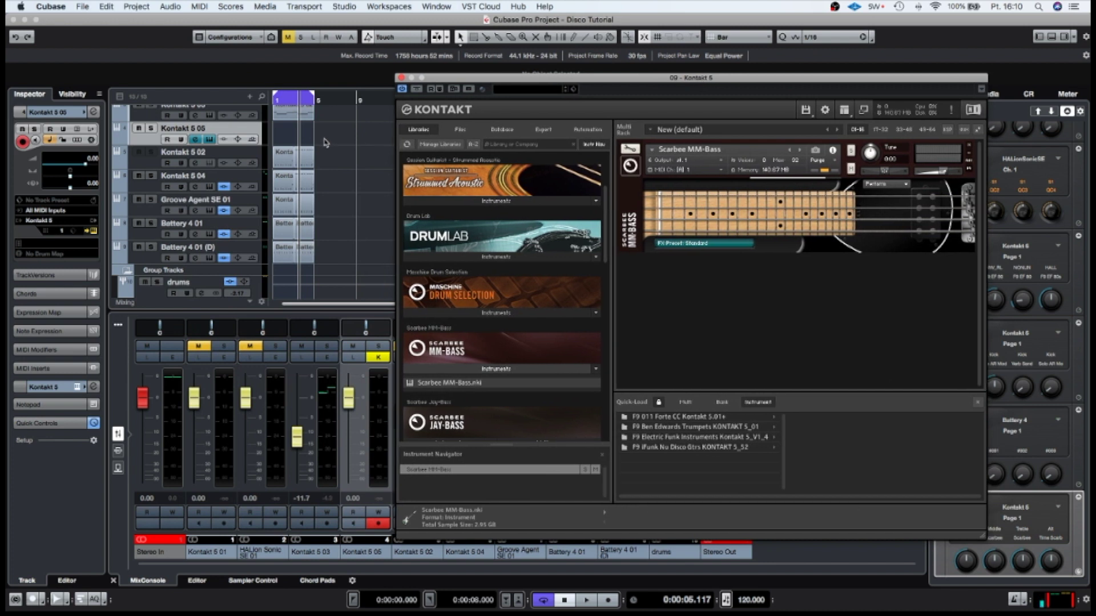
Examine the notes of the Kontakt 5 03 part in the key editor and audition matching pitches with the bass sound.
{"action": "scroll", "coordinate": [325, 142], "scroll_direction": "up", "scroll_amount": 2}
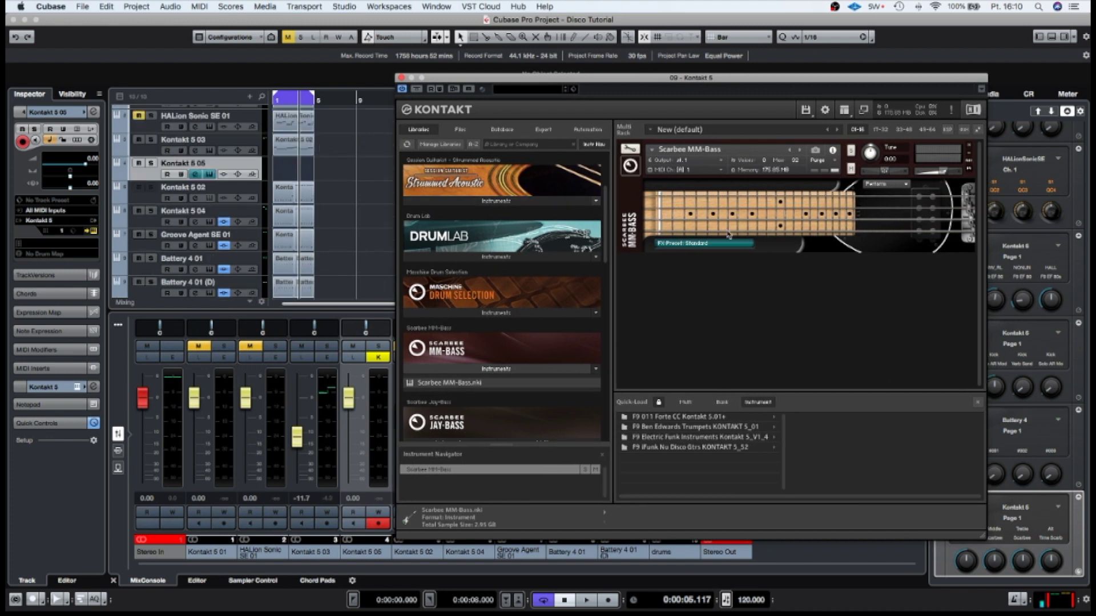
{"action": "left_click", "coordinate": [291, 148]}
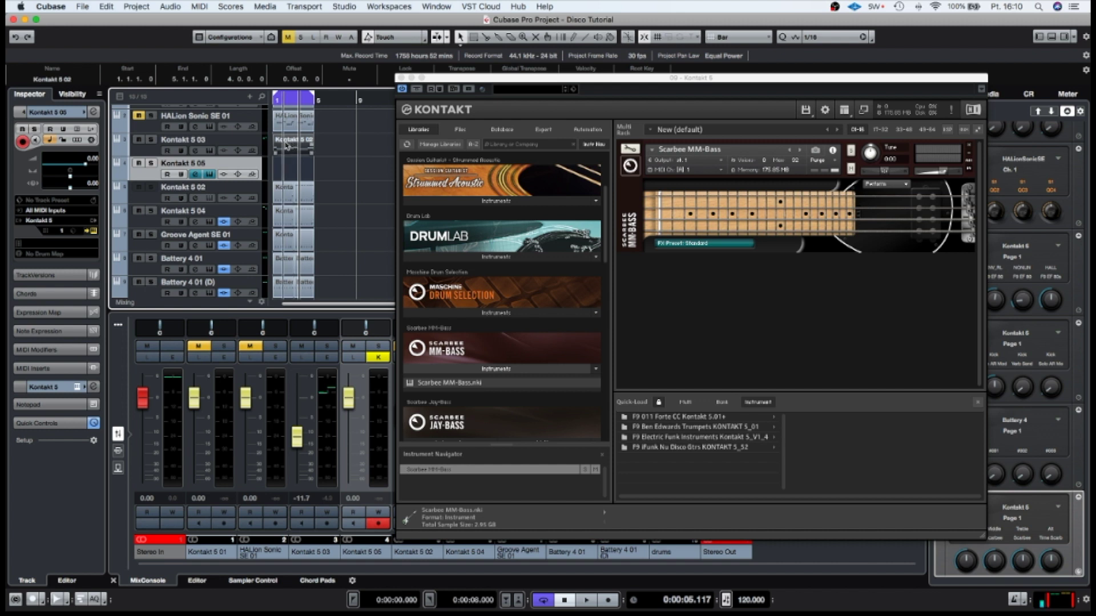
{"action": "left_click", "coordinate": [197, 581]}
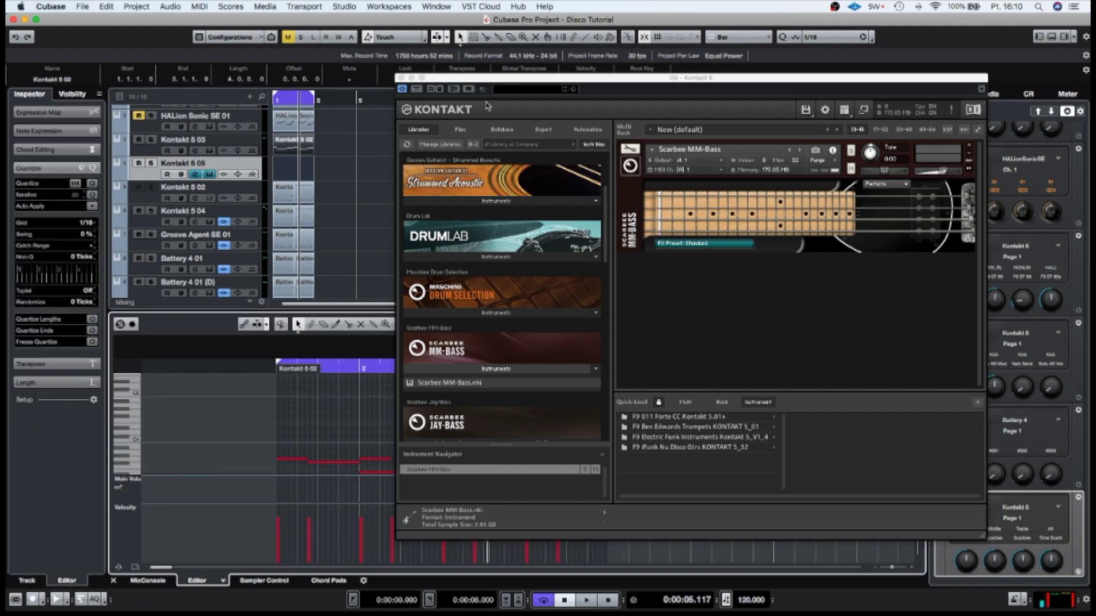
{"action": "left_click_drag", "start_coordinate": [496, 79], "coordinate": [695, 60]}
{"action": "scroll", "coordinate": [382, 411], "scroll_direction": "down", "scroll_amount": 5}
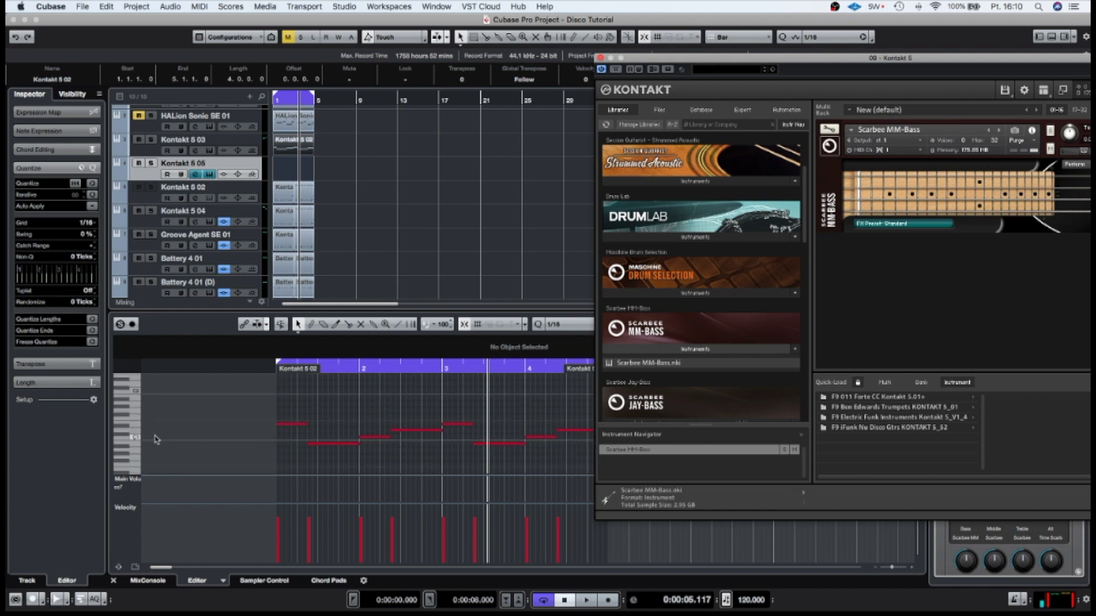
{"action": "left_click", "coordinate": [135, 426]}
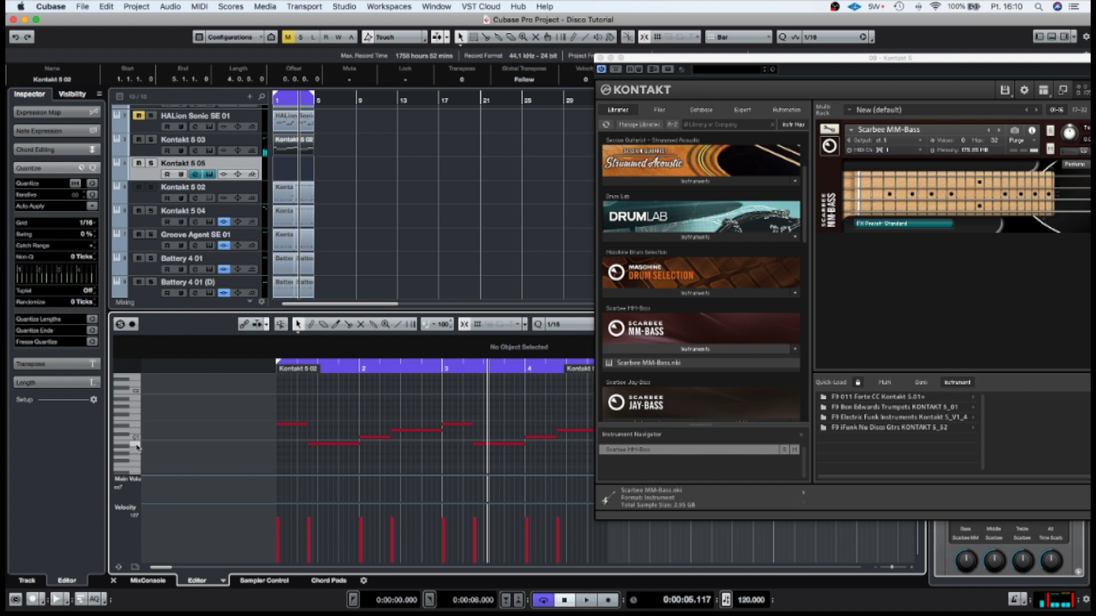
{"action": "left_click_drag", "start_coordinate": [137, 445], "coordinate": [133, 396]}
Draw an empty four-bar MIDI part at bar 1 on the Kontakt 5 05 track and return to the selection tool.
{"action": "left_click", "coordinate": [145, 176]}
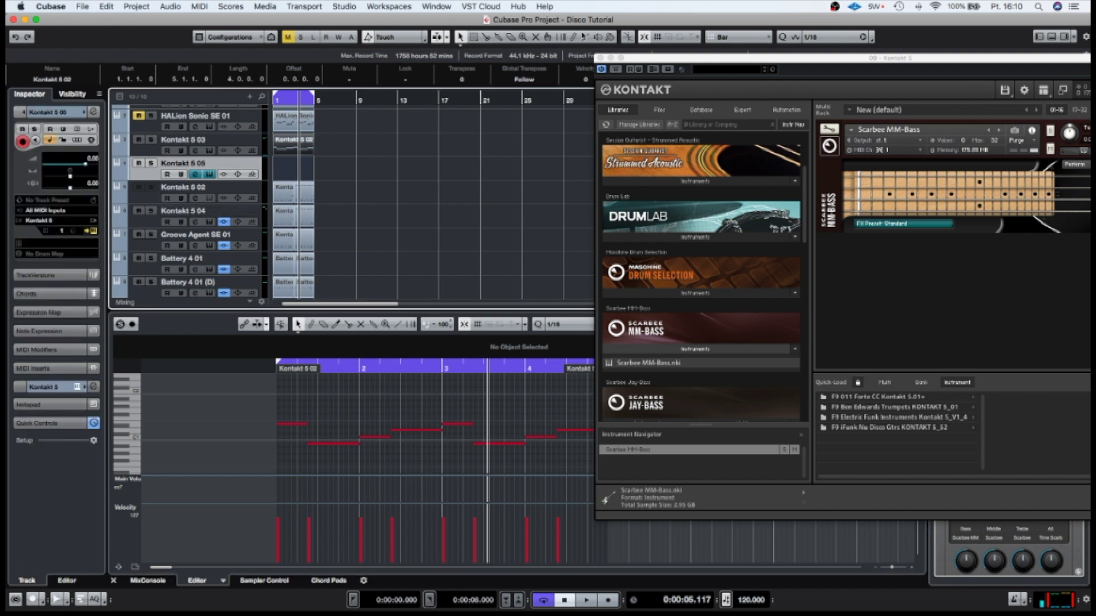
{"action": "left_click", "coordinate": [575, 38]}
{"action": "left_click_drag", "start_coordinate": [278, 165], "coordinate": [313, 164]}
{"action": "key", "text": "1"}
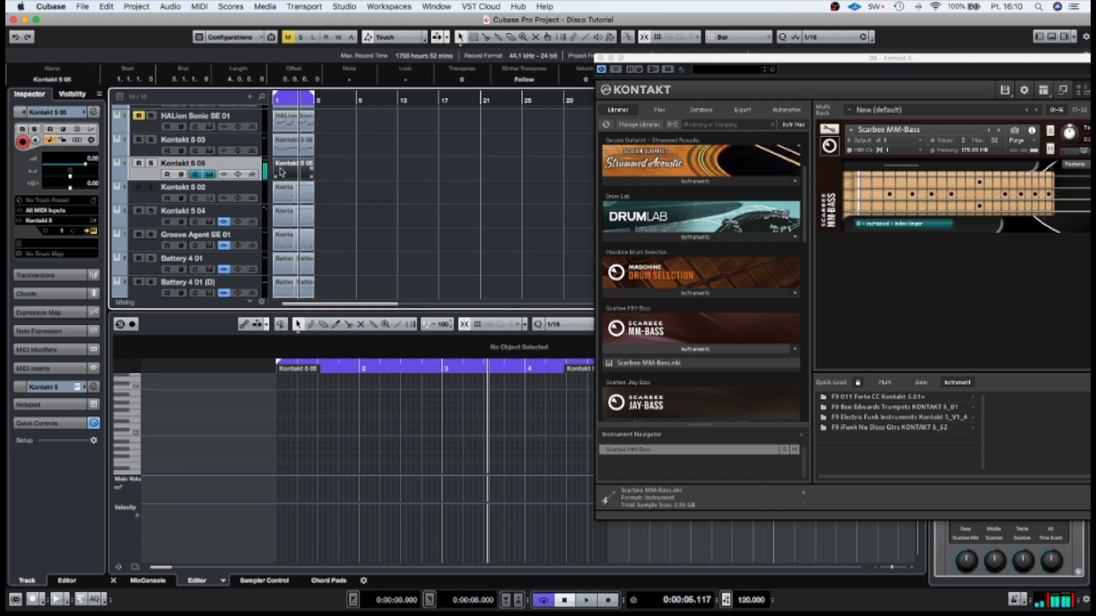
Enter the opening bass notes in the Kontakt 5 05 part, following the Kontakt 5 03 part and checking them by playback.
{"action": "left_click", "coordinate": [291, 150]}
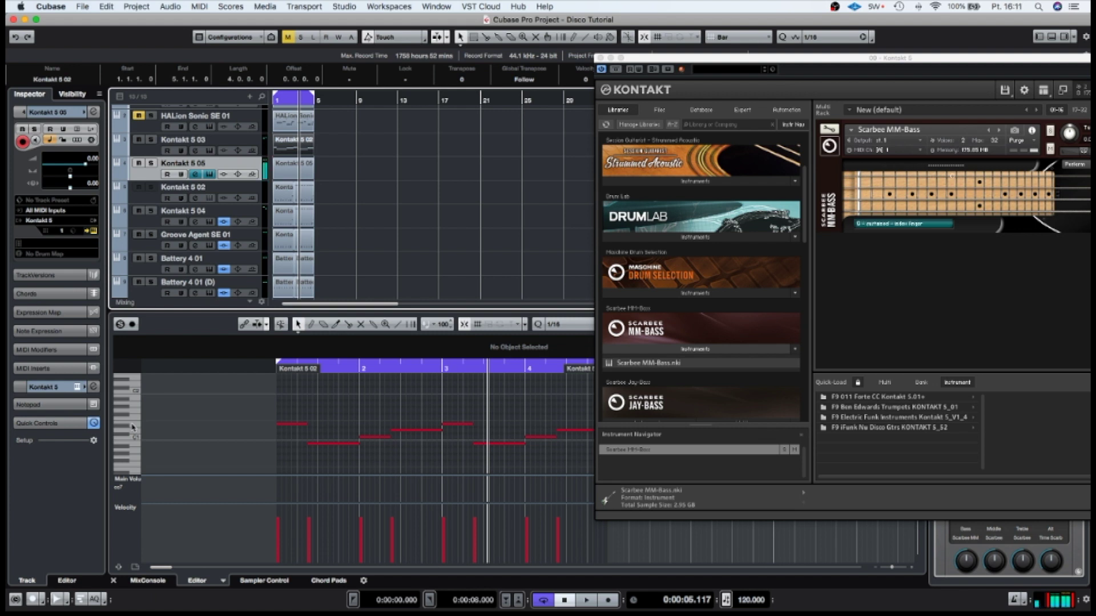
{"action": "double_click", "coordinate": [290, 169]}
{"action": "scroll", "coordinate": [191, 399], "scroll_direction": "up", "scroll_amount": 4}
{"action": "mouse_move", "coordinate": [278, 417]}
{"action": "left_mouse_down"}
{"action": "mouse_move", "coordinate": [317, 414]}
{"action": "mouse_move", "coordinate": [279, 390]}
{"action": "mouse_move", "coordinate": [358, 408]}
{"action": "mouse_move", "coordinate": [350, 399]}
{"action": "left_mouse_up"}
{"action": "key", "text": "space"}
{"action": "double_click", "coordinate": [298, 417]}
{"action": "key", "text": "space"}
{"action": "key", "text": "space"}
{"action": "double_click", "coordinate": [312, 418]}
{"action": "double_click", "coordinate": [317, 431]}
{"action": "key", "text": "space"}
Add further short notes to the opening bass phrase, auditioning them and comparing the part with the Kontakt 5 03 notes.
{"action": "scroll", "coordinate": [317, 432], "scroll_direction": "down", "scroll_amount": 2}
{"action": "key", "text": "space"}
{"action": "double_click", "coordinate": [327, 415]}
{"action": "key", "text": "space"}
{"action": "key", "text": "space"}
{"action": "double_click", "coordinate": [343, 415]}
{"action": "key", "text": "comma"}
{"action": "key", "text": "space"}
{"action": "key", "text": "space"}
{"action": "left_click", "coordinate": [297, 146]}
{"action": "left_click", "coordinate": [297, 170]}
{"action": "left_click", "coordinate": [297, 146]}
{"action": "left_click", "coordinate": [296, 170]}
Copy the bass notes along the part to build a four-bar line with bars 3 and 4 following bars 1 and 2.
{"action": "left_click_drag", "start_coordinate": [360, 408], "coordinate": [398, 424], "text": "alt"}
{"action": "key", "text": "space"}
{"action": "key", "text": "space"}
{"action": "left_click_drag", "start_coordinate": [434, 381], "coordinate": [284, 440]}
{"action": "left_click_drag", "start_coordinate": [286, 394], "coordinate": [387, 415], "text": "alt"}
{"action": "key", "text": "space"}
{"action": "key", "text": "space"}
{"action": "key", "text": "space"}
{"action": "key", "text": "space"}
Adjust the A1 bass notes in bars 2 and 4, making the bar 4 note run from 4.2.4.0 to 4.3.3.0.
{"action": "left_click_drag", "start_coordinate": [399, 420], "coordinate": [410, 421]}
{"action": "key", "text": "space"}
{"action": "key", "text": "space"}
{"action": "left_click_drag", "start_coordinate": [547, 420], "coordinate": [542, 421]}
{"action": "key", "text": "space"}
{"action": "key", "text": "space"}
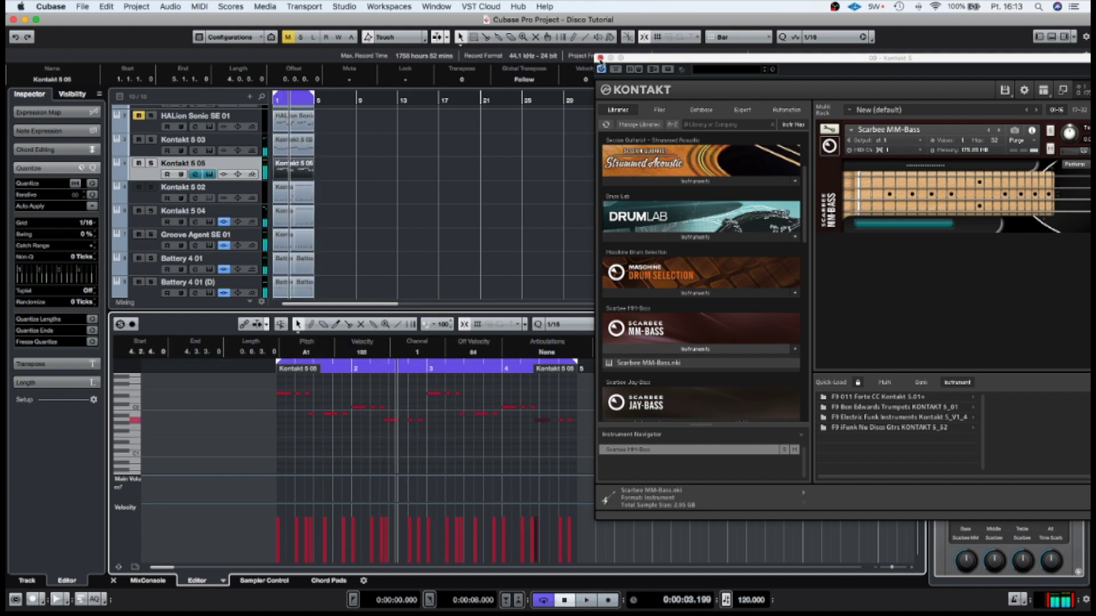
Close the Kontakt window, play the loop from bar 1 and solo Kontakt 5 05, stopping playback near the loop's end.
{"action": "left_click", "coordinate": [601, 58]}
{"action": "left_click", "coordinate": [275, 99]}
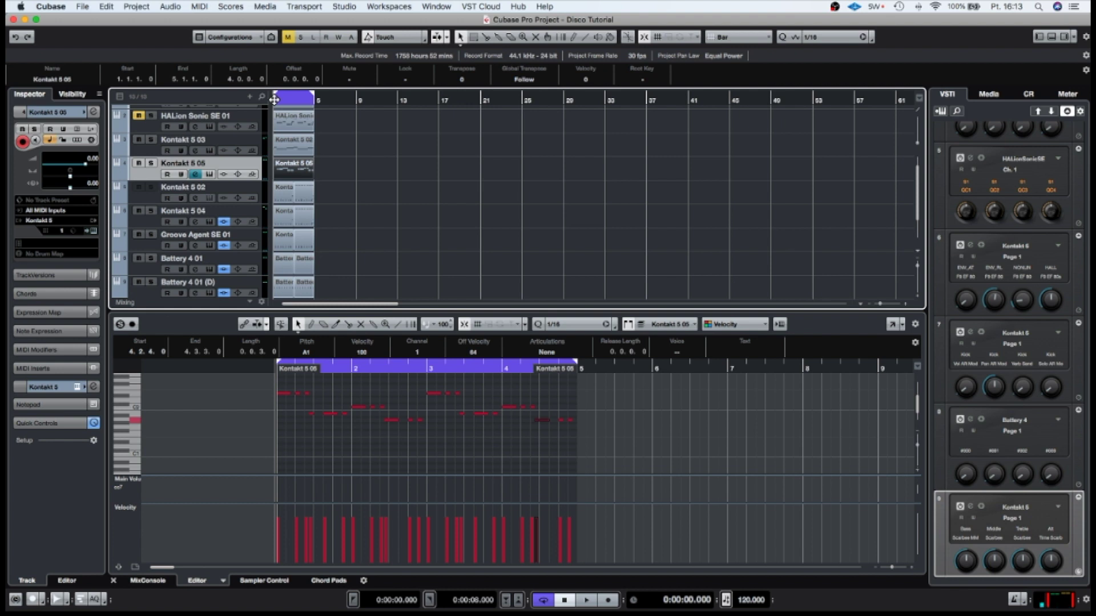
{"action": "key", "text": "space"}
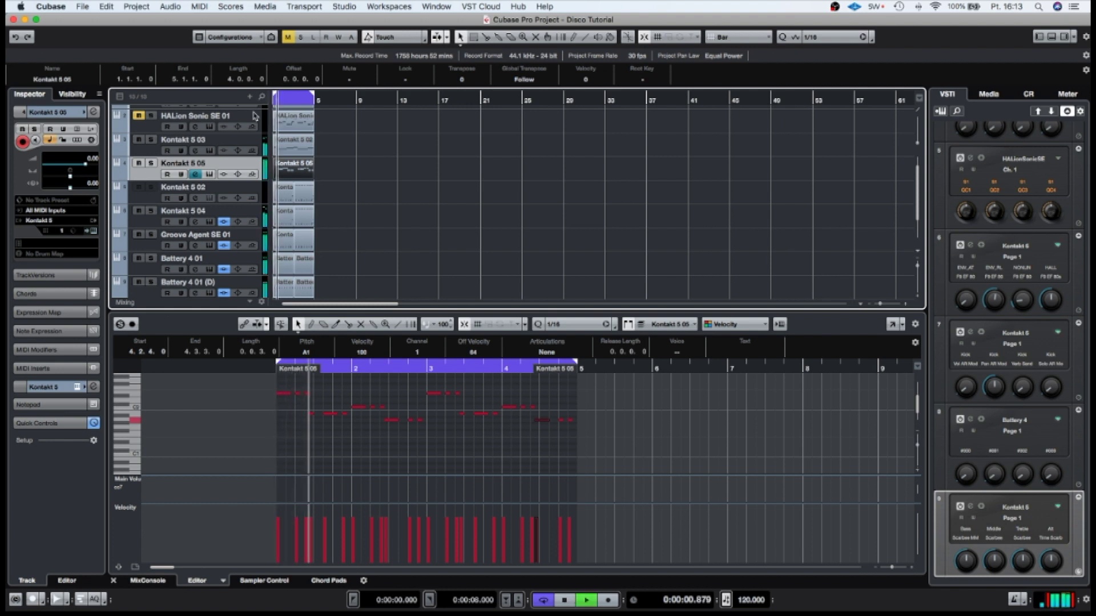
{"action": "left_click", "coordinate": [153, 164]}
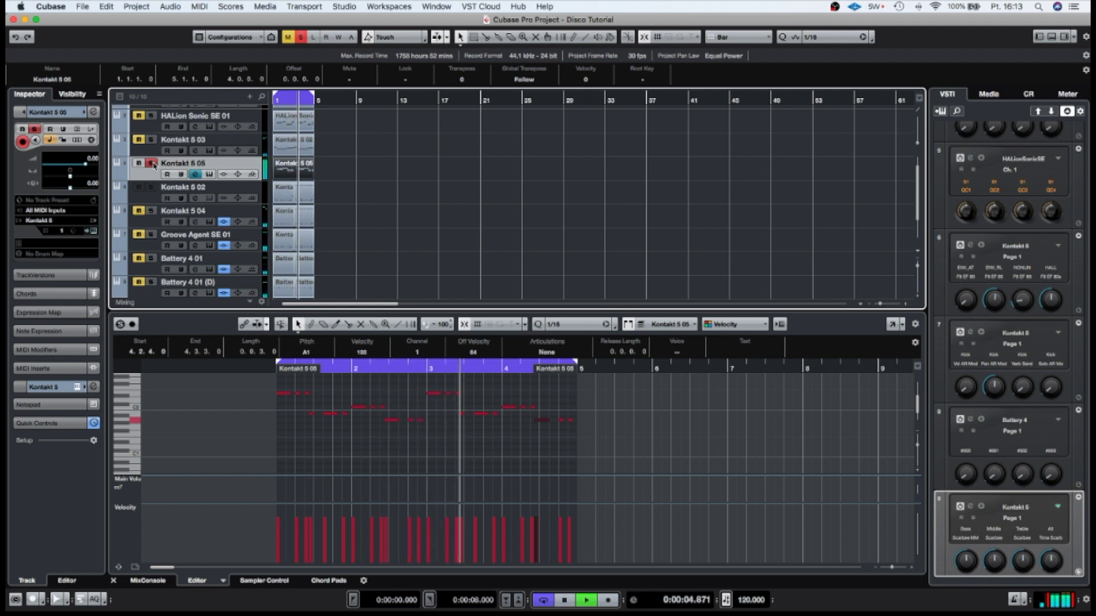
{"action": "key", "text": "space"}
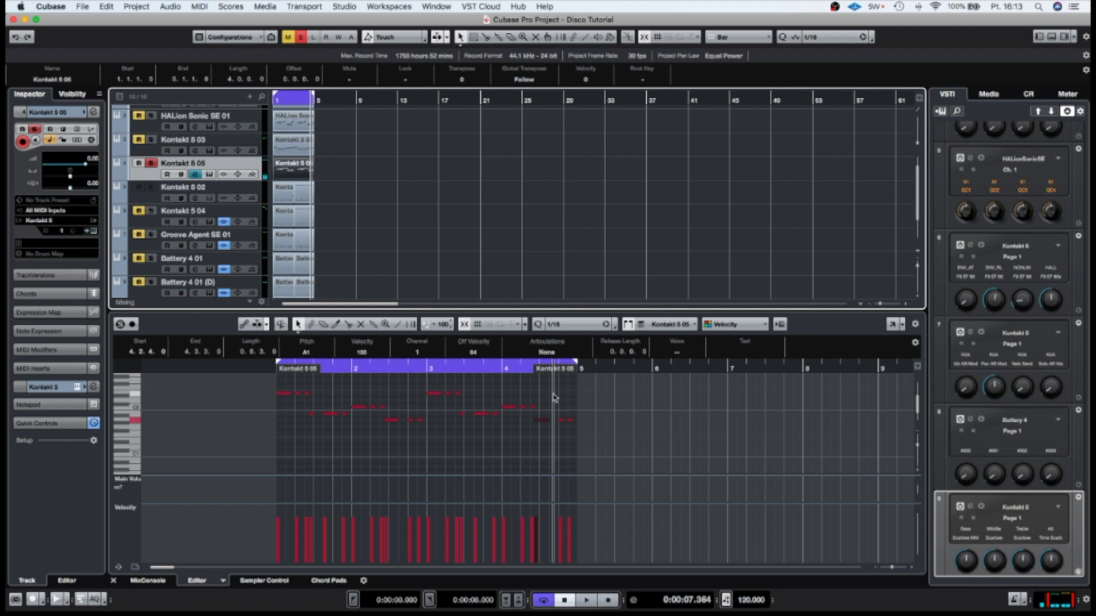
Move an A1 note in bar 4 up an octave to 4.3.3.0 and delete the remaining A1 notes after it.
{"action": "left_click_drag", "start_coordinate": [917, 405], "coordinate": [917, 404]}
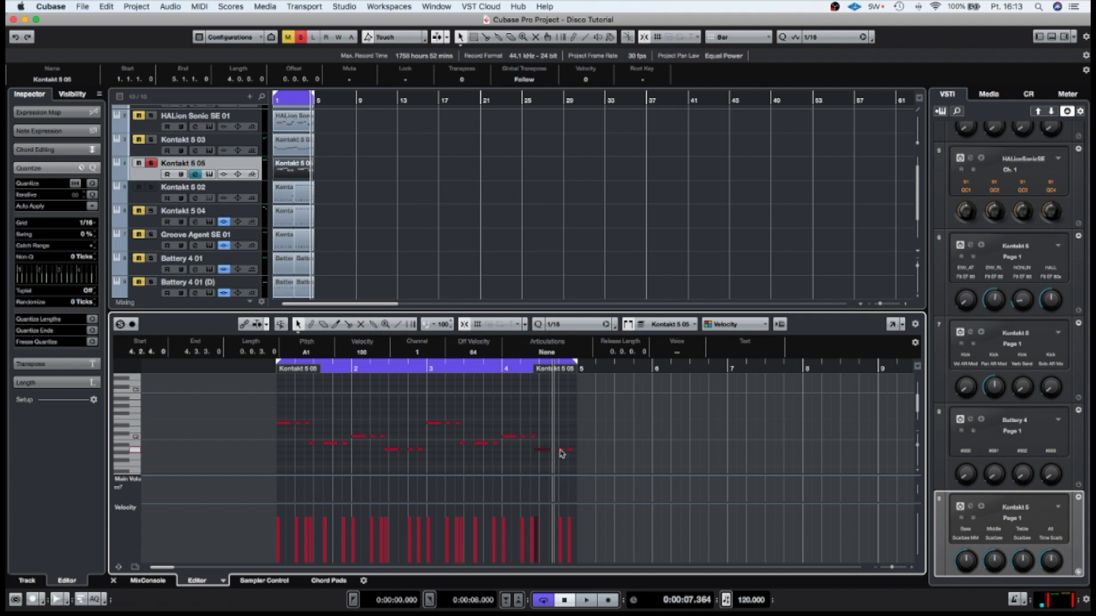
{"action": "left_click_drag", "start_coordinate": [560, 450], "coordinate": [551, 403]}
{"action": "left_click_drag", "start_coordinate": [560, 443], "coordinate": [572, 452]}
{"action": "key", "text": "Delete"}
{"action": "left_click", "coordinate": [546, 405]}
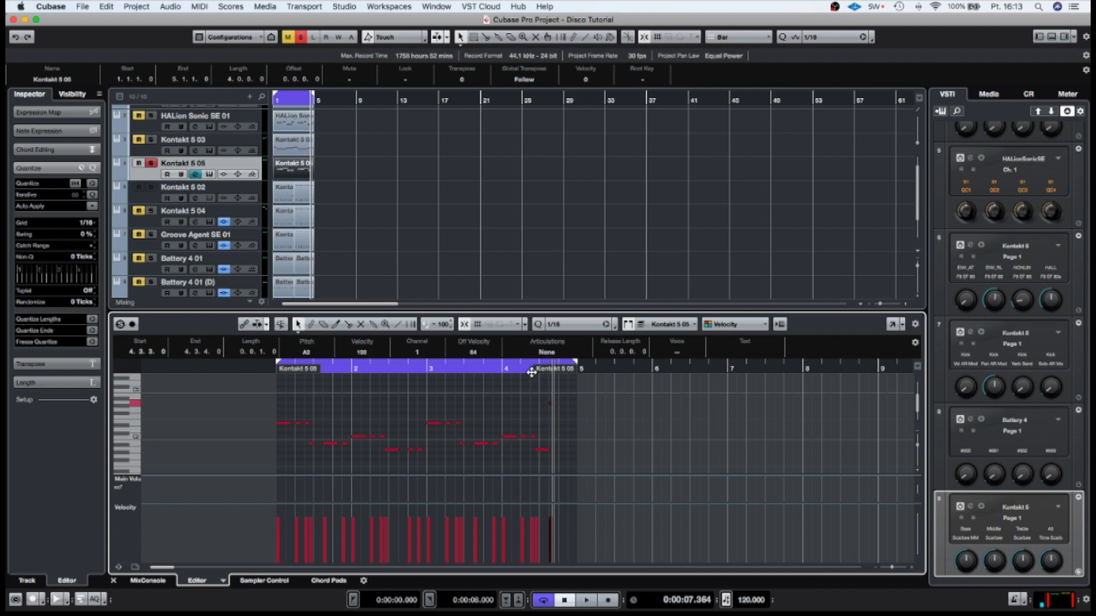
Repeat the octave figure at the end of bar 4, with A1 from 4.4.1.0 to 4.4.3.0, and play it back.
{"action": "left_click", "coordinate": [502, 371]}
{"action": "key", "text": "space"}
{"action": "key", "text": "space"}
{"action": "left_click_drag", "start_coordinate": [544, 395], "coordinate": [547, 452]}
{"action": "left_click", "coordinate": [541, 452]}
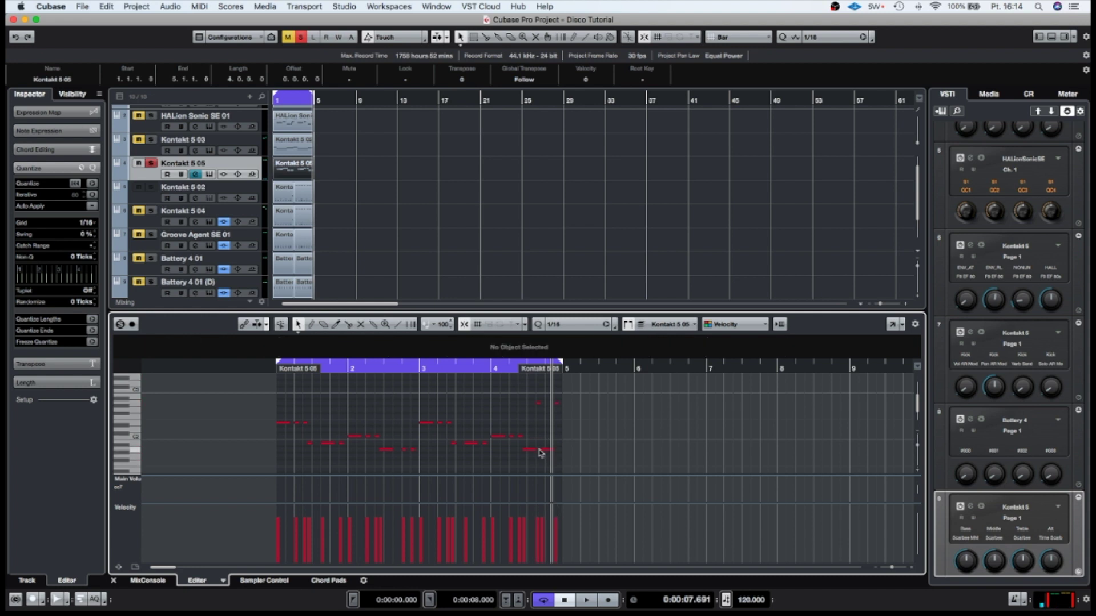
{"action": "left_click", "coordinate": [541, 451]}
{"action": "key", "text": "space"}
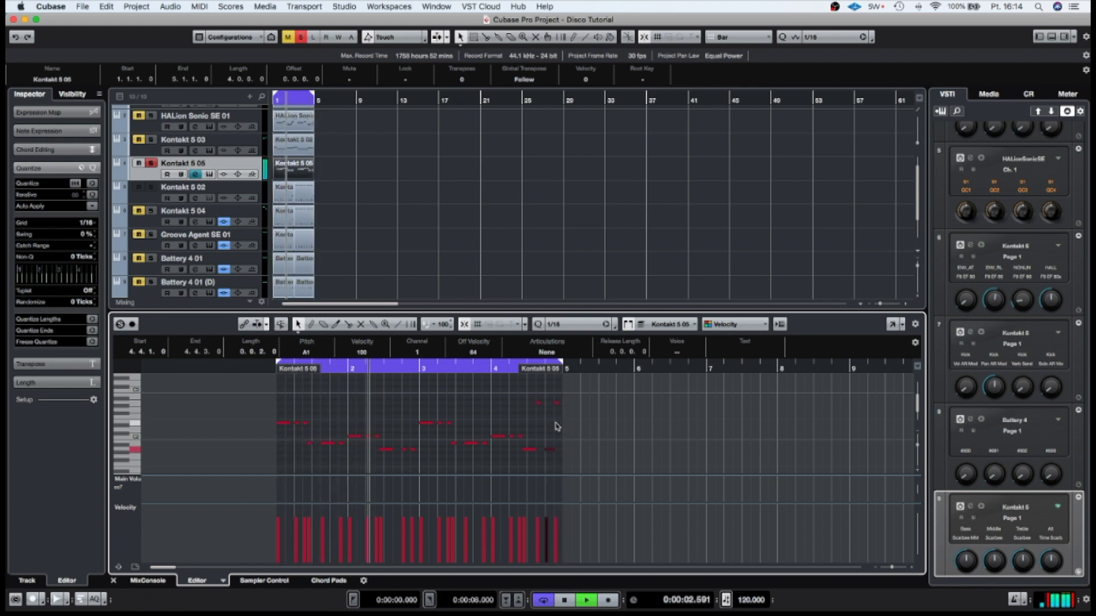
Raise the last A1 note of bar 2 to C2, lengthen it to run from 2.4.3.0 to 3.1.1.0, and audition the line.
{"action": "left_click", "coordinate": [417, 452]}
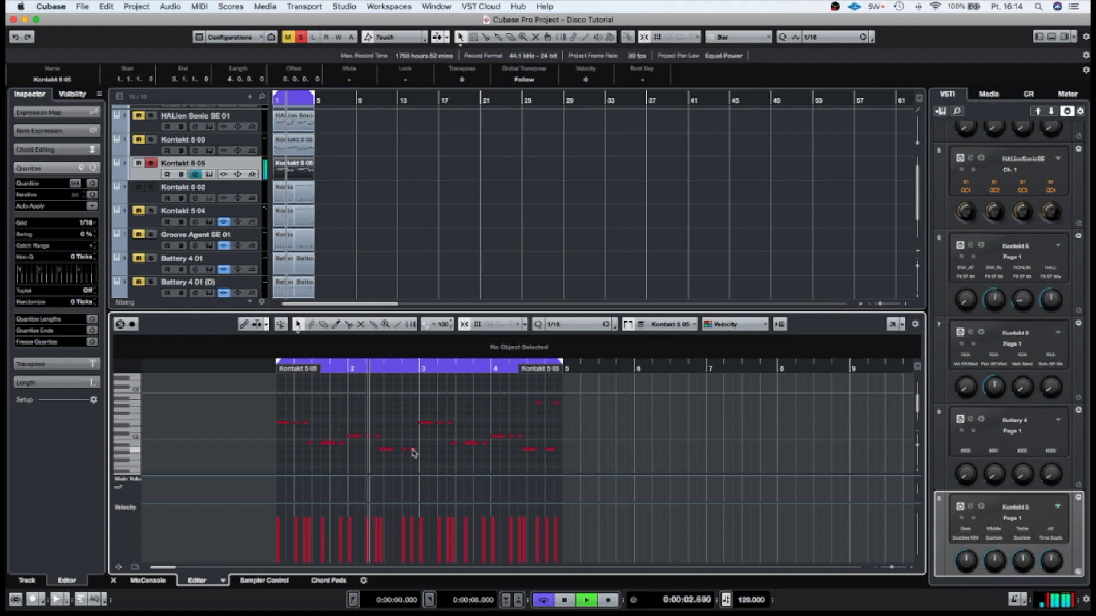
{"action": "key", "text": "space"}
{"action": "left_click_drag", "start_coordinate": [414, 452], "coordinate": [415, 437]}
{"action": "key", "text": "space"}
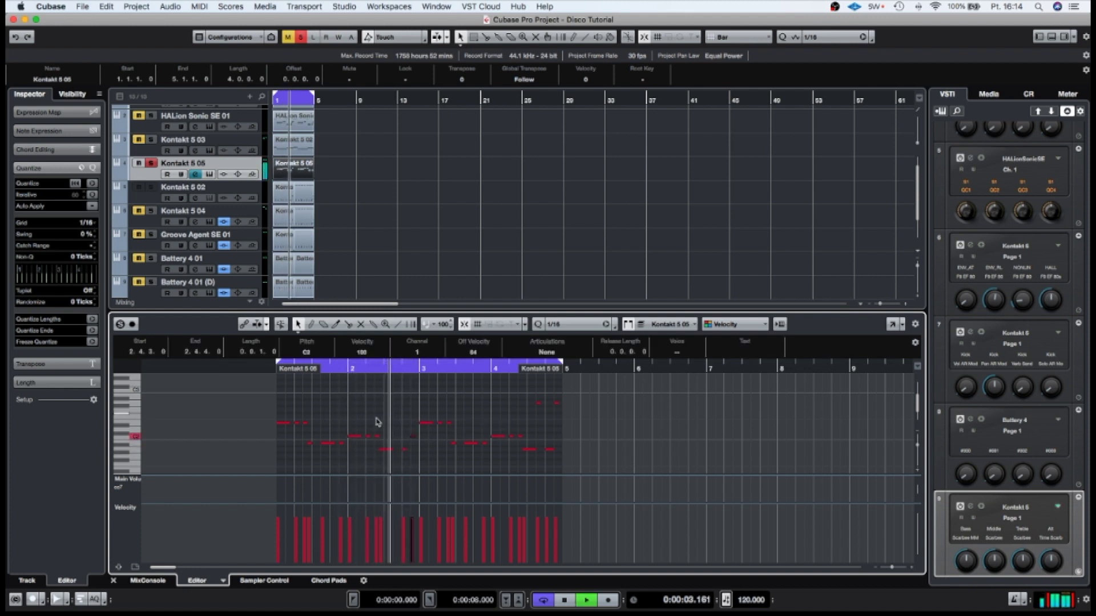
{"action": "key", "text": "space"}
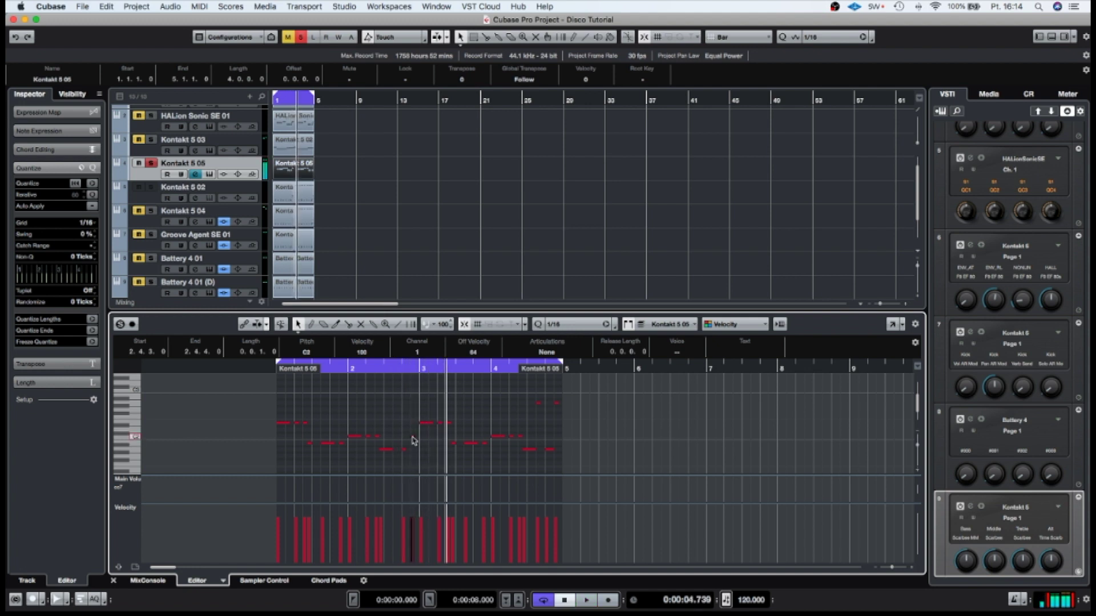
{"action": "left_click_drag", "start_coordinate": [415, 438], "coordinate": [420, 438]}
{"action": "key", "text": "space"}
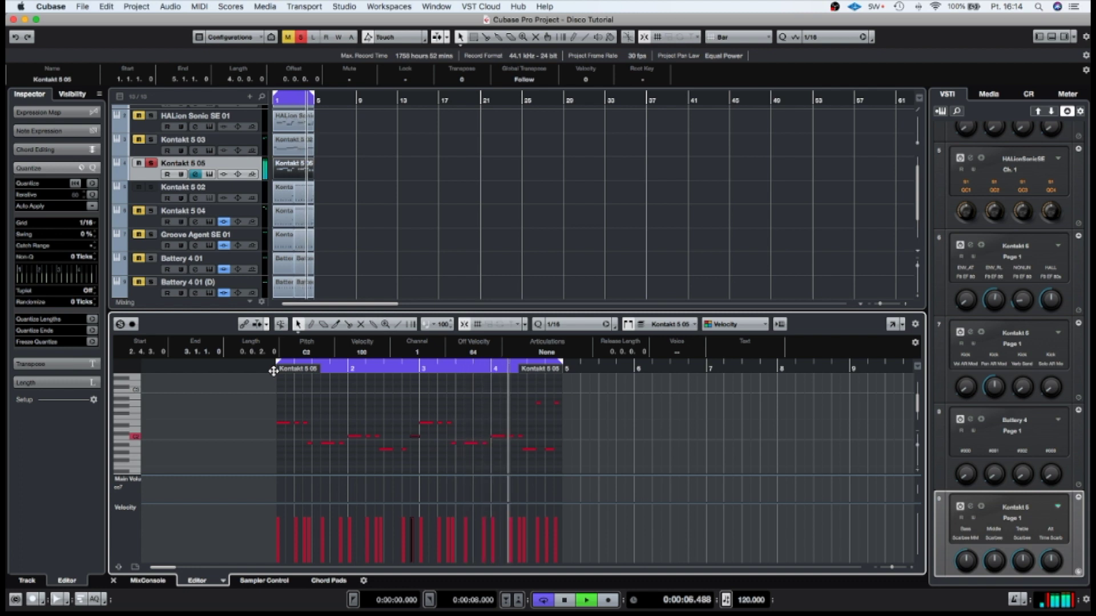
{"action": "key", "text": "space"}
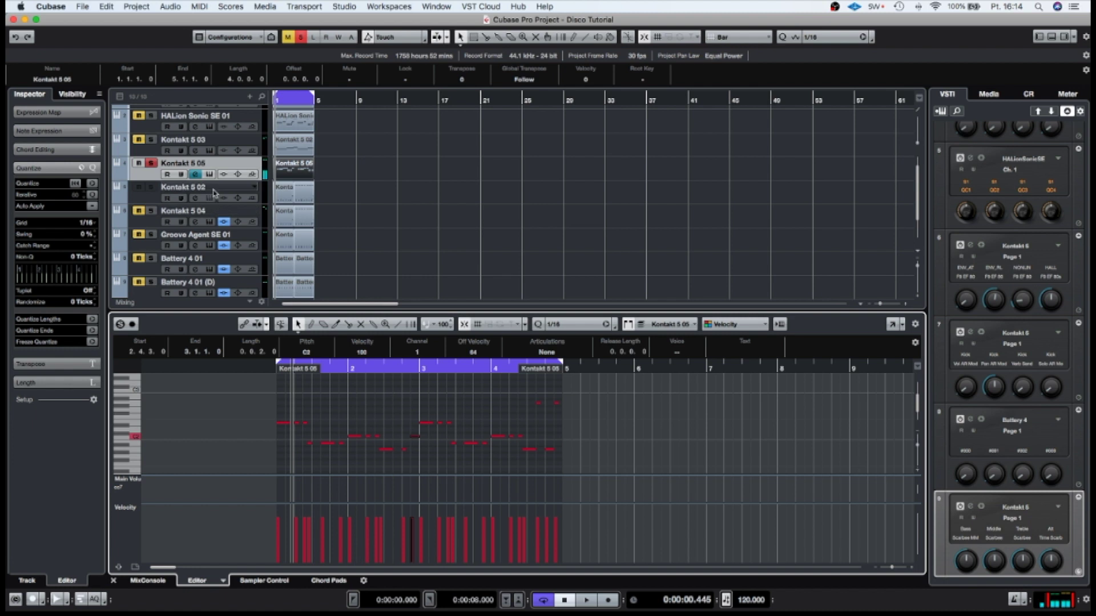
Add Guitar Rig 5 as the first insert effect on the Kontakt 5 05 channel.
{"action": "left_click", "coordinate": [971, 508]}
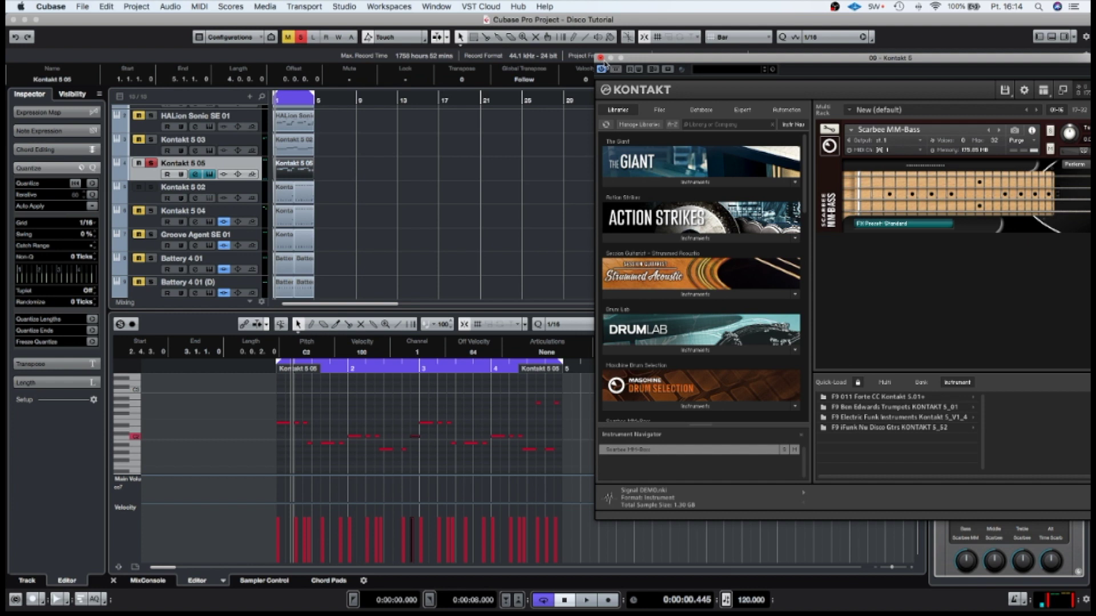
{"action": "left_click", "coordinate": [601, 60]}
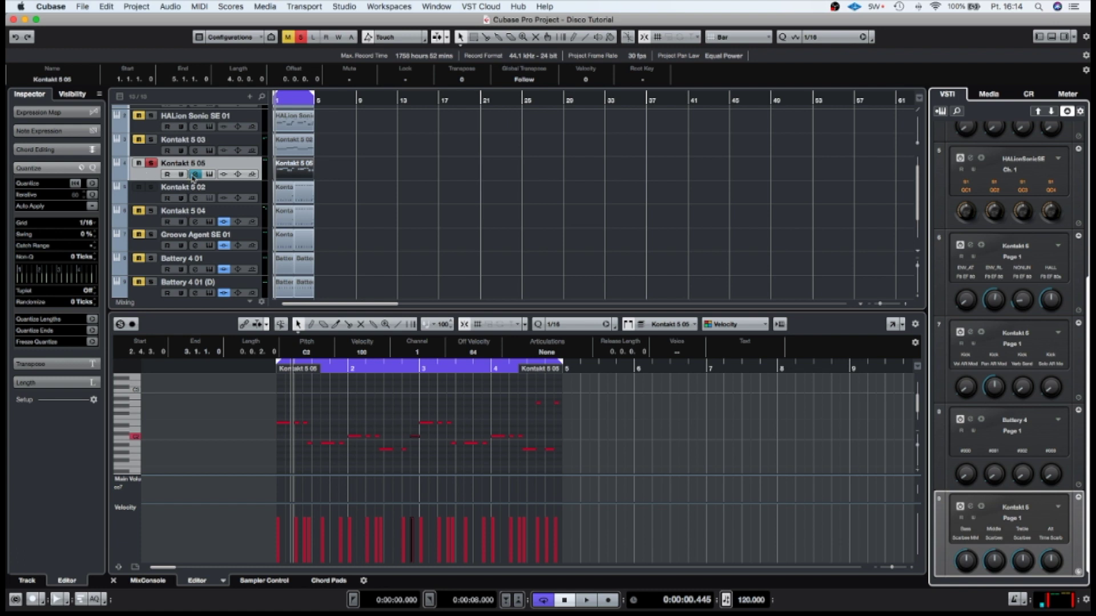
{"action": "left_click", "coordinate": [195, 174]}
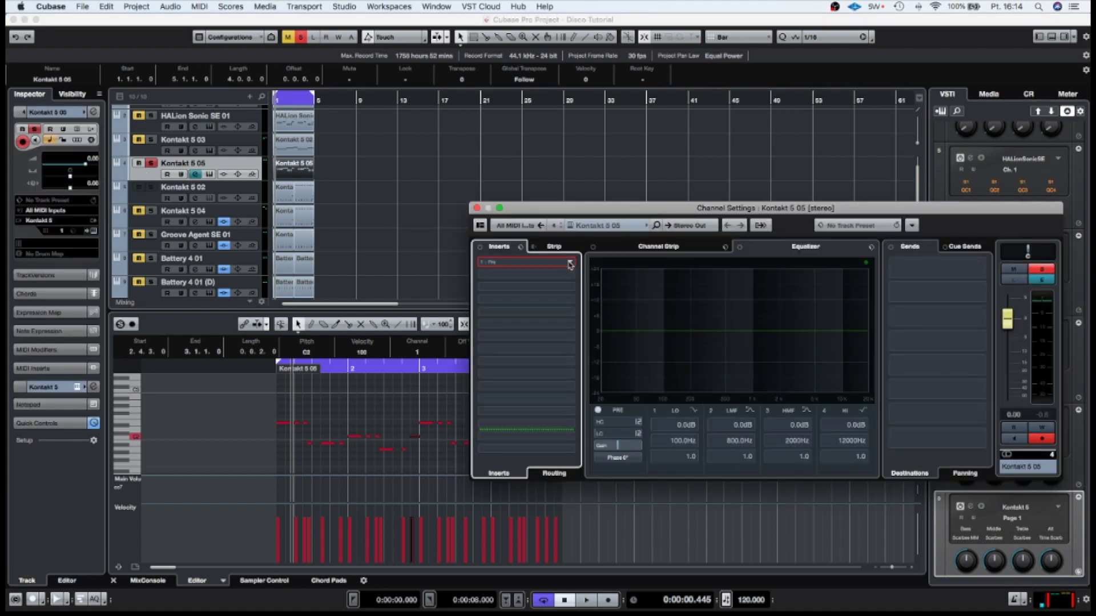
{"action": "left_click", "coordinate": [569, 264]}
{"action": "scroll", "coordinate": [531, 452], "scroll_direction": "down", "scroll_amount": 7}
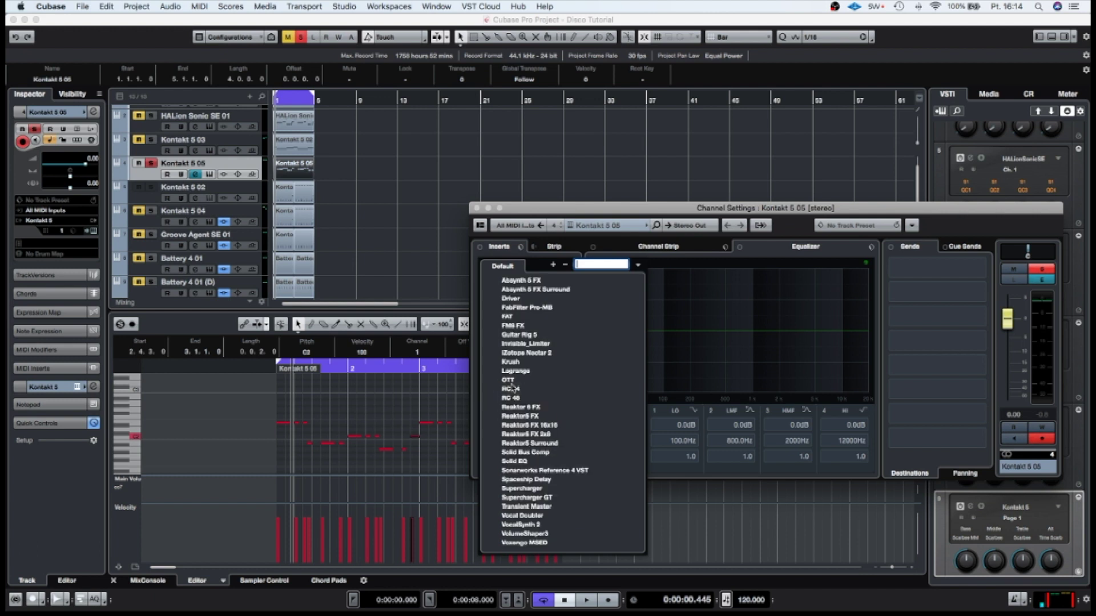
{"action": "scroll", "coordinate": [531, 336], "scroll_direction": "up", "scroll_amount": 4}
{"action": "scroll", "coordinate": [537, 346], "scroll_direction": "down", "scroll_amount": 2}
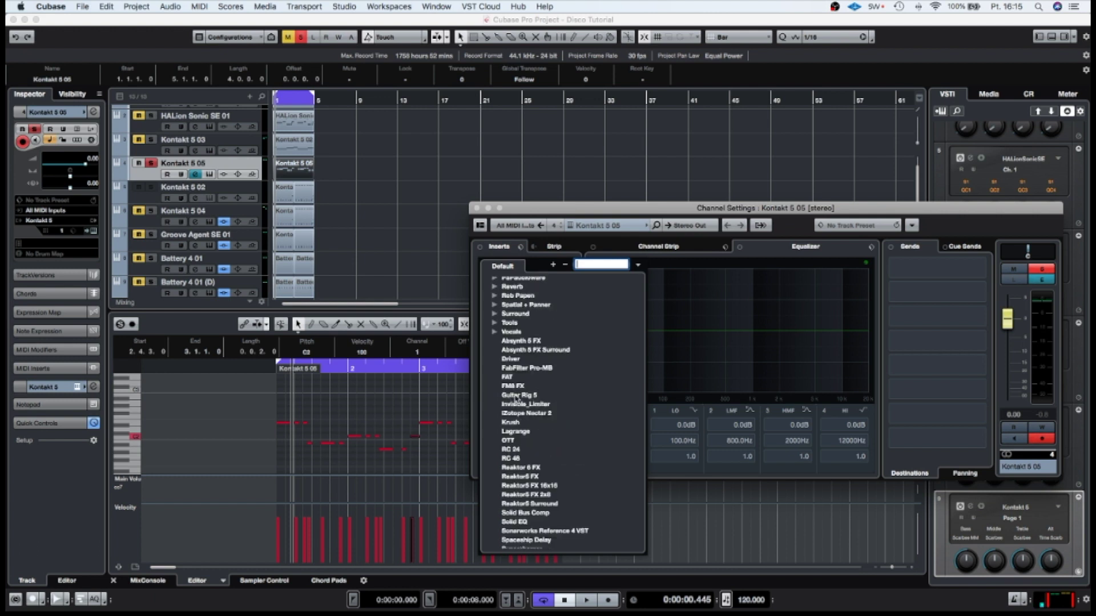
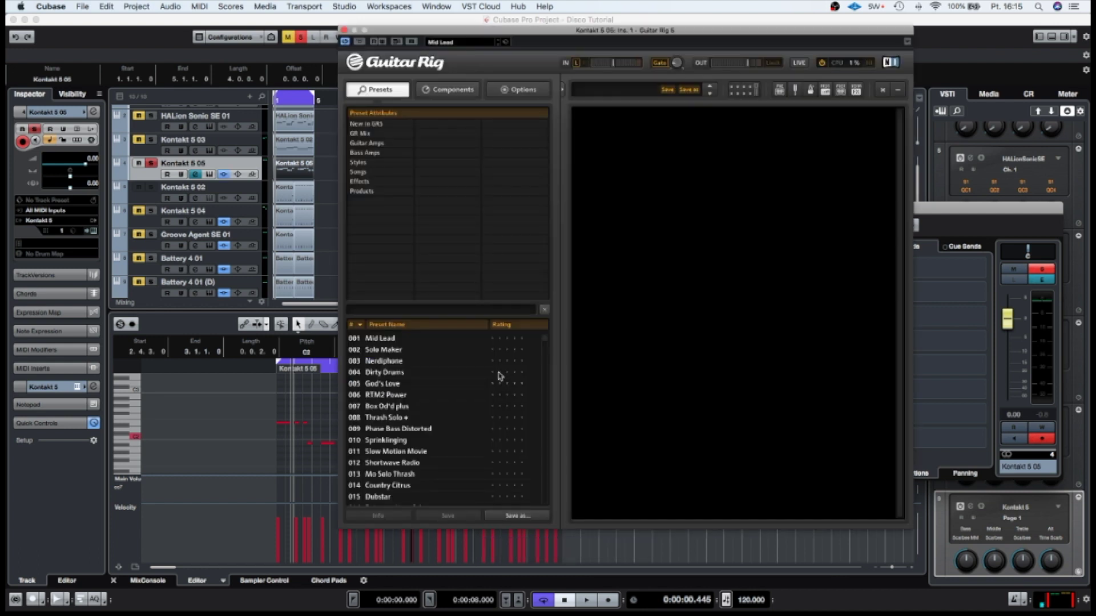
Try Guitar Rig's Clean Bass preset from Bass Amps, load DI-Bass instead while the loop plays, and close the plug-in.
{"action": "left_click", "coordinate": [377, 153]}
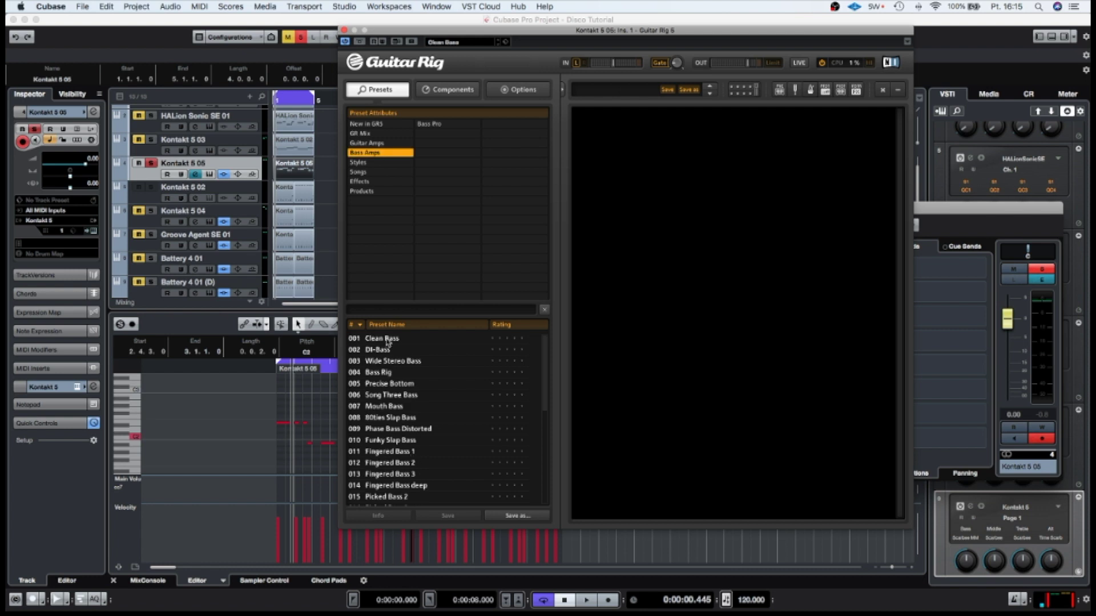
{"action": "left_click", "coordinate": [387, 339]}
{"action": "key", "text": "space"}
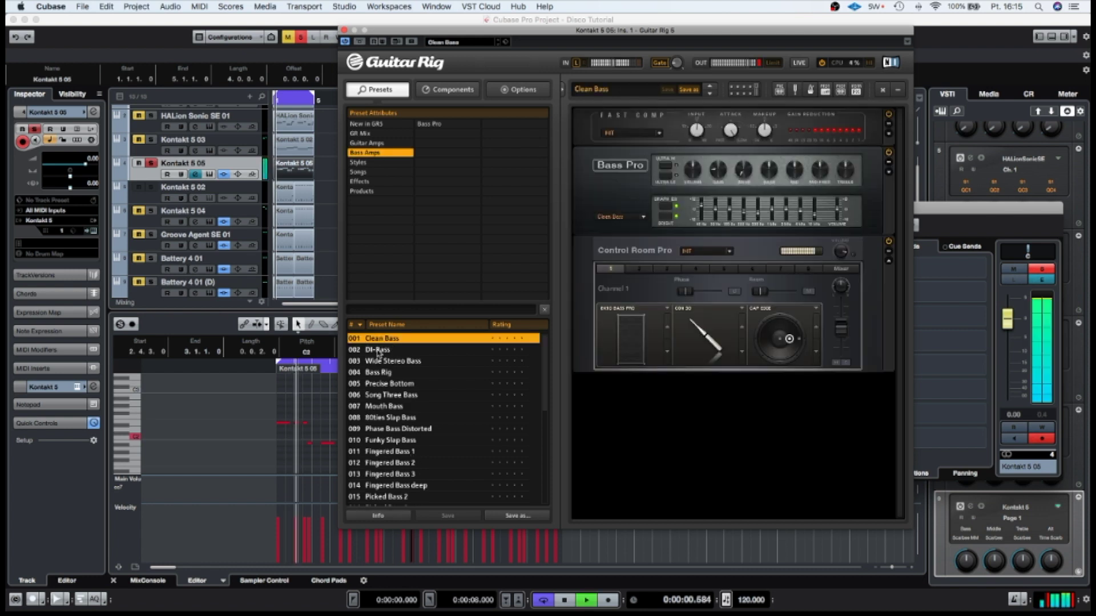
{"action": "left_click", "coordinate": [379, 351]}
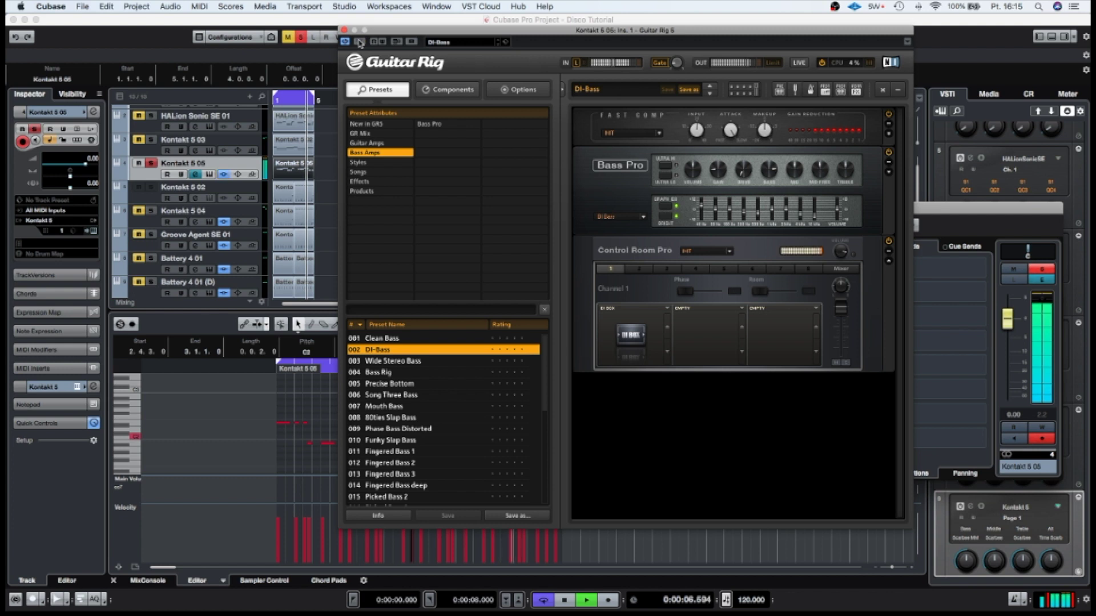
{"action": "key", "text": "space"}
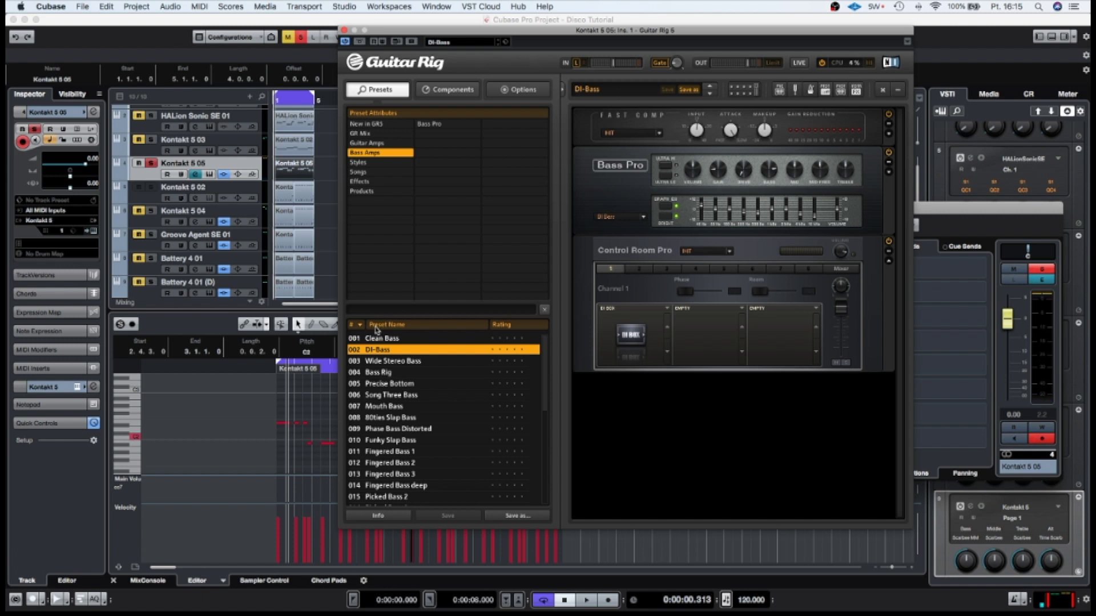
{"action": "left_click", "coordinate": [344, 30]}
Solo Groove Agent SE 01 together with the bass, play the loop and open the Groove Agent channel settings.
{"action": "left_click_drag", "start_coordinate": [547, 217], "coordinate": [433, 183]}
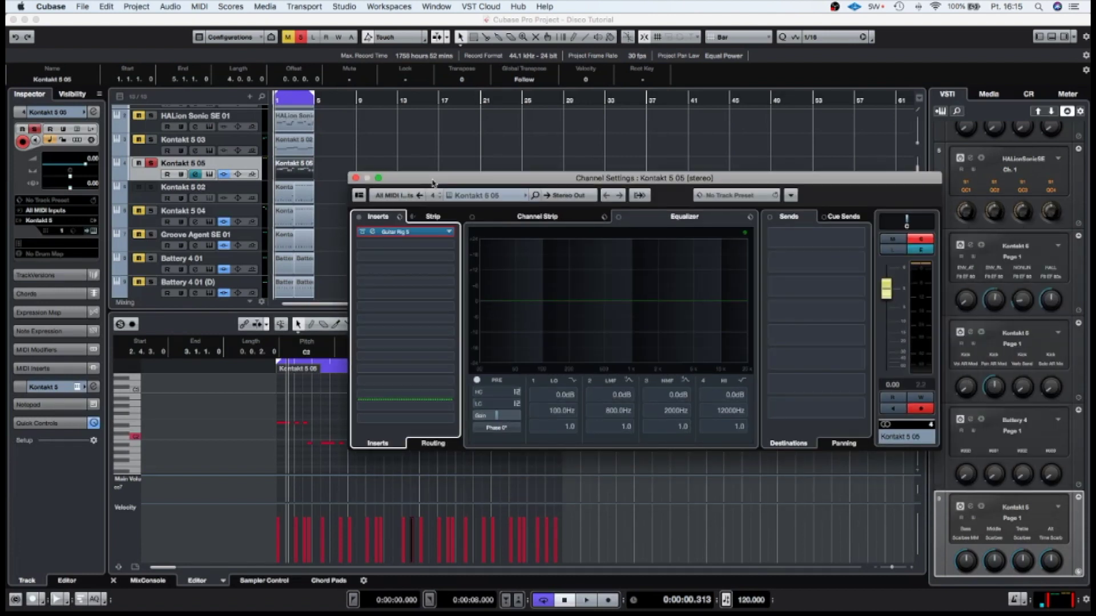
{"action": "left_click", "coordinate": [451, 246]}
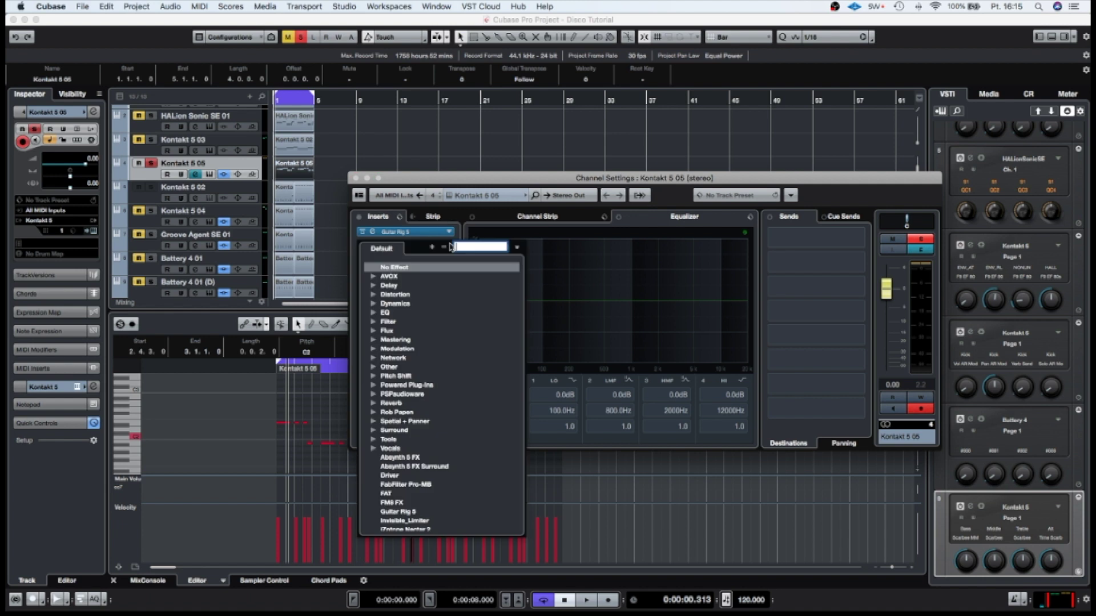
{"action": "left_click", "coordinate": [435, 180]}
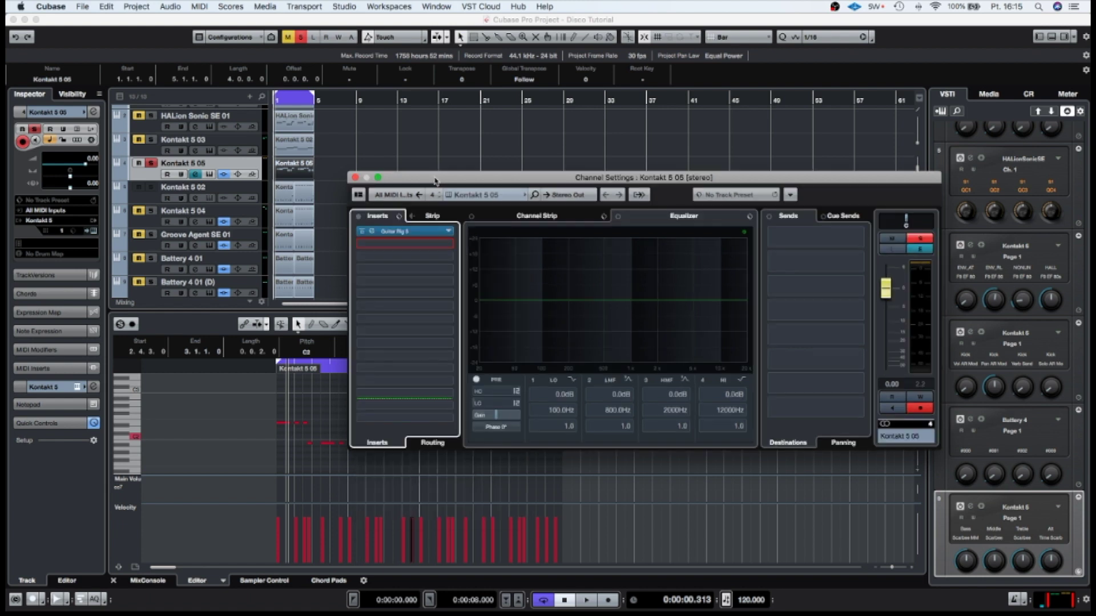
{"action": "left_click", "coordinate": [152, 236]}
{"action": "key", "text": "space"}
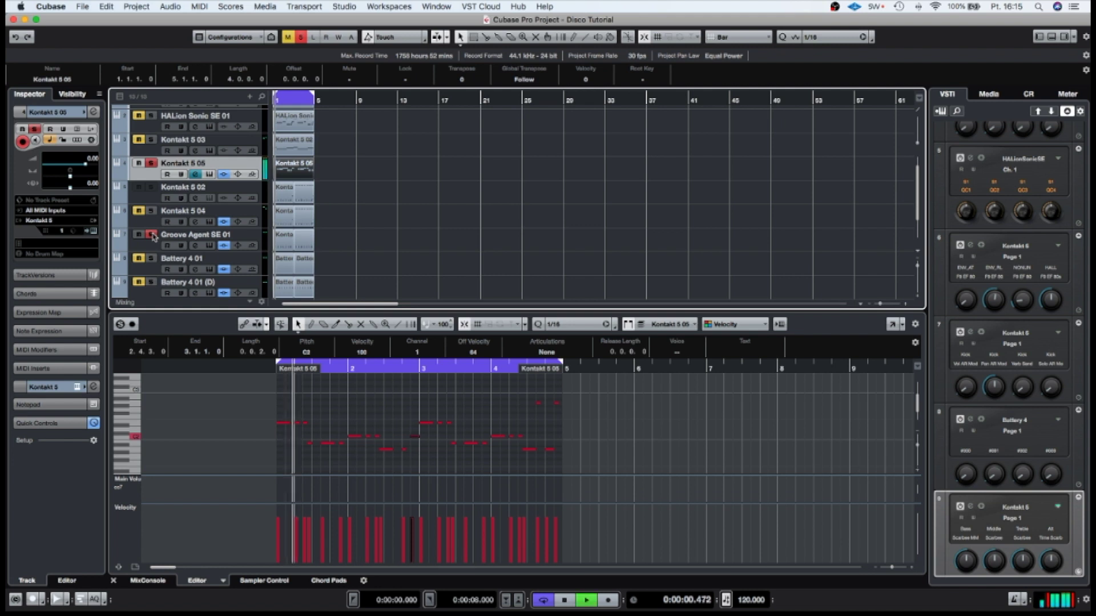
{"action": "left_click", "coordinate": [195, 245]}
{"action": "key", "text": "space"}
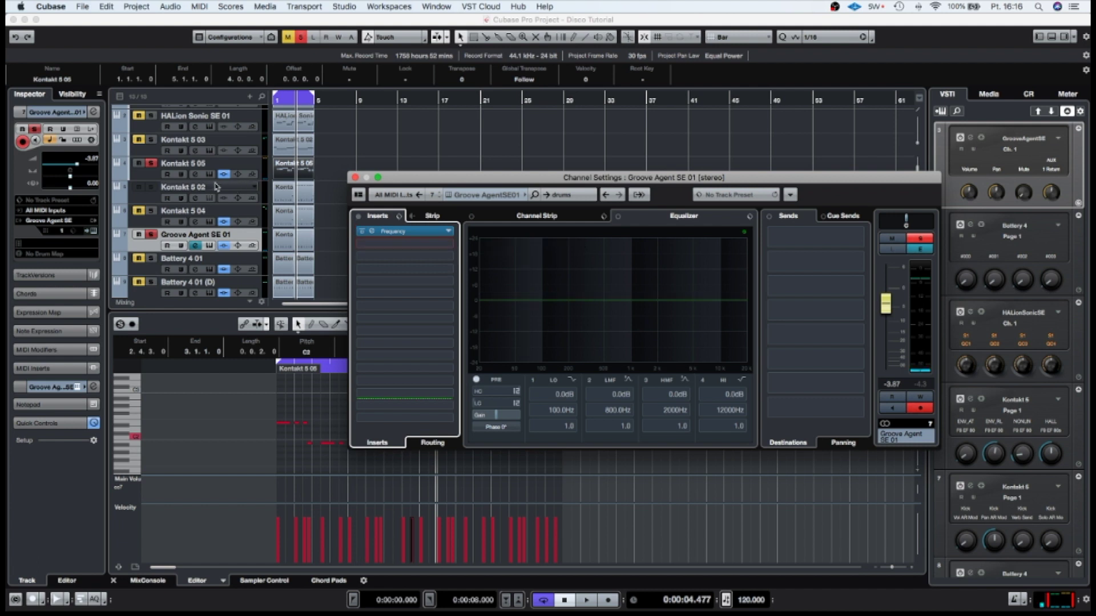
Add the Frequency equalizer as the second insert on the Kontakt 5 05 channel.
{"action": "left_click", "coordinate": [193, 178]}
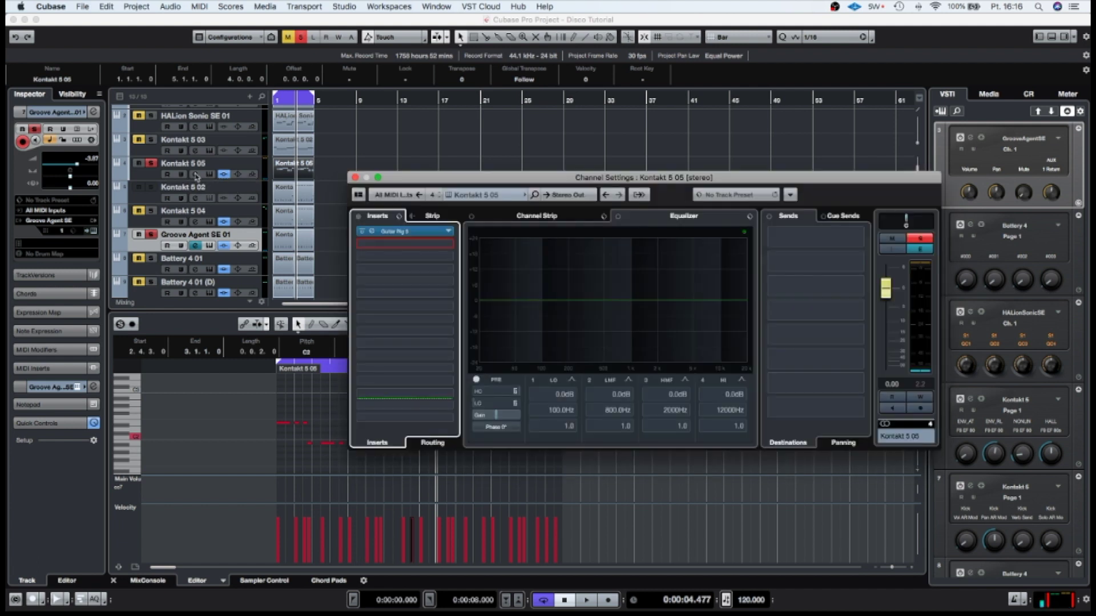
{"action": "left_click", "coordinate": [448, 244]}
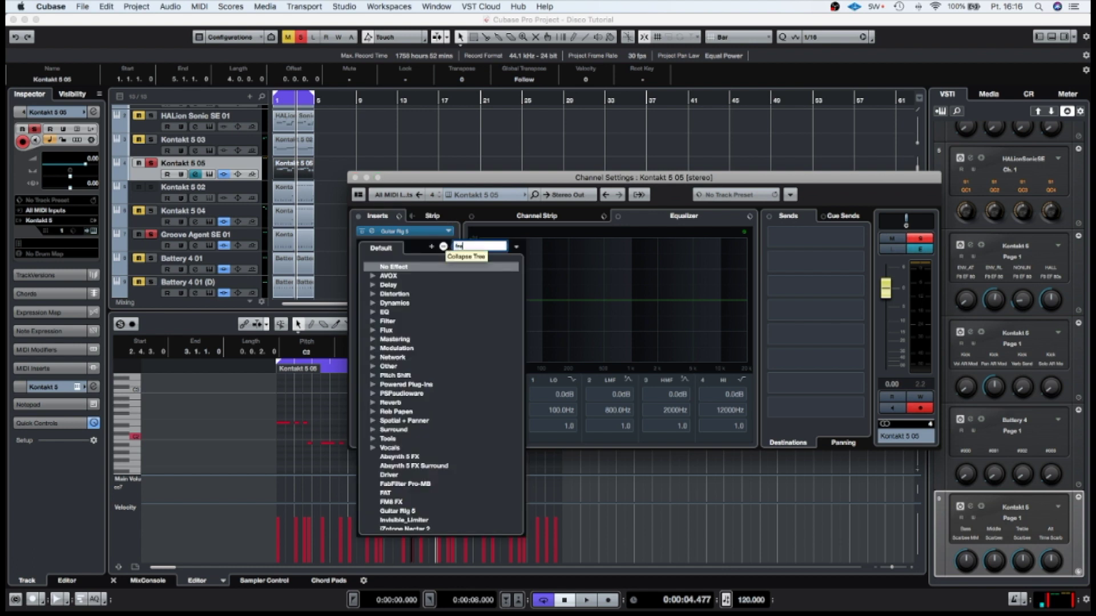
{"action": "left_click", "coordinate": [396, 277]}
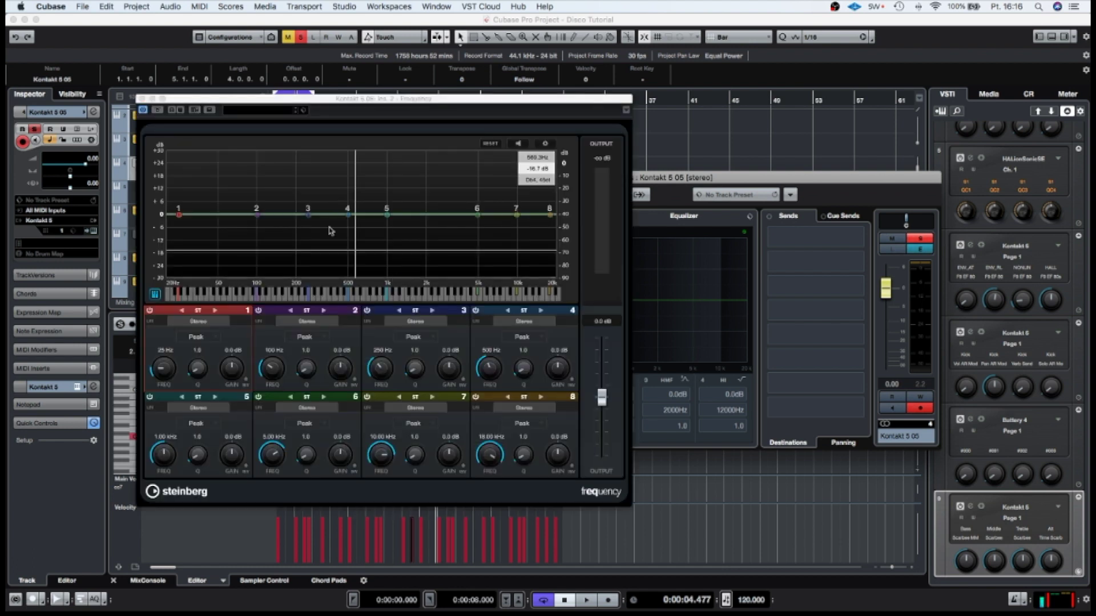
{"action": "left_click_drag", "start_coordinate": [305, 102], "coordinate": [623, 110]}
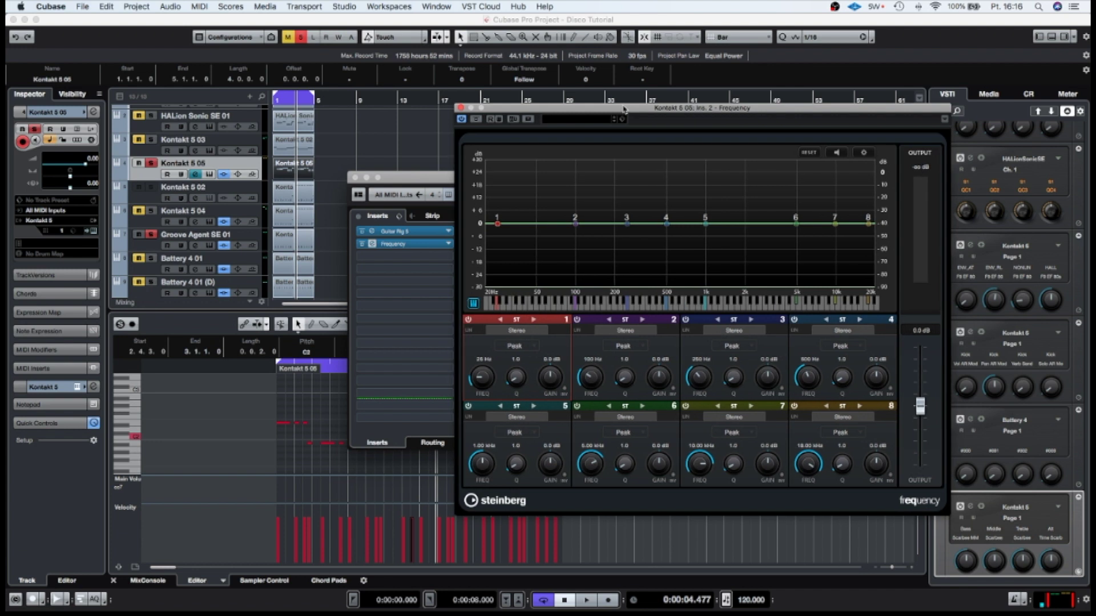
Set band 1 of the Frequency equalizer to a Cut 24 filter at 70 Hz.
{"action": "left_click", "coordinate": [513, 346]}
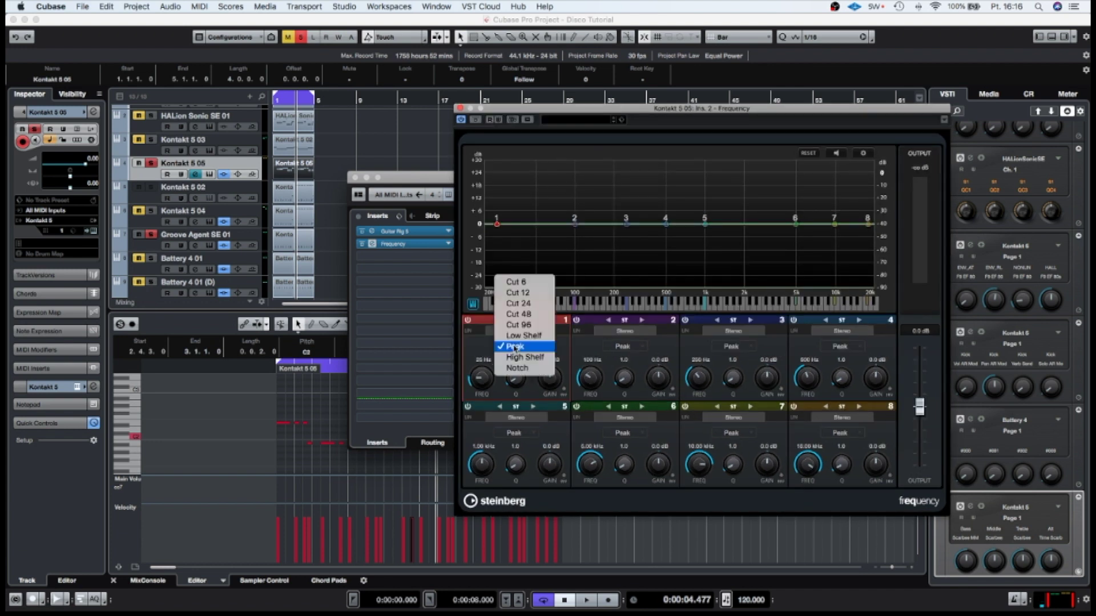
{"action": "left_click", "coordinate": [519, 314]}
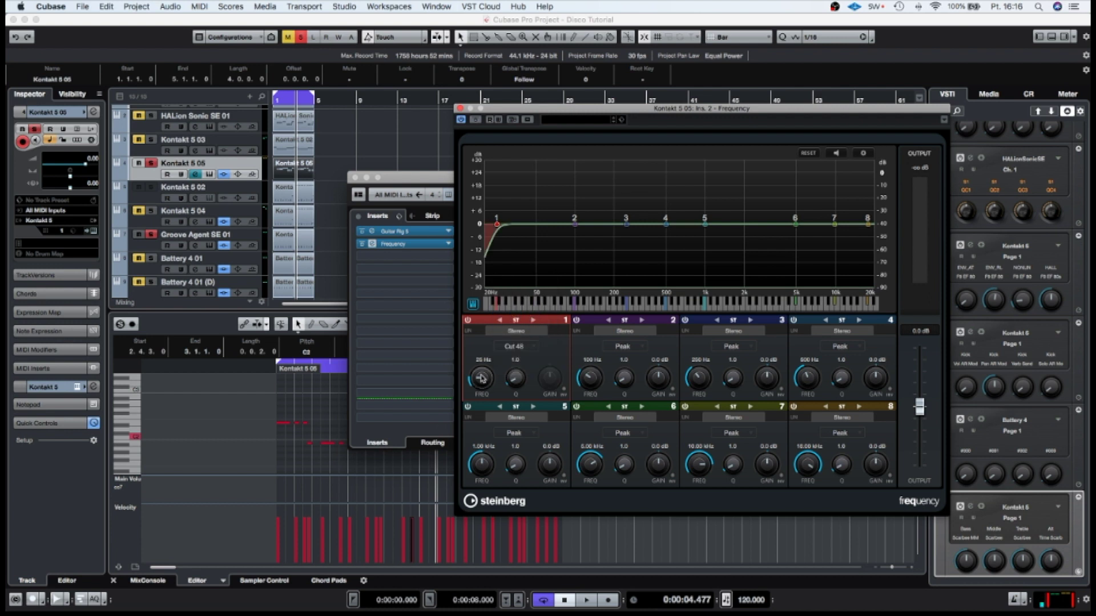
{"action": "left_click_drag", "start_coordinate": [481, 378], "coordinate": [482, 370]}
{"action": "left_click", "coordinate": [520, 347]}
{"action": "left_click", "coordinate": [522, 335]}
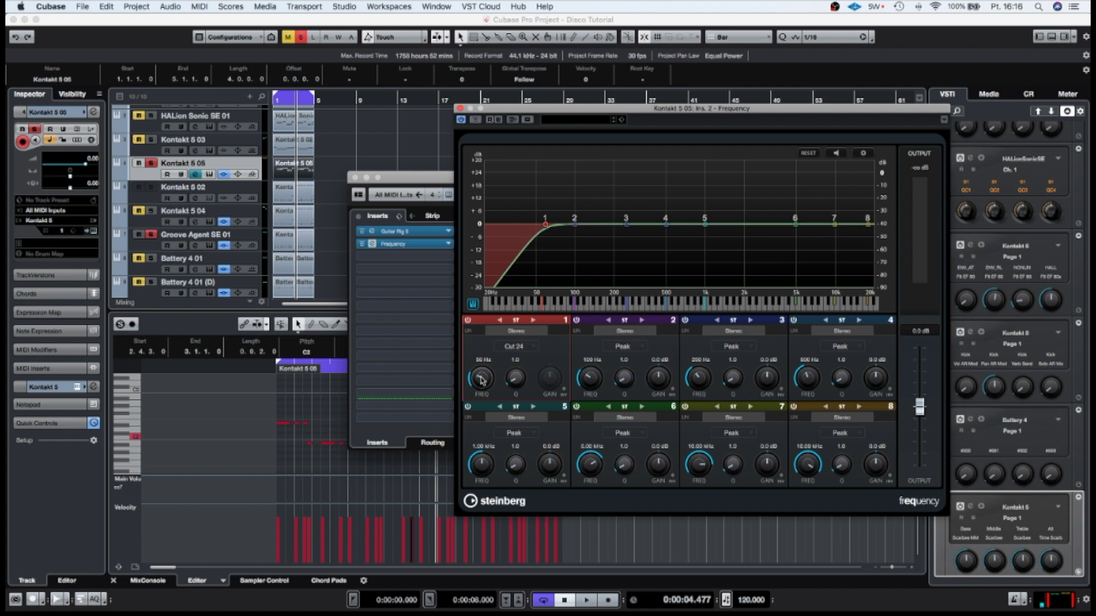
{"action": "left_click_drag", "start_coordinate": [482, 381], "coordinate": [483, 378]}
Play the loop and compare the bass with Frequency bypassed and active, then close the equalizer and stop playback.
{"action": "key", "text": "space"}
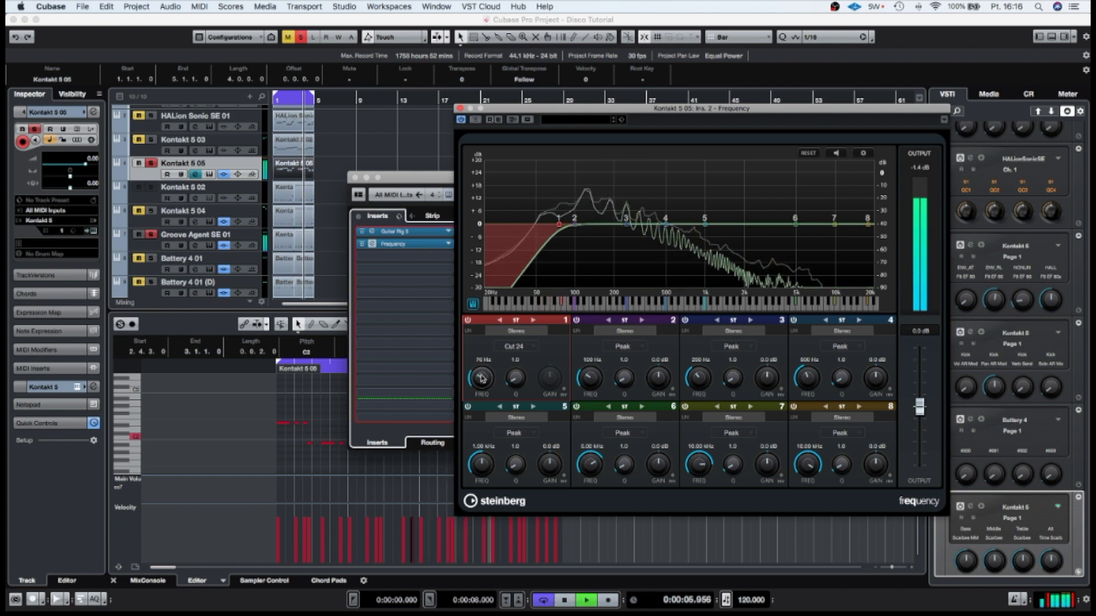
{"action": "left_click", "coordinate": [475, 120]}
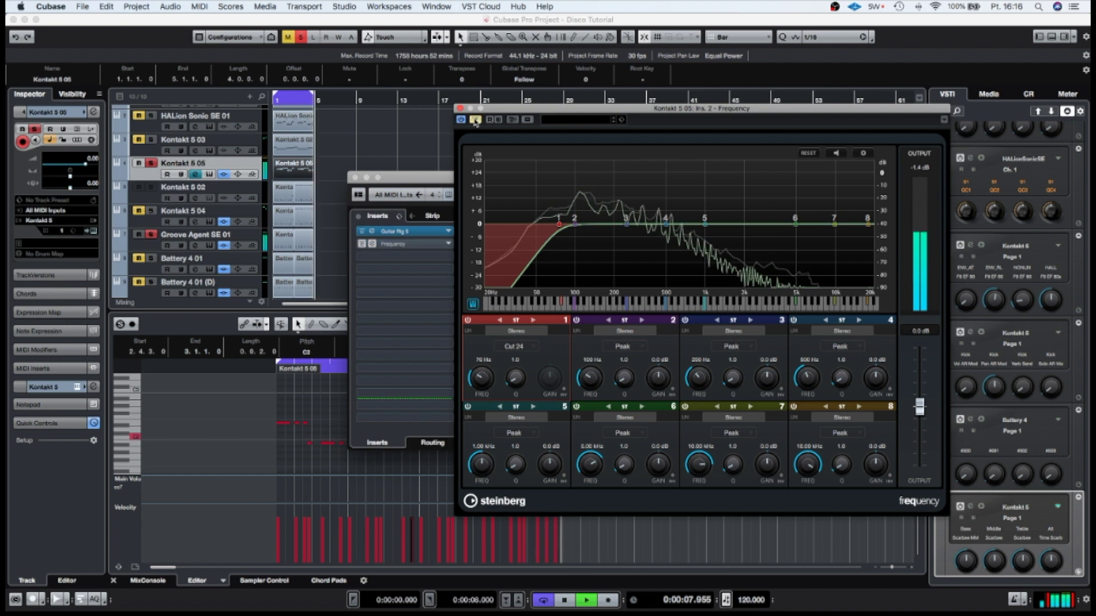
{"action": "left_click", "coordinate": [475, 120]}
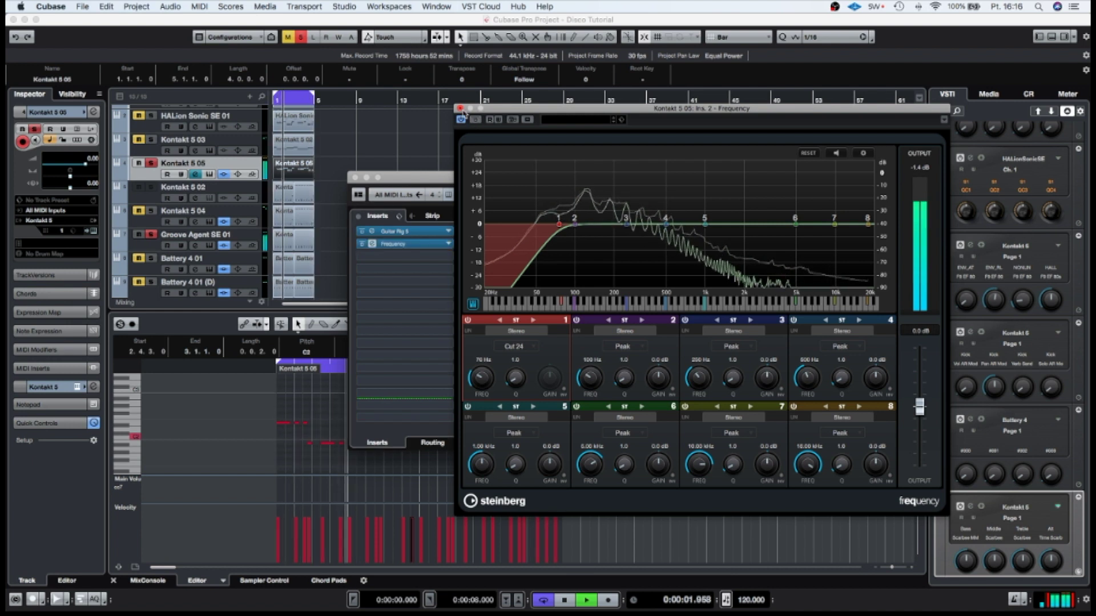
{"action": "left_click", "coordinate": [475, 120]}
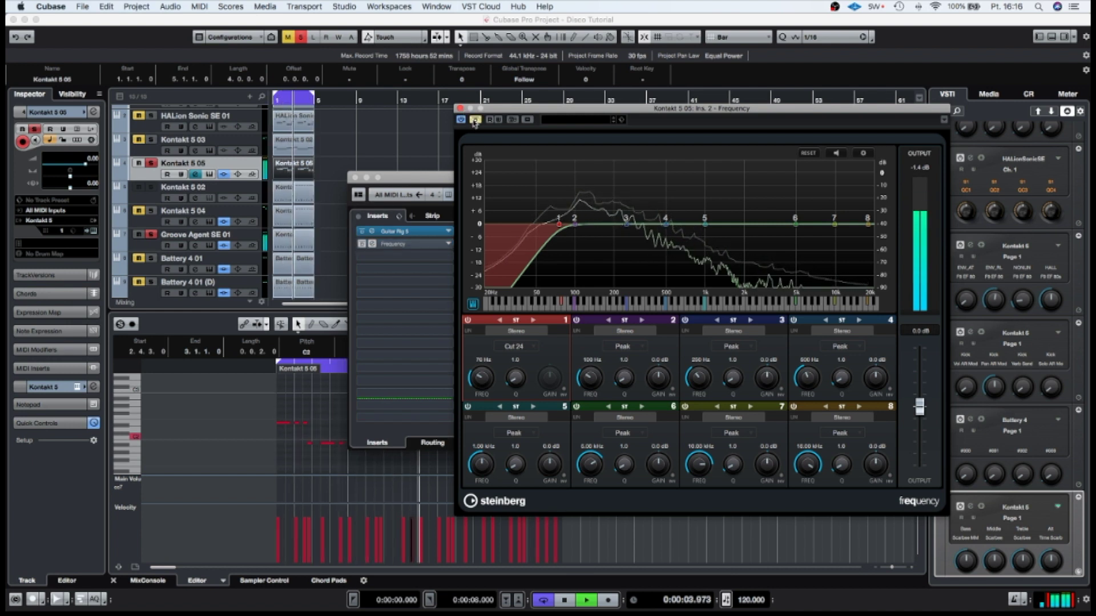
{"action": "left_click", "coordinate": [475, 120]}
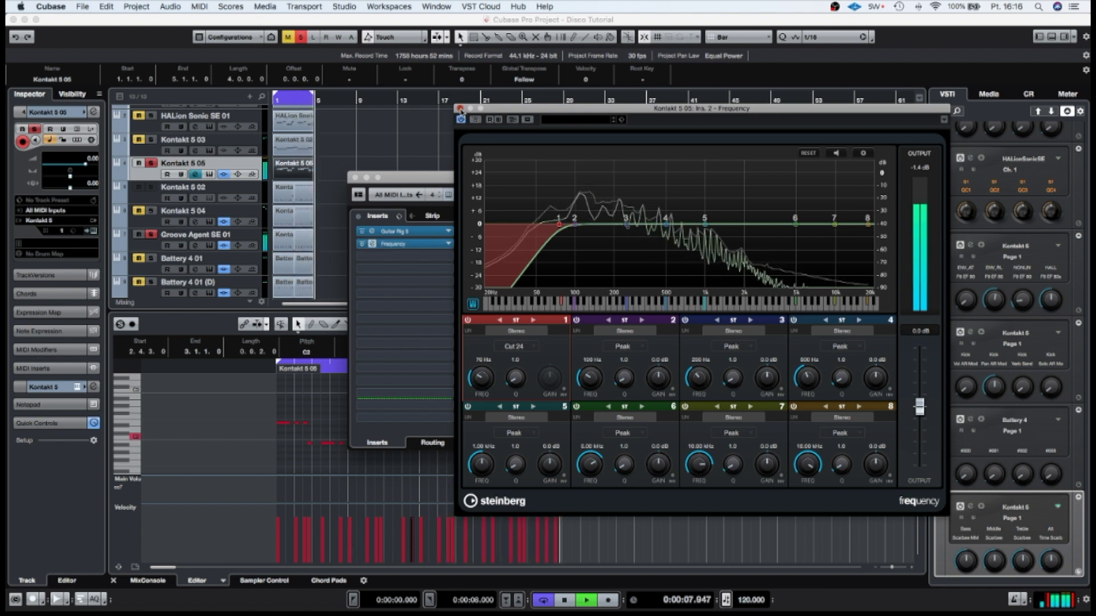
{"action": "left_click", "coordinate": [460, 108]}
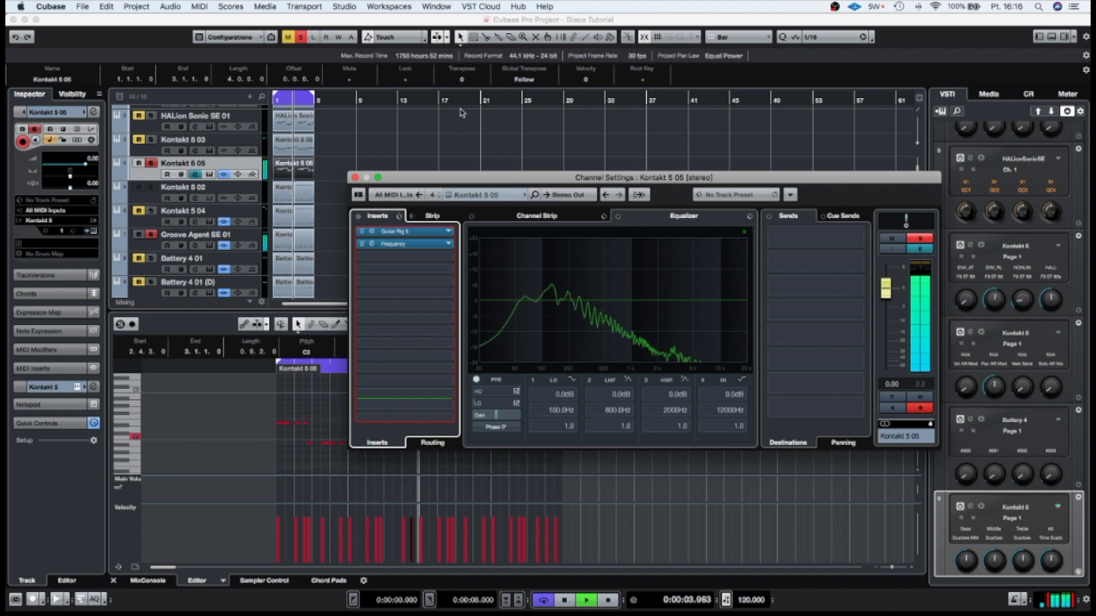
{"action": "key", "text": "space"}
Add Supercharger GT as the third insert on Kontakt 5 05 and load its Electric Bass preset.
{"action": "left_click", "coordinate": [448, 257]}
{"action": "scroll", "coordinate": [433, 334], "scroll_direction": "down", "scroll_amount": 6}
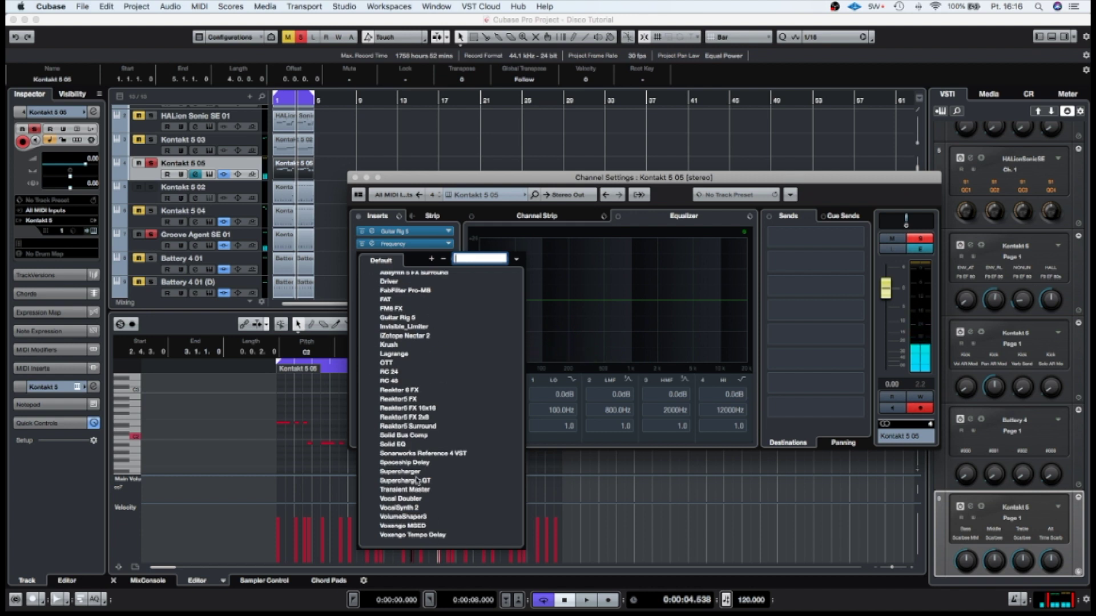
{"action": "left_click", "coordinate": [416, 482]}
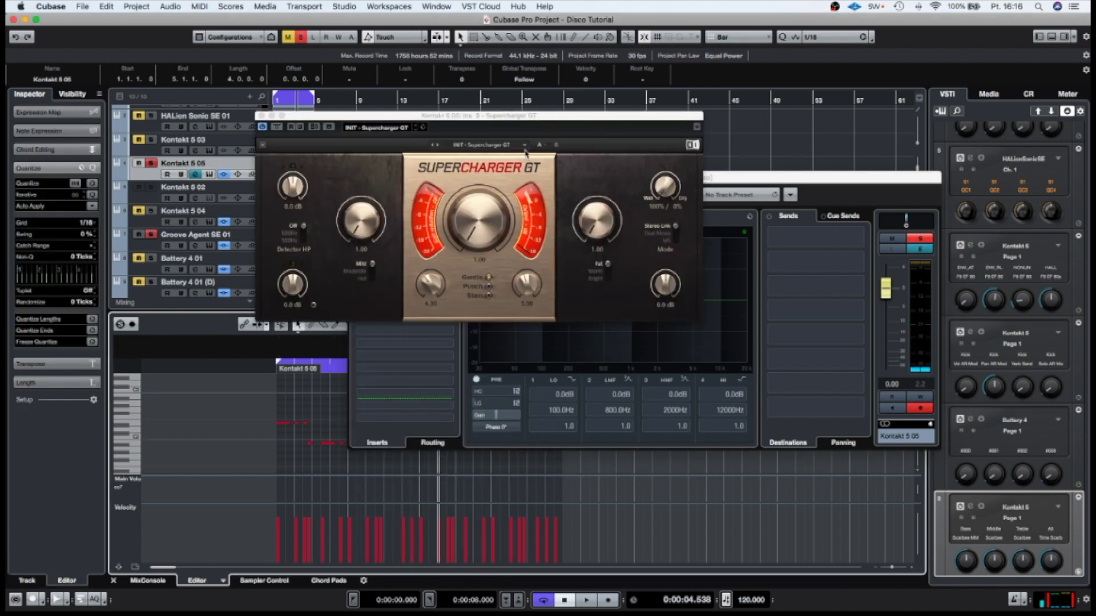
{"action": "left_click_drag", "start_coordinate": [521, 121], "coordinate": [614, 105]}
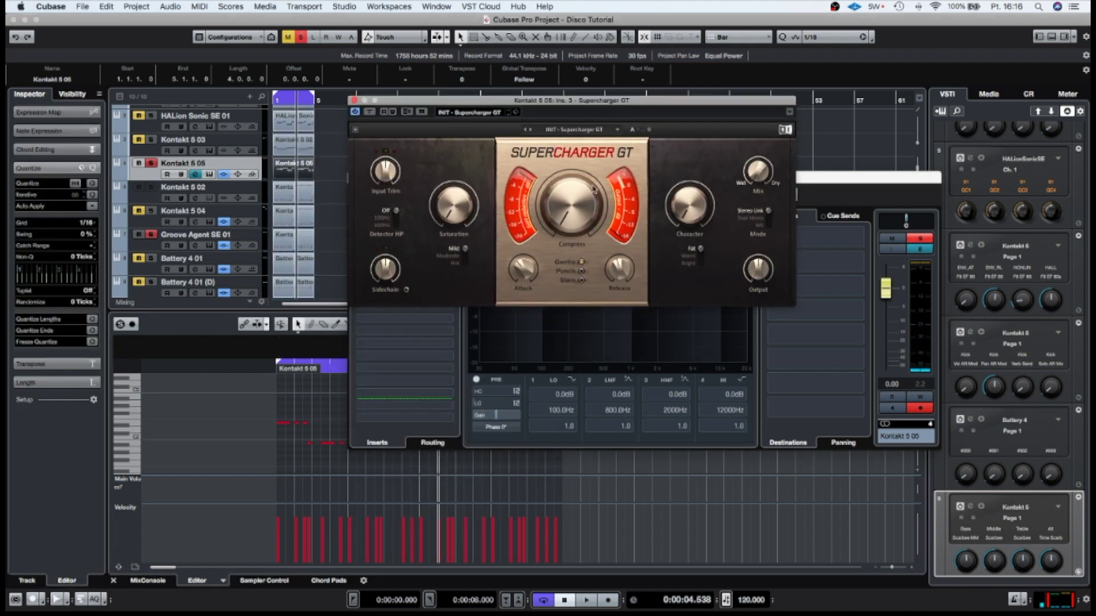
{"action": "left_click", "coordinate": [567, 131]}
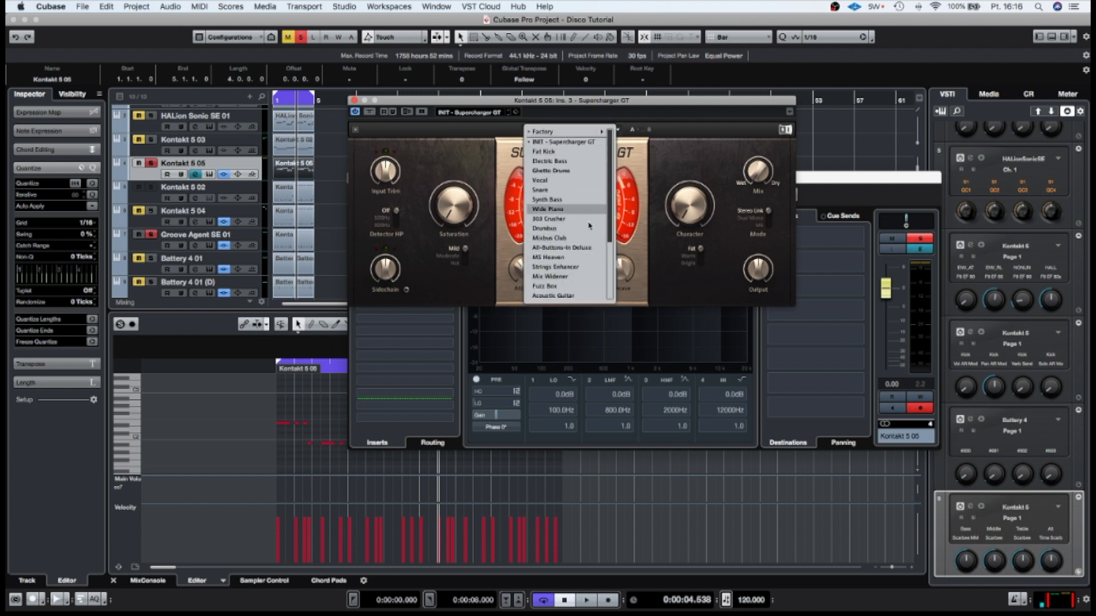
{"action": "left_click", "coordinate": [557, 162]}
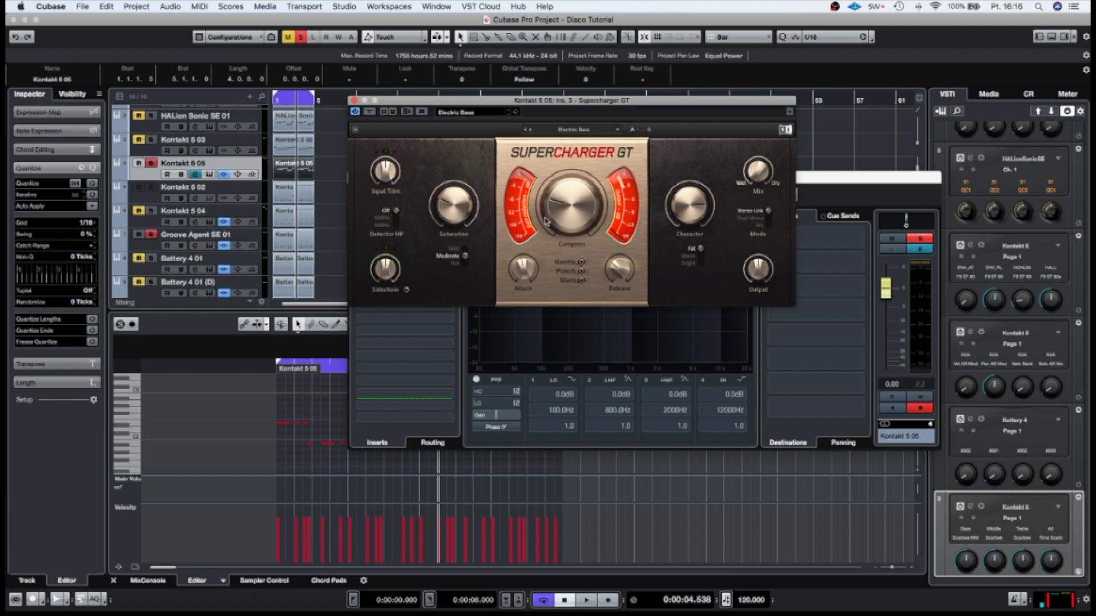
Play the loop and adjust the attack, compression and saturation of Supercharger GT.
{"action": "key", "text": "space"}
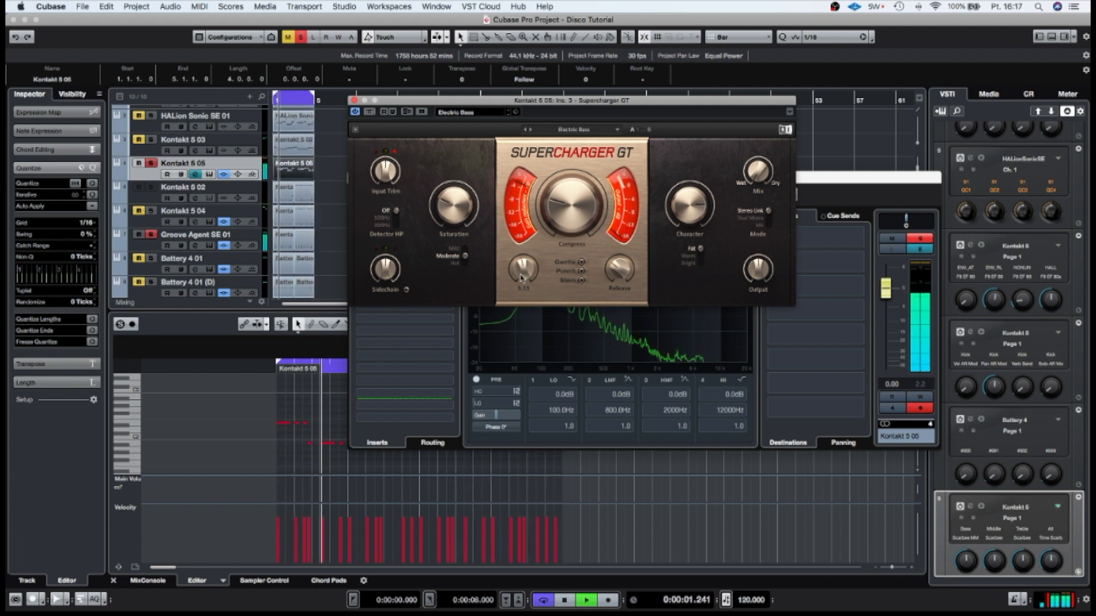
{"action": "left_click_drag", "start_coordinate": [524, 270], "coordinate": [520, 278]}
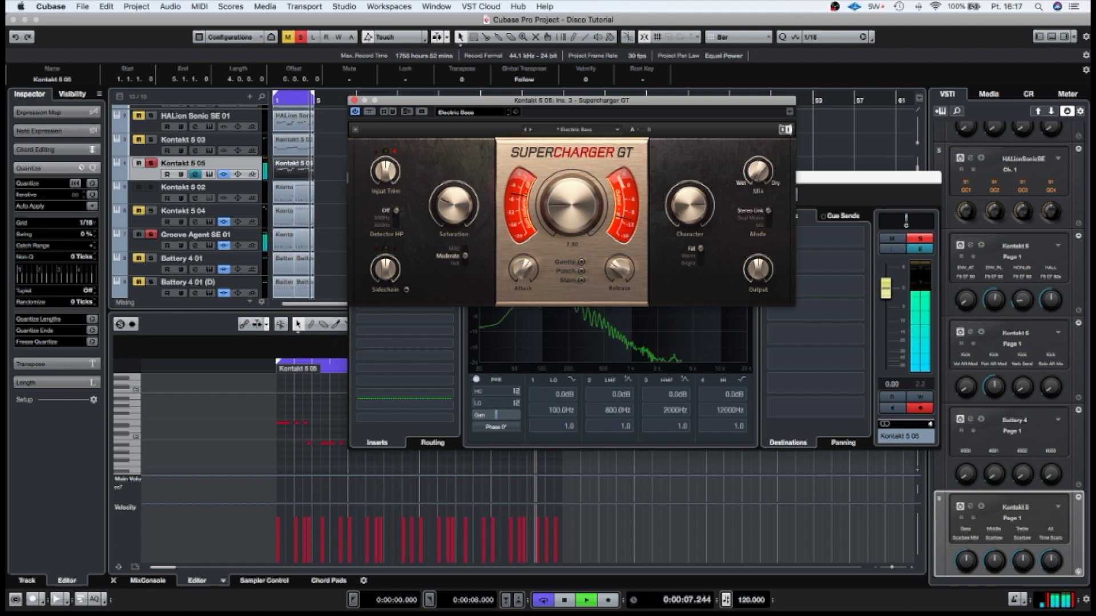
{"action": "mouse_move", "coordinate": [453, 207]}
{"action": "left_mouse_down"}
{"action": "mouse_move", "coordinate": [454, 196]}
{"action": "mouse_move", "coordinate": [454, 206]}
{"action": "left_mouse_up"}
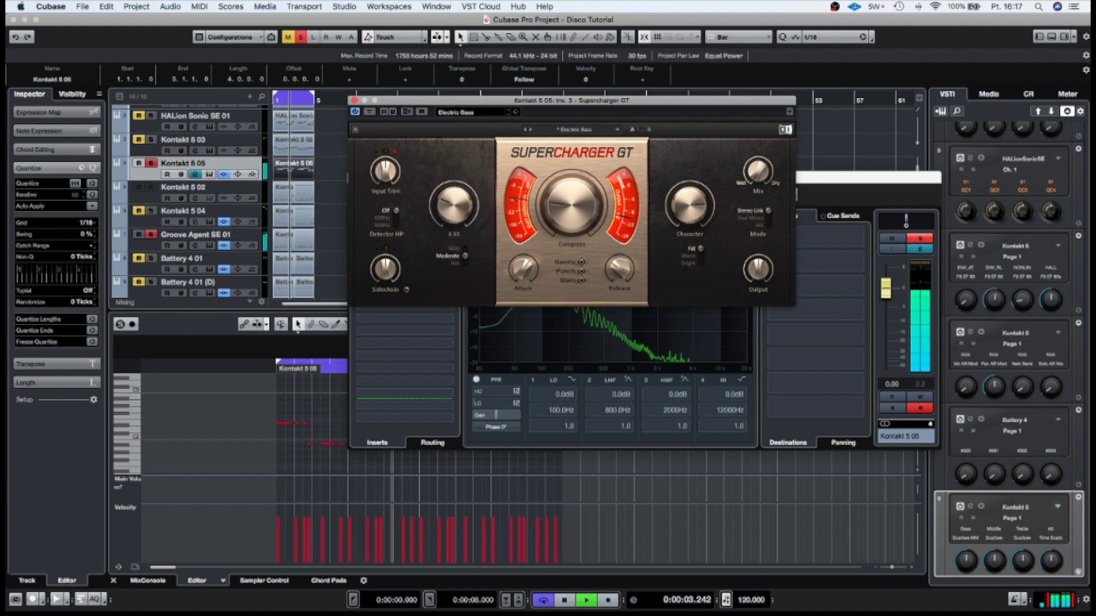
Adjust Supercharger GT's Character amount, set its mode to Warm, and close the plug-in window.
{"action": "mouse_move", "coordinate": [689, 204]}
{"action": "left_mouse_down"}
{"action": "mouse_move", "coordinate": [689, 214]}
{"action": "mouse_move", "coordinate": [689, 204]}
{"action": "left_mouse_up"}
{"action": "left_click", "coordinate": [700, 255]}
{"action": "left_click", "coordinate": [700, 249]}
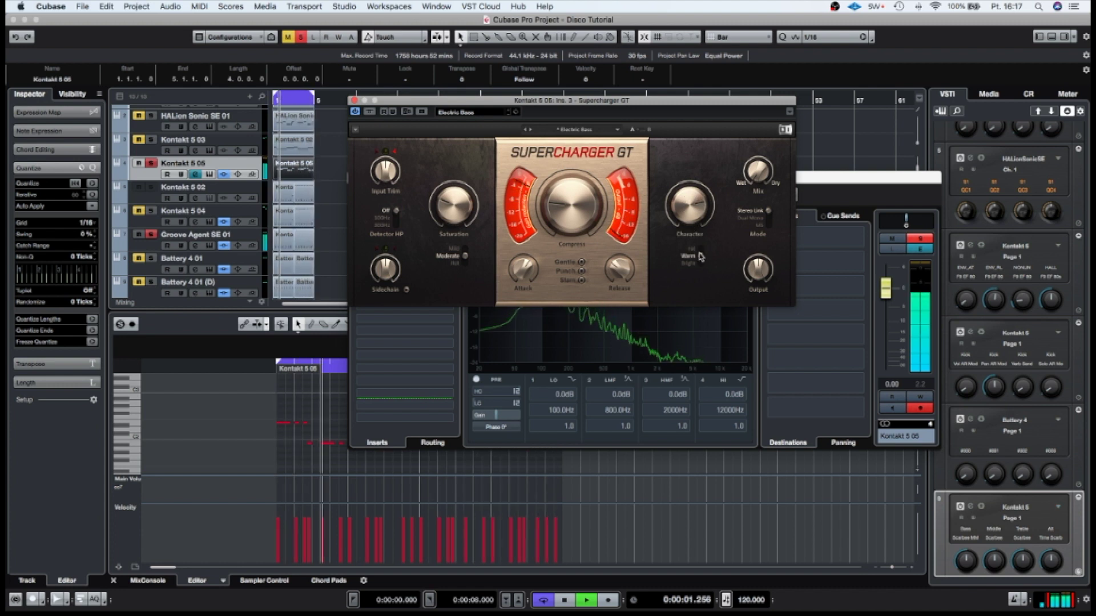
{"action": "left_click", "coordinate": [699, 255]}
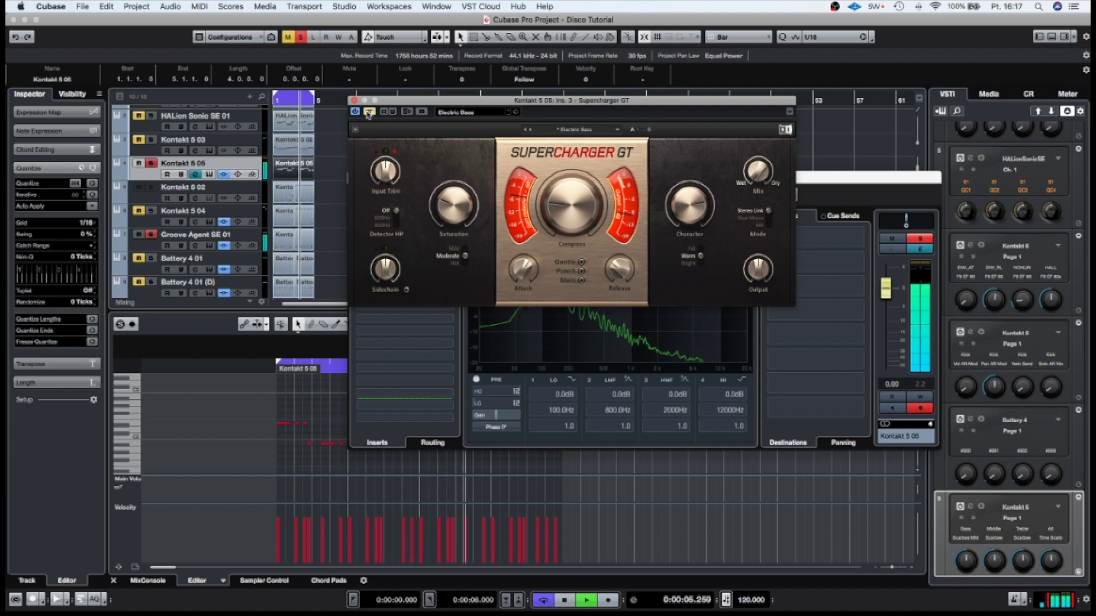
{"action": "left_click", "coordinate": [354, 100]}
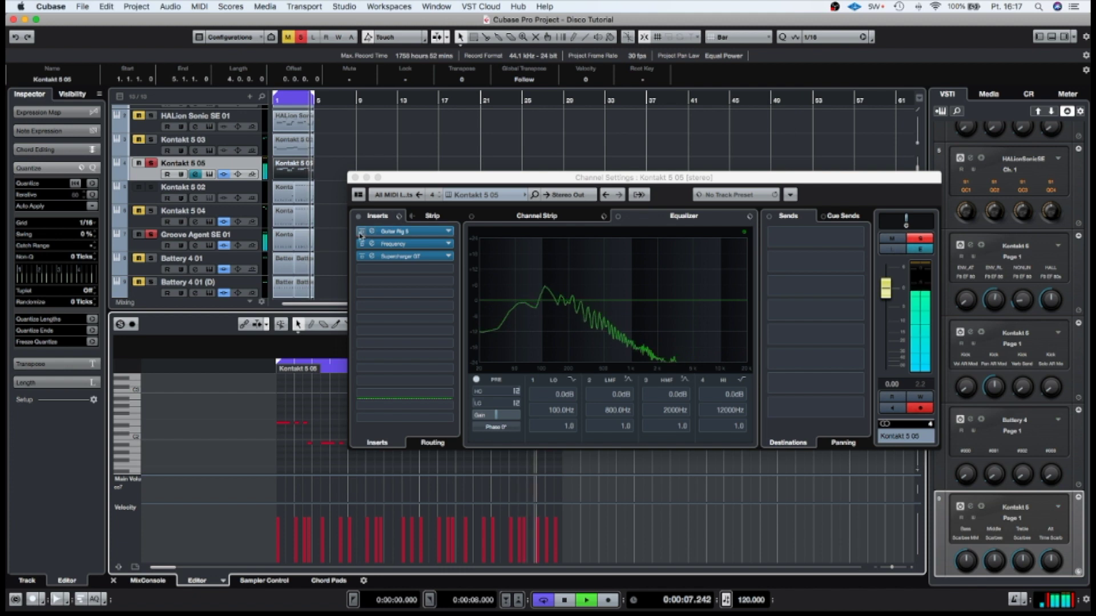
Move the Frequency insert below Supercharger GT and compare the bass with all inserts bypassed and active.
{"action": "mouse_move", "coordinate": [393, 244]}
{"action": "left_mouse_down"}
{"action": "mouse_move", "coordinate": [394, 269]}
{"action": "mouse_move", "coordinate": [394, 244]}
{"action": "mouse_move", "coordinate": [394, 257]}
{"action": "left_mouse_up"}
{"action": "key", "text": "space"}
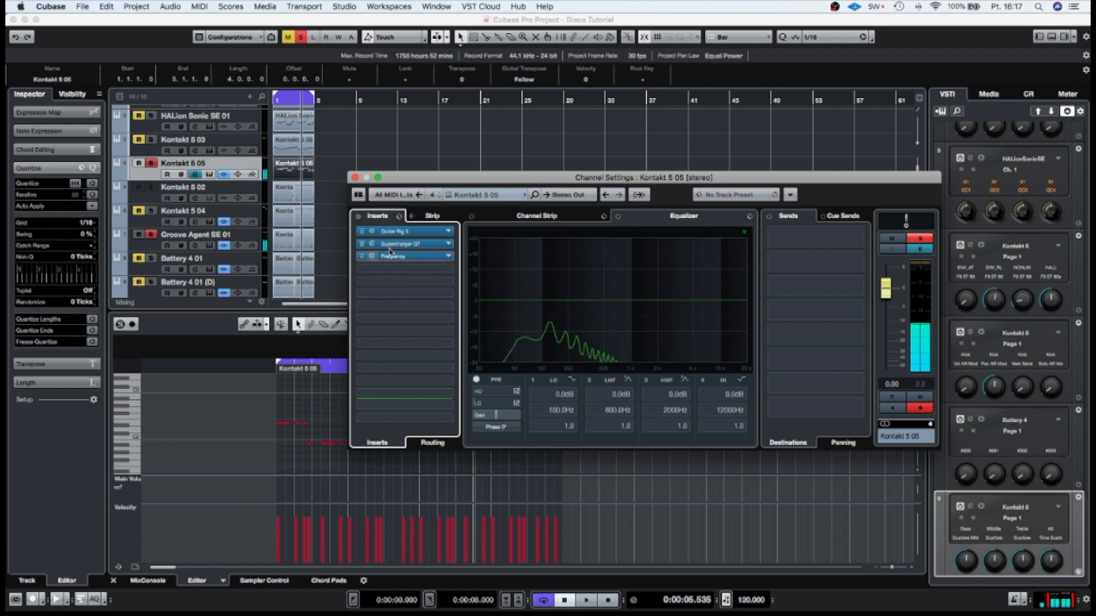
{"action": "left_click", "coordinate": [358, 216]}
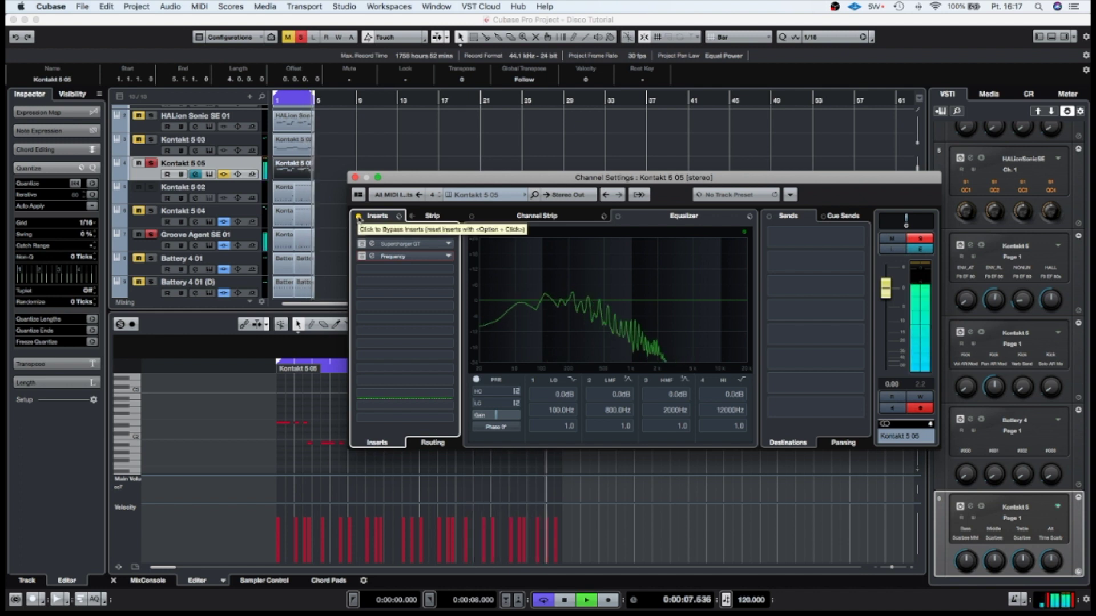
{"action": "left_click", "coordinate": [359, 217]}
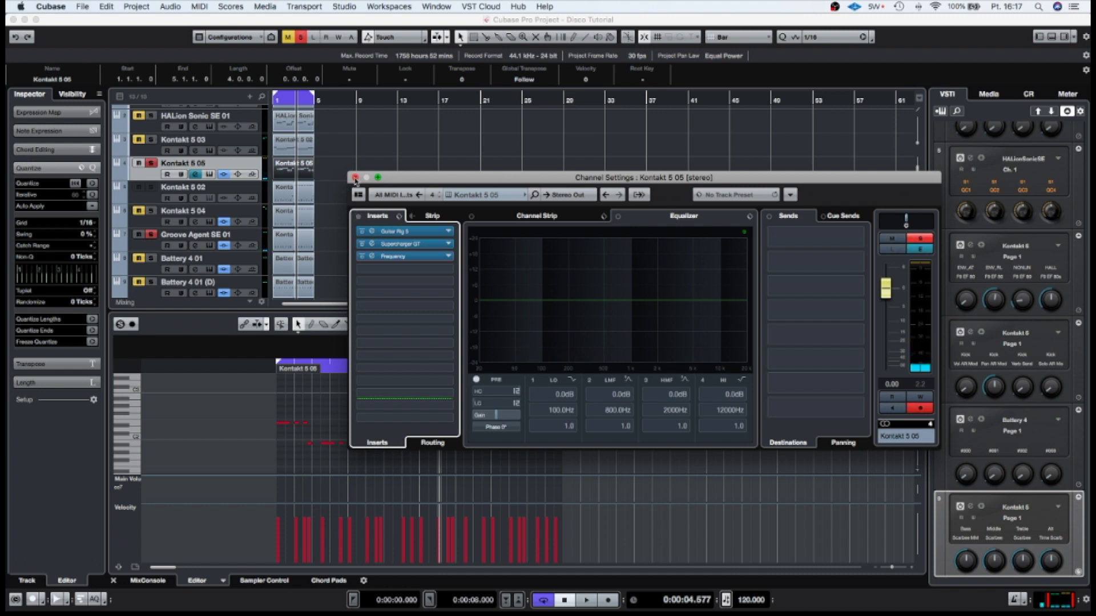
Add the Compressor as insert 5 on the Kontakt 5 05 channel and arrange its window clear of the insert list.
{"action": "left_click", "coordinate": [449, 281]}
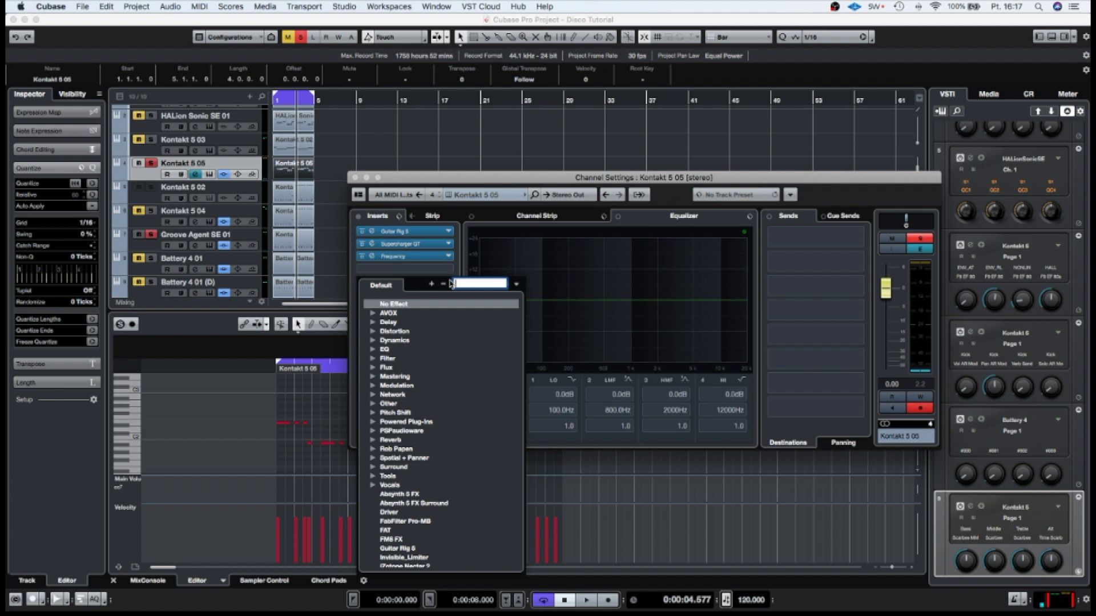
{"action": "type", "text": "com"}
{"action": "left_click", "coordinate": [409, 313]}
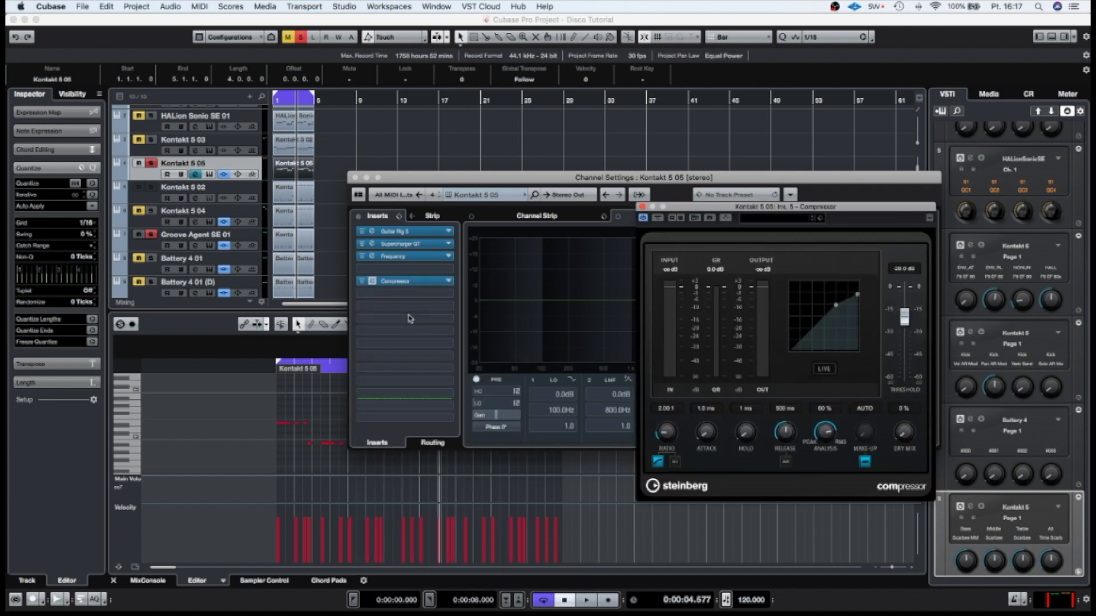
{"action": "left_click_drag", "start_coordinate": [733, 217], "coordinate": [628, 117]}
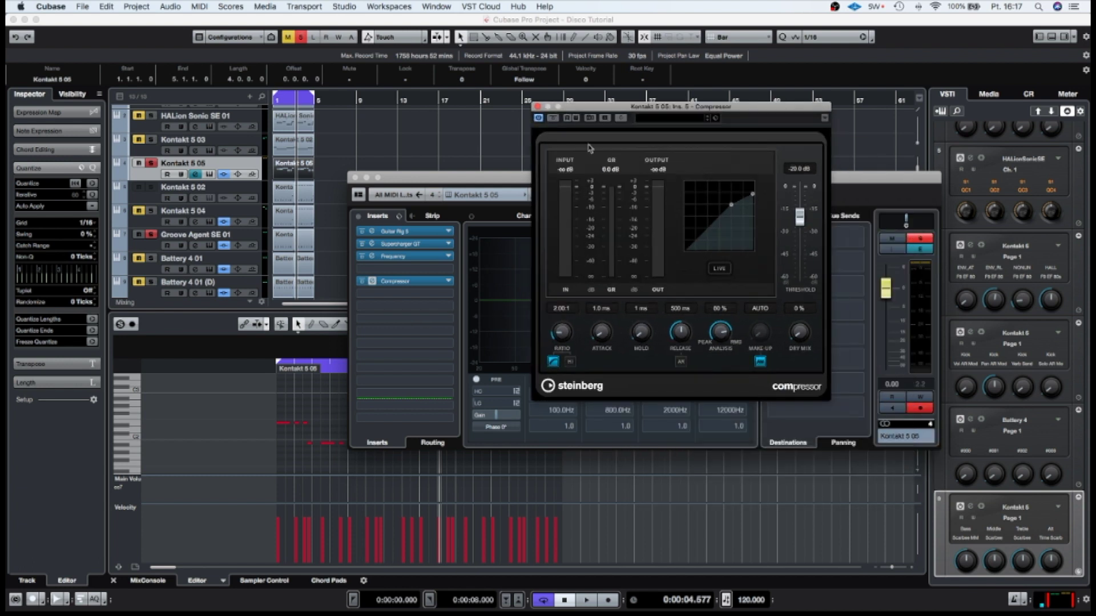
{"action": "left_click_drag", "start_coordinate": [420, 179], "coordinate": [433, 193]}
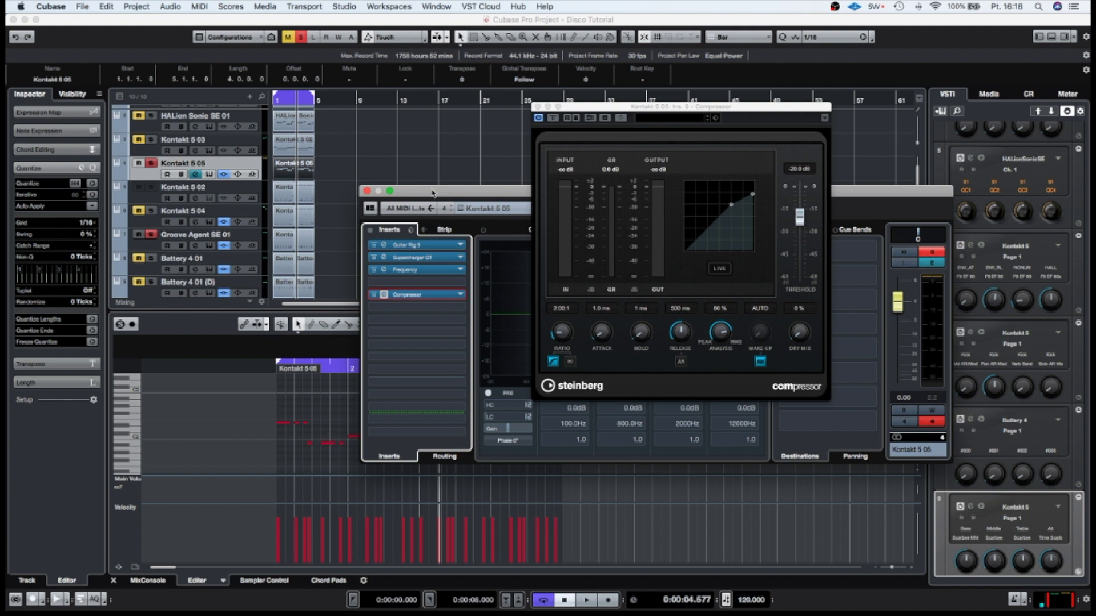
Activate the Compressor's side-chain input and route the first send of Groove Agent SE 01 to it.
{"action": "left_click", "coordinate": [195, 246]}
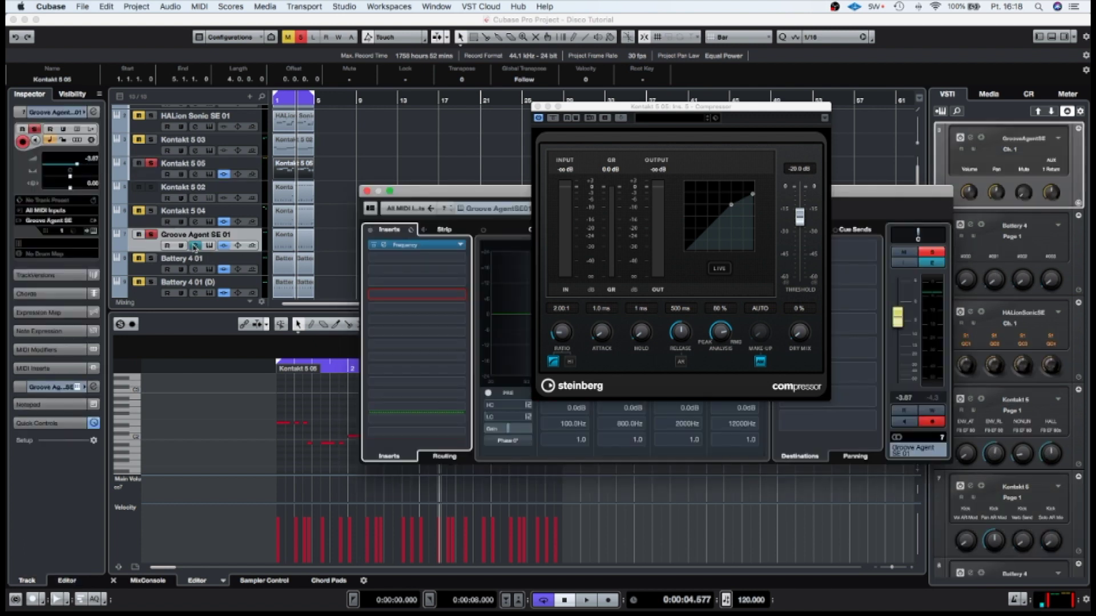
{"action": "left_click_drag", "start_coordinate": [509, 194], "coordinate": [114, 195]}
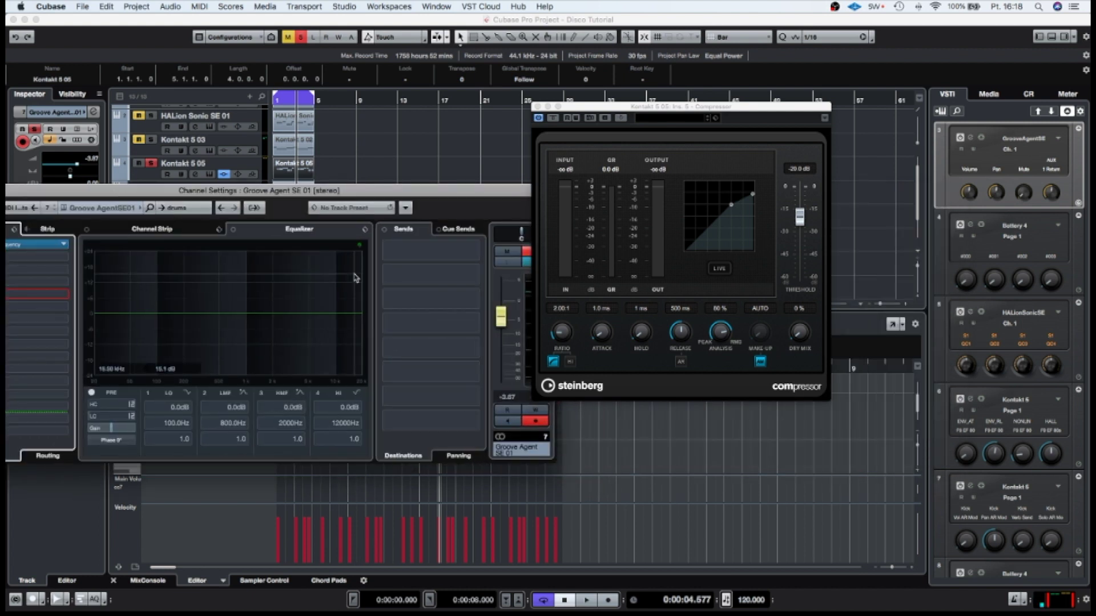
{"action": "left_click", "coordinate": [474, 254]}
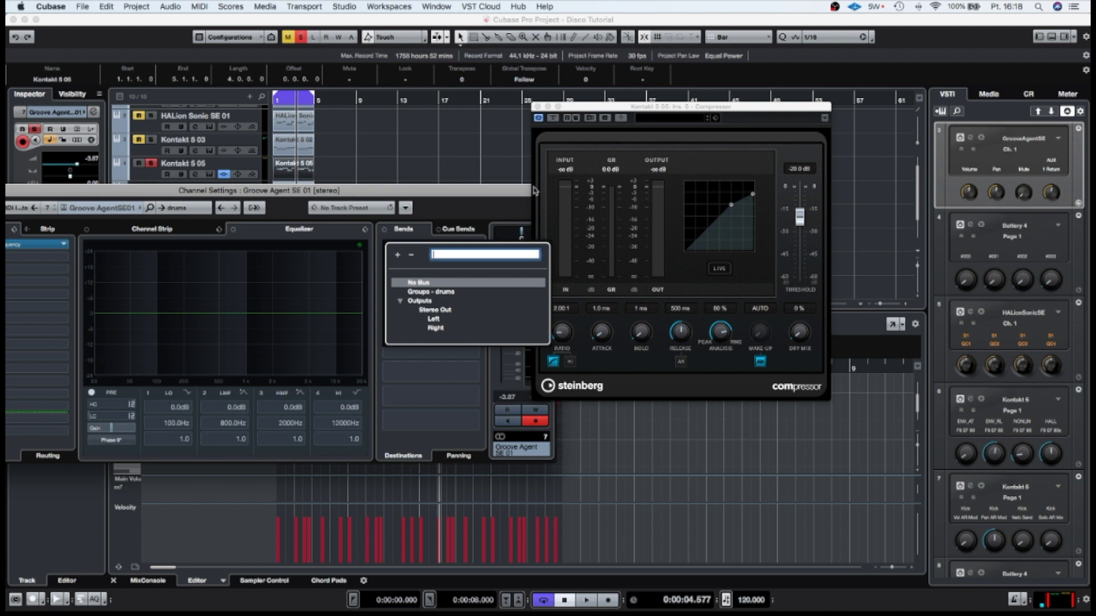
{"action": "left_click", "coordinate": [622, 119]}
{"action": "left_click", "coordinate": [621, 119]}
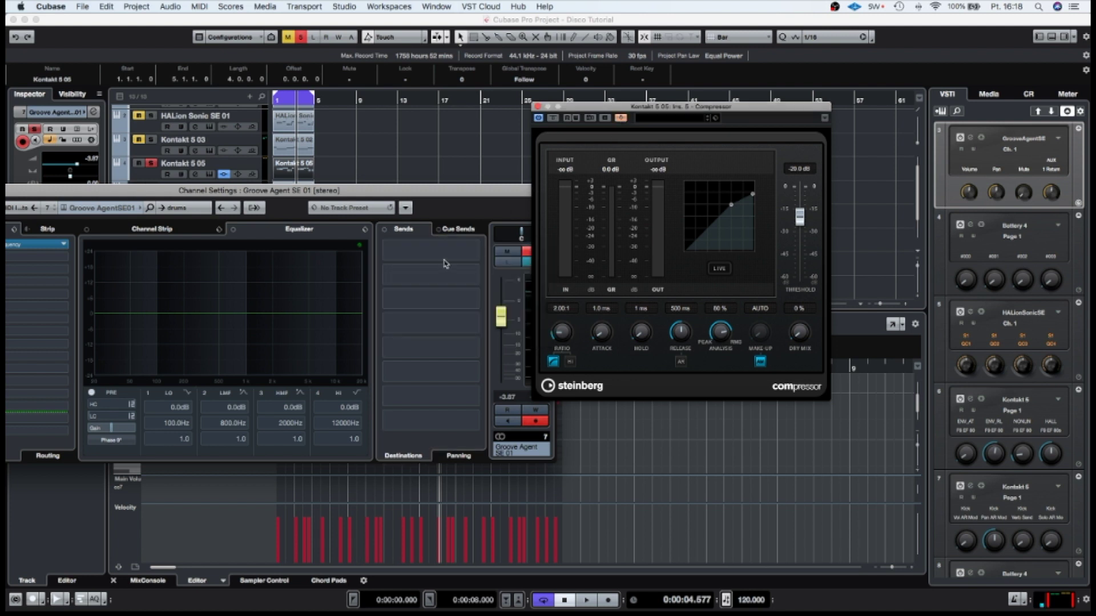
{"action": "left_click", "coordinate": [475, 253]}
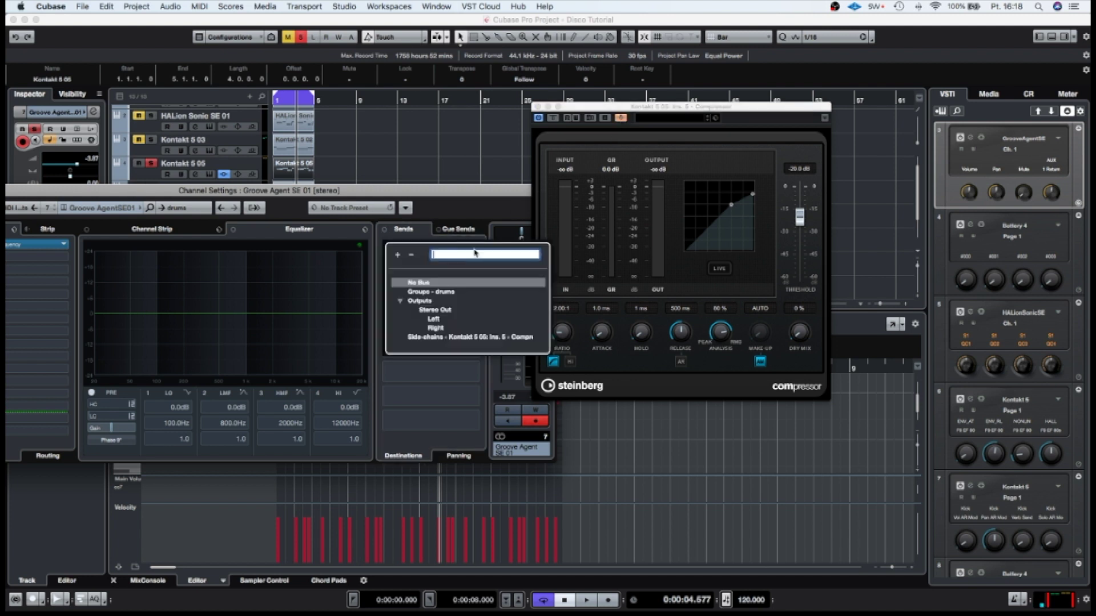
{"action": "left_click", "coordinate": [458, 337]}
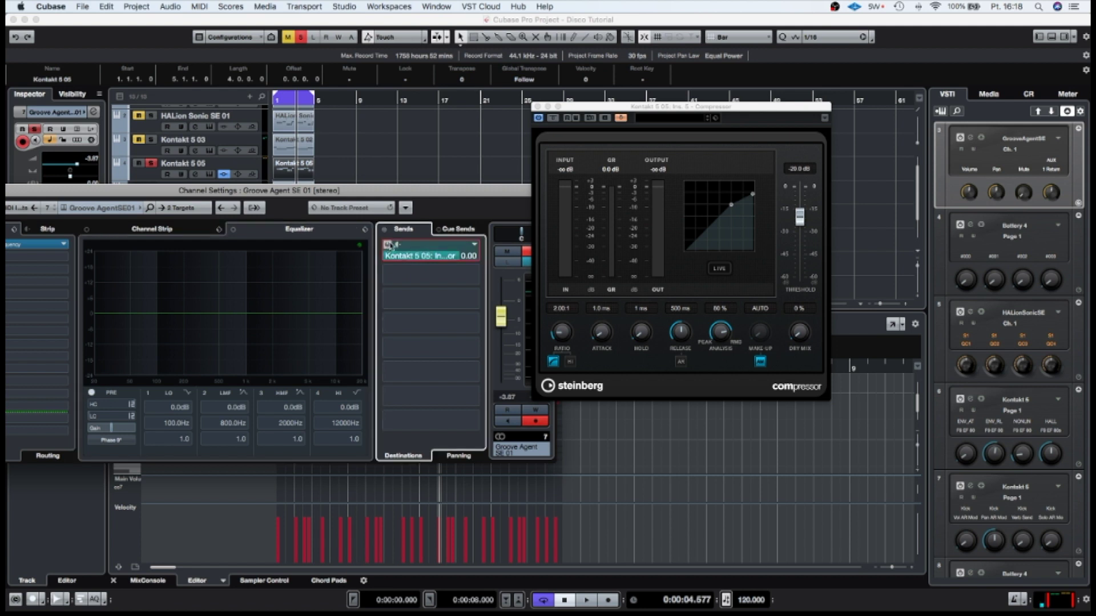
Set the side-chained Compressor's threshold to -26.6 dB and release to 195 ms, then close the channel settings and plug-in windows.
{"action": "left_click_drag", "start_coordinate": [800, 217], "coordinate": [800, 229]}
{"action": "left_click_drag", "start_coordinate": [680, 331], "coordinate": [666, 360]}
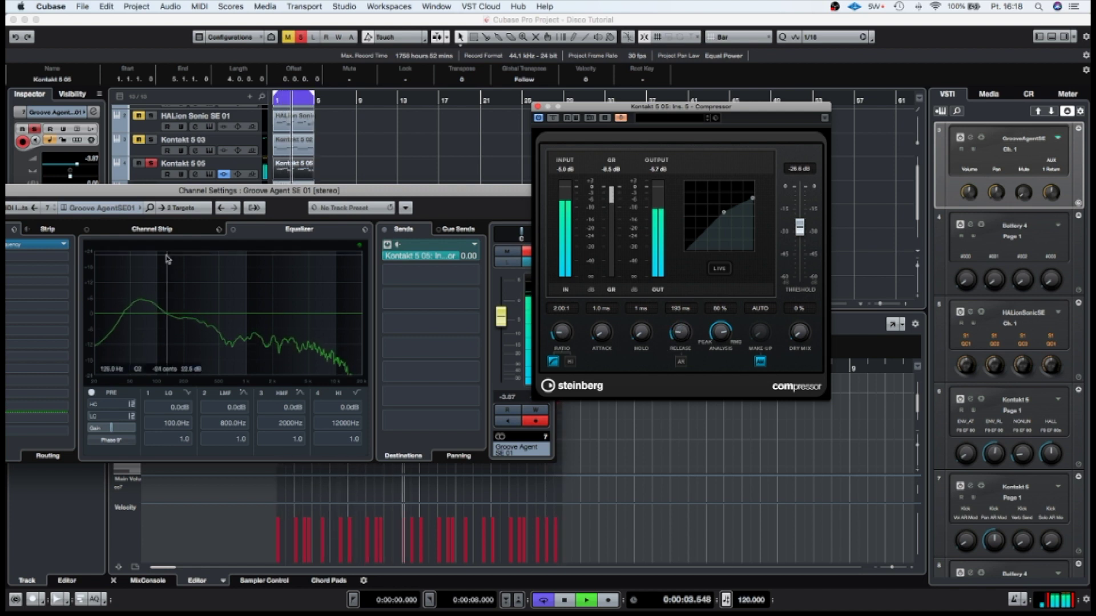
{"action": "left_click_drag", "start_coordinate": [96, 194], "coordinate": [241, 192]}
{"action": "left_click", "coordinate": [116, 187]}
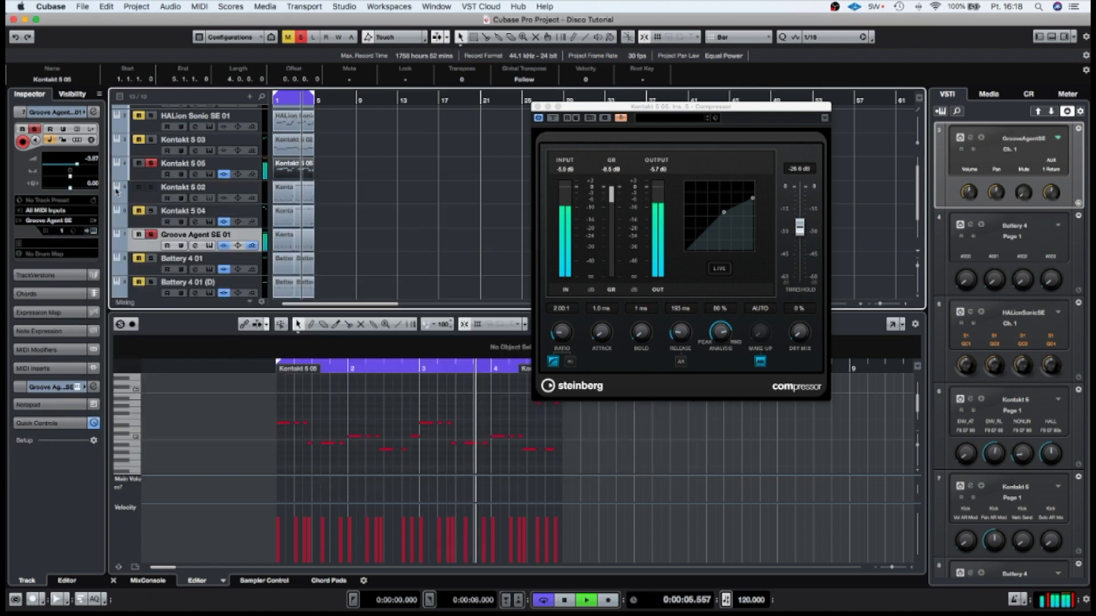
{"action": "left_click", "coordinate": [538, 106]}
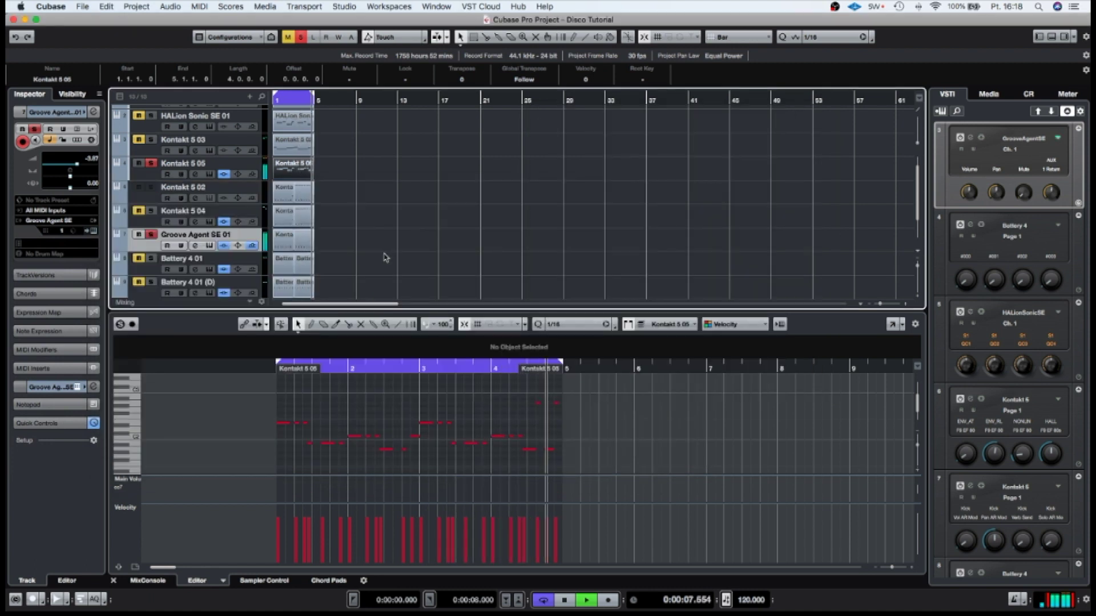
In the MixConsole, pull the Kontakt 5 05 fader to minimum, stop playback, and solo the drums group with its channels.
{"action": "scroll", "coordinate": [164, 264], "scroll_direction": "down", "scroll_amount": 3}
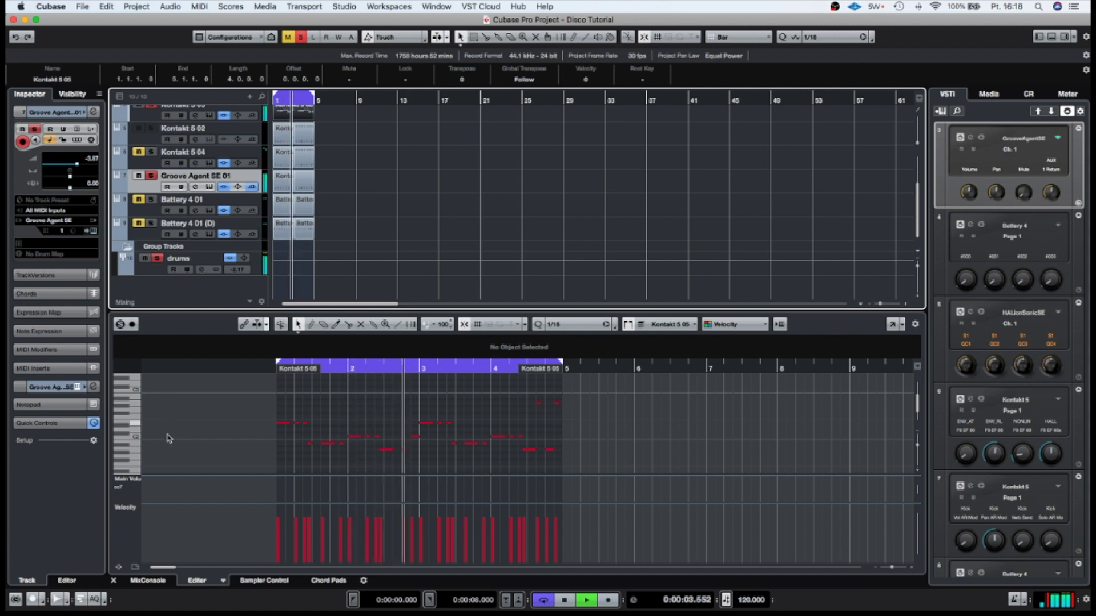
{"action": "left_click", "coordinate": [141, 582]}
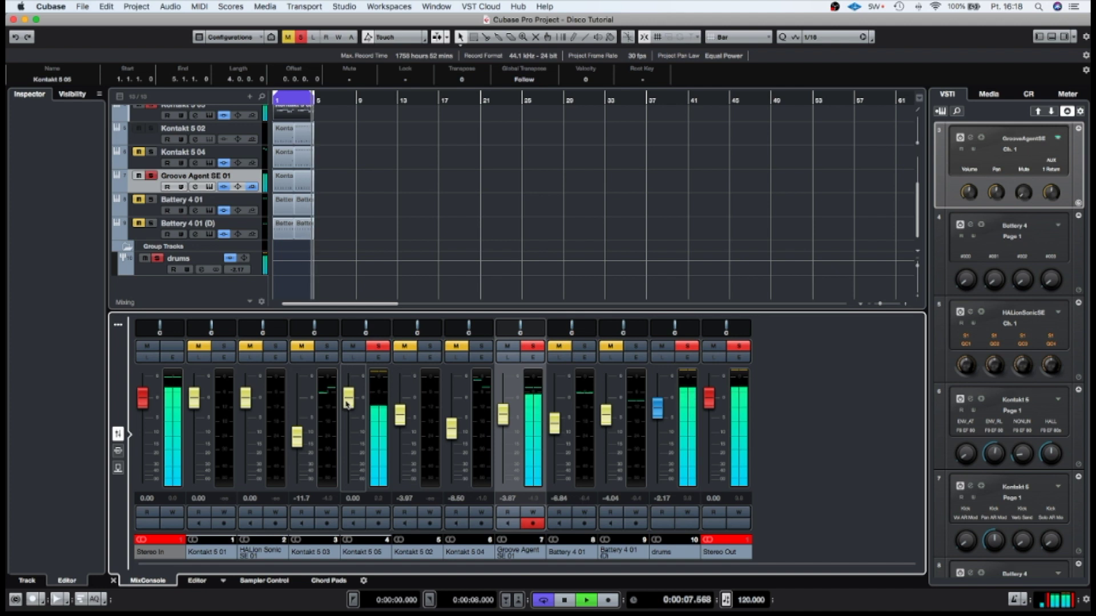
{"action": "left_click_drag", "start_coordinate": [347, 399], "coordinate": [348, 479]}
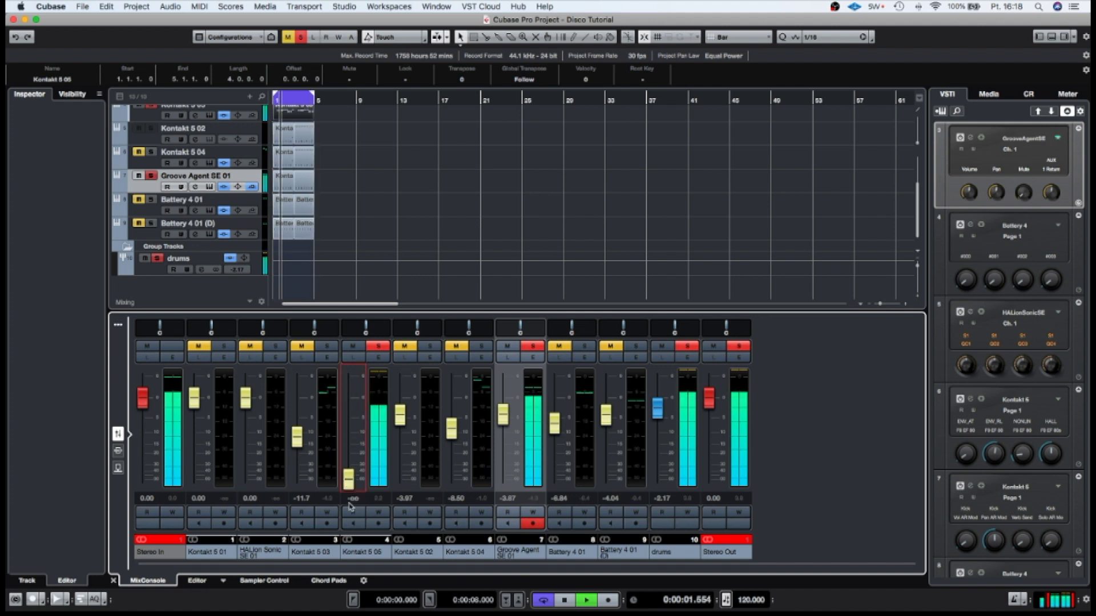
{"action": "key", "text": "space"}
{"action": "left_click", "coordinate": [684, 347]}
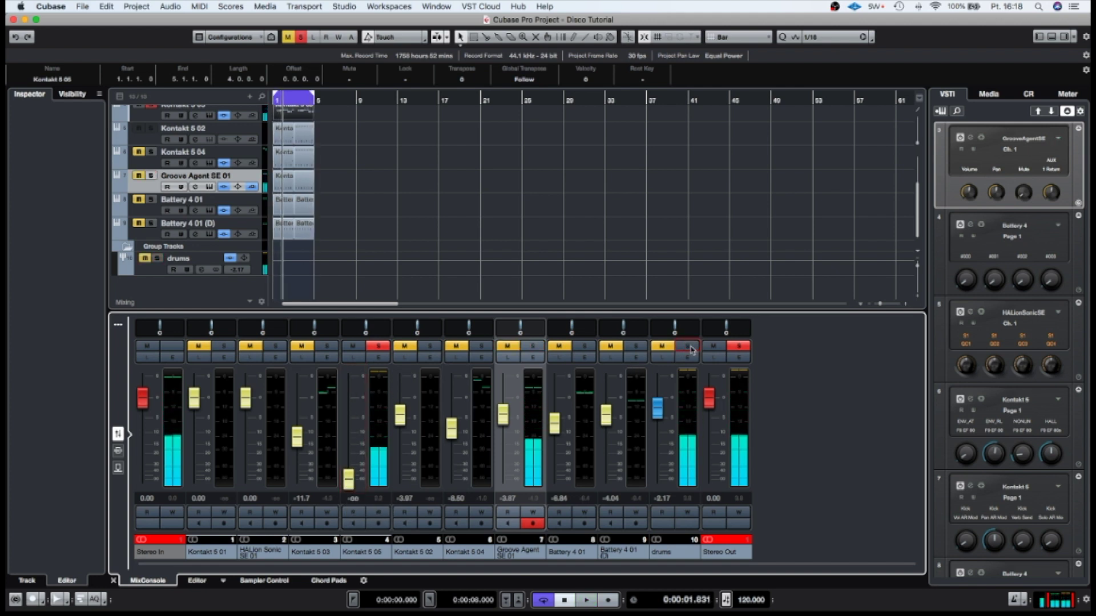
{"action": "left_click", "coordinate": [689, 348]}
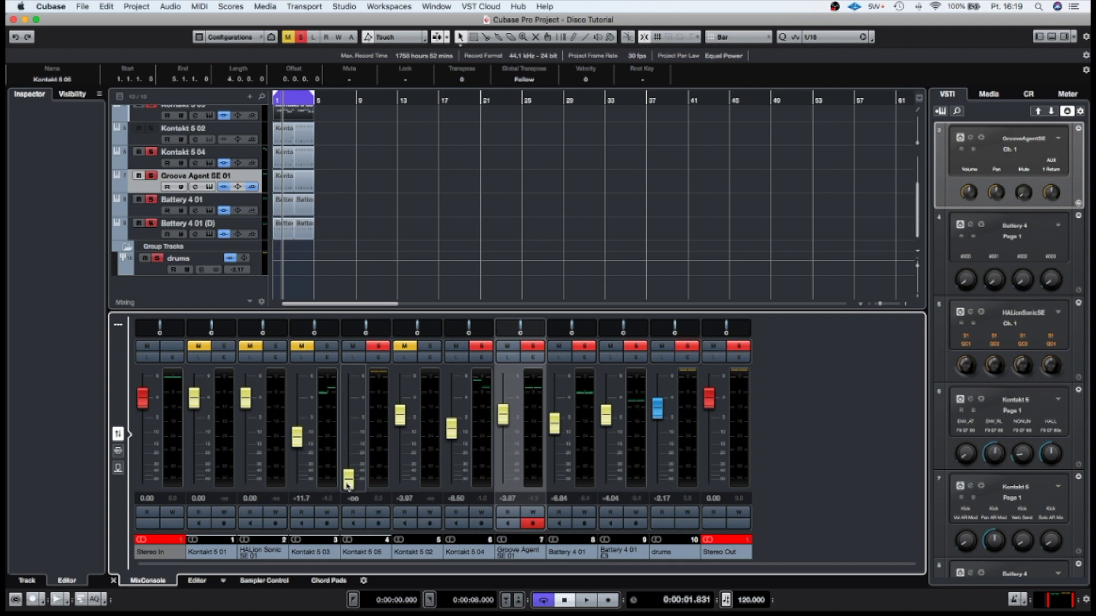
With the loop playing, raise Kontakt 5 05 to -4.56 dB and bring in Kontakt 5 03 at -13.1 dB, then stop playback.
{"action": "key", "text": "space"}
{"action": "left_click_drag", "start_coordinate": [347, 486], "coordinate": [347, 451]}
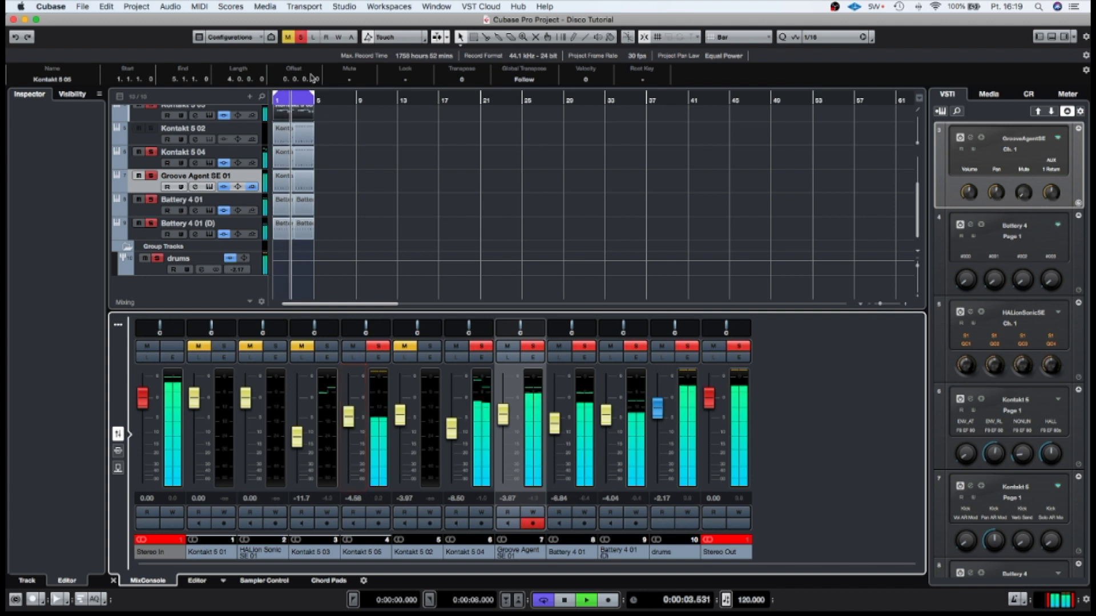
{"action": "left_click", "coordinate": [302, 346]}
{"action": "left_click_drag", "start_coordinate": [297, 436], "coordinate": [297, 440]}
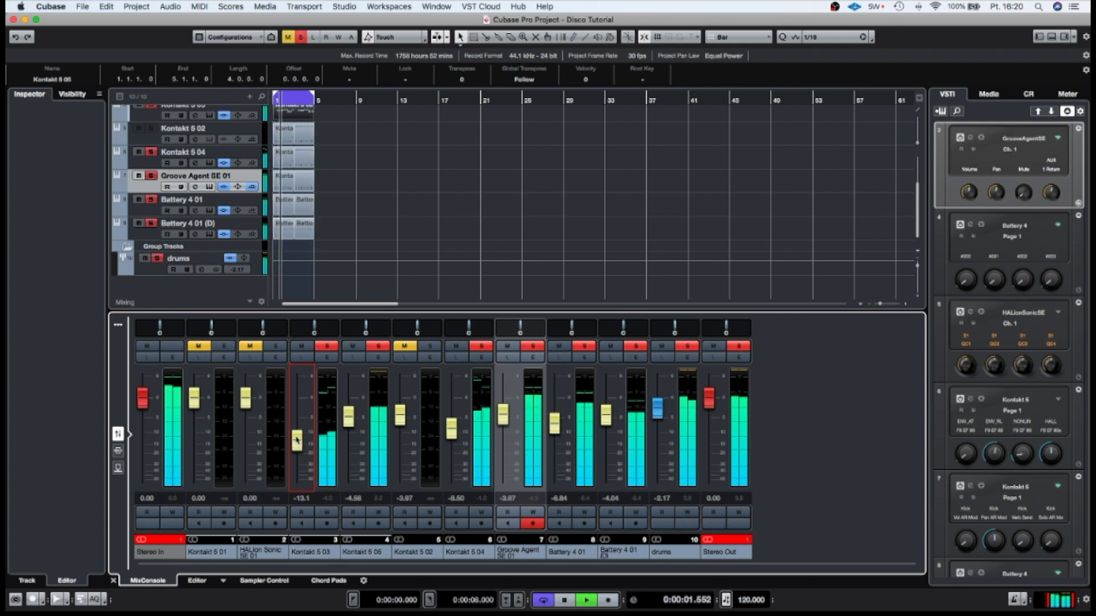
{"action": "key", "text": "space"}
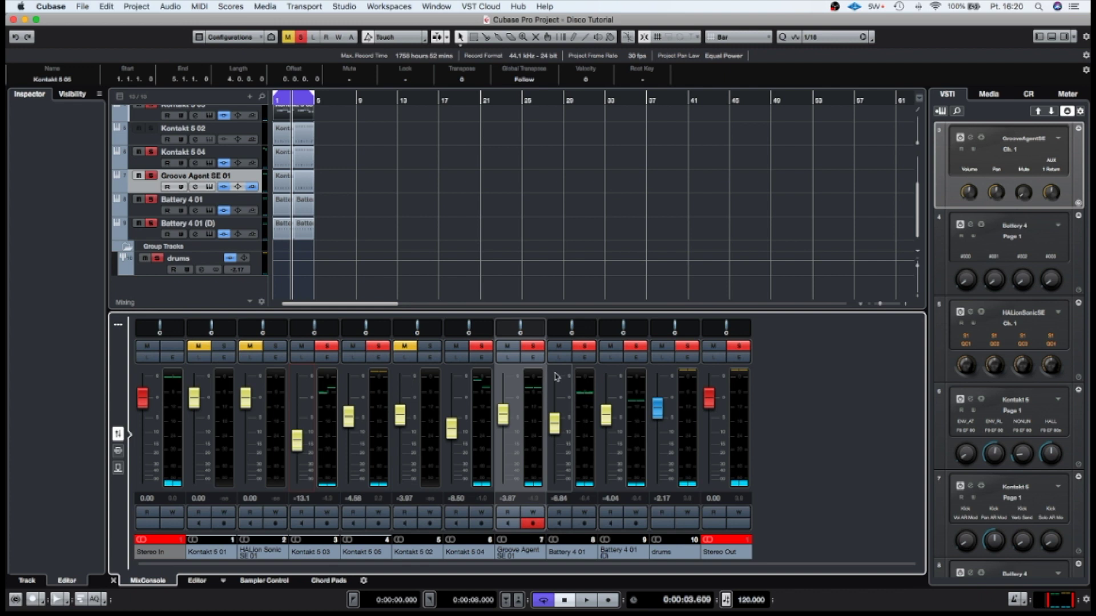
{"action": "scroll", "coordinate": [743, 604], "scroll_direction": "up", "scroll_amount": 2}
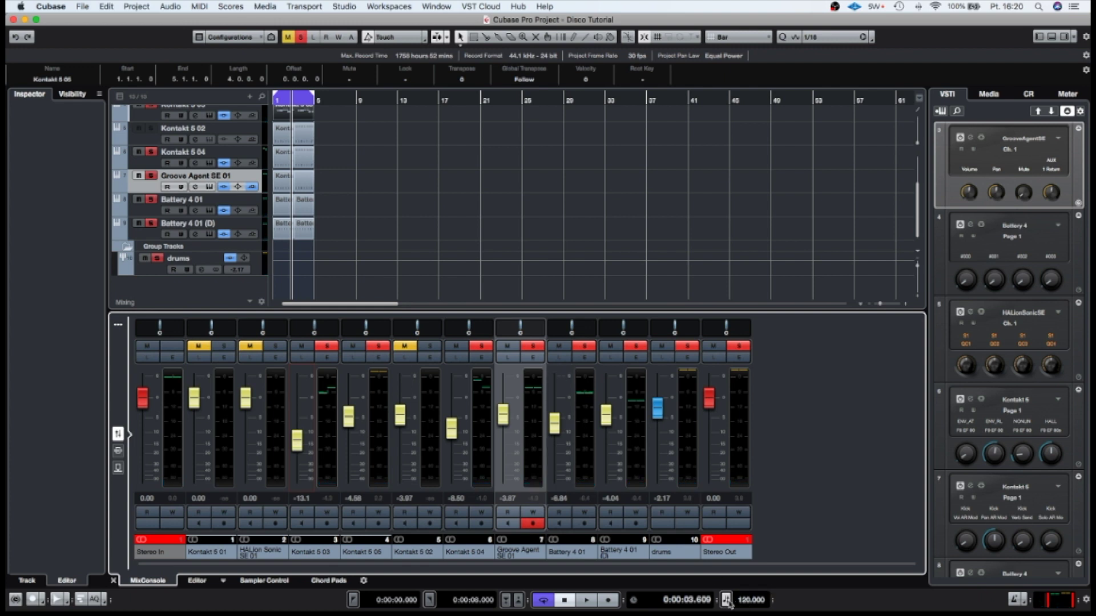
{"action": "right_click", "coordinate": [740, 604]}
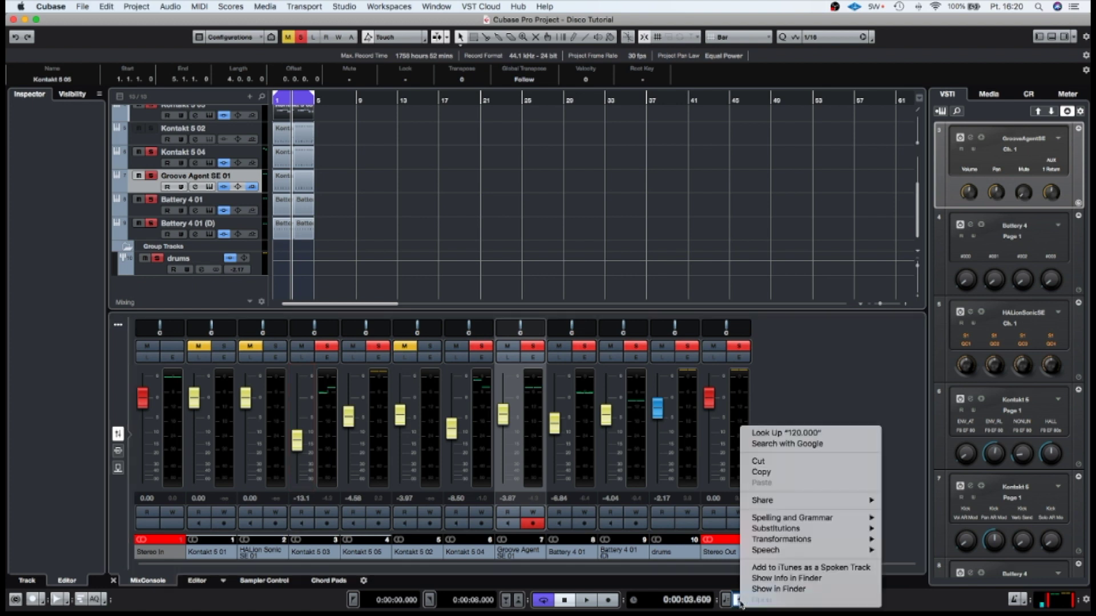
{"action": "key", "text": "Up"}
{"action": "key", "text": "Up"}
{"action": "key", "text": "Up"}
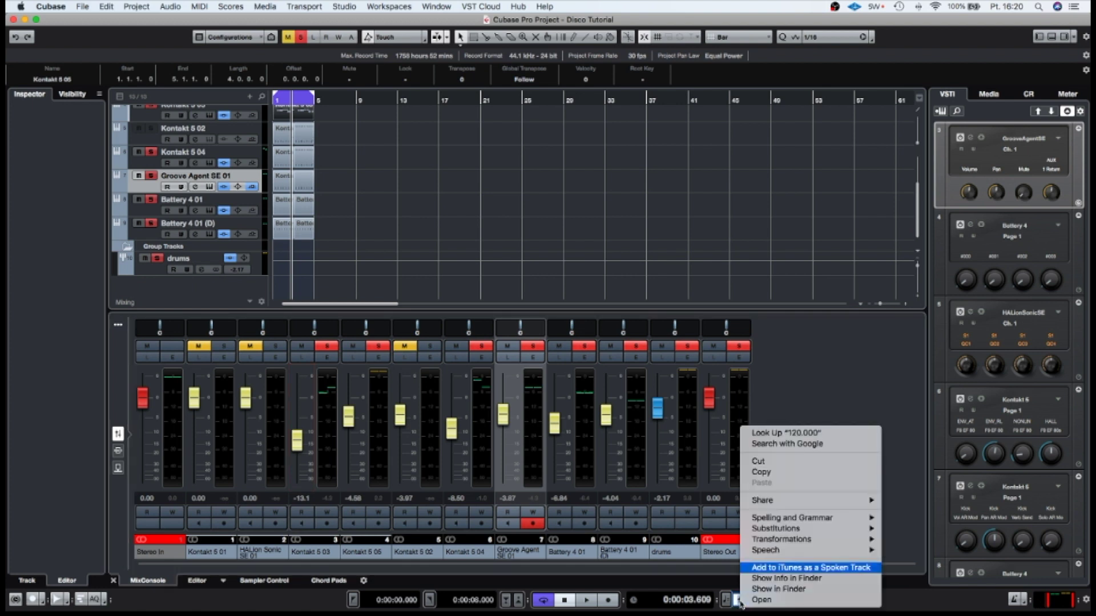
{"action": "key", "text": "Escape"}
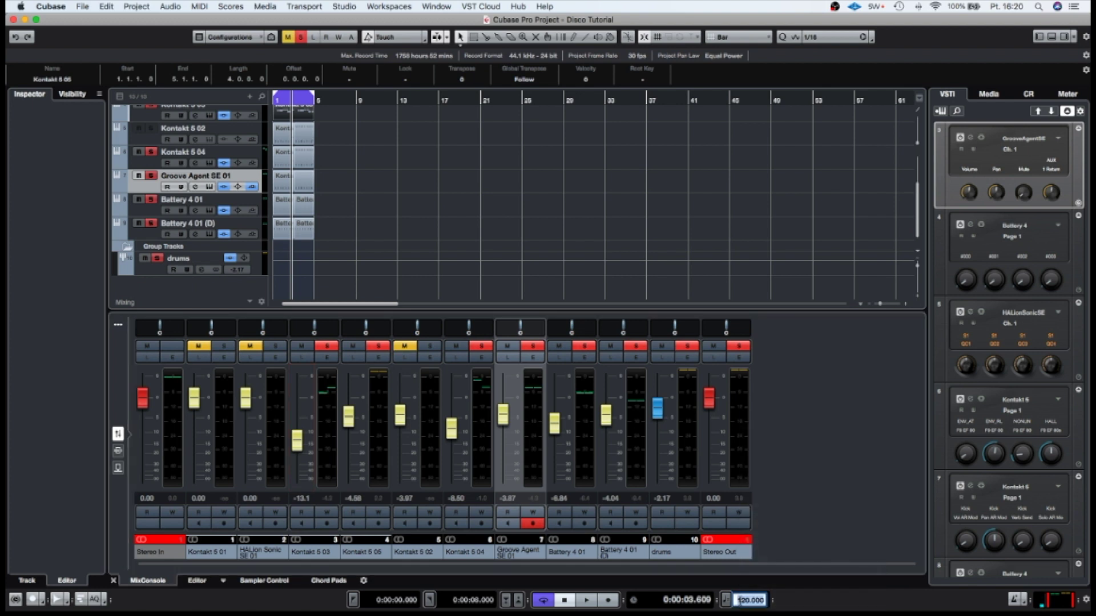
{"action": "left_click", "coordinate": [628, 223]}
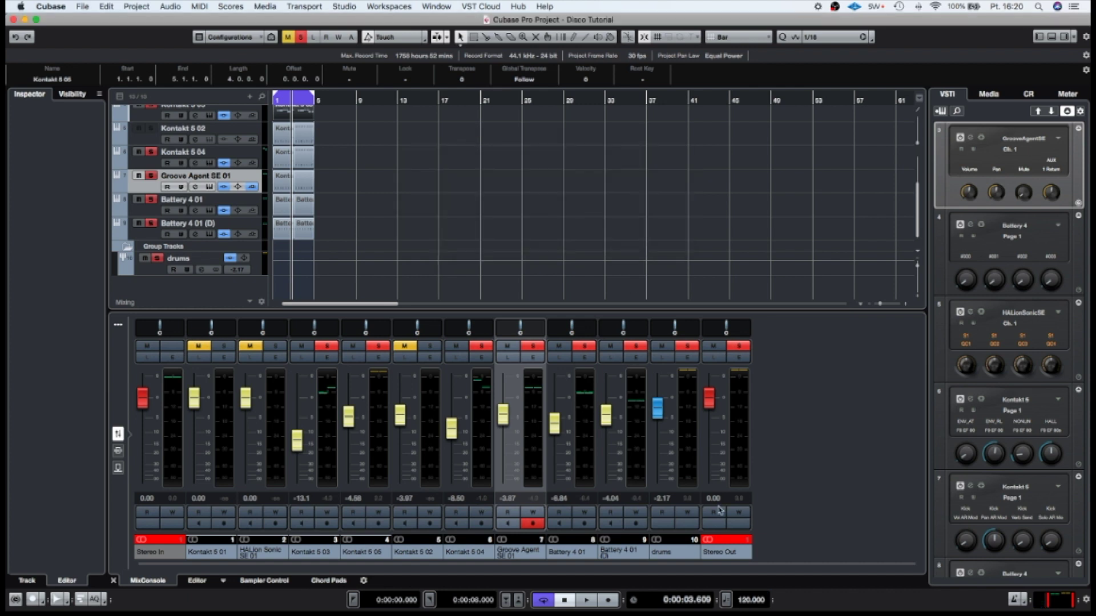
Set the project tempo to 124 BPM, play the loop to hear it, and stop playback.
{"action": "double_click", "coordinate": [750, 600]}
{"action": "type", "text": "124"}
{"action": "key", "text": "Return"}
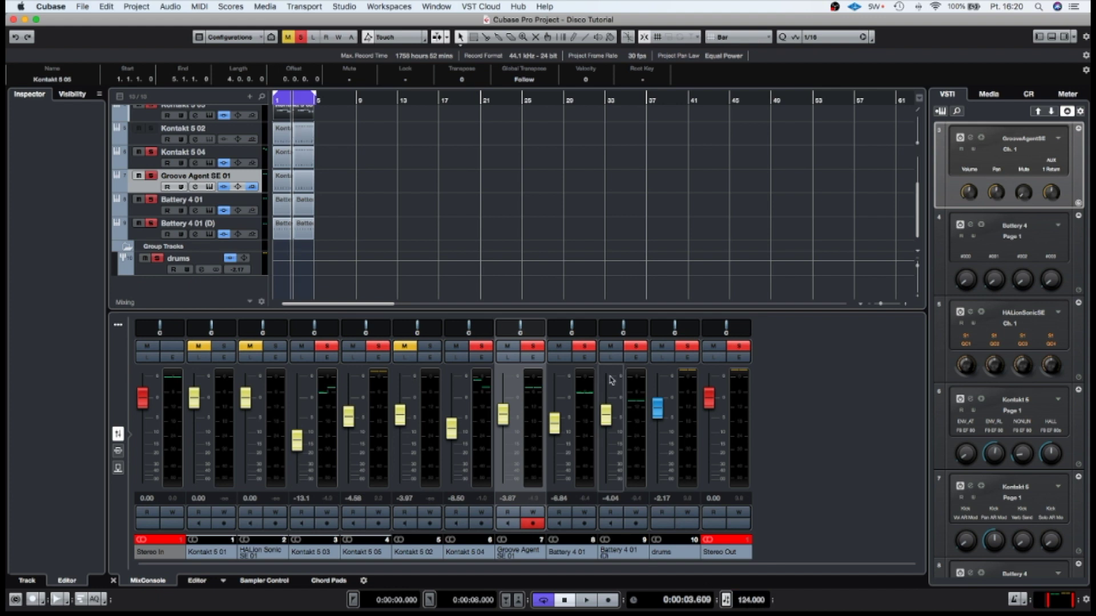
{"action": "left_click", "coordinate": [316, 97]}
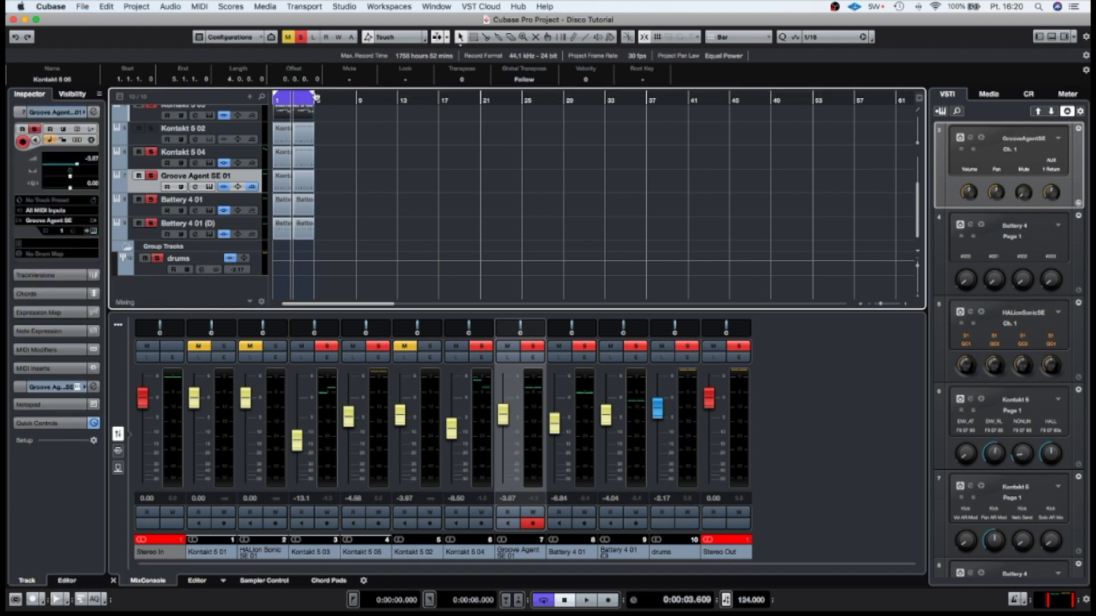
{"action": "key", "text": "space"}
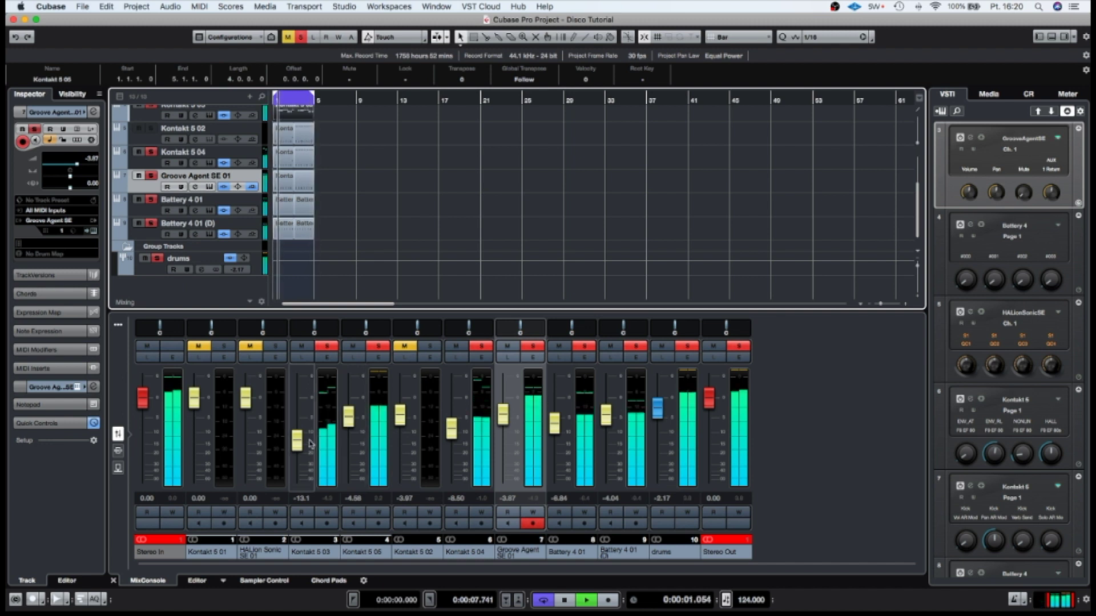
{"action": "key", "text": "space"}
Clear all solos and add a stereo group channel named "pumping group" routed to Stereo Out.
{"action": "left_click", "coordinate": [301, 37]}
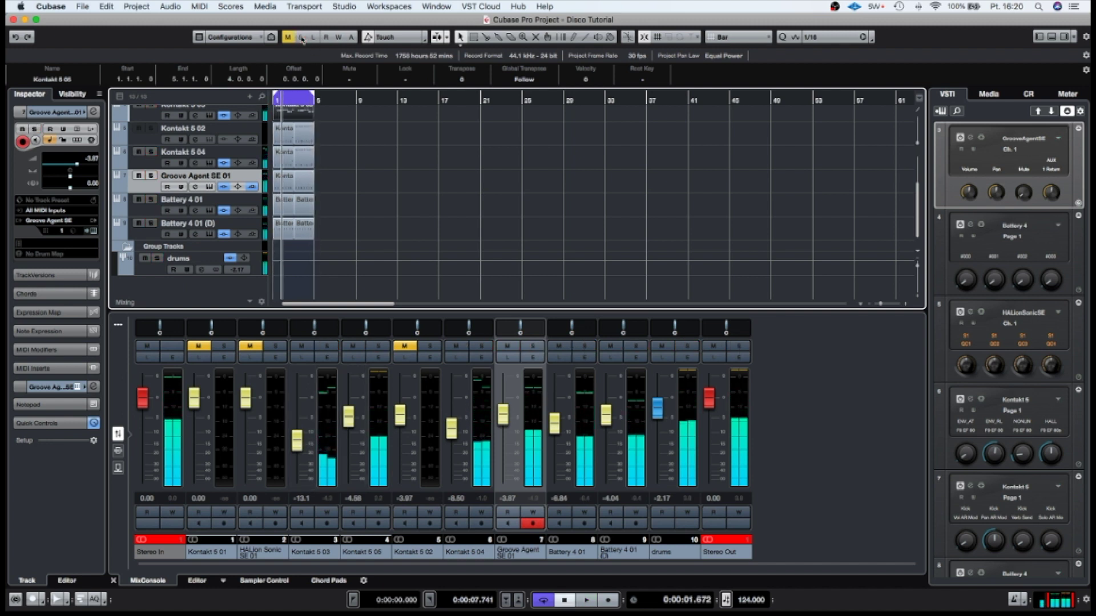
{"action": "scroll", "coordinate": [328, 250], "scroll_direction": "up", "scroll_amount": 4}
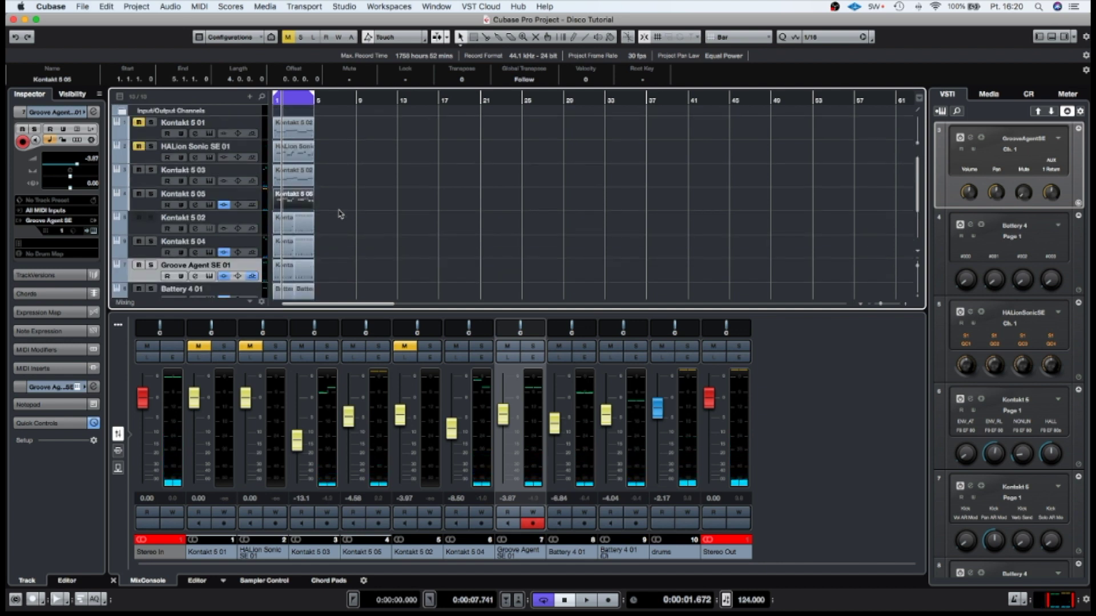
{"action": "scroll", "coordinate": [340, 214], "scroll_direction": "down", "scroll_amount": 2}
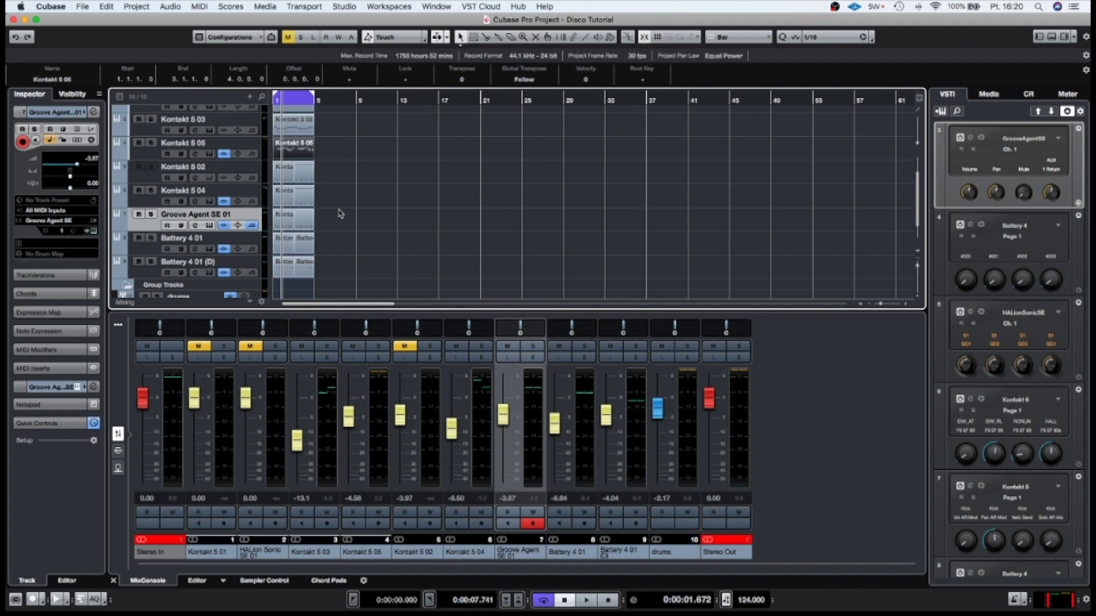
{"action": "scroll", "coordinate": [340, 214], "scroll_direction": "down", "scroll_amount": 2}
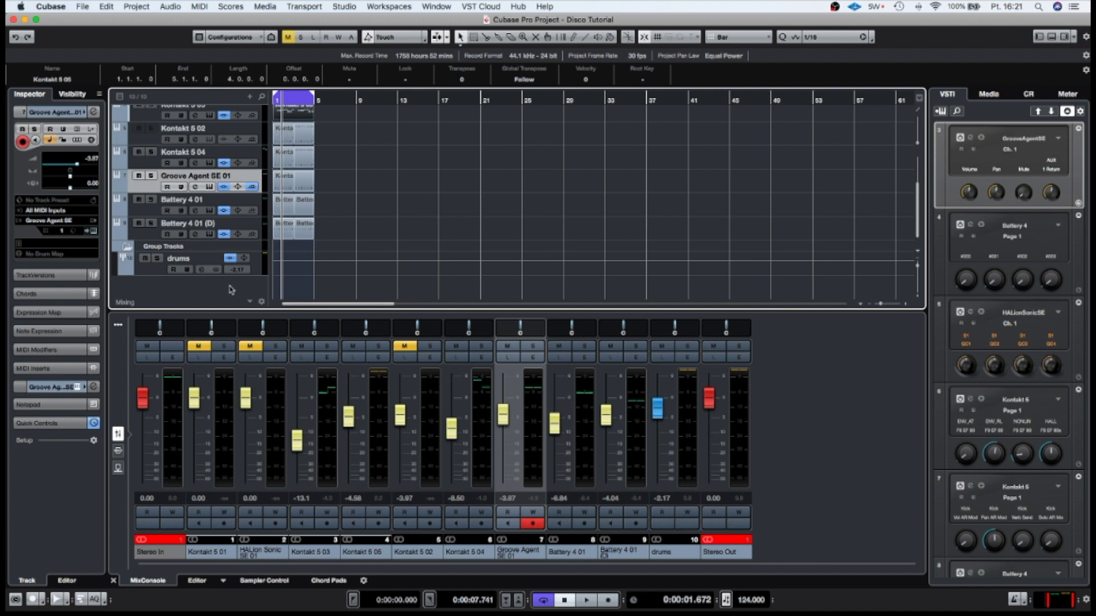
{"action": "right_click", "coordinate": [231, 290]}
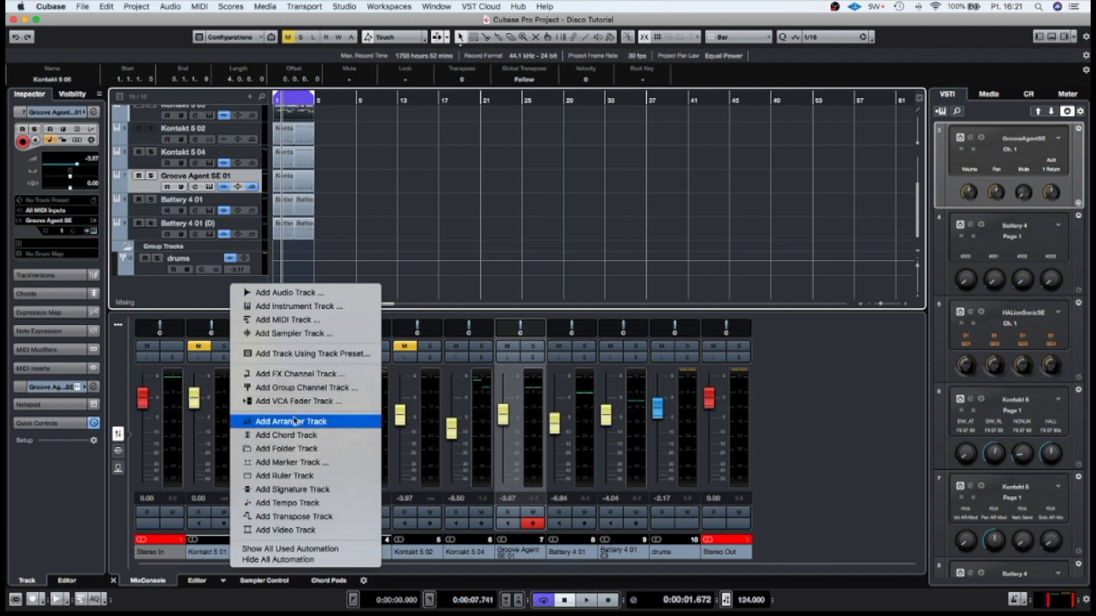
{"action": "left_click", "coordinate": [293, 388]}
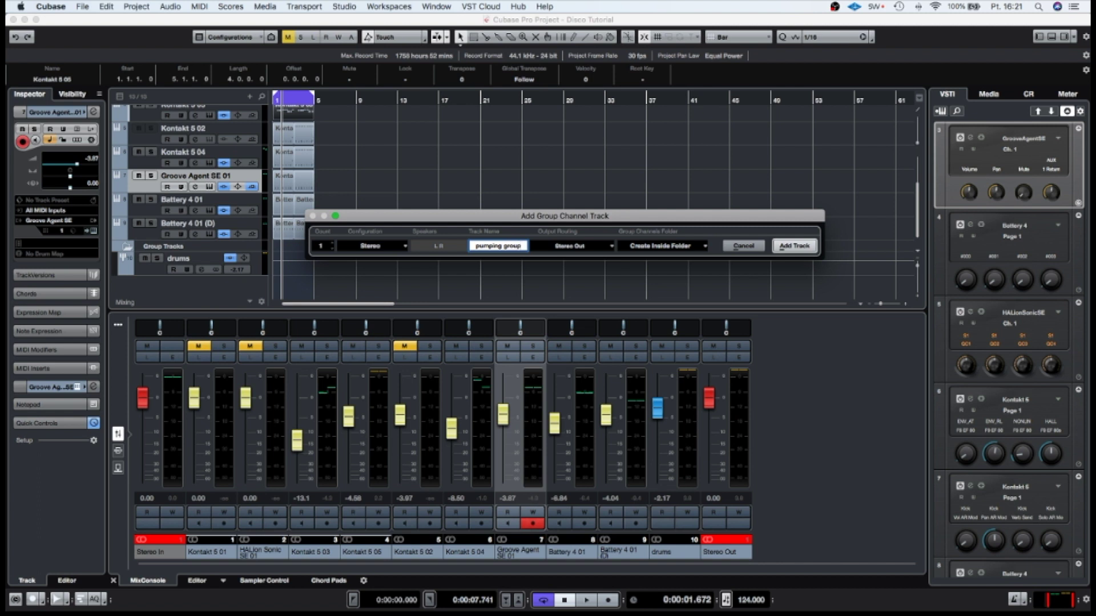
{"action": "key", "text": "Return"}
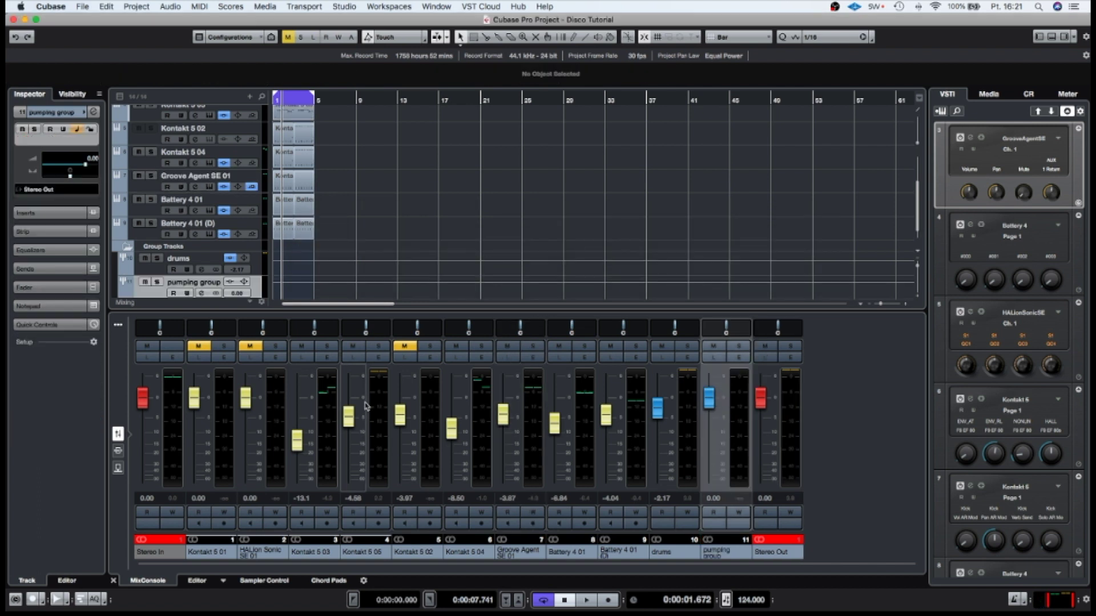
Solo Kontakt 5 03 and route its output to the pumping group, closing its channel settings.
{"action": "left_click", "coordinate": [375, 347]}
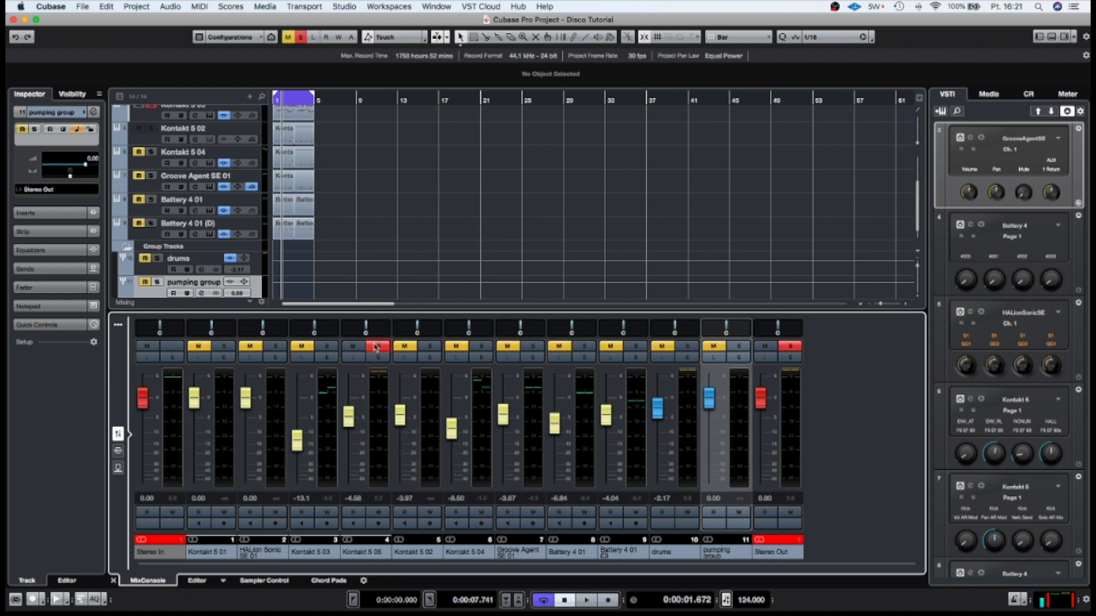
{"action": "left_click", "coordinate": [376, 347]}
{"action": "left_click", "coordinate": [327, 347]}
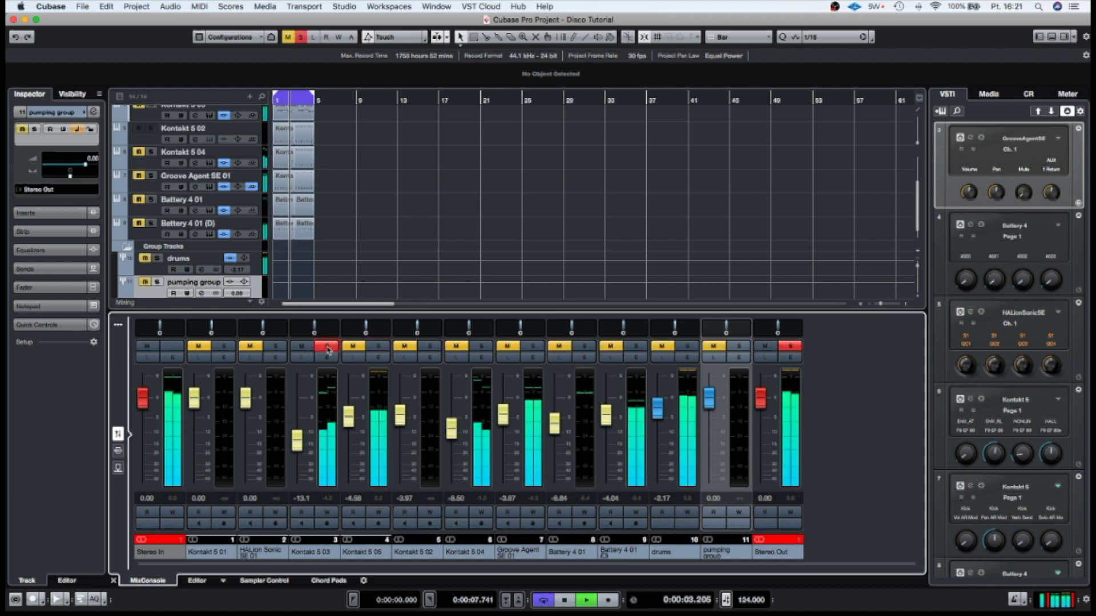
{"action": "left_click", "coordinate": [326, 358]}
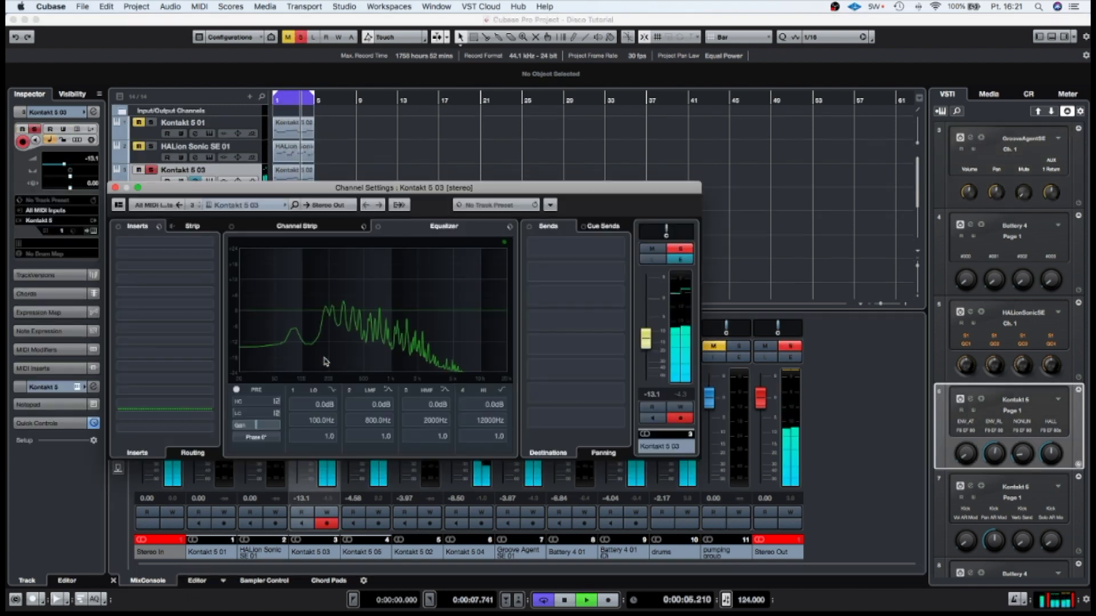
{"action": "left_click", "coordinate": [325, 205]}
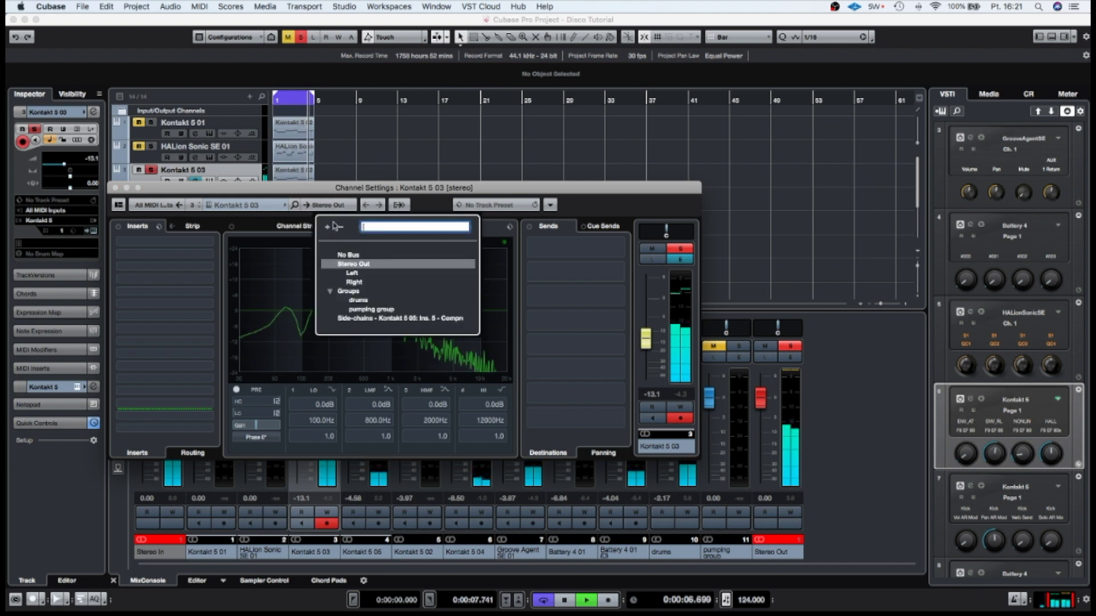
{"action": "left_click", "coordinate": [362, 310]}
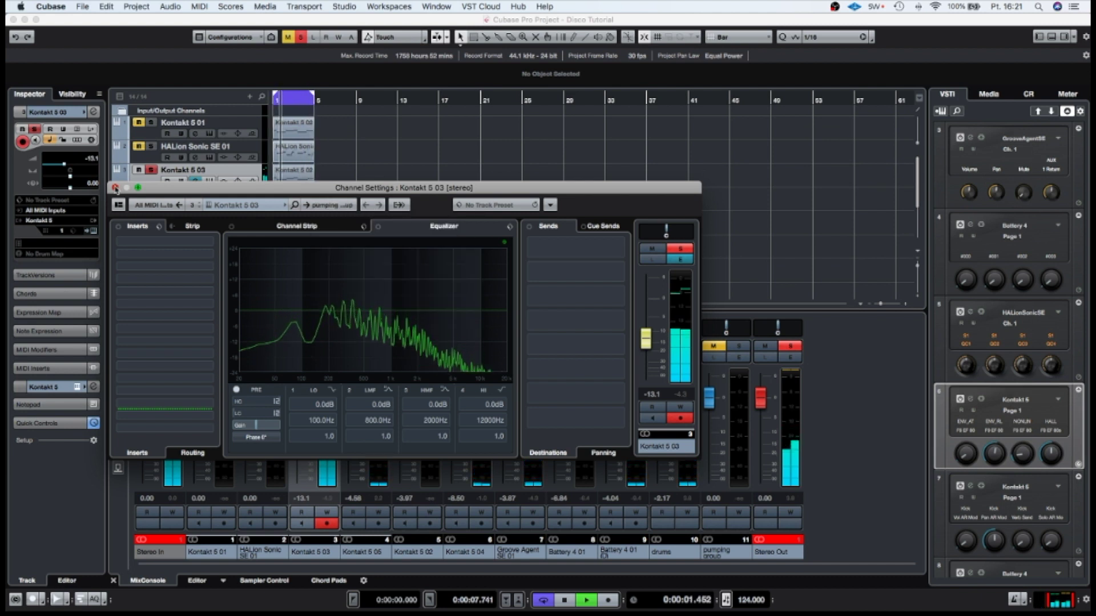
{"action": "key", "text": "super+w"}
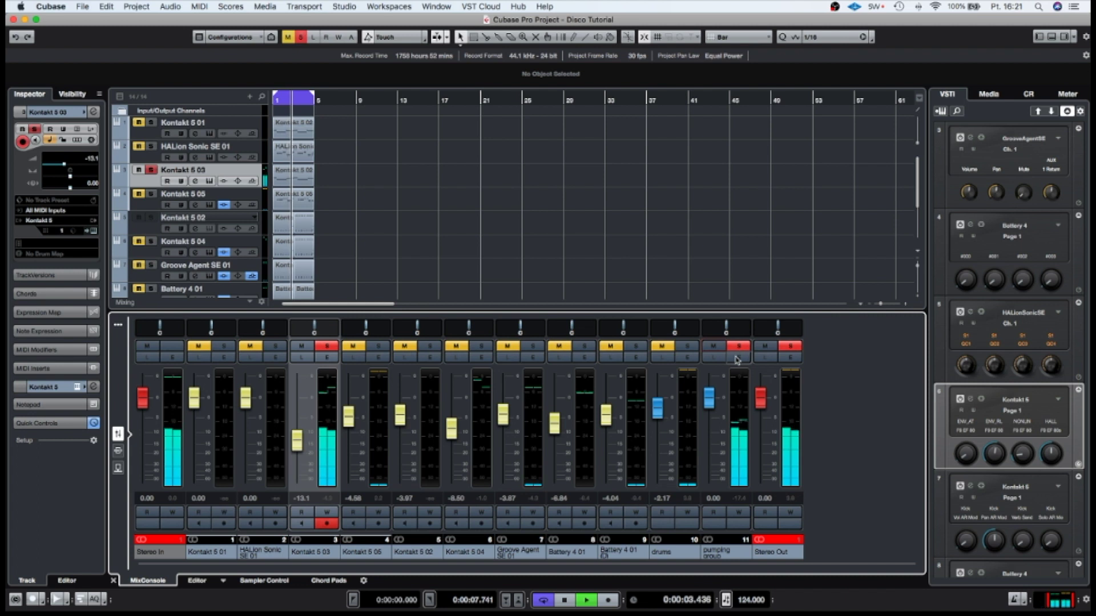
Insert a Compressor in the pumping group's fifth insert slot with side-chain input active, close the channel settings and stop playback.
{"action": "left_click", "coordinate": [738, 357]}
{"action": "left_click_drag", "start_coordinate": [399, 187], "coordinate": [537, 185]}
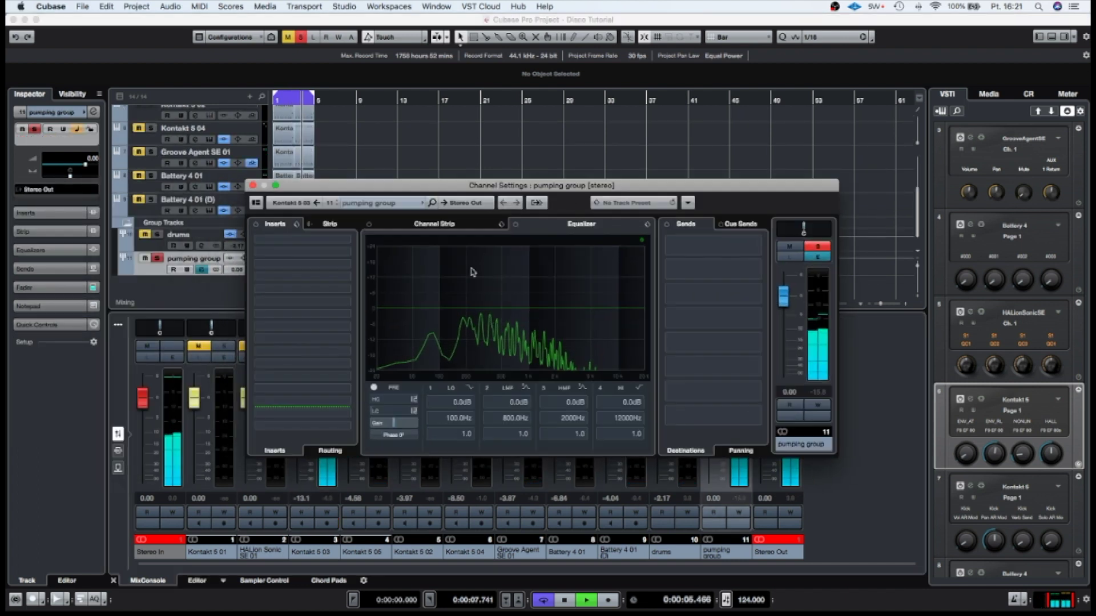
{"action": "left_click", "coordinate": [347, 291]}
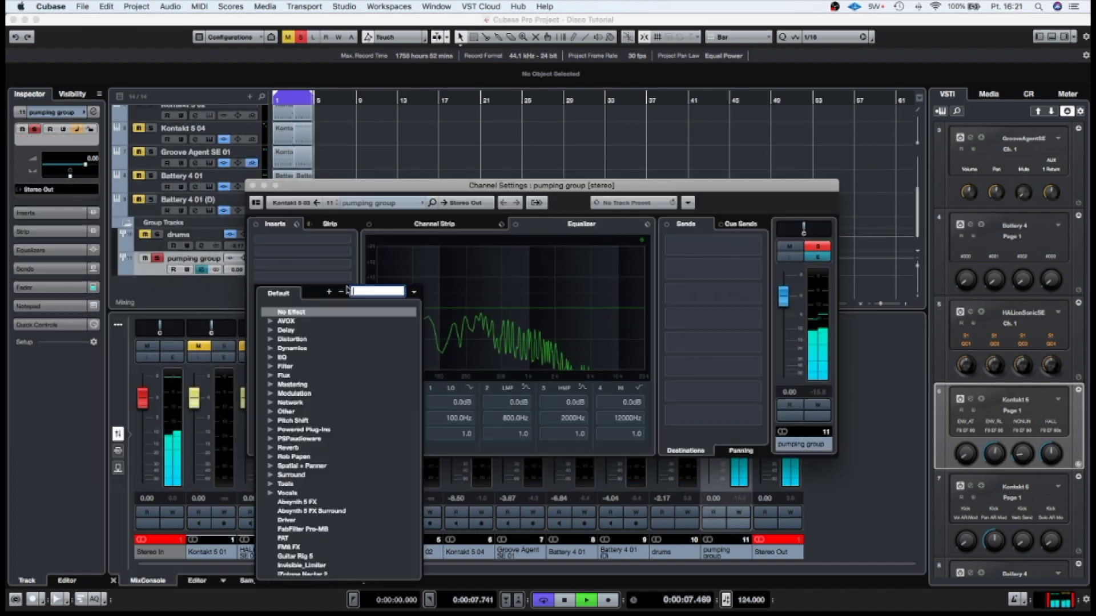
{"action": "type", "text": "comp"}
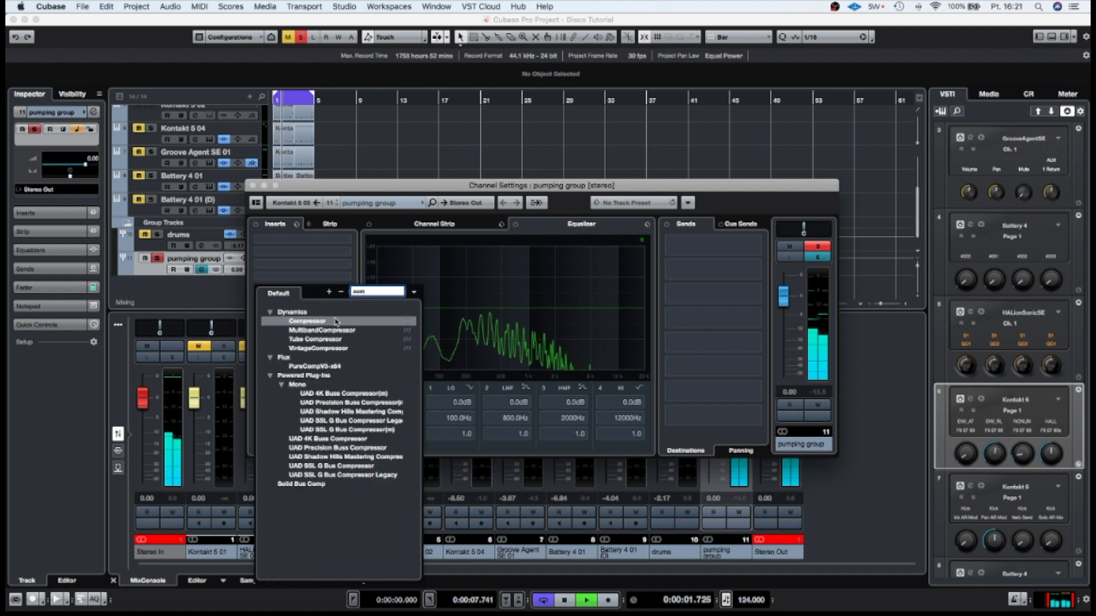
{"action": "double_click", "coordinate": [327, 321]}
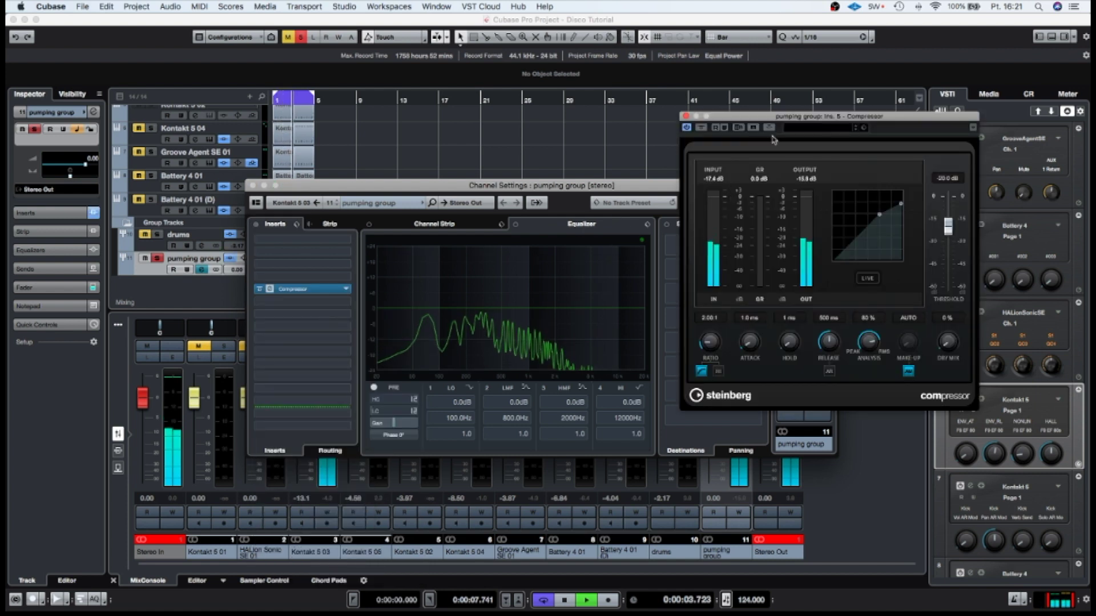
{"action": "left_click", "coordinate": [252, 186]}
{"action": "key", "text": "space"}
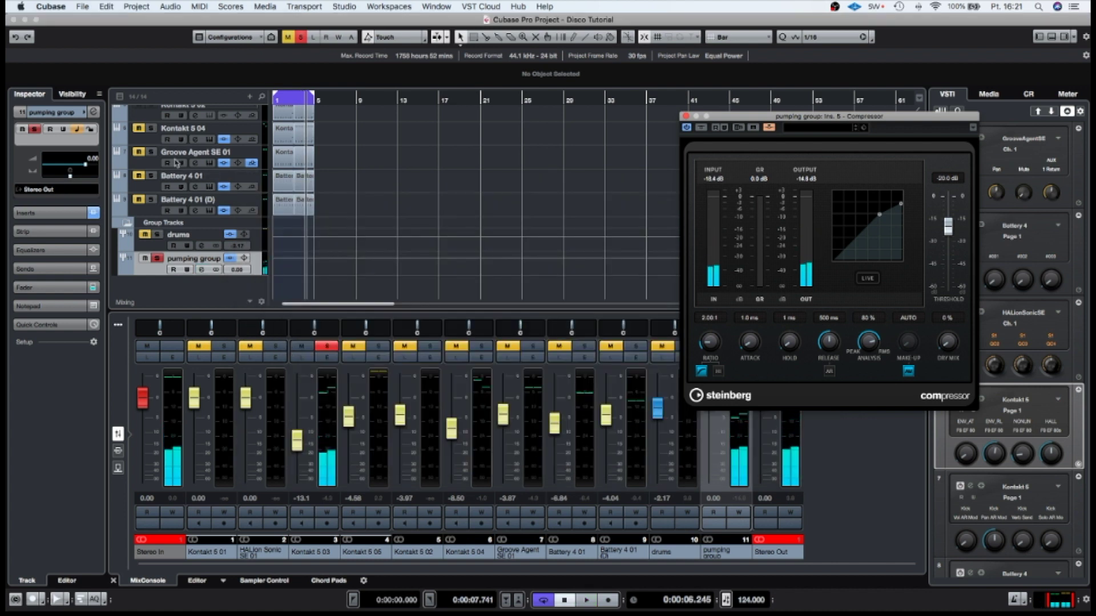
Solo Groove Agent SE 01 and route its second send to the side-chain of the pumping group's Compressor.
{"action": "left_click", "coordinate": [152, 153]}
{"action": "key", "text": "space"}
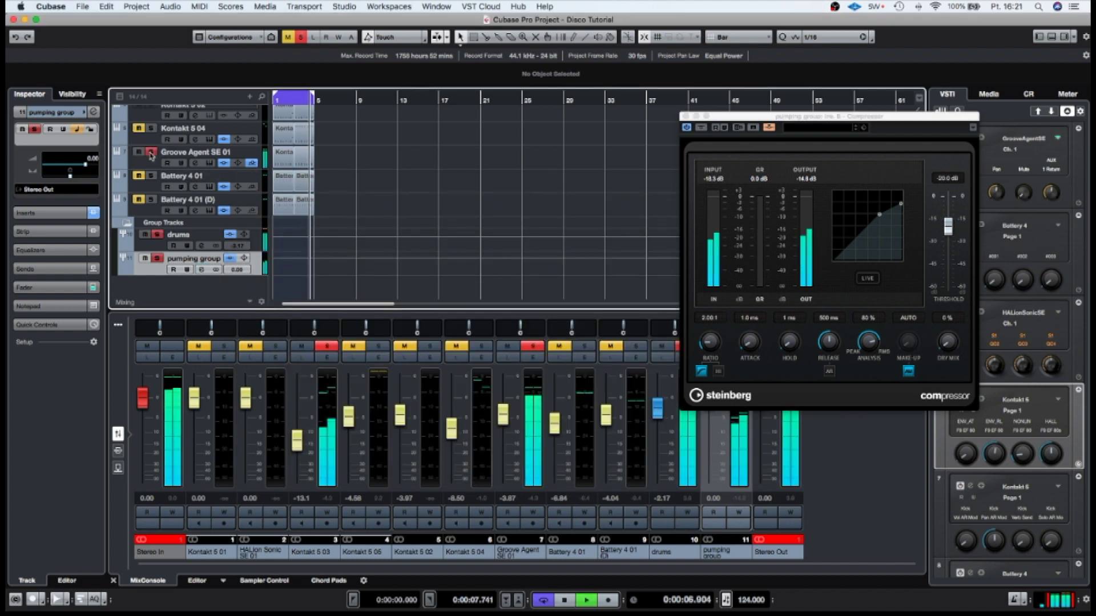
{"action": "left_click", "coordinate": [195, 163]}
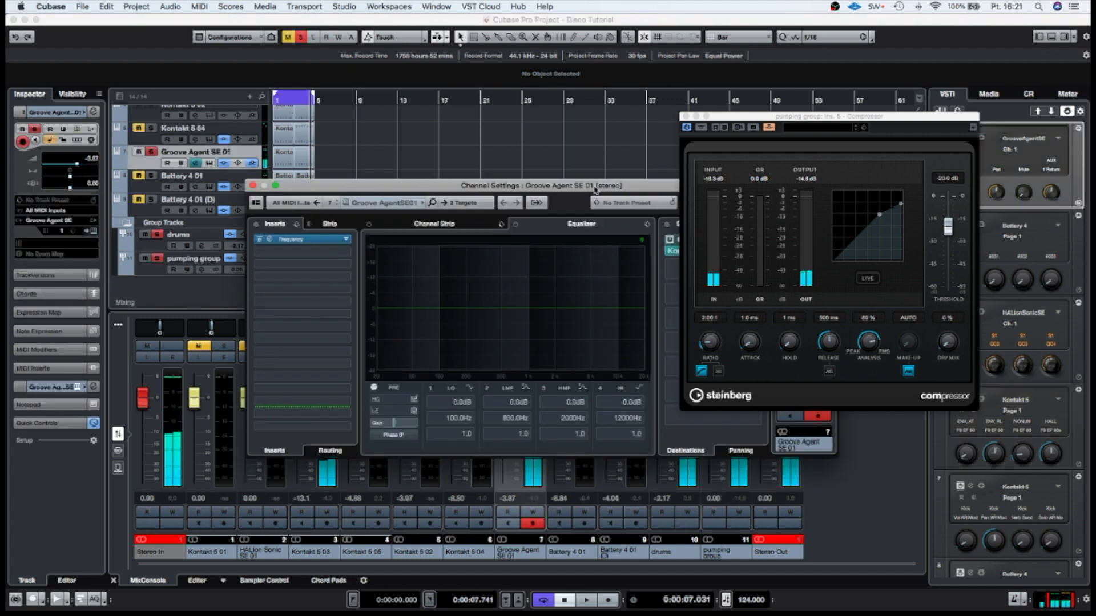
{"action": "left_click_drag", "start_coordinate": [597, 216], "coordinate": [385, 181]}
{"action": "left_click", "coordinate": [491, 264]}
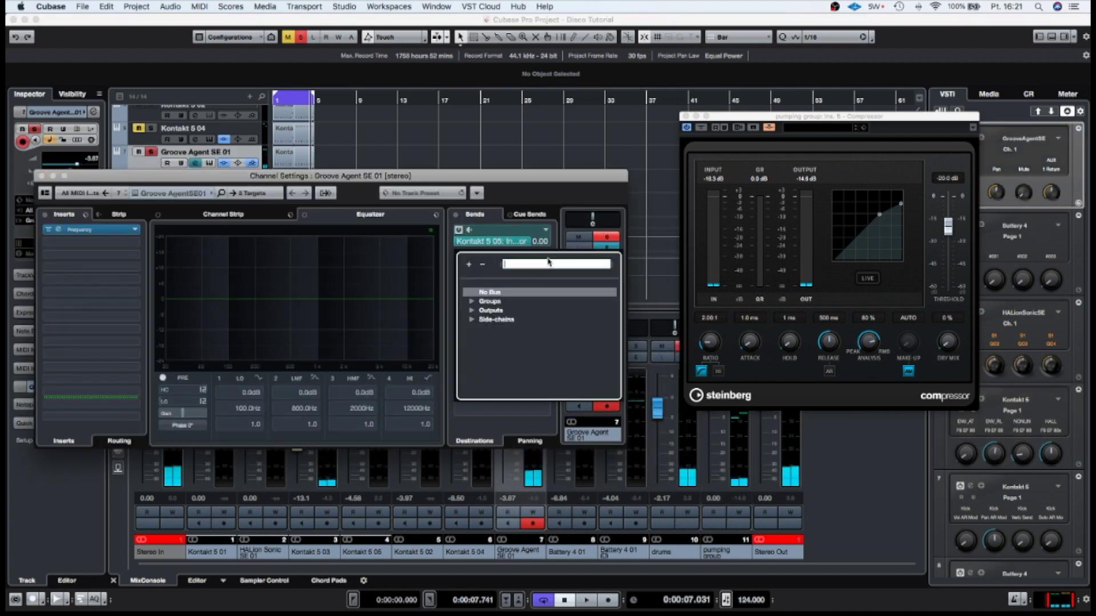
{"action": "left_click", "coordinate": [471, 320]}
{"action": "left_click", "coordinate": [503, 339]}
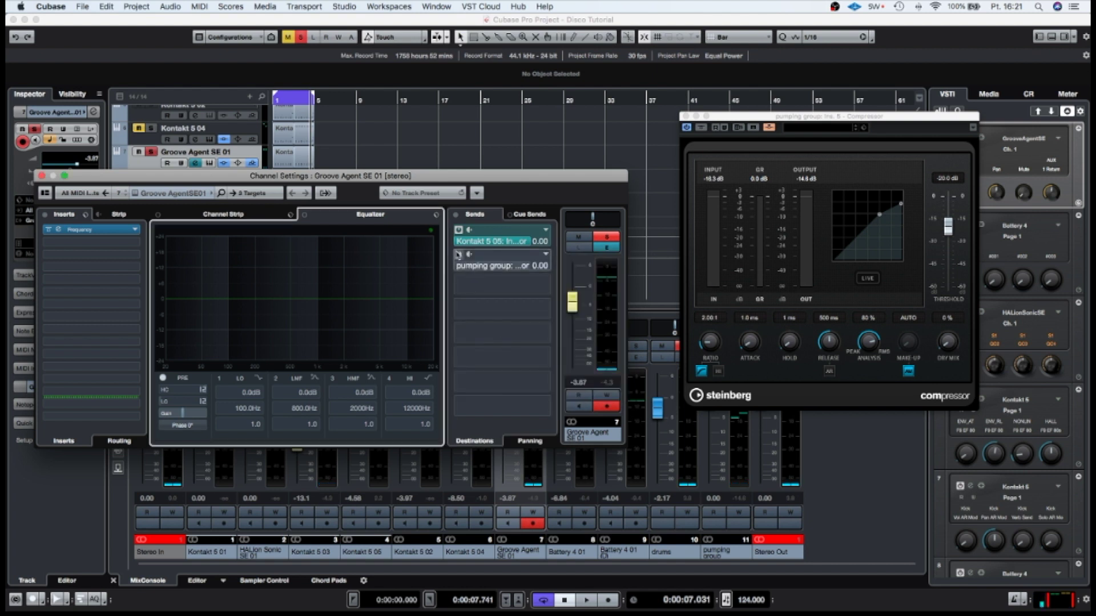
Set the pumping group Compressor's release to 168 ms and threshold to -24.0 dB, closing the channel settings and plug-in windows.
{"action": "left_click_drag", "start_coordinate": [830, 341], "coordinate": [824, 360]}
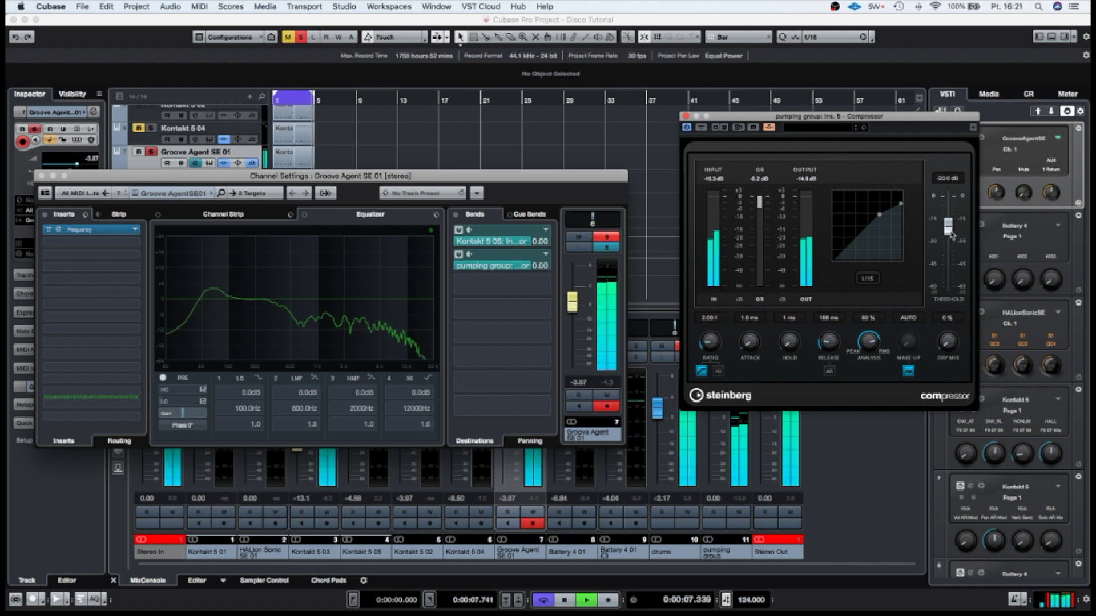
{"action": "left_click_drag", "start_coordinate": [948, 231], "coordinate": [948, 239]}
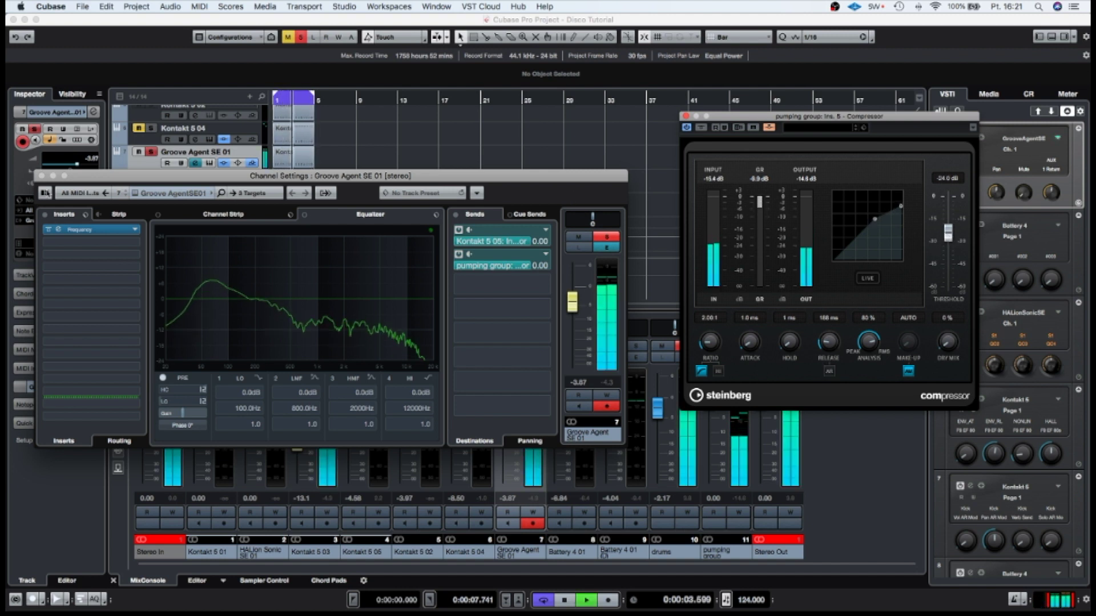
{"action": "left_click", "coordinate": [41, 176]}
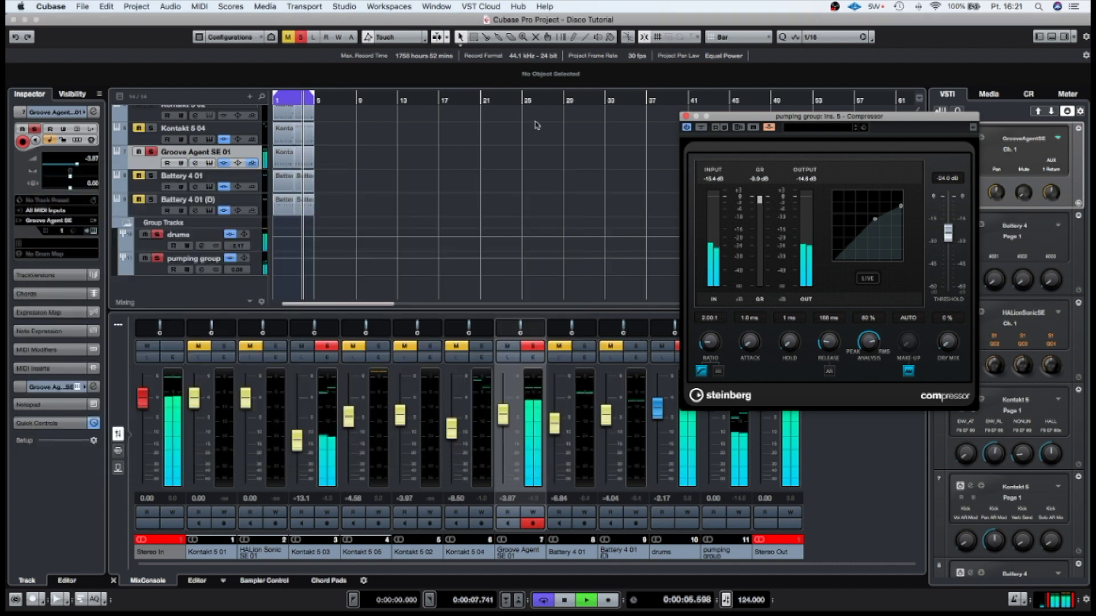
{"action": "left_click", "coordinate": [686, 117]}
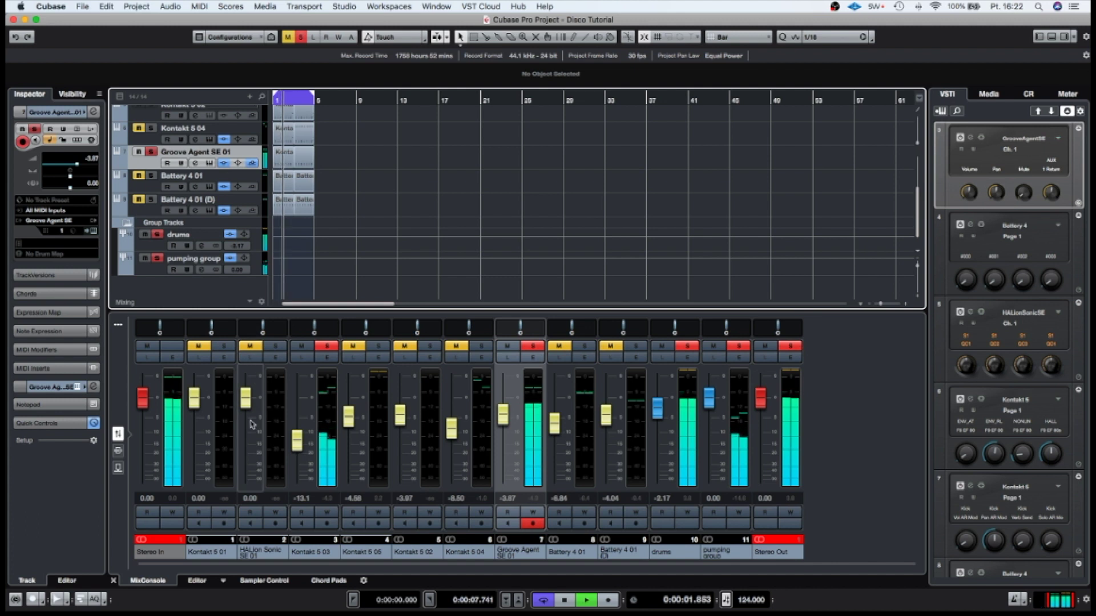
Solo HALion Sonic SE 01 to lower its fader to -2.75 dB, stop playback and clear all solos.
{"action": "left_click", "coordinate": [250, 346]}
{"action": "left_click", "coordinate": [275, 346]}
{"action": "left_click_drag", "start_coordinate": [253, 386], "coordinate": [253, 398]}
{"action": "left_click", "coordinate": [276, 347]}
{"action": "key", "text": "space"}
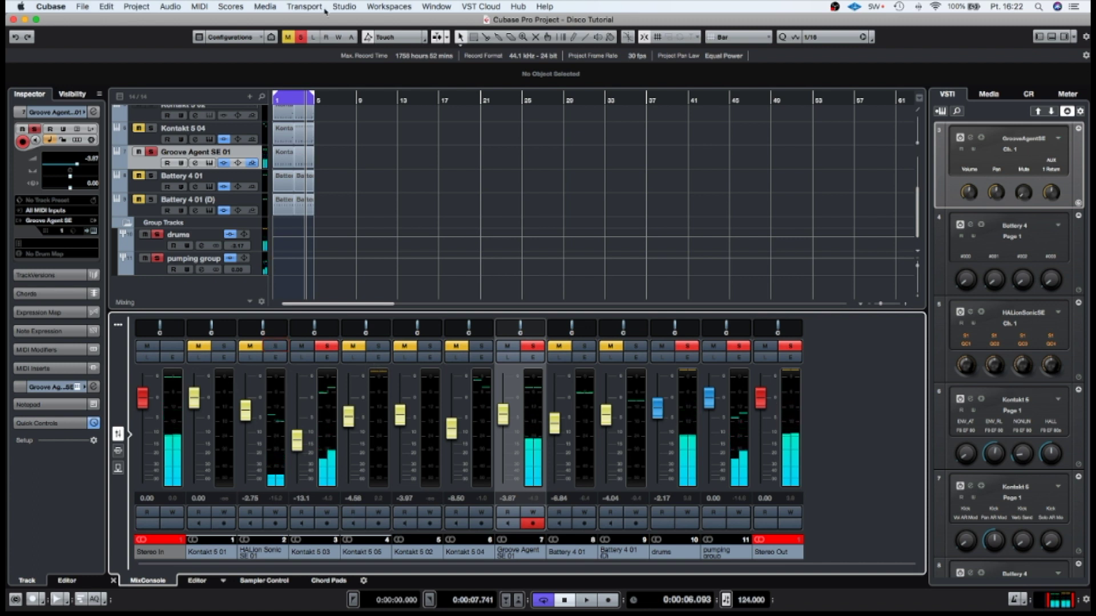
{"action": "left_click", "coordinate": [300, 37]}
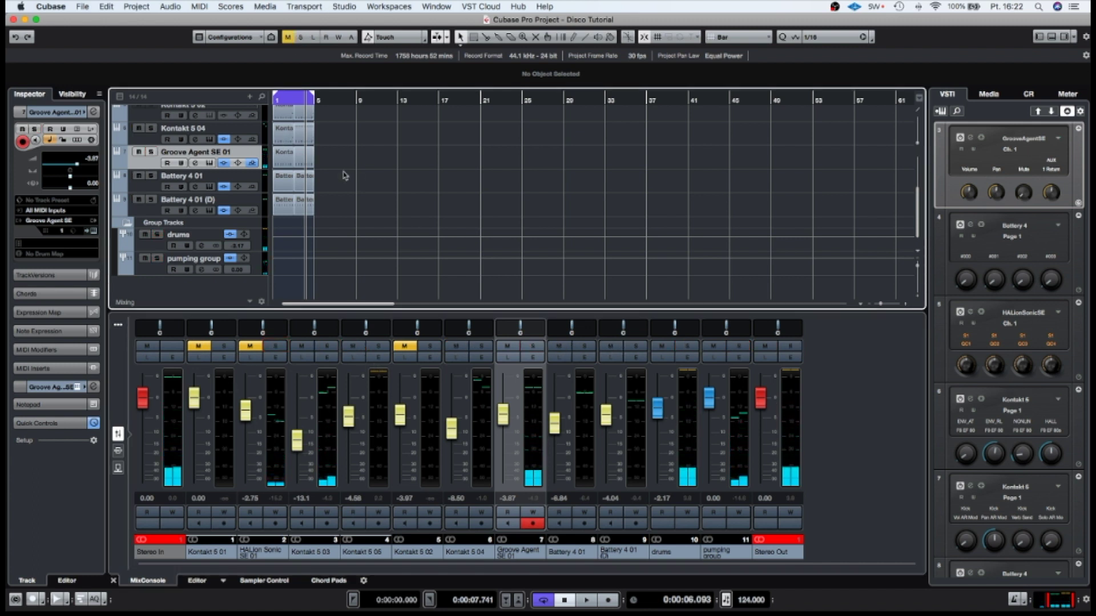
Lower the Kontakt 5 01 channel fader to -6.50 dB and play the channel soloed.
{"action": "left_click_drag", "start_coordinate": [194, 399], "coordinate": [194, 419]}
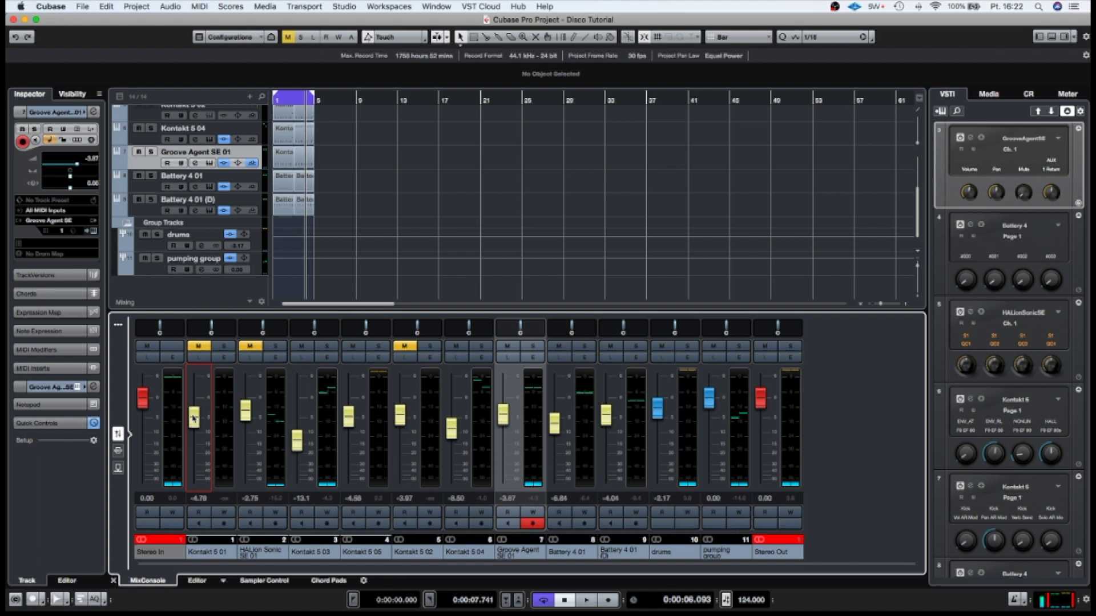
{"action": "left_click", "coordinate": [224, 347]}
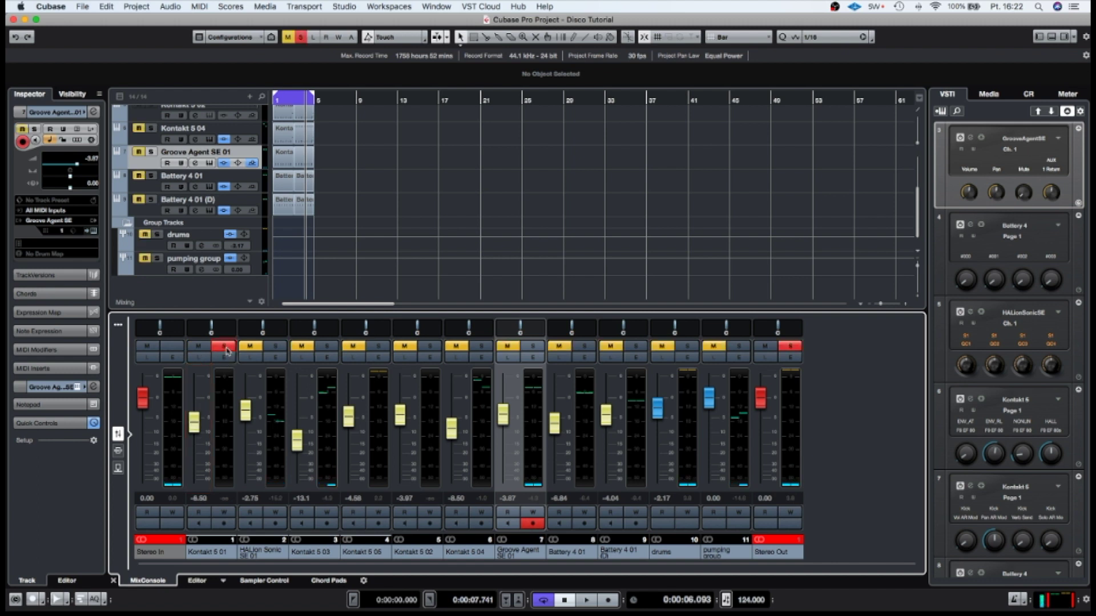
{"action": "key", "text": "space"}
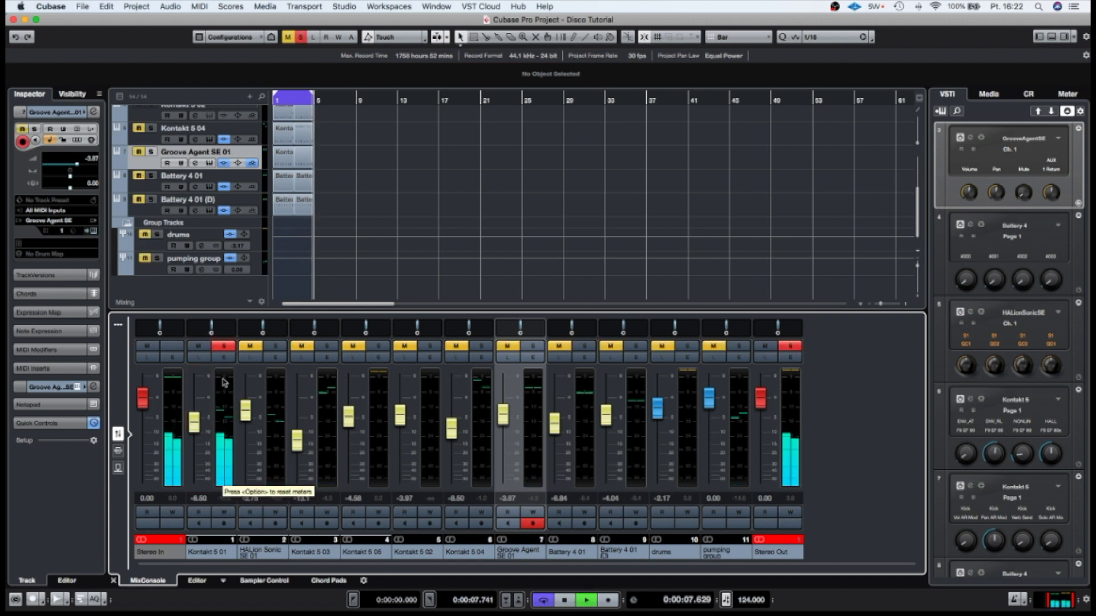
Open the channel settings of Kontakt 5 01, move the window clear of the channel's mixer strip, and stop playback.
{"action": "left_click", "coordinate": [223, 357]}
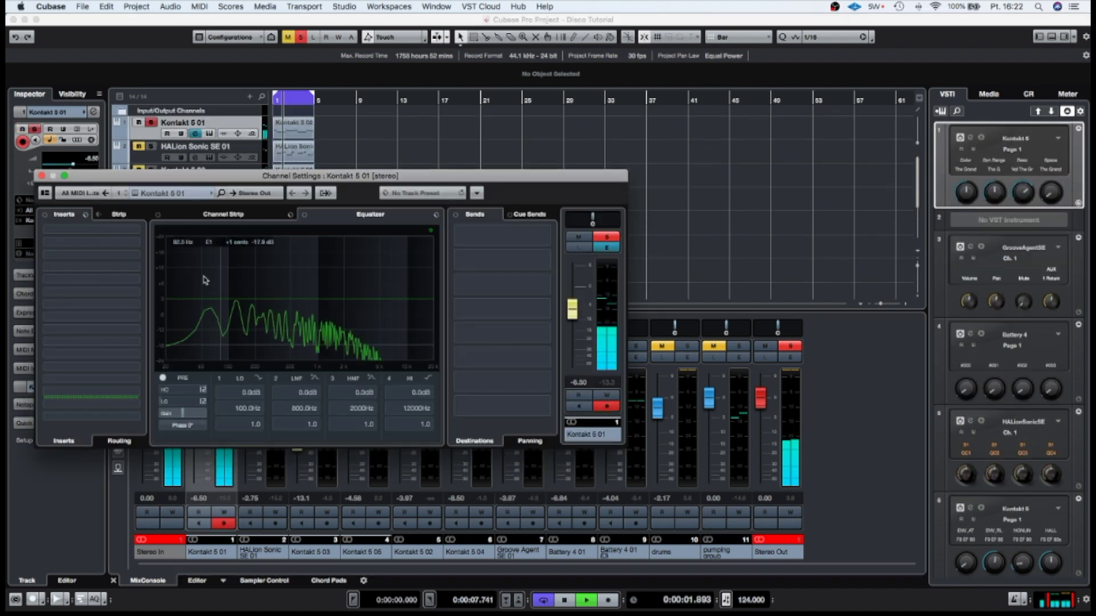
{"action": "left_click_drag", "start_coordinate": [225, 179], "coordinate": [439, 170]}
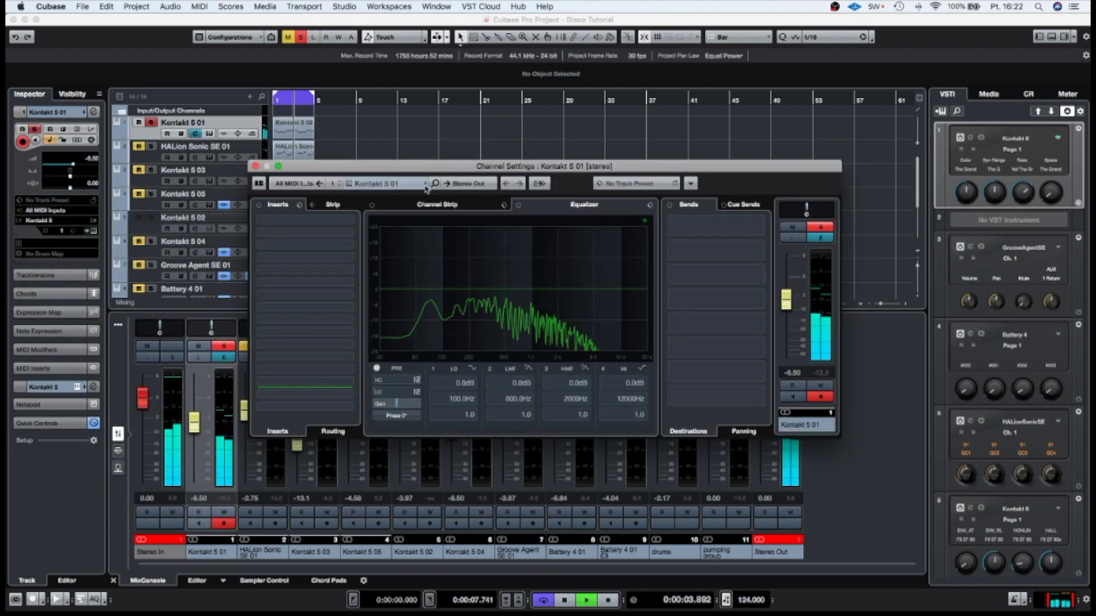
{"action": "key", "text": "space"}
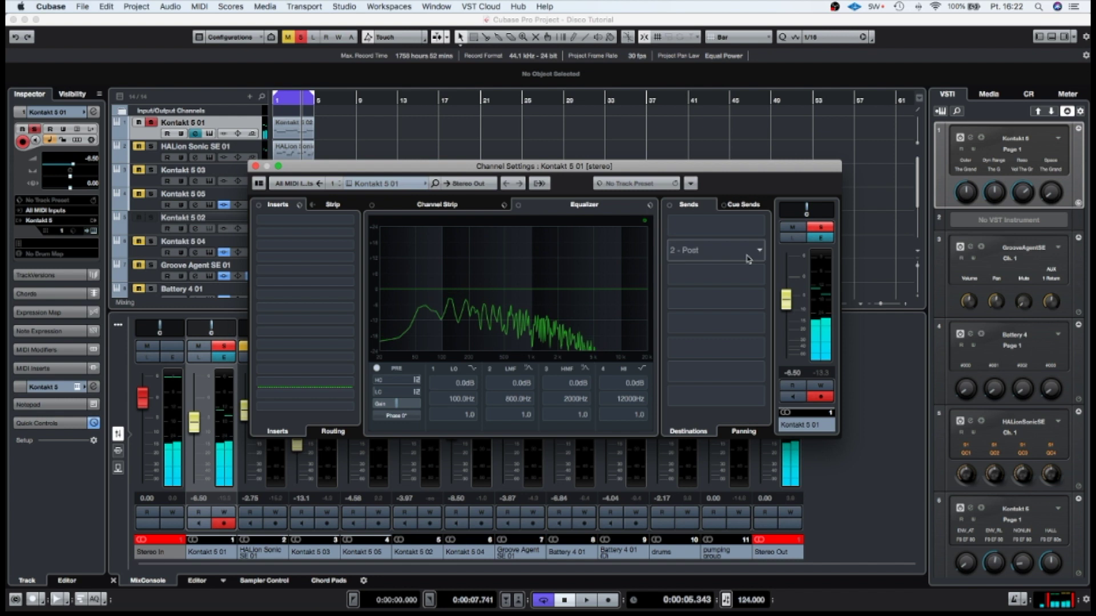
Open The Grandeur piano in the first Kontakt 5 instrument and show its detailed Tone settings with the equalizer.
{"action": "left_click", "coordinate": [973, 145]}
{"action": "left_click", "coordinate": [971, 140]}
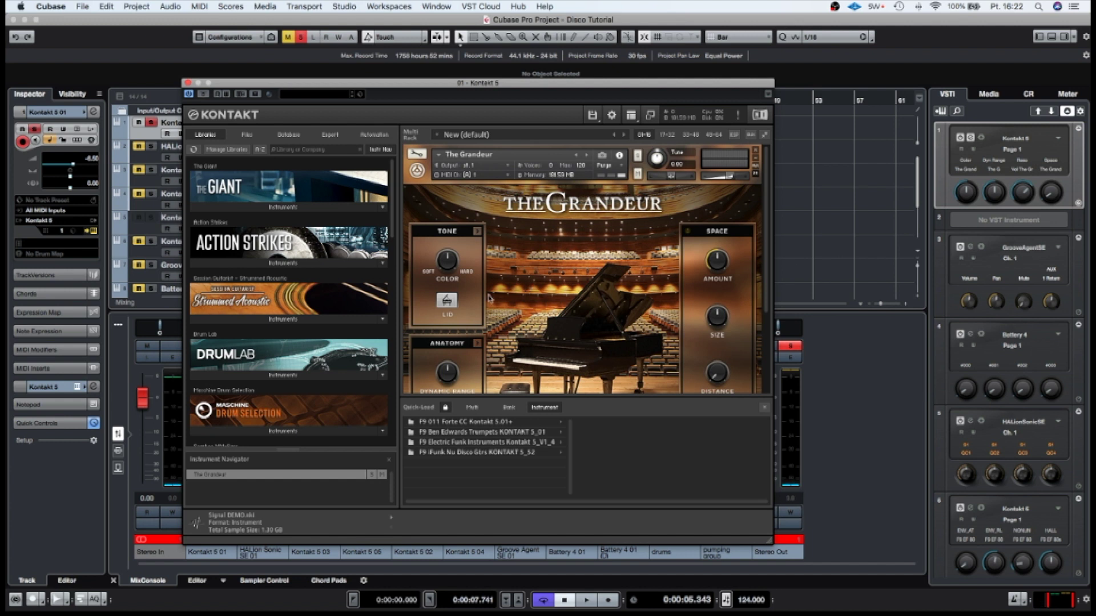
{"action": "left_click", "coordinate": [478, 232]}
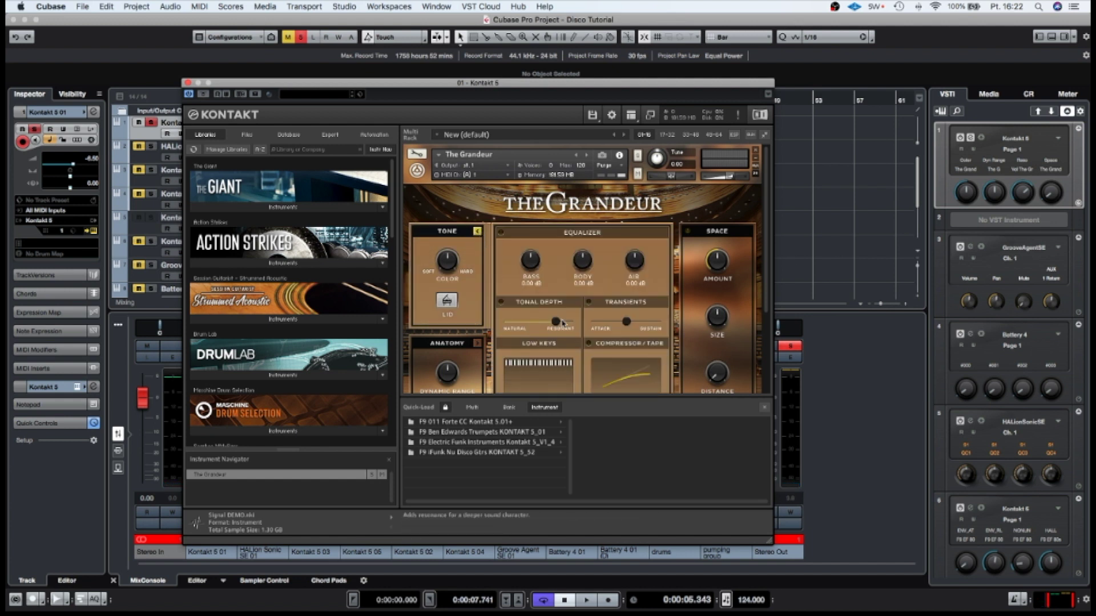
{"action": "scroll", "coordinate": [541, 352], "scroll_direction": "down", "scroll_amount": 1}
{"action": "scroll", "coordinate": [541, 352], "scroll_direction": "down", "scroll_amount": 5}
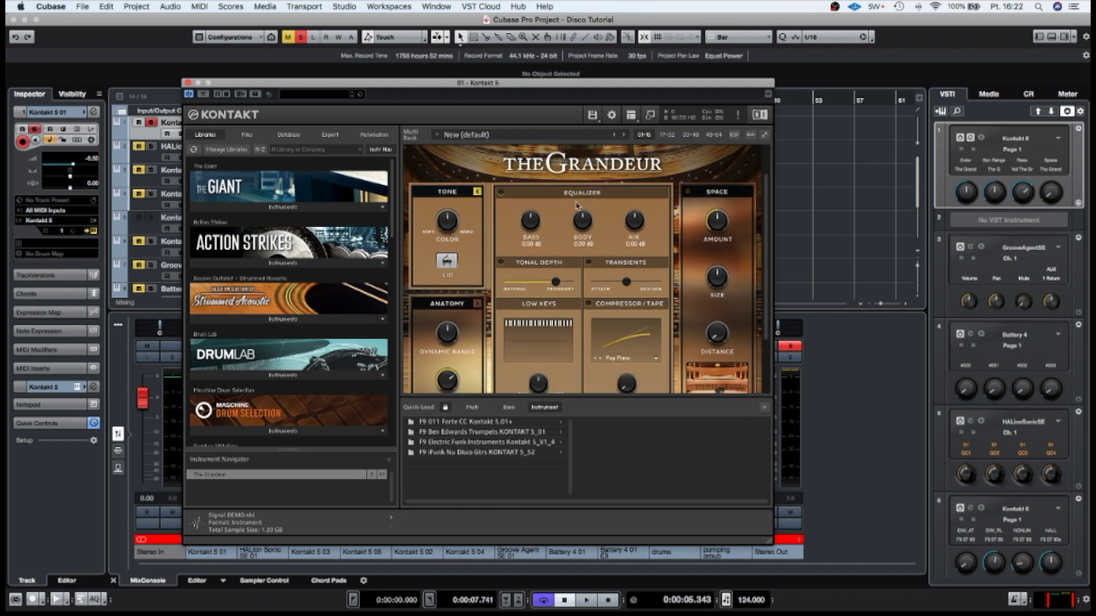
During playback, boost the piano's Body and Air equalizer bands and turn Color toward hard, and close the instrument.
{"action": "key", "text": "space"}
{"action": "left_click_drag", "start_coordinate": [584, 219], "coordinate": [635, 201]}
{"action": "left_click_drag", "start_coordinate": [454, 227], "coordinate": [444, 181]}
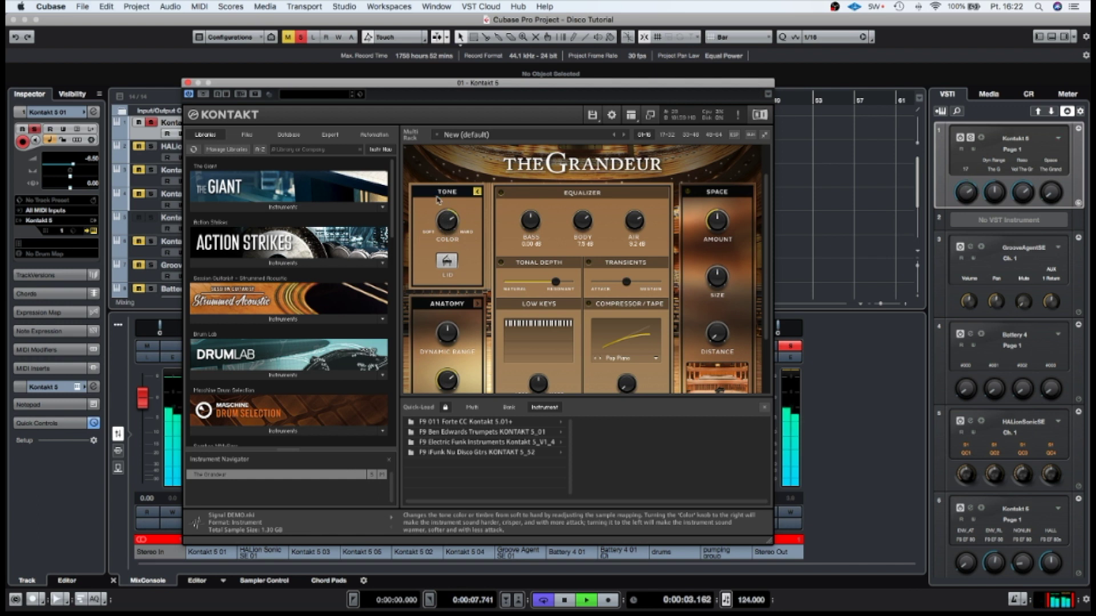
{"action": "left_click", "coordinate": [188, 84]}
{"action": "key", "text": "space"}
Insert the Frequency EQ in the first insert slot of the Kontakt 5 01 channel.
{"action": "left_click", "coordinate": [220, 358]}
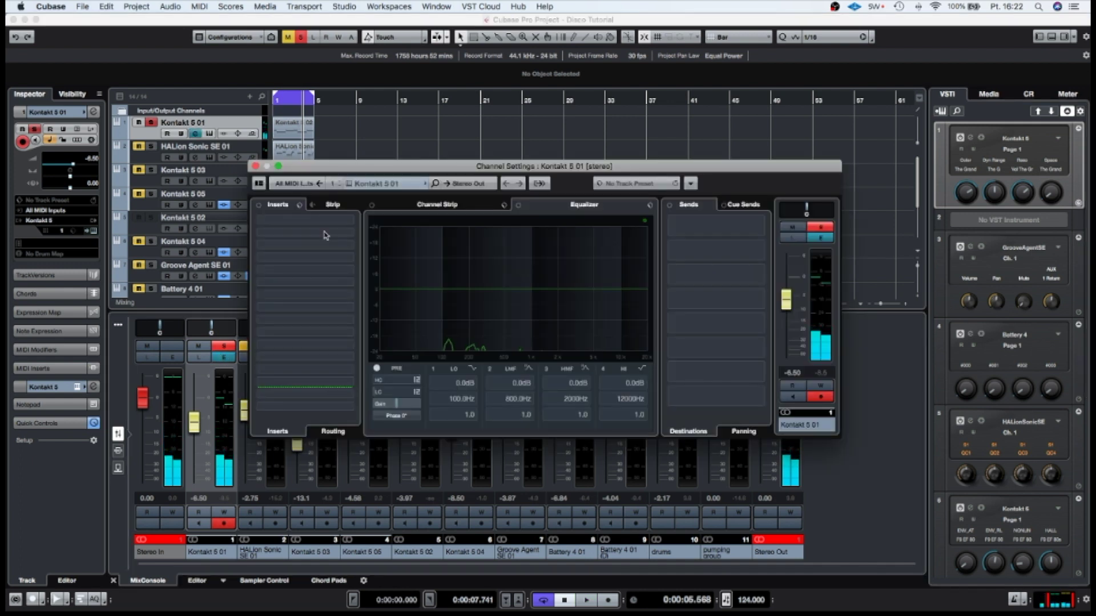
{"action": "left_click", "coordinate": [350, 221]}
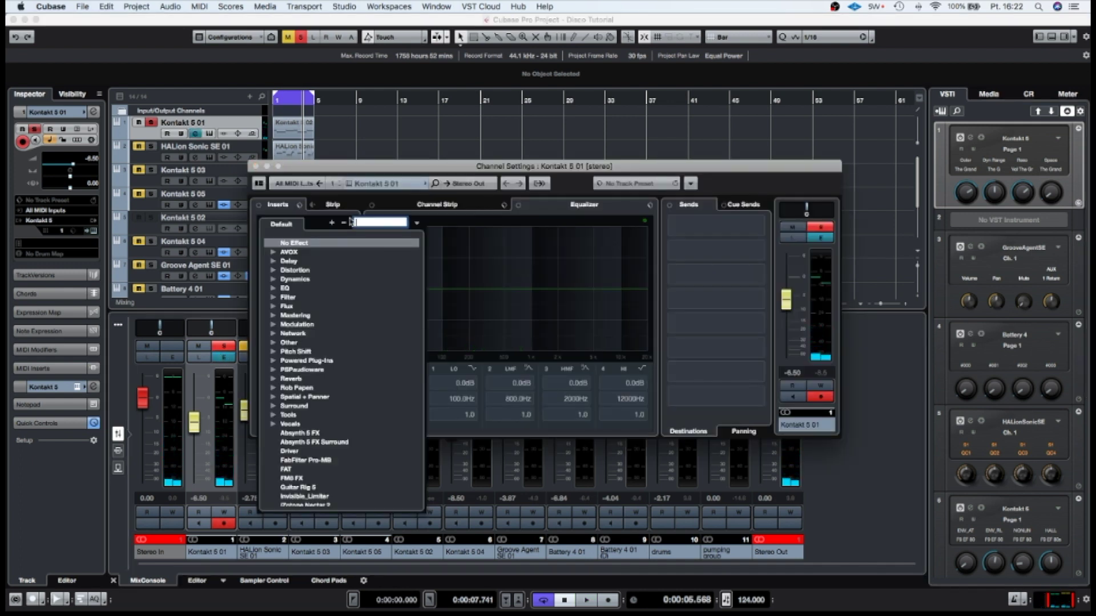
{"action": "type", "text": "fre"}
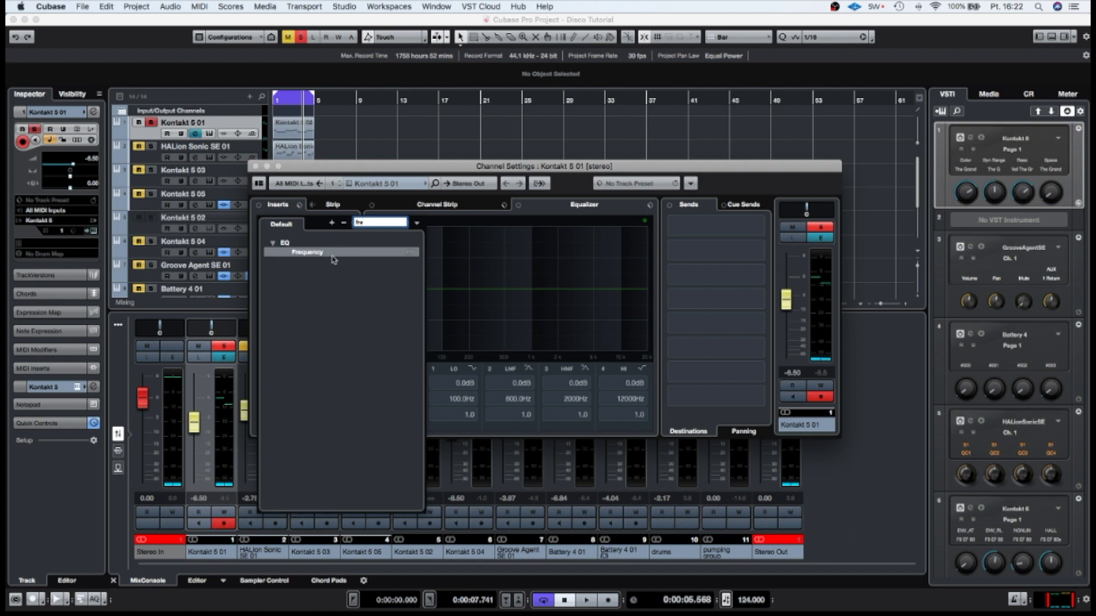
{"action": "left_click", "coordinate": [316, 253]}
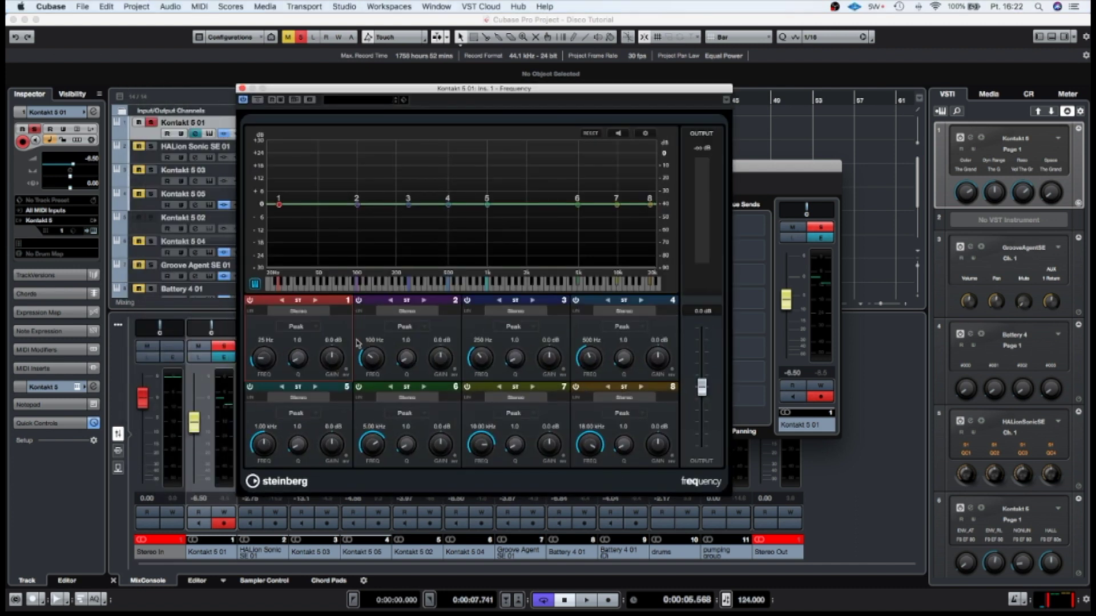
Set band 1 of the Frequency EQ to a Cut 24 low cut at 150 Hz and close the plug-in.
{"action": "left_click", "coordinate": [312, 331]}
{"action": "left_click", "coordinate": [313, 306]}
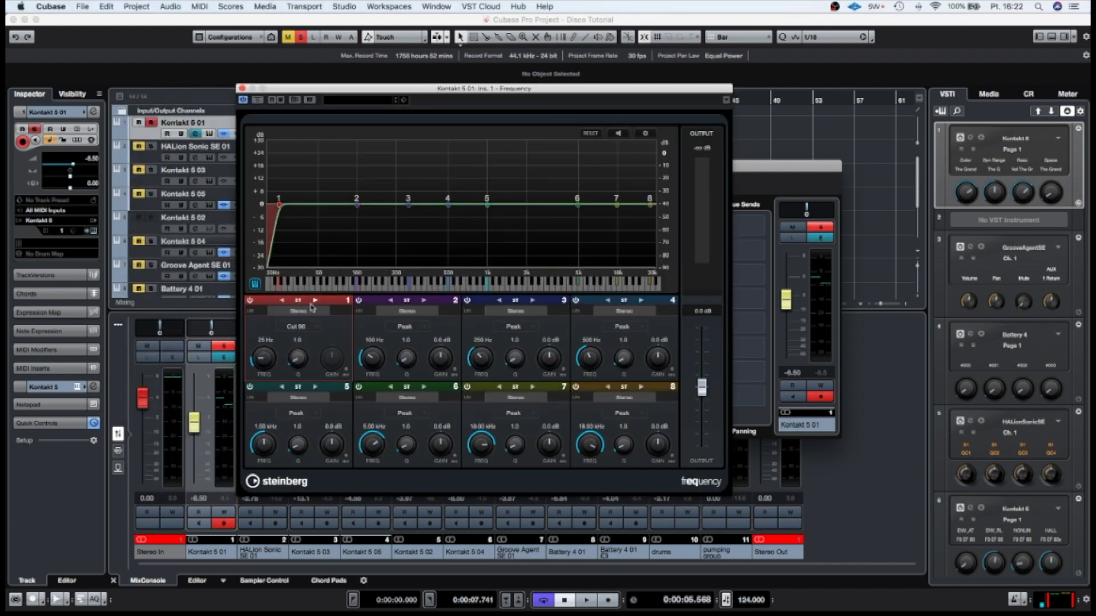
{"action": "mouse_move", "coordinate": [261, 358]}
{"action": "left_mouse_down"}
{"action": "mouse_move", "coordinate": [266, 336]}
{"action": "mouse_move", "coordinate": [263, 353]}
{"action": "left_mouse_up"}
{"action": "key", "text": "space"}
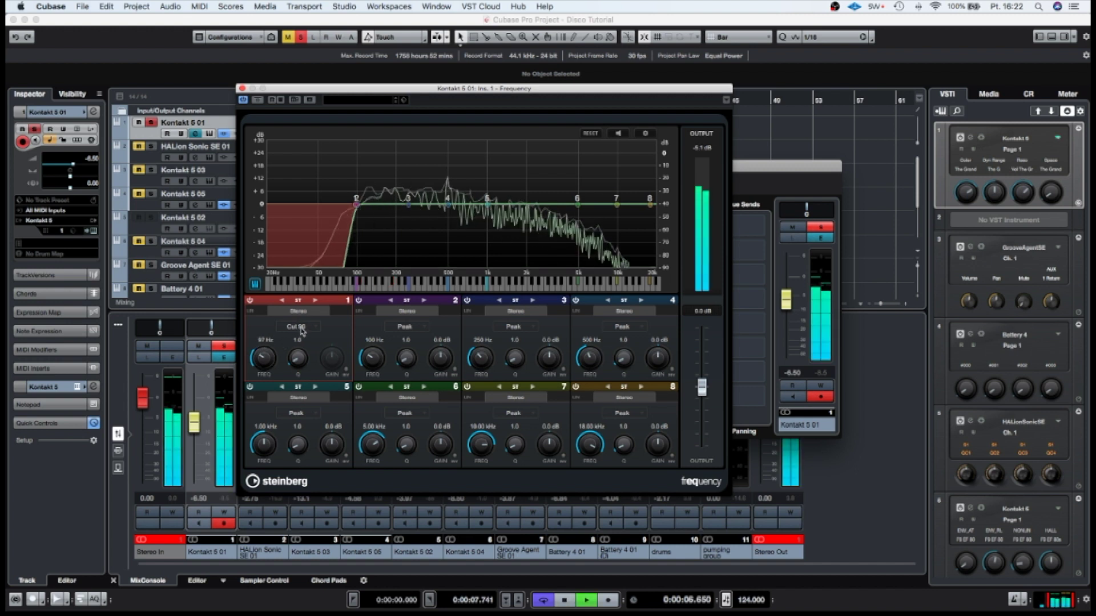
{"action": "left_click", "coordinate": [302, 327]}
{"action": "left_click", "coordinate": [302, 316]}
{"action": "left_click_drag", "start_coordinate": [264, 355], "coordinate": [280, 347]}
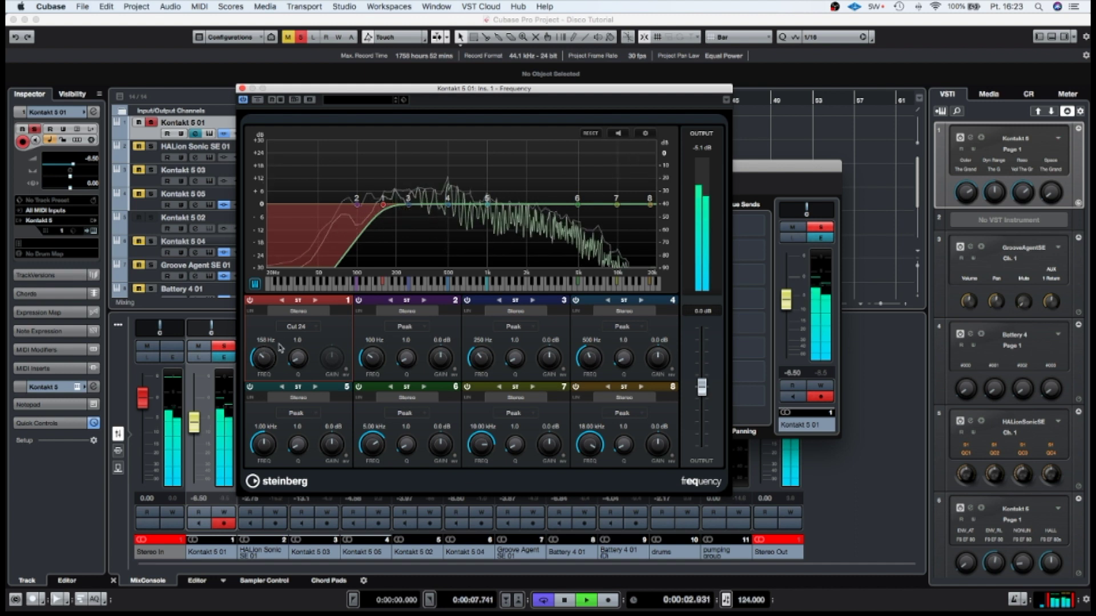
{"action": "left_click", "coordinate": [242, 89]}
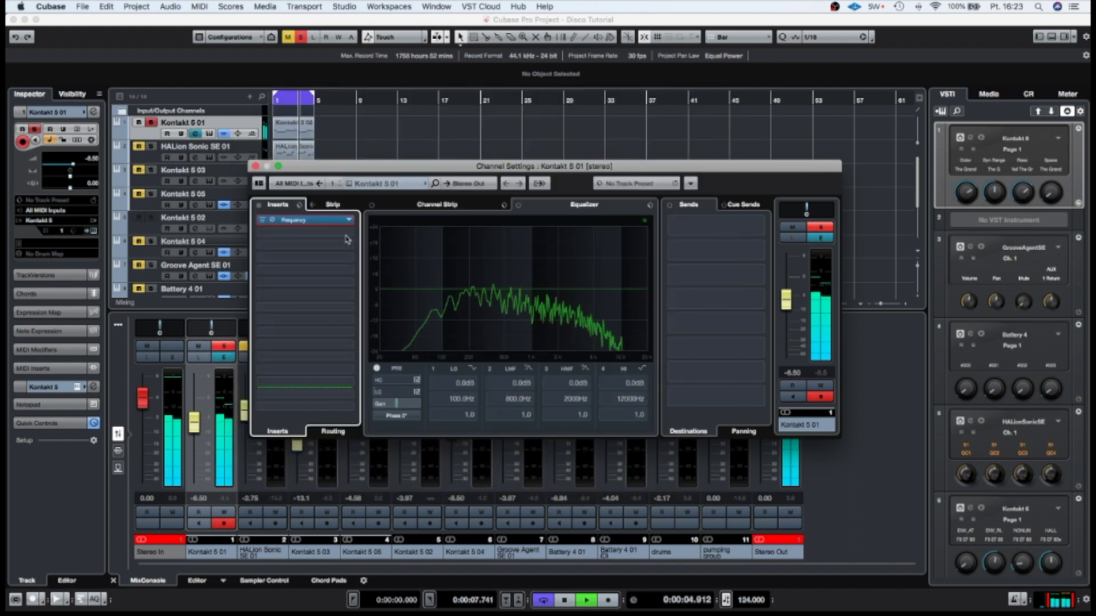
{"action": "left_click", "coordinate": [346, 238]}
{"action": "scroll", "coordinate": [343, 319], "scroll_direction": "down", "scroll_amount": 5}
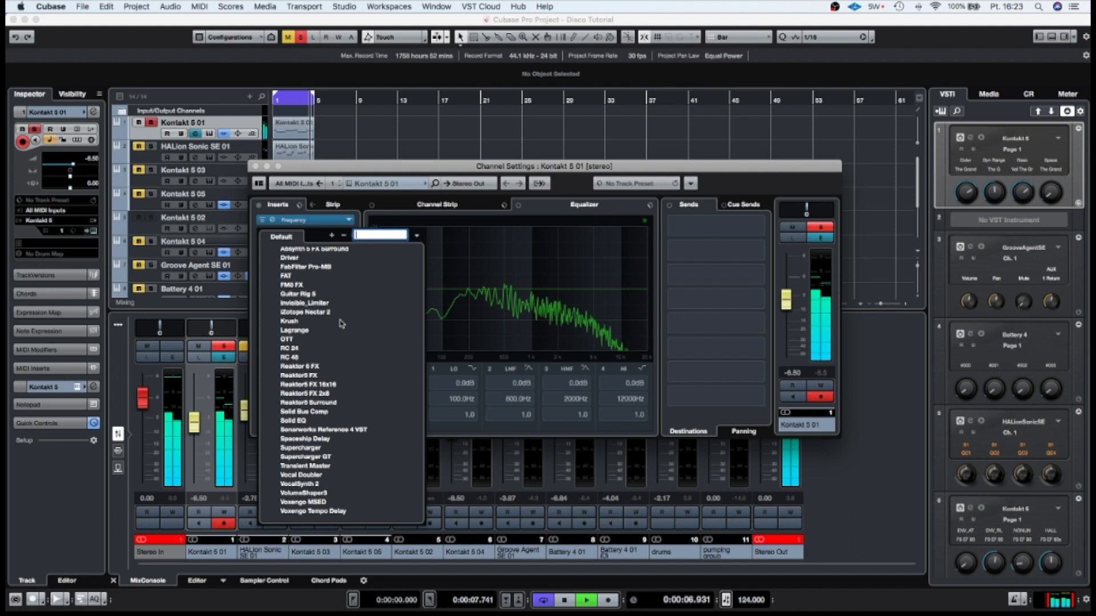
{"action": "scroll", "coordinate": [340, 324], "scroll_direction": "down", "scroll_amount": 10}
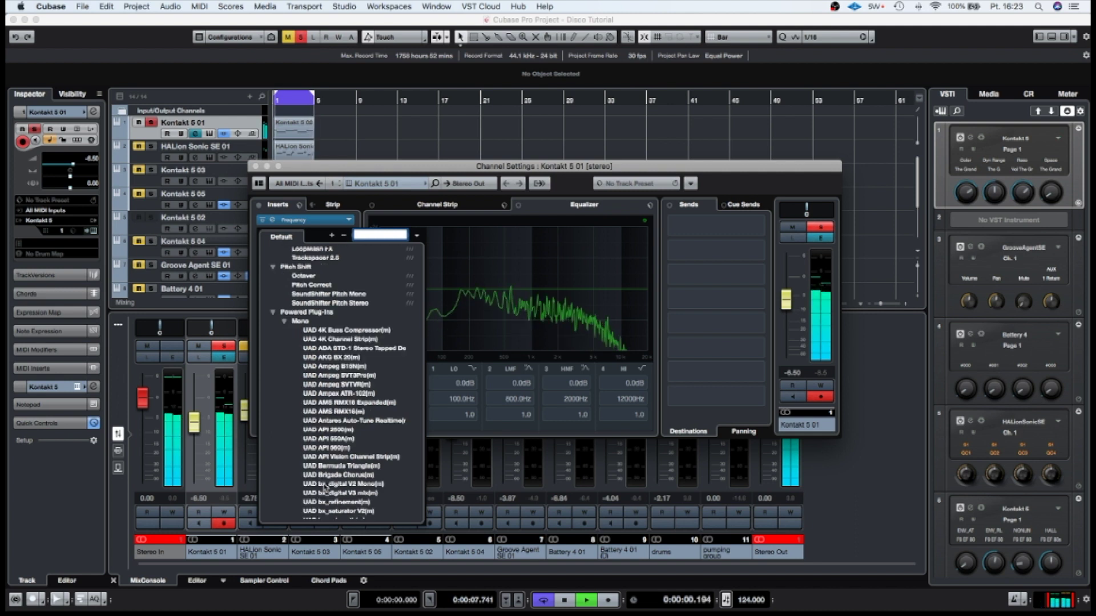
{"action": "left_click", "coordinate": [346, 222]}
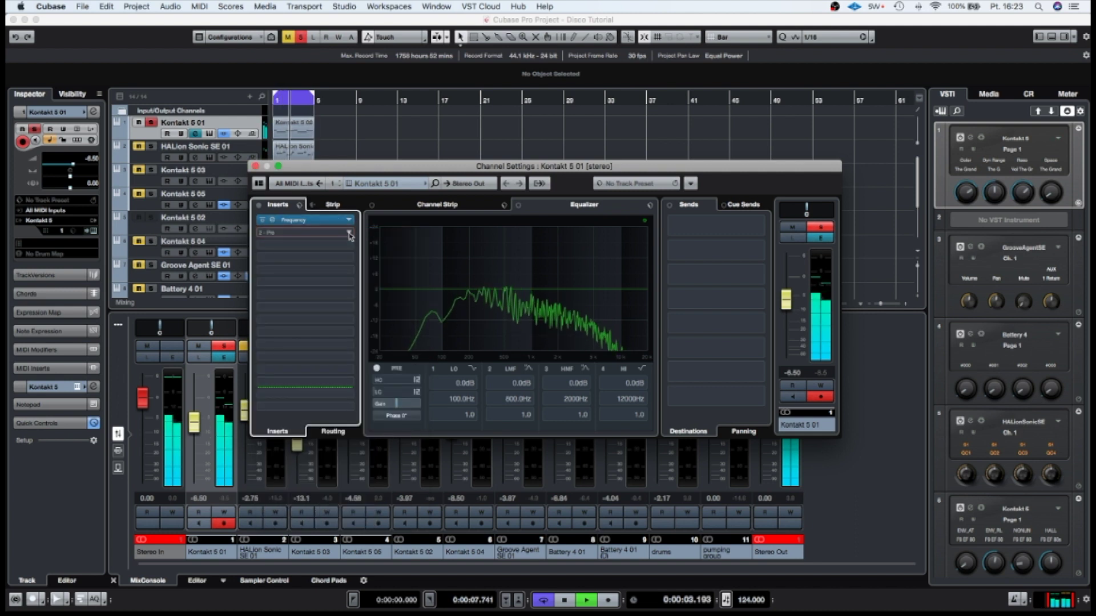
Insert Supercharger GT in the second insert slot of the Kontakt 5 01 channel.
{"action": "left_click", "coordinate": [349, 234]}
{"action": "scroll", "coordinate": [303, 470], "scroll_direction": "down", "scroll_amount": 5}
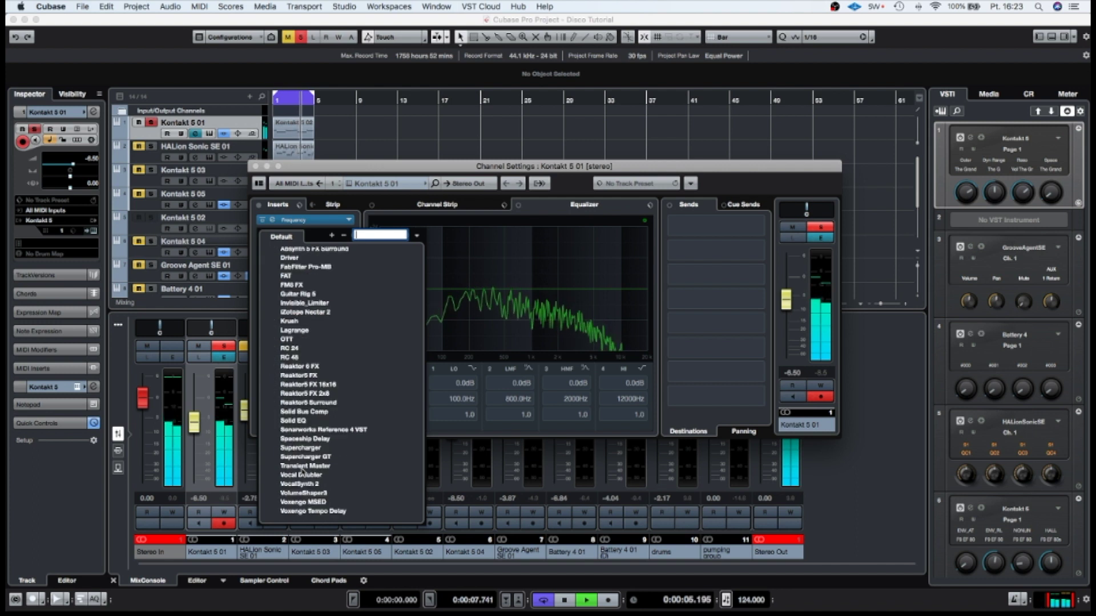
{"action": "left_click", "coordinate": [305, 457]}
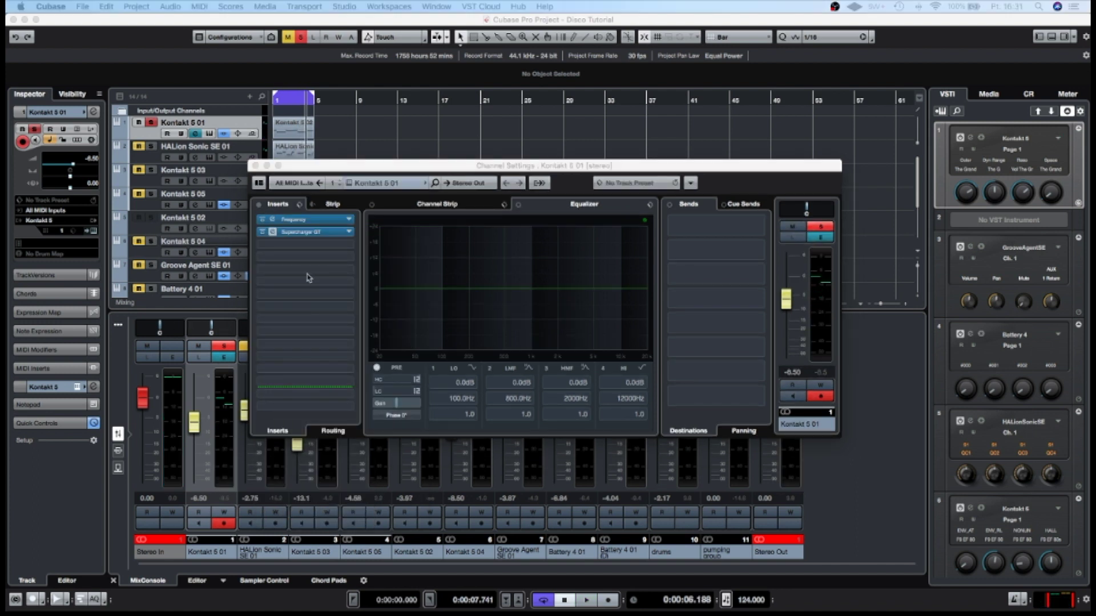
Open Supercharger GT and load its Wide Piano preset.
{"action": "left_click", "coordinate": [276, 237]}
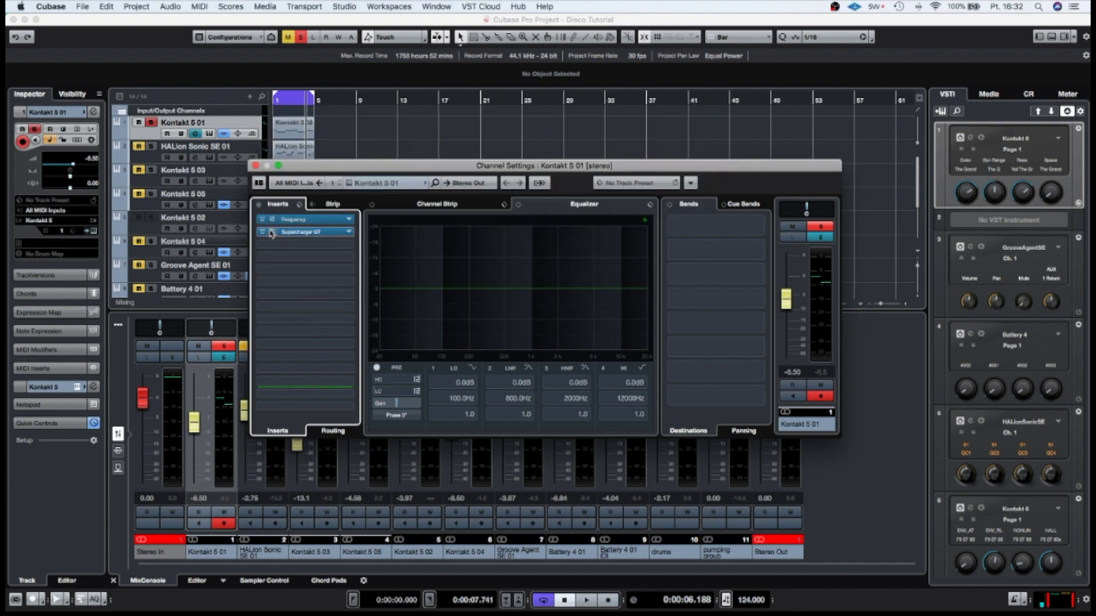
{"action": "left_click", "coordinate": [272, 233]}
{"action": "left_click", "coordinate": [503, 143]}
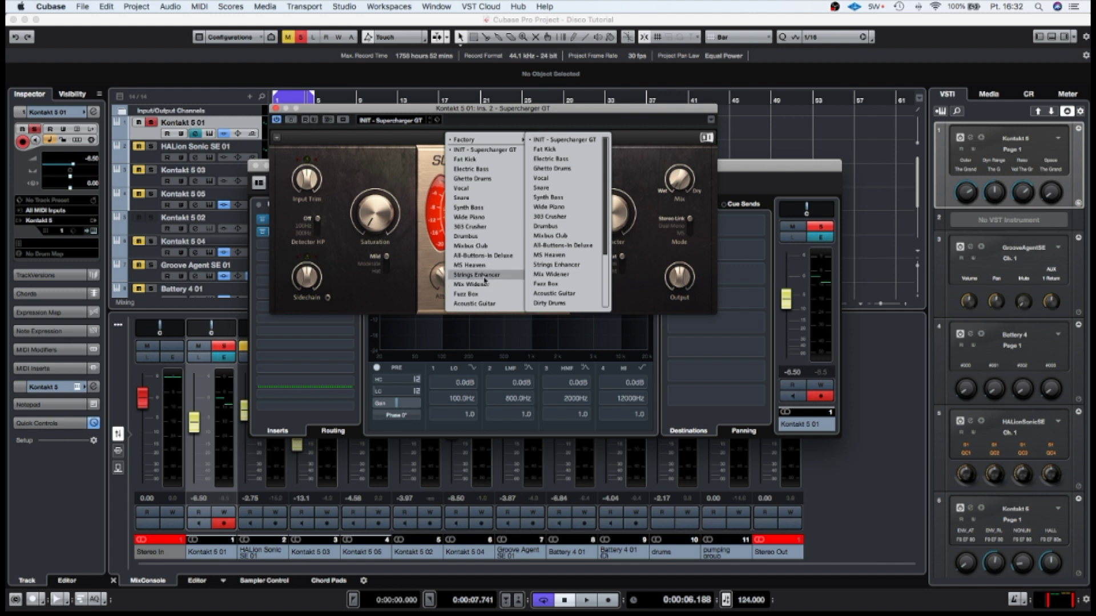
{"action": "left_click", "coordinate": [489, 218]}
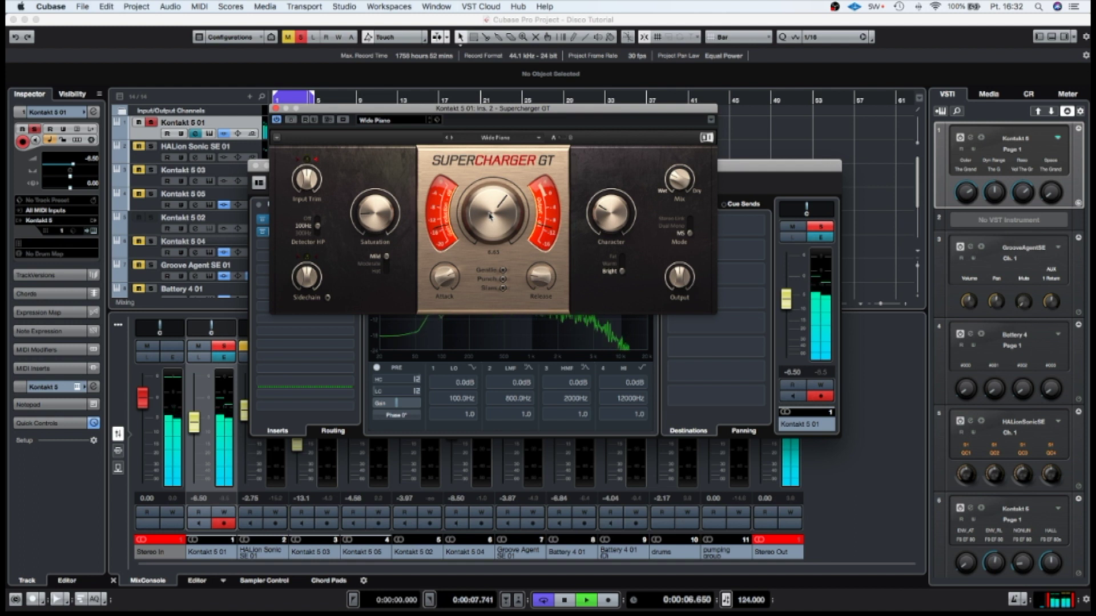
Reduce Supercharger GT's Compress amount, raise Character to 7.30 and set Saturation to 3.20 while listening to the piano.
{"action": "left_click_drag", "start_coordinate": [493, 213], "coordinate": [493, 240]}
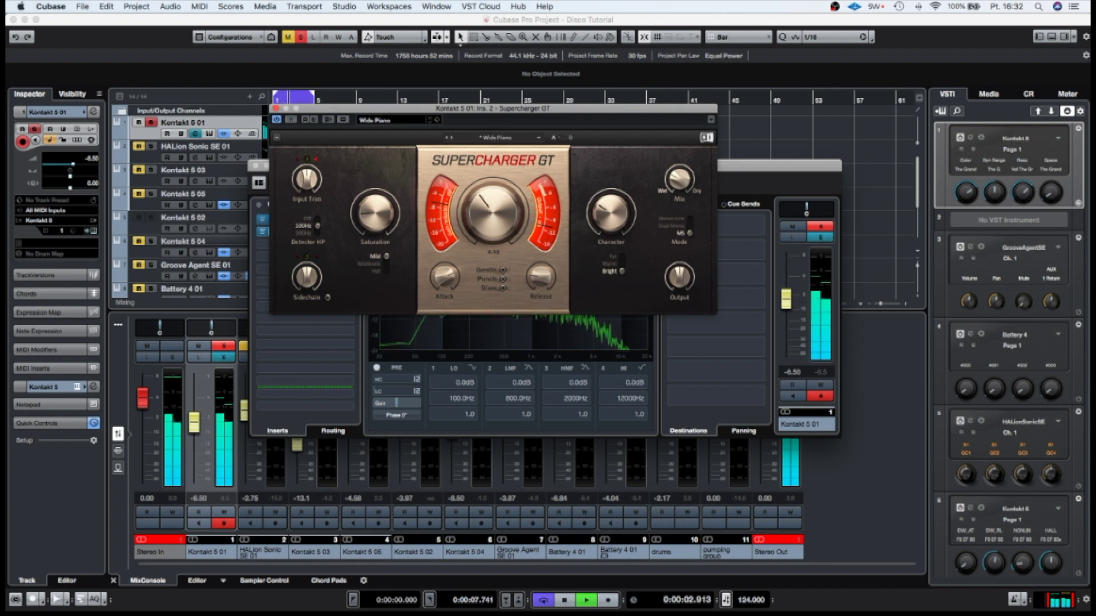
{"action": "left_click_drag", "start_coordinate": [610, 214], "coordinate": [611, 178]}
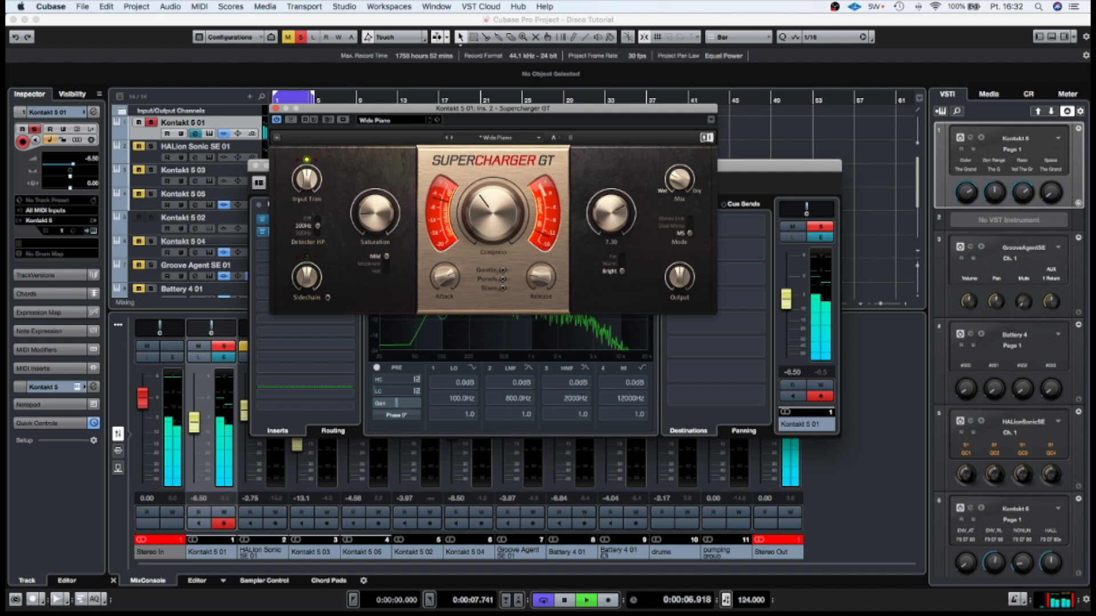
{"action": "left_click_drag", "start_coordinate": [375, 214], "coordinate": [376, 223]}
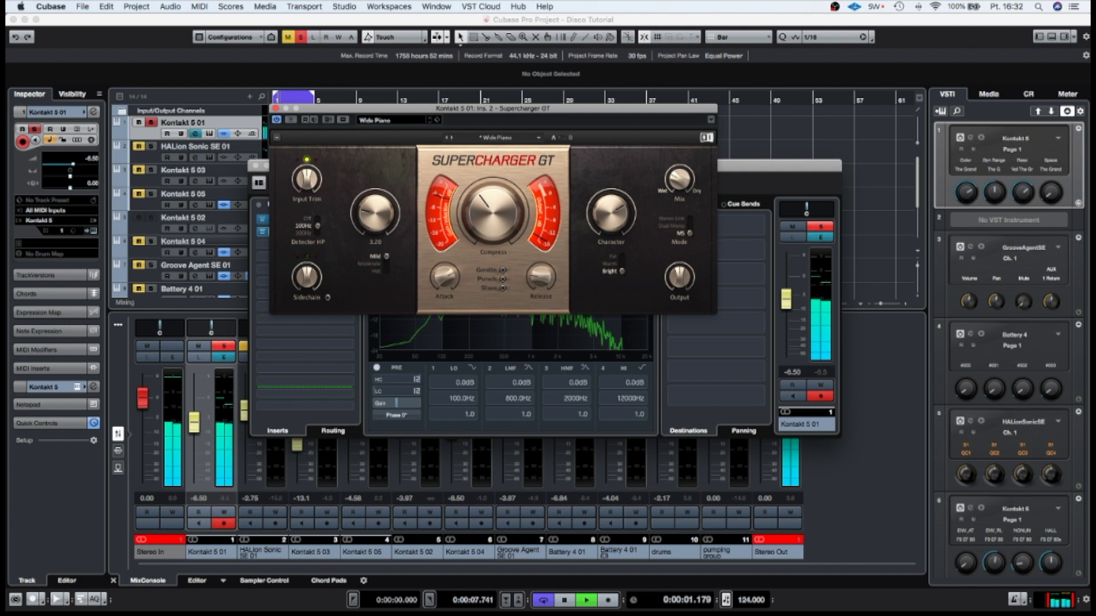
{"action": "key", "text": "space"}
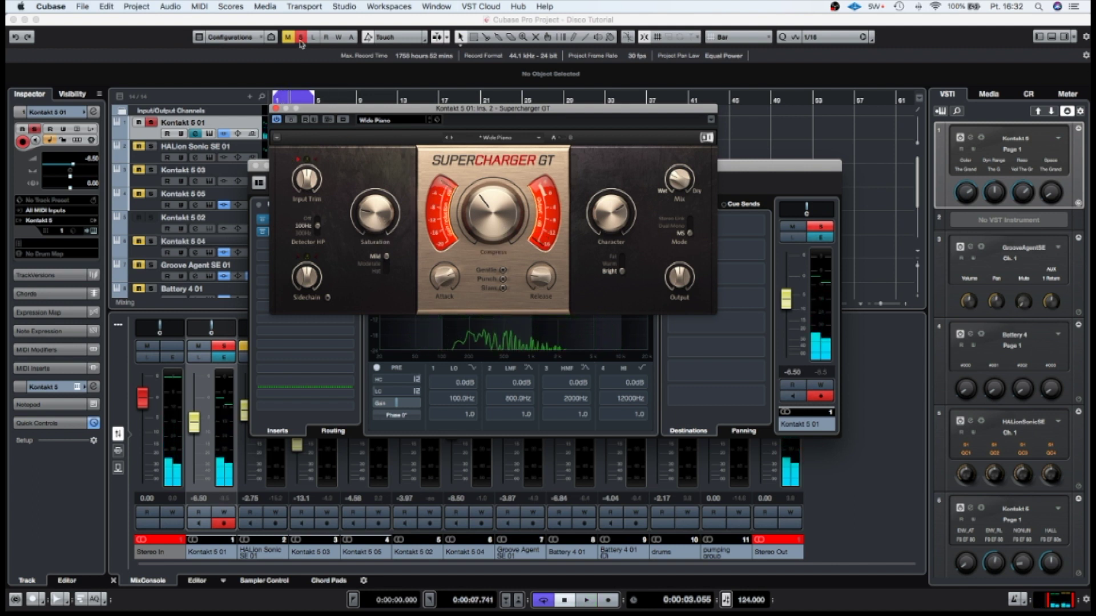
Unsolo Kontakt 5 01, set its fader to -4.76 dB against the full mix, and close Supercharger GT.
{"action": "left_click", "coordinate": [224, 346]}
{"action": "left_click", "coordinate": [198, 346]}
{"action": "left_click", "coordinate": [198, 347]}
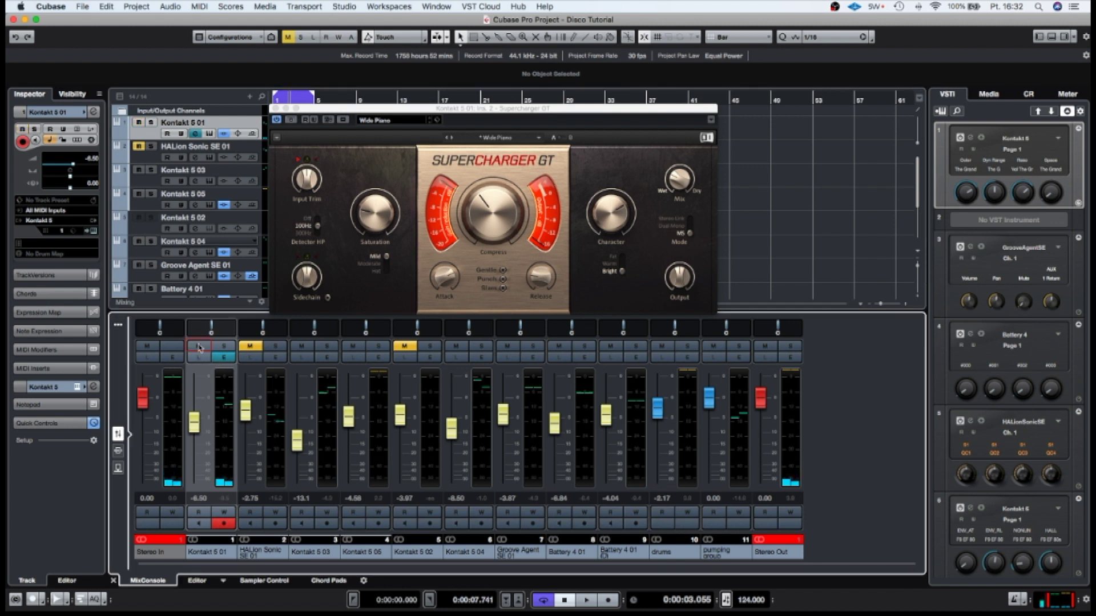
{"action": "key", "text": "space"}
{"action": "left_click_drag", "start_coordinate": [194, 421], "coordinate": [195, 417]}
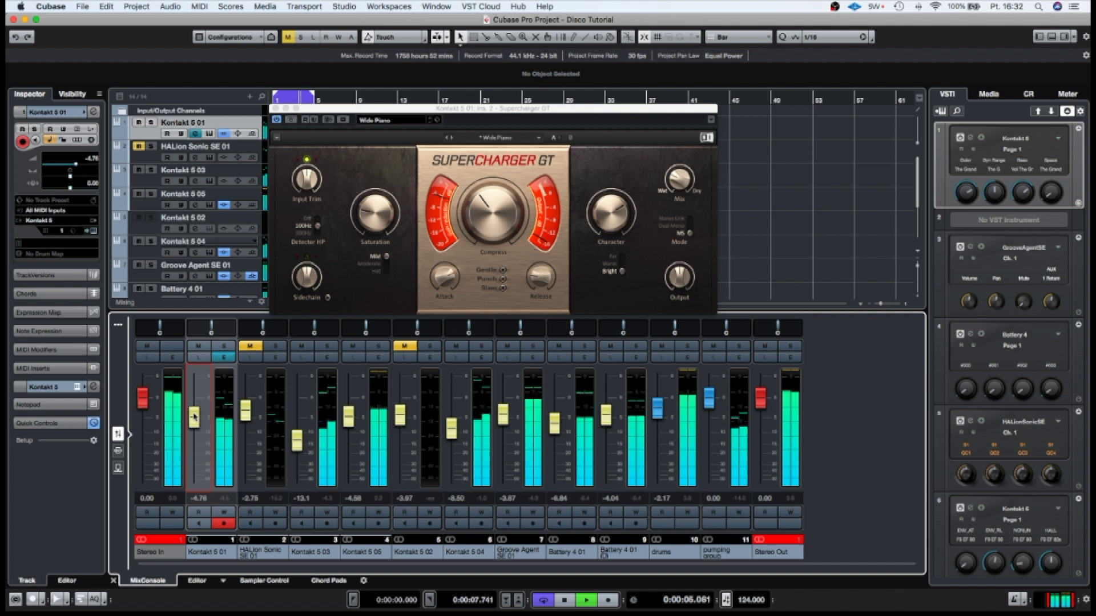
{"action": "key", "text": "space"}
{"action": "left_click", "coordinate": [276, 108]}
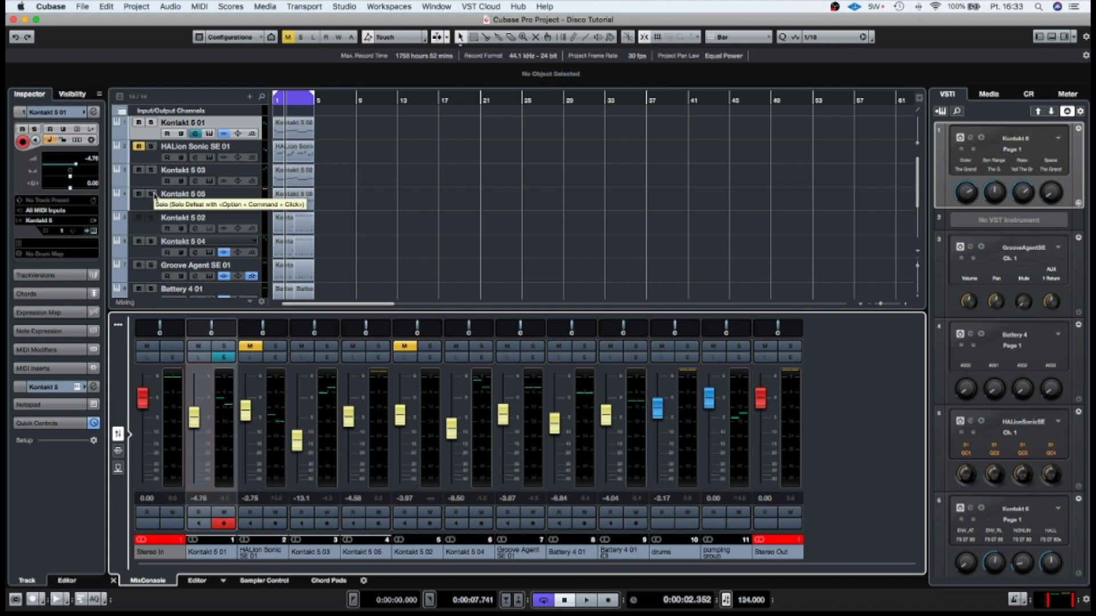
Listen to Kontakt 5 05 in solo and add one instrument track using Reaktor 6 below it.
{"action": "left_click", "coordinate": [152, 195]}
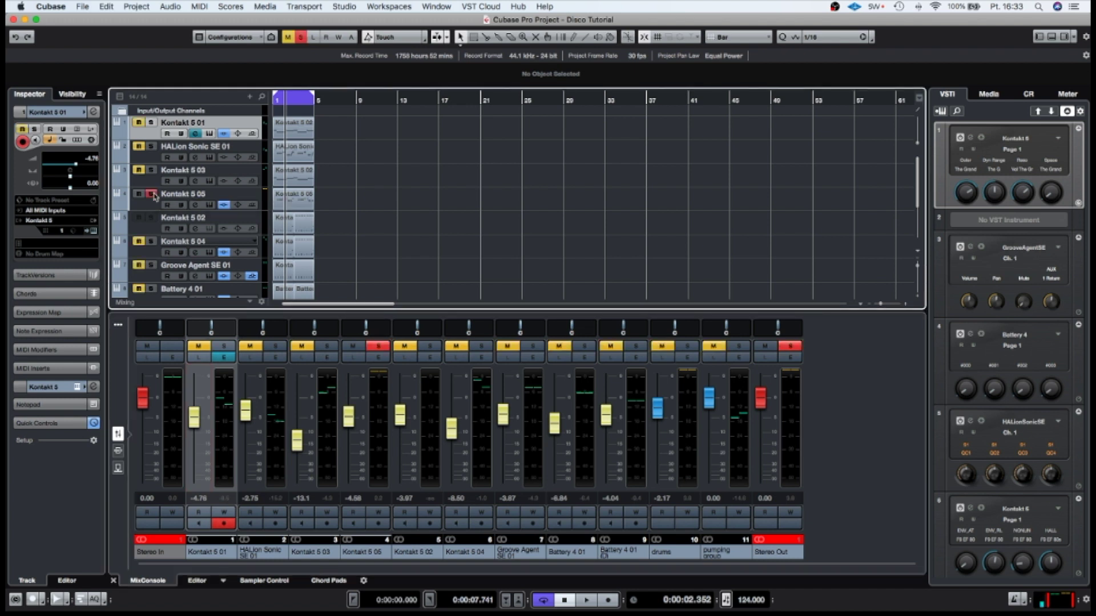
{"action": "key", "text": "space"}
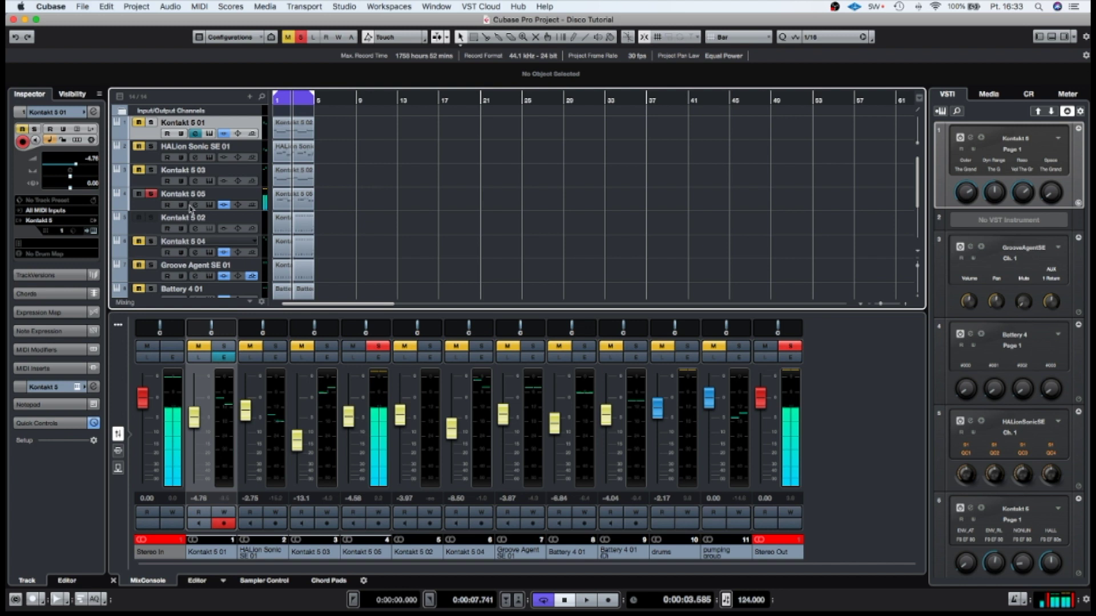
{"action": "right_click", "coordinate": [154, 206]}
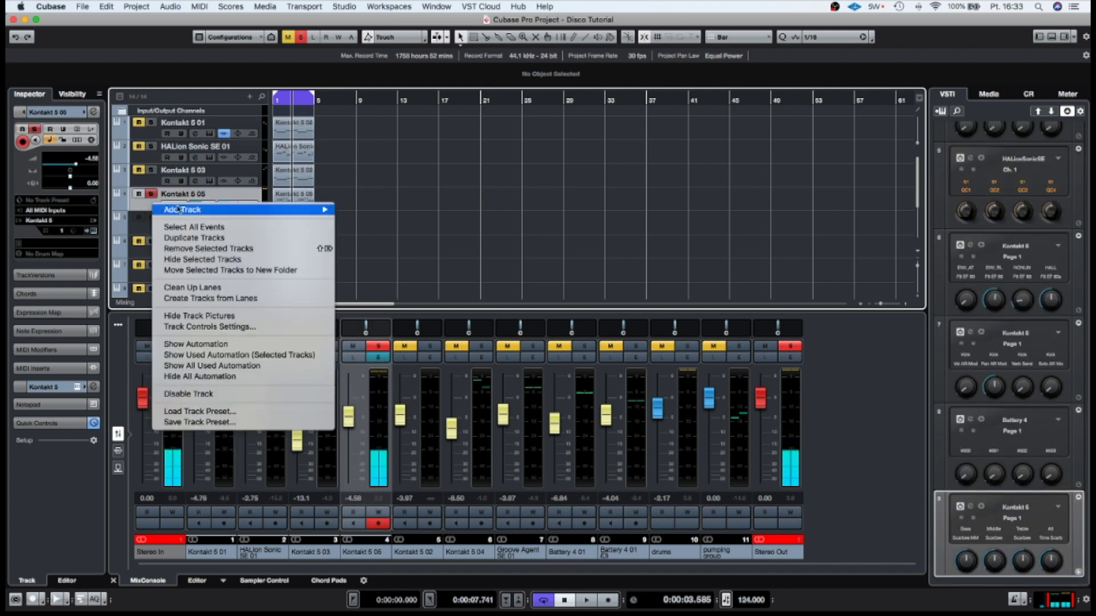
{"action": "mouse_move", "coordinate": [181, 210]}
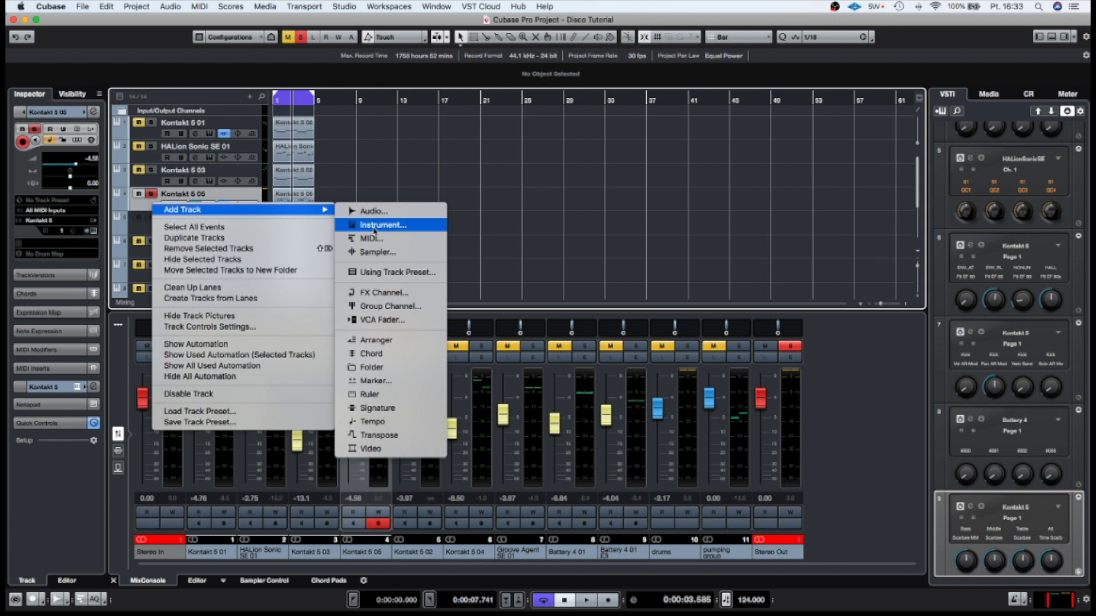
{"action": "left_click", "coordinate": [374, 226]}
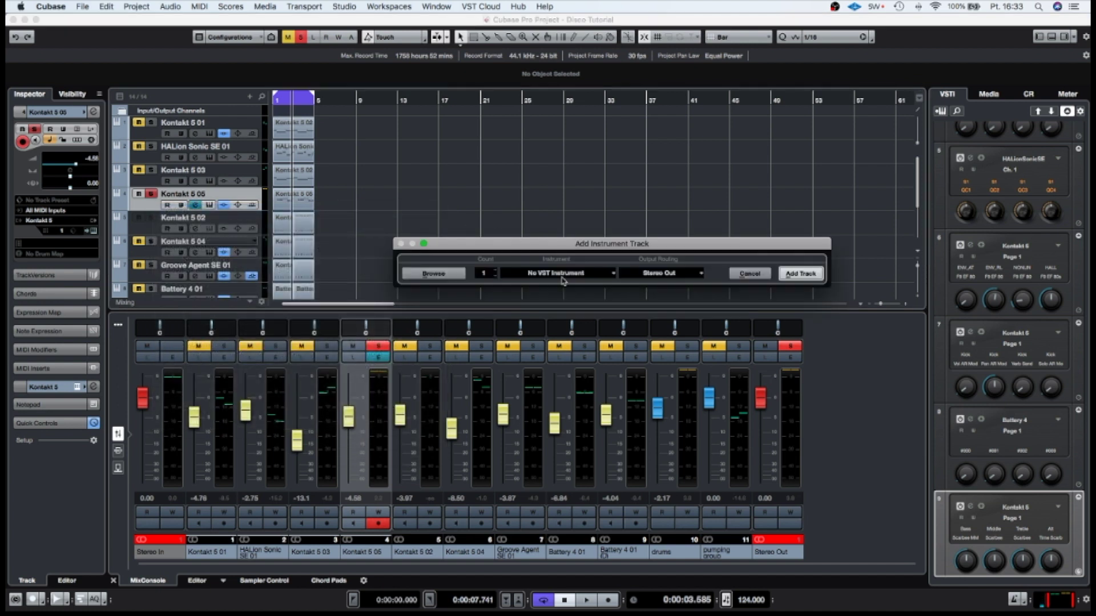
{"action": "left_click", "coordinate": [557, 273]}
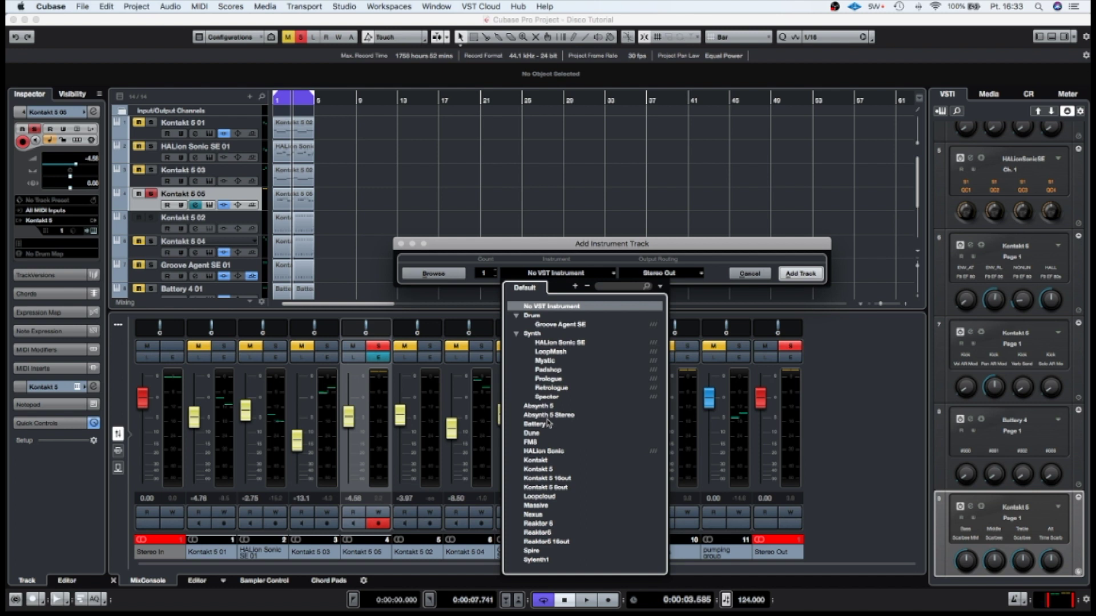
{"action": "left_click", "coordinate": [539, 524]}
{"action": "left_click", "coordinate": [811, 275]}
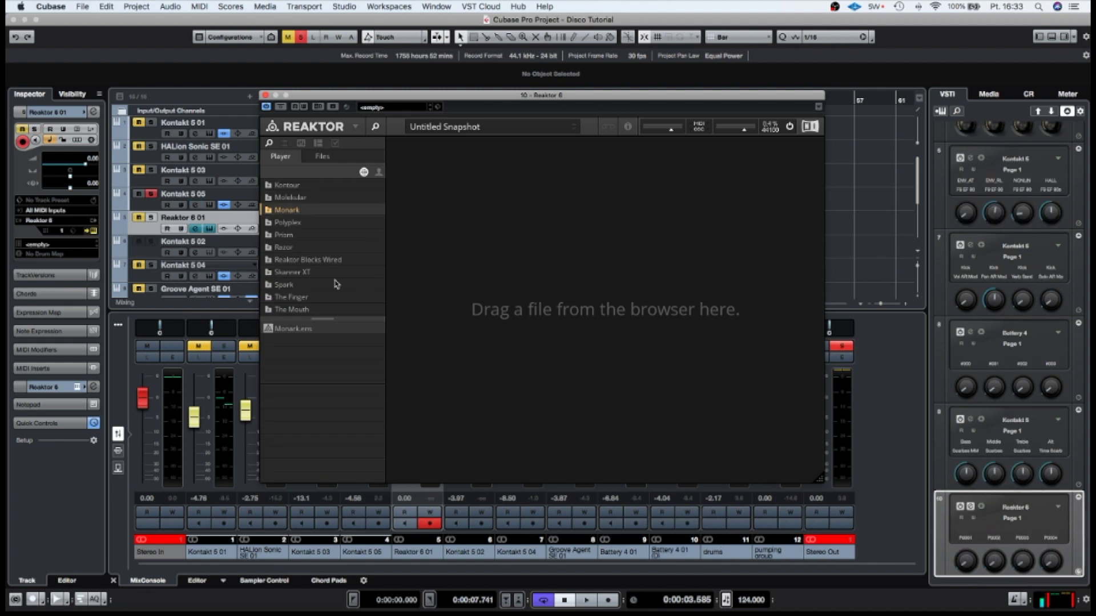
Load the Monark ensemble into Reaktor 6 and solo the Reaktor 6 01 track.
{"action": "left_click", "coordinate": [284, 331]}
{"action": "double_click", "coordinate": [286, 329]}
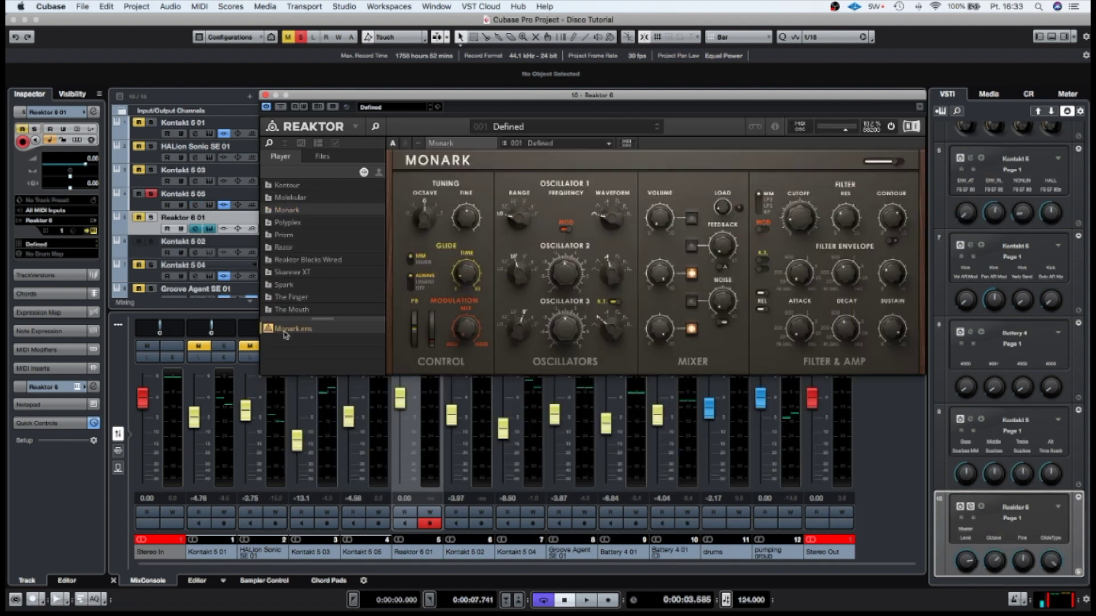
{"action": "left_click", "coordinate": [151, 217]}
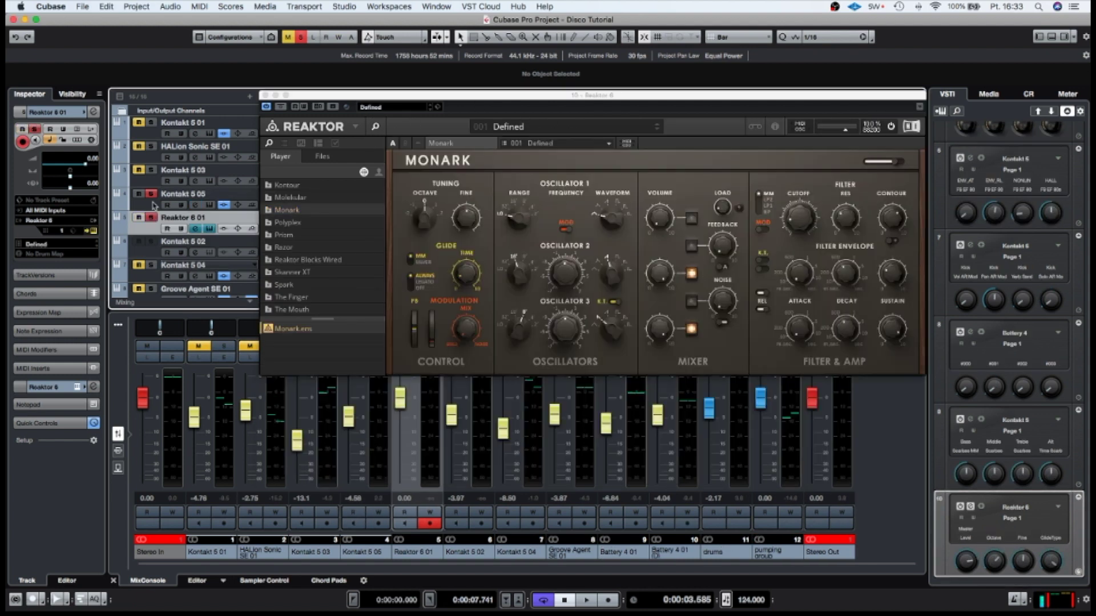
Copy the MIDI part from Kontakt 5 05 onto the Reaktor 6 01 track and unsolo Kontakt 5 05.
{"action": "left_click_drag", "start_coordinate": [324, 98], "coordinate": [490, 91]}
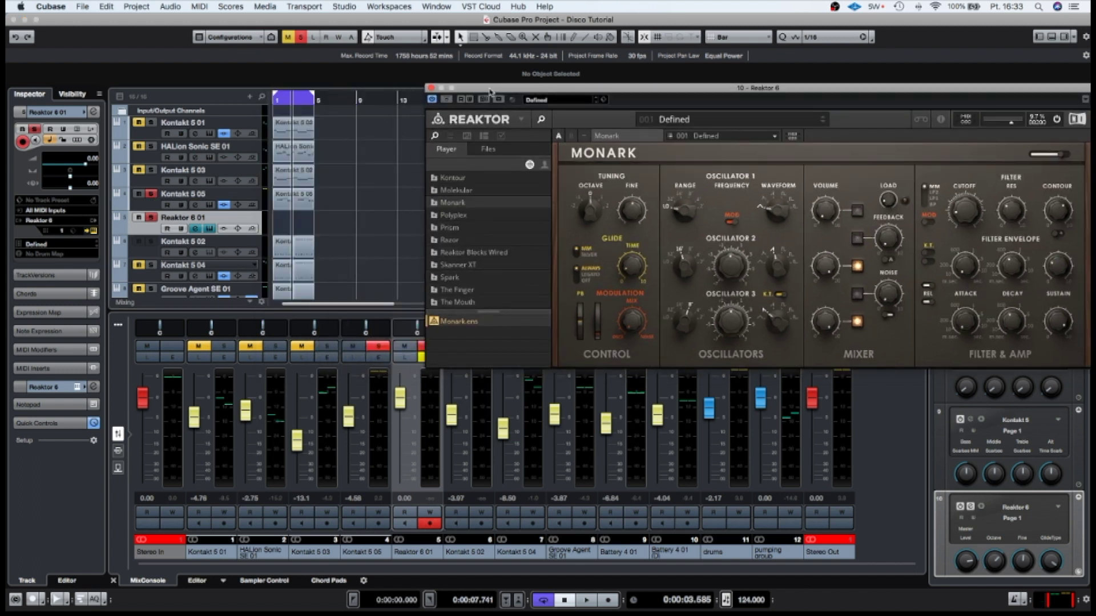
{"action": "left_click", "coordinate": [283, 204]}
{"action": "left_click_drag", "start_coordinate": [285, 201], "coordinate": [286, 222]}
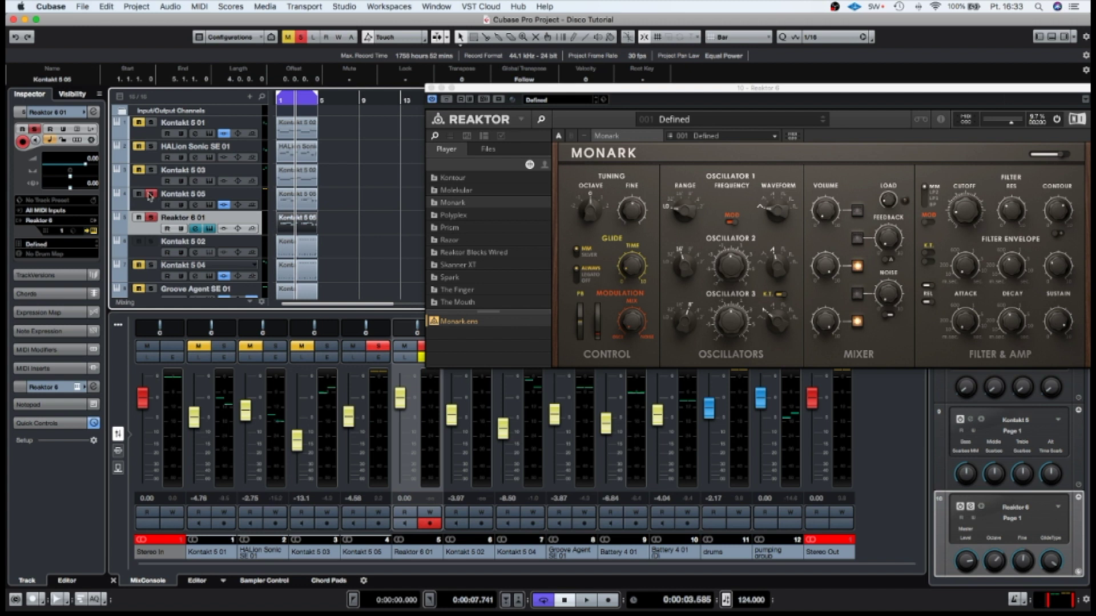
{"action": "left_click", "coordinate": [150, 195]}
Play the part while stepping through Monark's snapshots, settle on 008 Blu Sunday and close Reaktor.
{"action": "left_click_drag", "start_coordinate": [530, 91], "coordinate": [377, 85]}
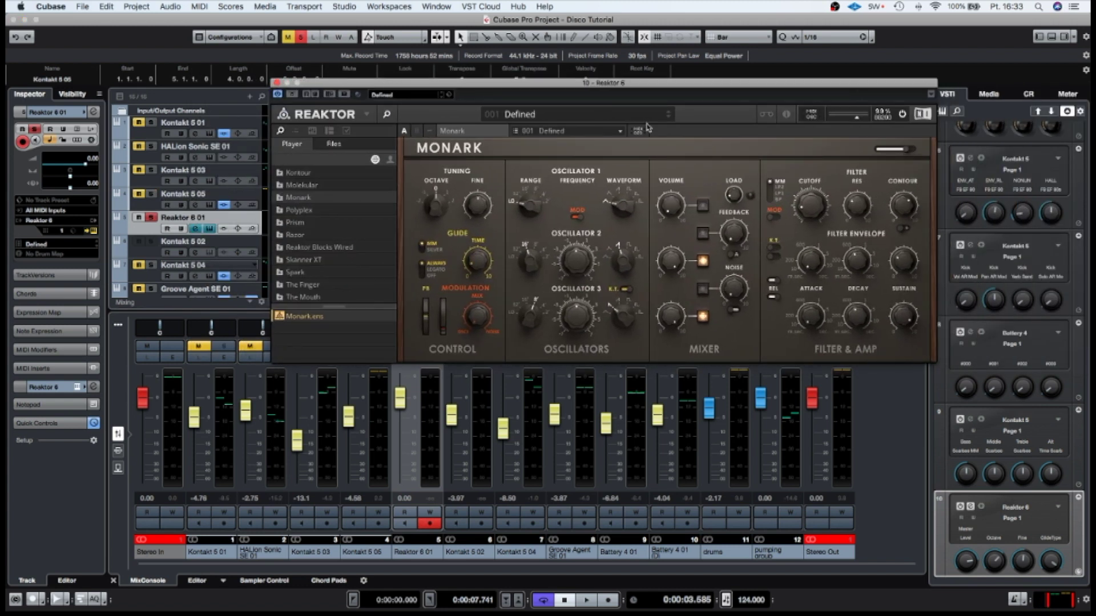
{"action": "key", "text": "space"}
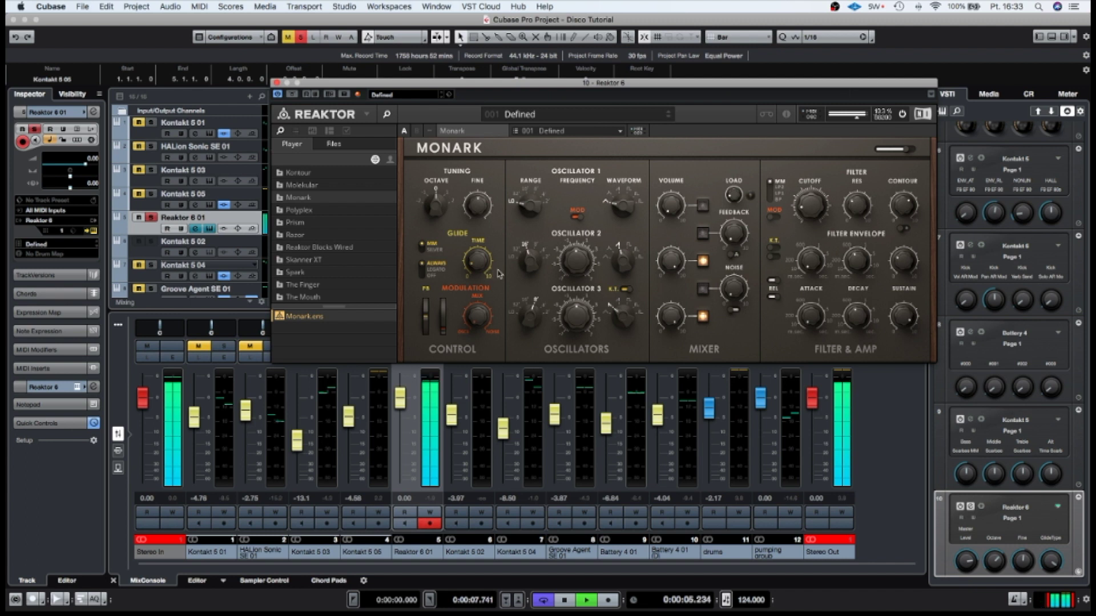
{"action": "left_click", "coordinate": [667, 117]}
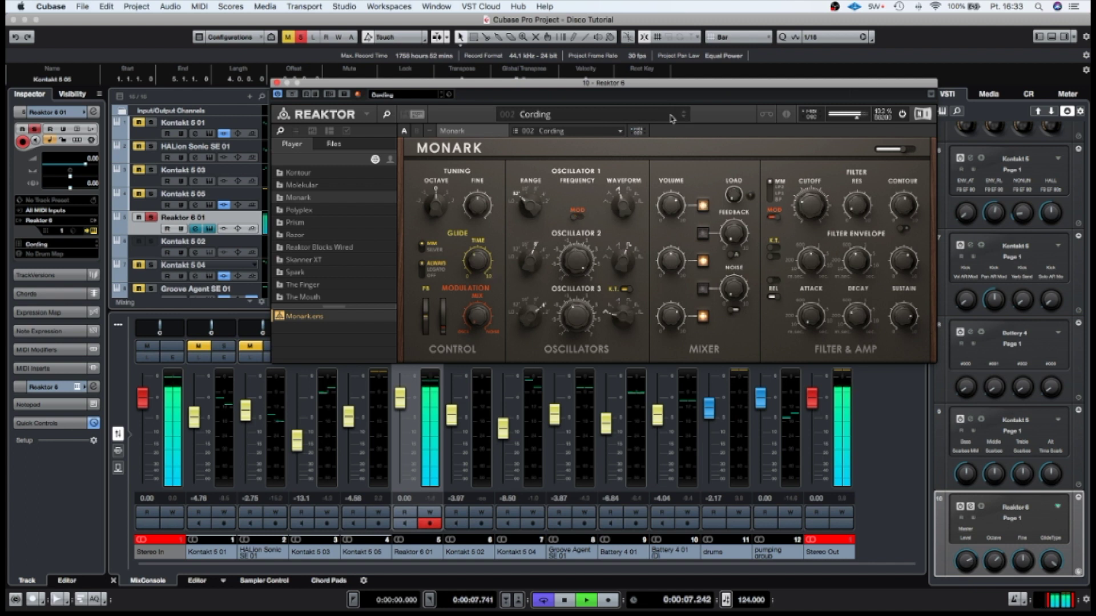
{"action": "left_click", "coordinate": [684, 119]}
{"action": "left_click", "coordinate": [685, 119]}
{"action": "left_click", "coordinate": [685, 119]}
{"action": "left_click", "coordinate": [684, 118]}
{"action": "left_click", "coordinate": [684, 119]}
{"action": "left_click", "coordinate": [684, 119]}
{"action": "left_click", "coordinate": [685, 119]}
{"action": "left_click", "coordinate": [685, 116]}
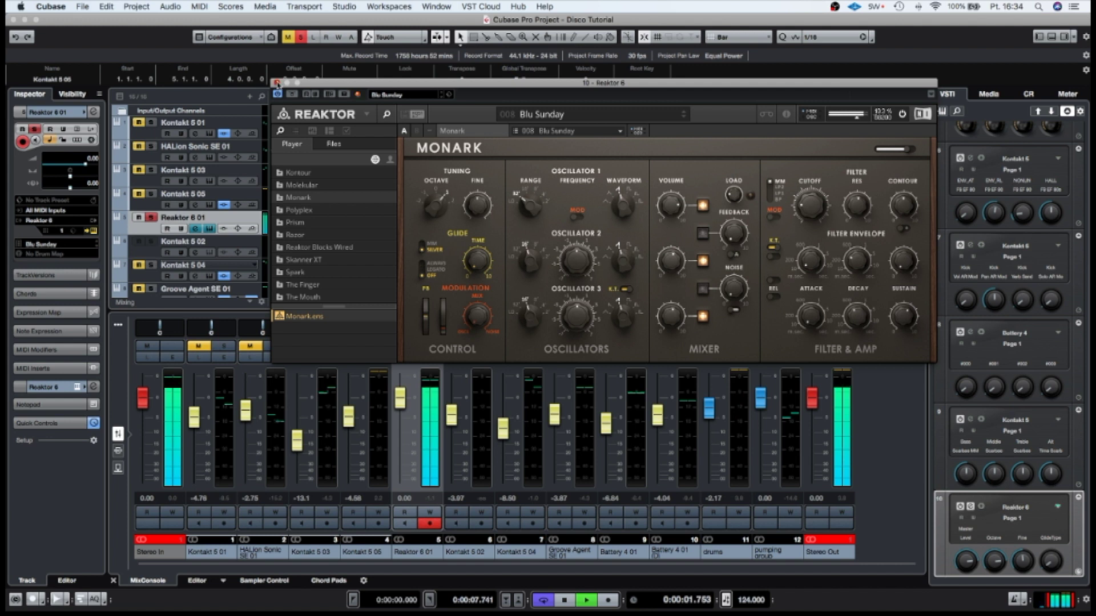
{"action": "left_click", "coordinate": [276, 83]}
Lower Reaktor 6 01's fader to -10.8 dB, briefly soloing Kontakt 5 05 alongside it for comparison.
{"action": "left_click_drag", "start_coordinate": [400, 398], "coordinate": [400, 429]}
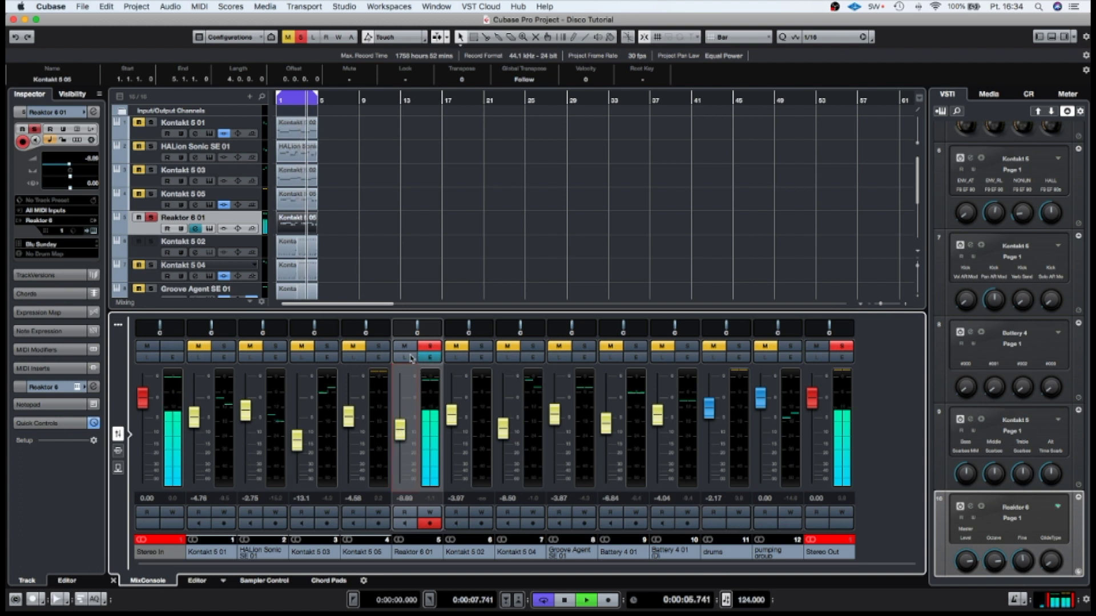
{"action": "left_click", "coordinate": [378, 346]}
{"action": "left_click_drag", "start_coordinate": [400, 430], "coordinate": [400, 438]}
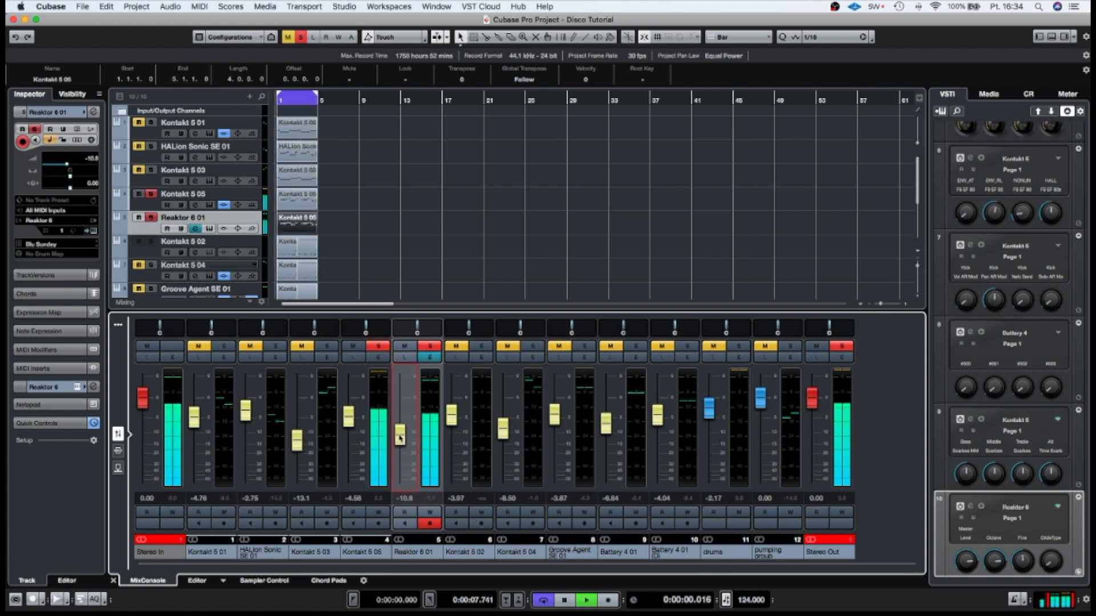
{"action": "left_click", "coordinate": [377, 347]}
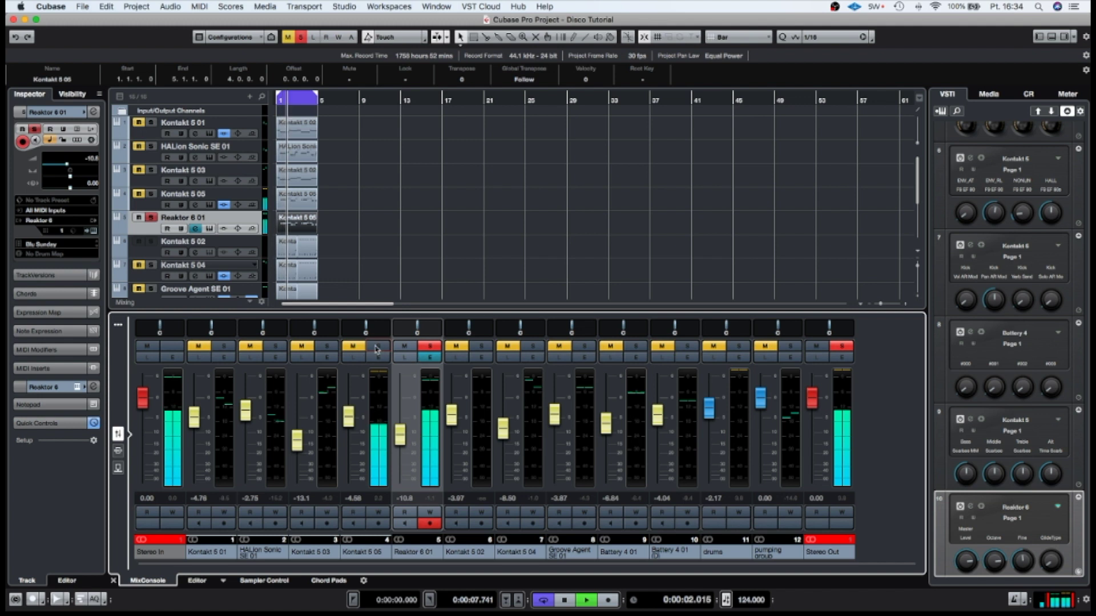
Insert the Frequency EQ in the first insert slot of Reaktor 6 01, listen to it and close its window.
{"action": "left_click", "coordinate": [430, 358]}
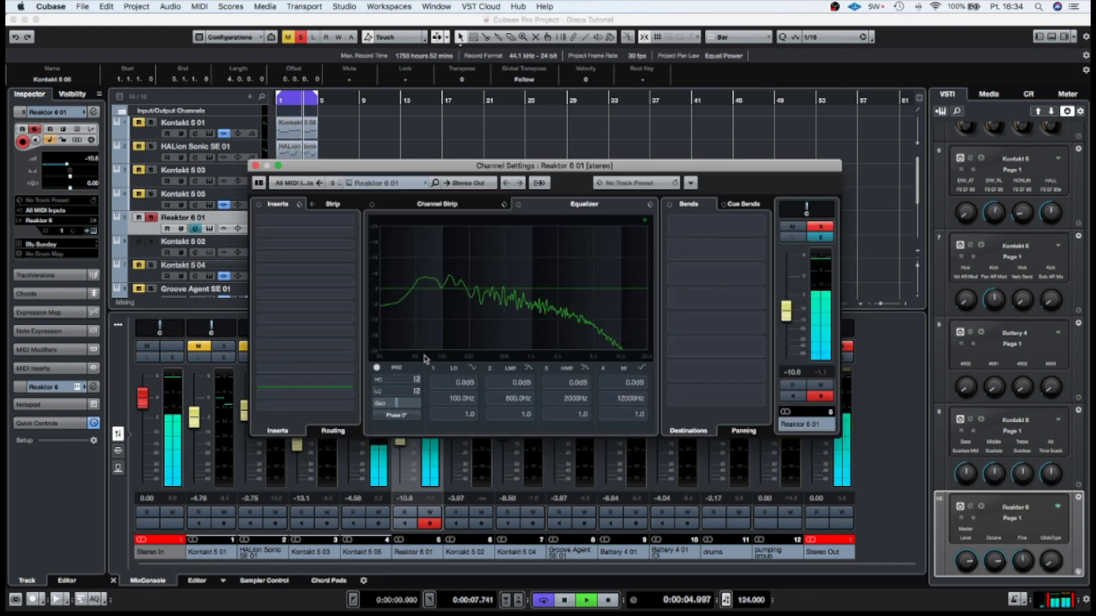
{"action": "left_click", "coordinate": [350, 221]}
{"action": "type", "text": "fre"}
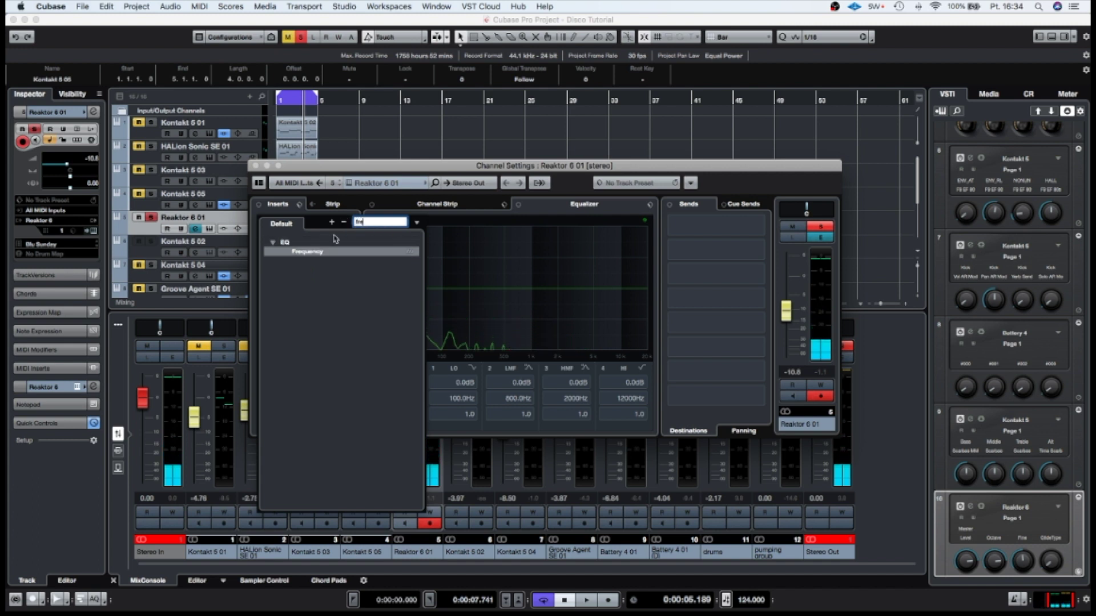
{"action": "left_click", "coordinate": [308, 252]}
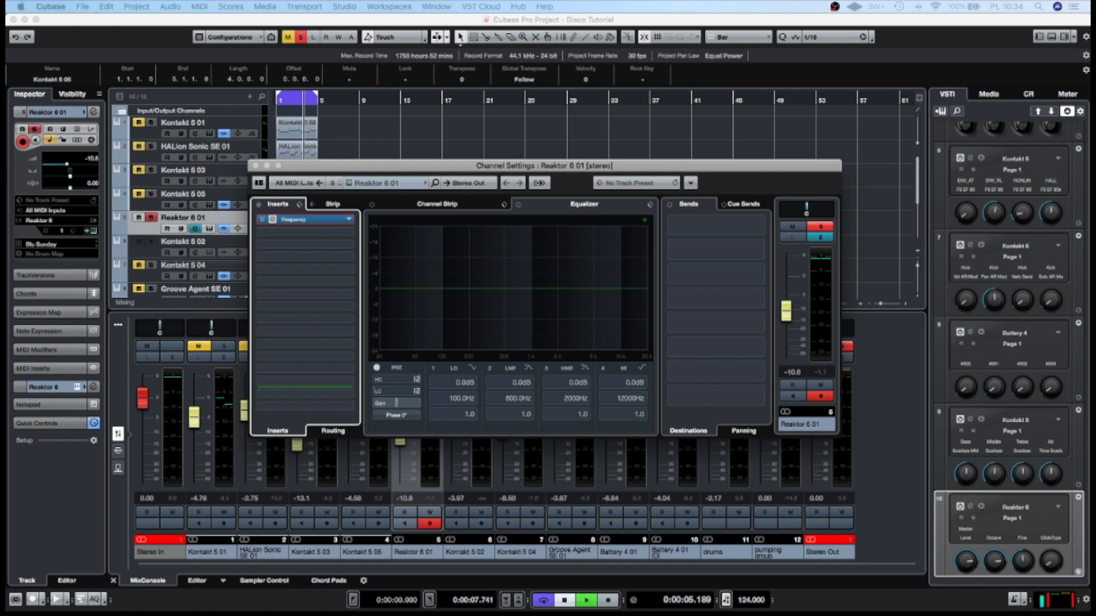
{"action": "key", "text": "space"}
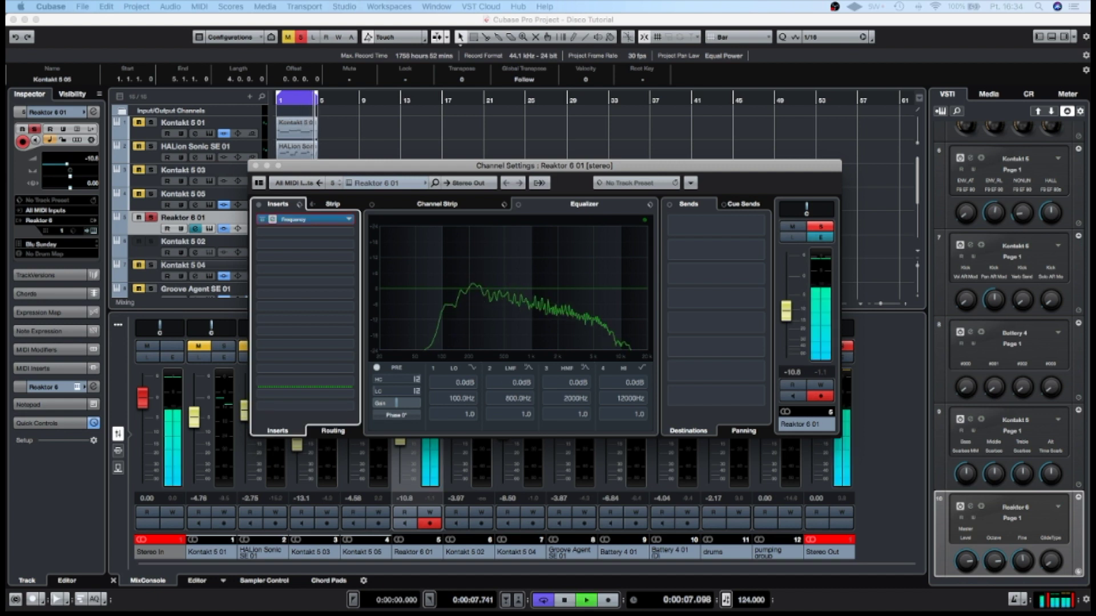
{"action": "key", "text": "super+w"}
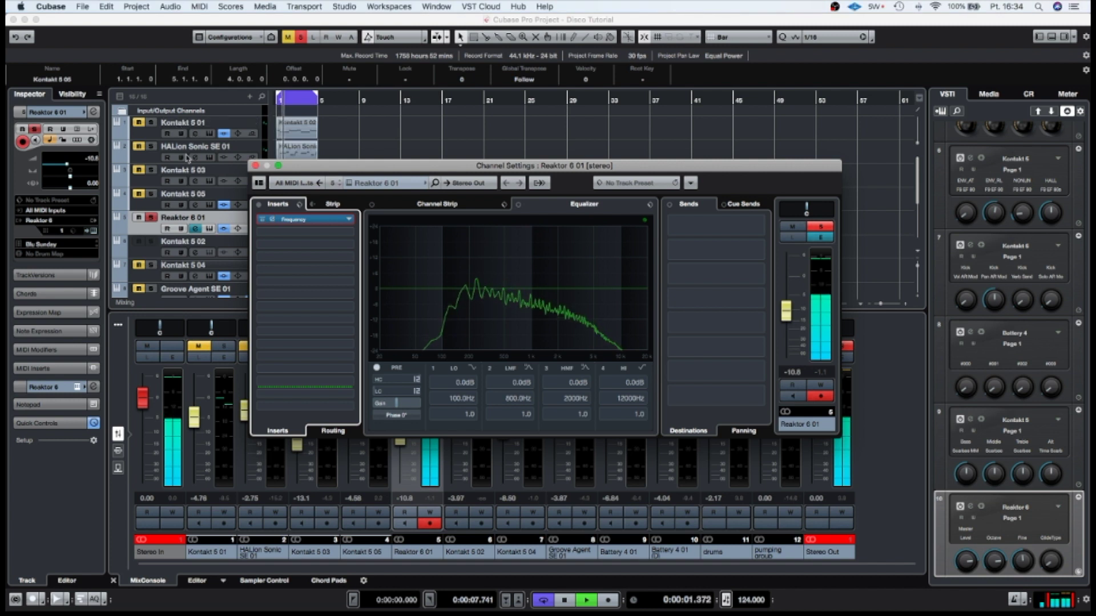
Reopen Monark and adjust its filter cutoff and tuning octave while the soloed part plays.
{"action": "left_click", "coordinate": [822, 241]}
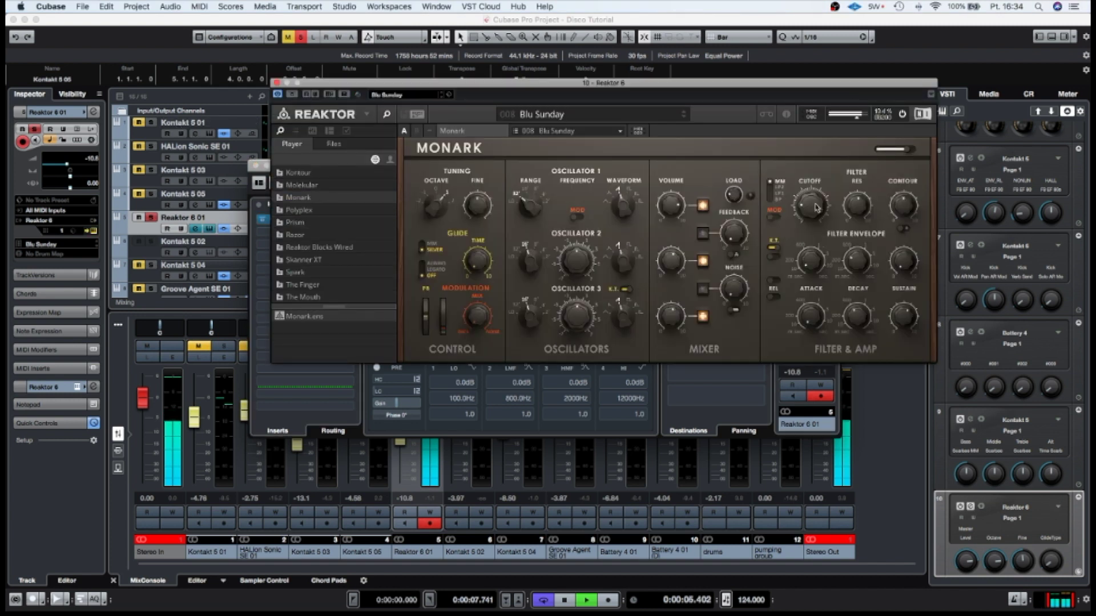
{"action": "left_click_drag", "start_coordinate": [817, 209], "coordinate": [816, 183]}
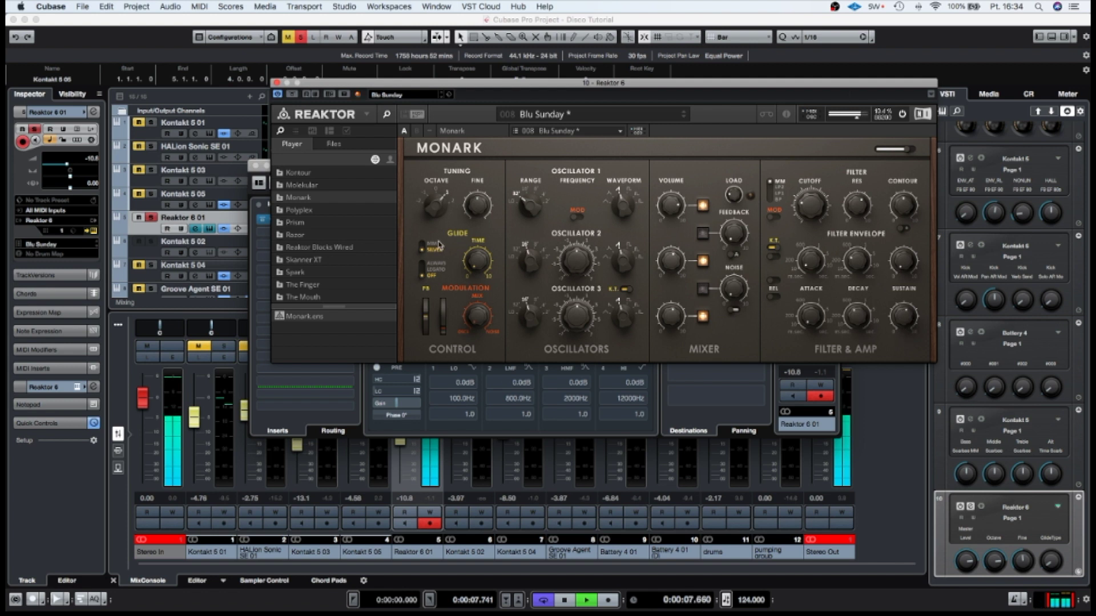
{"action": "left_click_drag", "start_coordinate": [432, 222], "coordinate": [435, 210]}
{"action": "left_click_drag", "start_coordinate": [312, 83], "coordinate": [498, 82]}
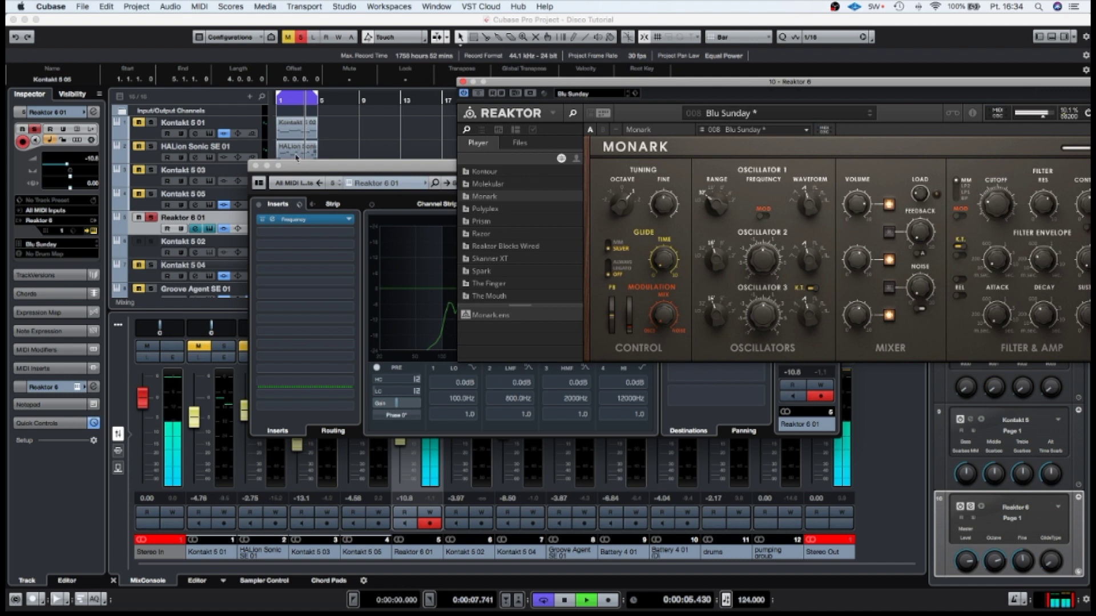
Close the channel settings, solo Kontakt 5 05 alongside Reaktor 6 01 and raise Reaktor 6 01's fader to -9.70 dB.
{"action": "left_click", "coordinate": [257, 166]}
{"action": "left_click", "coordinate": [381, 347]}
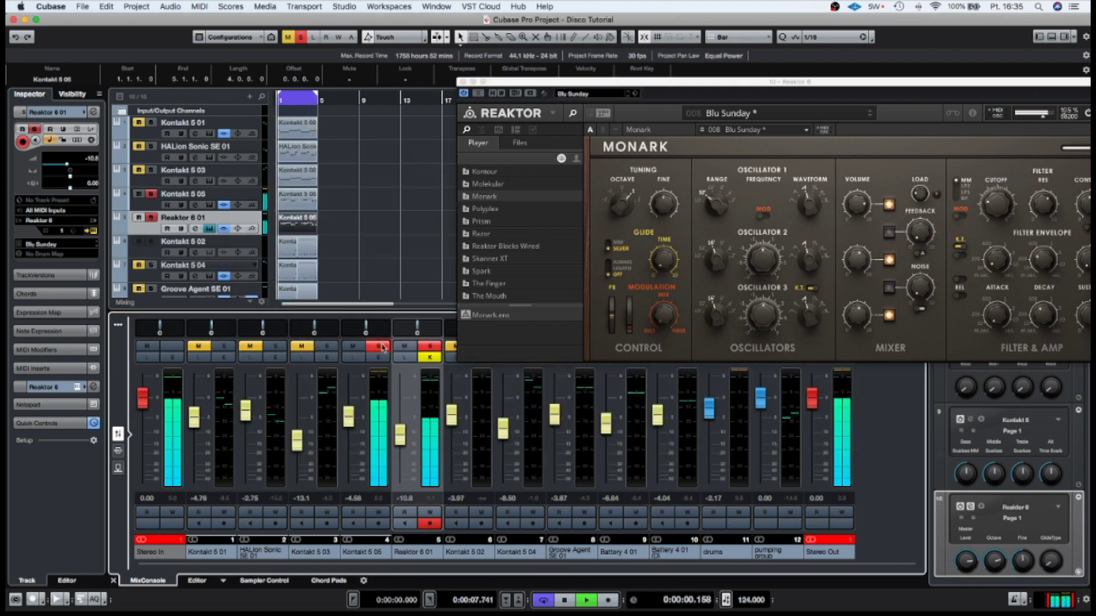
{"action": "left_click_drag", "start_coordinate": [400, 436], "coordinate": [400, 434]}
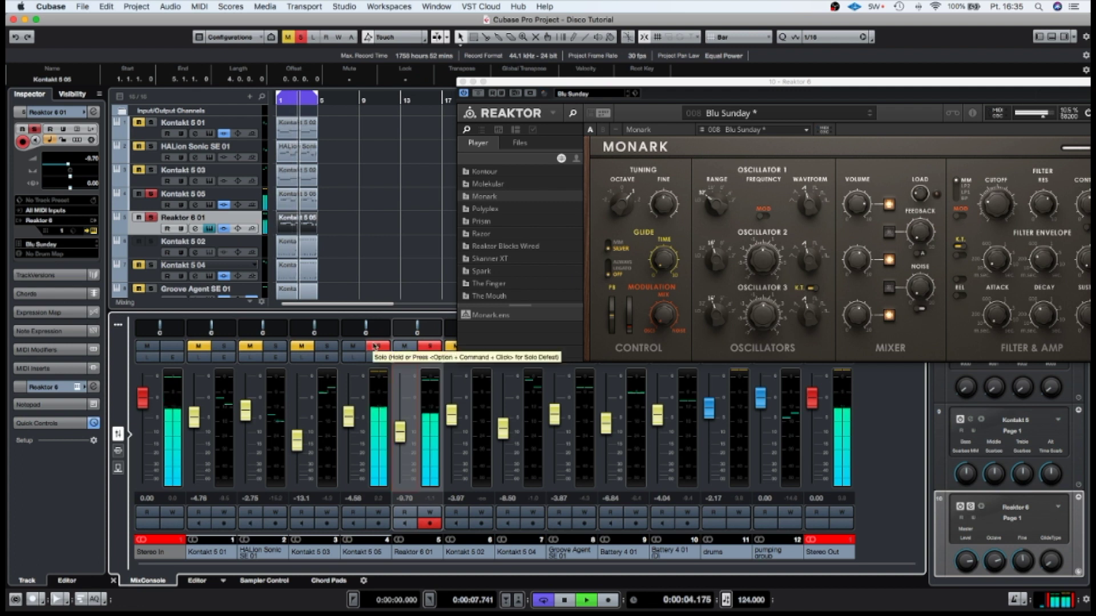
Add Groove Agent SE 01 to the solo, clear all solos and set Reaktor 6 01's fader to -9.91 dB in the full mix.
{"action": "left_click", "coordinate": [152, 289]}
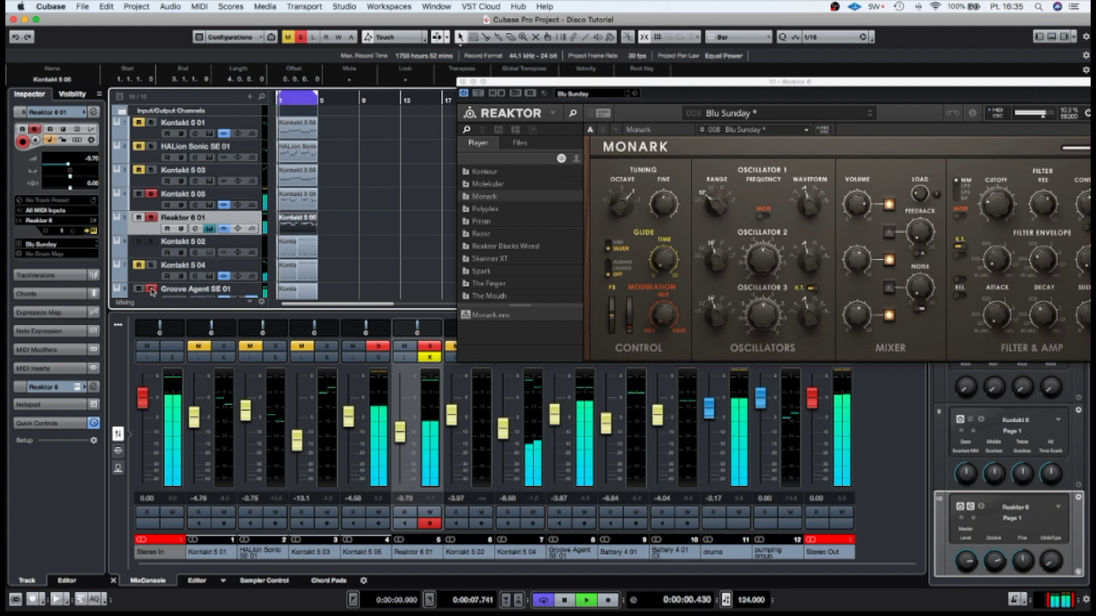
{"action": "left_click", "coordinate": [301, 38]}
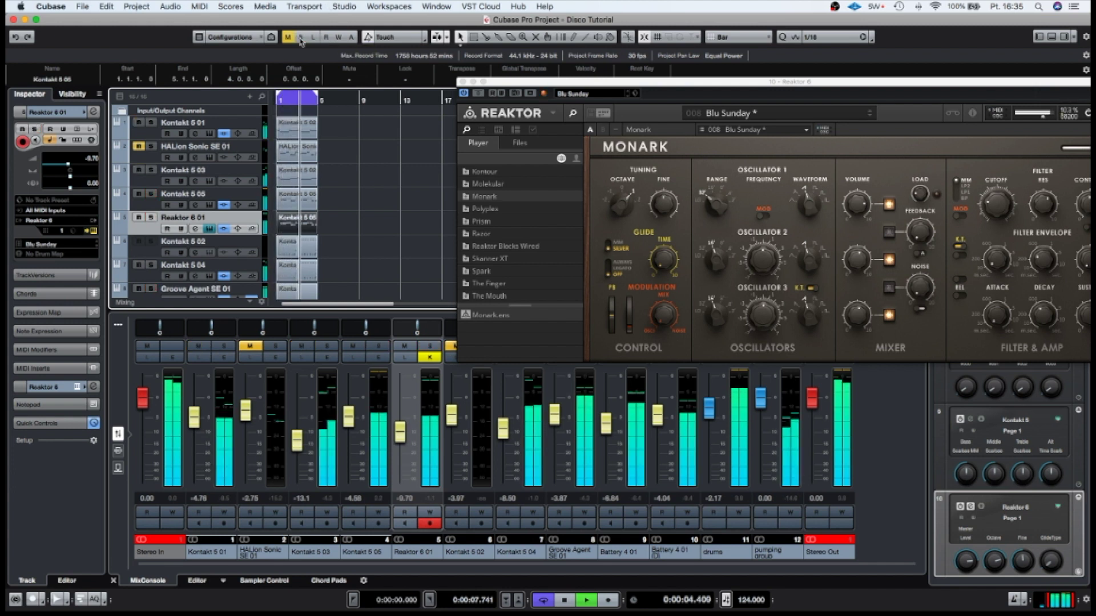
{"action": "left_click_drag", "start_coordinate": [403, 436], "coordinate": [400, 436]}
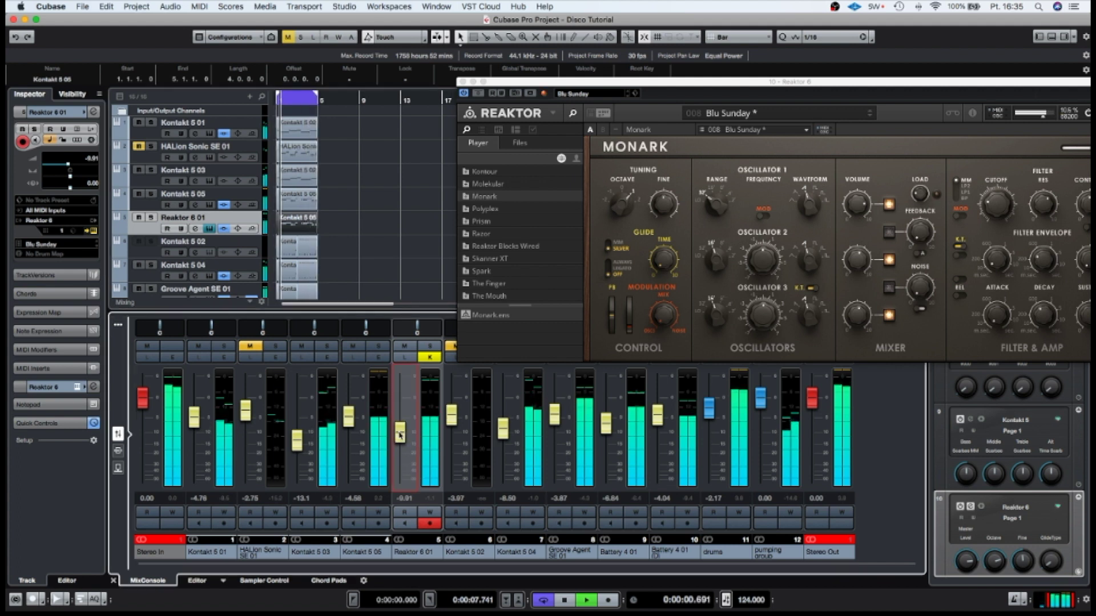
{"action": "key", "text": "space"}
Solo Reaktor 6 01, open its channel settings and insert Driver in the second insert slot.
{"action": "left_click", "coordinate": [430, 346]}
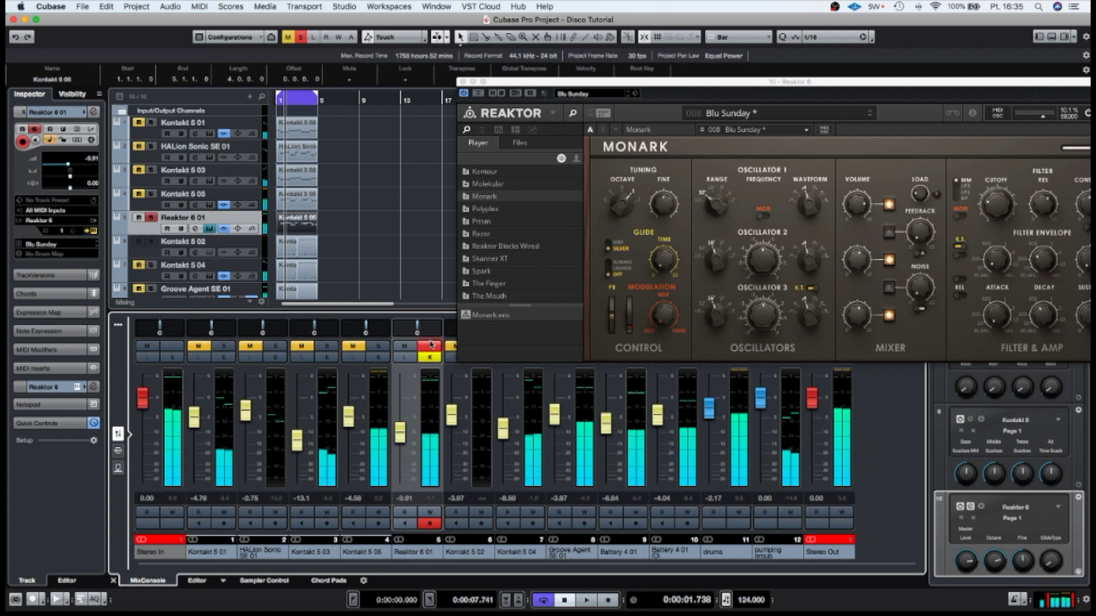
{"action": "left_click", "coordinate": [423, 381]}
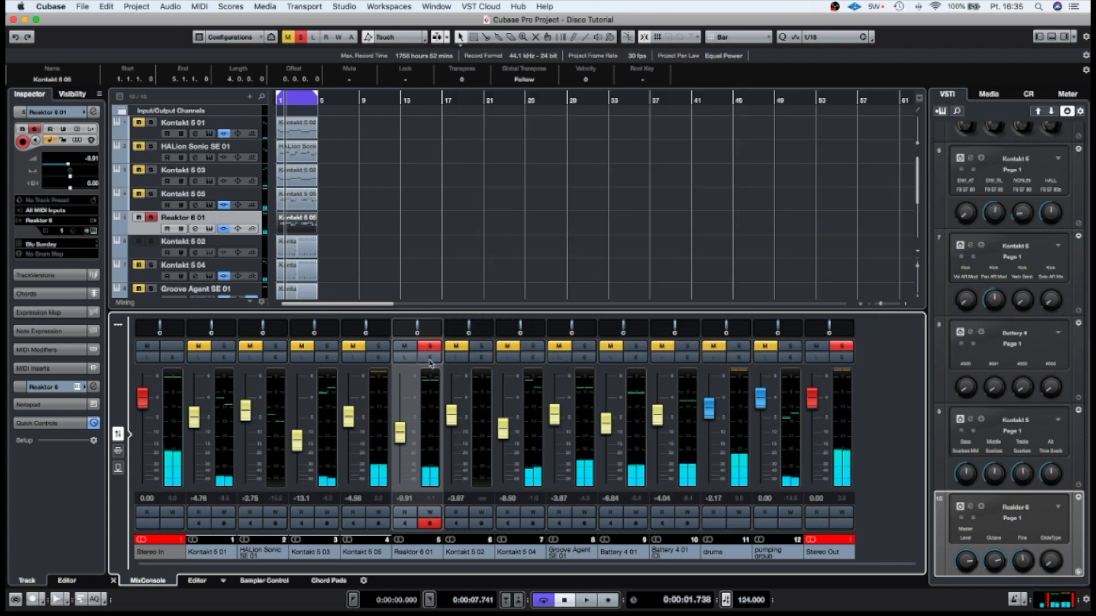
{"action": "left_click", "coordinate": [430, 357]}
{"action": "left_click", "coordinate": [347, 234]}
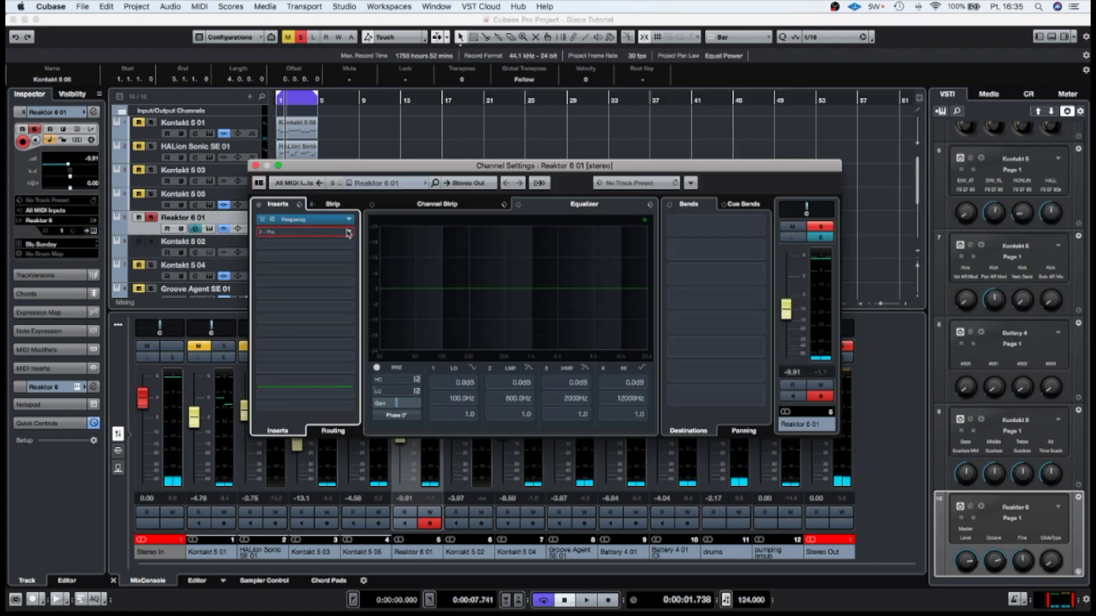
{"action": "scroll", "coordinate": [329, 361], "scroll_direction": "down", "scroll_amount": 5}
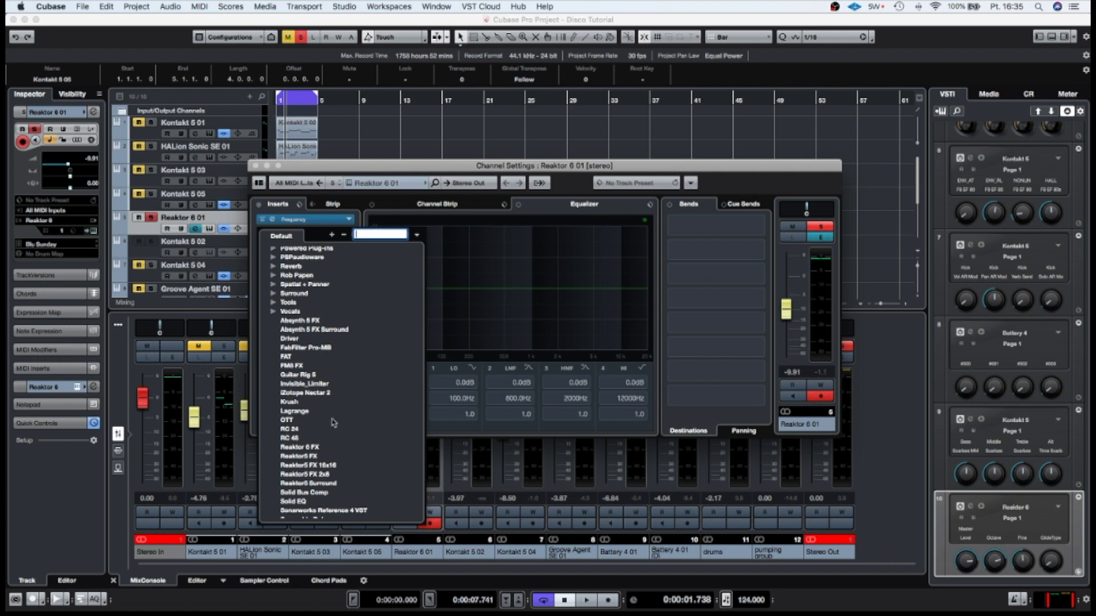
{"action": "left_click", "coordinate": [298, 340]}
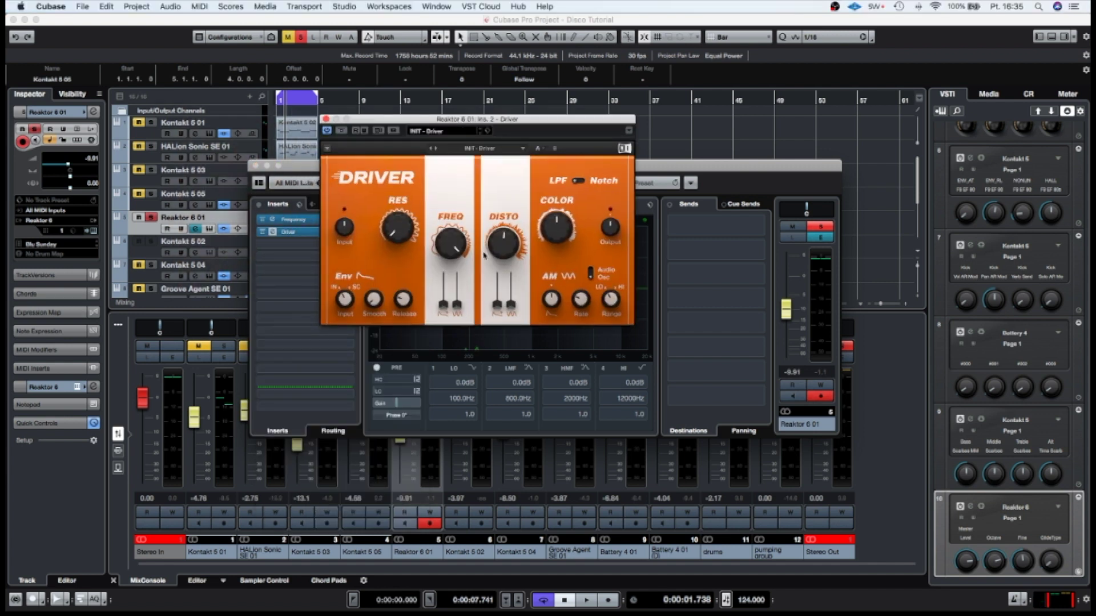
Adjust Driver's color, distortion and resonance during playback, and compare the sound with the effect bypassed and active.
{"action": "key", "text": "space"}
{"action": "left_click_drag", "start_coordinate": [557, 229], "coordinate": [556, 208]}
{"action": "mouse_move", "coordinate": [503, 244]}
{"action": "left_mouse_down"}
{"action": "mouse_move", "coordinate": [504, 228]}
{"action": "mouse_move", "coordinate": [504, 246]}
{"action": "left_mouse_up"}
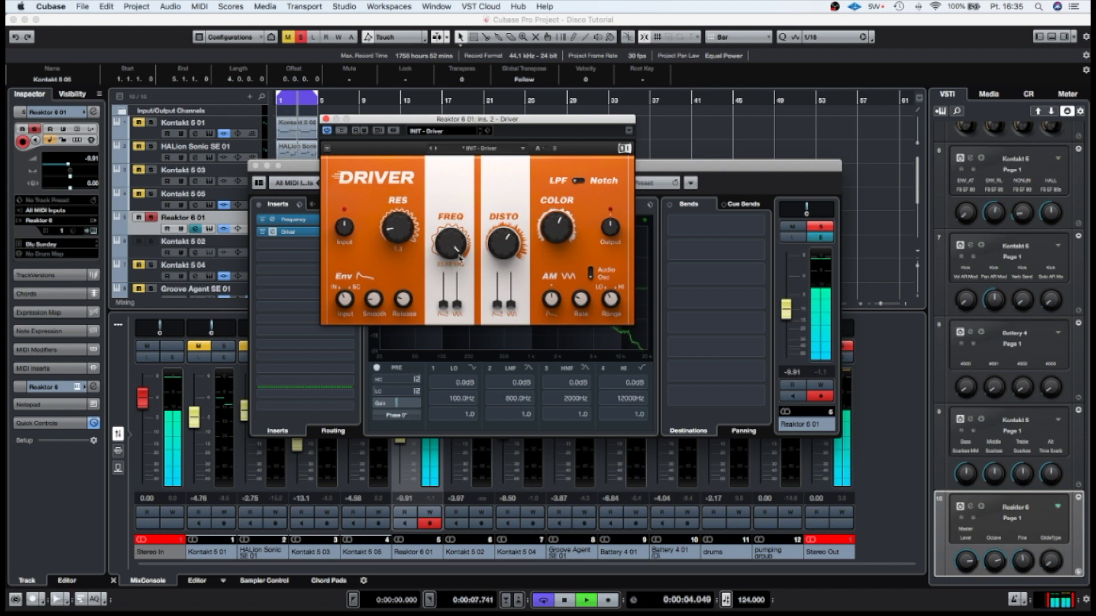
{"action": "left_click", "coordinate": [342, 131]}
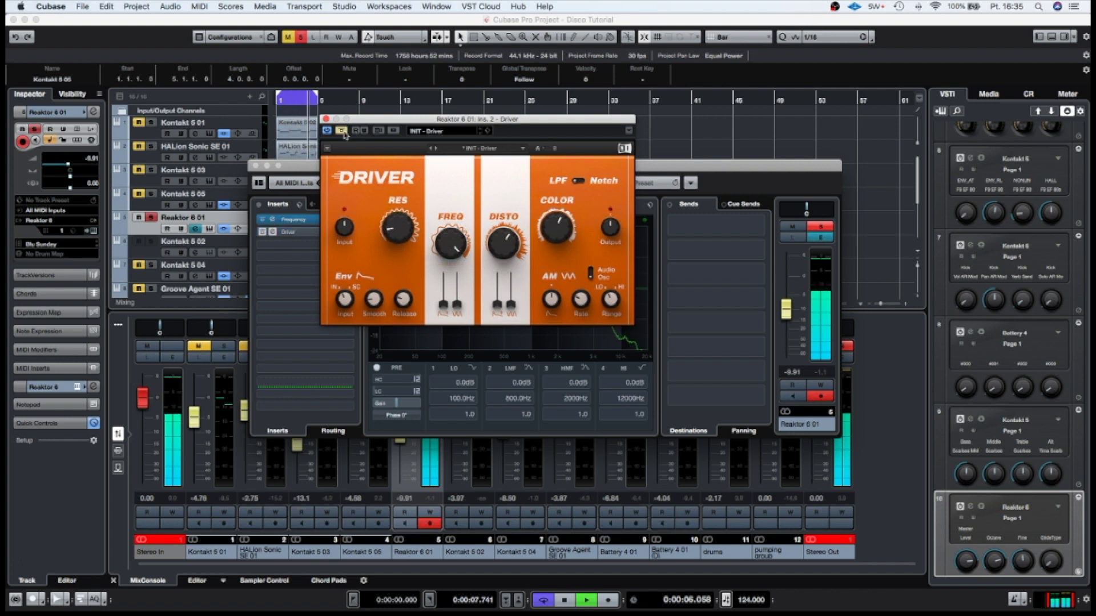
{"action": "left_click", "coordinate": [342, 132]}
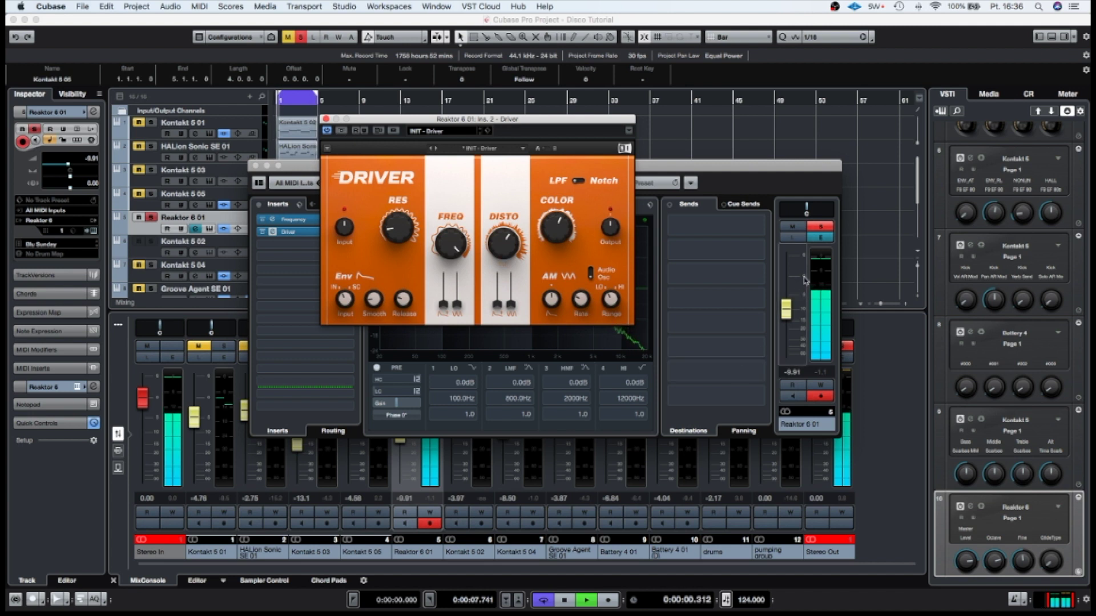
Unsolo Reaktor 6 01 and close the Driver and channel settings windows.
{"action": "left_click", "coordinate": [821, 228]}
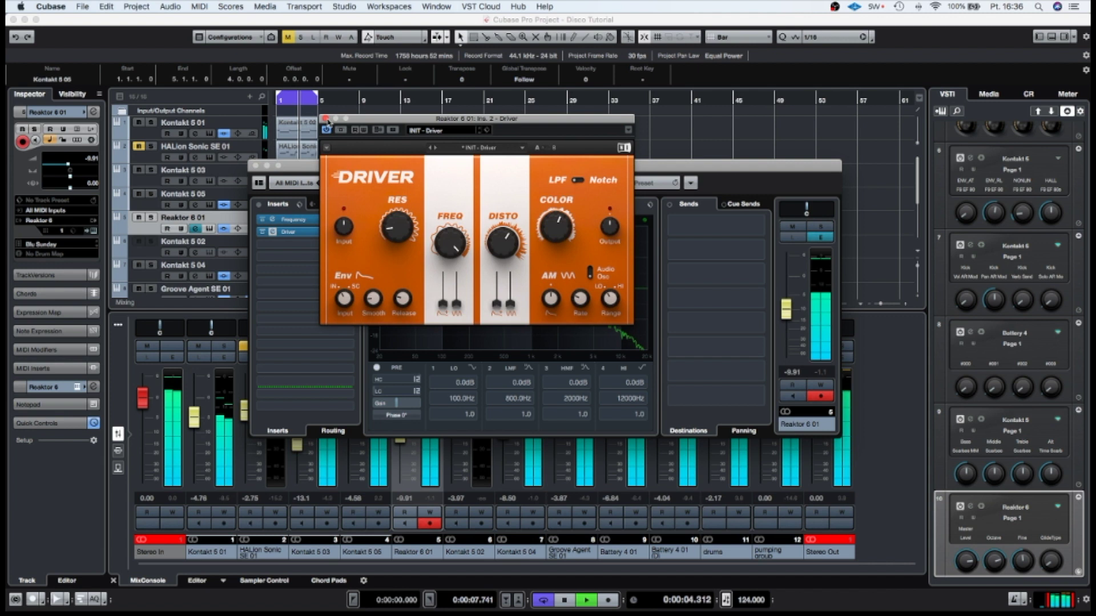
{"action": "left_click", "coordinate": [325, 119]}
{"action": "left_click", "coordinate": [256, 166]}
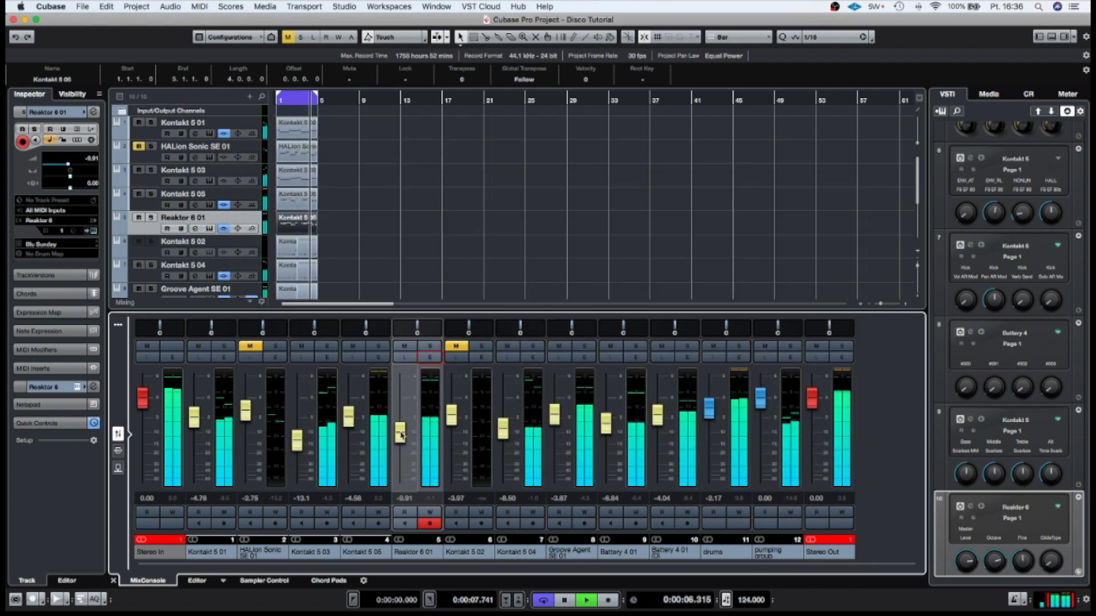
Solo Reaktor 6 01 with Kontakt 5 05, lower Reaktor 6 01's fader to -14.4 dB, and check the balance in the full mix.
{"action": "left_click", "coordinate": [430, 346]}
{"action": "left_click", "coordinate": [378, 346]}
{"action": "left_click_drag", "start_coordinate": [399, 432], "coordinate": [398, 447]}
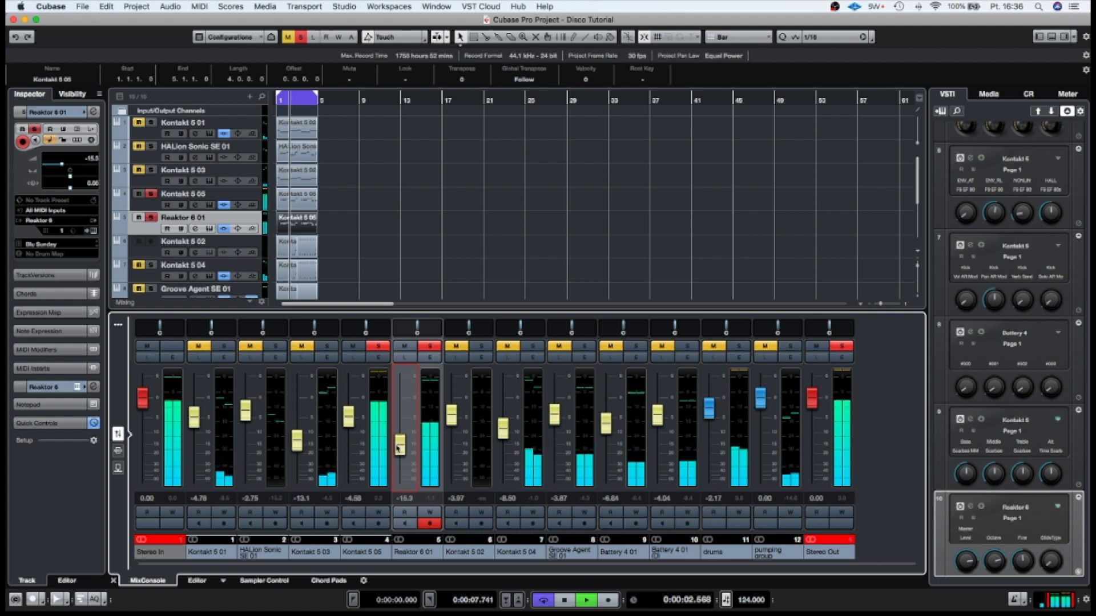
{"action": "left_click", "coordinate": [295, 39]}
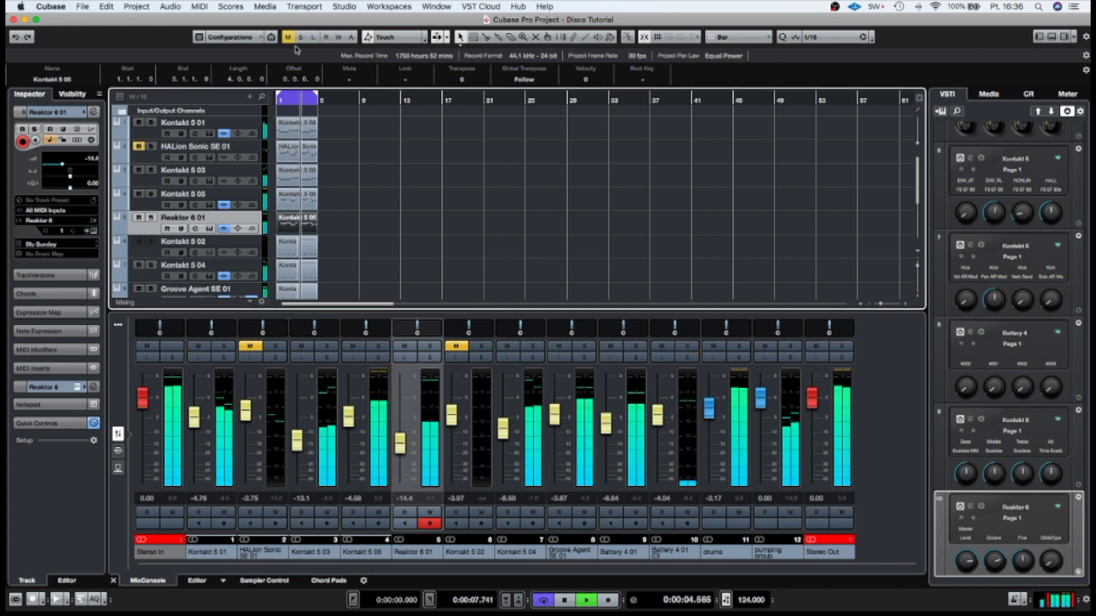
{"action": "left_click_drag", "start_coordinate": [349, 418], "coordinate": [352, 424]}
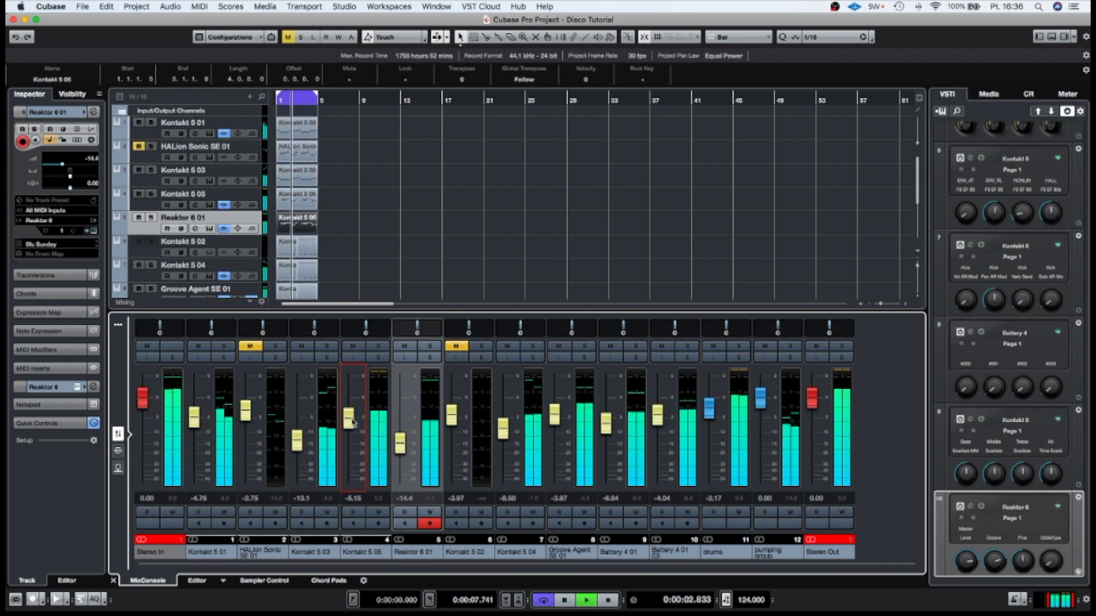
{"action": "key", "text": "space"}
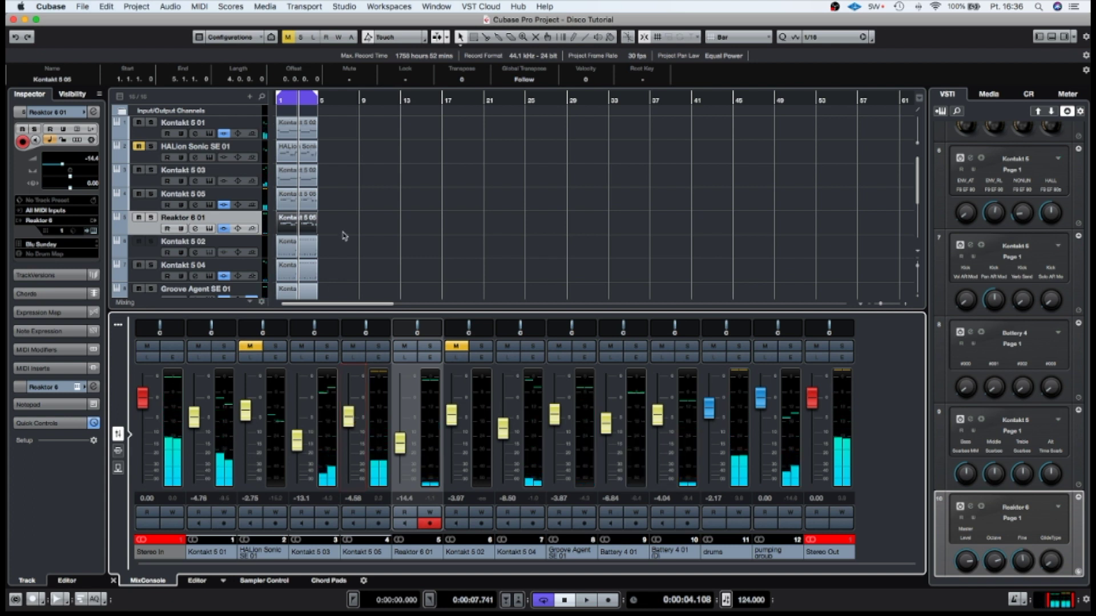
Select the HALion Sonic SE 01 part and show its notes in the lower-zone key editor.
{"action": "scroll", "coordinate": [343, 236], "scroll_direction": "down", "scroll_amount": 5}
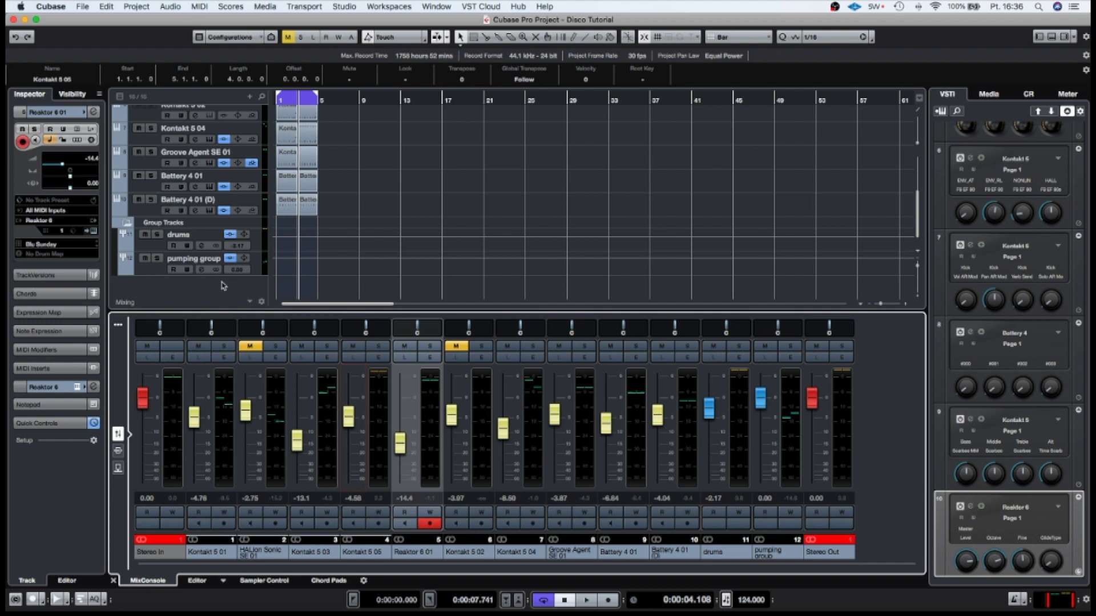
{"action": "scroll", "coordinate": [223, 285], "scroll_direction": "up", "scroll_amount": 5}
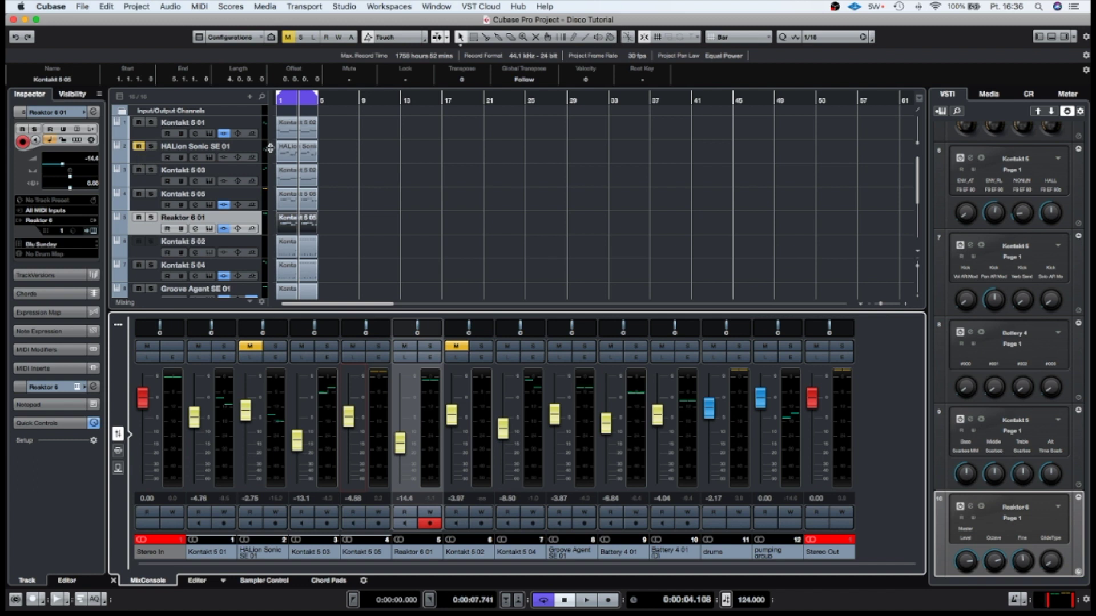
{"action": "left_click", "coordinate": [296, 158]}
{"action": "left_click", "coordinate": [194, 581]}
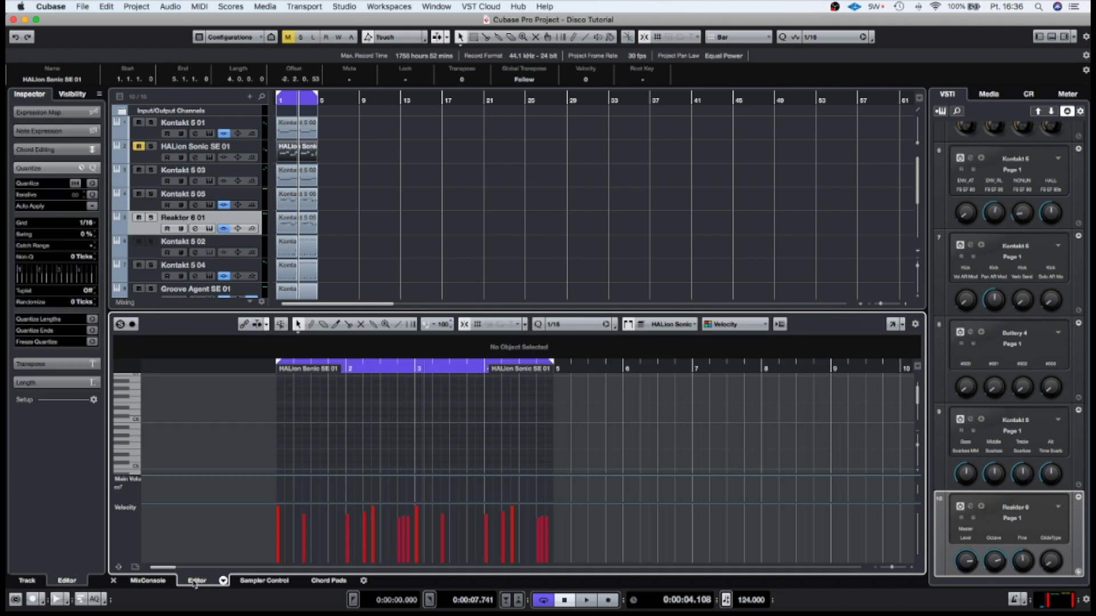
{"action": "scroll", "coordinate": [285, 454], "scroll_direction": "down", "scroll_amount": 1}
{"action": "scroll", "coordinate": [287, 462], "scroll_direction": "up", "scroll_amount": 3}
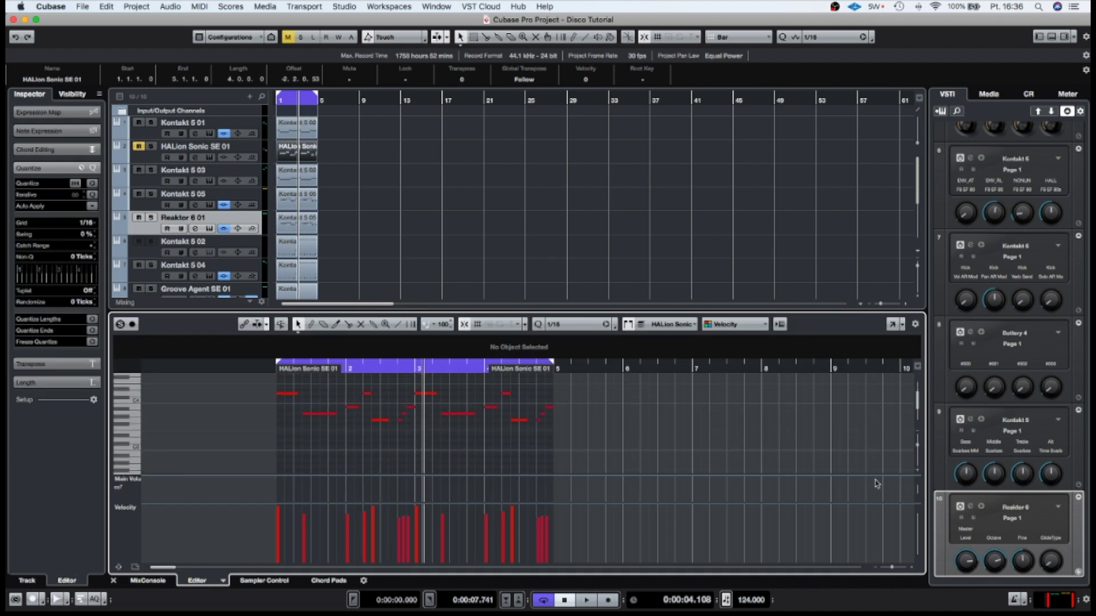
{"action": "left_click", "coordinate": [147, 232]}
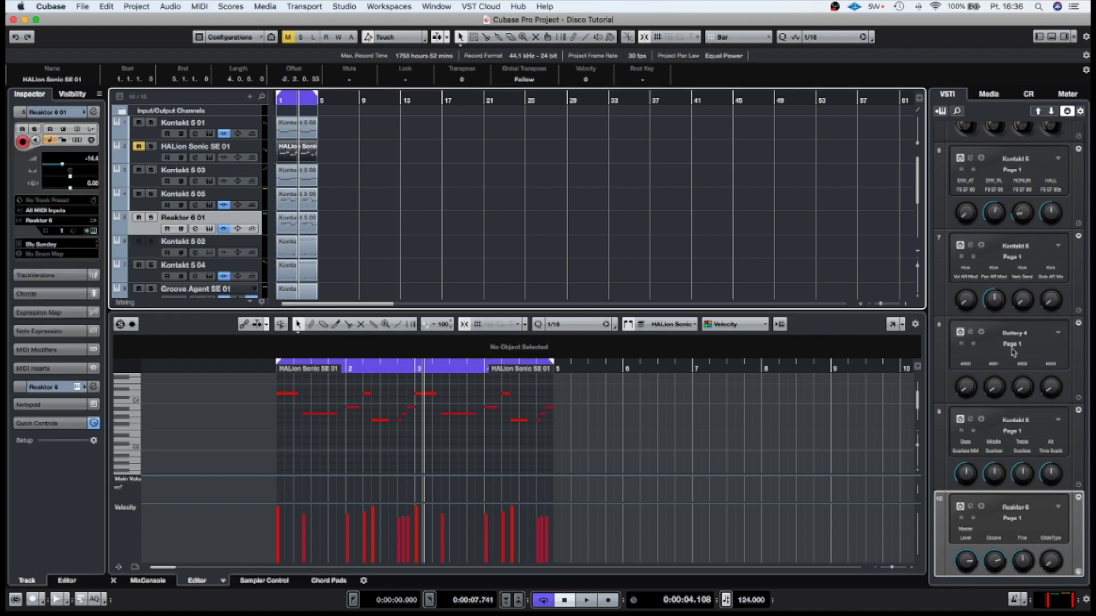
{"action": "left_click", "coordinate": [195, 229]}
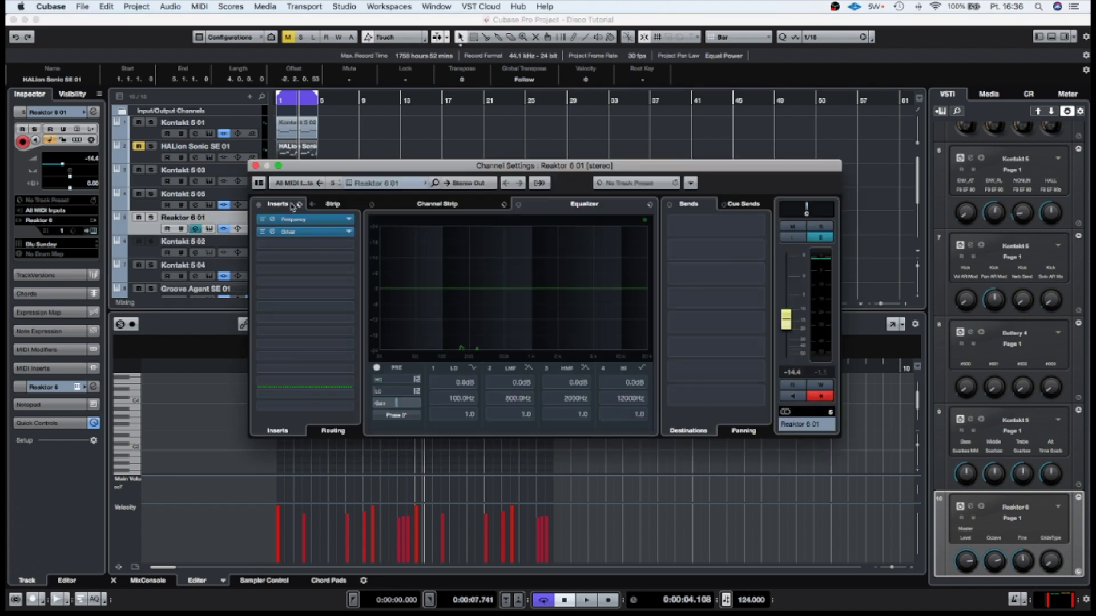
{"action": "left_click", "coordinate": [256, 165]}
Open the HALion Sonic SE 01 instrument and examine its edit and MIDI pages, returning to the preset browser.
{"action": "left_click", "coordinate": [140, 157]}
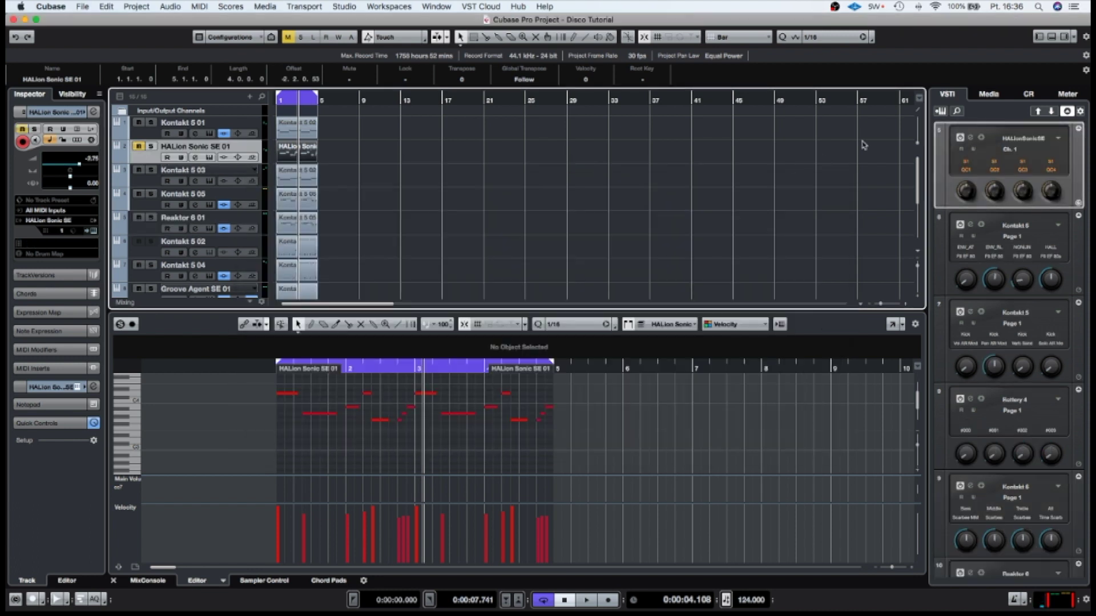
{"action": "left_click", "coordinate": [973, 140]}
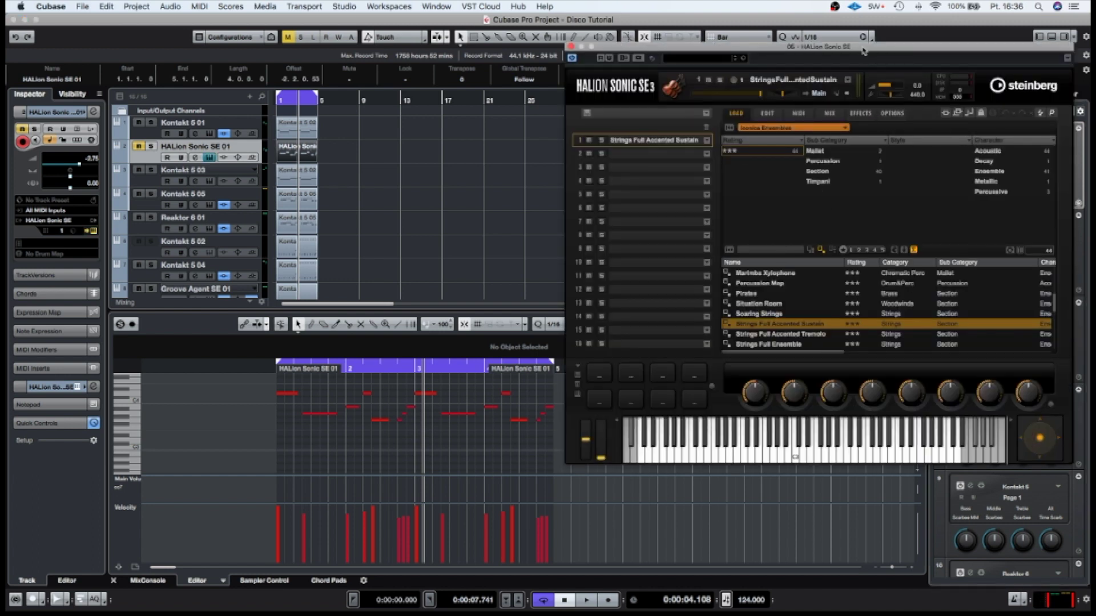
{"action": "left_click_drag", "start_coordinate": [863, 51], "coordinate": [474, 62]}
{"action": "left_click", "coordinate": [384, 118]}
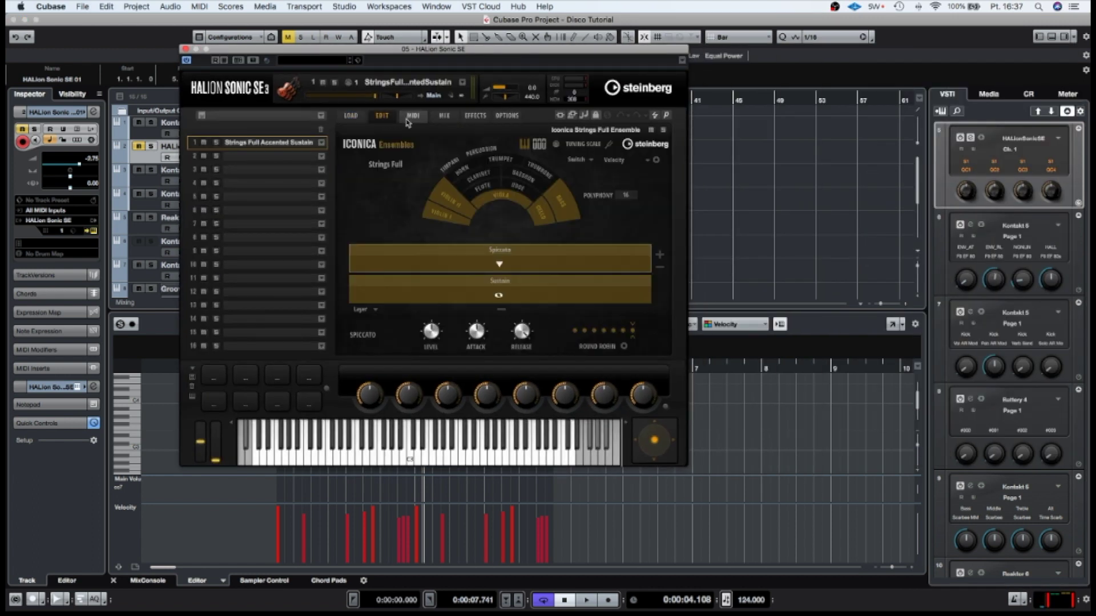
{"action": "left_click", "coordinate": [413, 117]}
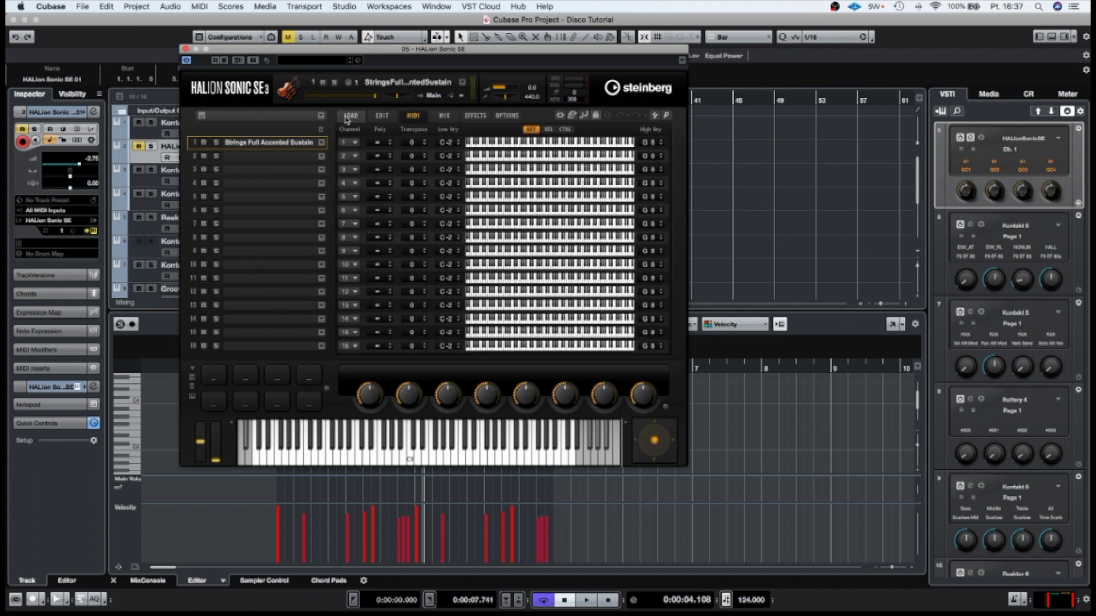
{"action": "left_click", "coordinate": [350, 116]}
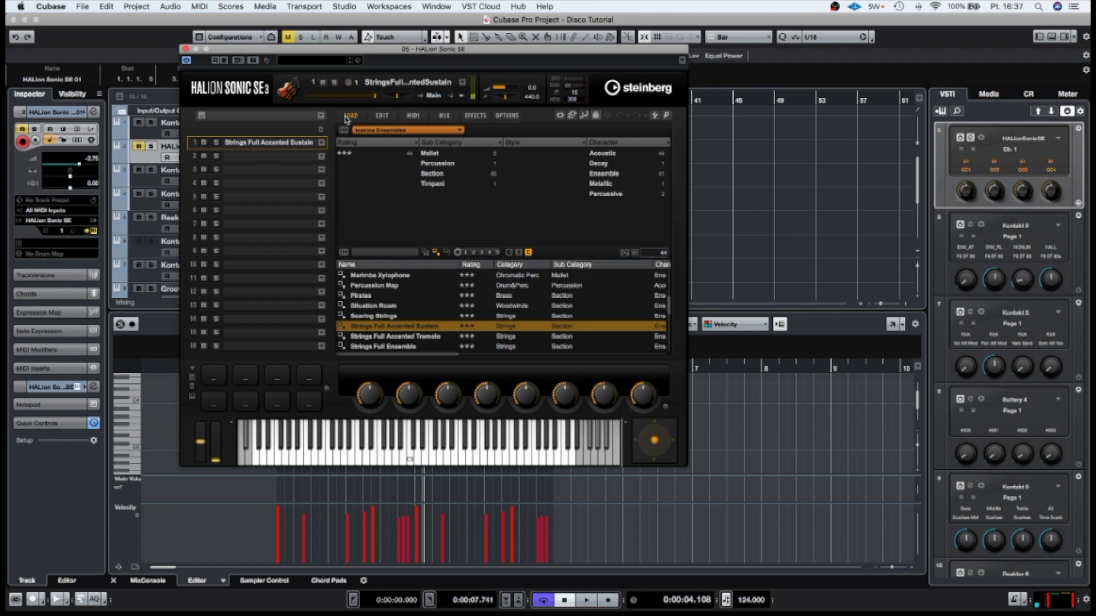
Unmute and solo HALion Sonic SE 01, move its instrument window clear of the track list, and listen to the part.
{"action": "left_click", "coordinate": [140, 148]}
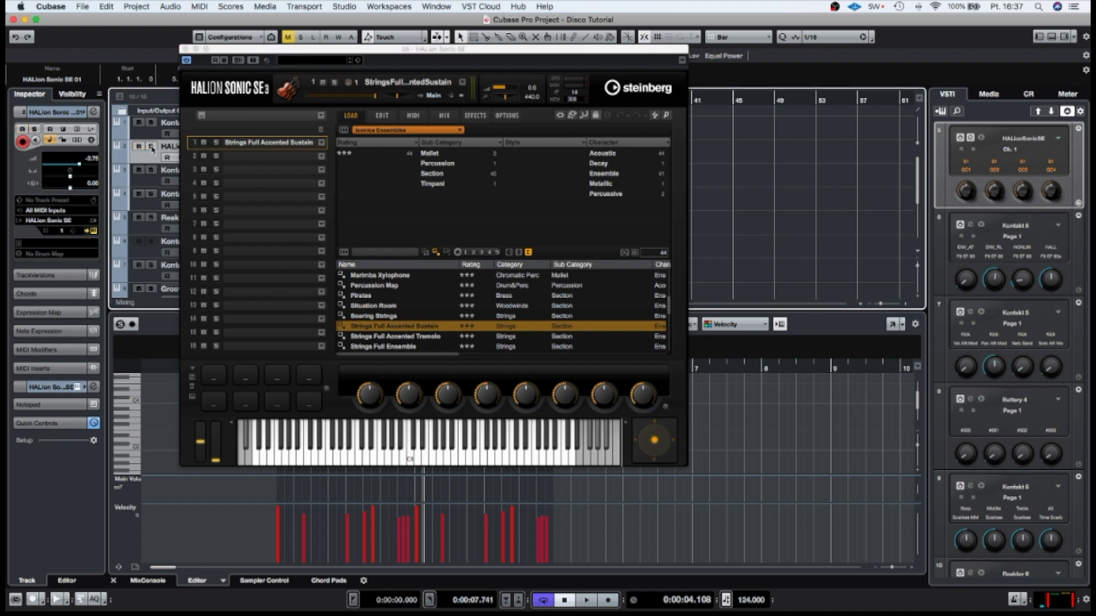
{"action": "left_click", "coordinate": [152, 147]}
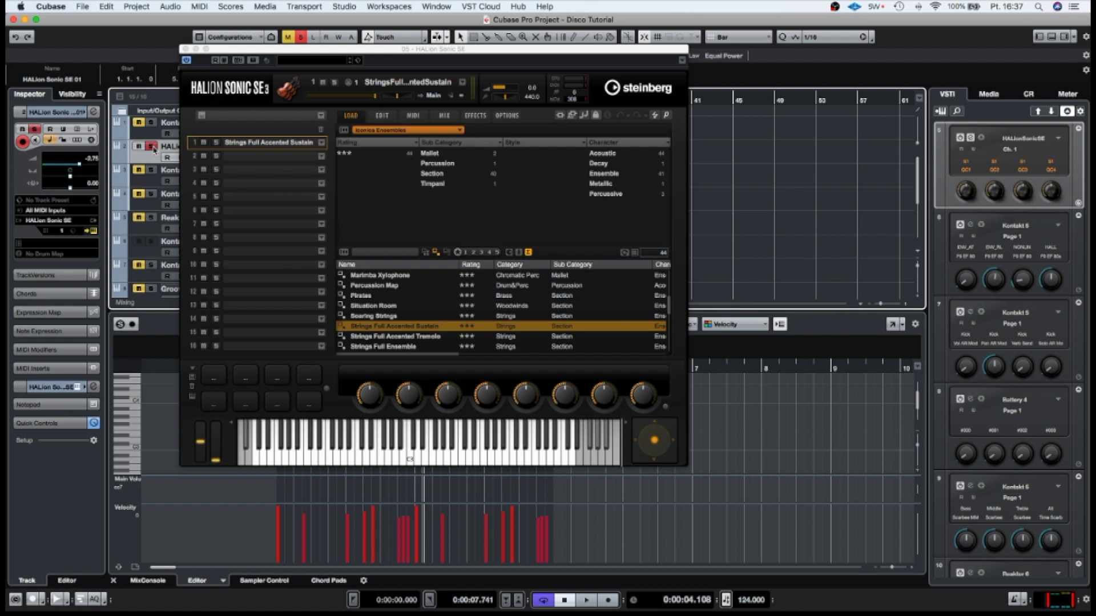
{"action": "left_click_drag", "start_coordinate": [215, 54], "coordinate": [372, 54]}
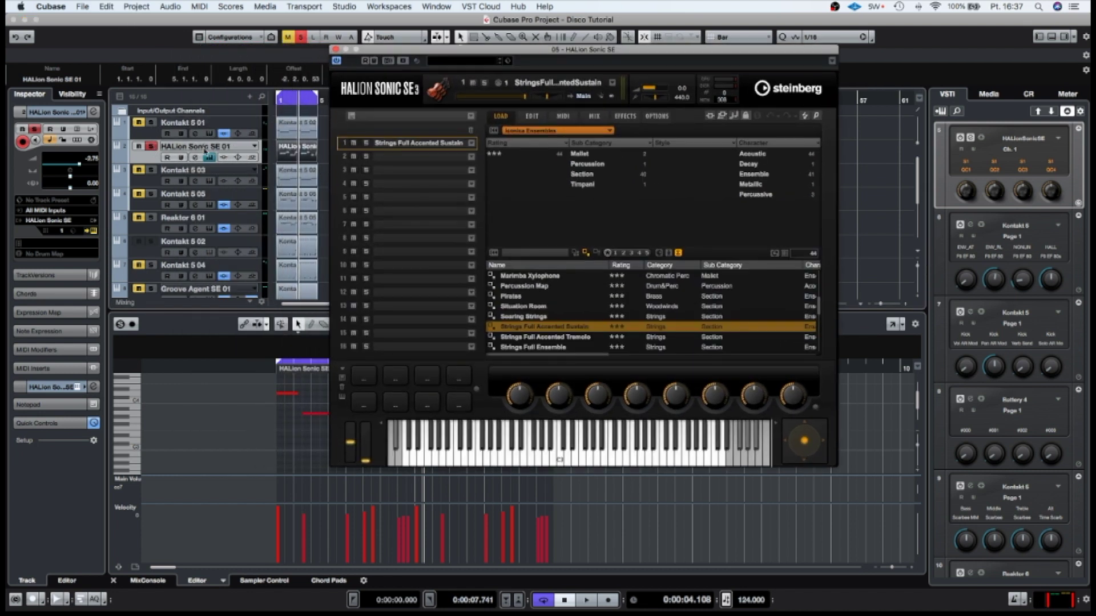
{"action": "key", "text": "space"}
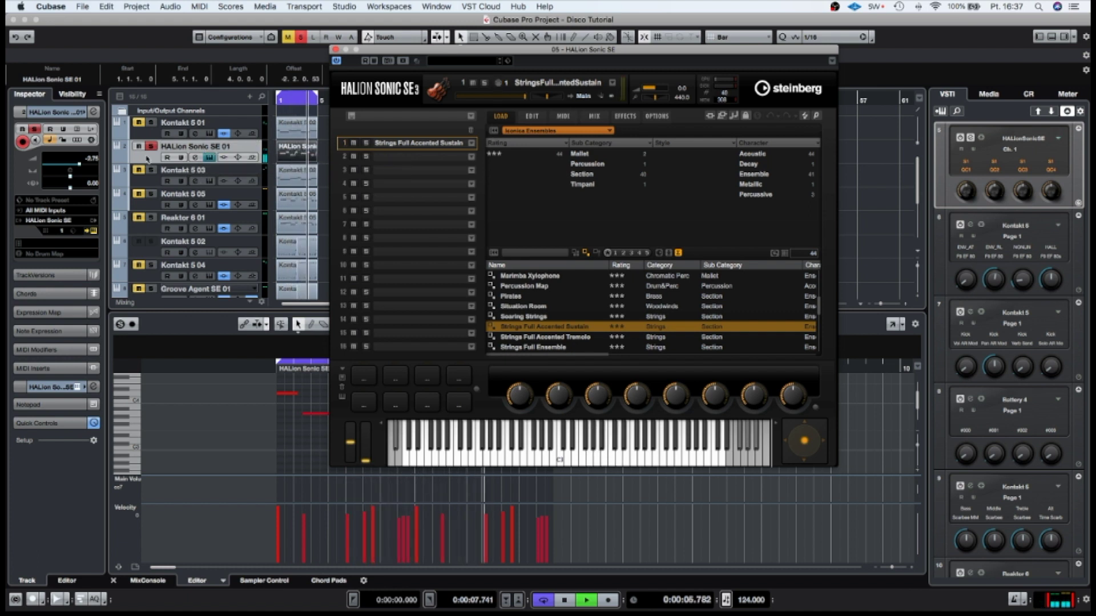
{"action": "key", "text": "space"}
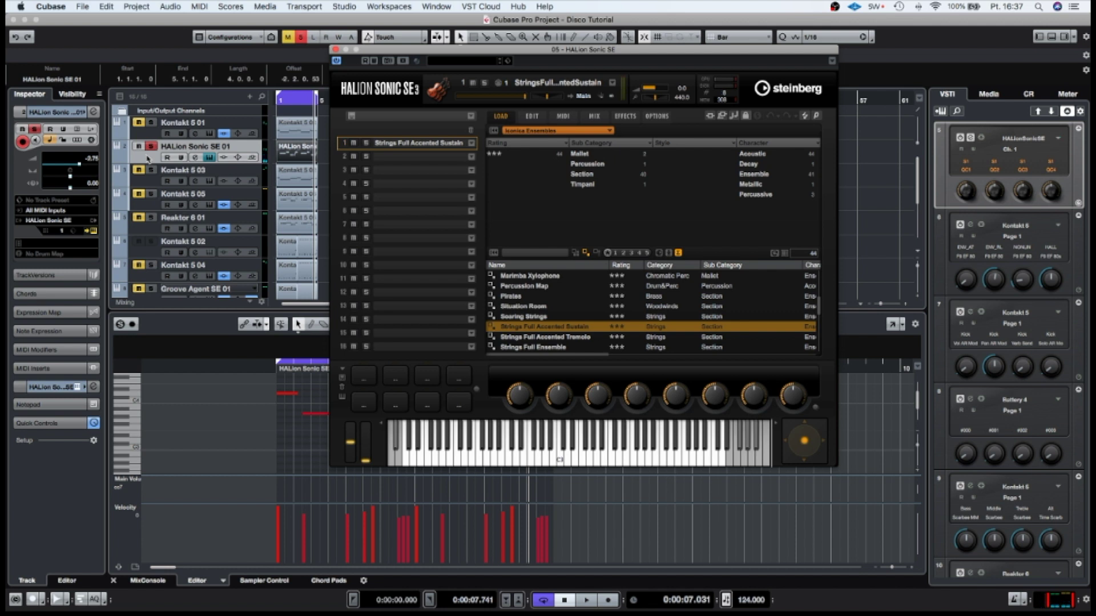
Add one instrument track with the Nexus instrument, routed to Stereo Out, below HALion Sonic SE 01.
{"action": "right_click", "coordinate": [147, 159]}
{"action": "mouse_move", "coordinate": [177, 162]}
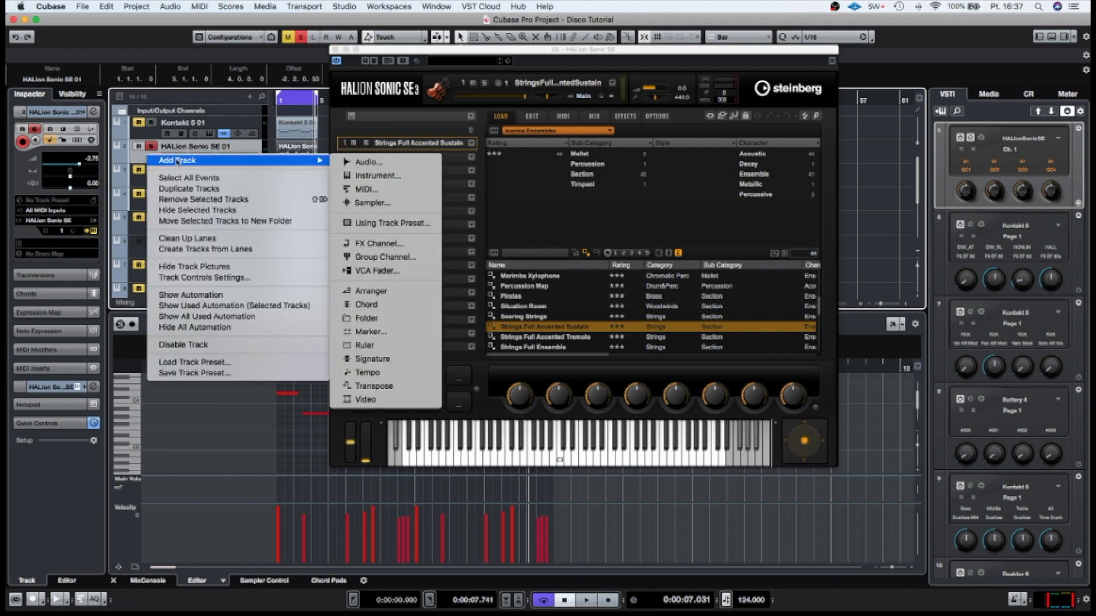
{"action": "left_click", "coordinate": [373, 176]}
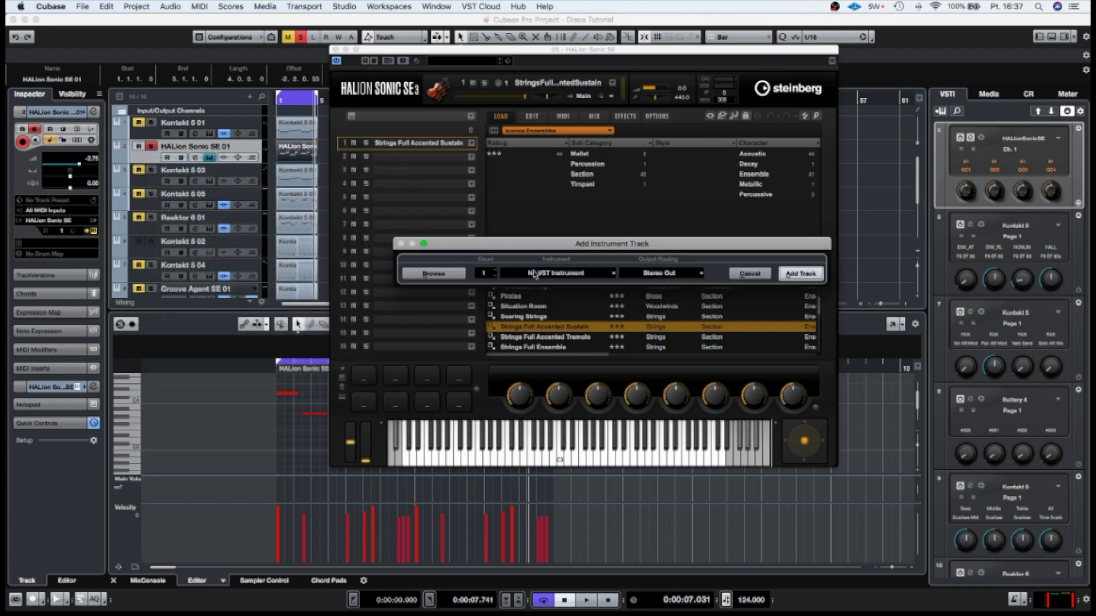
{"action": "left_click", "coordinate": [534, 274]}
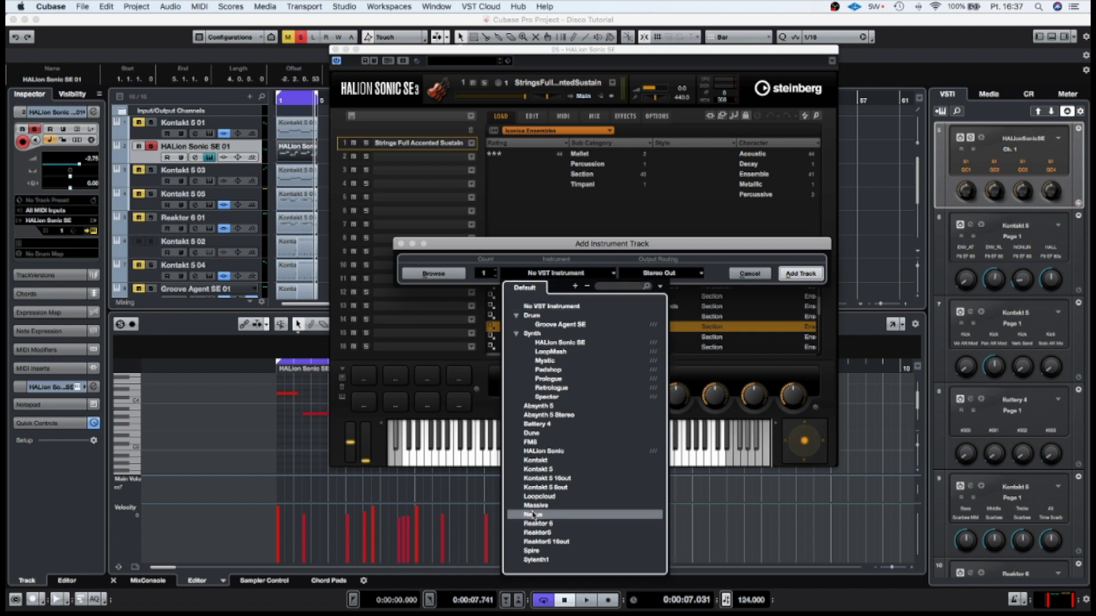
{"action": "left_click", "coordinate": [532, 515]}
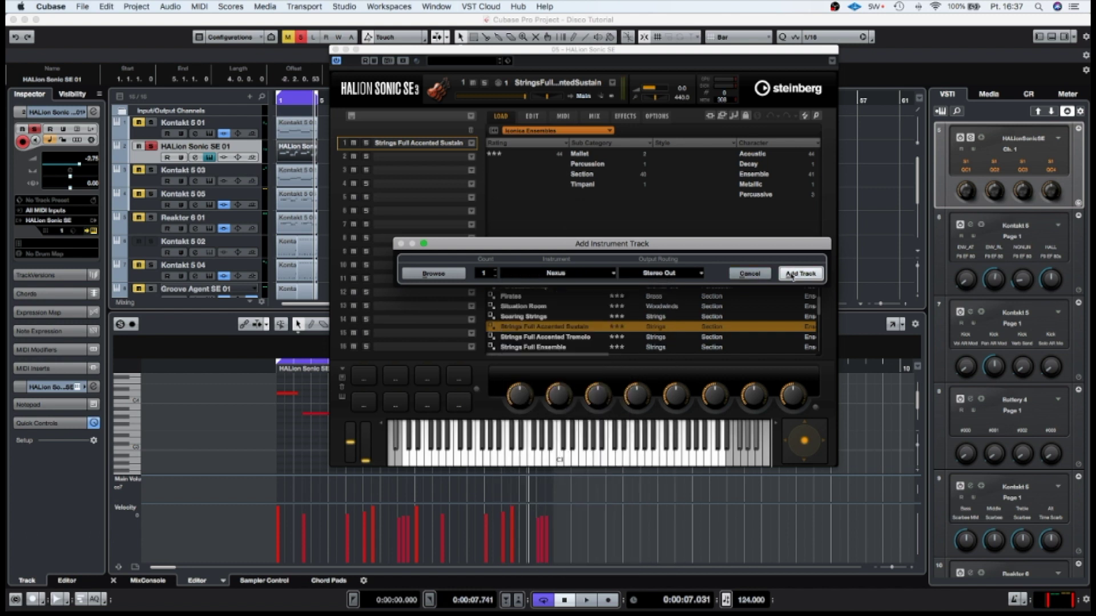
{"action": "left_click", "coordinate": [792, 275]}
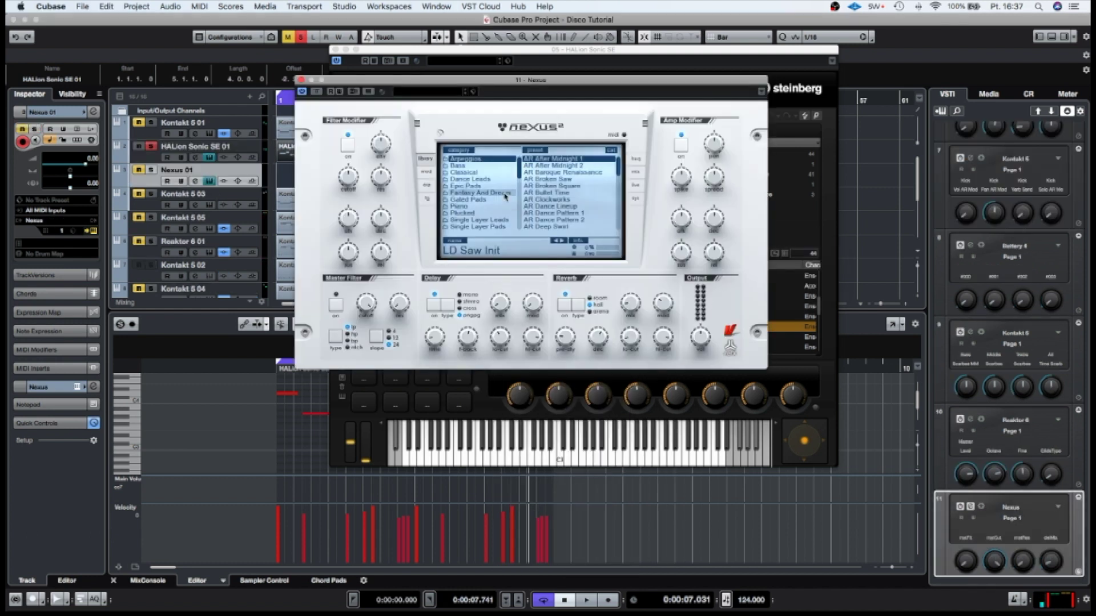
Load the preset ST Old Strings 2 from the XP House Vol 2 category in Nexus.
{"action": "scroll", "coordinate": [505, 197], "scroll_direction": "up", "scroll_amount": 3}
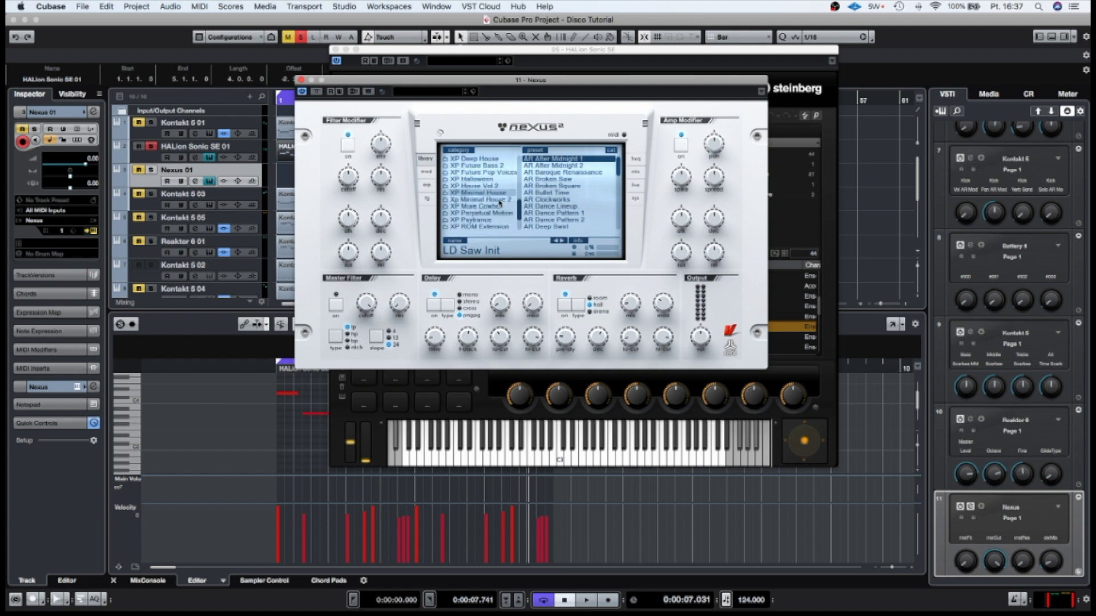
{"action": "left_click", "coordinate": [474, 185]}
{"action": "scroll", "coordinate": [554, 185], "scroll_direction": "down", "scroll_amount": 10}
{"action": "scroll", "coordinate": [554, 184], "scroll_direction": "down", "scroll_amount": 10}
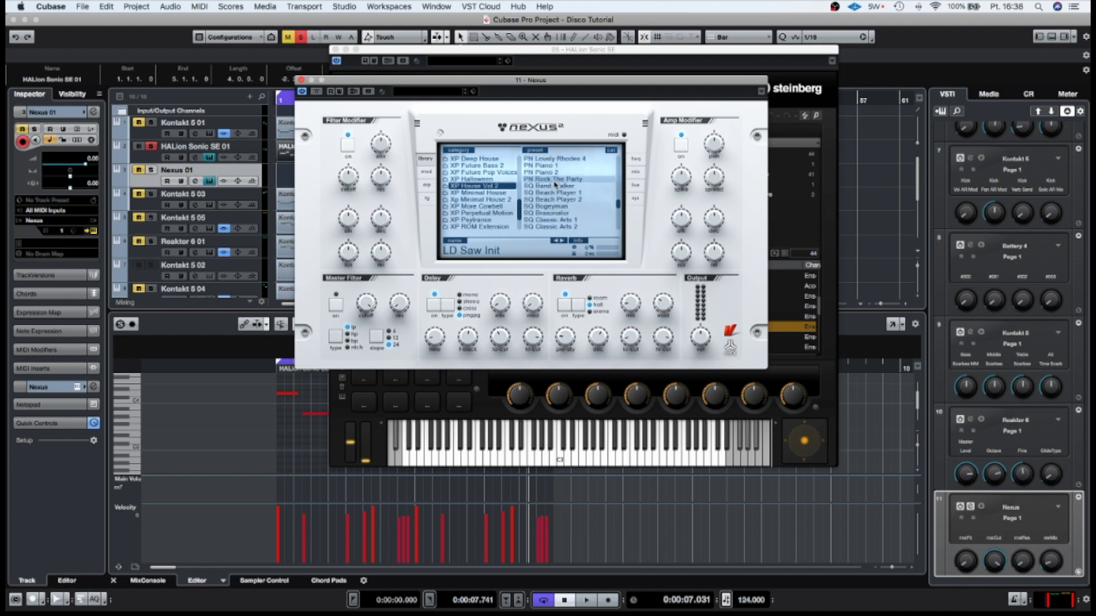
{"action": "scroll", "coordinate": [554, 185], "scroll_direction": "down", "scroll_amount": 10}
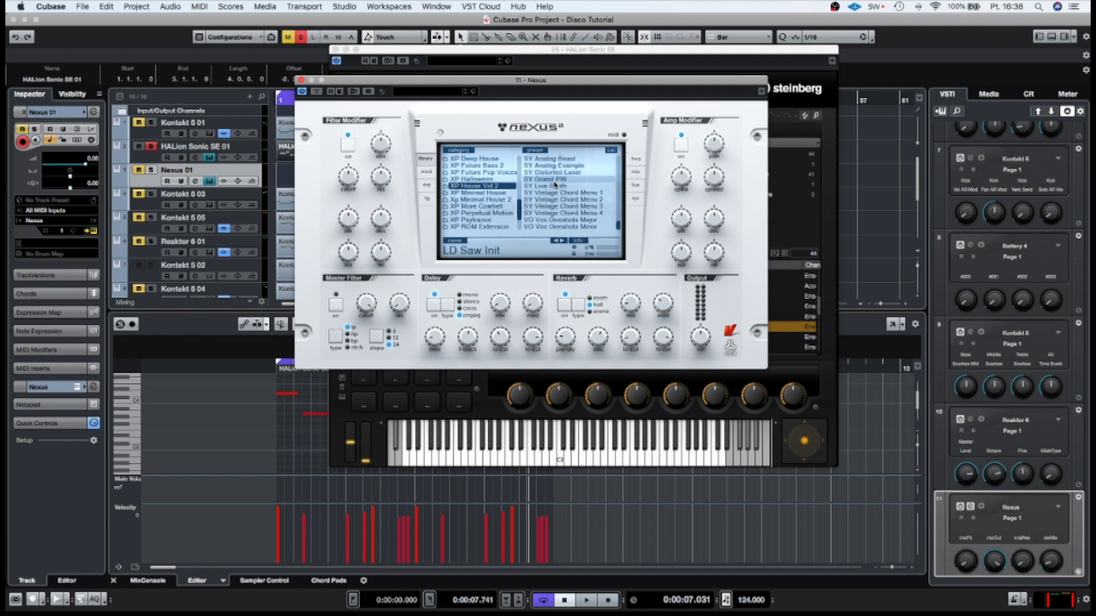
{"action": "left_click", "coordinate": [551, 193]}
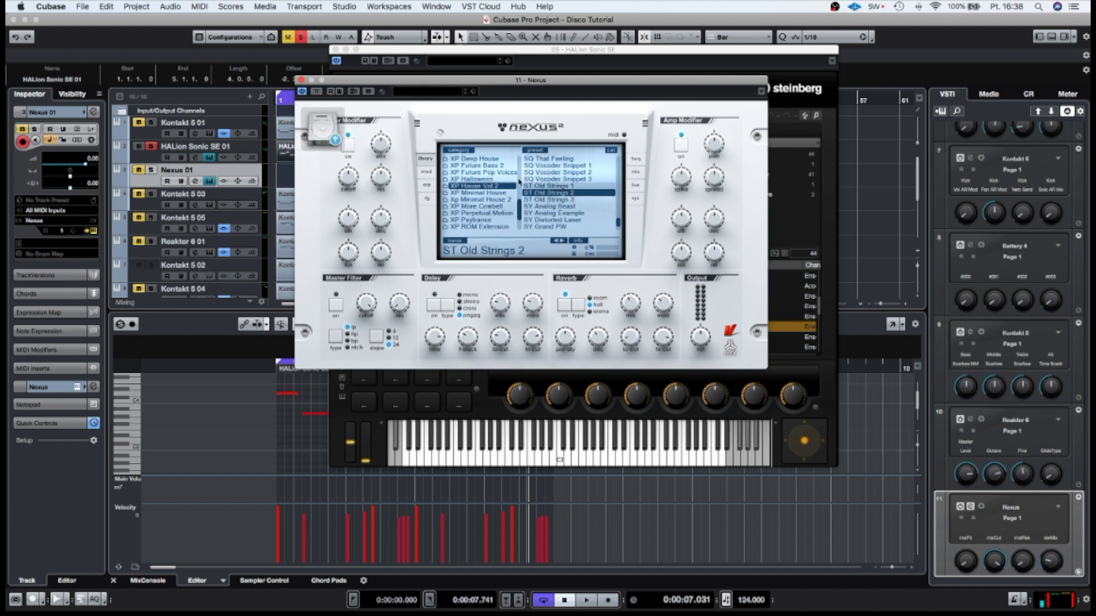
Solo Nexus 01 and copy the HALion Sonic SE 01 part onto its track, moving the Nexus window clear of the parts.
{"action": "left_click_drag", "start_coordinate": [378, 83], "coordinate": [510, 81]}
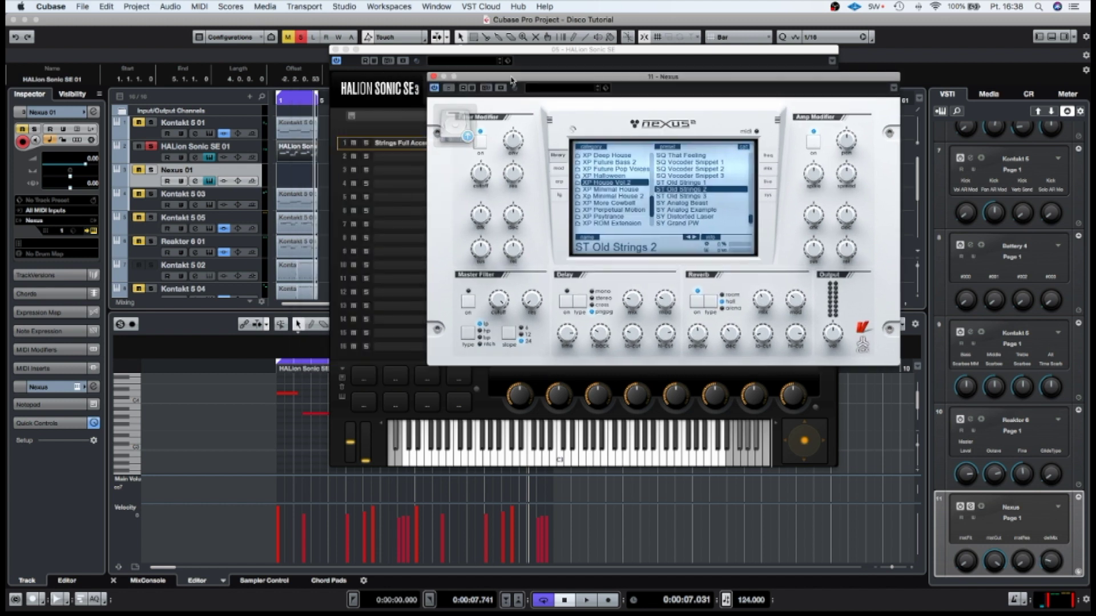
{"action": "left_click", "coordinate": [148, 172]}
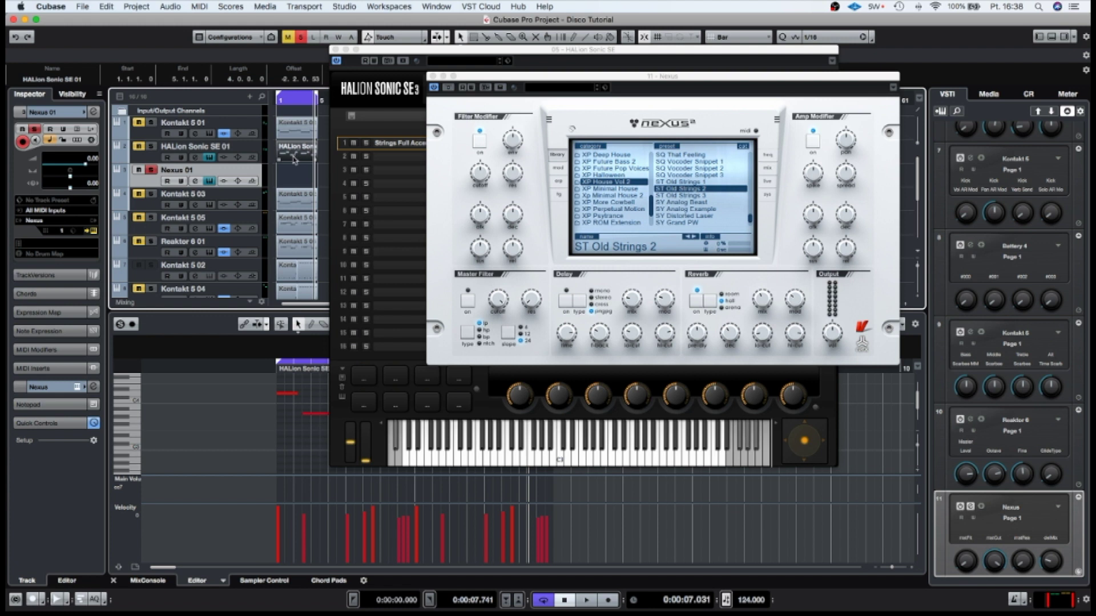
{"action": "left_click_drag", "start_coordinate": [293, 160], "coordinate": [293, 176]}
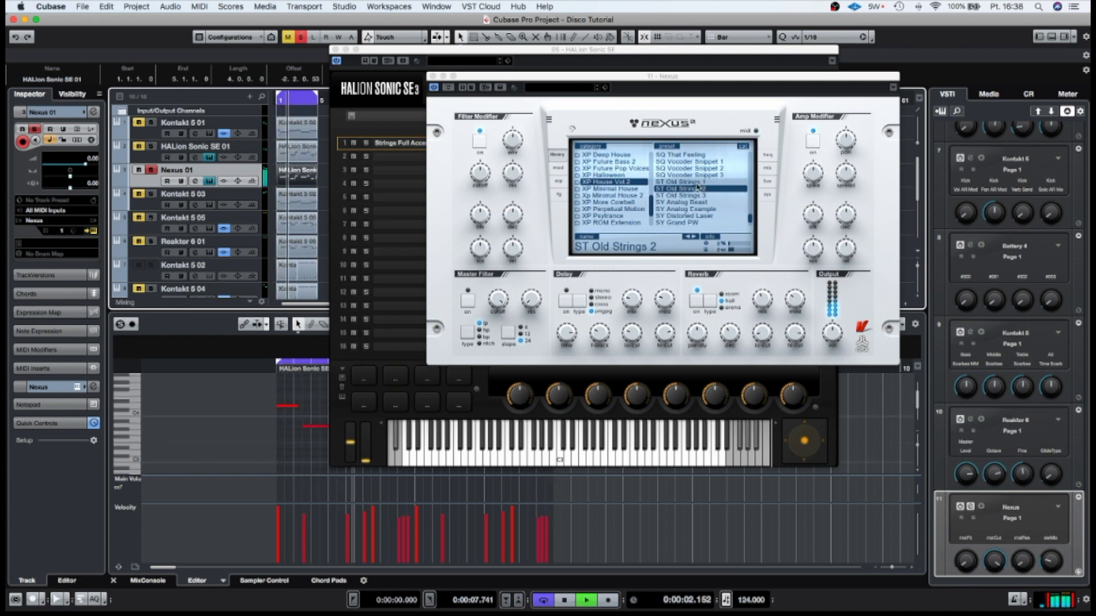
Switch the Nexus preset to ST Old Strings 1 during playback and close both instrument windows.
{"action": "key", "text": "Up"}
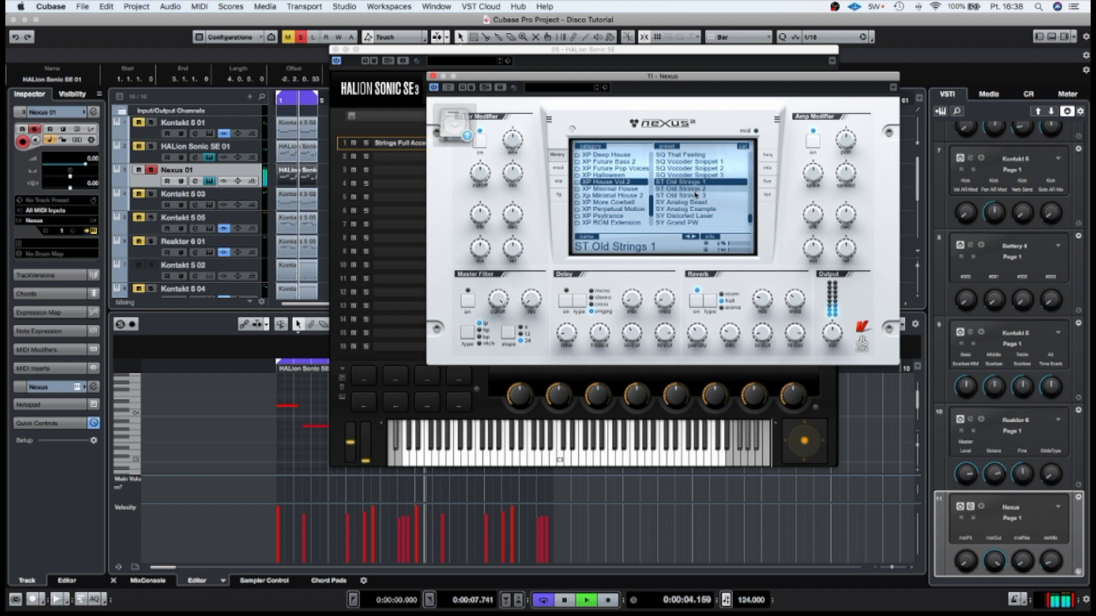
{"action": "left_click", "coordinate": [434, 77]}
{"action": "left_click", "coordinate": [335, 50]}
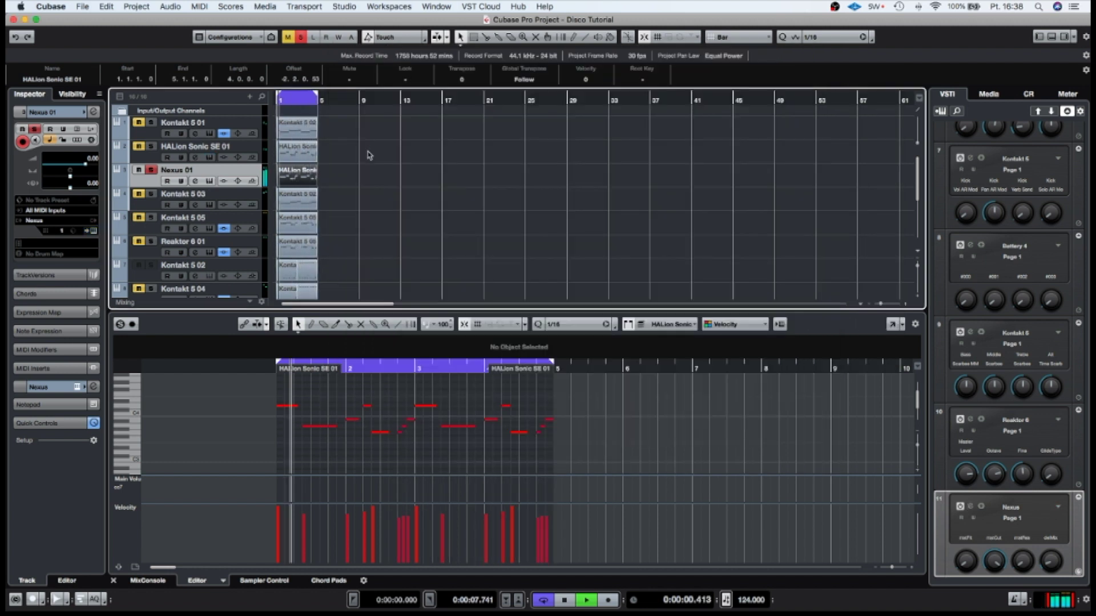
Copy all notes of the Nexus 01 part one octave higher, keeping the originals, and play the result.
{"action": "left_click_drag", "start_coordinate": [278, 396], "coordinate": [561, 462]}
{"action": "scroll", "coordinate": [374, 455], "scroll_direction": "up", "scroll_amount": 4}
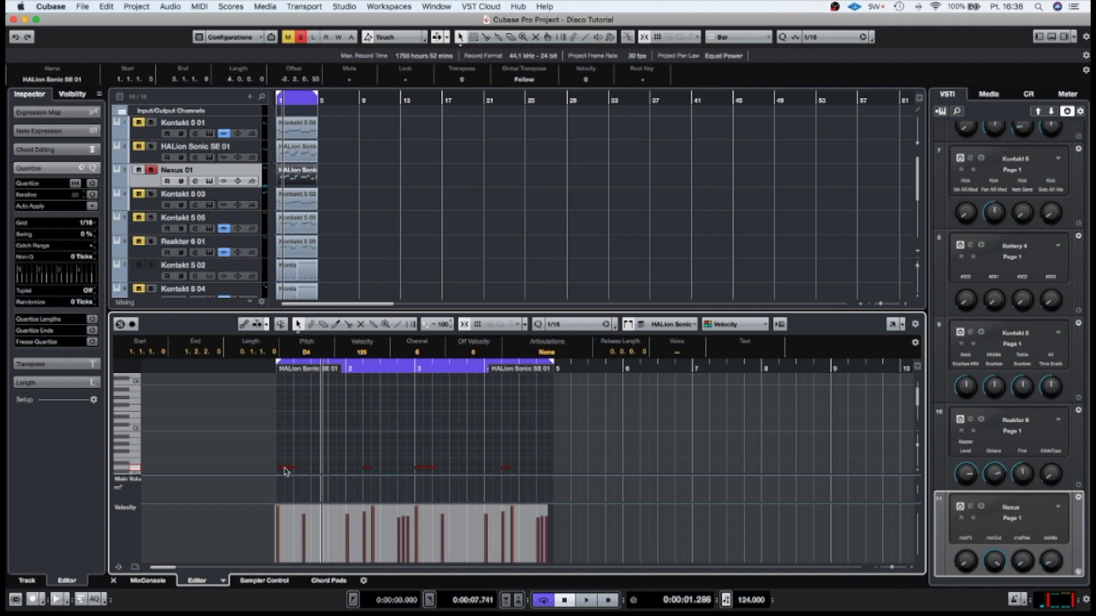
{"action": "left_click_drag", "start_coordinate": [286, 471], "coordinate": [286, 423]}
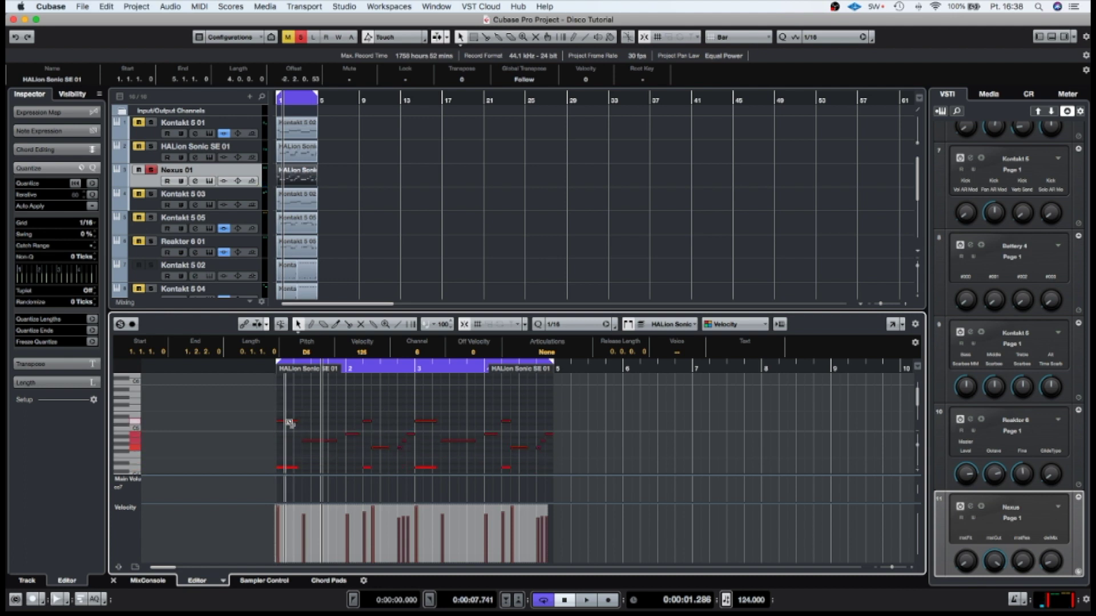
{"action": "scroll", "coordinate": [287, 434], "scroll_direction": "down", "scroll_amount": 1}
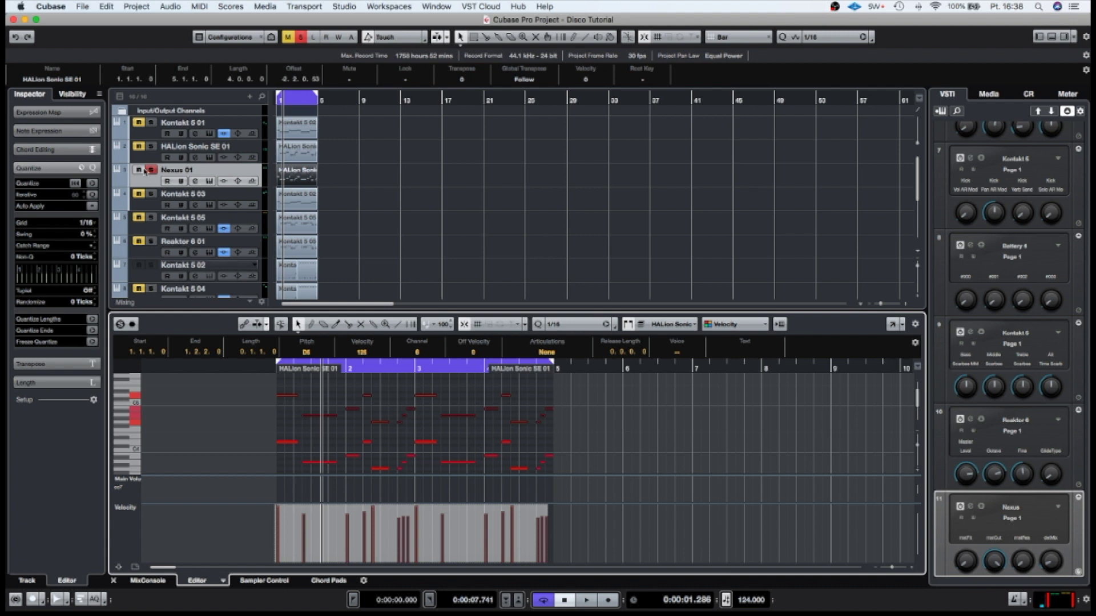
{"action": "key", "text": "space"}
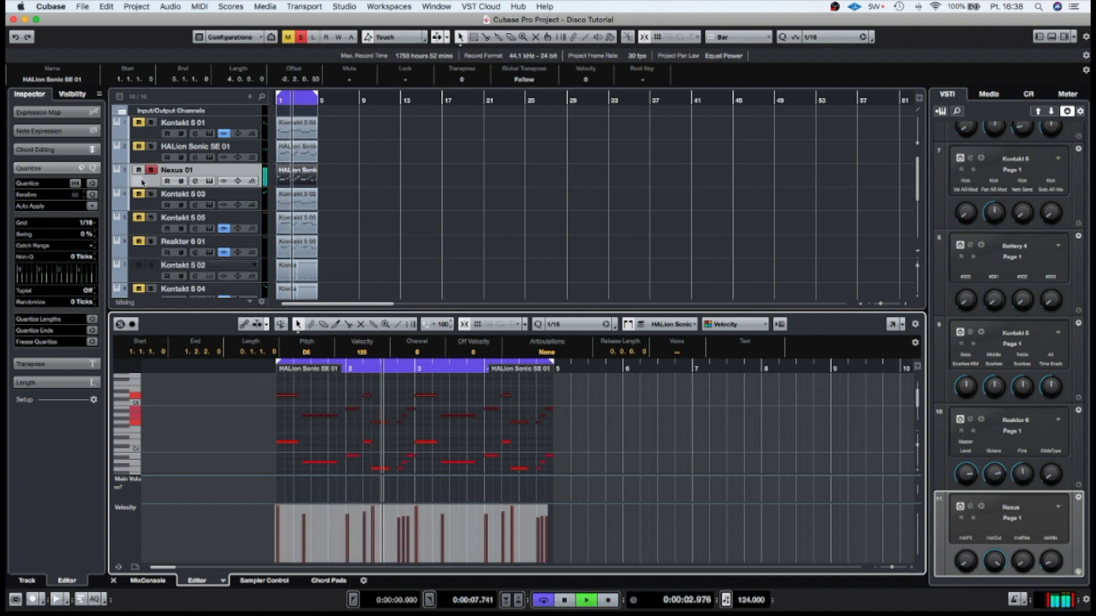
Unmute and solo HALion Sonic SE 01 in the MixConsole, and balance it at -1.76 dB against Nexus 01 at -16.1 dB.
{"action": "left_click", "coordinate": [142, 182]}
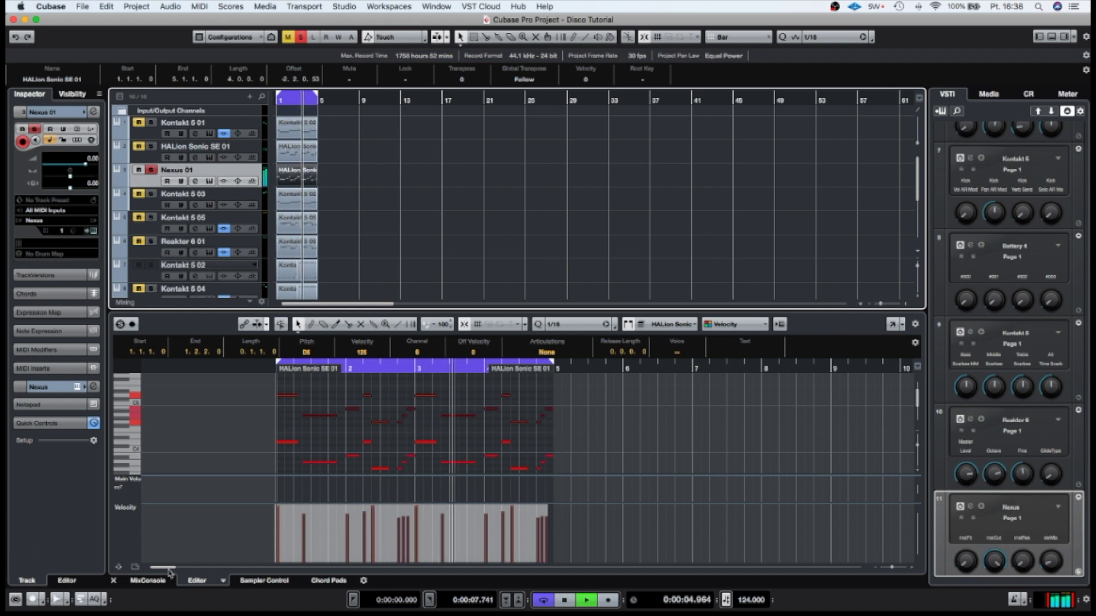
{"action": "left_click", "coordinate": [147, 580]}
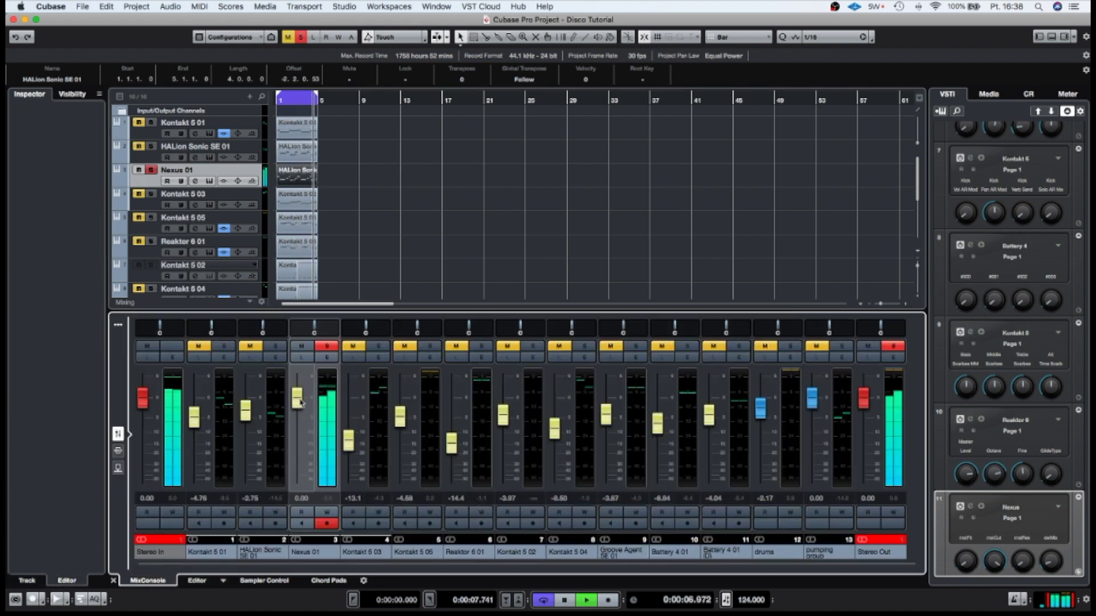
{"action": "left_click_drag", "start_coordinate": [300, 403], "coordinate": [300, 485]}
{"action": "left_click", "coordinate": [275, 346]}
{"action": "left_click", "coordinate": [249, 345]}
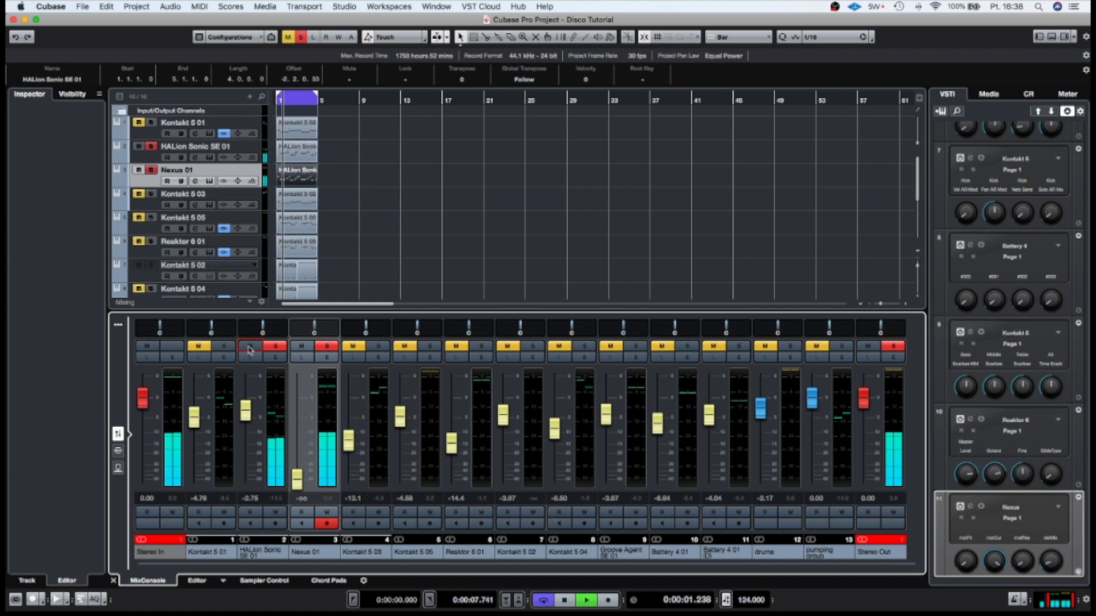
{"action": "left_click_drag", "start_coordinate": [248, 413], "coordinate": [248, 409]}
{"action": "left_click_drag", "start_coordinate": [298, 486], "coordinate": [299, 458]}
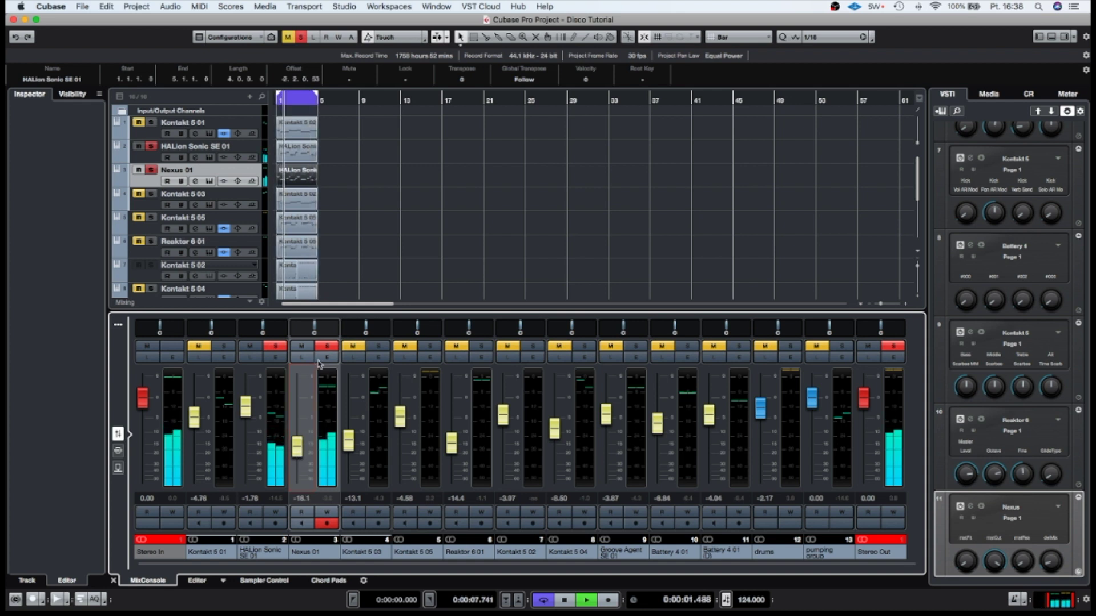
{"action": "key", "text": "space"}
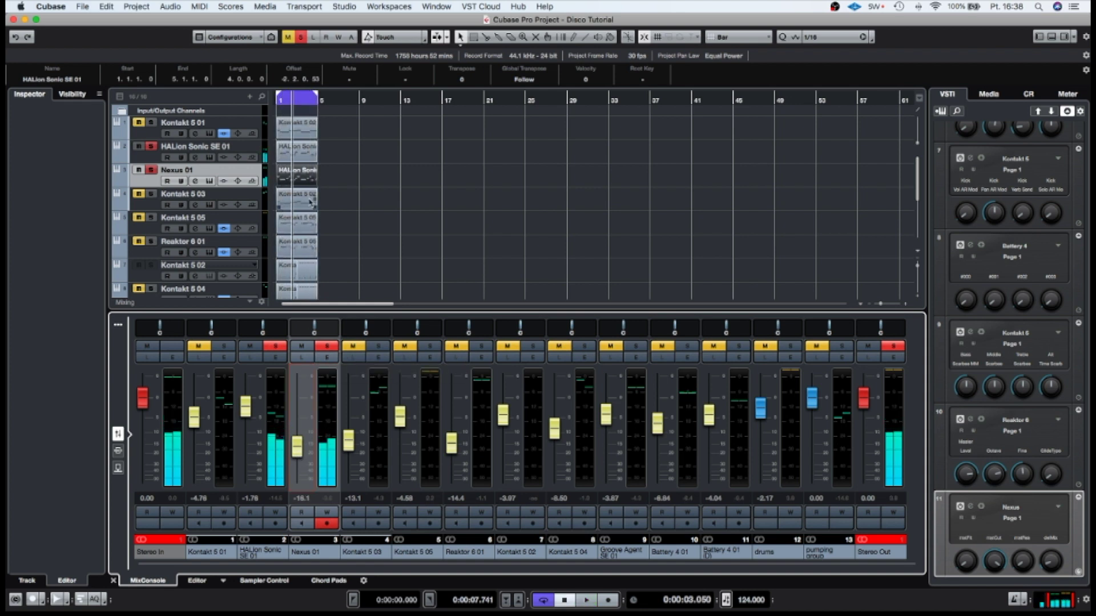
Open the Nexus 01 part in the key editor and shorten the long A notes in bars 1 and 3 to length 0.1.0.0.
{"action": "double_click", "coordinate": [291, 181]}
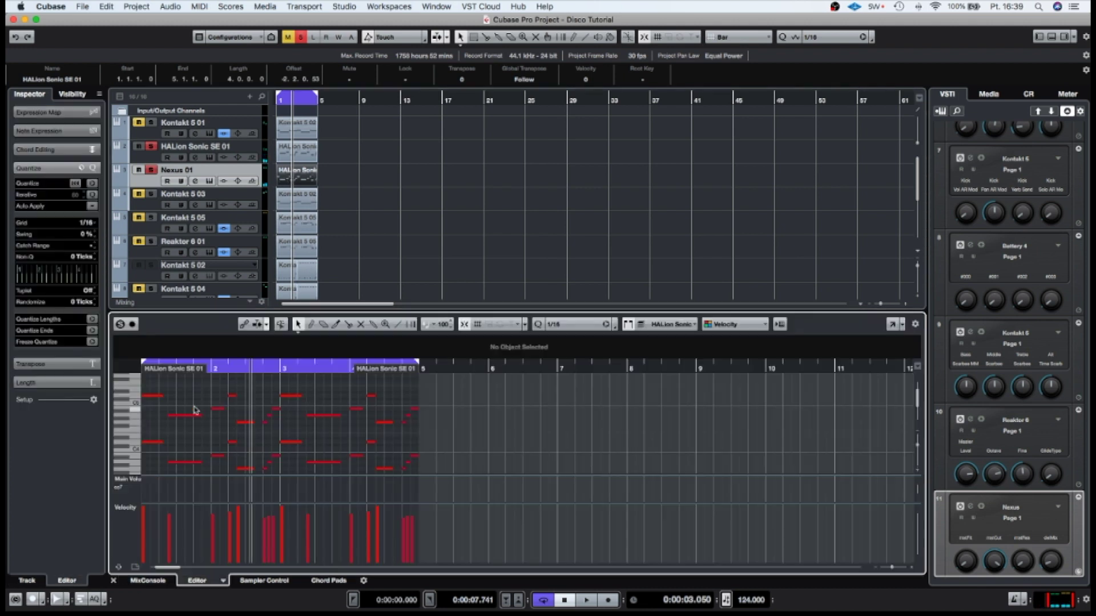
{"action": "scroll", "coordinate": [194, 407], "scroll_direction": "left", "scroll_amount": 3}
{"action": "left_click_drag", "start_coordinate": [274, 475], "coordinate": [275, 476]}
{"action": "left_click_drag", "start_coordinate": [284, 396], "coordinate": [270, 396]}
{"action": "left_click_drag", "start_coordinate": [401, 386], "coordinate": [407, 465]}
{"action": "left_click_drag", "start_coordinate": [421, 395], "coordinate": [404, 401]}
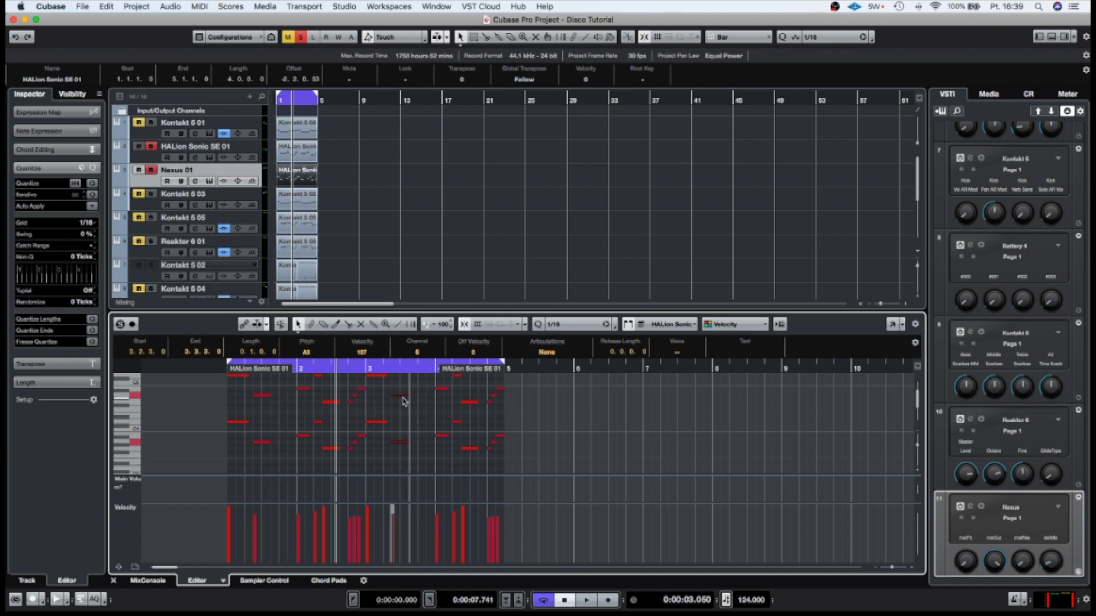
Shorten the opening pair of D notes in bar 1 to length 0.0.3.0 and play the part.
{"action": "left_click_drag", "start_coordinate": [372, 439], "coordinate": [379, 391]}
{"action": "left_click_drag", "start_coordinate": [235, 382], "coordinate": [240, 466]}
{"action": "left_click_drag", "start_coordinate": [240, 393], "coordinate": [239, 395]}
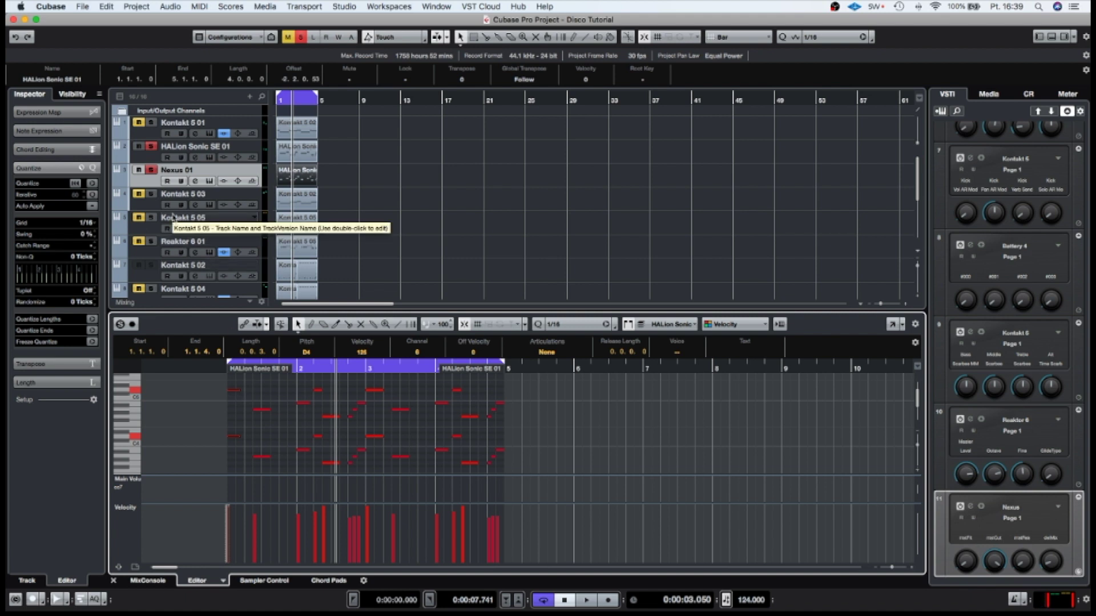
{"action": "key", "text": "space"}
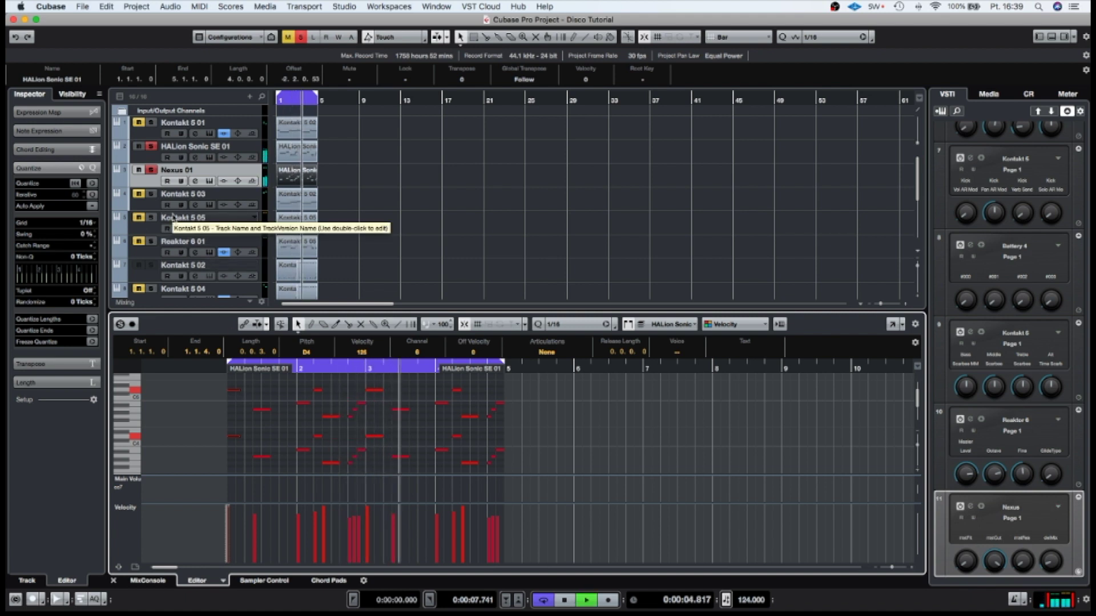
Open the Nexus 01 channel settings and its instrument, and set transpose to -1 on the Nexus system page.
{"action": "left_click", "coordinate": [195, 181]}
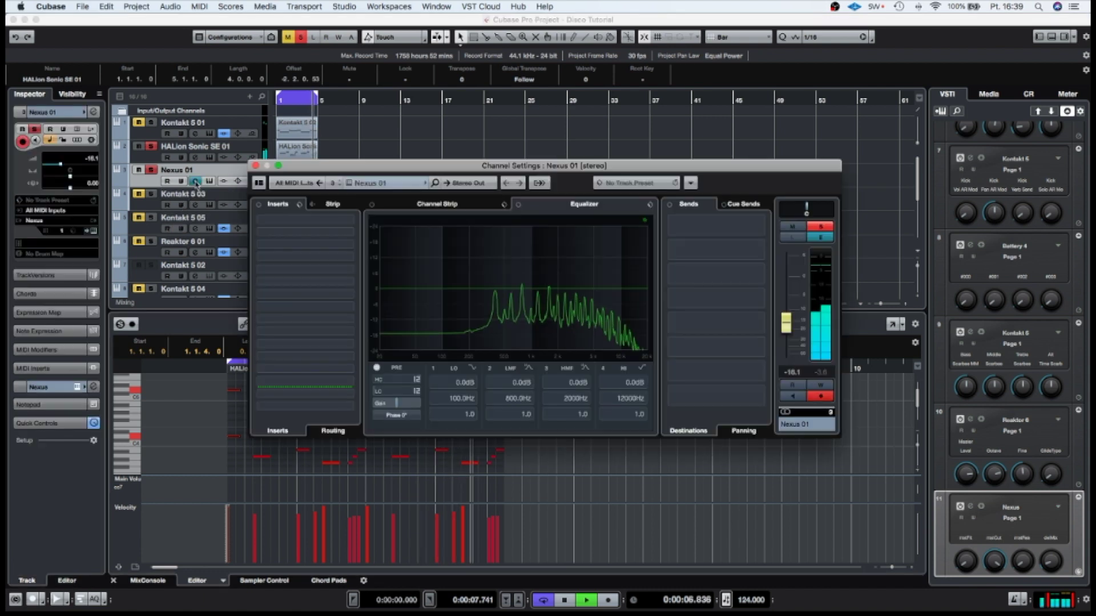
{"action": "left_click", "coordinate": [828, 242]}
{"action": "left_click", "coordinate": [768, 170]}
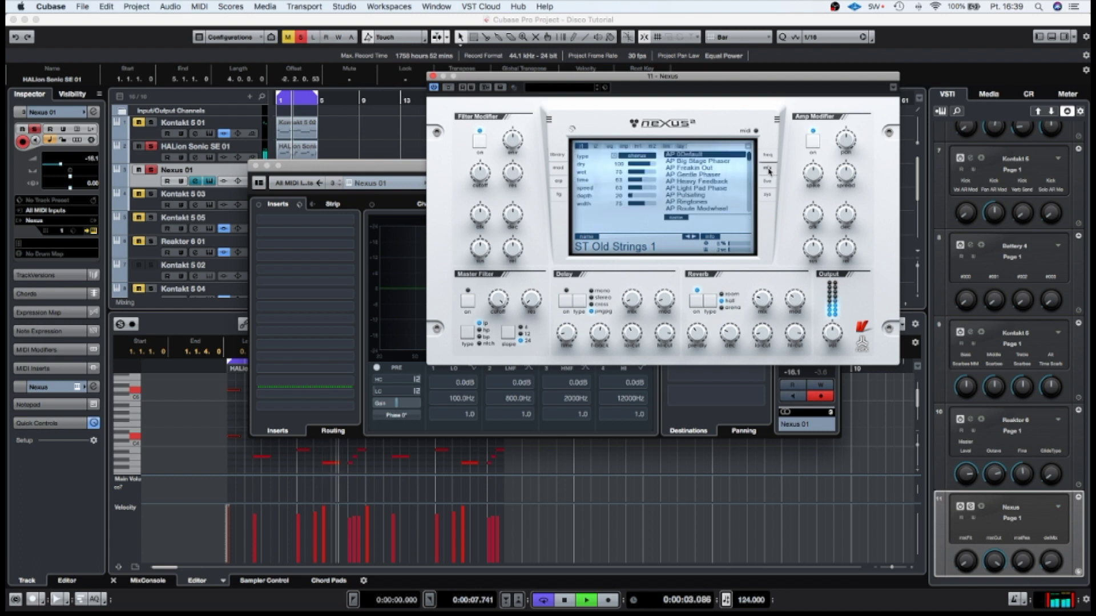
{"action": "left_click", "coordinate": [768, 194]}
{"action": "key", "text": "space"}
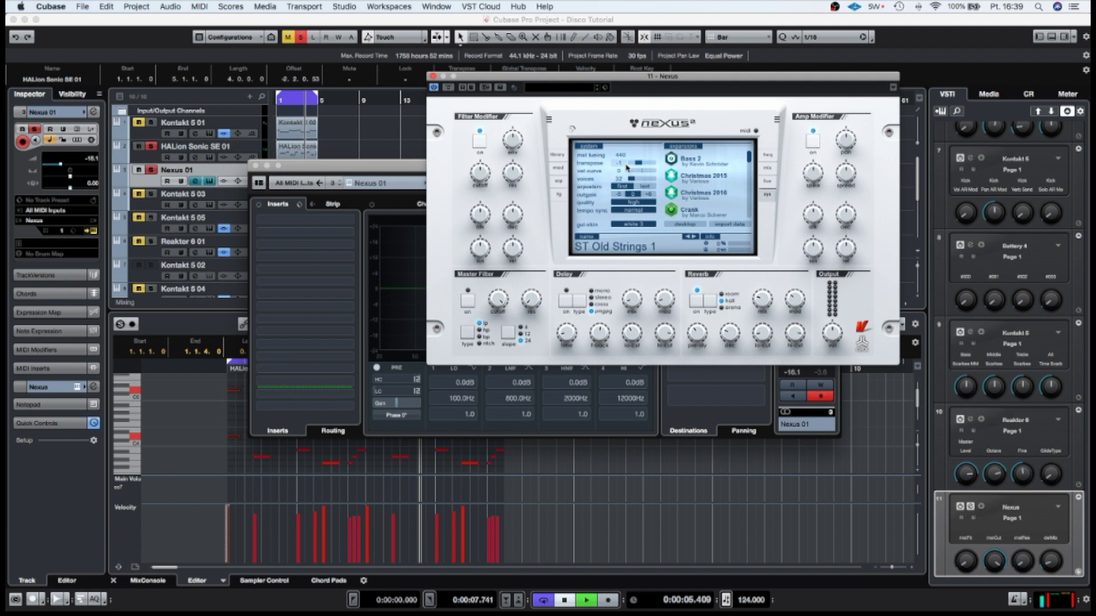
Adjust the Nexus reverb while listening, close the instrument and channel settings windows, and stop playback.
{"action": "left_click_drag", "start_coordinate": [645, 77], "coordinate": [573, 82]}
{"action": "mouse_move", "coordinate": [692, 315]}
{"action": "left_click_drag", "start_coordinate": [692, 287], "coordinate": [687, 294]}
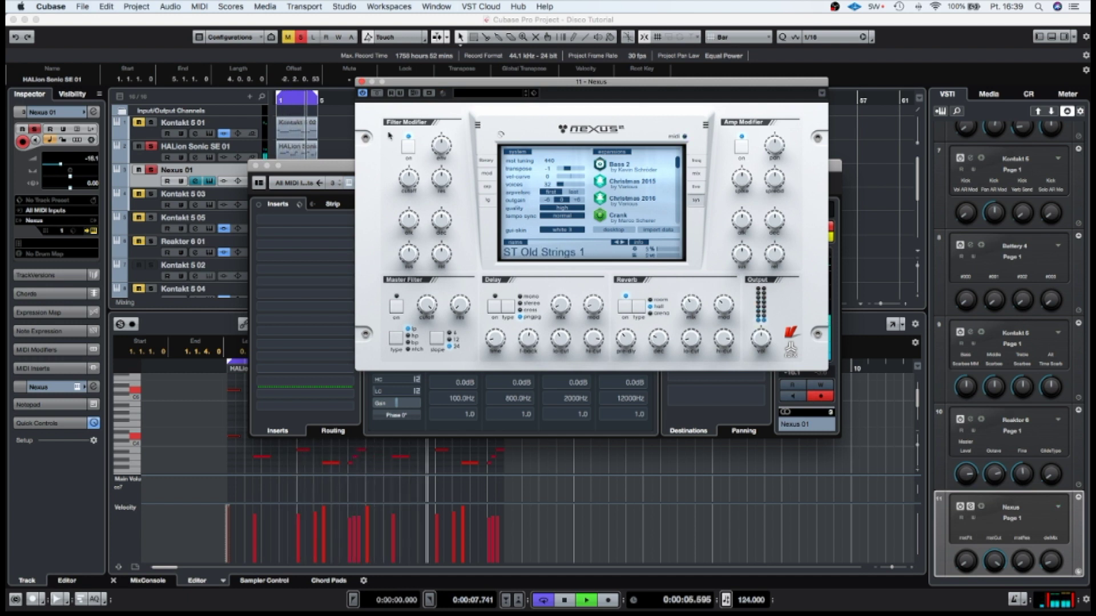
{"action": "left_click", "coordinate": [362, 82]}
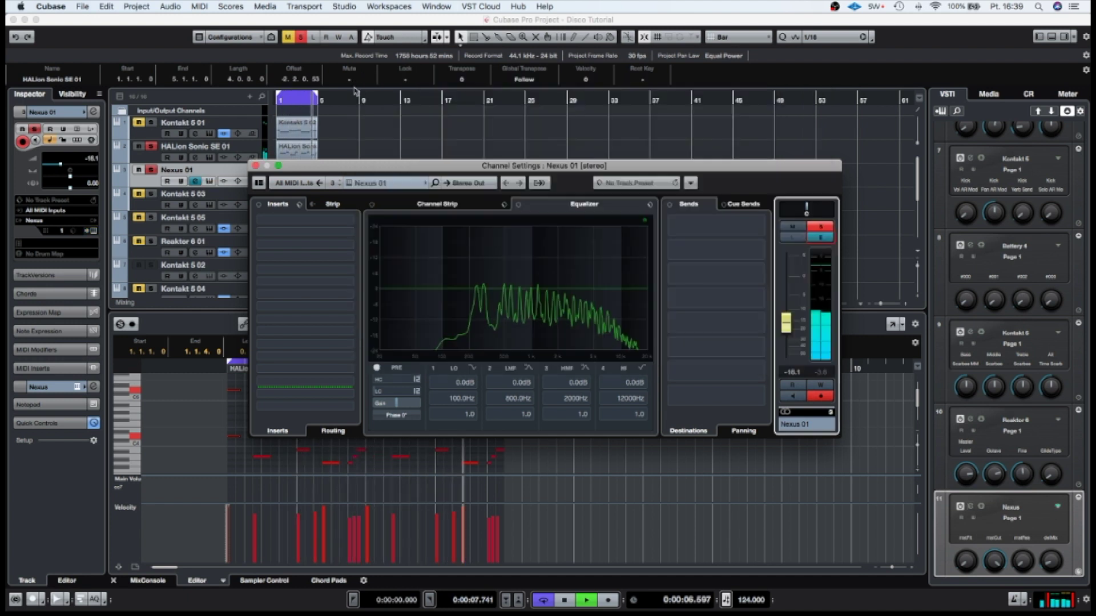
{"action": "left_click", "coordinate": [255, 166]}
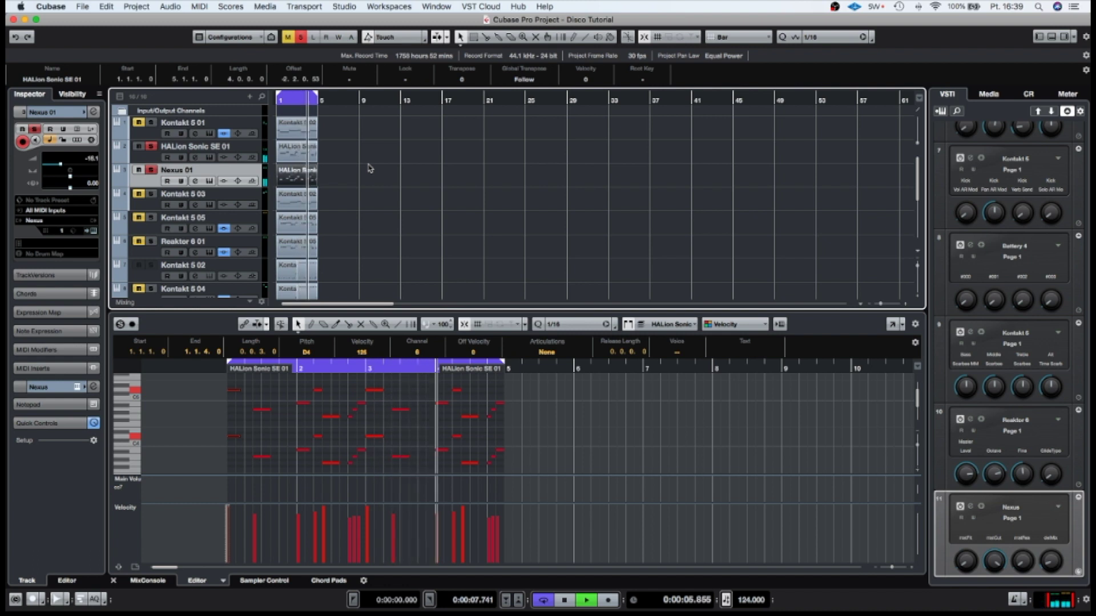
{"action": "key", "text": "space"}
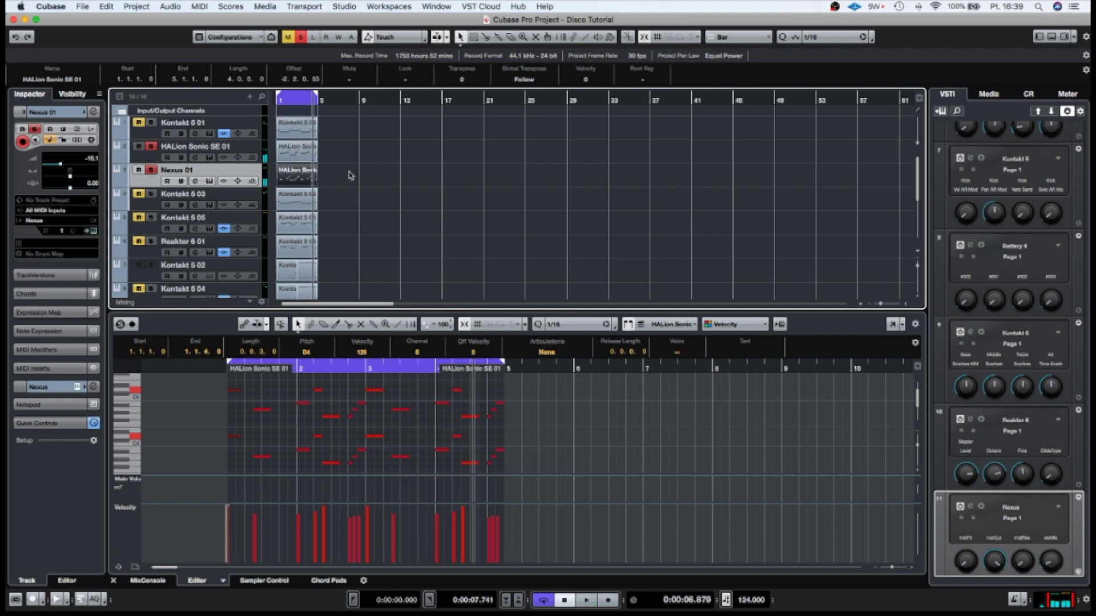
Add one stereo group channel track named "strings group", routed to Stereo Out, inside the group folder.
{"action": "scroll", "coordinate": [351, 176], "scroll_direction": "down", "scroll_amount": 3}
{"action": "scroll", "coordinate": [351, 176], "scroll_direction": "up", "scroll_amount": 3}
{"action": "scroll", "coordinate": [351, 176], "scroll_direction": "down", "scroll_amount": 5}
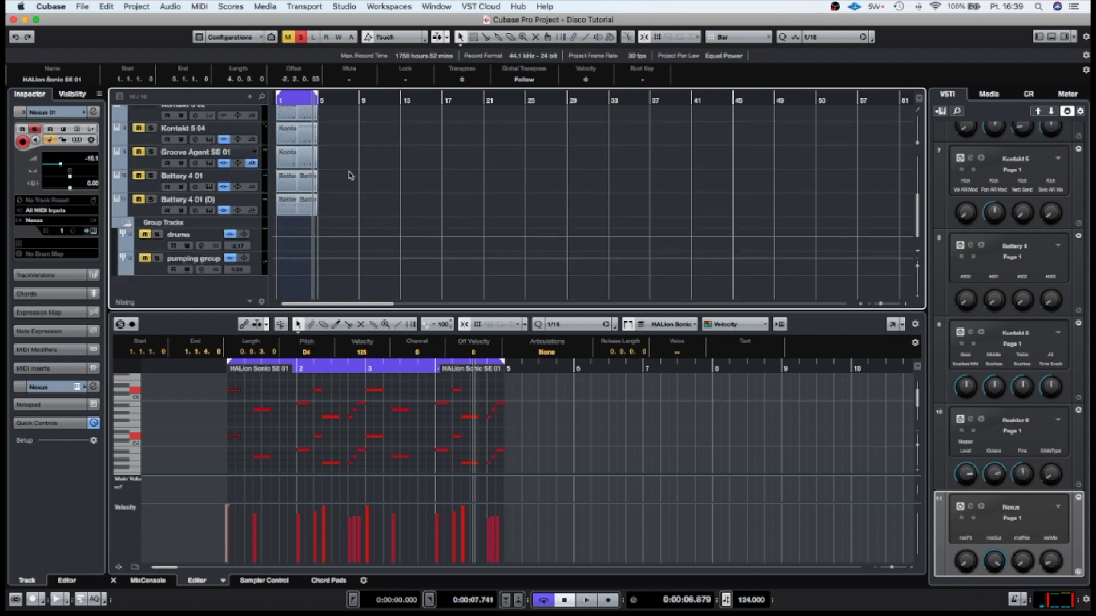
{"action": "right_click", "coordinate": [190, 281]}
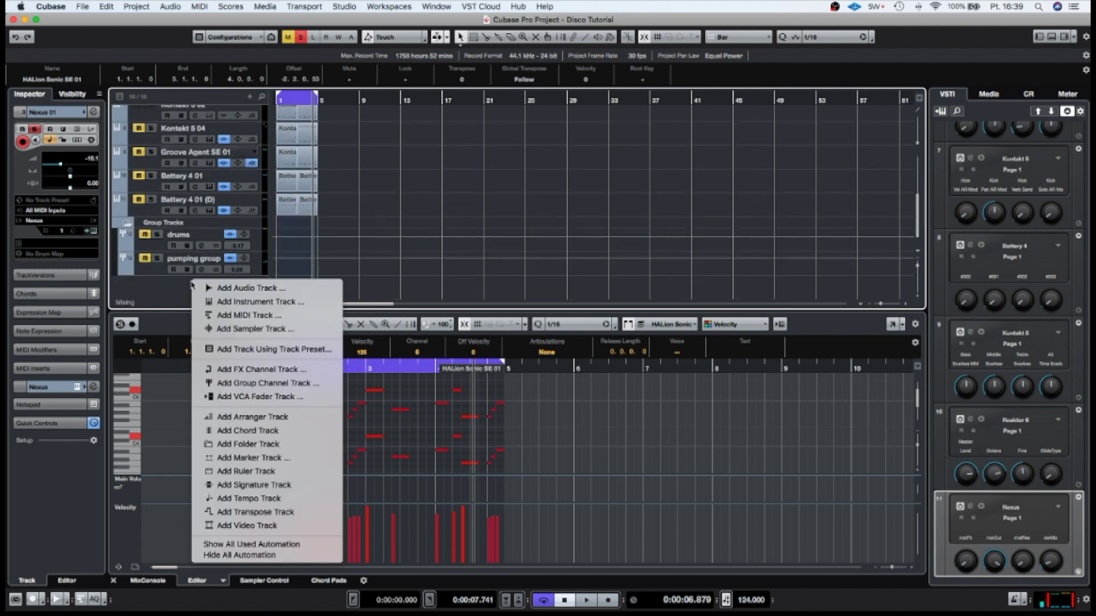
{"action": "left_click", "coordinate": [257, 385]}
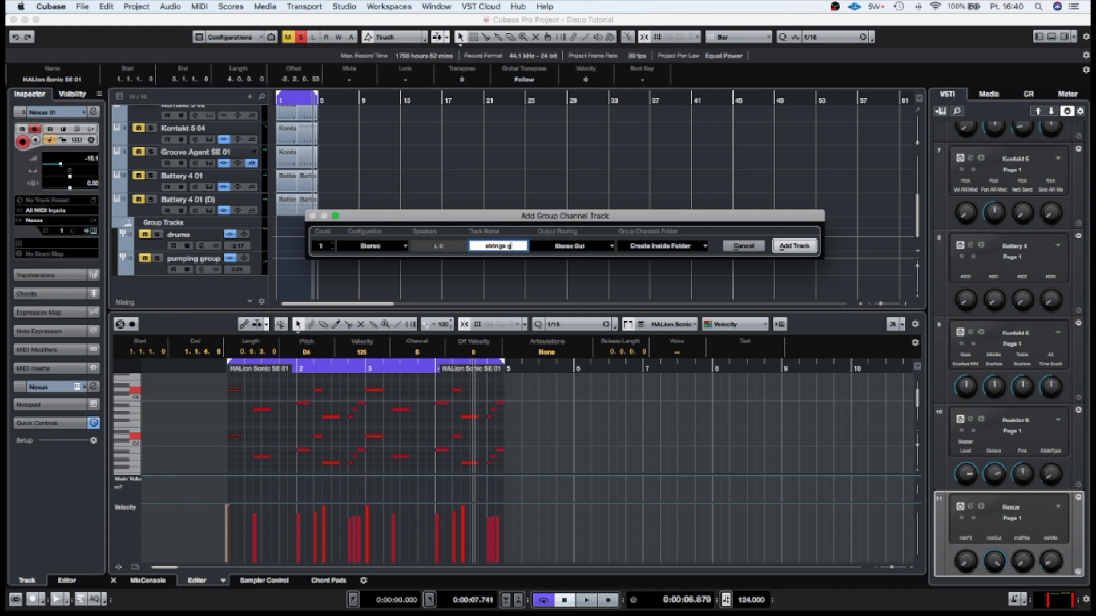
{"action": "key", "text": "Return"}
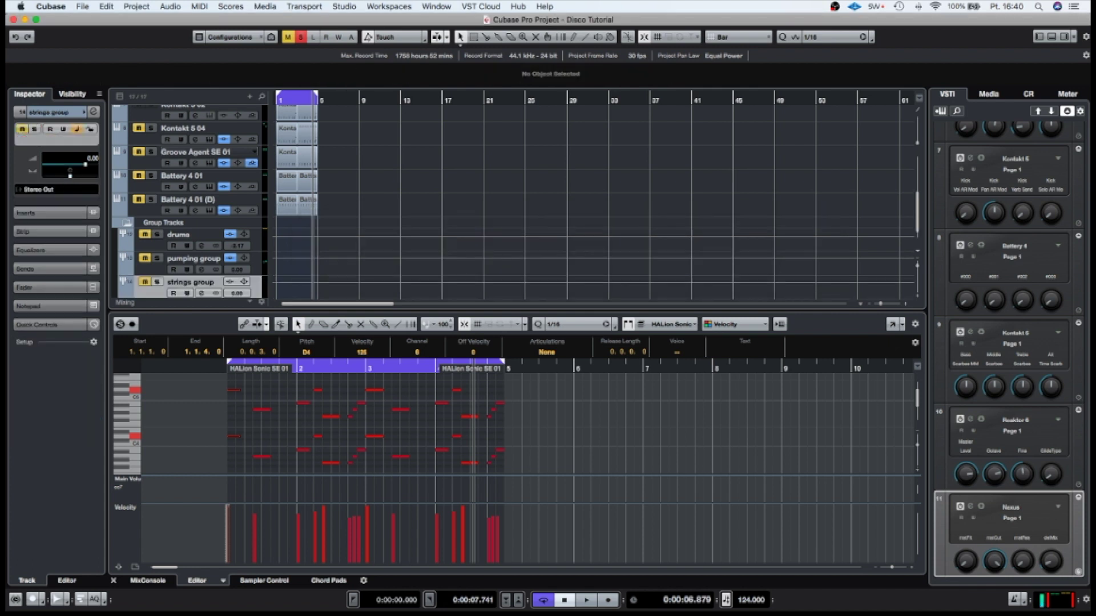
Open the HALion Sonic SE 01 channel settings and route its output to the strings group.
{"action": "scroll", "coordinate": [337, 203], "scroll_direction": "up", "scroll_amount": 8}
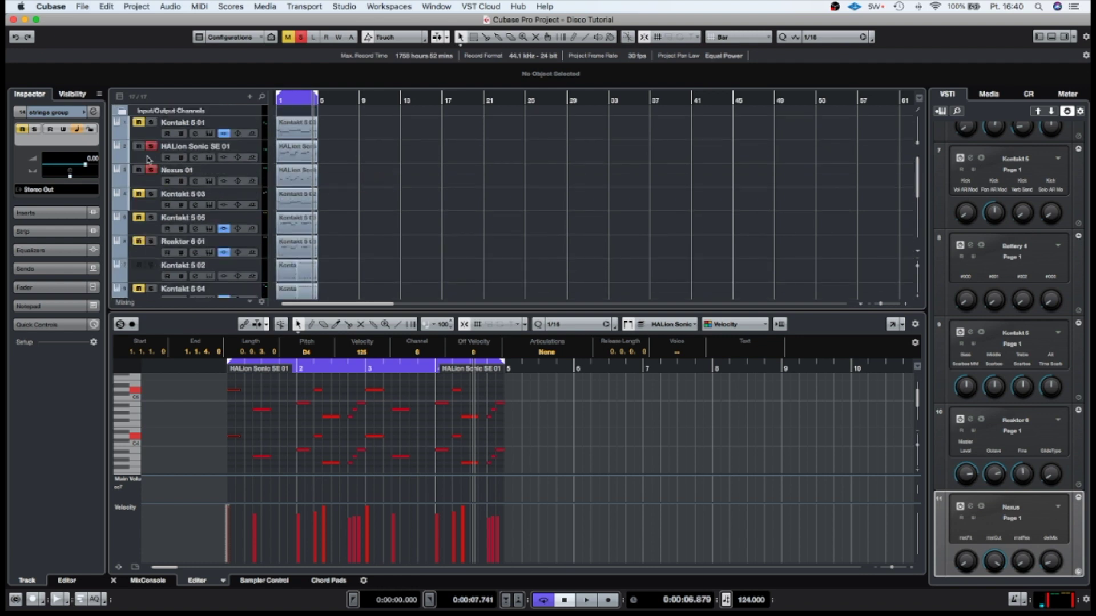
{"action": "left_click", "coordinate": [148, 159]}
{"action": "left_click", "coordinate": [95, 113]}
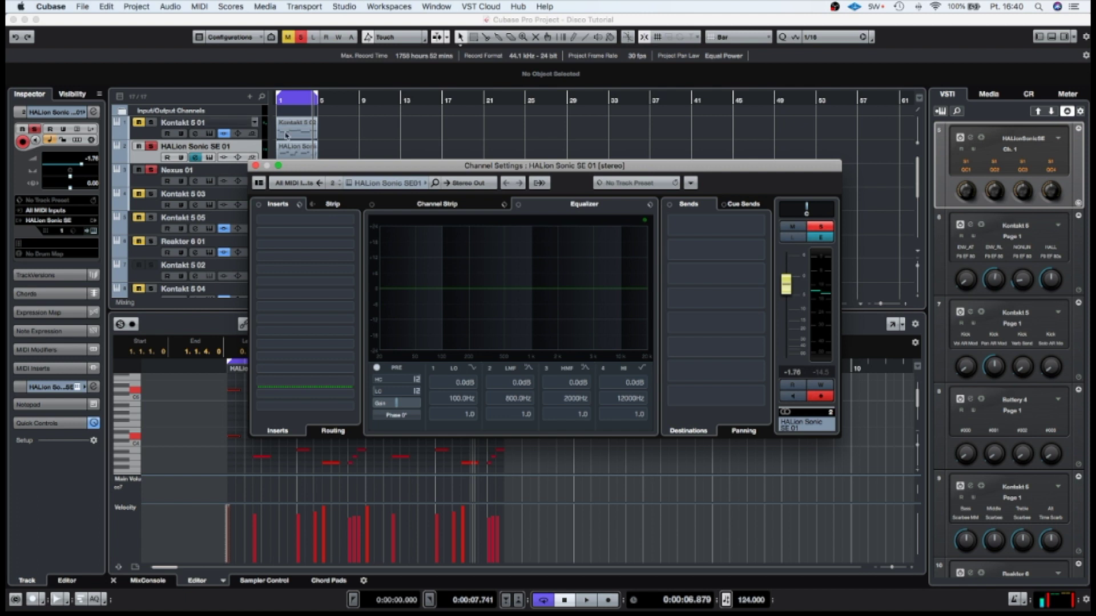
{"action": "left_click", "coordinate": [473, 184]}
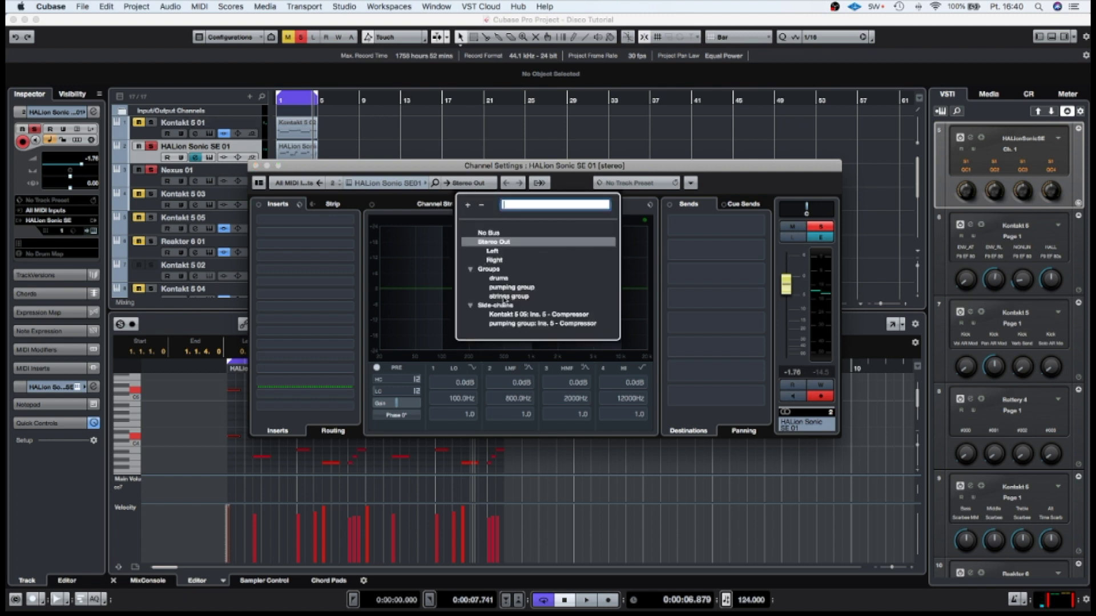
{"action": "left_click", "coordinate": [507, 296]}
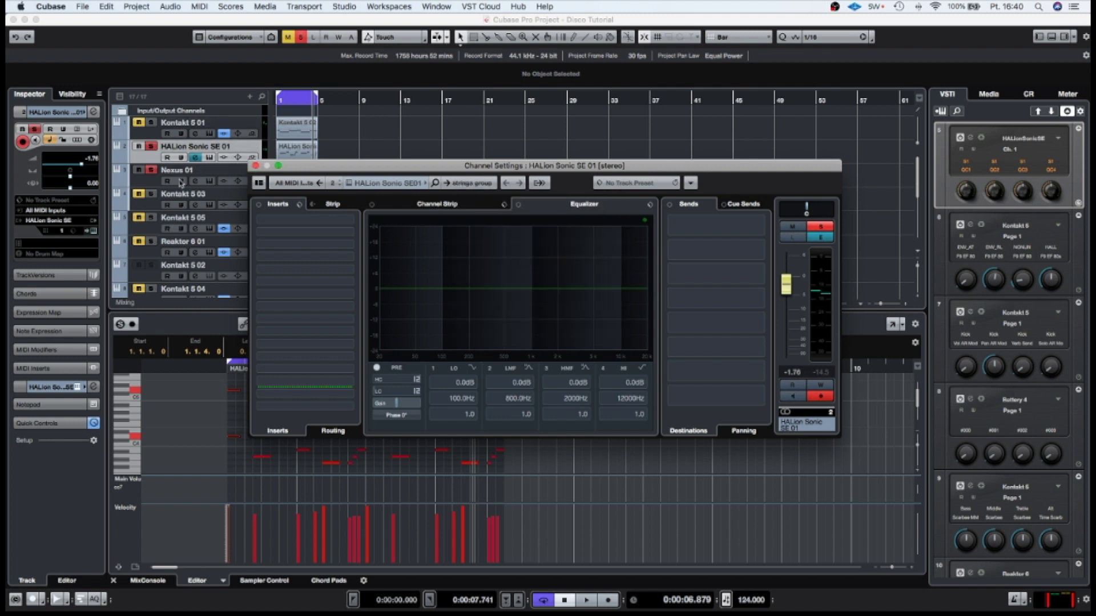
Route the Nexus 01 channel's output to the strings group and close its channel settings window.
{"action": "left_click", "coordinate": [147, 181]}
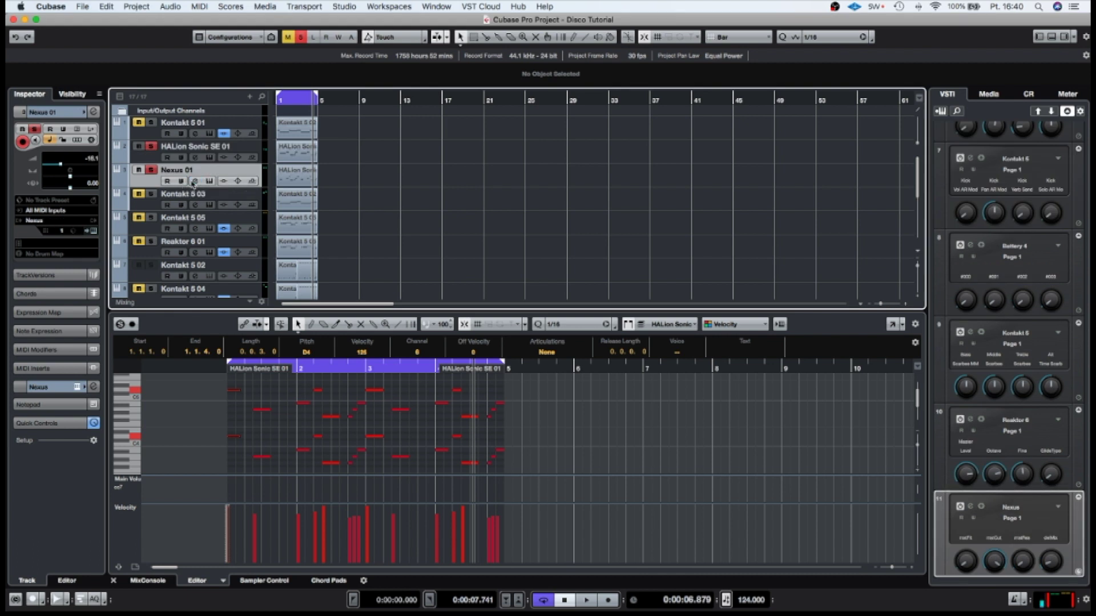
{"action": "left_click", "coordinate": [195, 181]}
{"action": "left_click", "coordinate": [470, 183]}
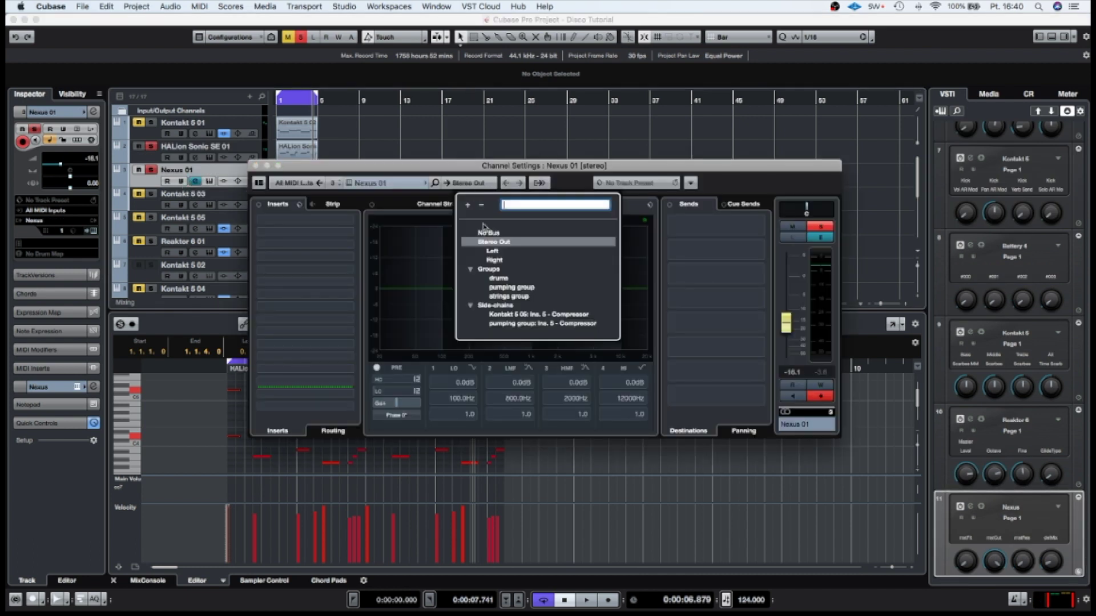
{"action": "left_click", "coordinate": [505, 296]}
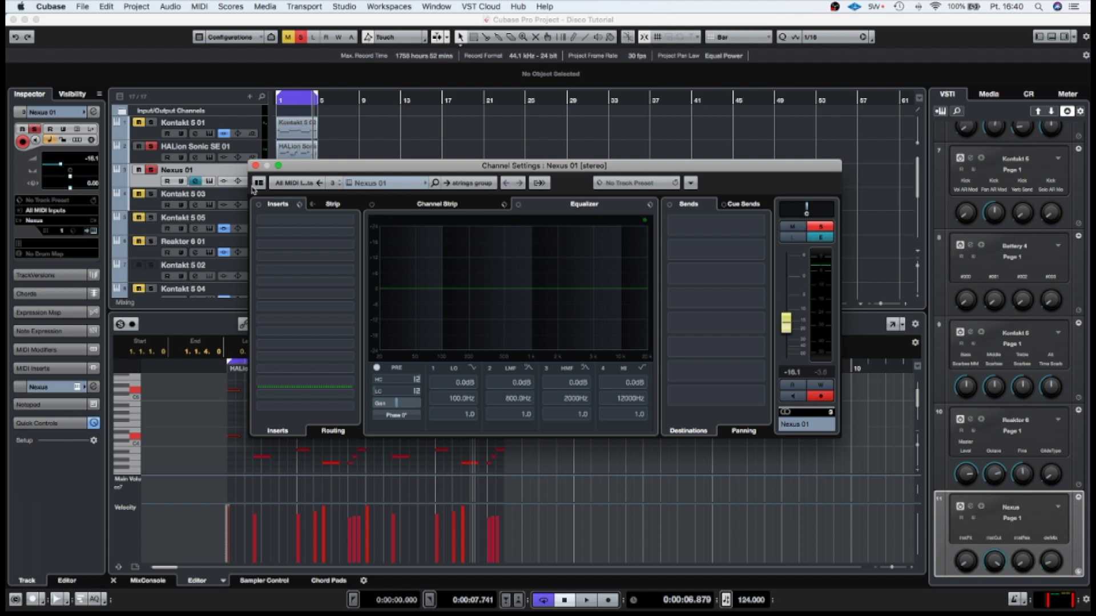
{"action": "left_click", "coordinate": [256, 165]}
Open the strings group channel settings and insert the Compressor in insert slot 4 while the part plays.
{"action": "scroll", "coordinate": [242, 233], "scroll_direction": "down", "scroll_amount": 5}
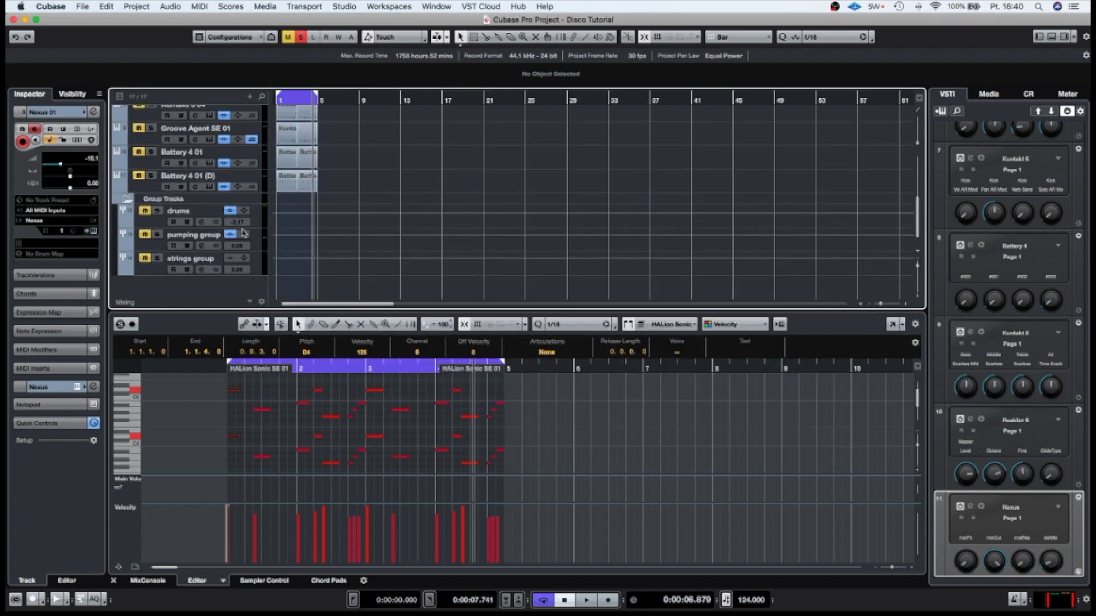
{"action": "left_click", "coordinate": [202, 271]}
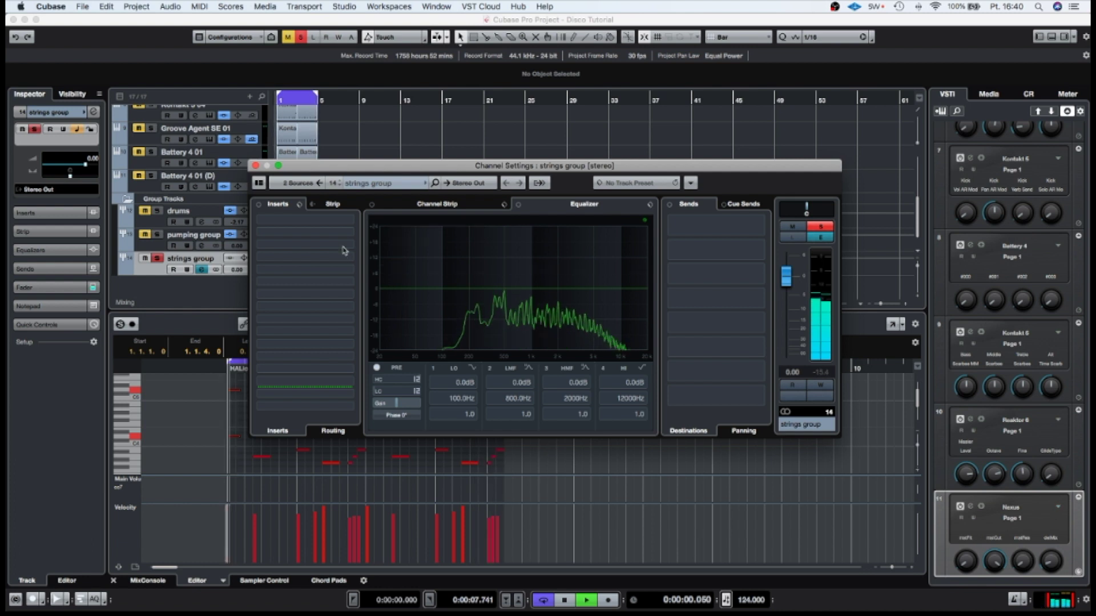
{"action": "left_click", "coordinate": [350, 263]}
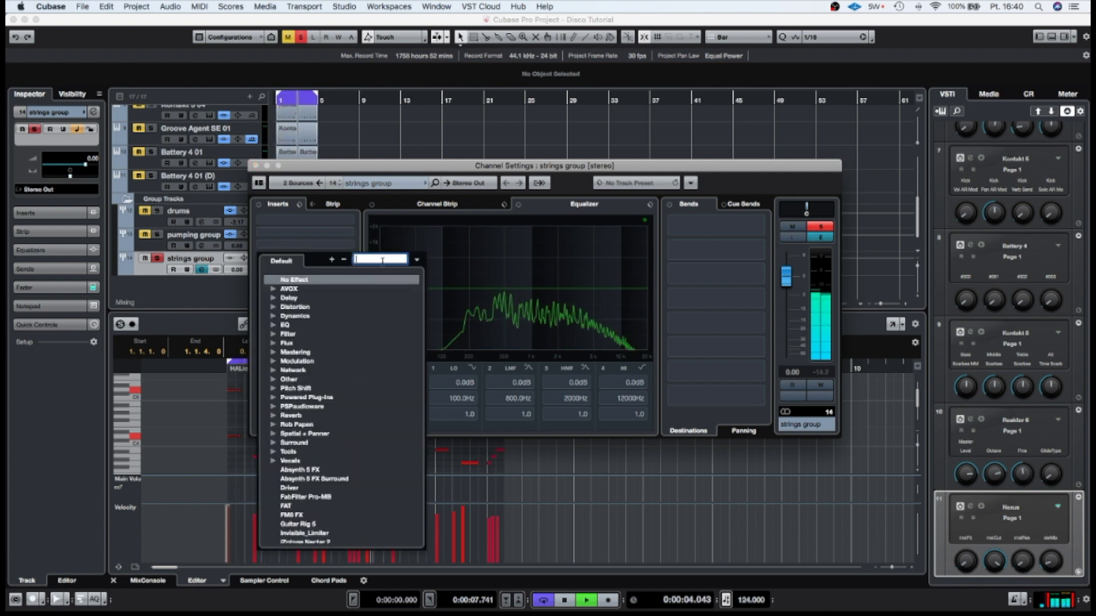
{"action": "type", "text": "om"}
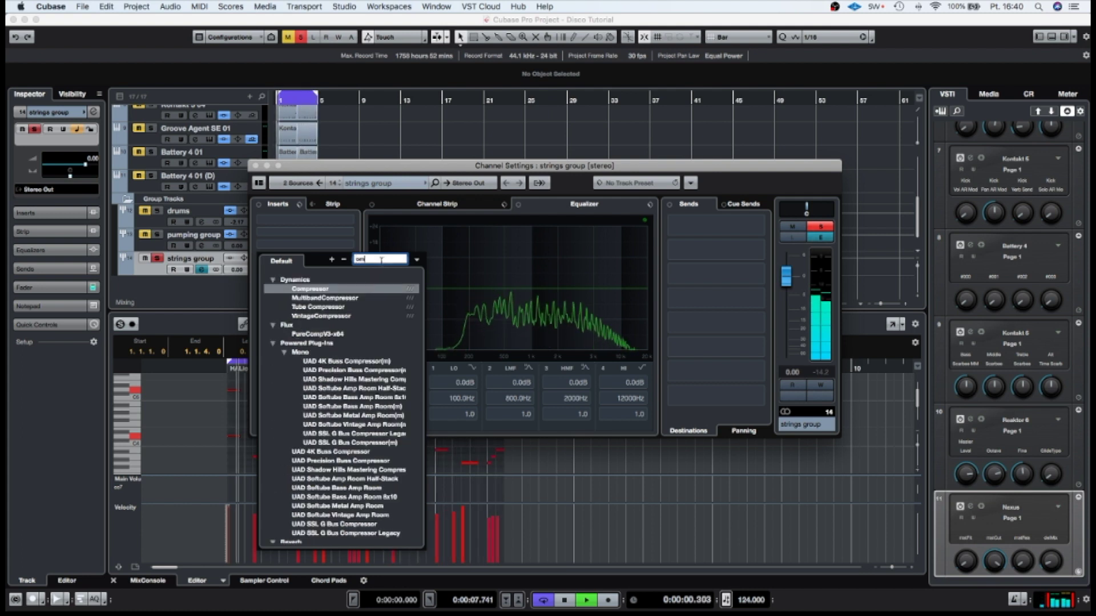
{"action": "left_click", "coordinate": [316, 290]}
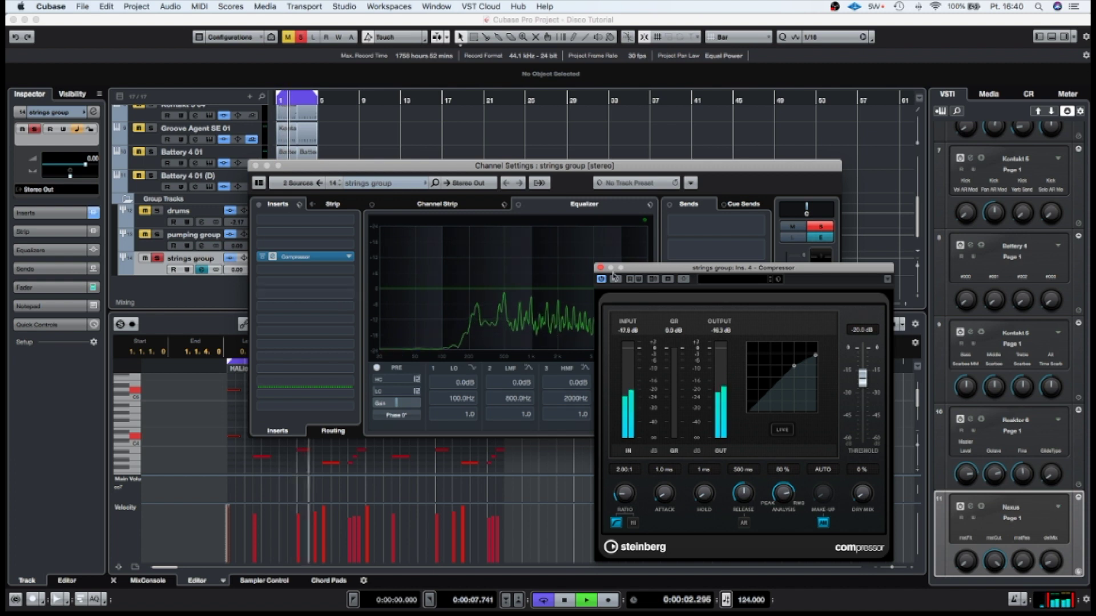
Solo Groove Agent SE 01 and add a third send from it to the strings group compressor's side-chain.
{"action": "left_click_drag", "start_coordinate": [515, 168], "coordinate": [611, 146]}
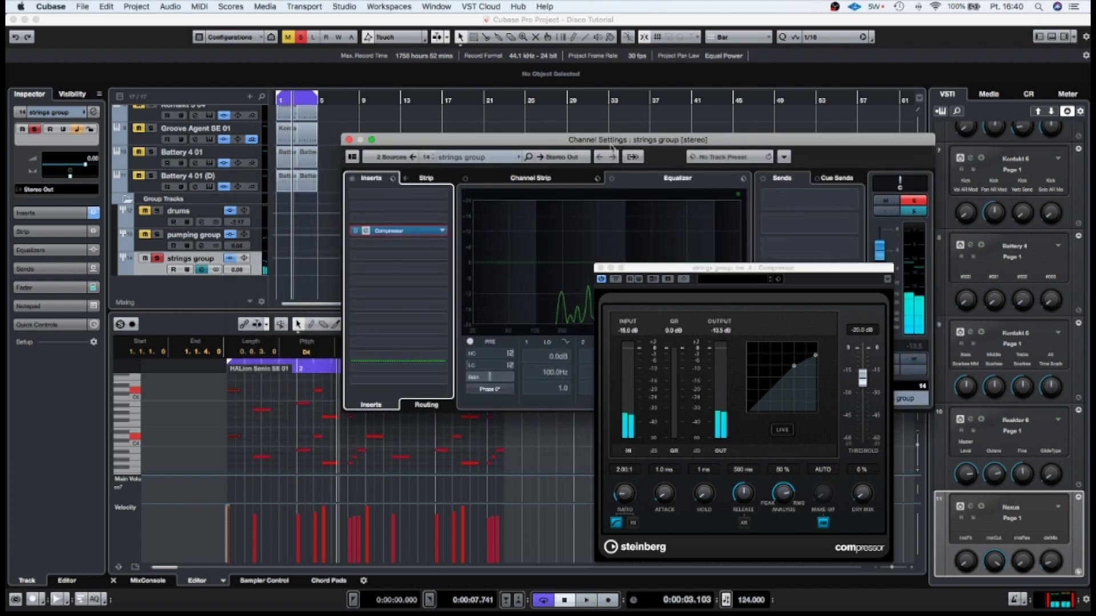
{"action": "left_click", "coordinate": [152, 129]}
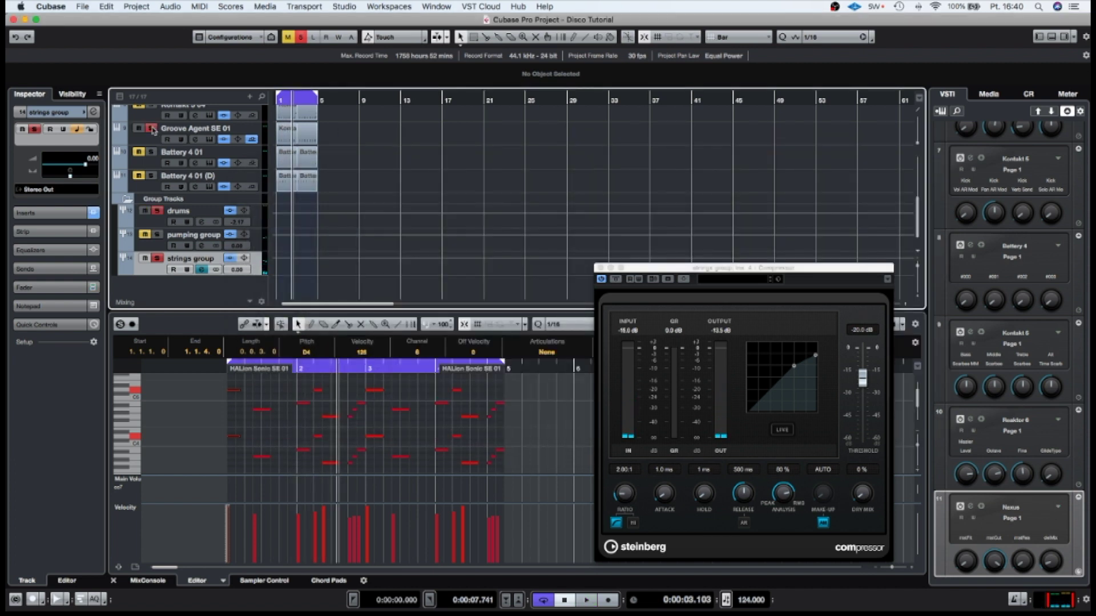
{"action": "left_click", "coordinate": [196, 140]}
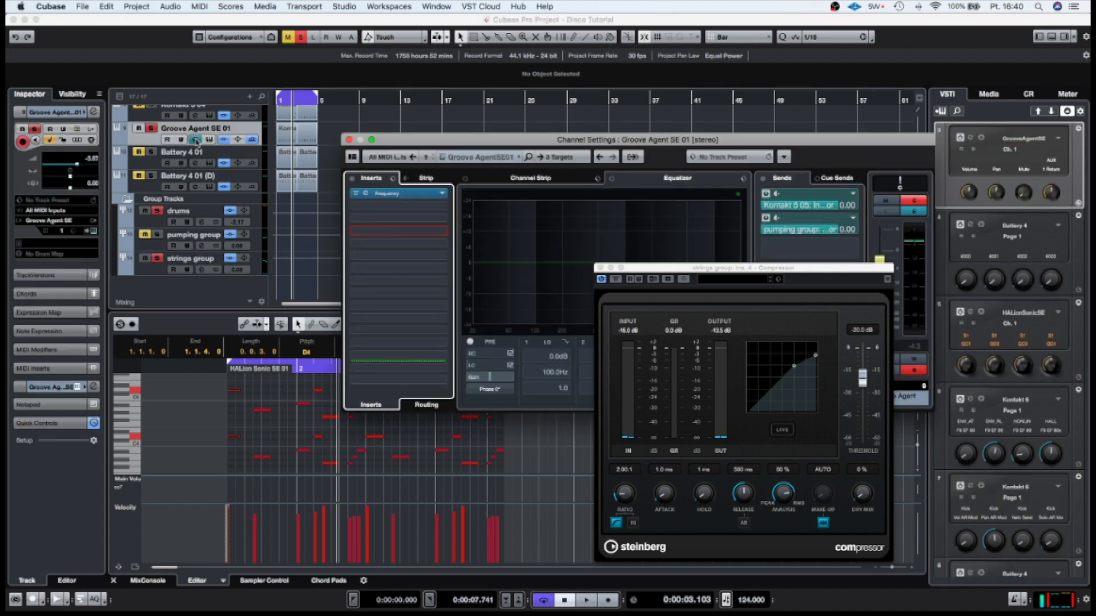
{"action": "left_click_drag", "start_coordinate": [692, 268], "coordinate": [535, 284]}
{"action": "left_click", "coordinate": [853, 250]}
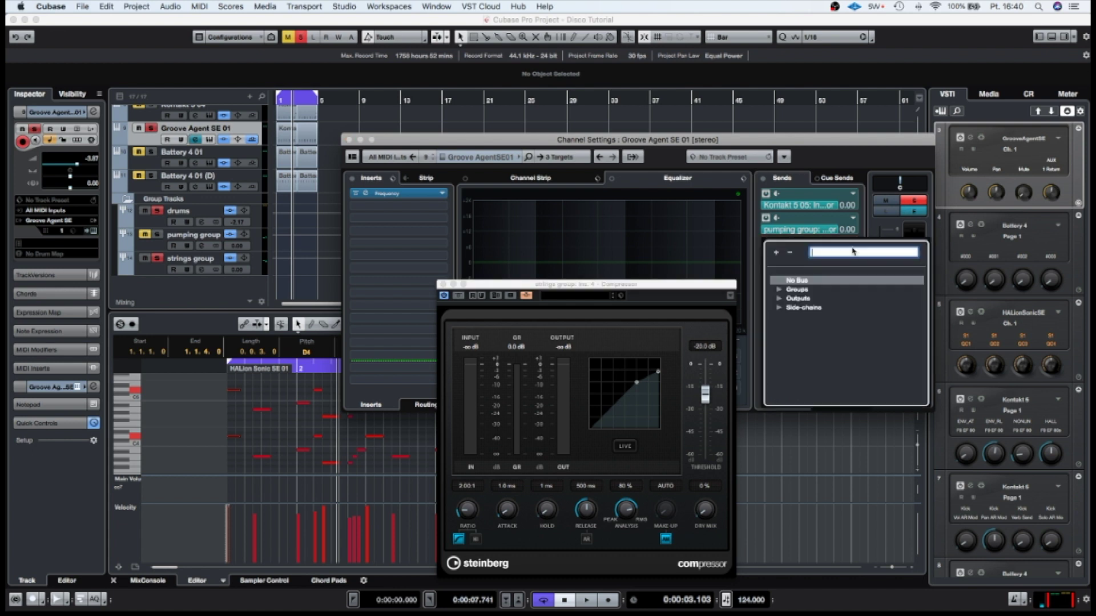
{"action": "left_click", "coordinate": [779, 308]}
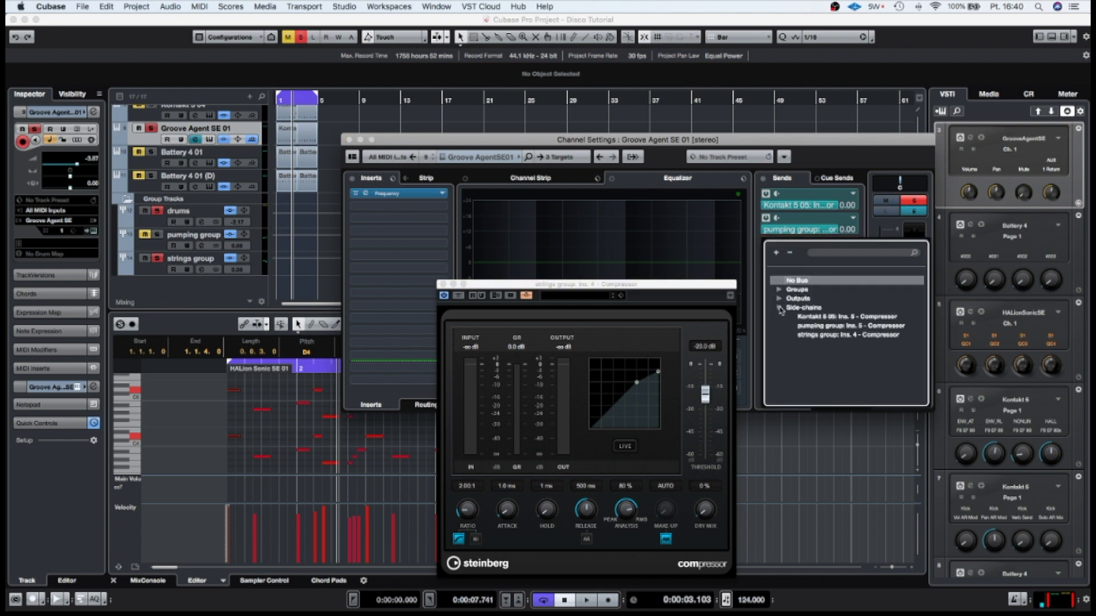
{"action": "left_click", "coordinate": [812, 336]}
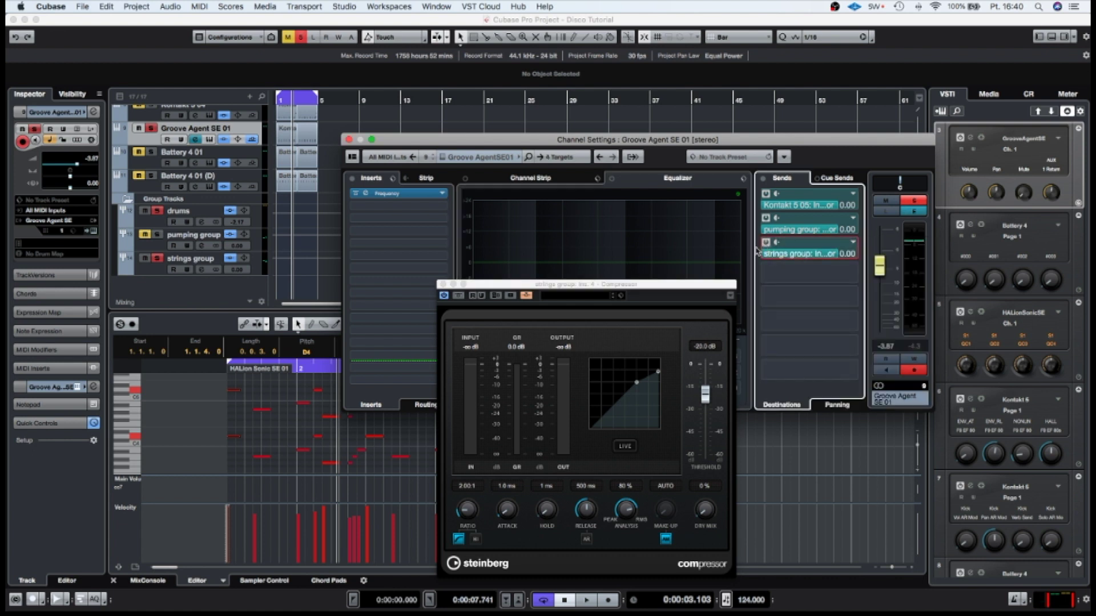
Tune the strings group compressor while listening, setting the threshold to -21.8 dB and the release to 74 ms.
{"action": "left_click_drag", "start_coordinate": [585, 531], "coordinate": [579, 533]}
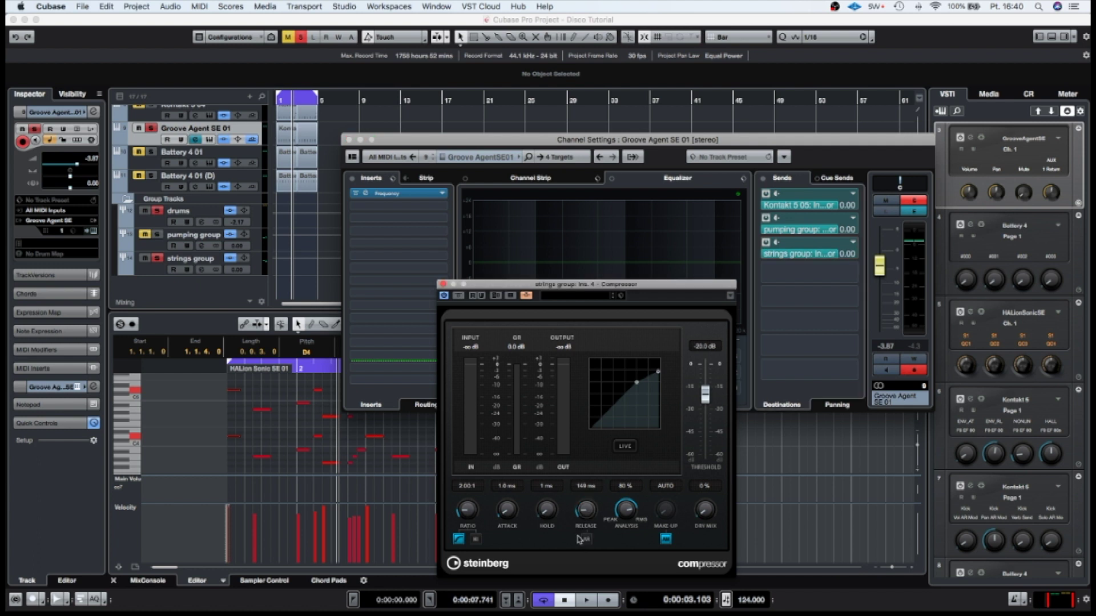
{"action": "key", "text": "space"}
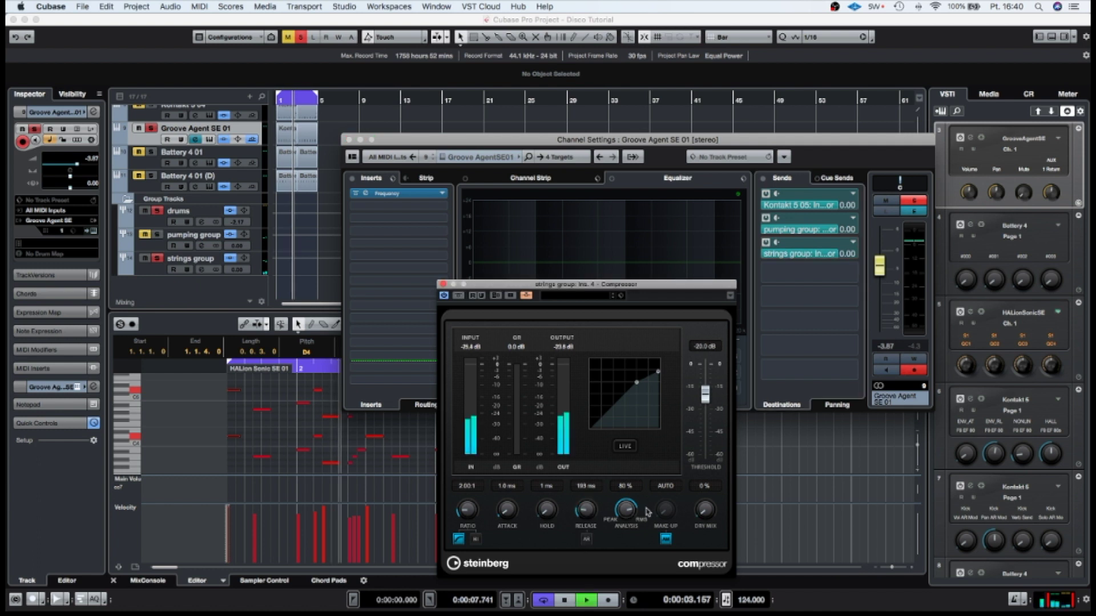
{"action": "left_click_drag", "start_coordinate": [707, 400], "coordinate": [706, 416]}
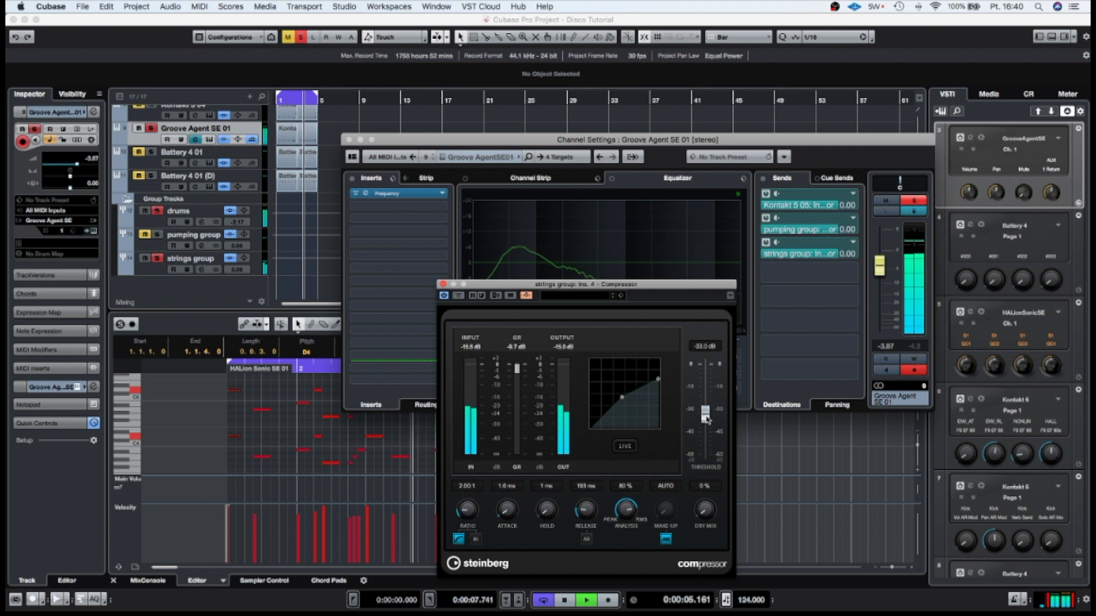
{"action": "left_click_drag", "start_coordinate": [586, 510], "coordinate": [592, 503]}
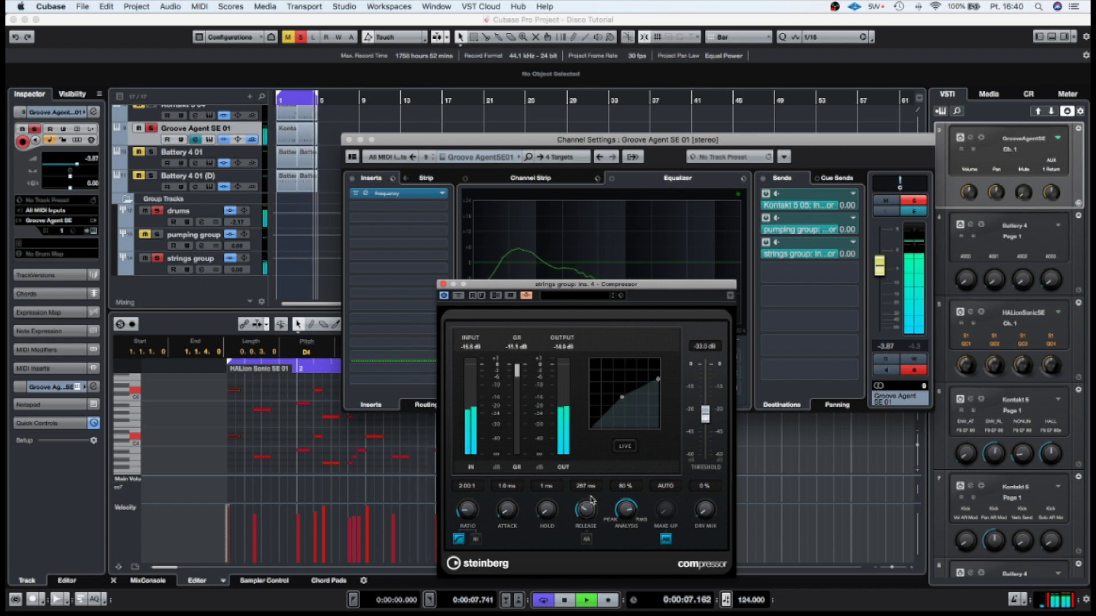
{"action": "left_click_drag", "start_coordinate": [707, 415], "coordinate": [708, 398]}
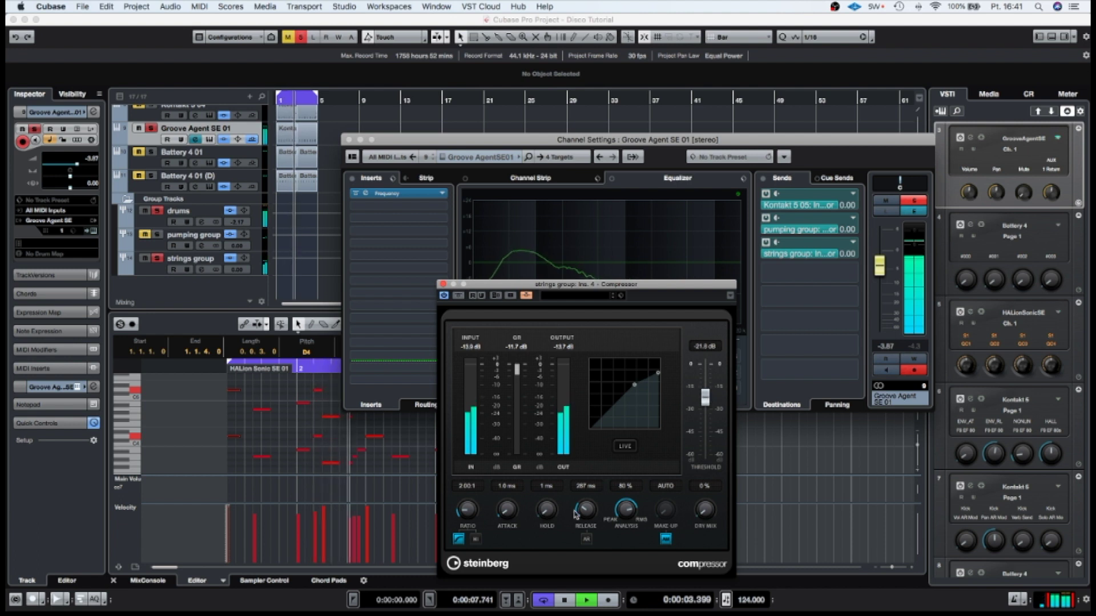
{"action": "left_click_drag", "start_coordinate": [586, 509], "coordinate": [580, 528]}
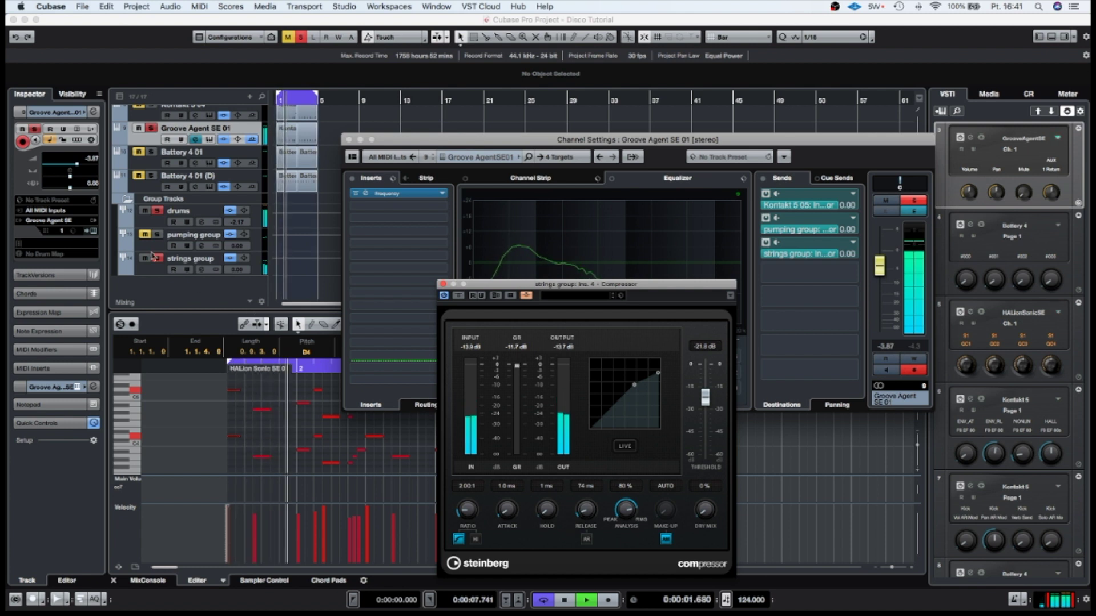
Deactivate all solo states and close the strings group compressor window.
{"action": "left_click", "coordinate": [283, 52]}
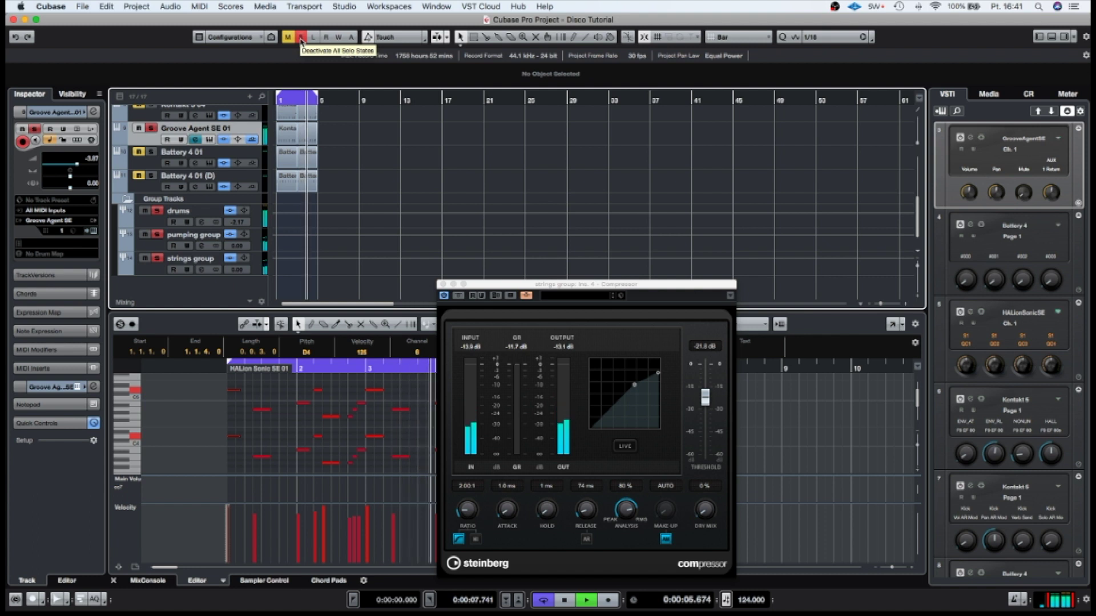
{"action": "left_click", "coordinate": [301, 38]}
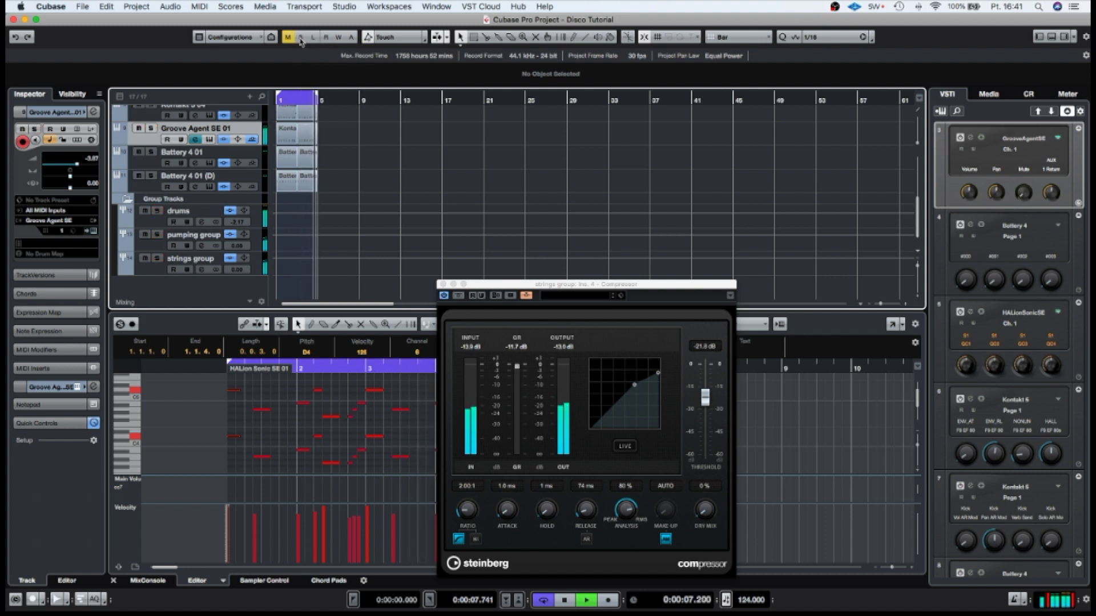
{"action": "left_click", "coordinate": [443, 284]}
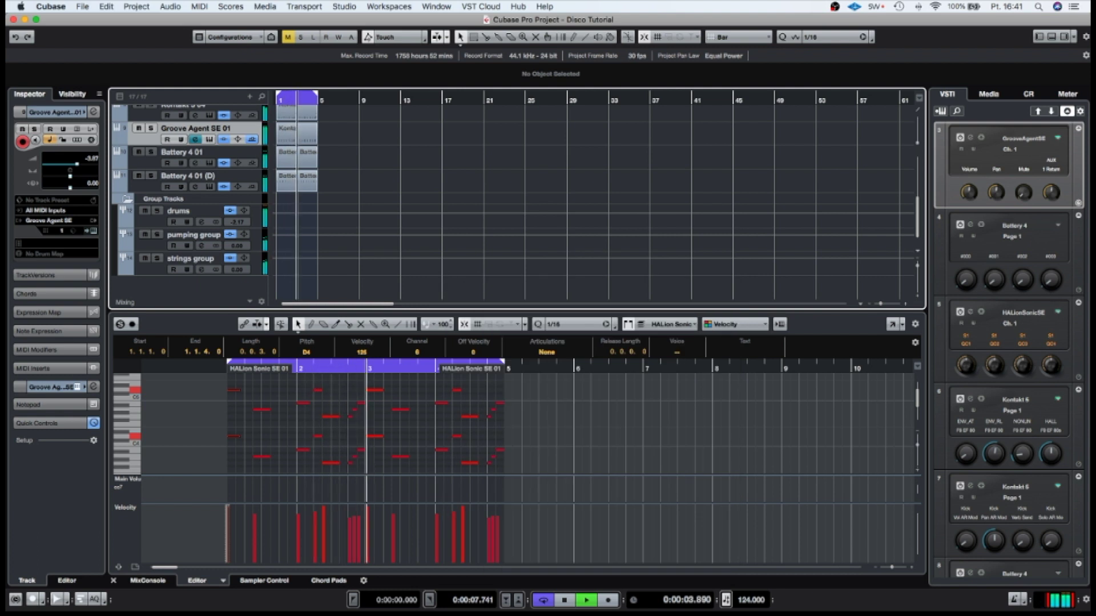
Show the MixConsole in the lower zone, stop playback, and mute the pumping group and strings group.
{"action": "left_click", "coordinate": [144, 581]}
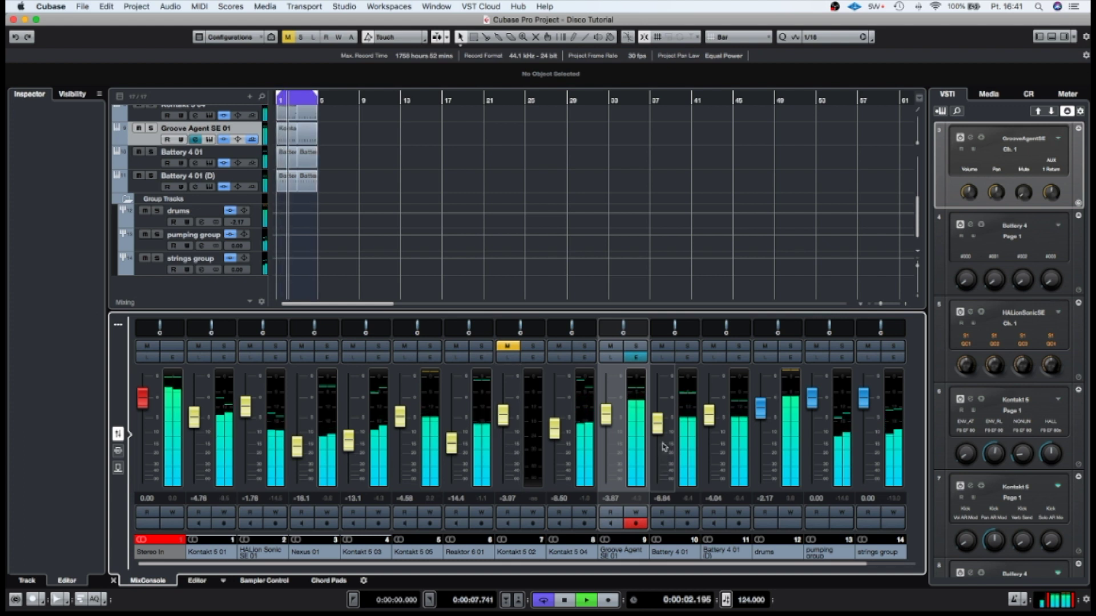
{"action": "key", "text": "space"}
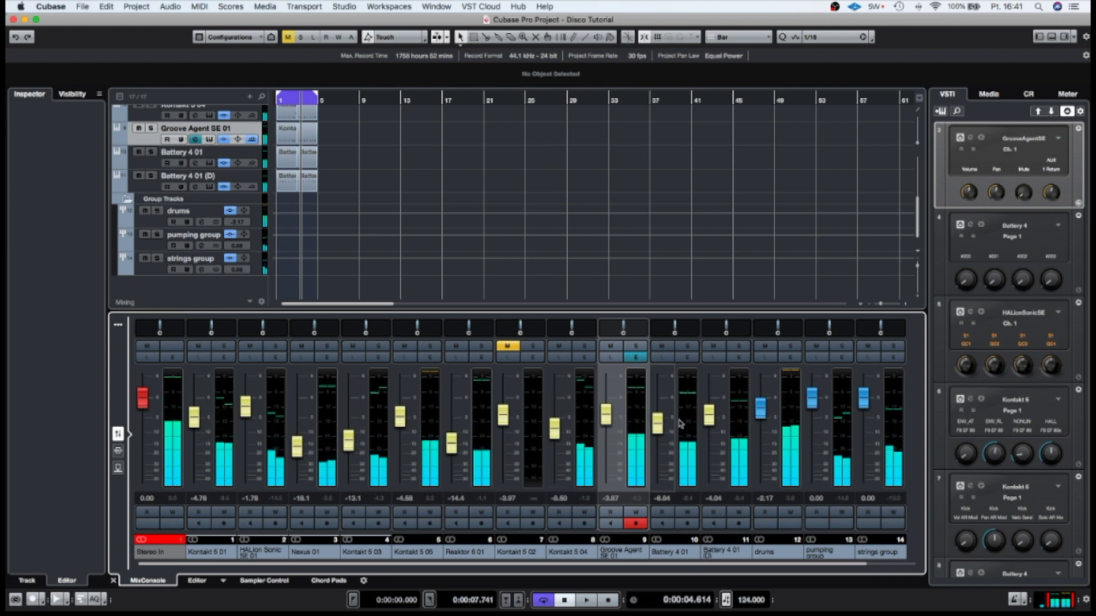
{"action": "left_click", "coordinate": [816, 346]}
{"action": "left_click", "coordinate": [870, 346]}
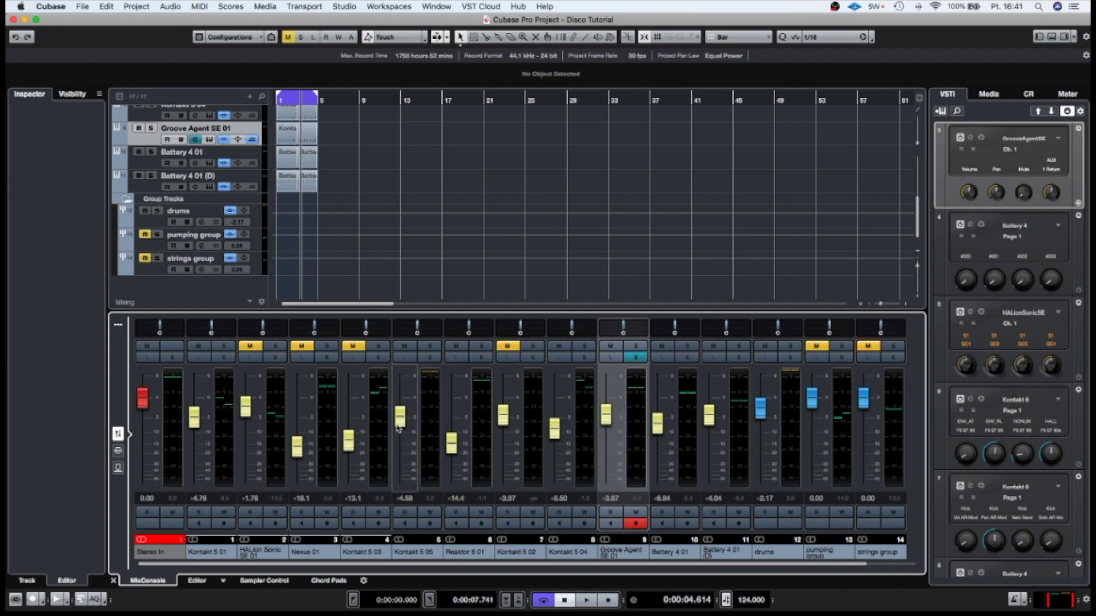
Rebalance the faders during playback: pull Kontakt 5 01 down fully, set Kontakt 5 05 to about -9.09 and Reaktor 6 01 to about -18.7.
{"action": "left_click_drag", "start_coordinate": [458, 445], "coordinate": [456, 489]}
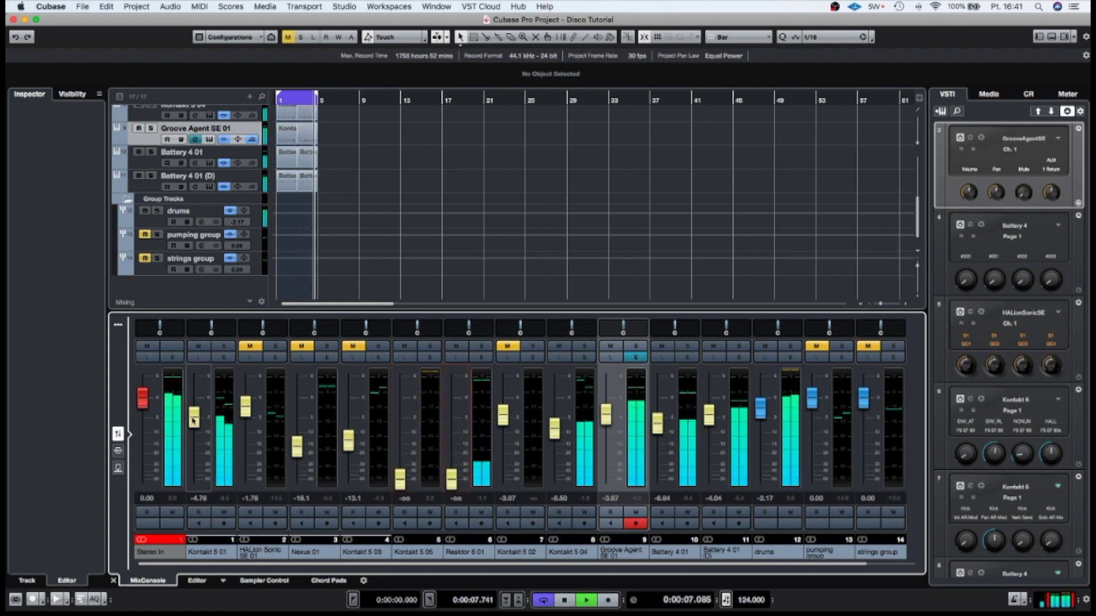
{"action": "left_click_drag", "start_coordinate": [406, 480], "coordinate": [403, 449]}
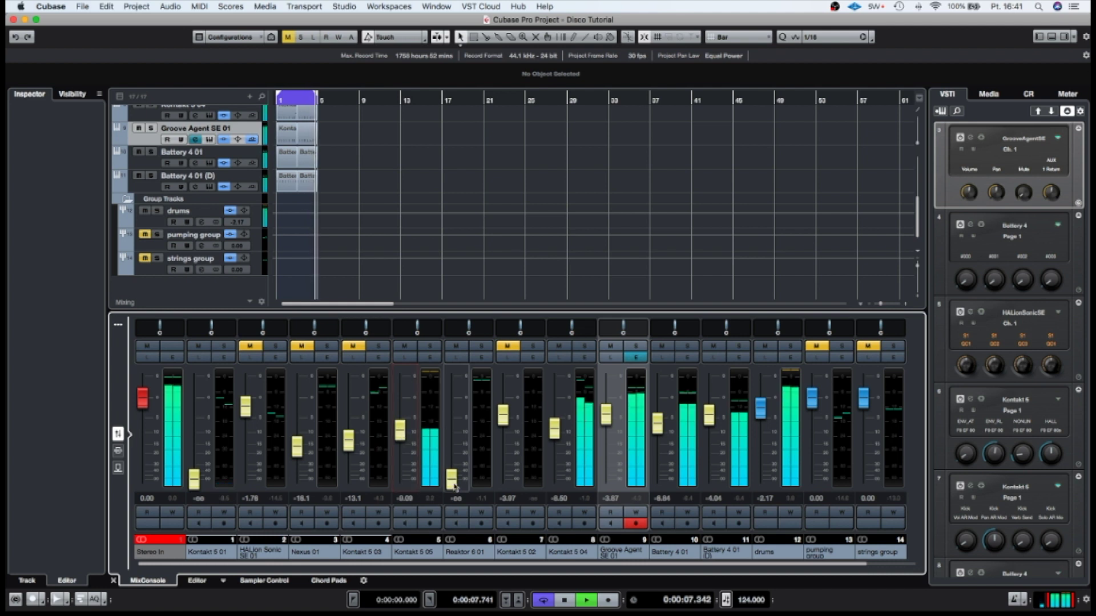
{"action": "left_click_drag", "start_coordinate": [455, 486], "coordinate": [455, 445]}
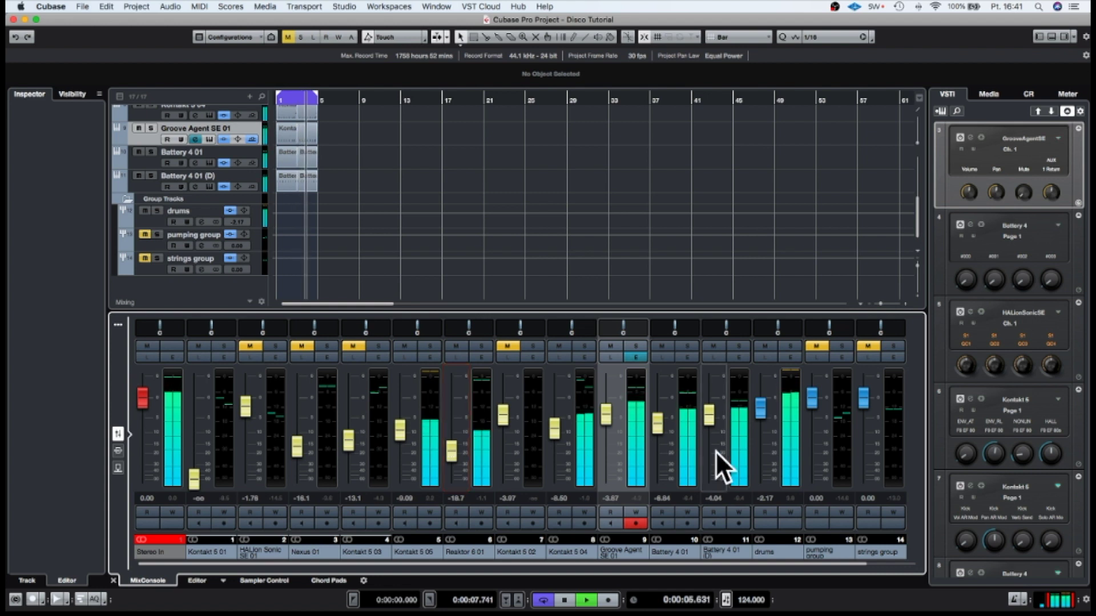
Unmute the pumping group and lower its fader to about -4.04 while listening.
{"action": "left_click", "coordinate": [816, 352]}
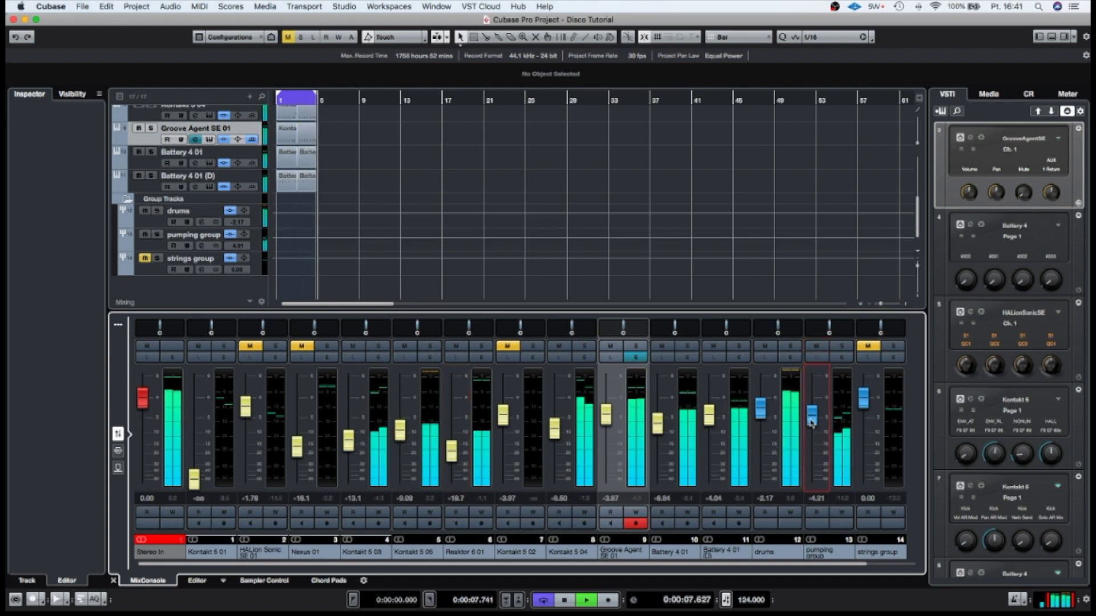
{"action": "left_click_drag", "start_coordinate": [812, 398], "coordinate": [811, 416]}
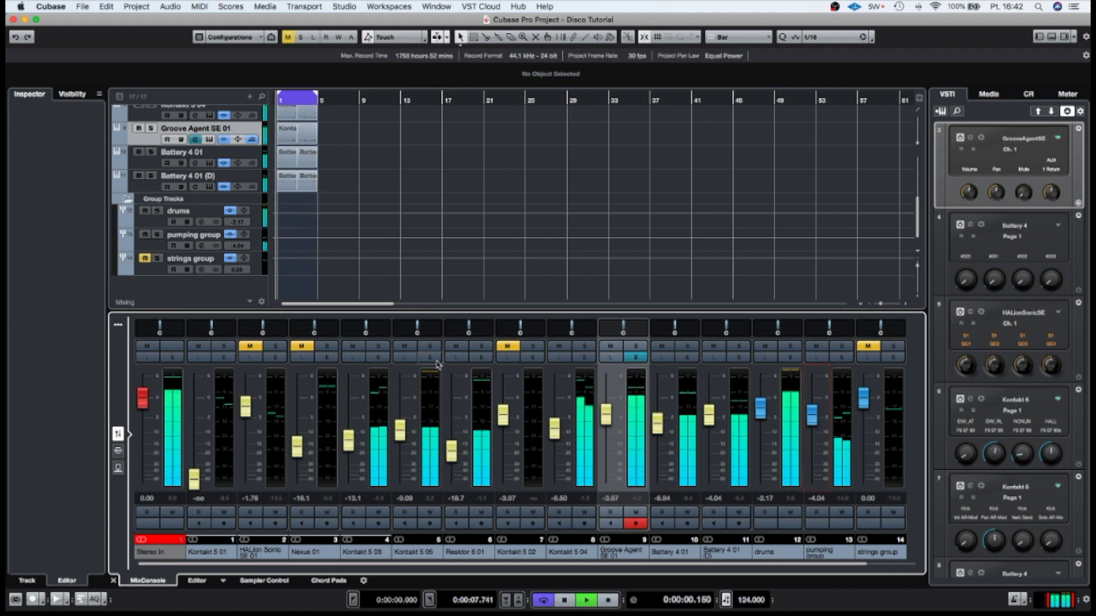
Solo the Kontakt 5 03 channel and add the Frequency EQ in its first insert slot.
{"action": "left_click", "coordinate": [377, 347]}
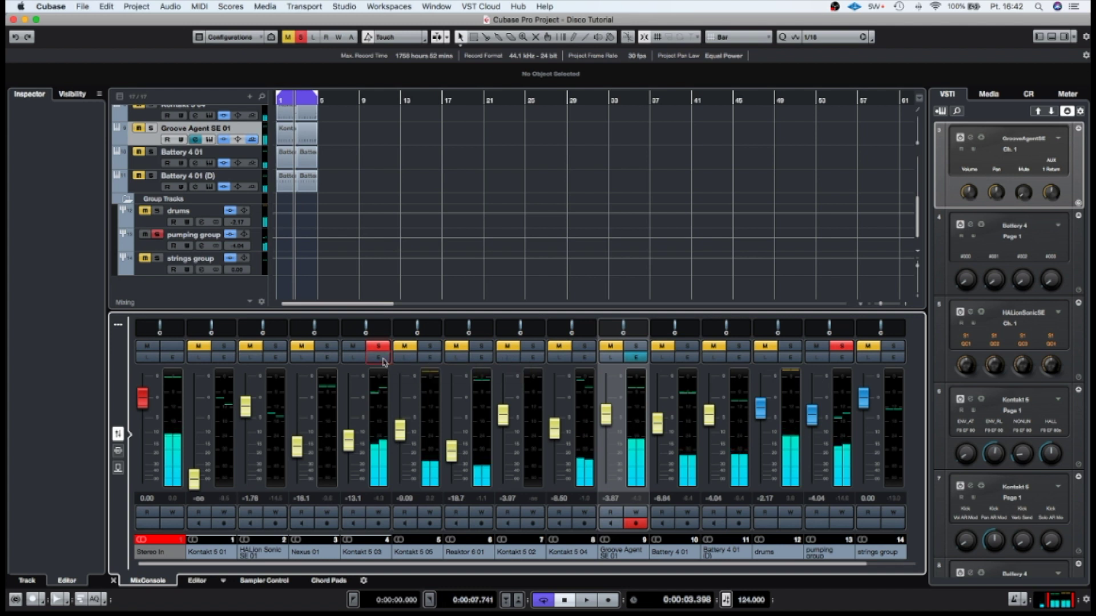
{"action": "left_click", "coordinate": [381, 359]}
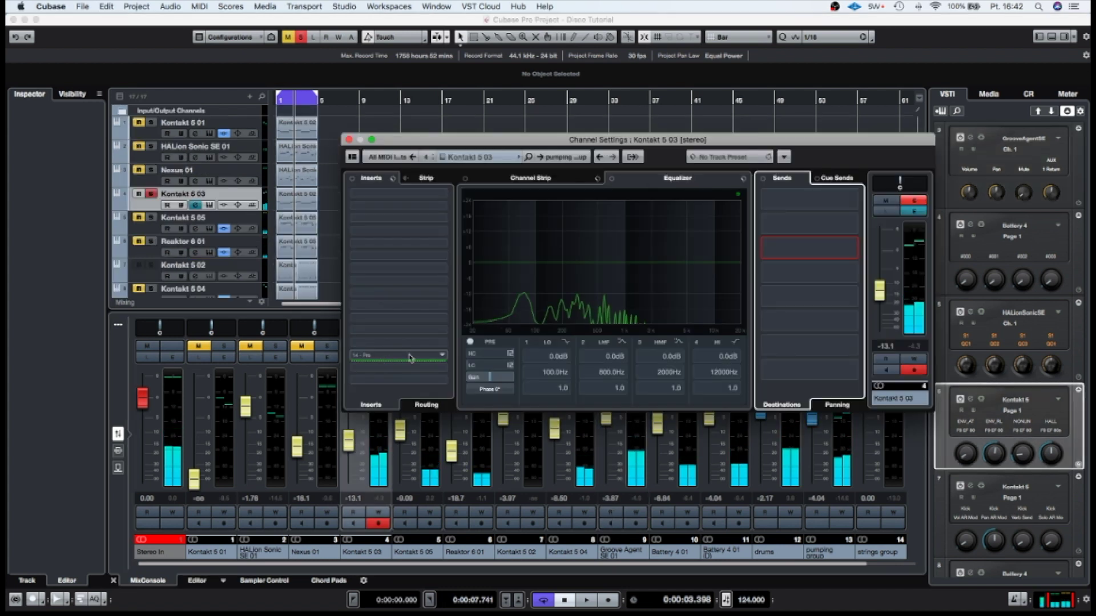
{"action": "left_click", "coordinate": [444, 195]}
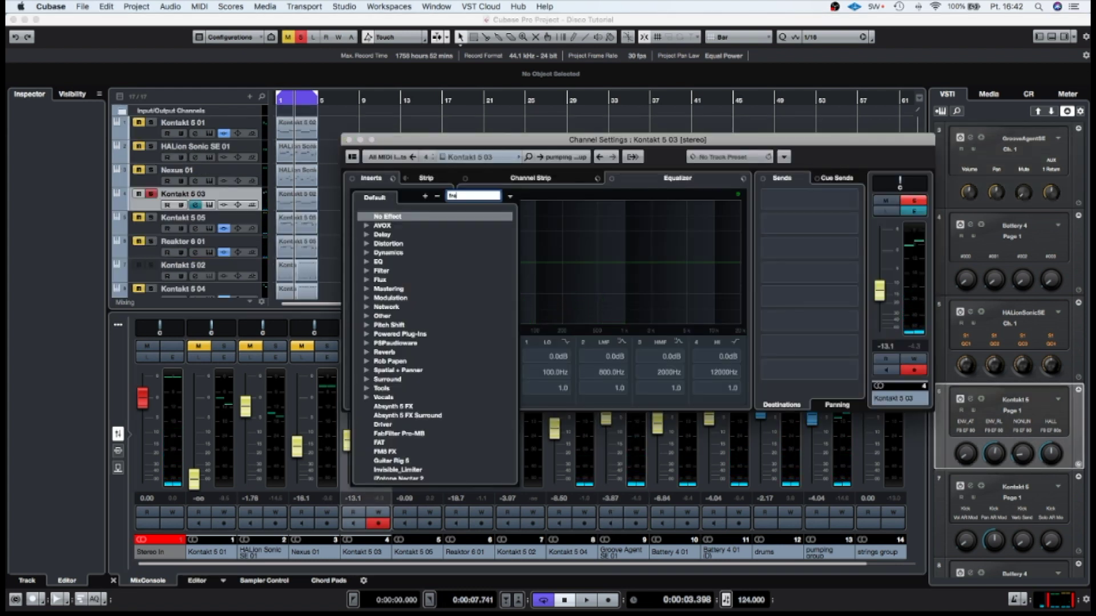
{"action": "left_click", "coordinate": [404, 227]}
{"action": "left_click", "coordinate": [404, 229]}
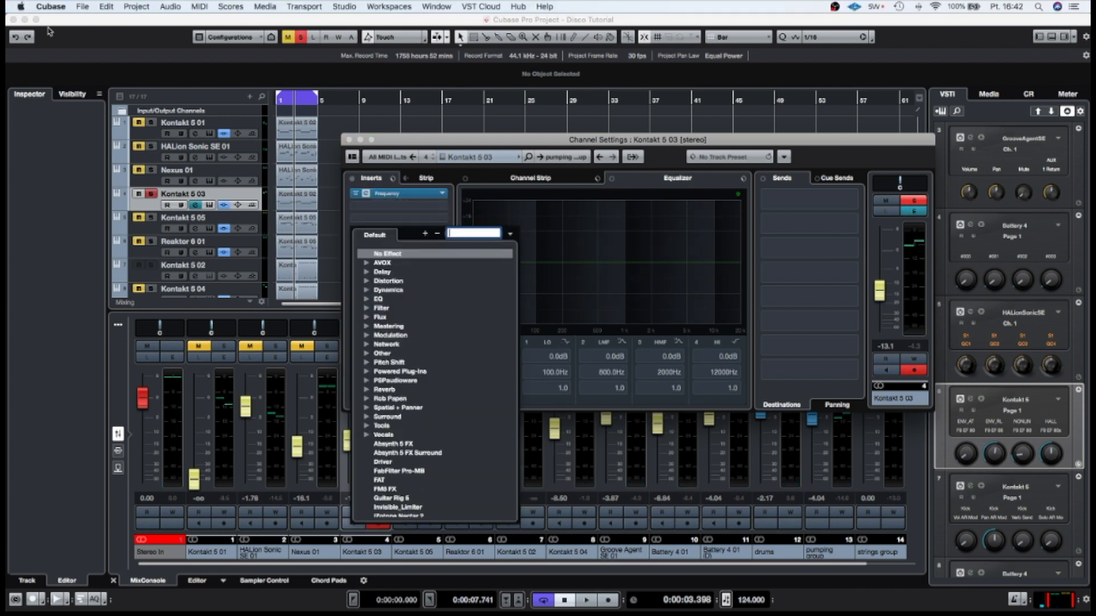
{"action": "left_click_drag", "start_coordinate": [390, 19], "coordinate": [606, 103]}
Set band 1 of Kontakt 5 03's Frequency EQ to a Cut 48 low cut at about 189 Hz and close the plug-in.
{"action": "left_click", "coordinate": [384, 341]}
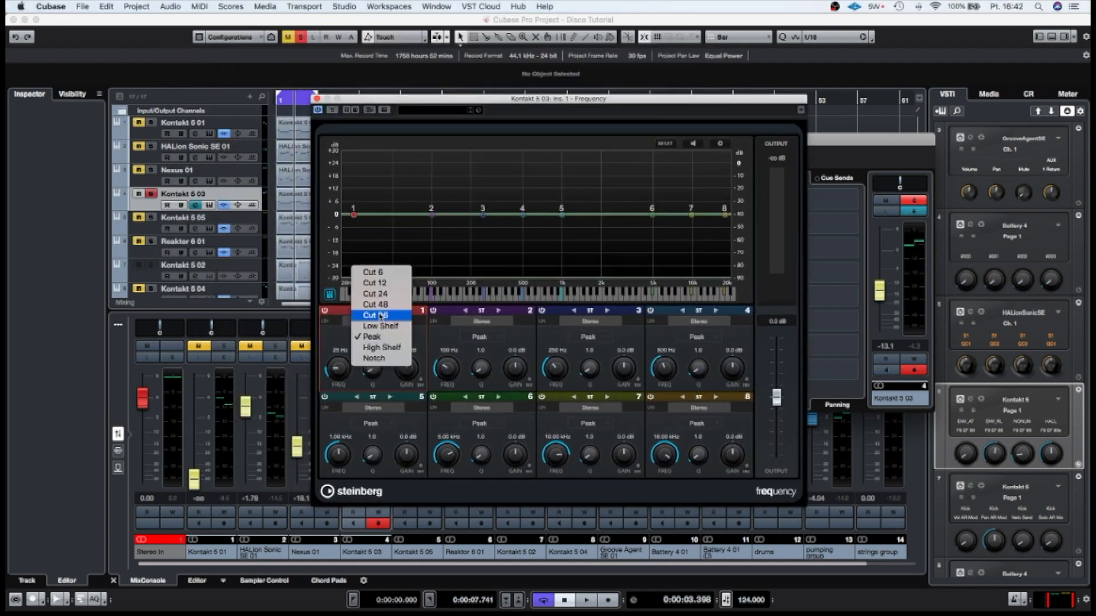
{"action": "left_click", "coordinate": [375, 304]}
{"action": "mouse_move", "coordinate": [338, 365]}
{"action": "left_mouse_down"}
{"action": "mouse_move", "coordinate": [340, 343]}
{"action": "mouse_move", "coordinate": [339, 373]}
{"action": "left_mouse_up"}
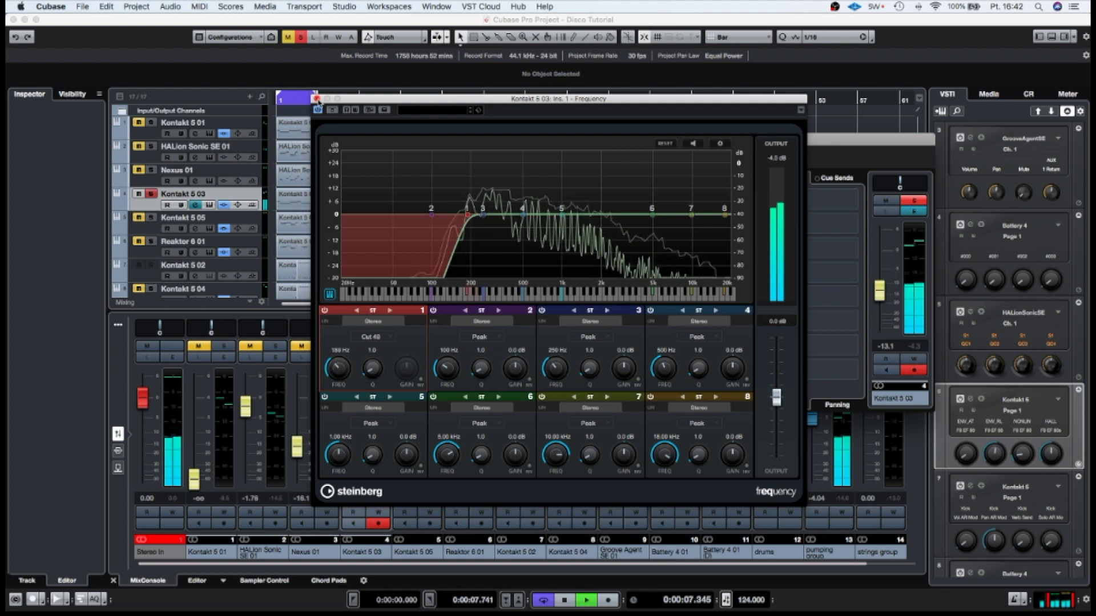
{"action": "left_click", "coordinate": [317, 99]}
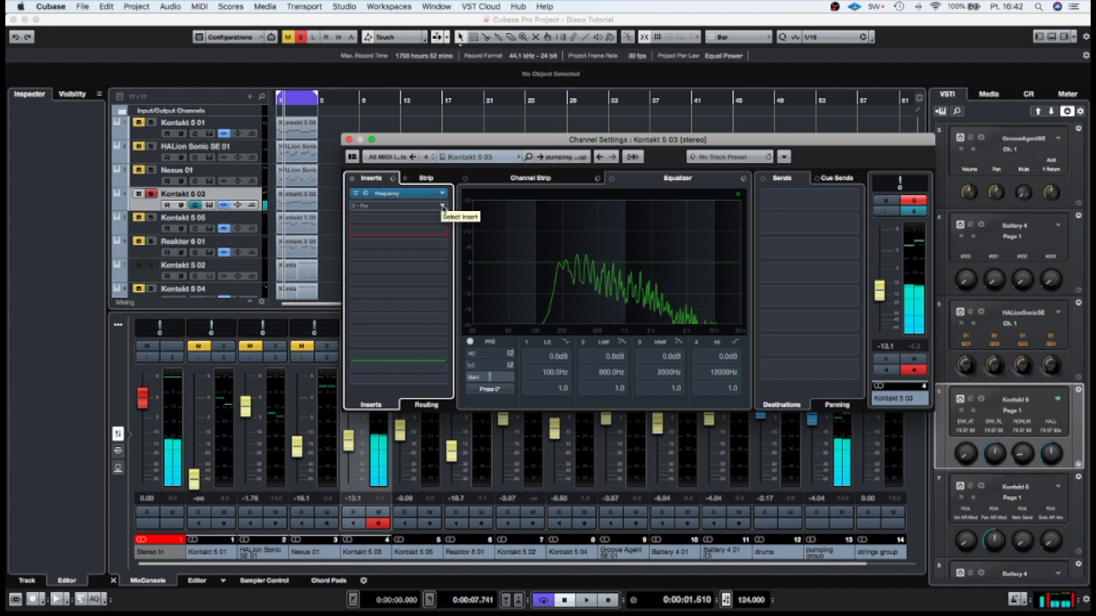
Add a Flanger in Kontakt 5 03's second insert slot and lower its mix to about 26 during playback.
{"action": "left_click", "coordinate": [442, 207]}
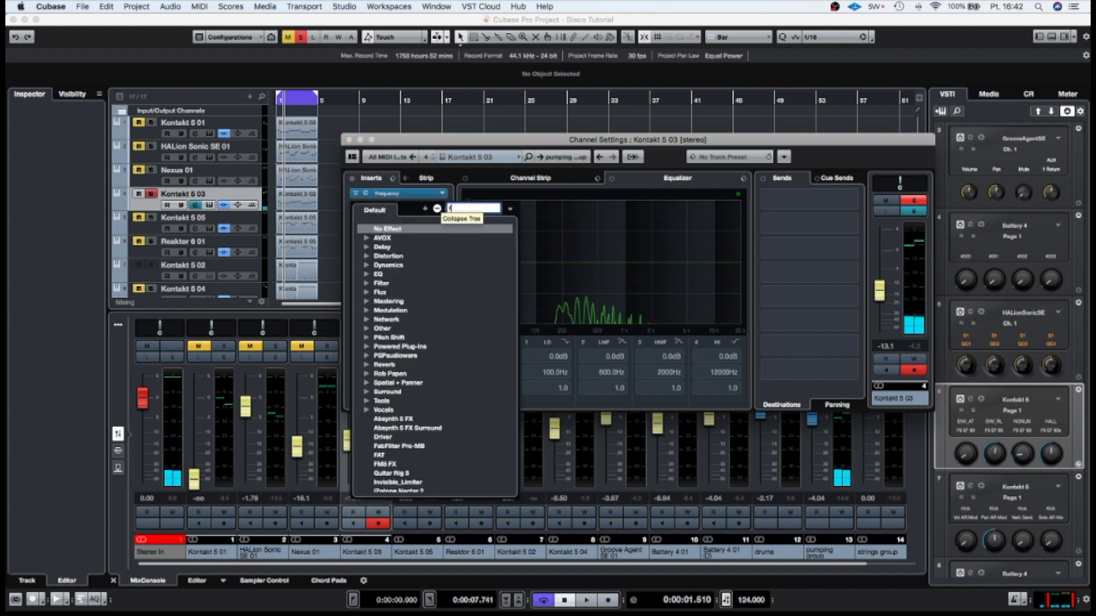
{"action": "type", "text": "fl"}
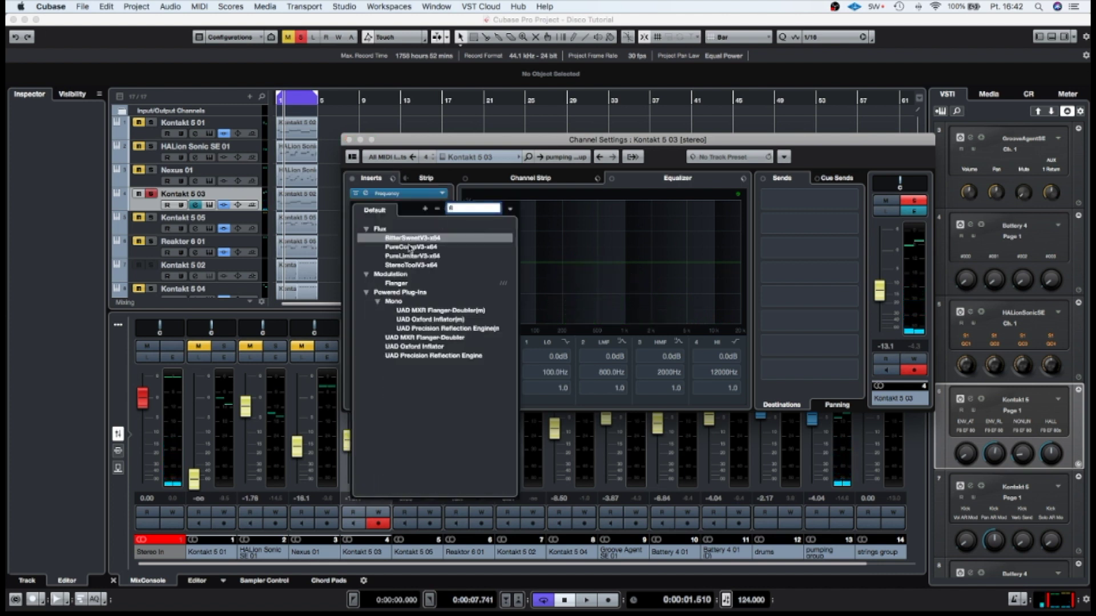
{"action": "left_click", "coordinate": [405, 285]}
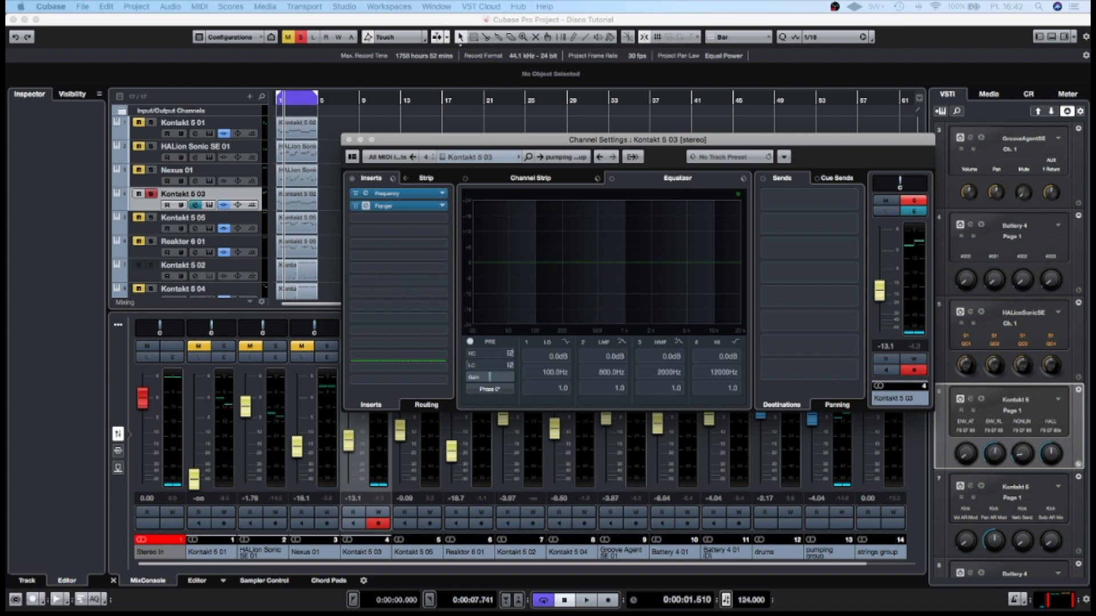
{"action": "left_click_drag", "start_coordinate": [298, 138], "coordinate": [578, 173]}
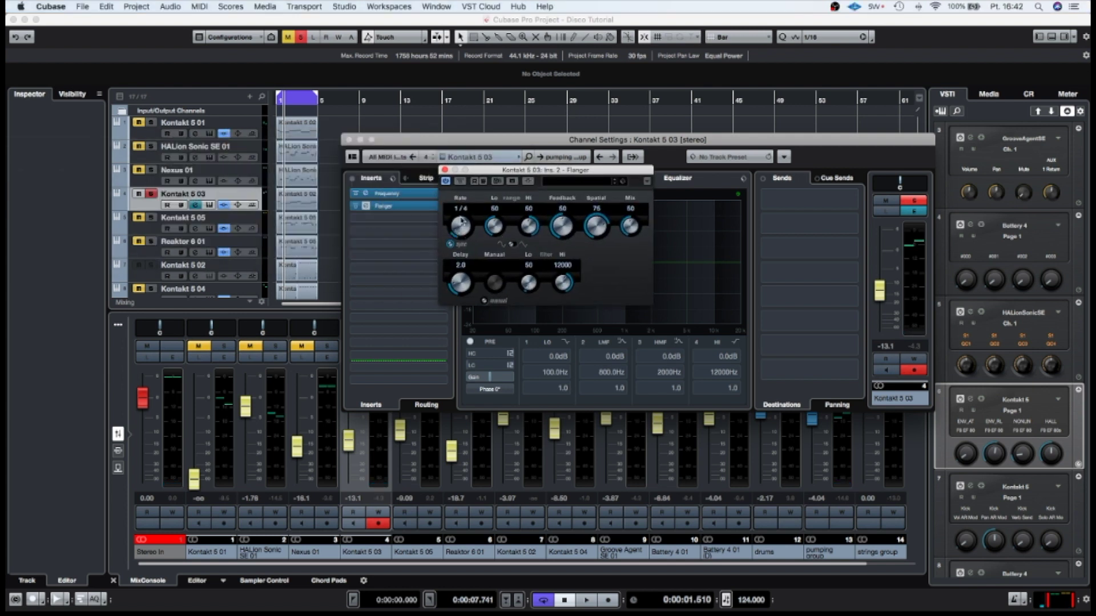
{"action": "left_click_drag", "start_coordinate": [632, 231], "coordinate": [632, 234]}
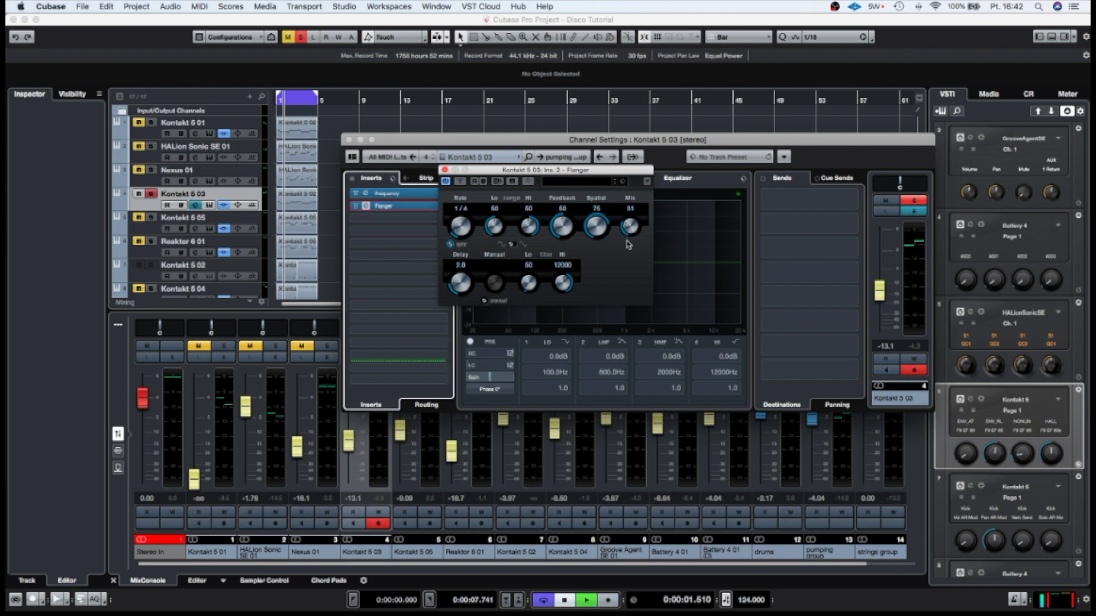
{"action": "key", "text": "space"}
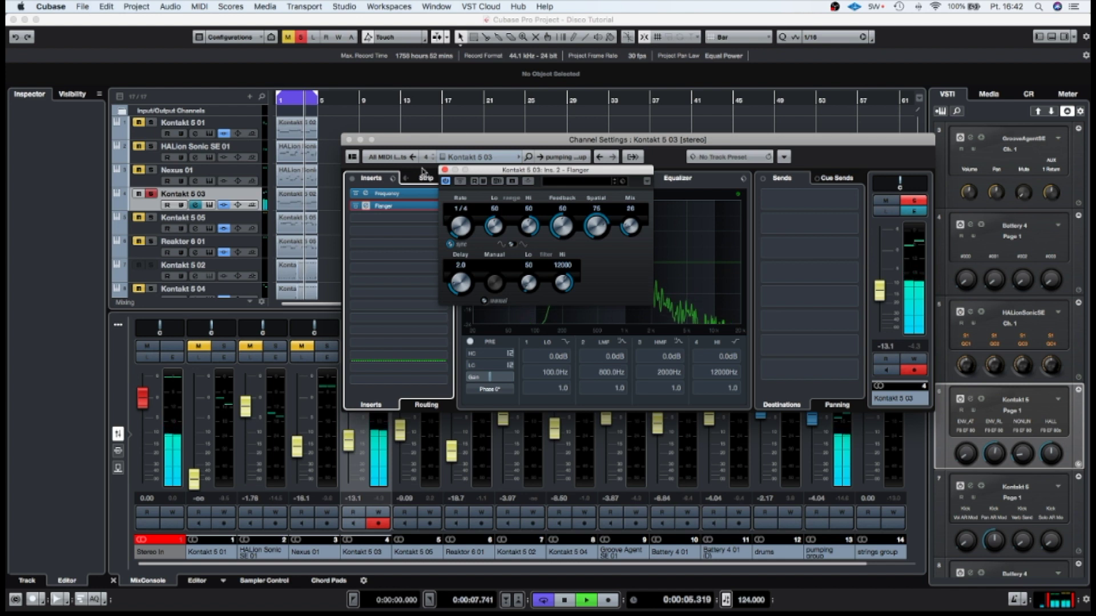
{"action": "left_click", "coordinate": [444, 169]}
{"action": "left_click", "coordinate": [349, 140]}
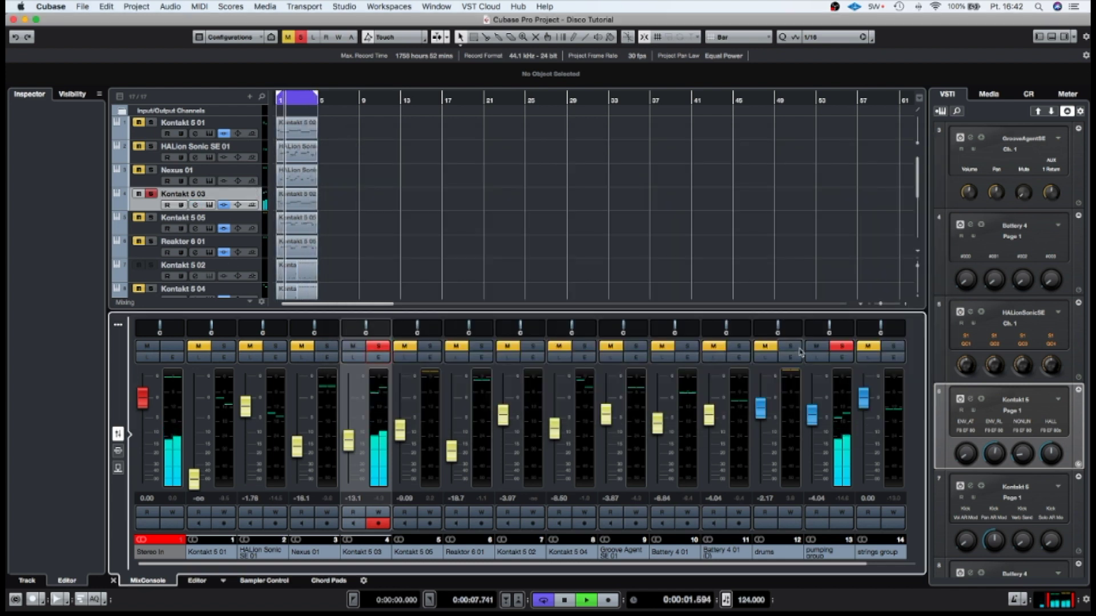
Bring back the full mix with the strings group unmuted and raise the Kontakt 5 01 fader to about -5.35.
{"action": "left_click", "coordinate": [840, 348]}
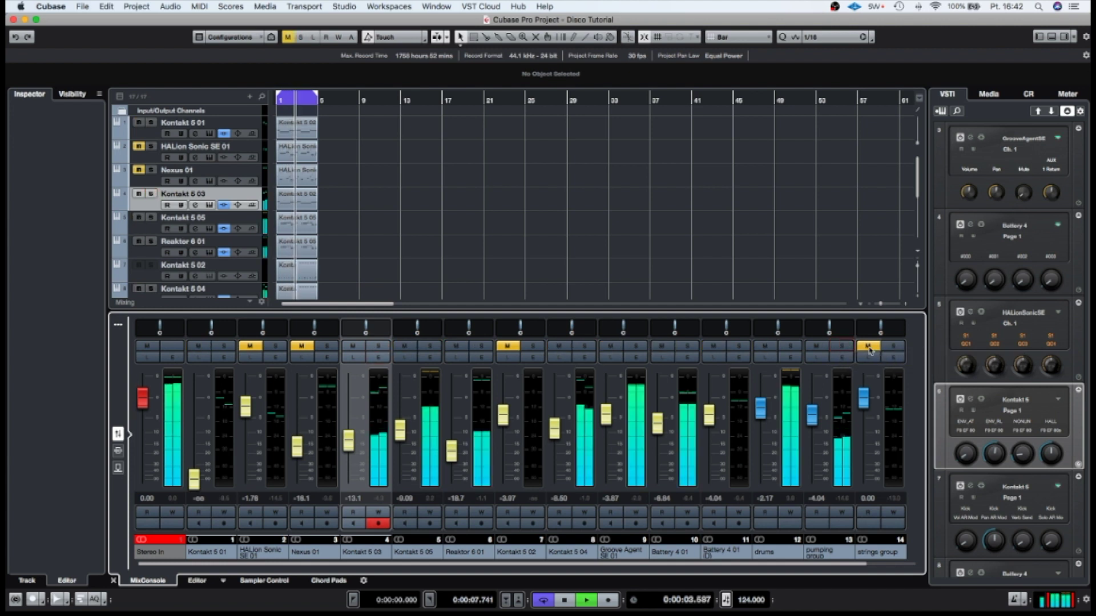
{"action": "left_click", "coordinate": [868, 348]}
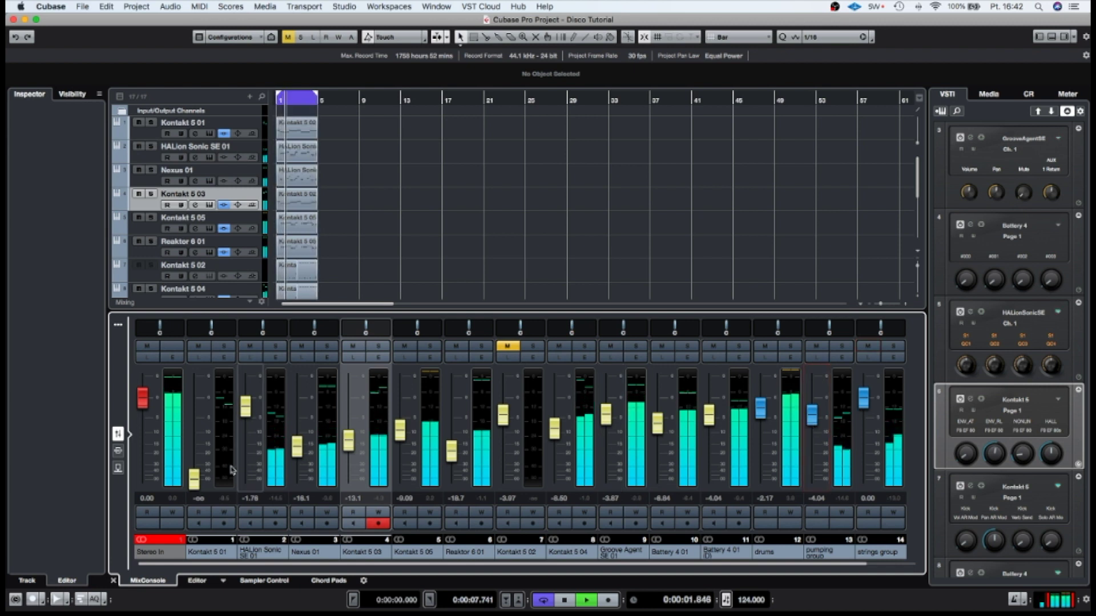
{"action": "left_click_drag", "start_coordinate": [194, 480], "coordinate": [192, 422]}
Solo Kontakt 5 01 and route its output to the pumping group.
{"action": "left_click", "coordinate": [224, 346]}
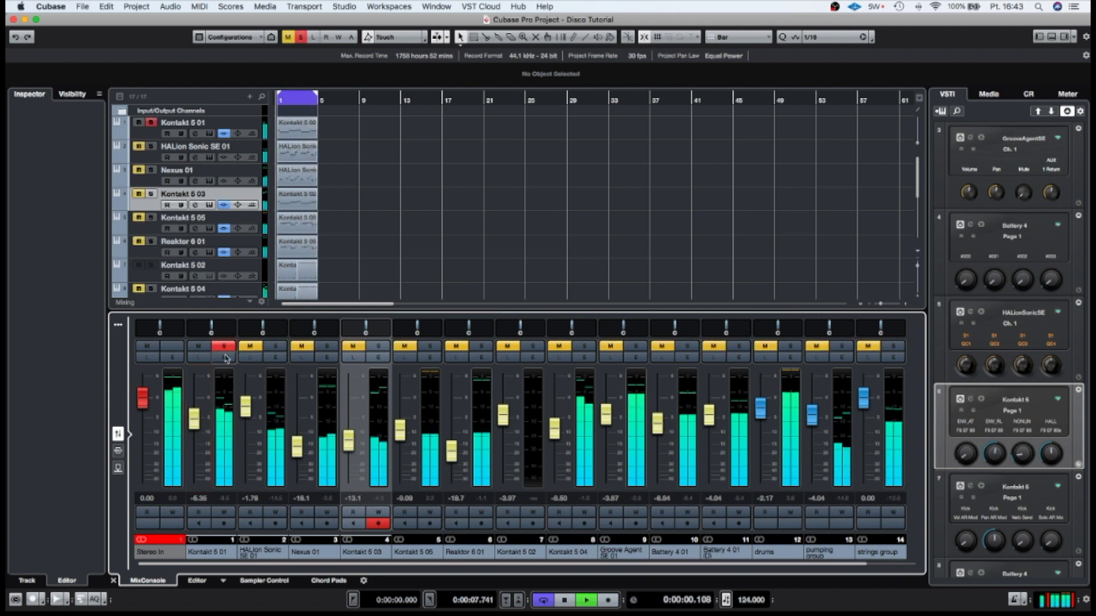
{"action": "left_click", "coordinate": [224, 358]}
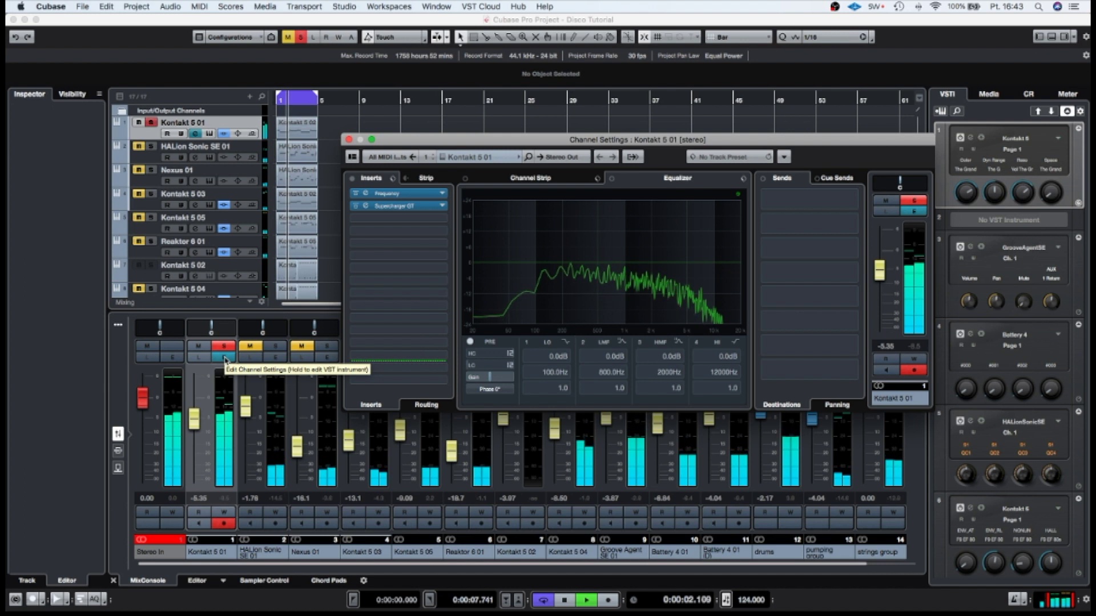
{"action": "key", "text": "space"}
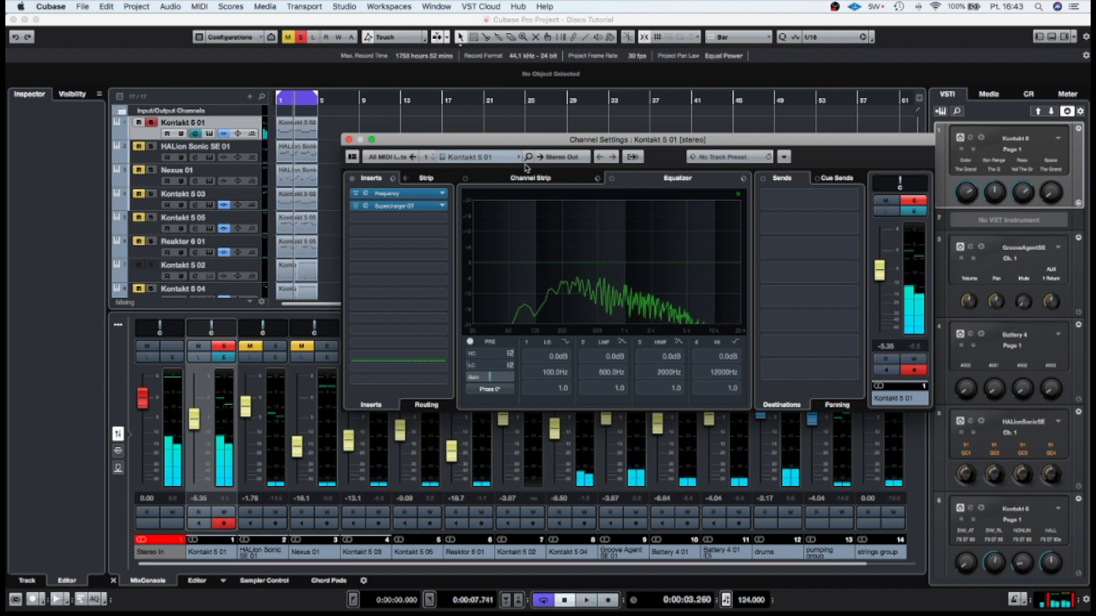
{"action": "left_click", "coordinate": [562, 157]}
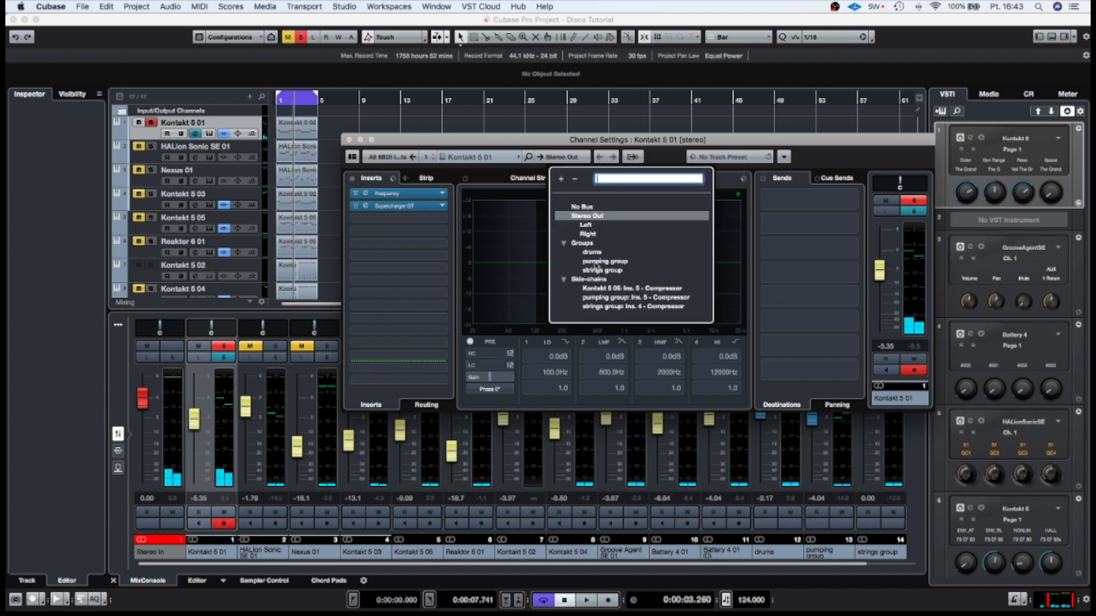
{"action": "left_click", "coordinate": [595, 262]}
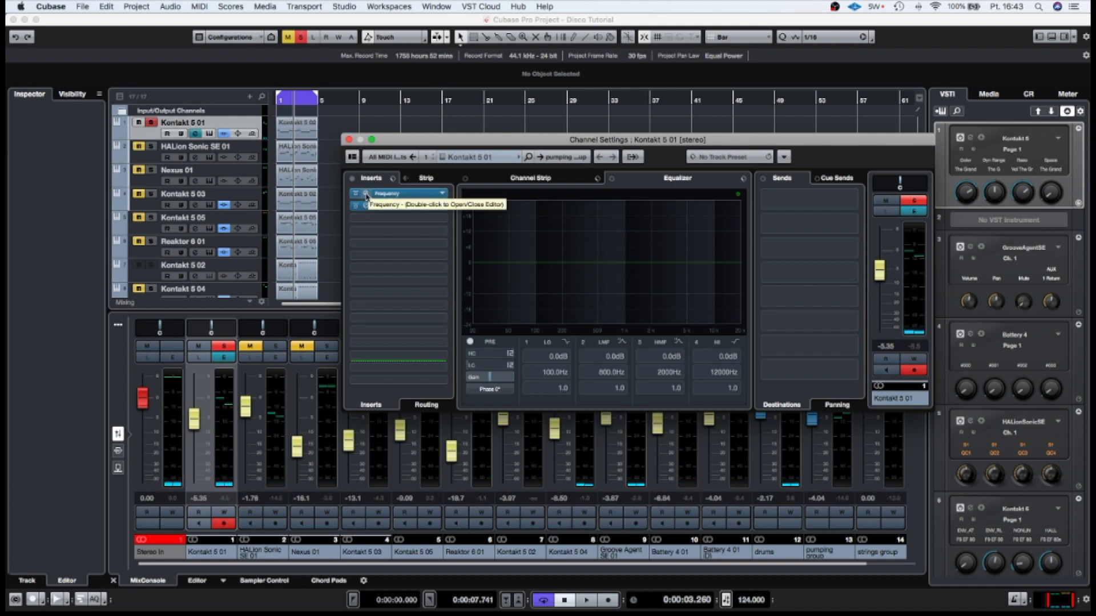
Set the low cut in Kontakt 5 01's Frequency EQ to 212 Hz and unsolo the channel during playback.
{"action": "left_click", "coordinate": [366, 194]}
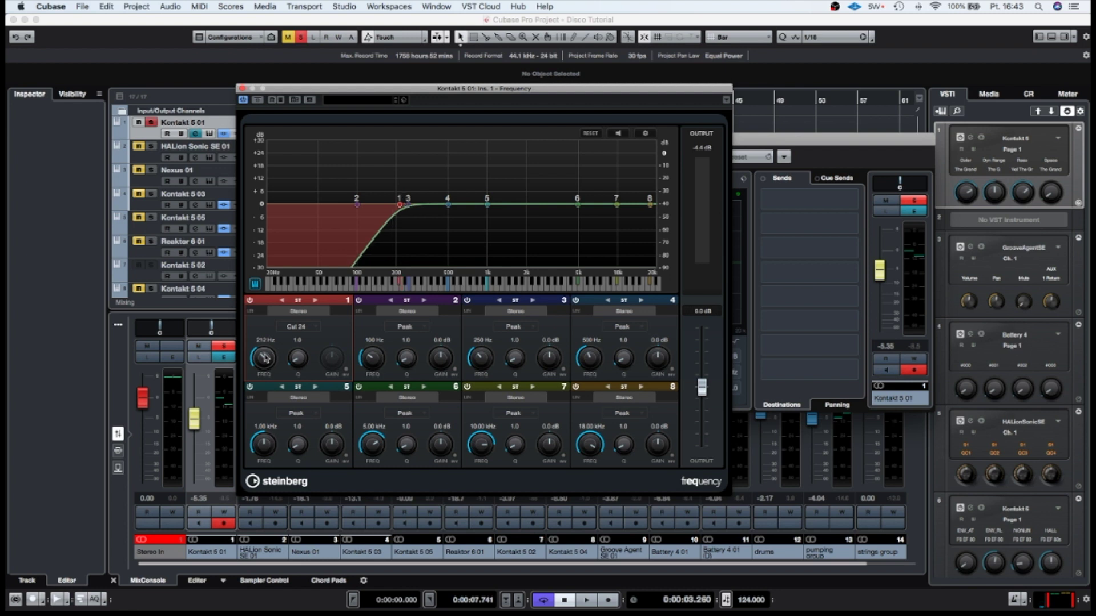
{"action": "key", "text": "space"}
{"action": "left_click", "coordinate": [228, 350]}
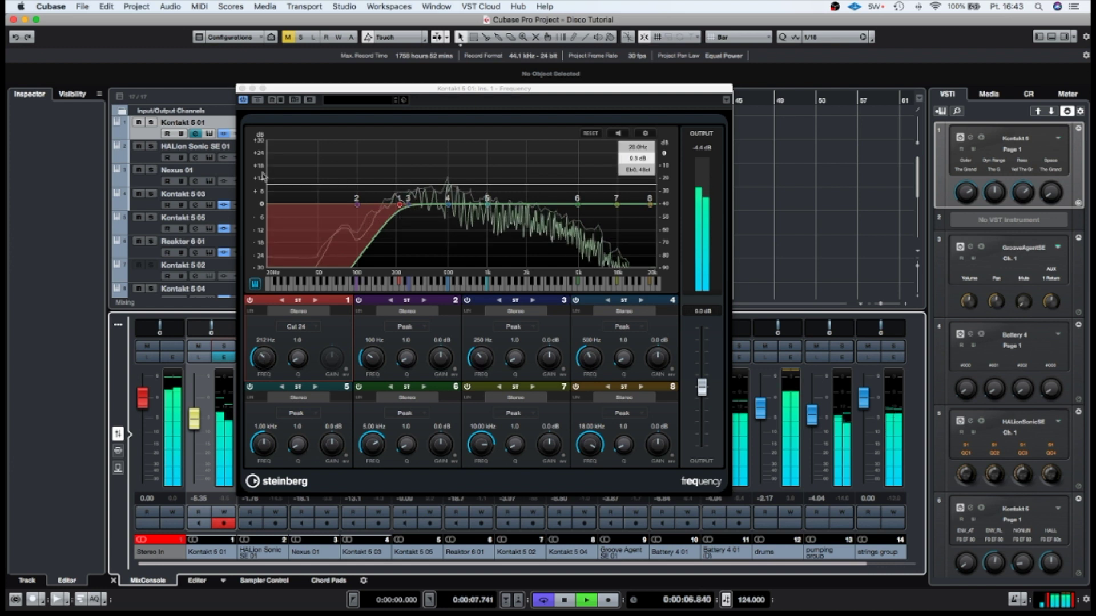
{"action": "left_click", "coordinate": [243, 88]}
Lower the Groove Agent SE 01 fader to about -5.55 and raise Kontakt 5 04 to about -6.32 while listening.
{"action": "left_click_drag", "start_coordinate": [606, 416], "coordinate": [608, 422]}
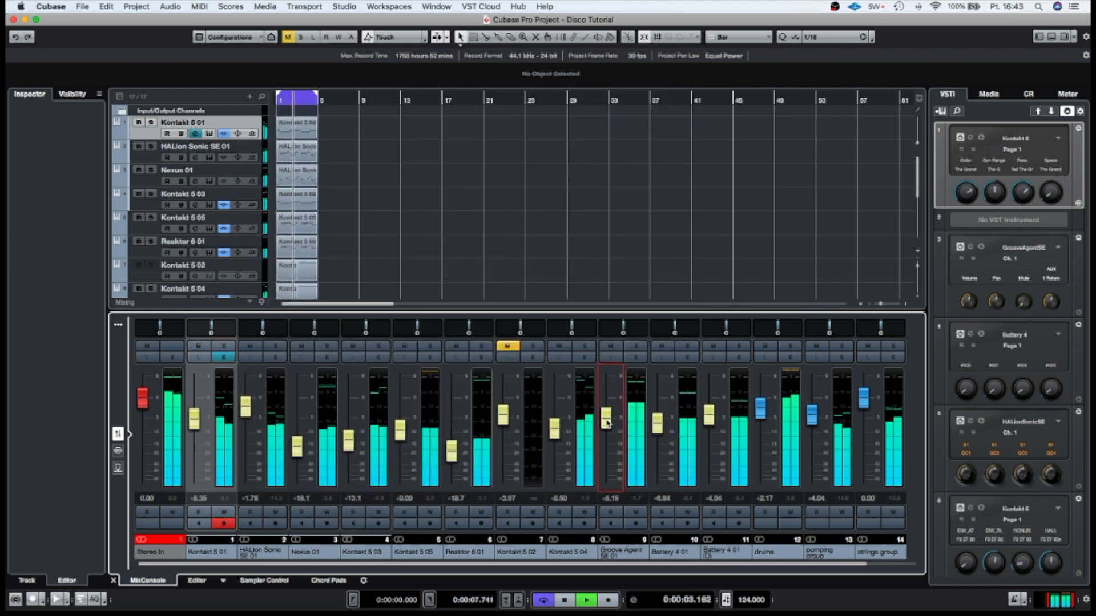
{"action": "left_click_drag", "start_coordinate": [554, 426], "coordinate": [558, 430]}
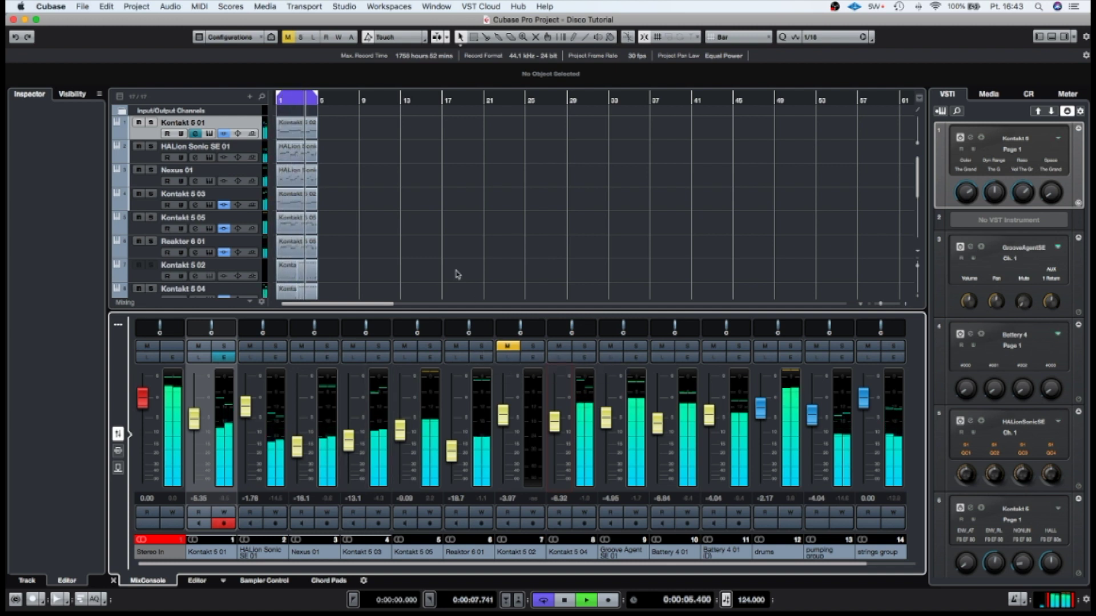
{"action": "key", "text": "space"}
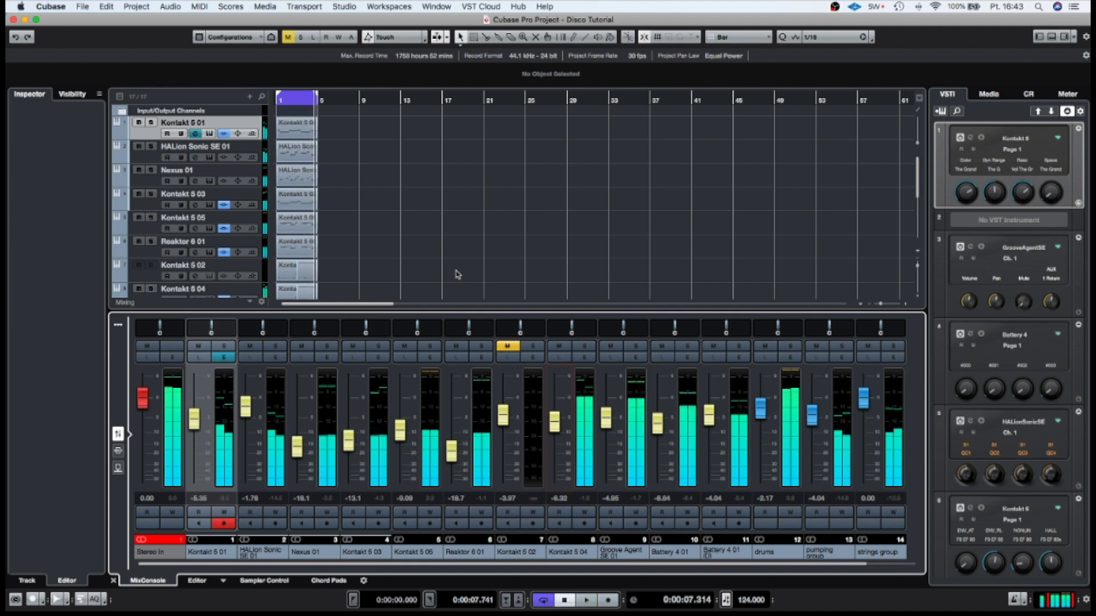
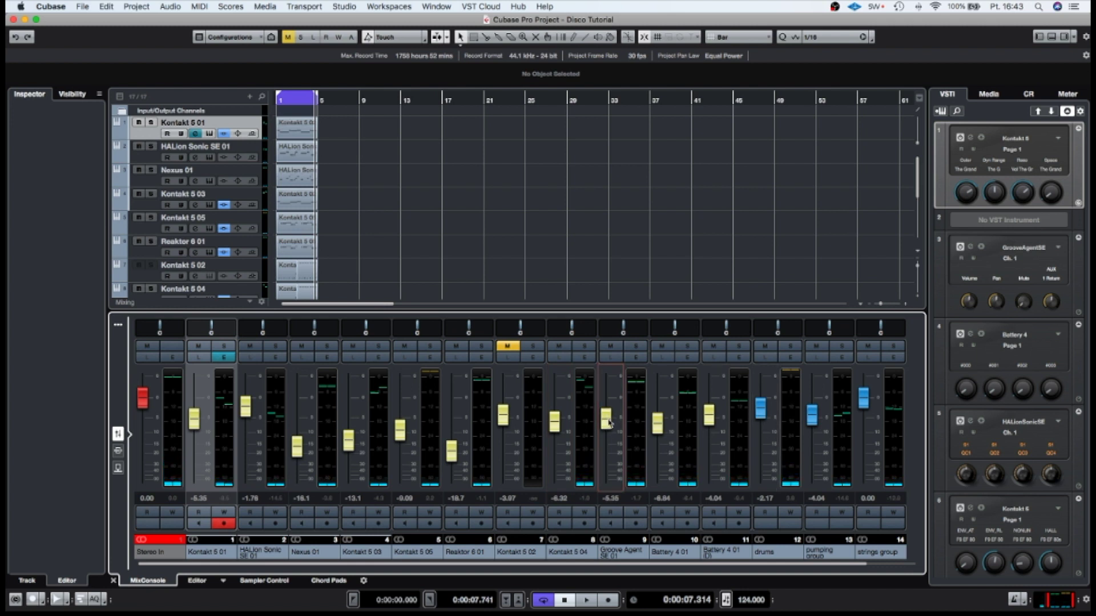
Hide the MixConsole, enlarge the four-bar loop in the project view, and open the MediaBay.
{"action": "left_click", "coordinate": [1051, 38]}
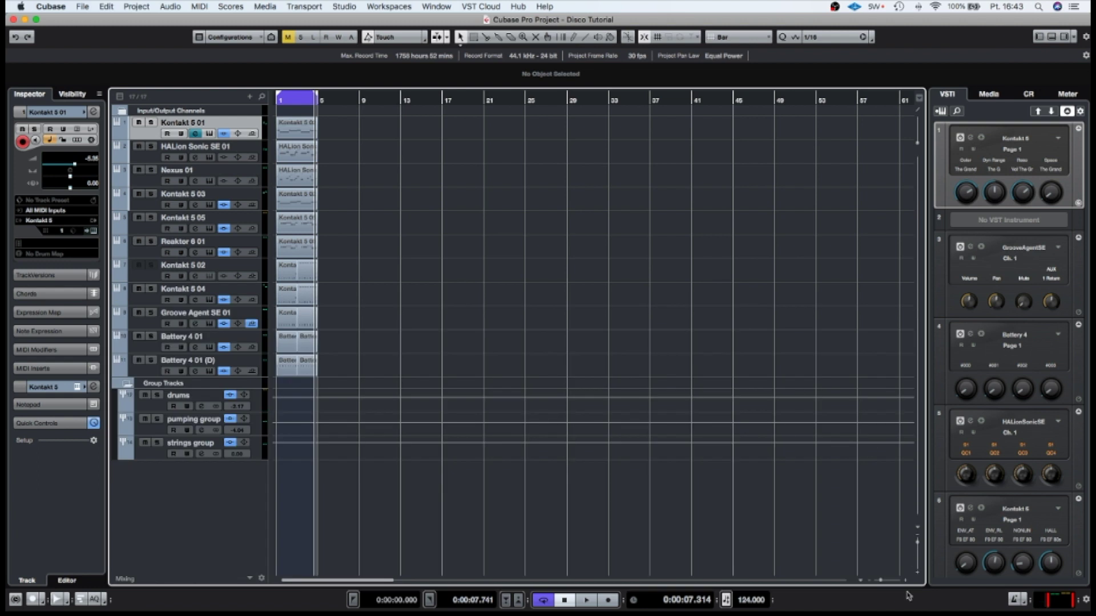
{"action": "left_click_drag", "start_coordinate": [883, 584], "coordinate": [885, 583]}
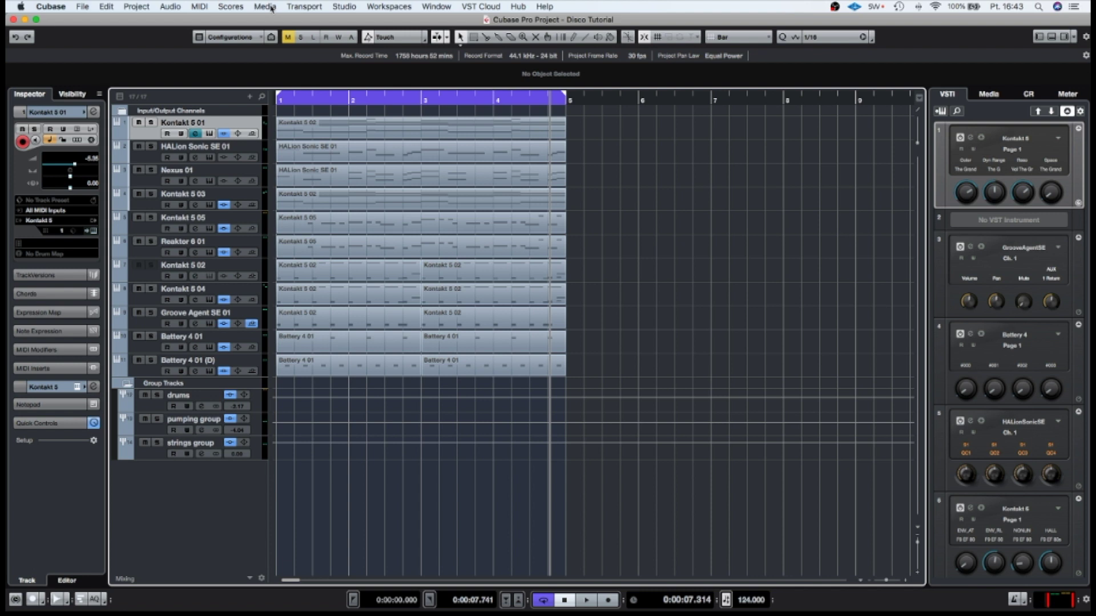
{"action": "left_click", "coordinate": [271, 7]}
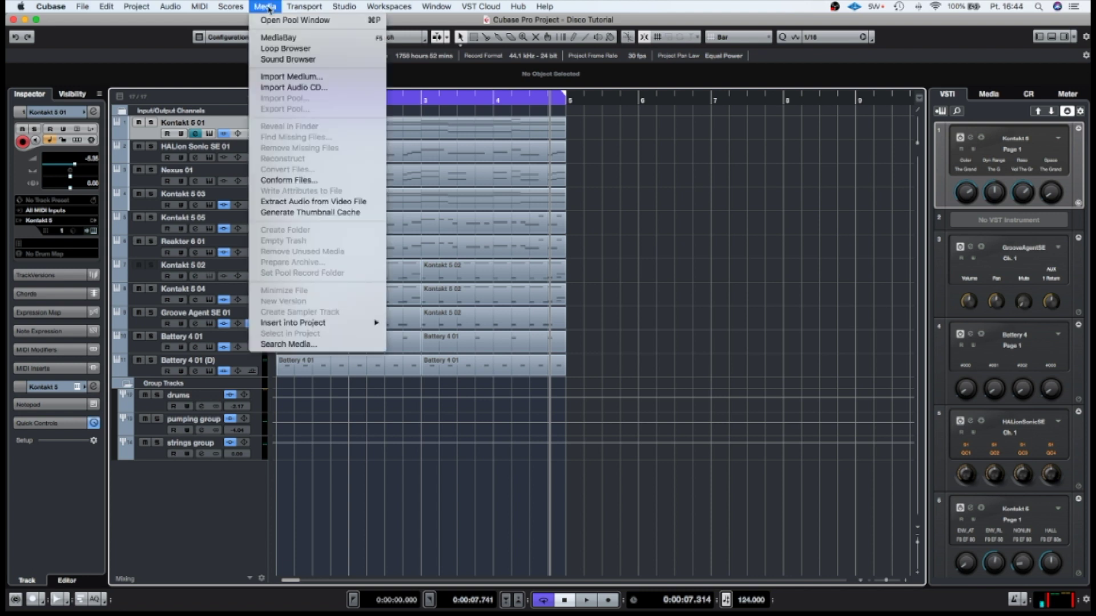
{"action": "left_click", "coordinate": [272, 38]}
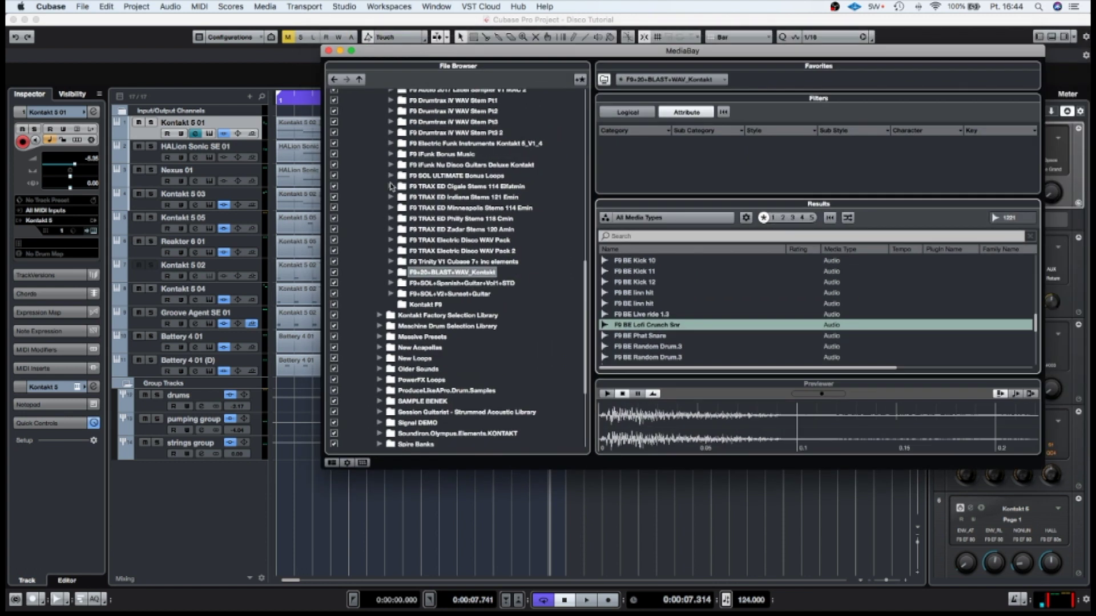
Browse the F9 TRAX ED Cigale and Indiana stems folders for suitable samples.
{"action": "left_click", "coordinate": [391, 186]}
{"action": "left_click", "coordinate": [430, 219]}
{"action": "left_click", "coordinate": [391, 187]}
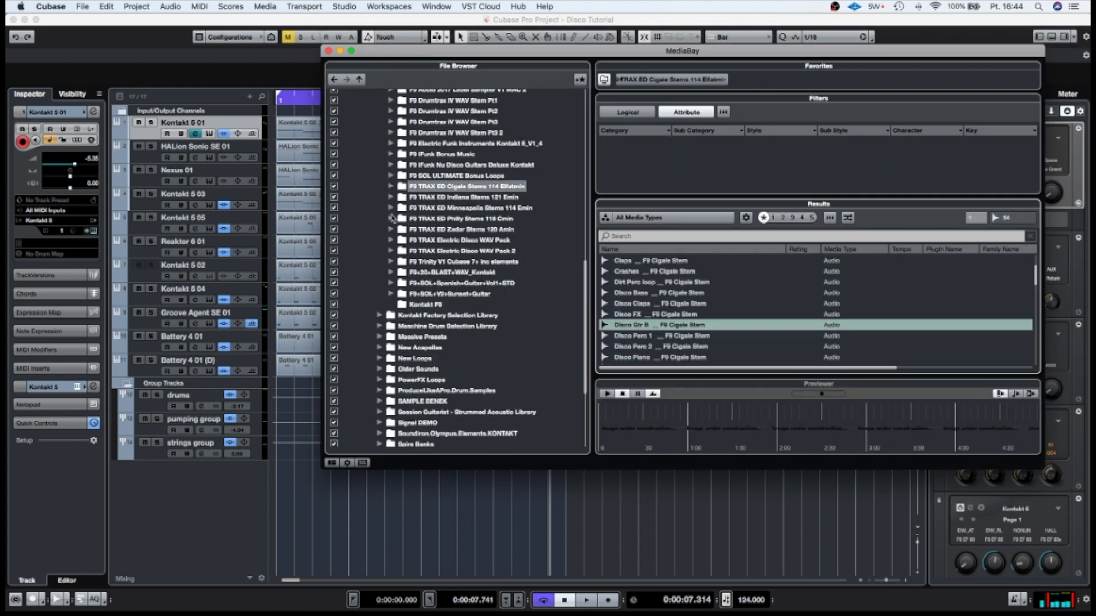
{"action": "left_click", "coordinate": [391, 198]}
{"action": "left_click", "coordinate": [428, 209]}
{"action": "left_click", "coordinate": [391, 198]}
Audition F9 Indiana Main Gtr 1 from the Guitars folder of F9 TRAX Indiana Parts 121 Emin.
{"action": "left_click", "coordinate": [391, 240]}
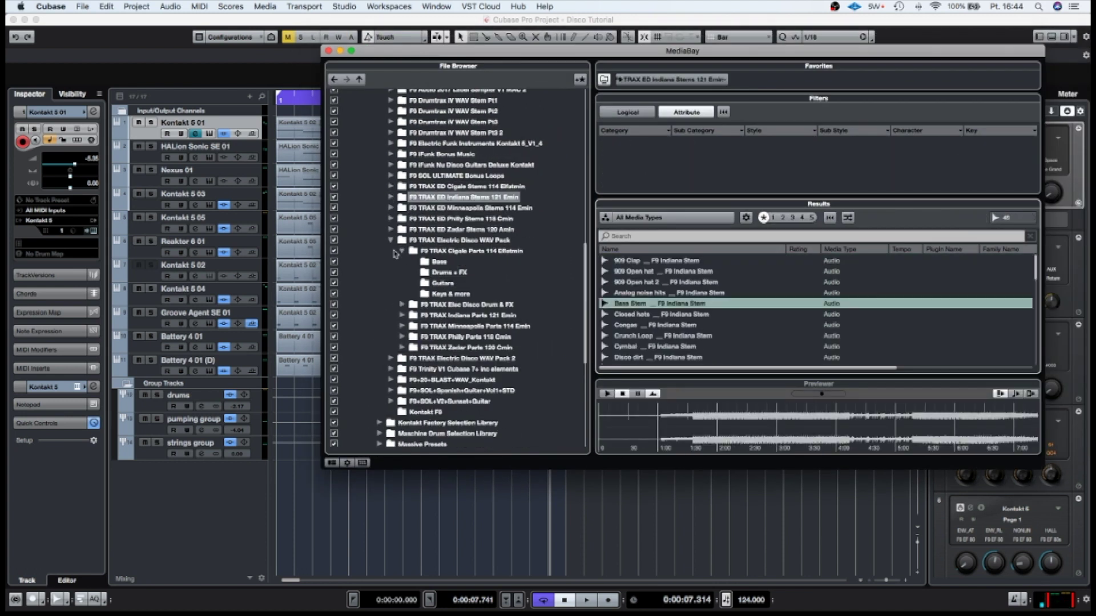
{"action": "left_click", "coordinate": [401, 272]}
{"action": "left_click", "coordinate": [442, 304]}
{"action": "left_click", "coordinate": [651, 271]}
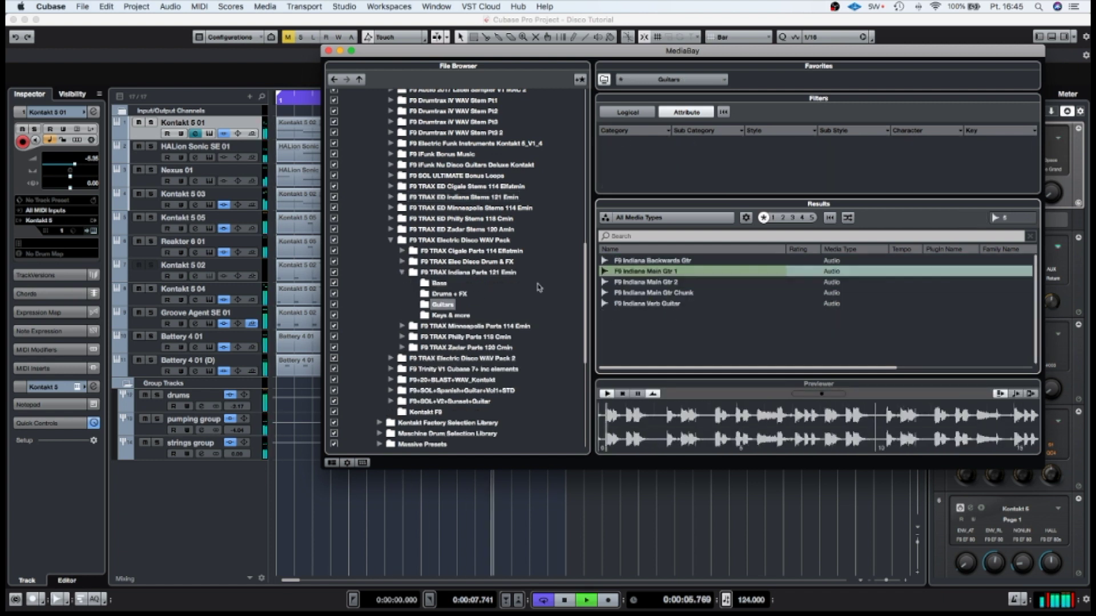
Audition the rhythm guitar loops in the F9 RB Funk 116 Emin folder of F9 iFunk Nu Disco Guitars Deluxe, up to Rhythm 07.
{"action": "scroll", "coordinate": [402, 266], "scroll_direction": "up", "scroll_amount": 5}
{"action": "left_click", "coordinate": [391, 256]}
{"action": "left_click", "coordinate": [401, 299]}
{"action": "left_click", "coordinate": [413, 320]}
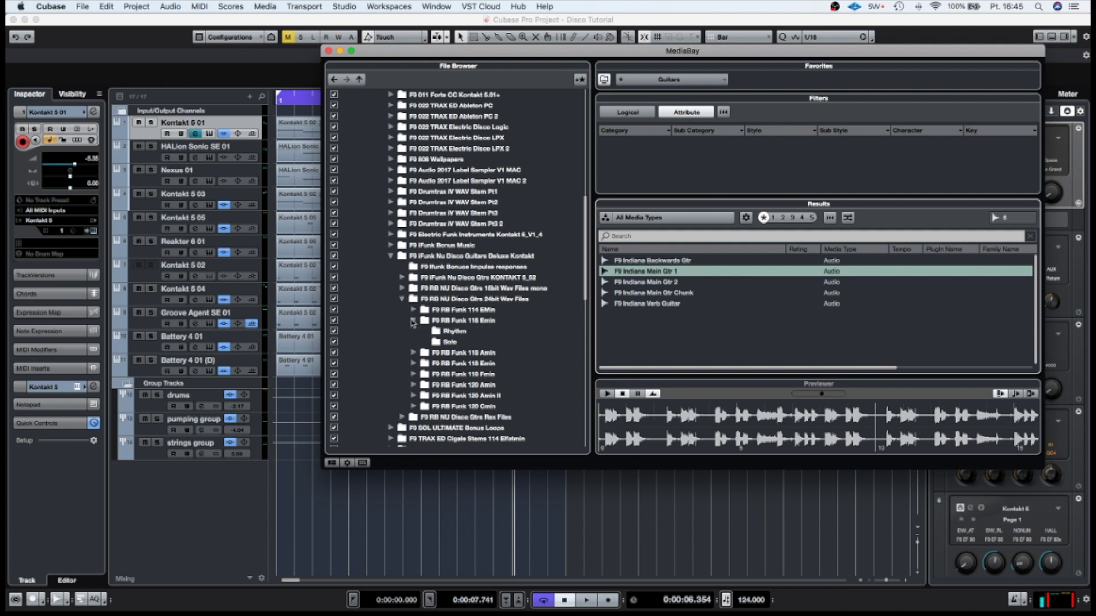
{"action": "left_click", "coordinate": [455, 332]}
{"action": "left_click", "coordinate": [662, 314]}
{"action": "key", "text": "Down"}
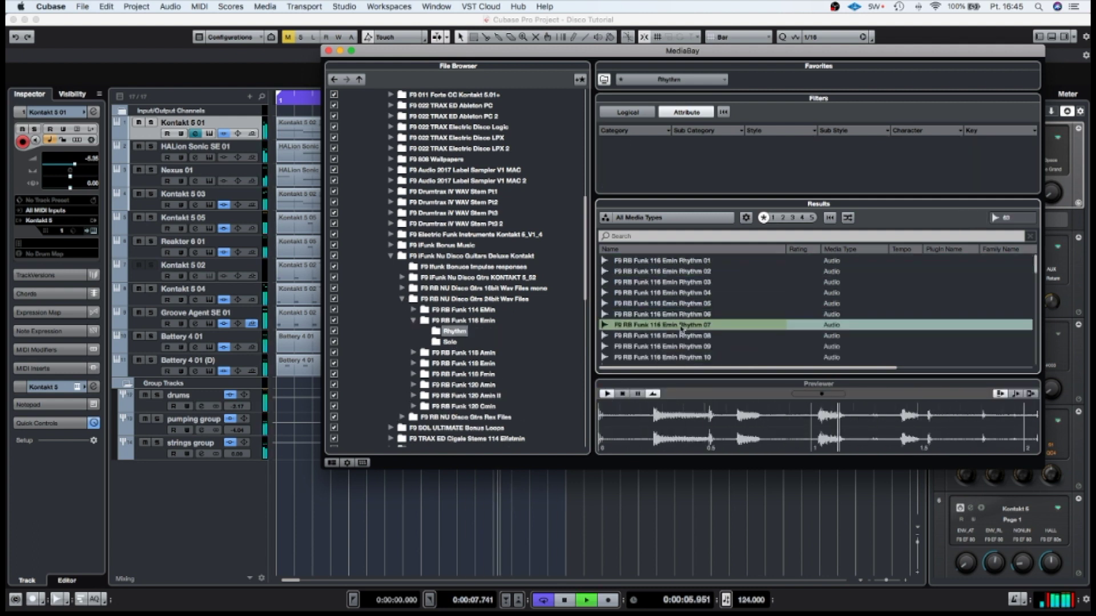
{"action": "key", "text": "Up"}
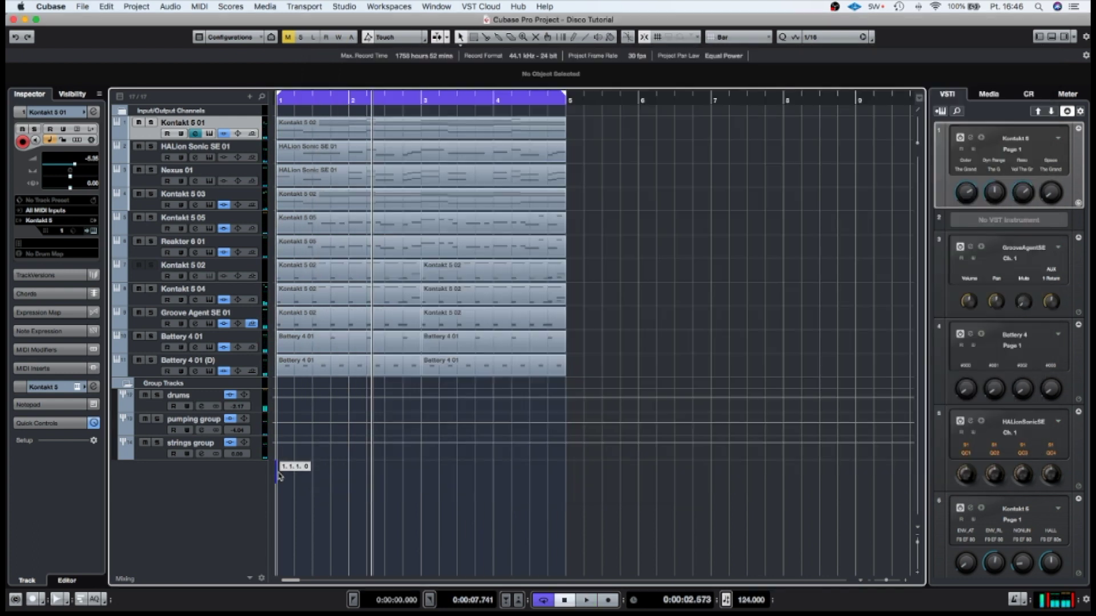
Place F9 RB Funk 116 Emin Rhythm 06 at bar 1 with Rhythm 07 after it, and time-stretch both to one bar each.
{"action": "left_click_drag", "start_coordinate": [280, 477], "coordinate": [279, 477]}
{"action": "left_click", "coordinate": [265, 7]}
{"action": "left_click", "coordinate": [280, 30]}
{"action": "left_click_drag", "start_coordinate": [674, 326], "coordinate": [421, 481]}
{"action": "left_click", "coordinate": [461, 37]}
{"action": "left_click", "coordinate": [496, 72]}
{"action": "left_click_drag", "start_coordinate": [526, 476], "coordinate": [308, 471]}
Solo Kontakt 5 03 and the guitar track for listening, and duplicate the two guitar events to fill bars 3 and 4.
{"action": "left_click", "coordinate": [151, 194]}
{"action": "left_click", "coordinate": [151, 467]}
{"action": "key", "text": "space"}
{"action": "left_click", "coordinate": [281, 103]}
{"action": "left_click", "coordinate": [460, 37]}
{"action": "left_click", "coordinate": [486, 53]}
{"action": "key", "text": "super+d"}
{"action": "key", "text": "space"}
{"action": "left_click", "coordinate": [400, 481]}
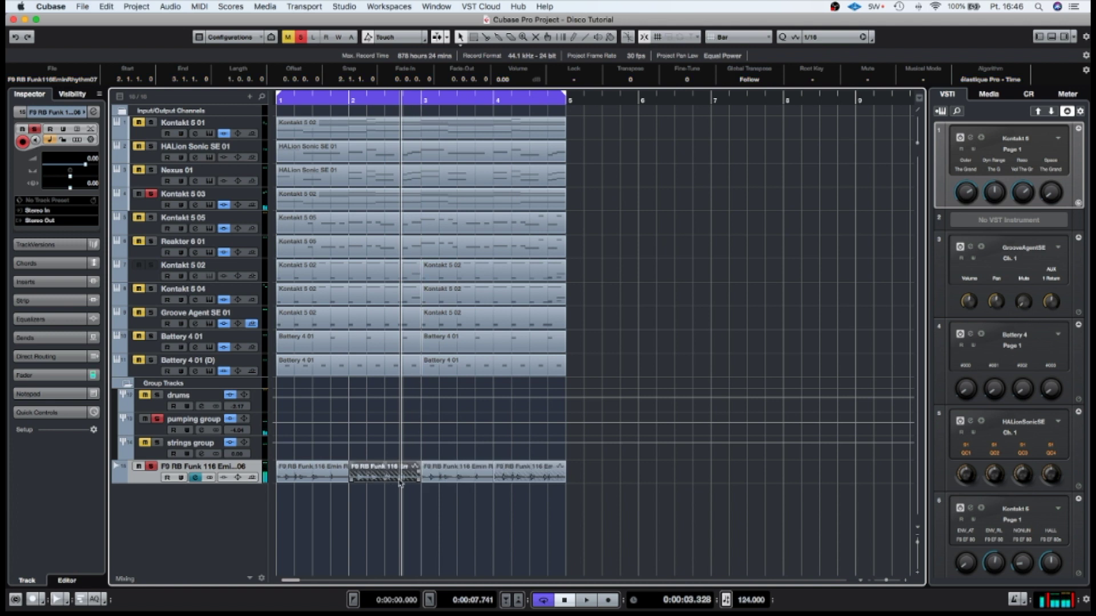
Shorten the Rhythm 07 guitar event in bar 4 to end at 4.4.1, unsolo the guitar track and play the loop.
{"action": "left_click_drag", "start_coordinate": [416, 479], "coordinate": [565, 482]}
{"action": "key", "text": "space"}
{"action": "key", "text": "space"}
{"action": "left_click", "coordinate": [151, 466]}
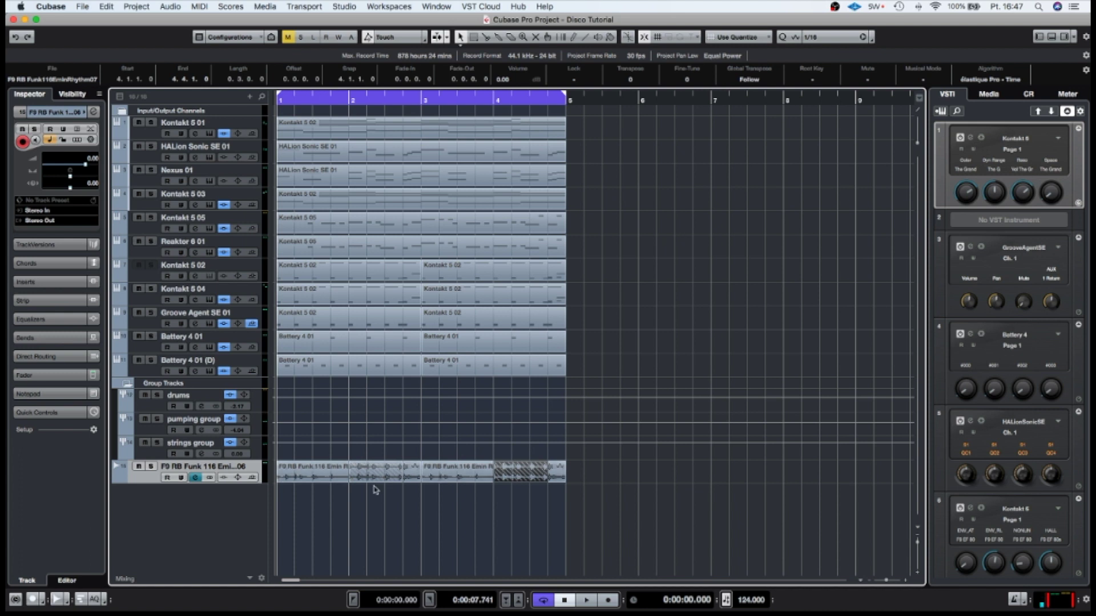
{"action": "key", "text": "space"}
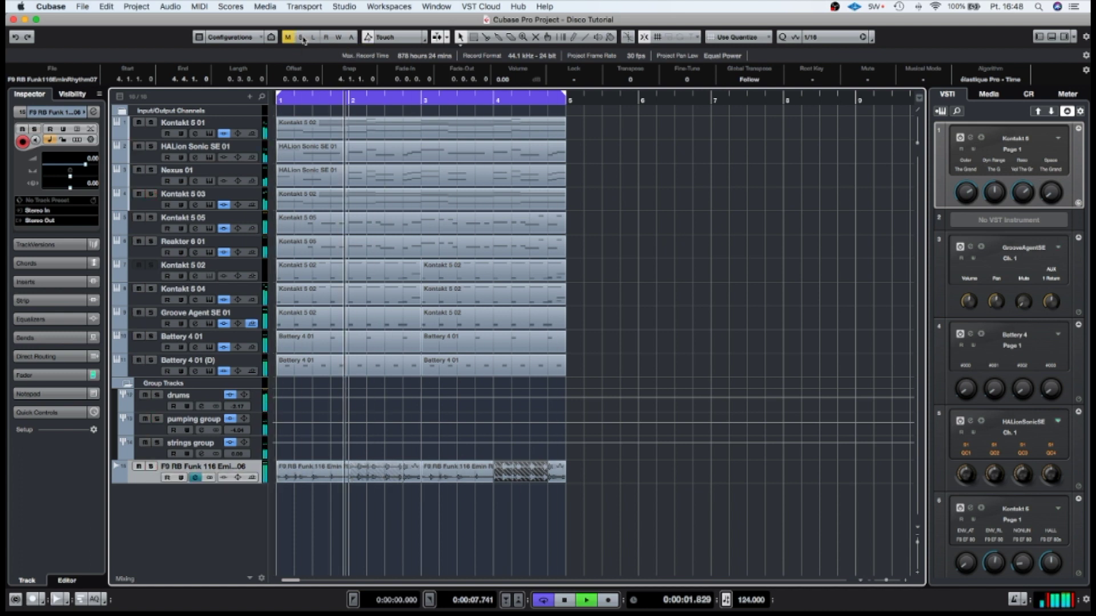
{"action": "key", "text": "space"}
Copy the one-beat guitar slice at 2.4.1 to 4.4.1 and listen to it in the loop.
{"action": "left_click", "coordinate": [412, 474]}
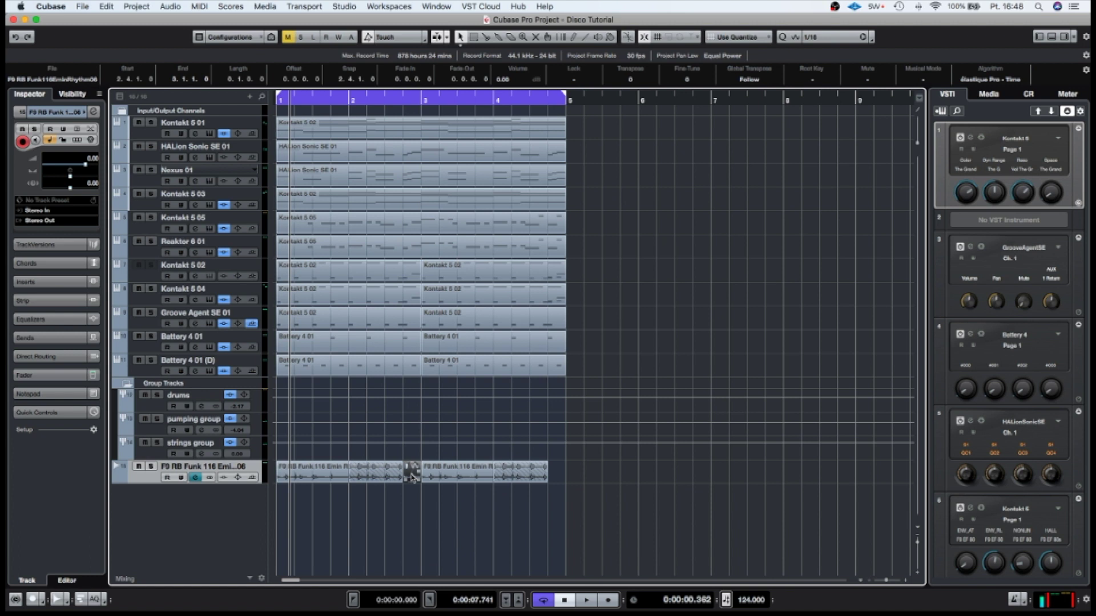
{"action": "key", "text": "space"}
{"action": "left_click_drag", "start_coordinate": [412, 477], "coordinate": [548, 481]}
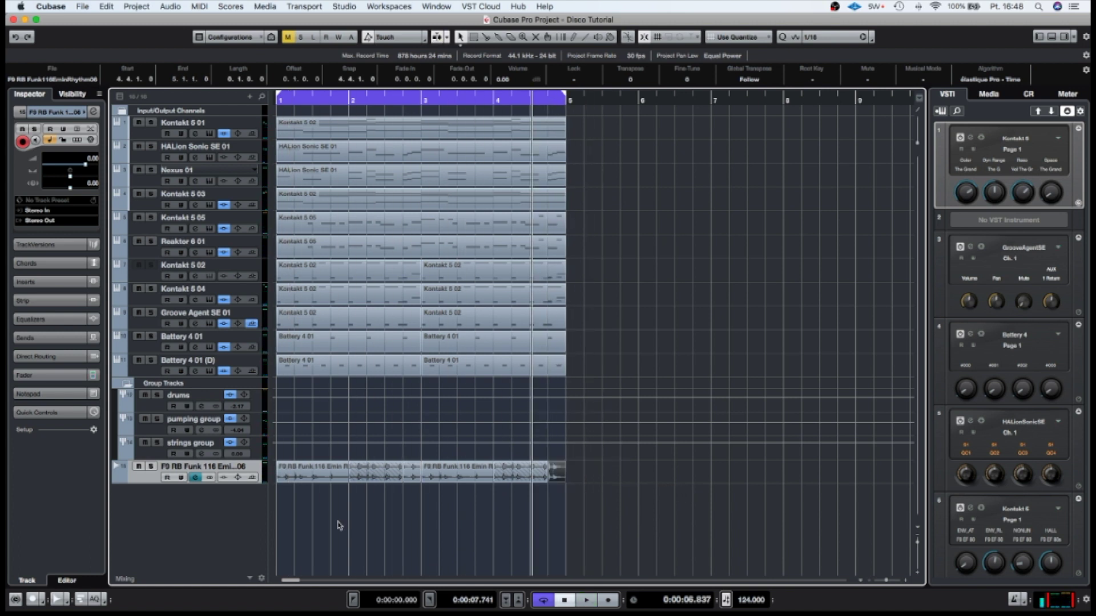
{"action": "key", "text": "space"}
{"action": "key", "text": "space"}
Split the guitar slice in the last beat of bar 4 at 4.4.2, 4.4.3 and 4.4.4.
{"action": "left_click_drag", "start_coordinate": [525, 101], "coordinate": [502, 110]}
{"action": "left_click", "coordinate": [617, 471], "text": "alt"}
{"action": "left_click", "coordinate": [633, 473], "text": "alt"}
{"action": "left_click", "coordinate": [648, 472], "text": "alt"}
{"action": "left_click", "coordinate": [542, 102]}
Extend the guitar slice starting at 4.4.2 to end at 4.4.4 and play back the loop.
{"action": "key", "text": "space"}
{"action": "key", "text": "space"}
{"action": "left_click_drag", "start_coordinate": [632, 480], "coordinate": [647, 480]}
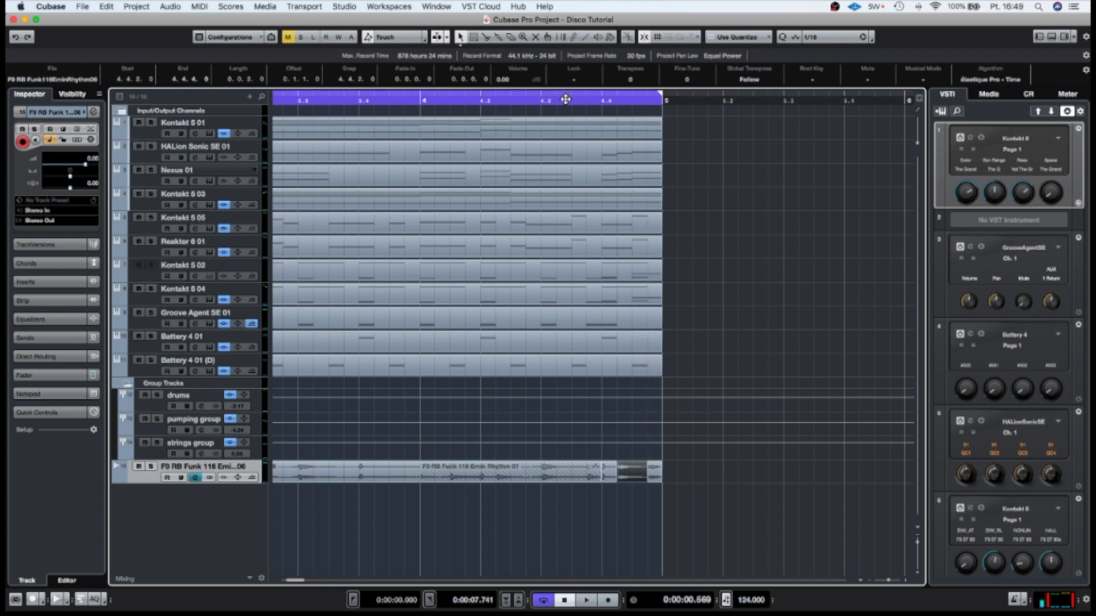
{"action": "left_click", "coordinate": [545, 101]}
{"action": "key", "text": "space"}
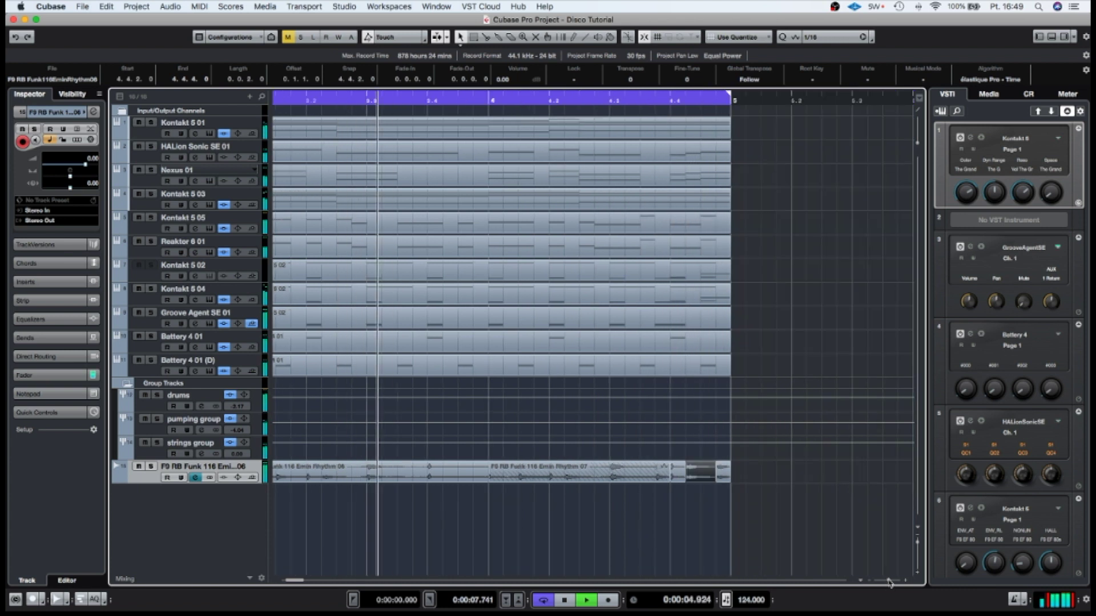
{"action": "left_click", "coordinate": [886, 581]}
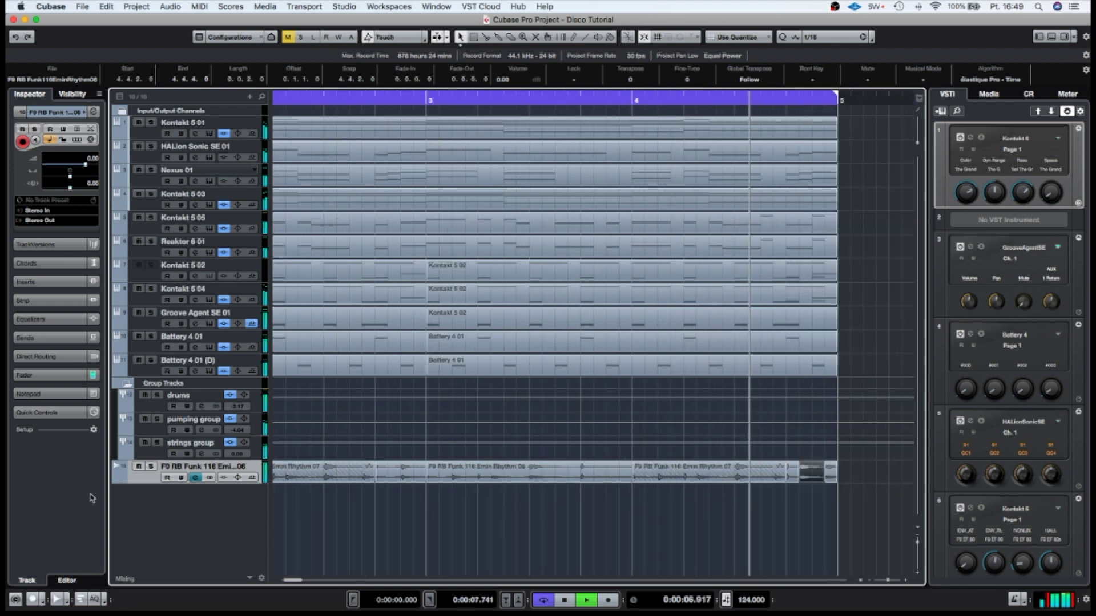
{"action": "key", "text": "space"}
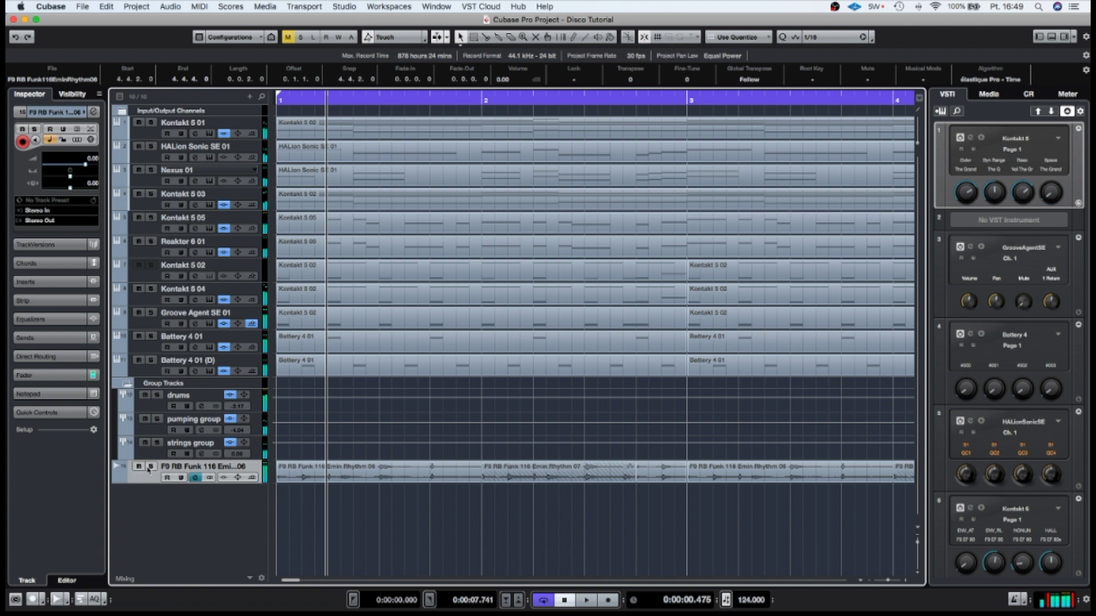
Add a stereo FX channel track named instru verb with the RC 24 effect, and adjust the faders of its Small Hall Dark preset.
{"action": "right_click", "coordinate": [169, 506]}
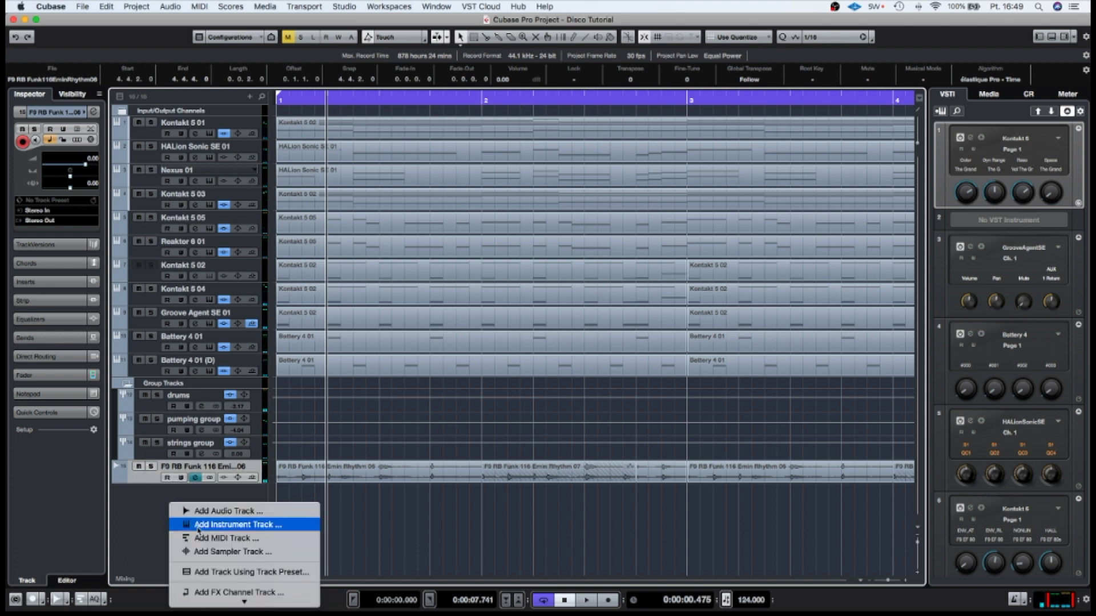
{"action": "scroll", "coordinate": [245, 570], "scroll_direction": "down", "scroll_amount": 5}
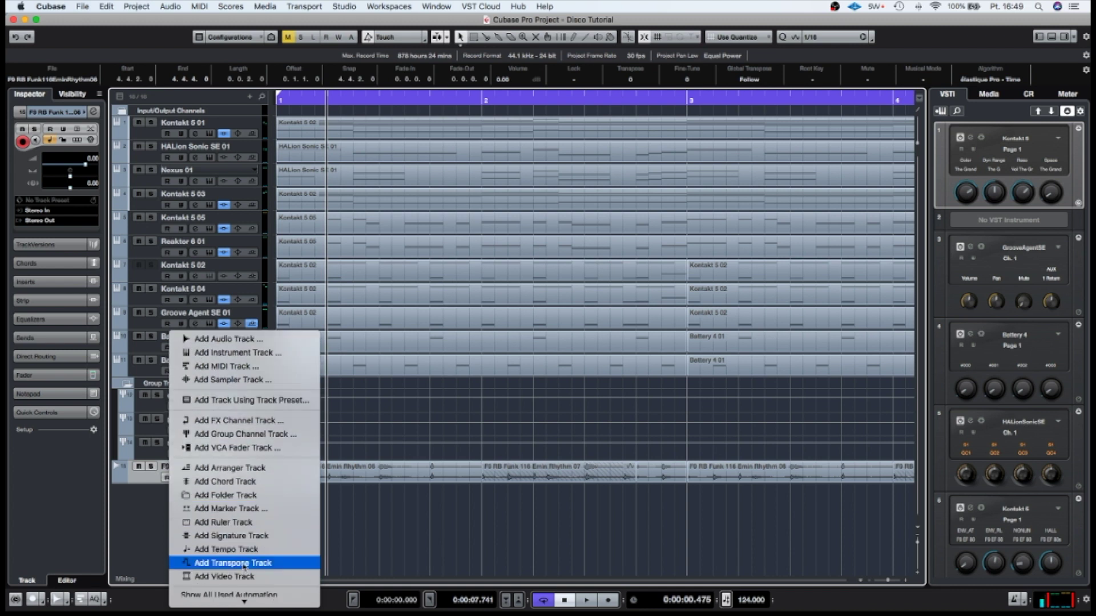
{"action": "left_click", "coordinate": [232, 421]}
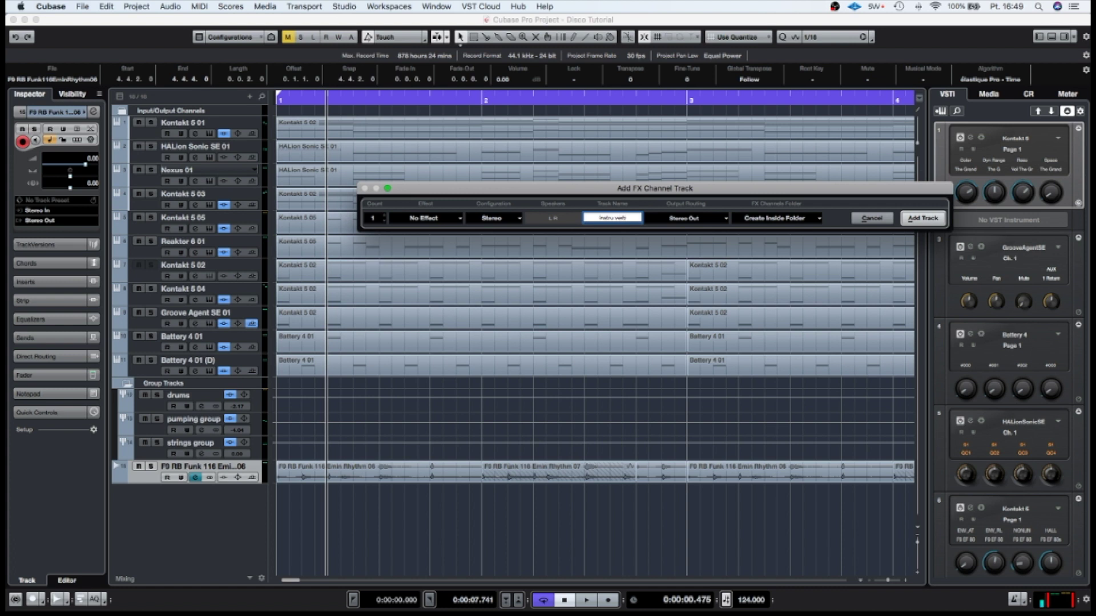
{"action": "left_click", "coordinate": [449, 220]}
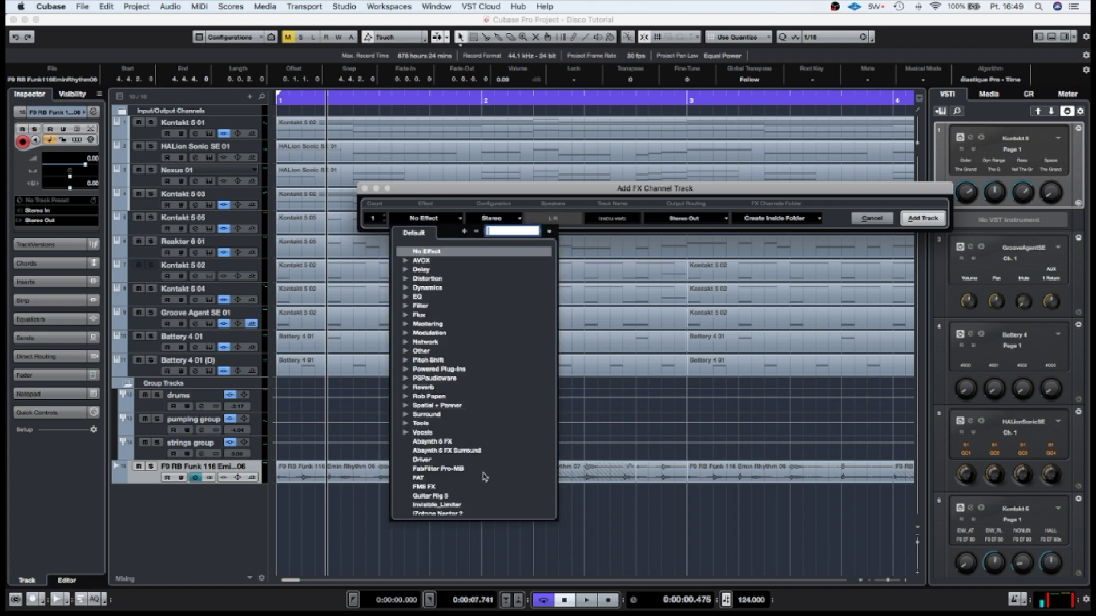
{"action": "scroll", "coordinate": [485, 476], "scroll_direction": "down", "scroll_amount": 5}
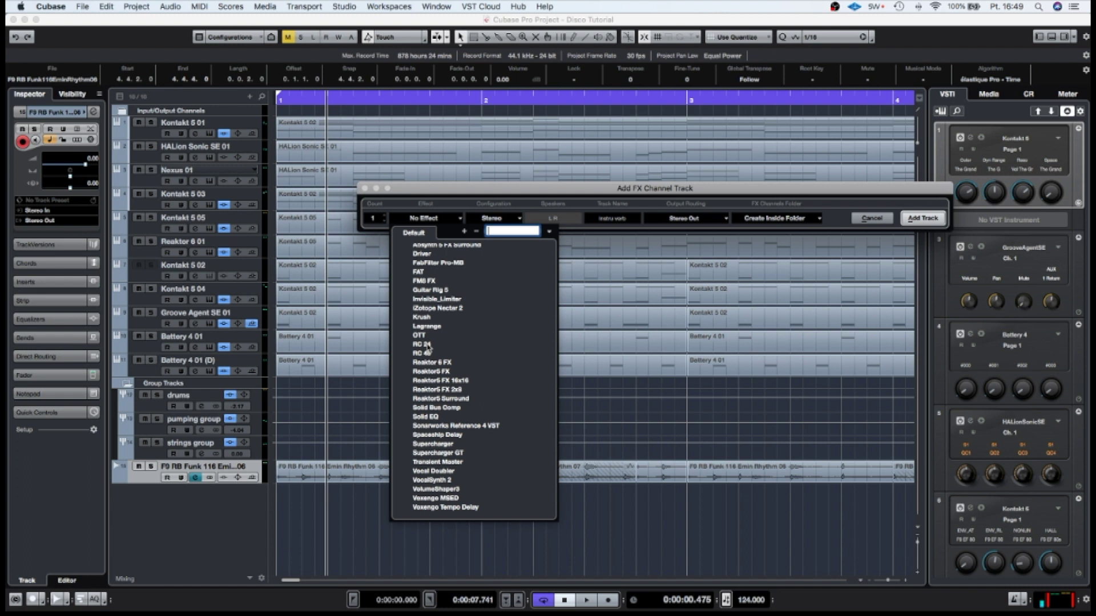
{"action": "left_click", "coordinate": [429, 345]}
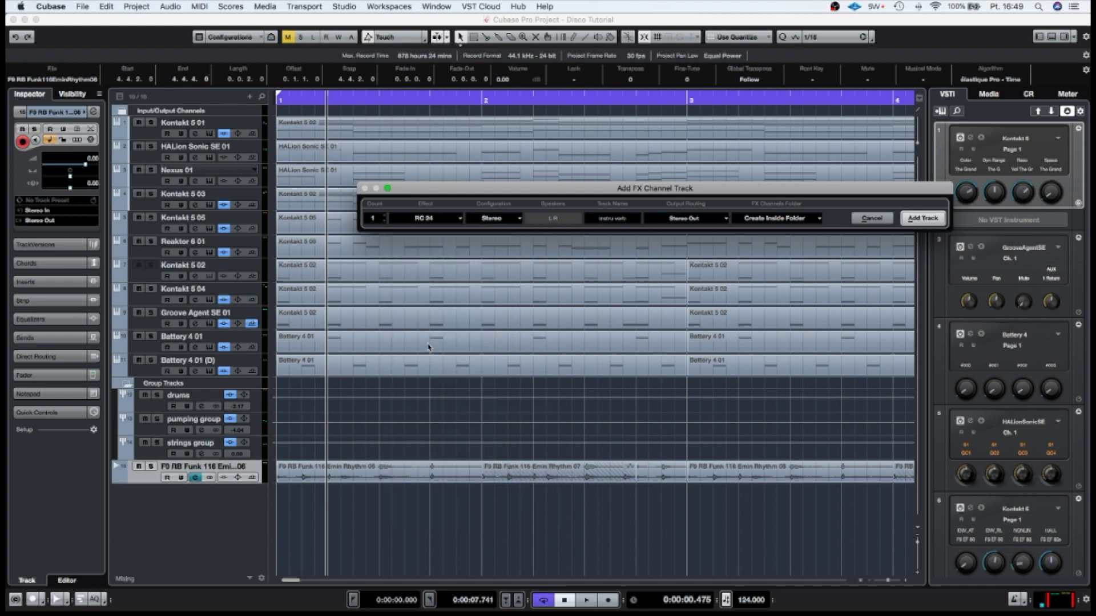
{"action": "left_click", "coordinate": [930, 223]}
{"action": "left_click_drag", "start_coordinate": [722, 326], "coordinate": [757, 325]}
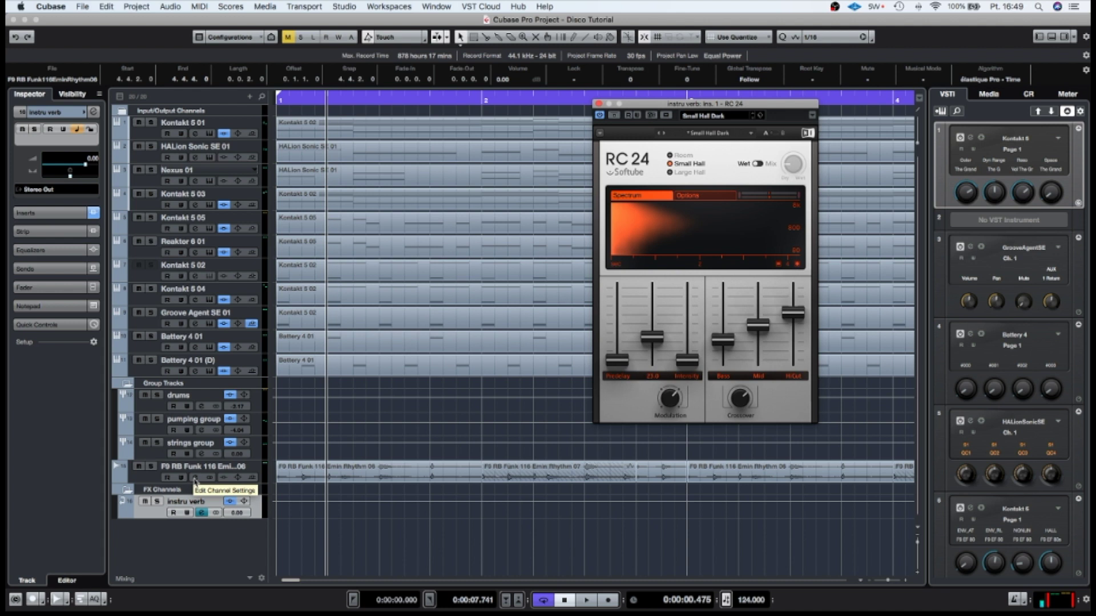
Solo the F9 RB Funk guitar track, close the RC 24 window, and assign the guitar channel's first send to instru verb.
{"action": "left_click", "coordinate": [195, 479]}
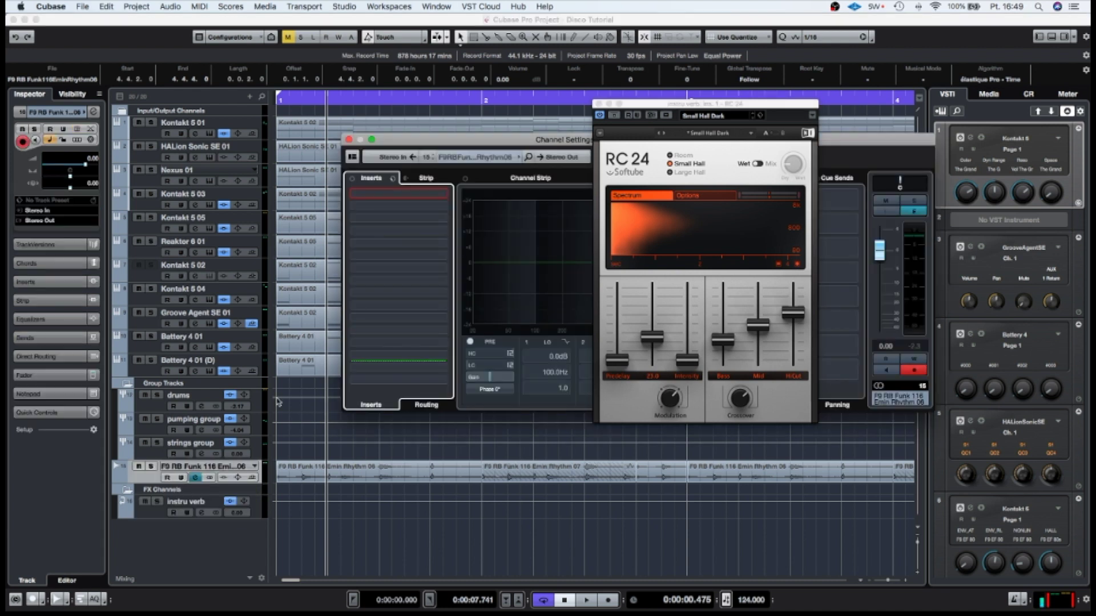
{"action": "left_click", "coordinate": [150, 468]}
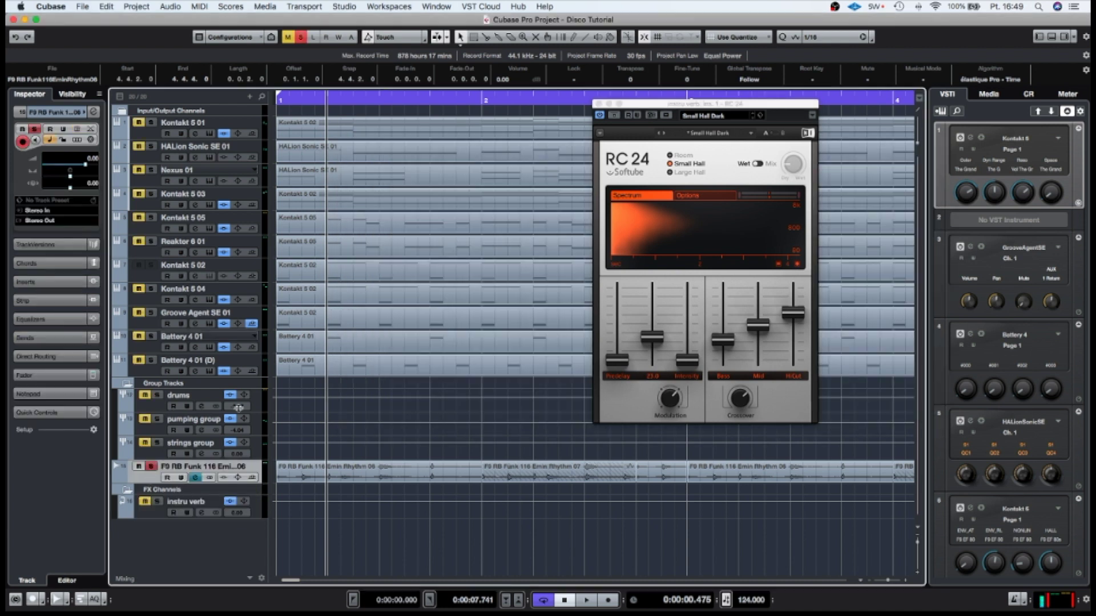
{"action": "left_click", "coordinate": [597, 104]}
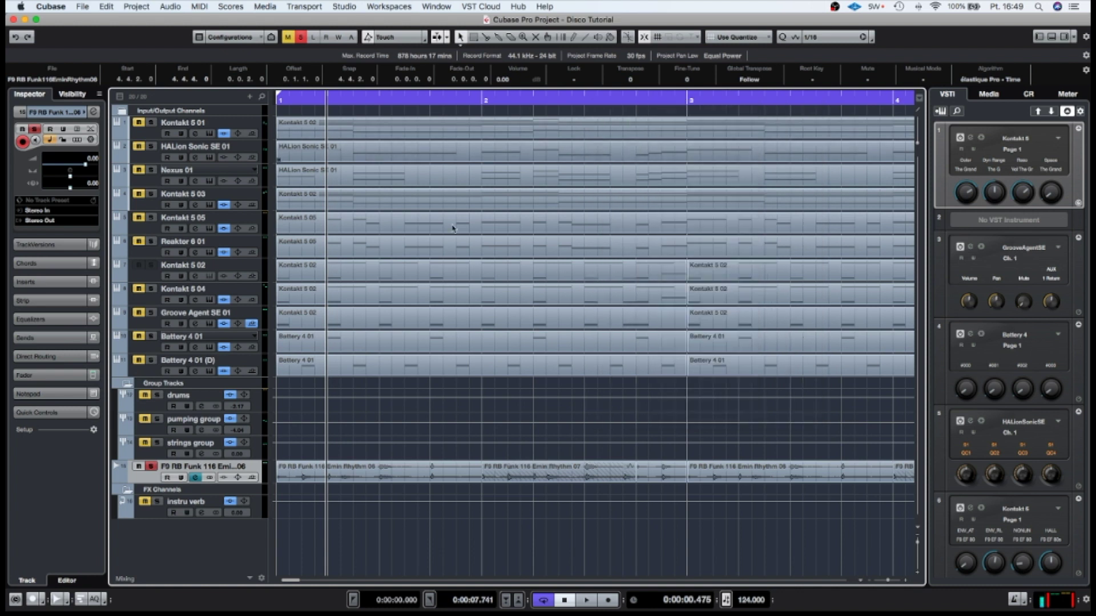
{"action": "left_click", "coordinate": [196, 478]}
{"action": "left_click", "coordinate": [845, 204]}
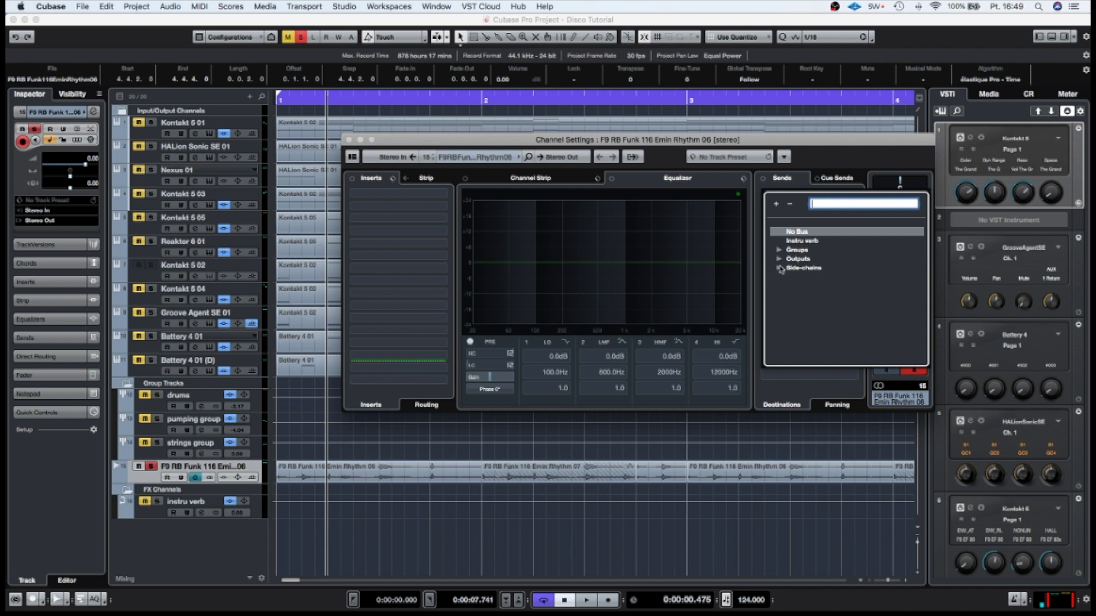
{"action": "left_click", "coordinate": [799, 241]}
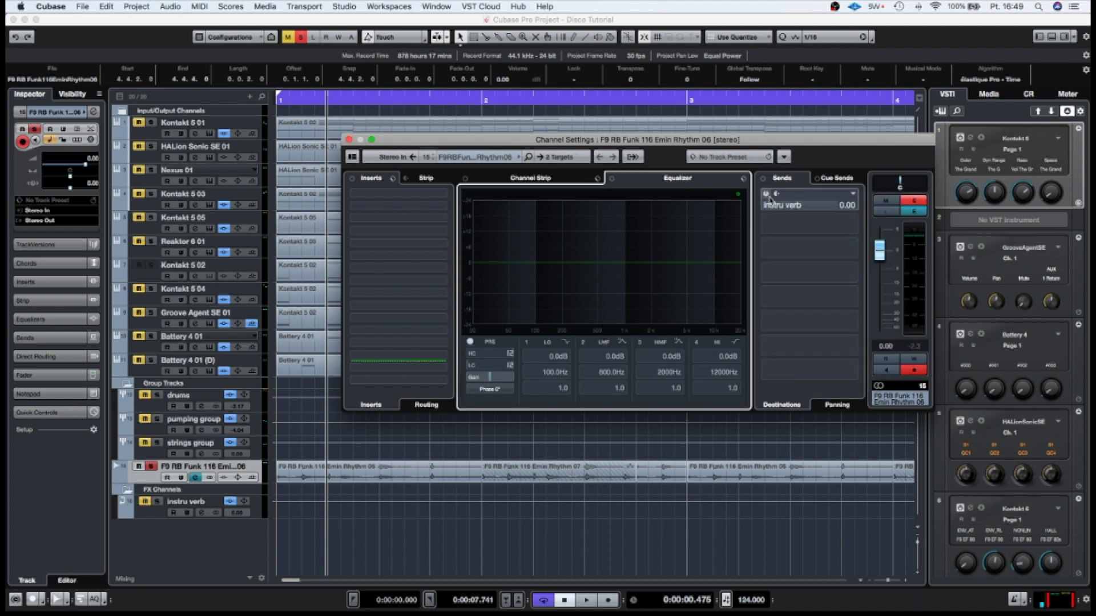
Enable the guitar's instru verb send, solo the instru verb channel, and set the send level to -19.3 during playback.
{"action": "left_click", "coordinate": [801, 206]}
{"action": "key", "text": "space"}
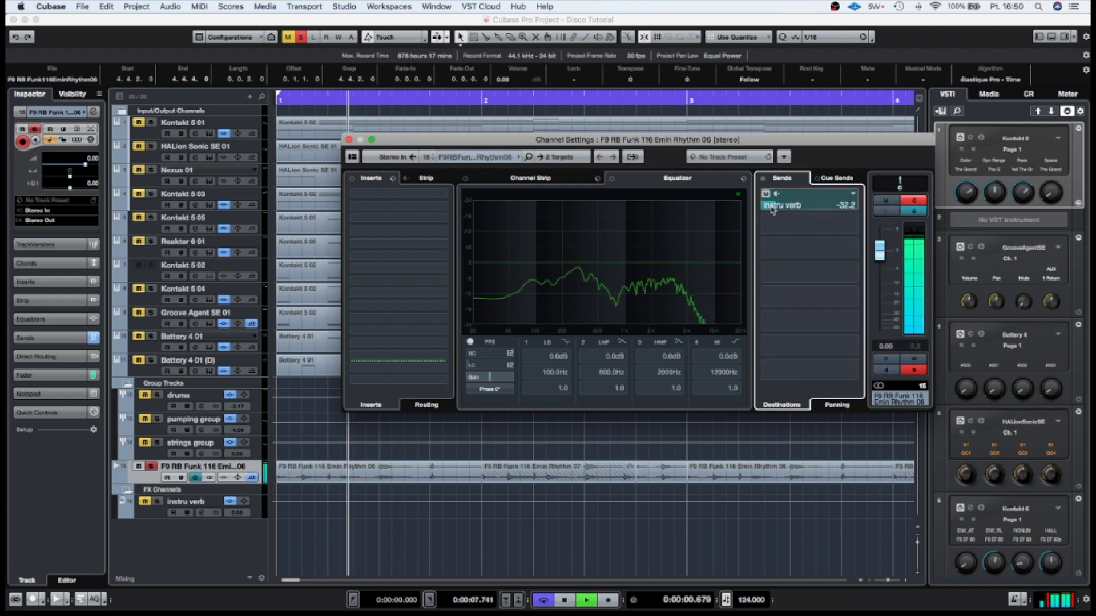
{"action": "left_click_drag", "start_coordinate": [799, 207], "coordinate": [814, 208]}
{"action": "left_click", "coordinate": [157, 502]}
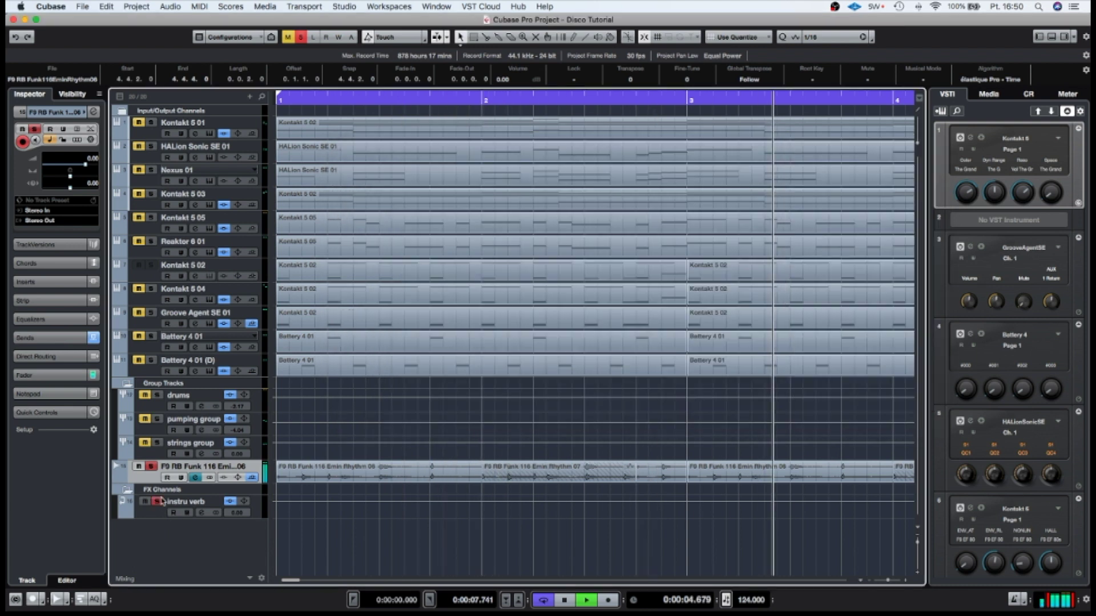
{"action": "left_click", "coordinate": [196, 479]}
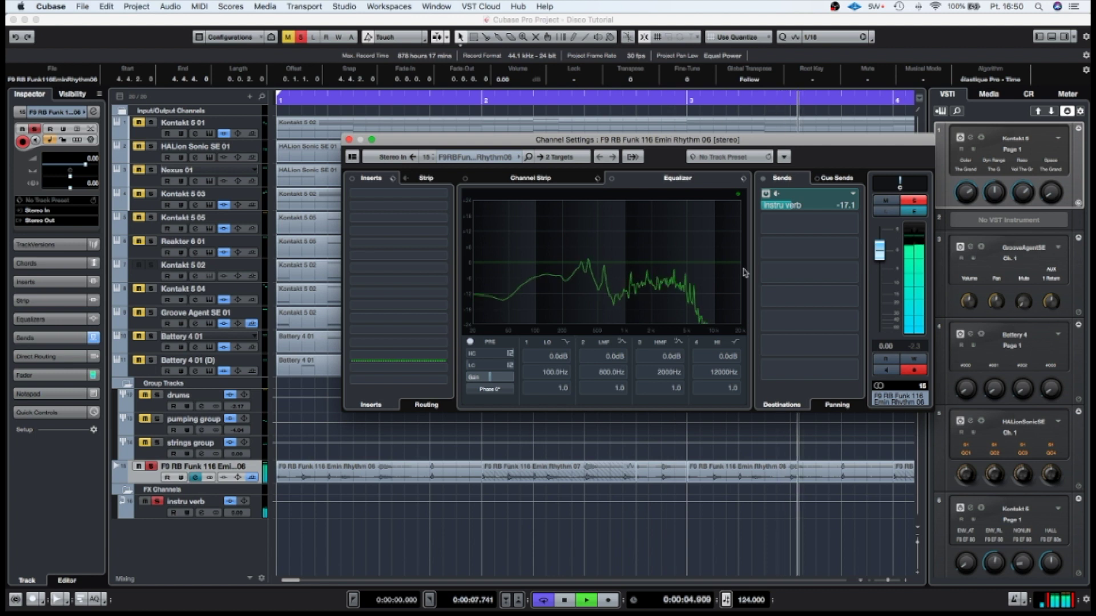
{"action": "left_click", "coordinate": [790, 205]}
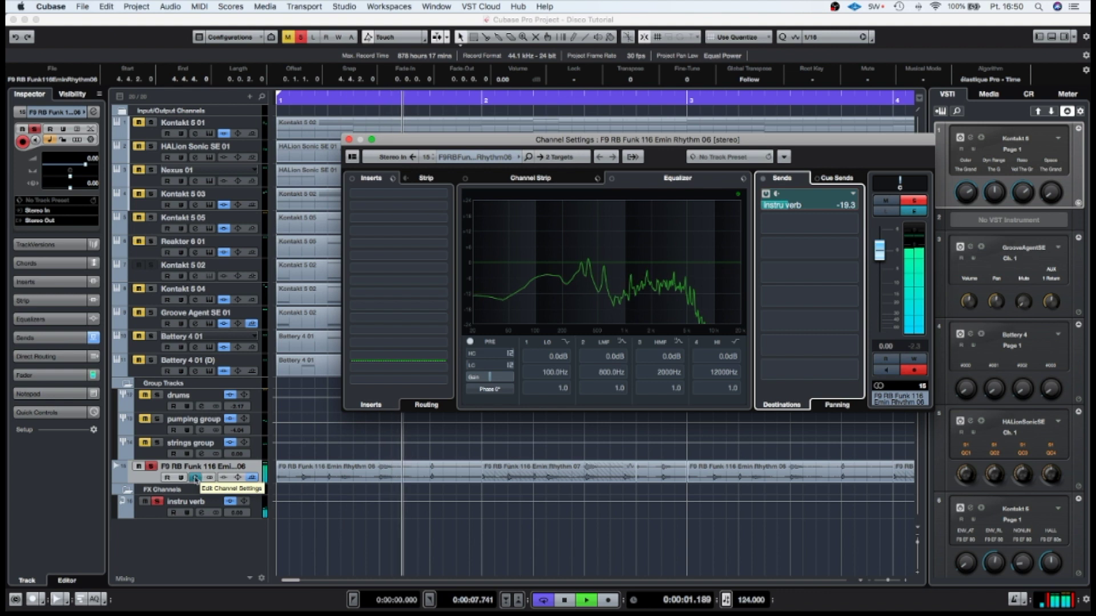
{"action": "key", "text": "space"}
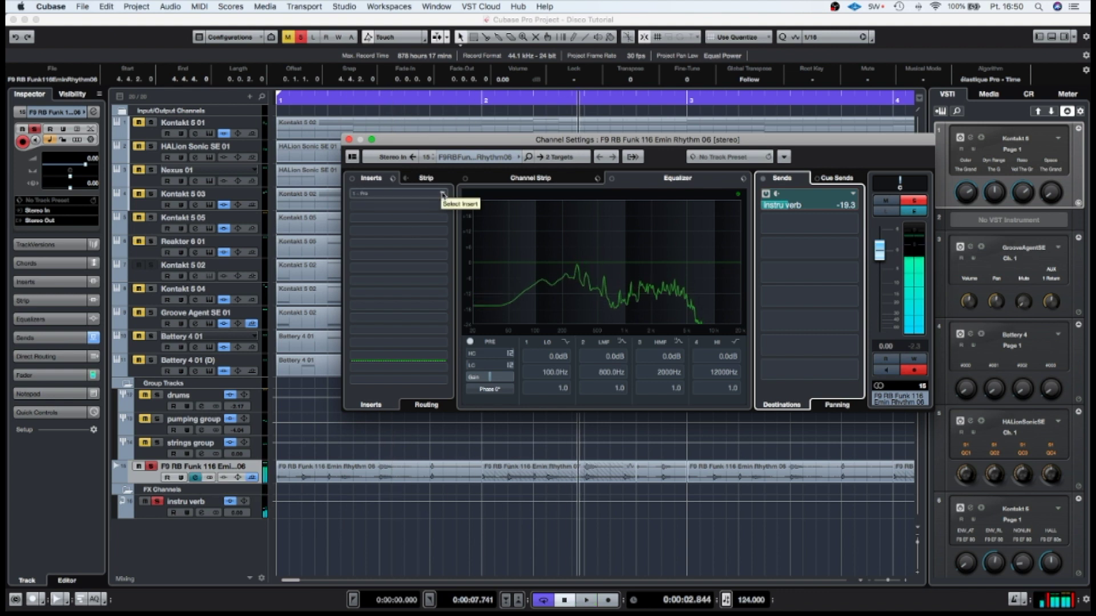
Insert Supercharger GT in the first insert slot of the guitar channel.
{"action": "left_click", "coordinate": [425, 194]}
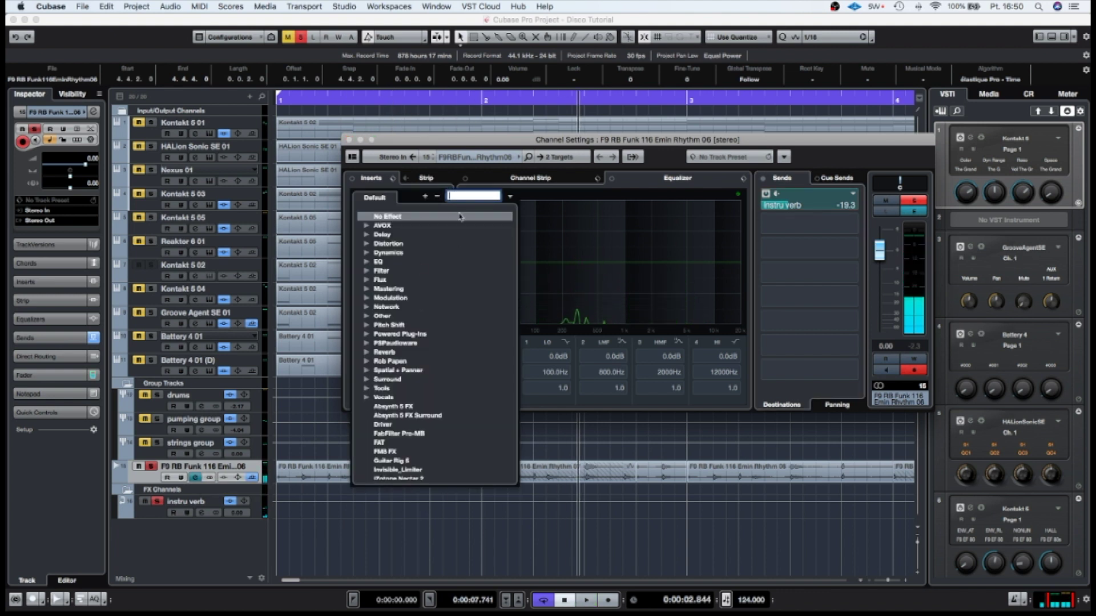
{"action": "scroll", "coordinate": [438, 284], "scroll_direction": "down", "scroll_amount": 5}
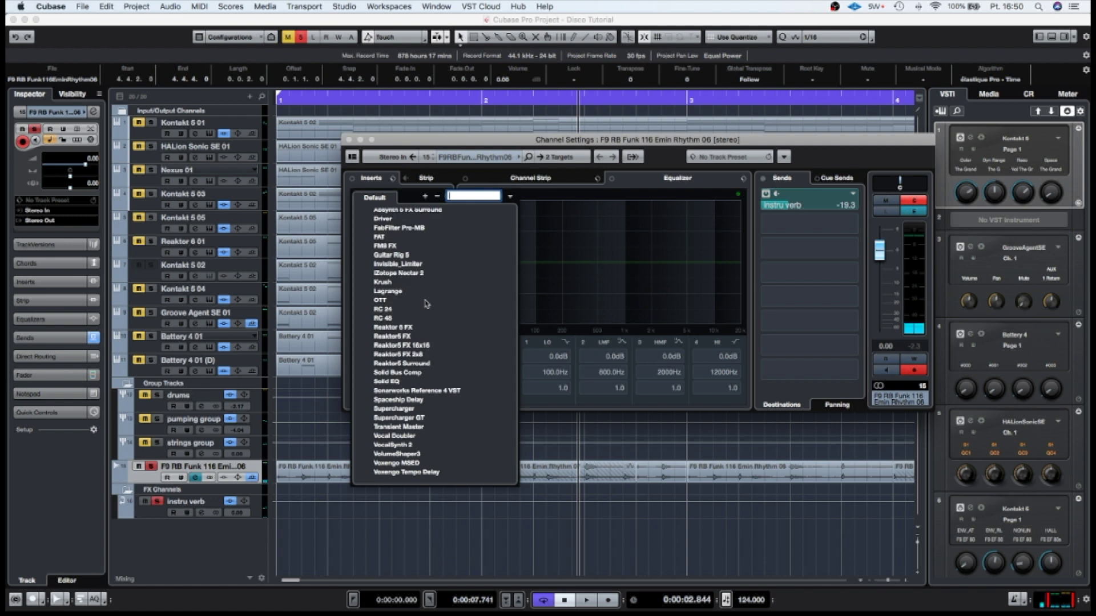
{"action": "left_click", "coordinate": [409, 418]}
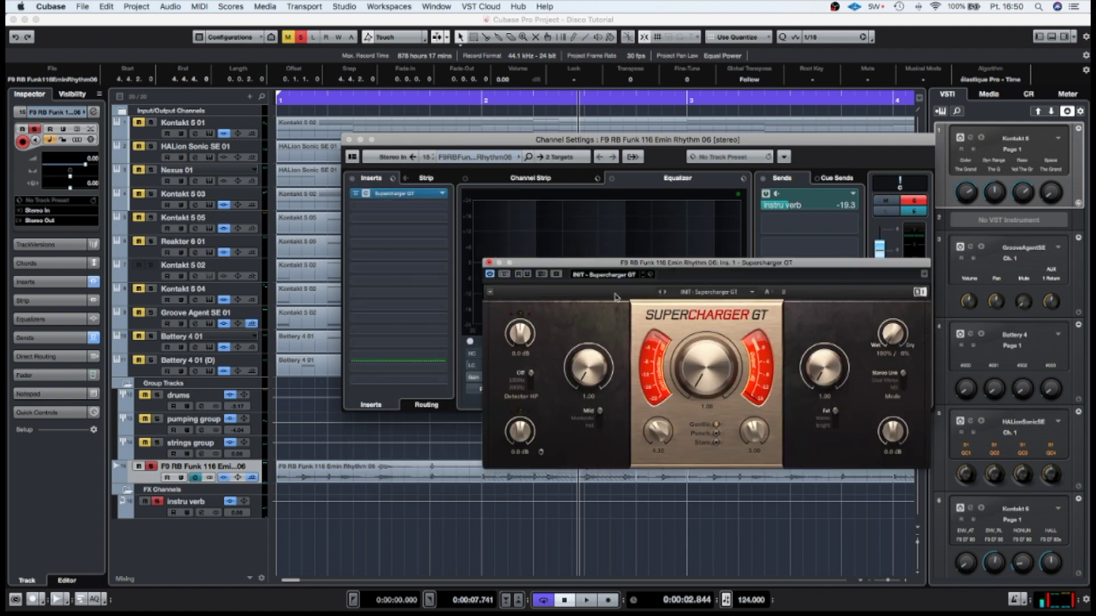
{"action": "left_click", "coordinate": [690, 293]}
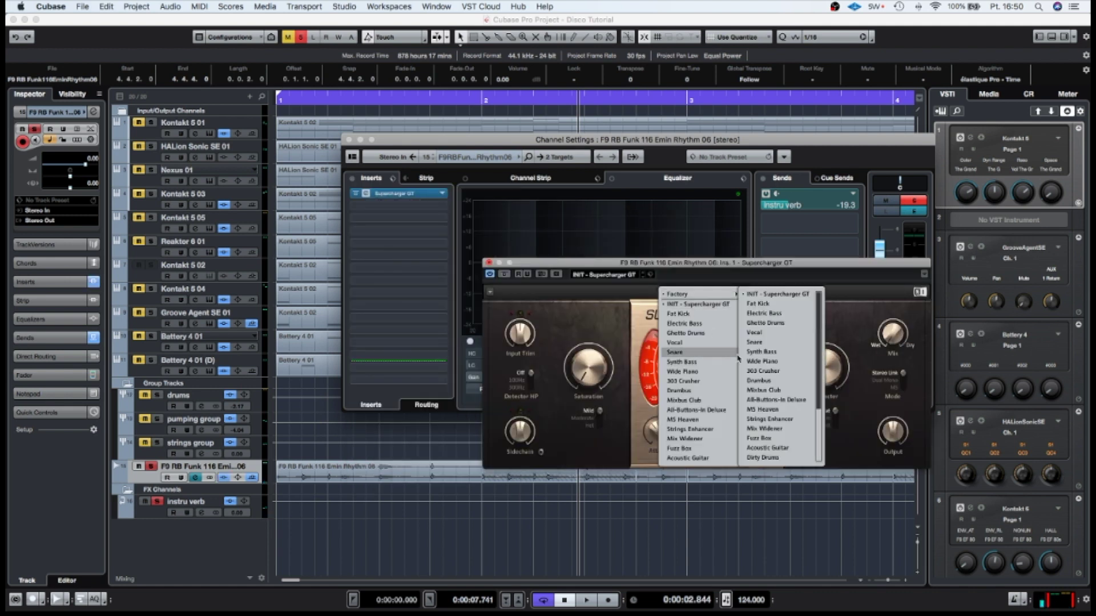
{"action": "scroll", "coordinate": [696, 423], "scroll_direction": "down", "scroll_amount": 2}
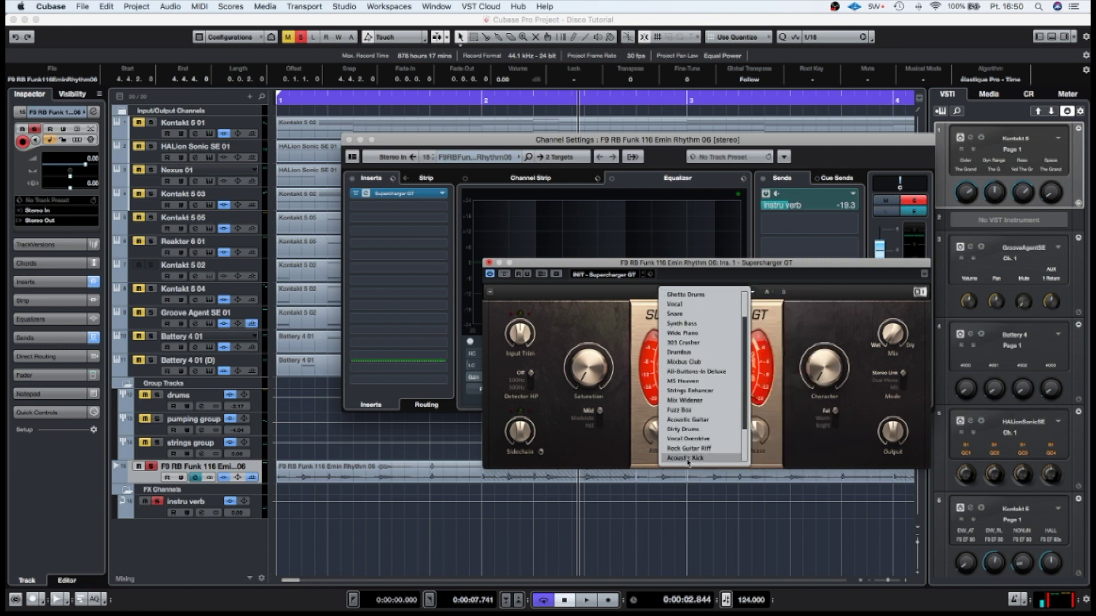
{"action": "left_click", "coordinate": [798, 347]}
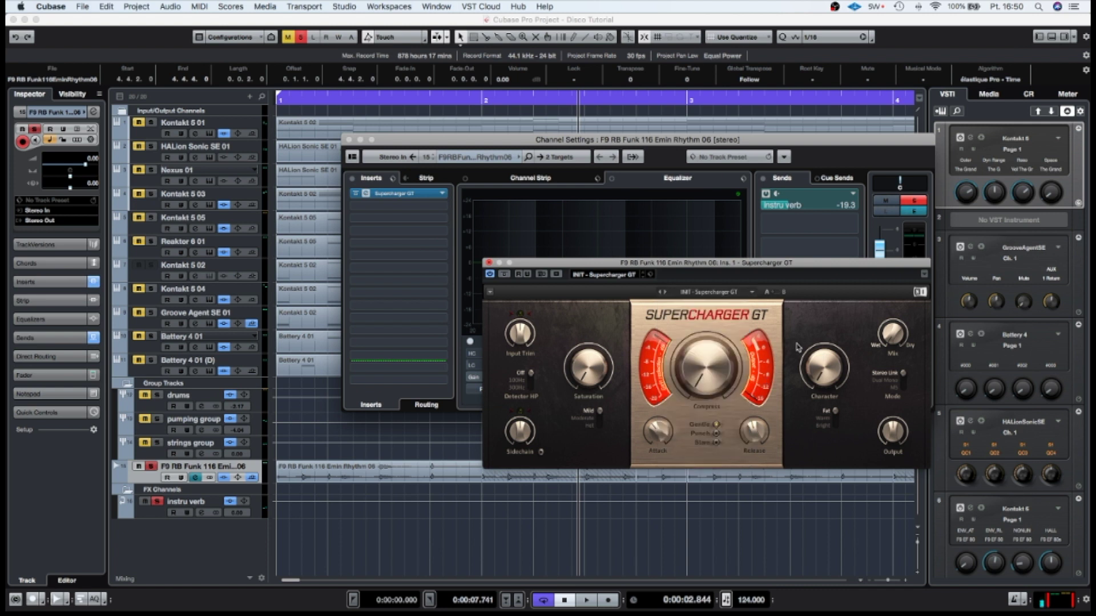
Load the Rock Guitar Riff factory preset in the guitar's Supercharger GT.
{"action": "left_click", "coordinate": [706, 295]}
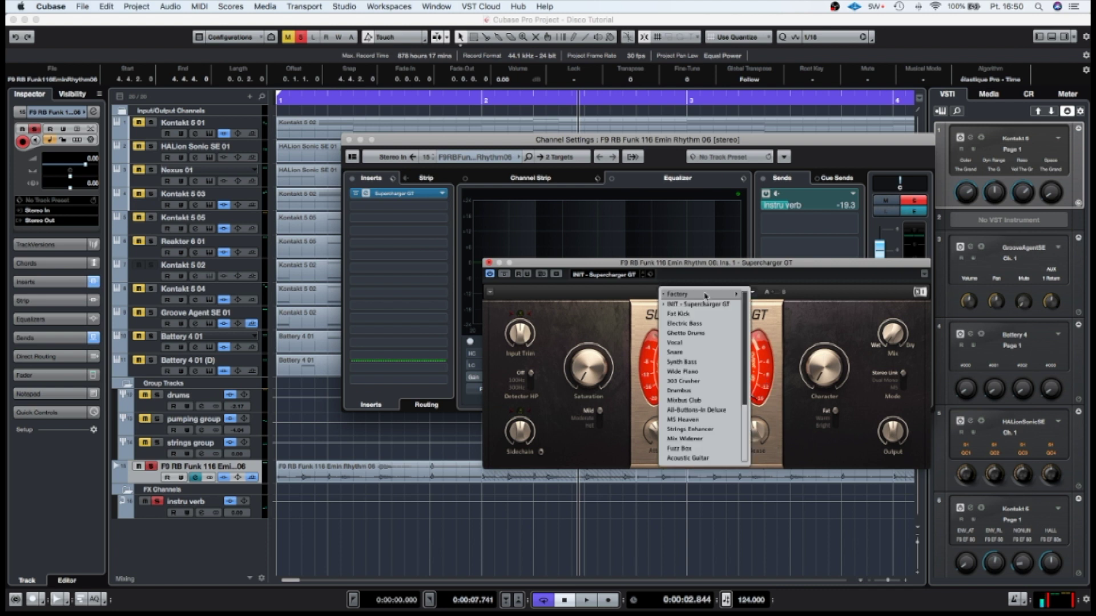
{"action": "scroll", "coordinate": [703, 438], "scroll_direction": "down", "scroll_amount": 4}
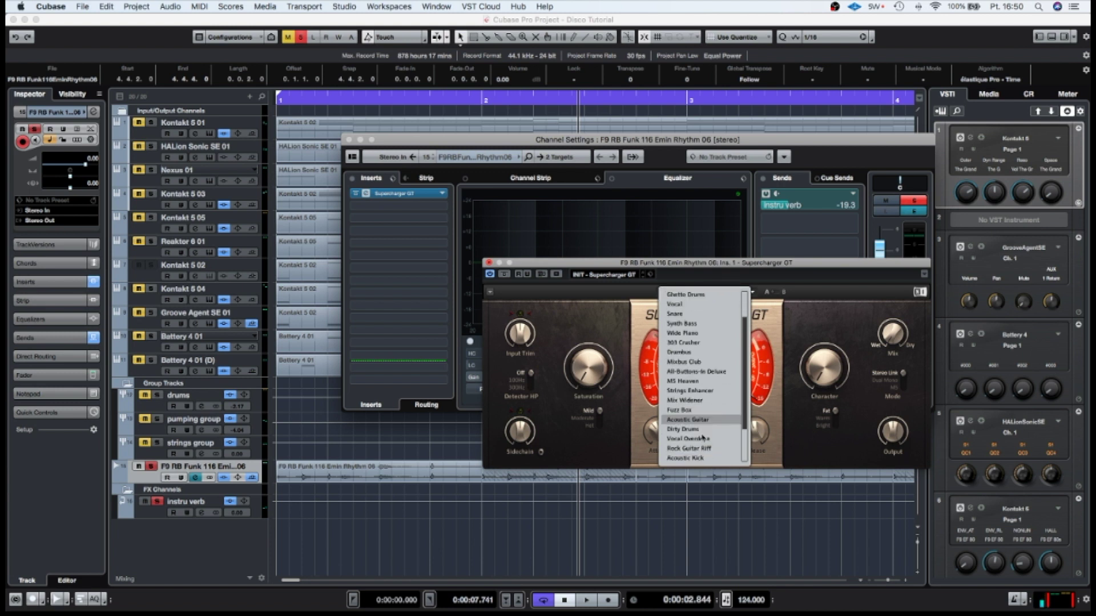
{"action": "left_click", "coordinate": [694, 432]}
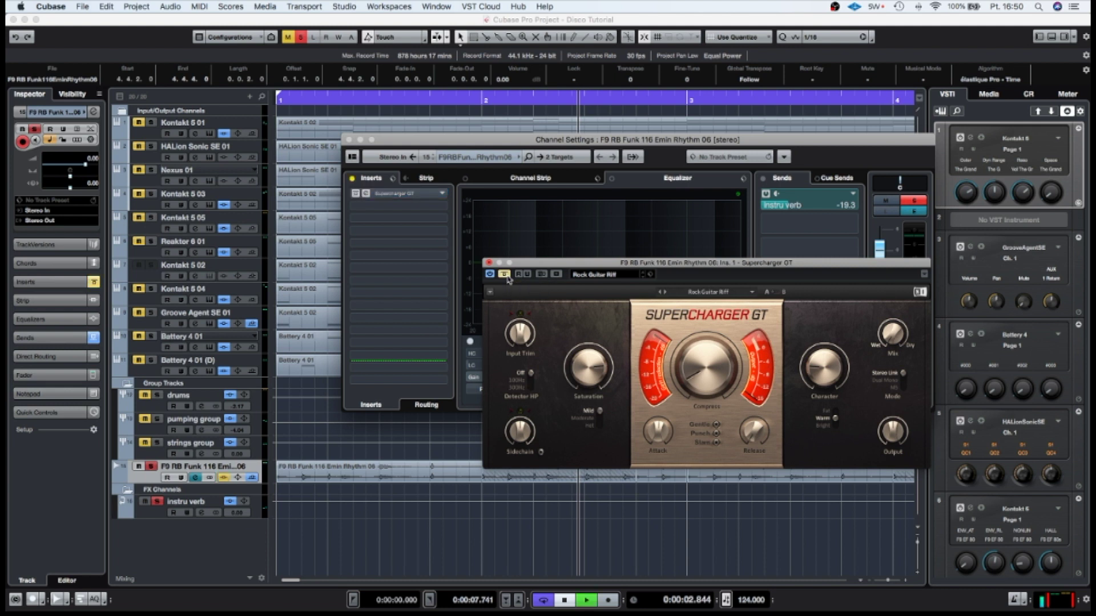
Compare Supercharger GT bypassed and active during playback, audition Bright against Warm for its character, and close the plug-in window.
{"action": "key", "text": "space"}
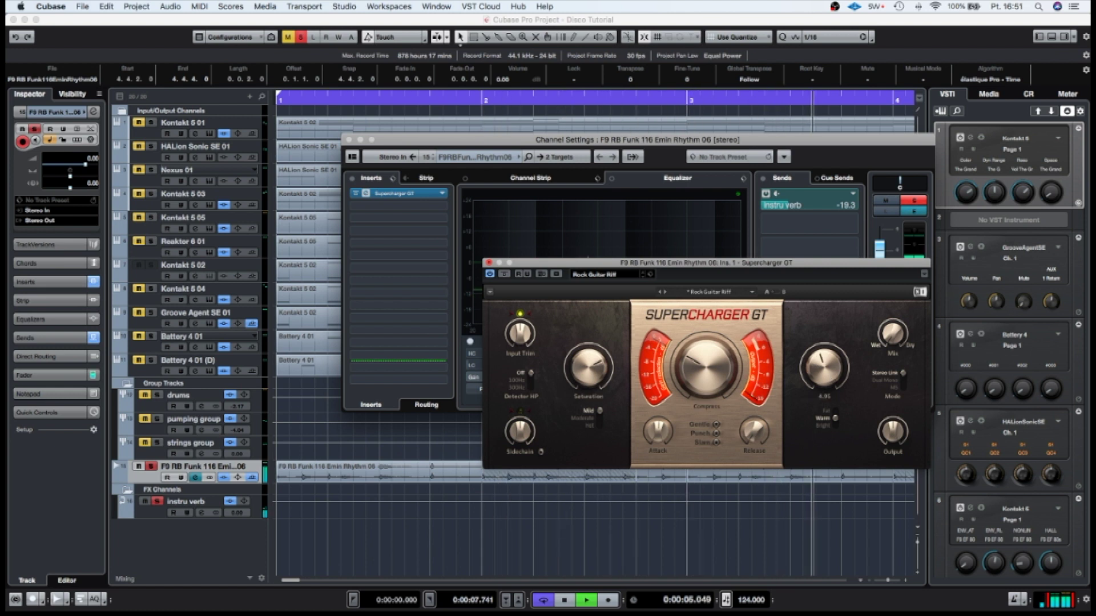
{"action": "left_click", "coordinate": [505, 275]}
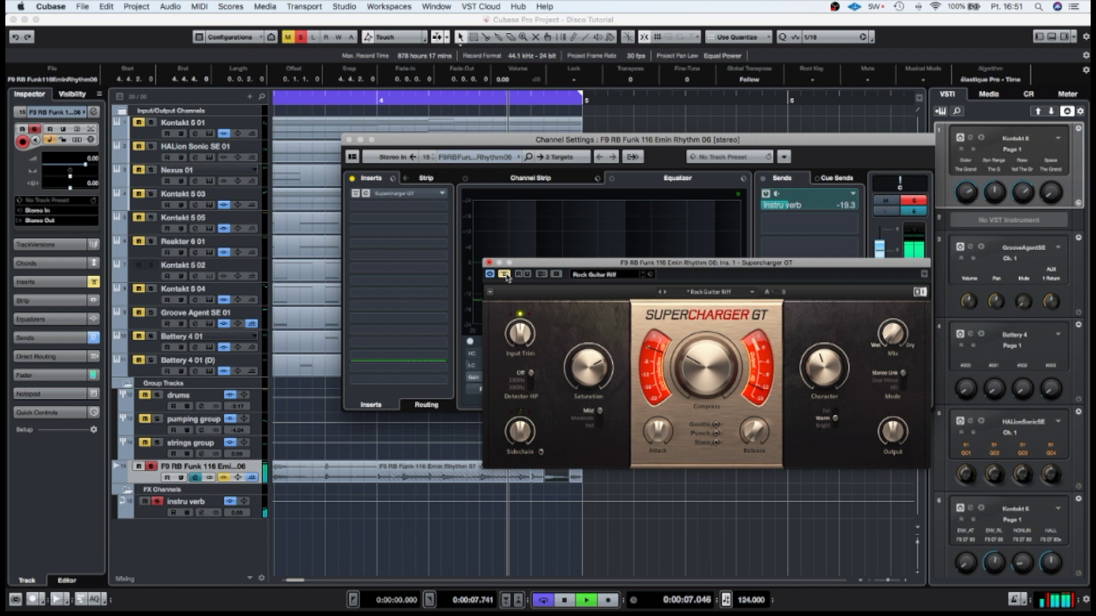
{"action": "left_click", "coordinate": [505, 275]}
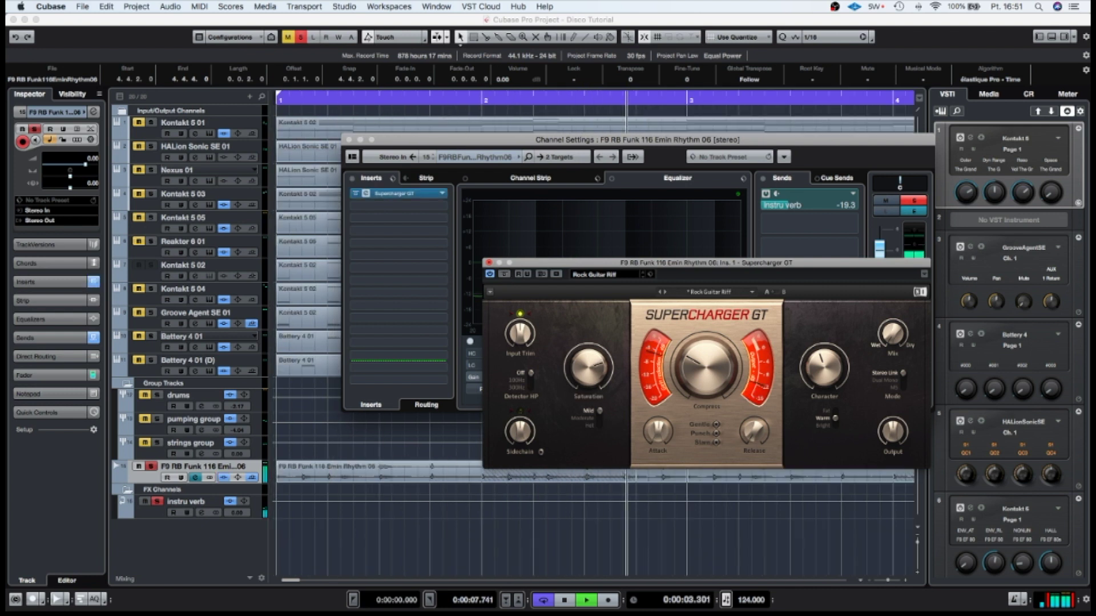
{"action": "left_click", "coordinate": [599, 426]}
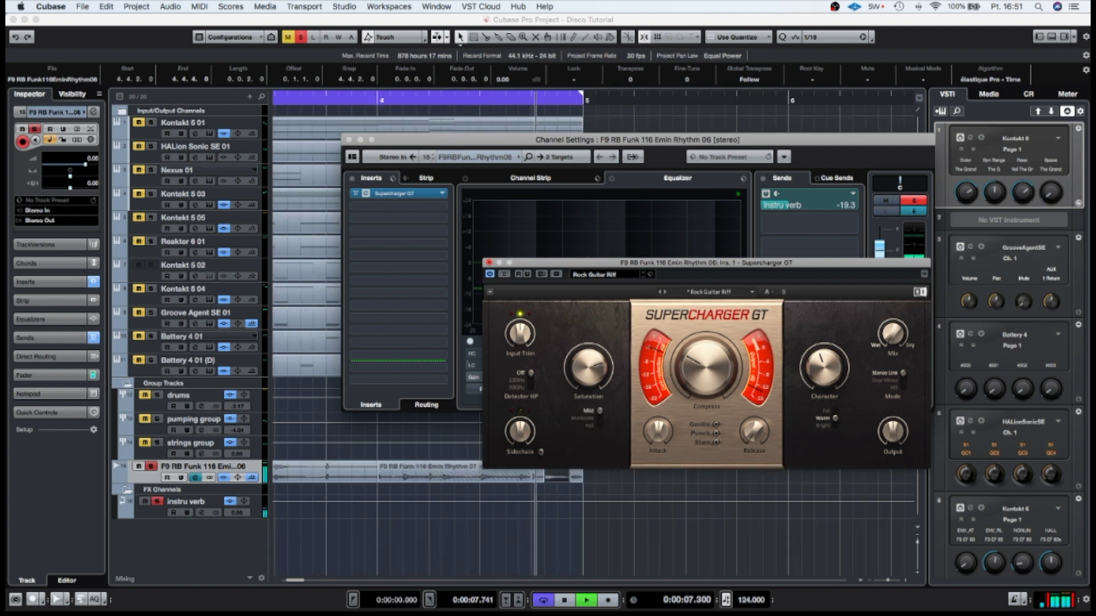
{"action": "left_click", "coordinate": [835, 426]}
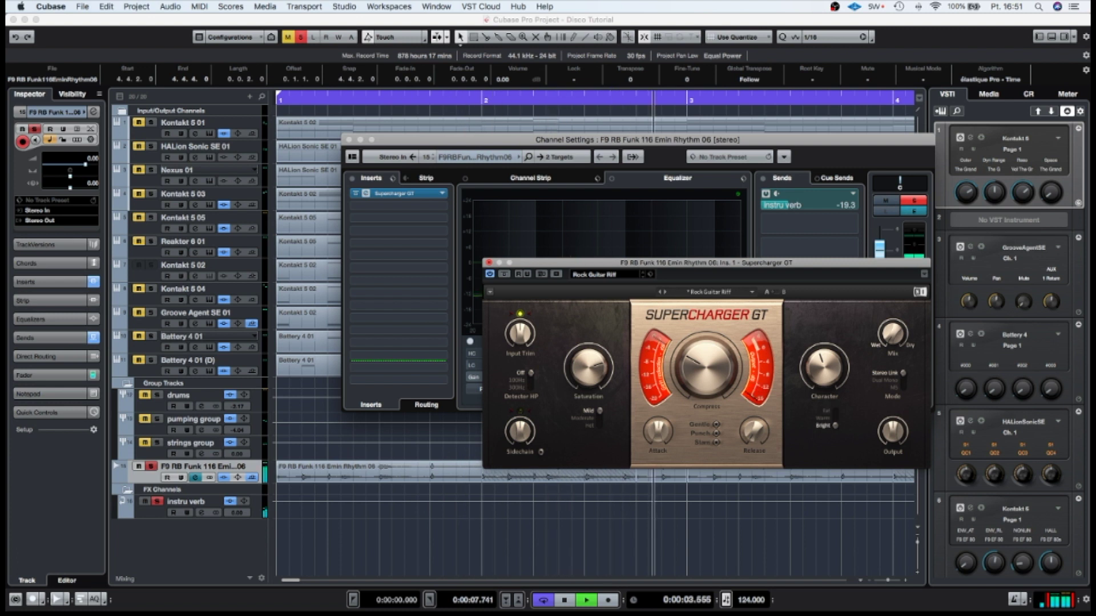
{"action": "left_click", "coordinate": [835, 418]}
{"action": "key", "text": "space"}
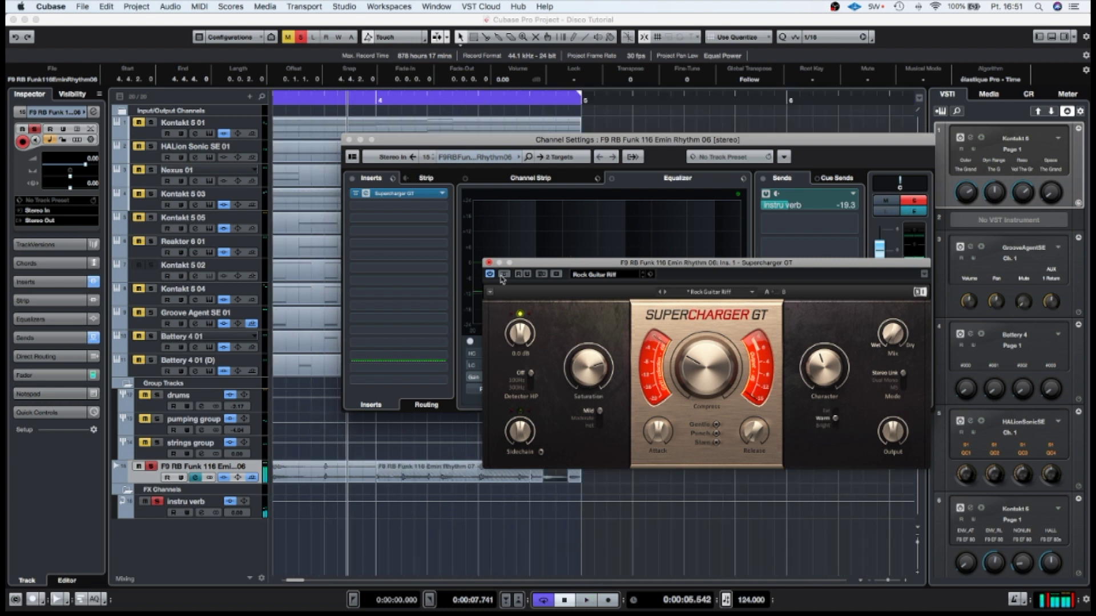
{"action": "left_click_drag", "start_coordinate": [525, 267], "coordinate": [555, 230]}
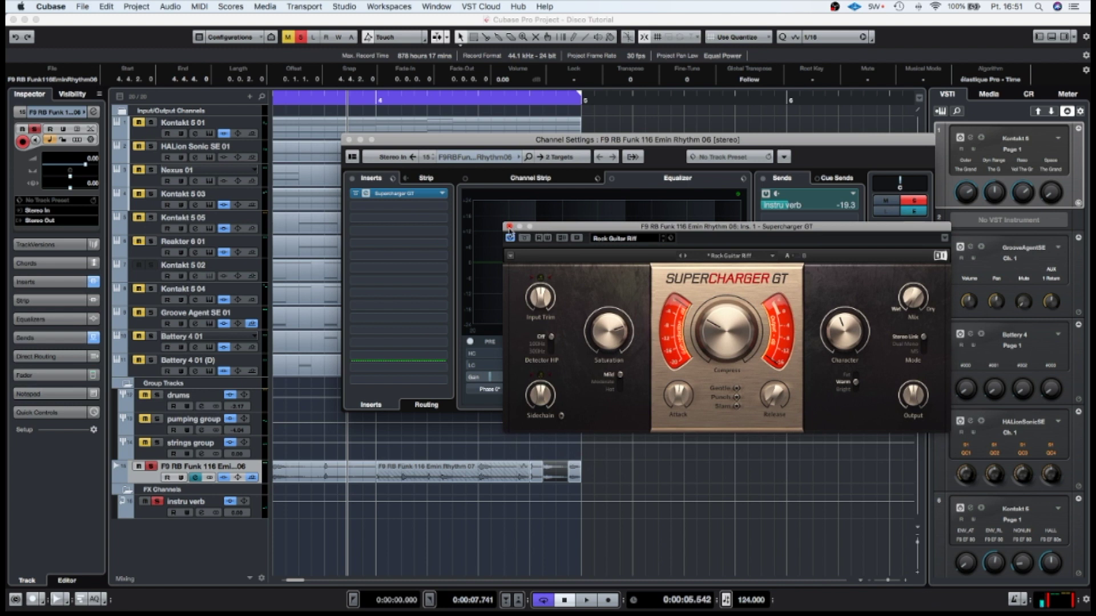
{"action": "left_click", "coordinate": [510, 226]}
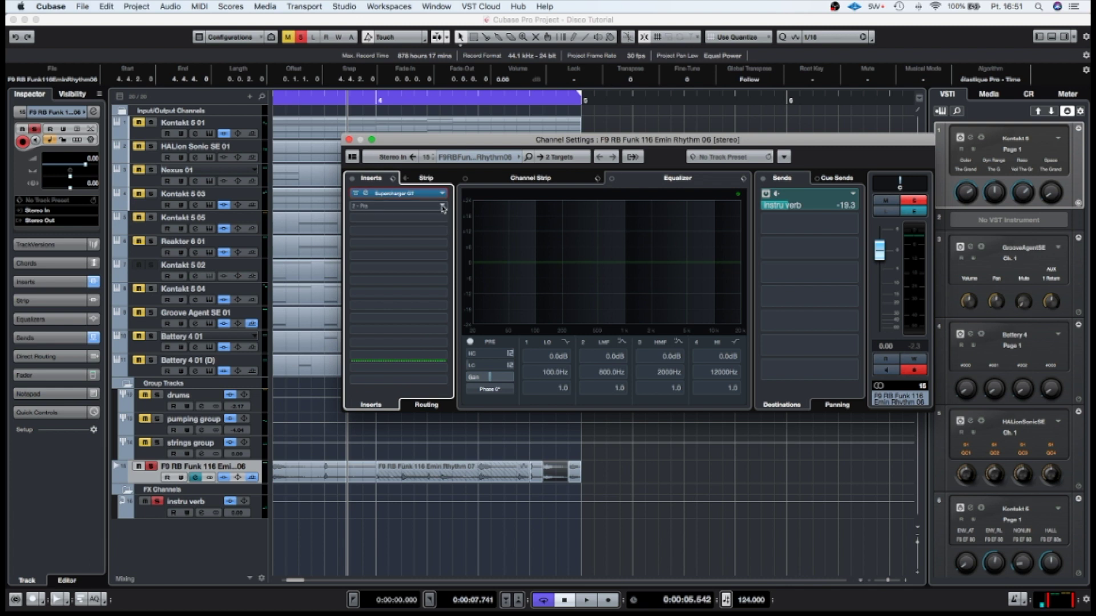
Insert the Frequency EQ in the second insert slot of the guitar channel.
{"action": "left_click", "coordinate": [443, 209]}
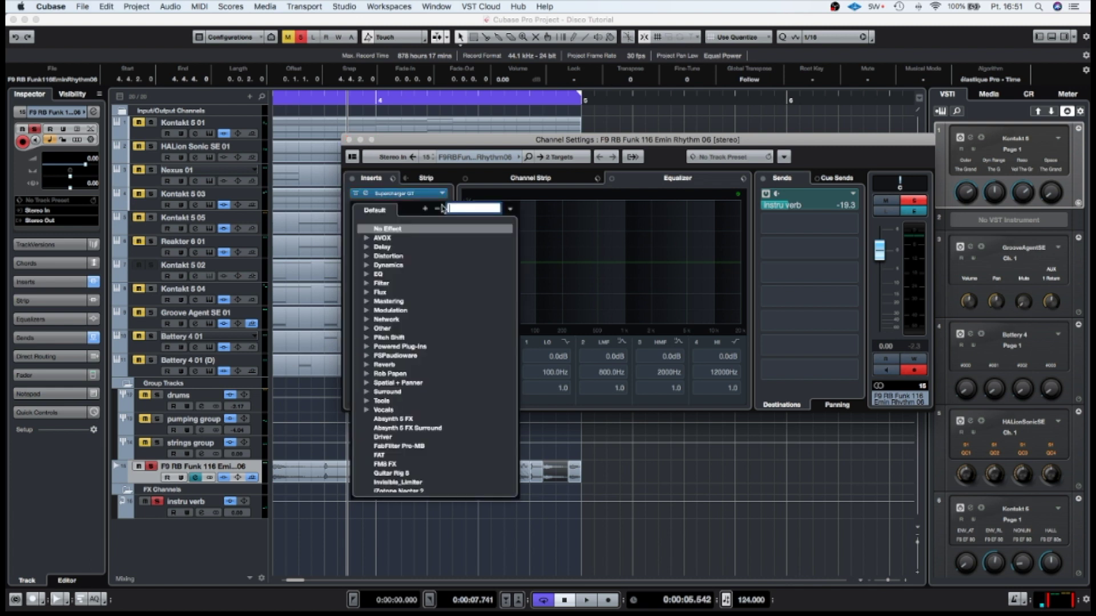
{"action": "type", "text": "f"}
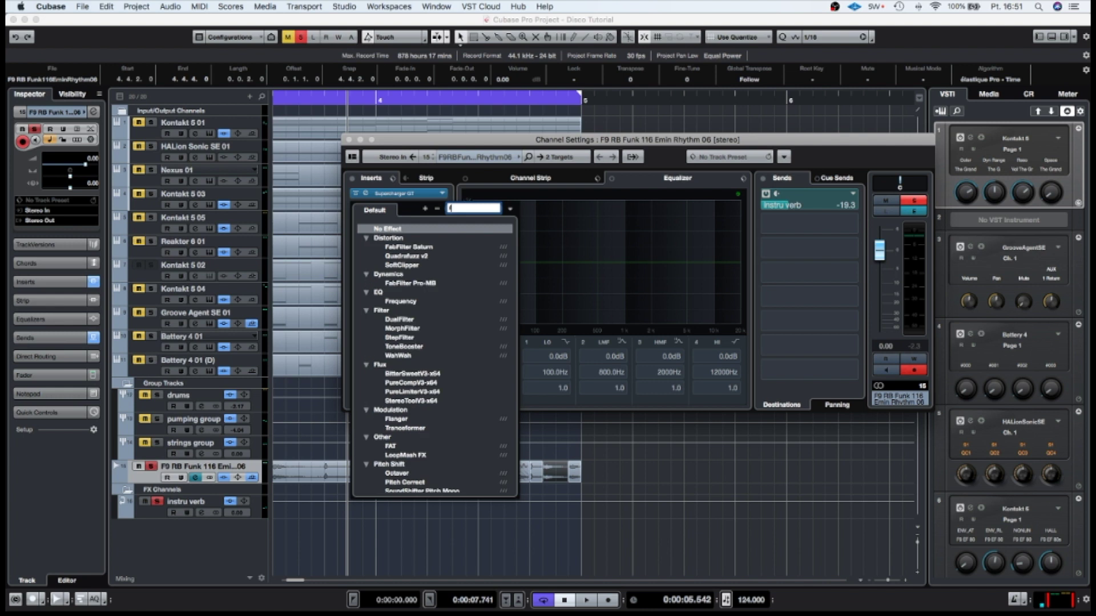
{"action": "key", "text": "BackSpace"}
{"action": "left_click", "coordinate": [406, 237]}
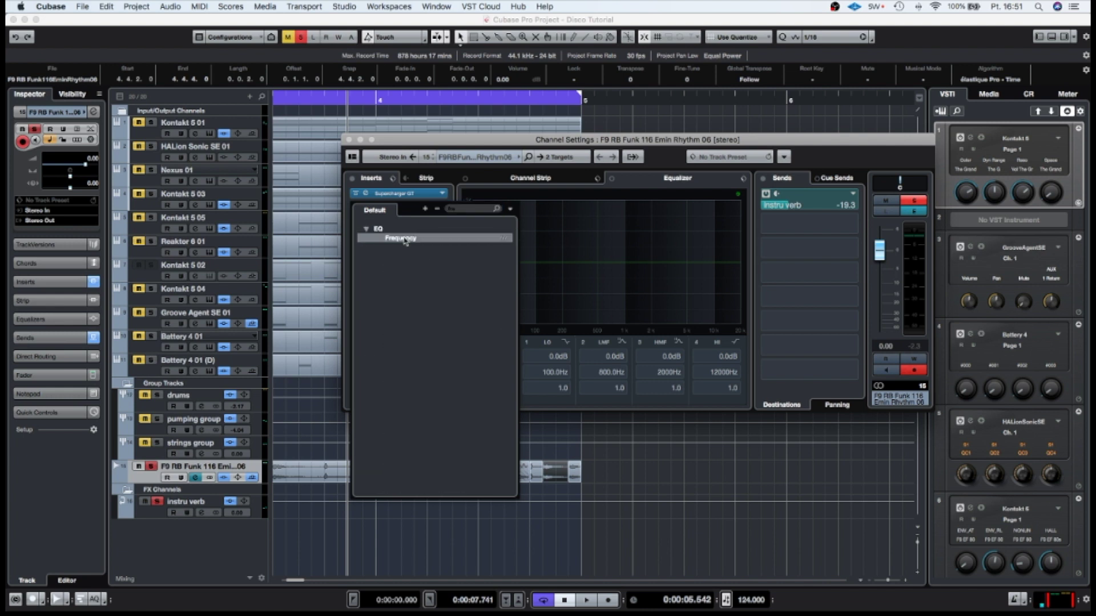
Set the first Frequency band to a Cut 24 low-cut filter and raise its cutoff frequency.
{"action": "left_click", "coordinate": [254, 250]}
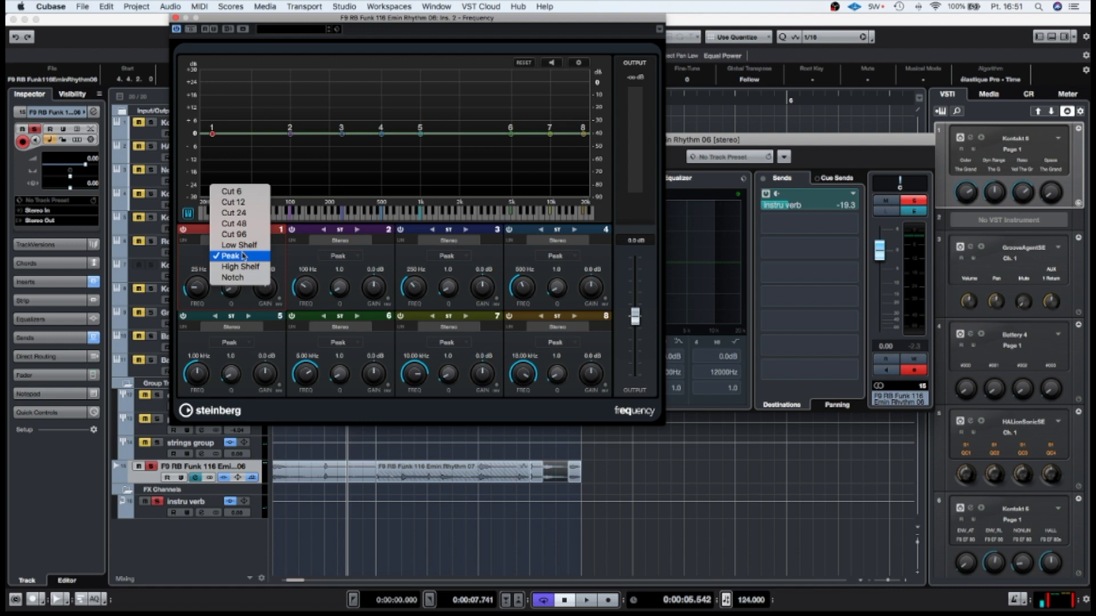
{"action": "left_click", "coordinate": [235, 241]}
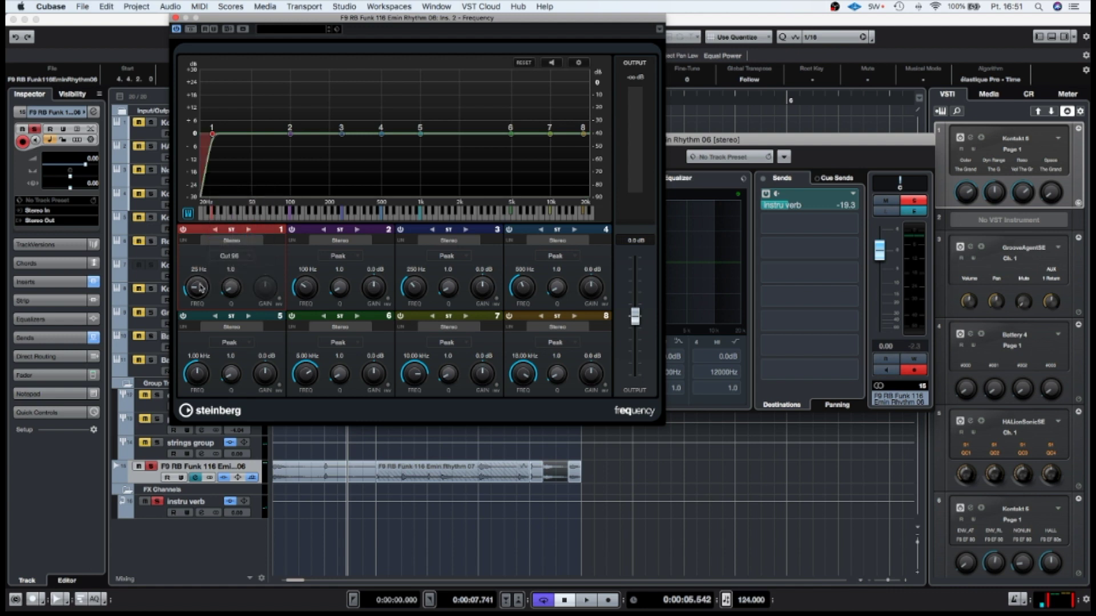
{"action": "mouse_move", "coordinate": [199, 288]}
{"action": "left_mouse_down"}
{"action": "mouse_move", "coordinate": [203, 273]}
{"action": "mouse_move", "coordinate": [198, 287]}
{"action": "left_mouse_up"}
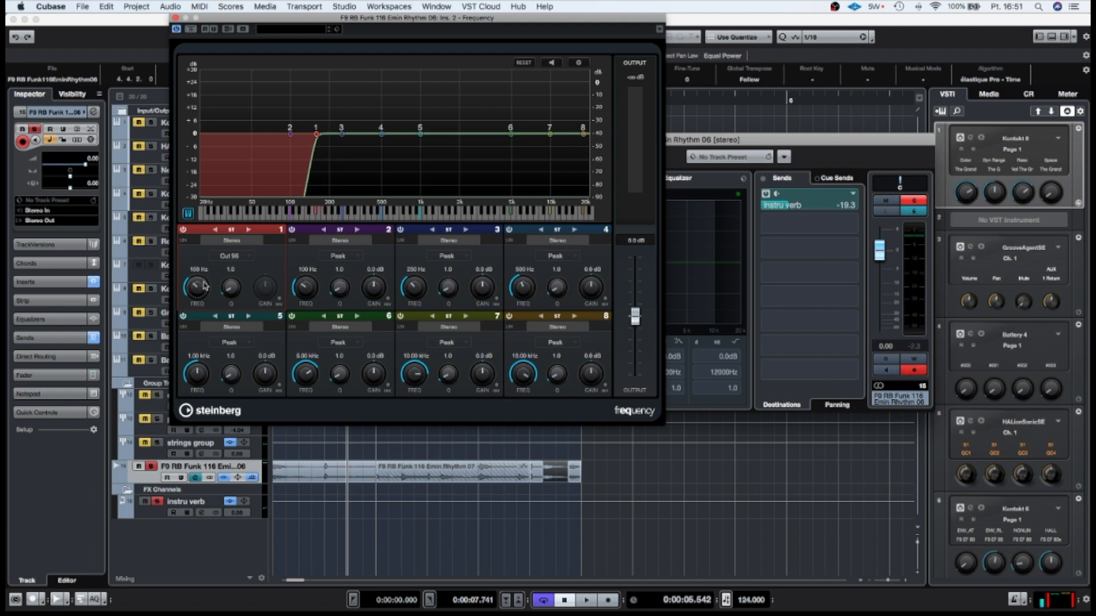
{"action": "left_click", "coordinate": [229, 258]}
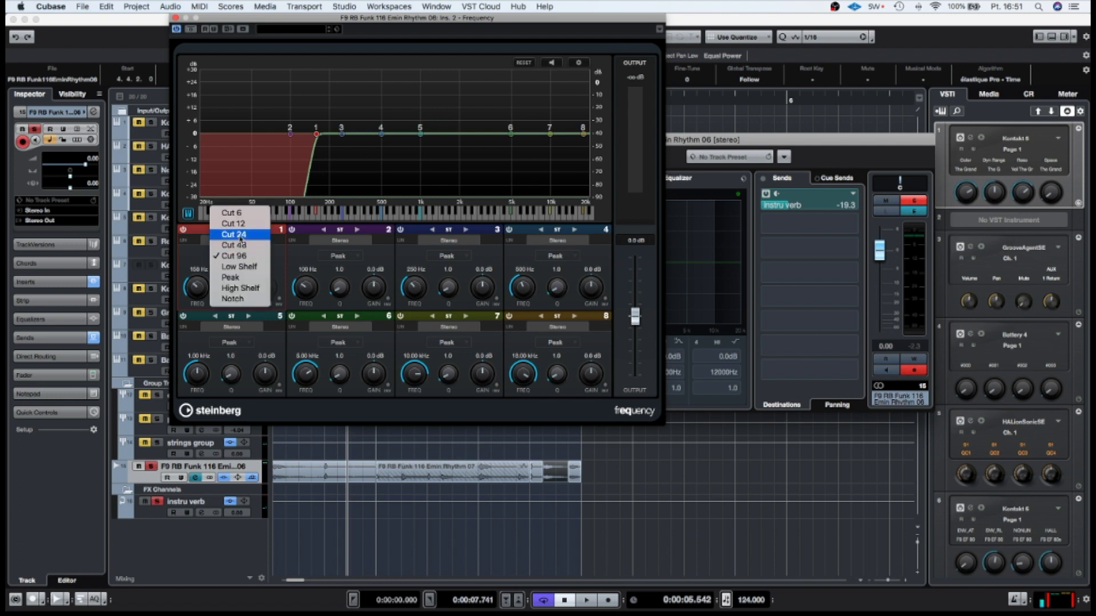
{"action": "left_click", "coordinate": [239, 236]}
{"action": "left_click_drag", "start_coordinate": [196, 291], "coordinate": [195, 291]}
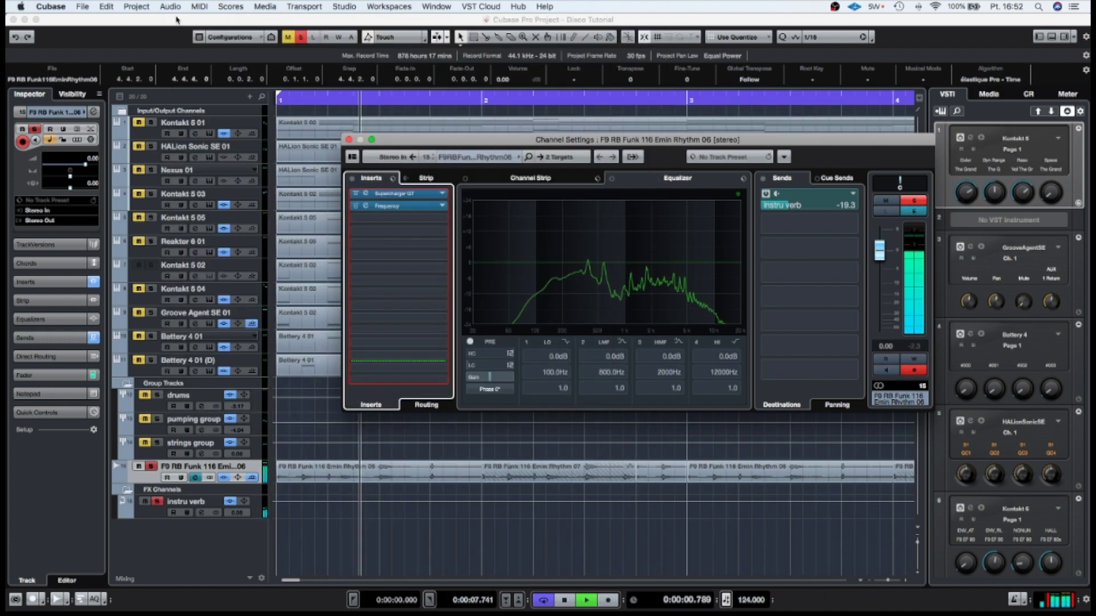
Route the guitar channel's output to the pumping group, stop playback, and close the channel settings.
{"action": "left_click", "coordinate": [584, 161]}
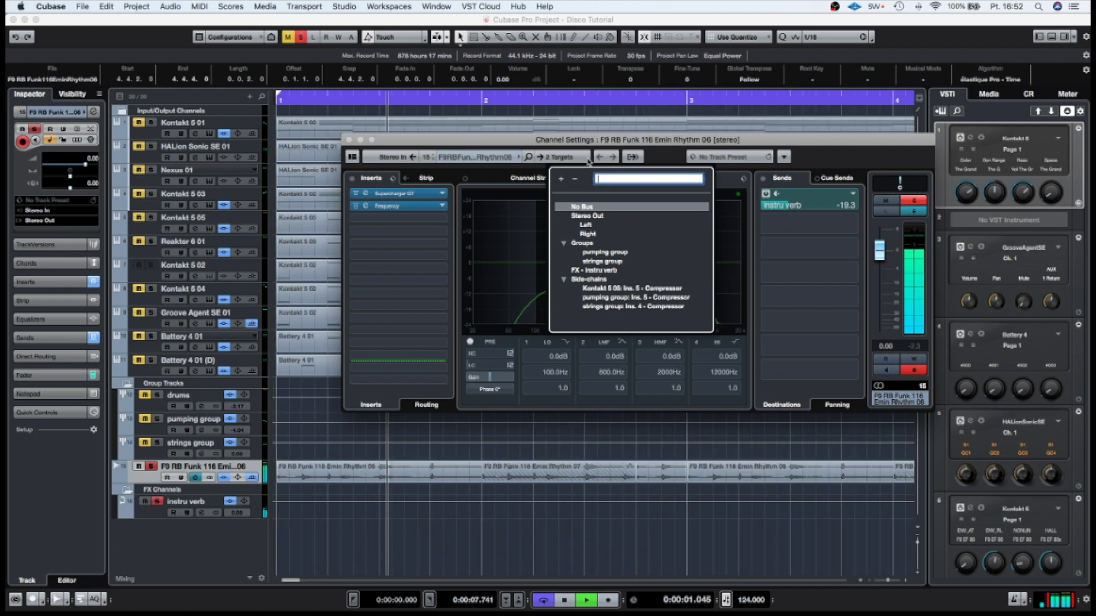
{"action": "left_click", "coordinate": [604, 261]}
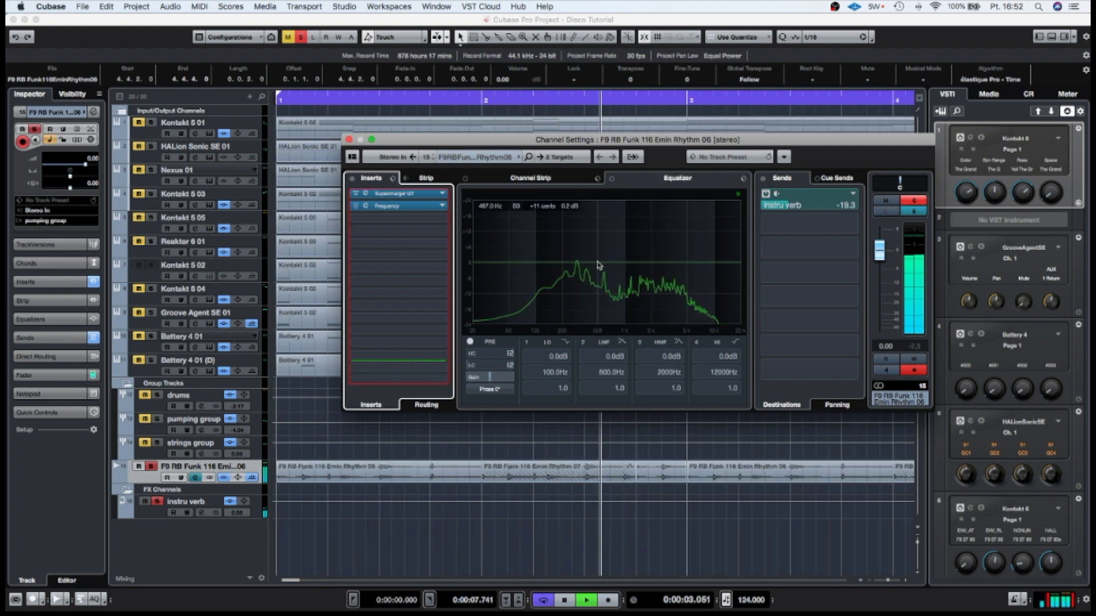
{"action": "key", "text": "space"}
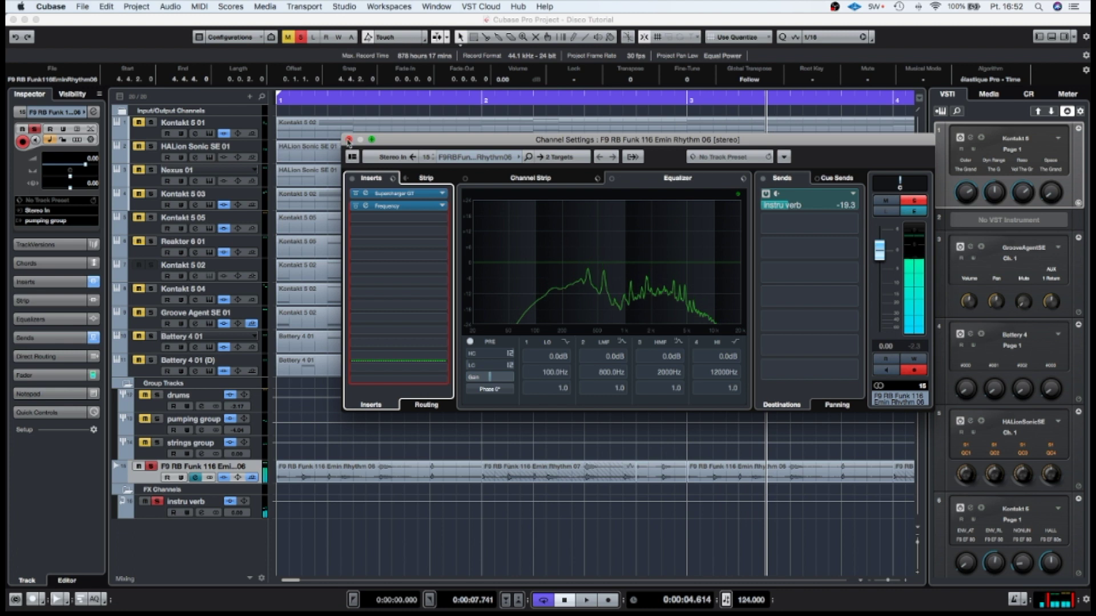
{"action": "left_click", "coordinate": [348, 140]}
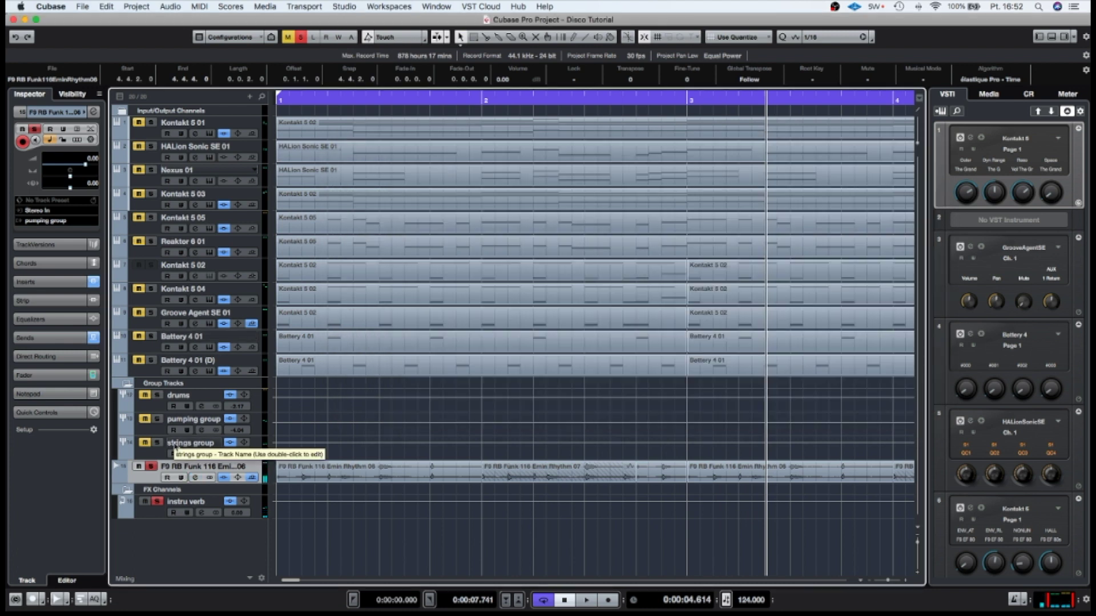
Play the guitar with the pumping group and Groove Agent SE 01 soloed, and clear all solos to hear the full mix.
{"action": "left_click", "coordinate": [158, 420]}
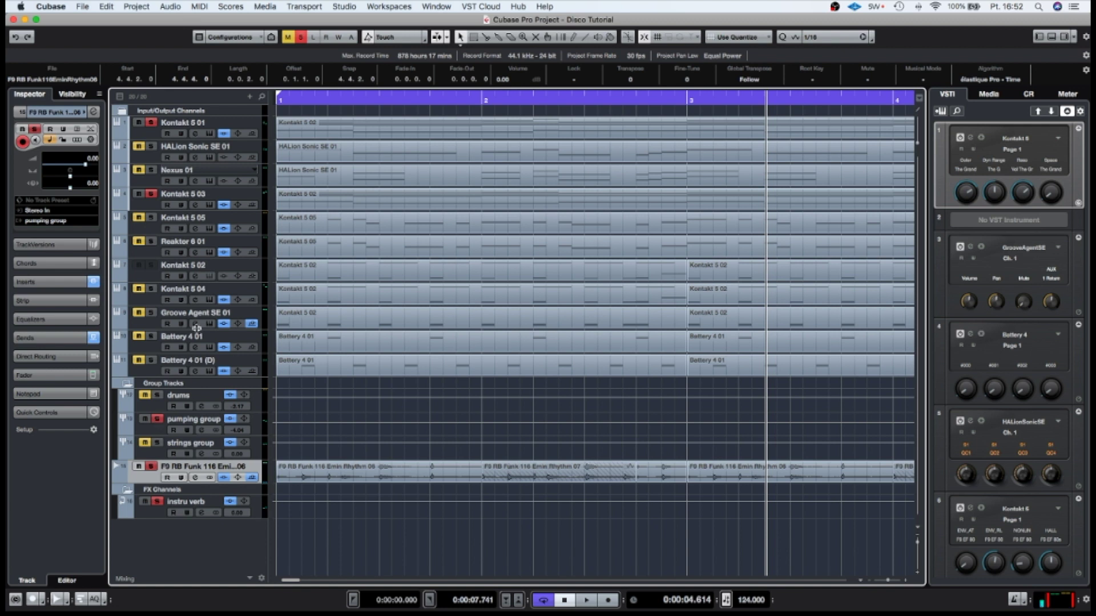
{"action": "left_click", "coordinate": [151, 313]}
{"action": "key", "text": "space"}
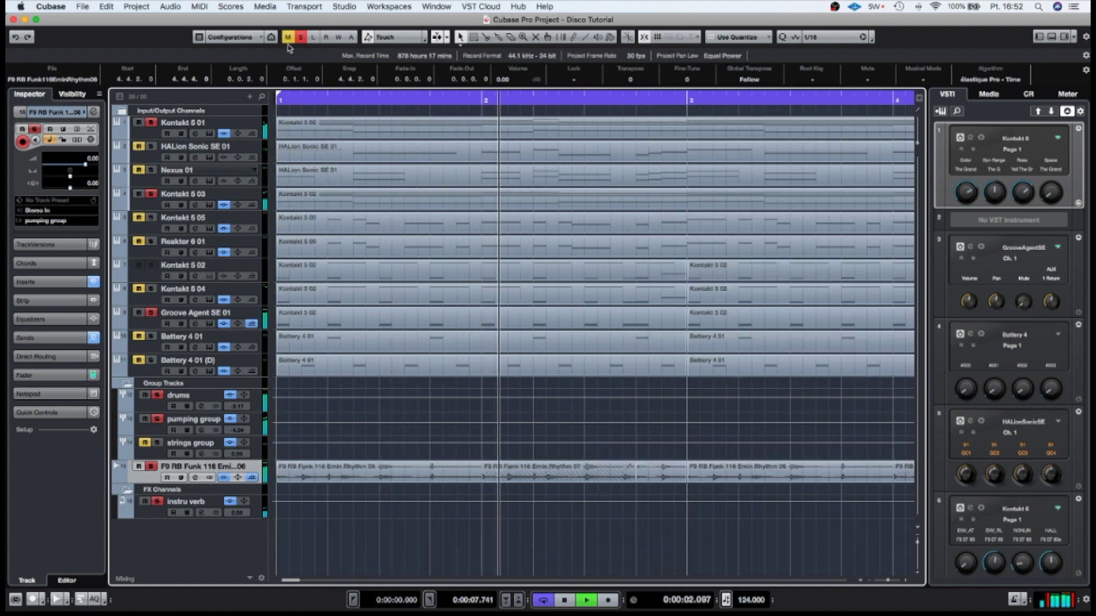
{"action": "left_click", "coordinate": [303, 38]}
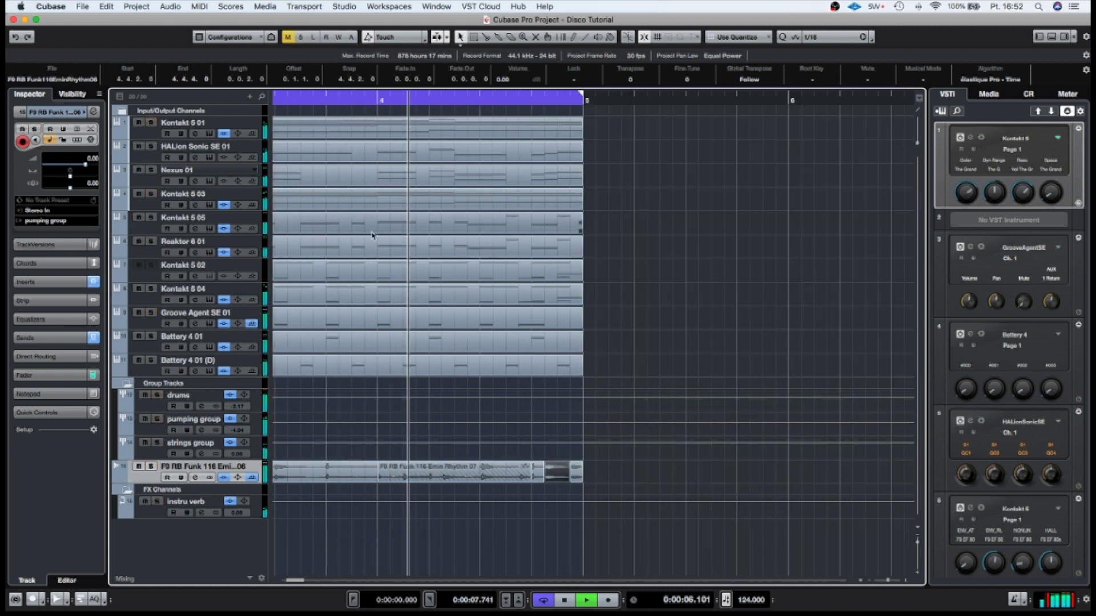
{"action": "key", "text": "f"}
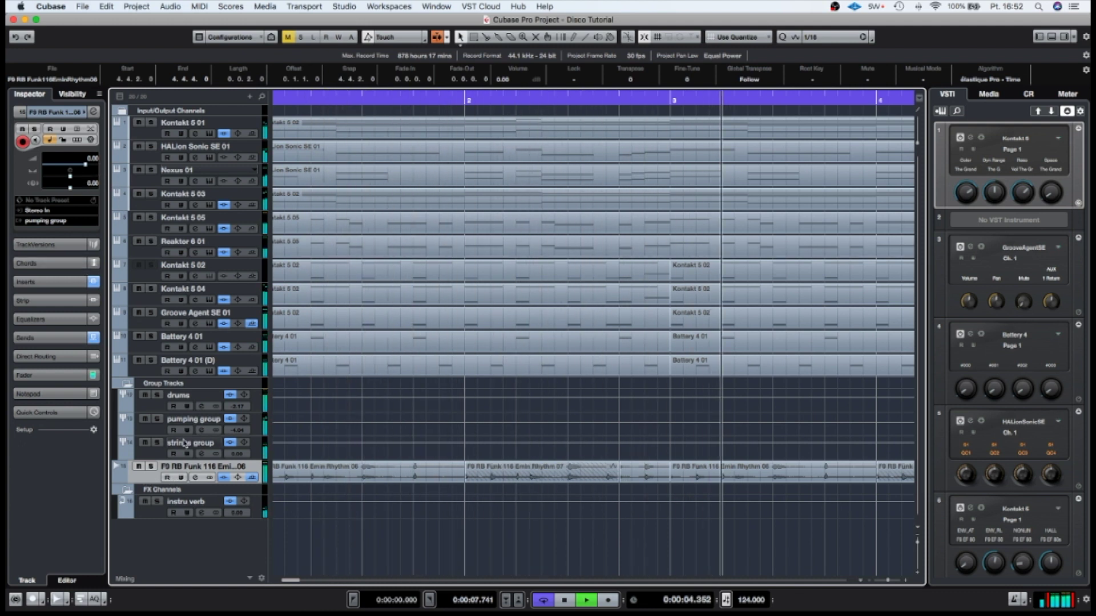
{"action": "key", "text": "space"}
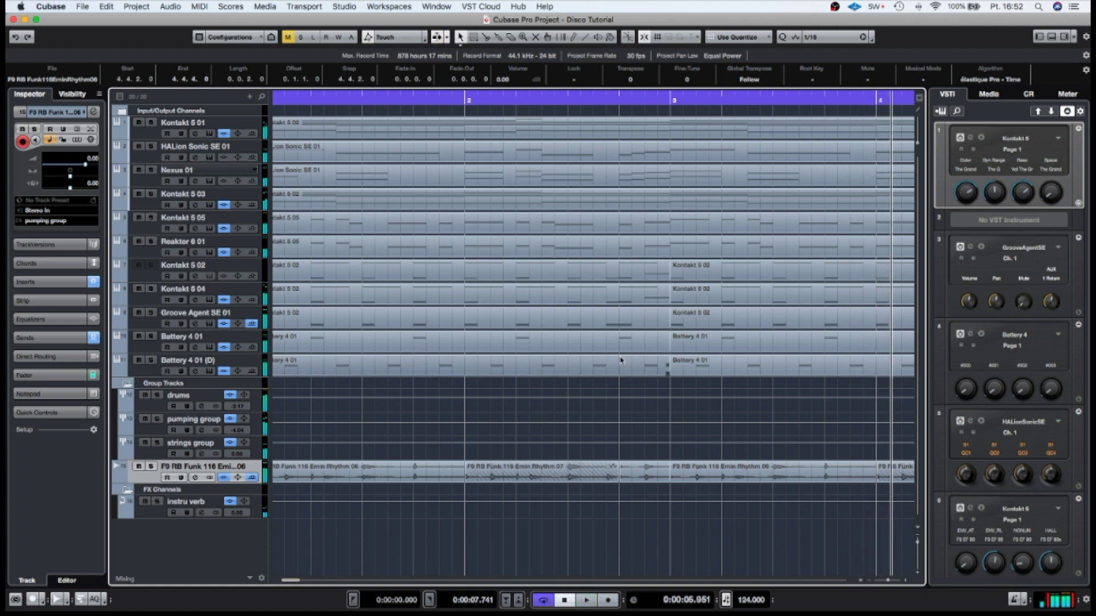
Show the MixConsole in the lower zone and lower the F9 RB Funk guitar fader to -2.90 during playback.
{"action": "left_click", "coordinate": [1053, 39]}
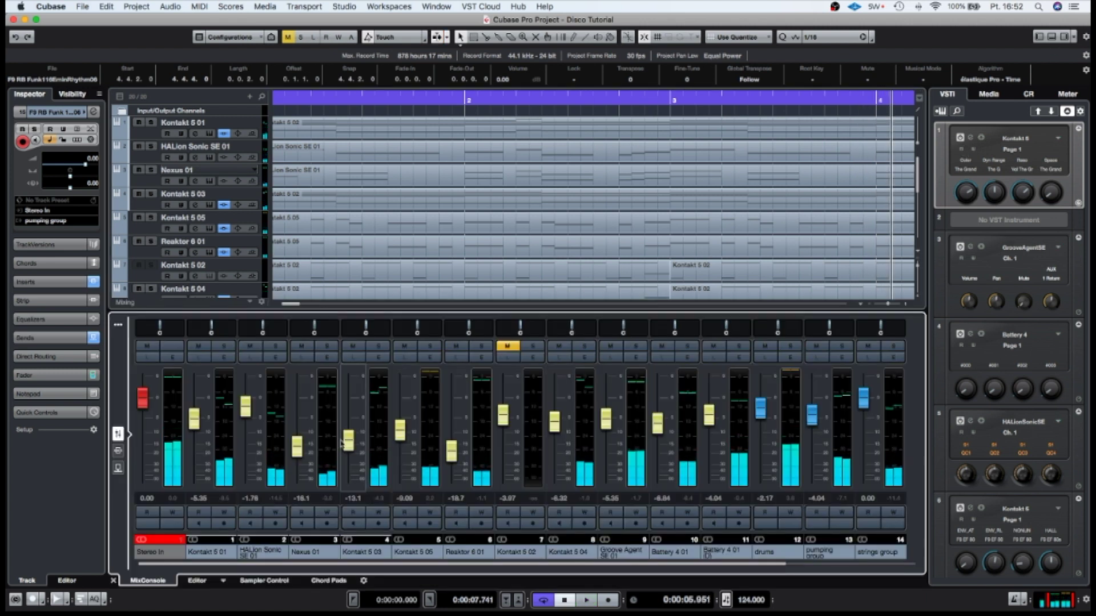
{"action": "left_click_drag", "start_coordinate": [372, 564], "coordinate": [479, 568]}
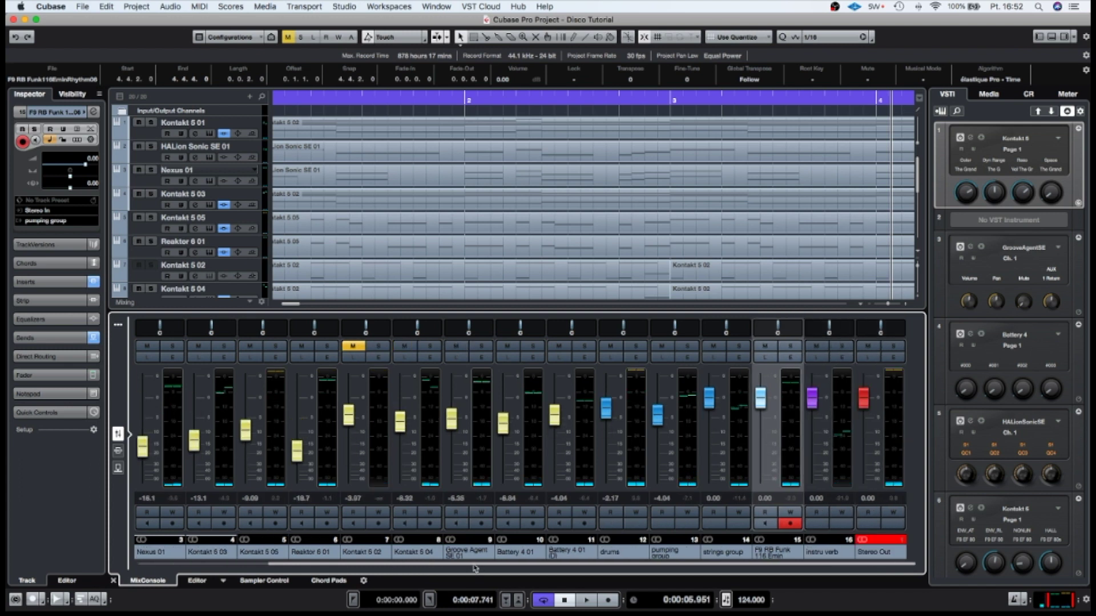
{"action": "key", "text": "space"}
{"action": "left_click_drag", "start_coordinate": [761, 398], "coordinate": [761, 419]}
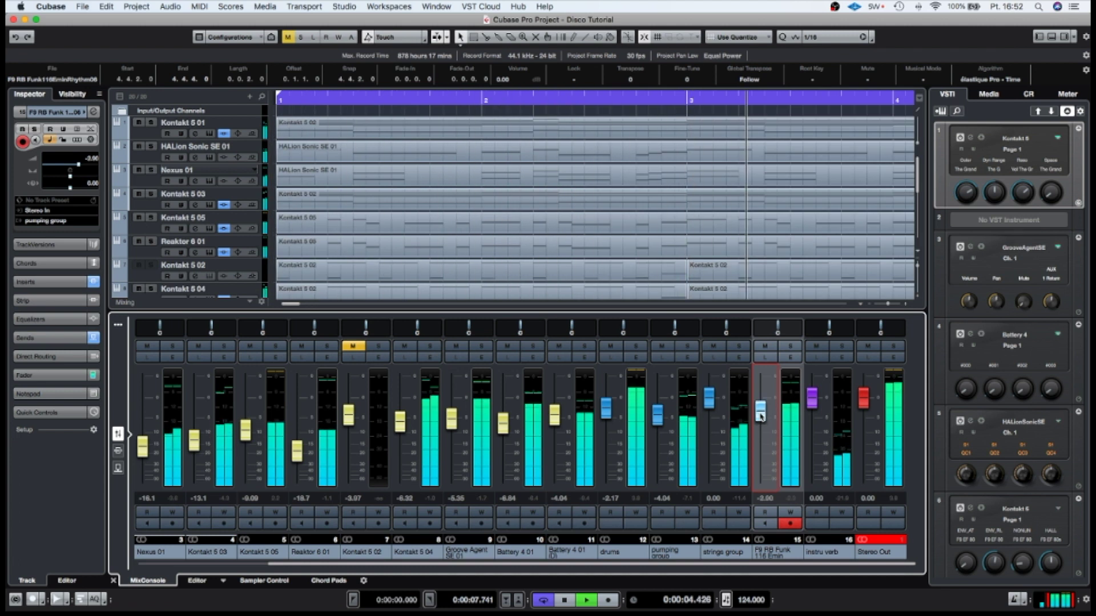
{"action": "key", "text": "space"}
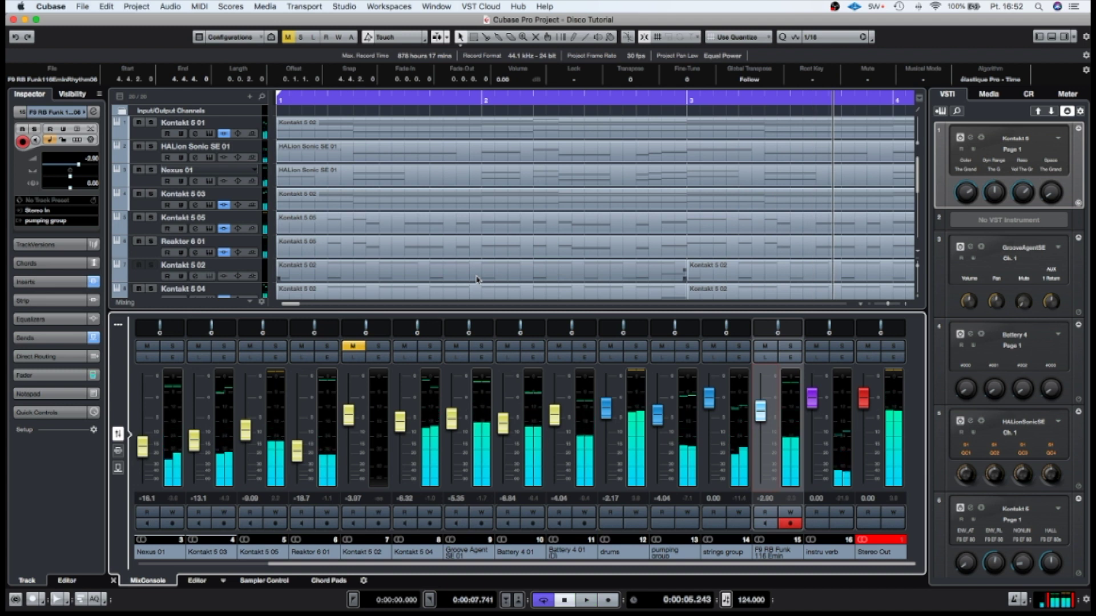
Solo the F9 RB Funk guitar track in the track list.
{"action": "scroll", "coordinate": [407, 233], "scroll_direction": "down", "scroll_amount": 5}
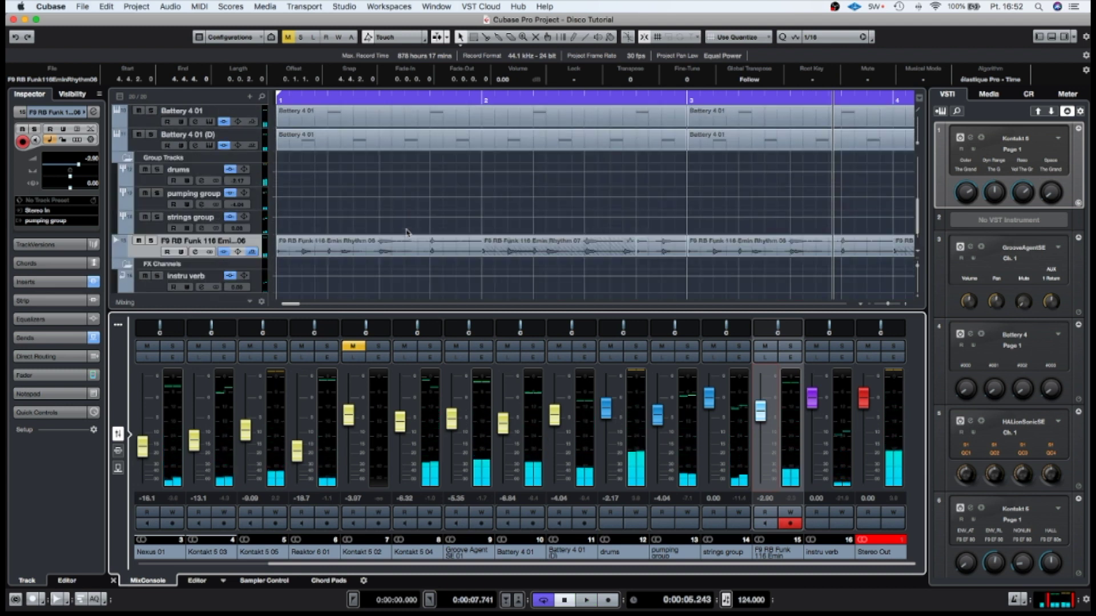
{"action": "scroll", "coordinate": [407, 232], "scroll_direction": "up", "scroll_amount": 2}
{"action": "scroll", "coordinate": [407, 232], "scroll_direction": "down", "scroll_amount": 3}
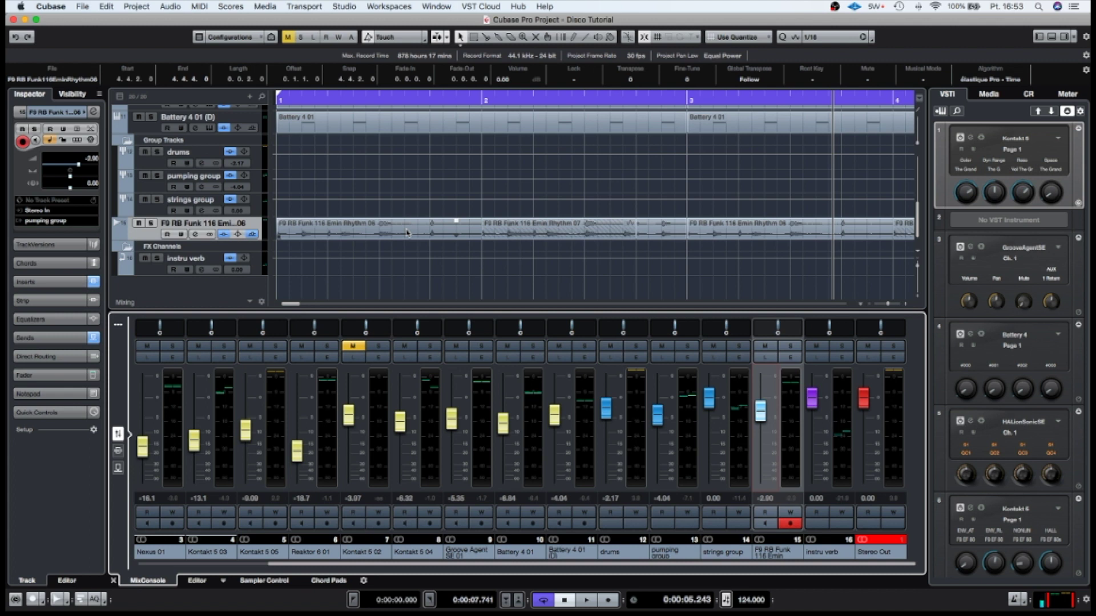
{"action": "left_click", "coordinate": [152, 223]}
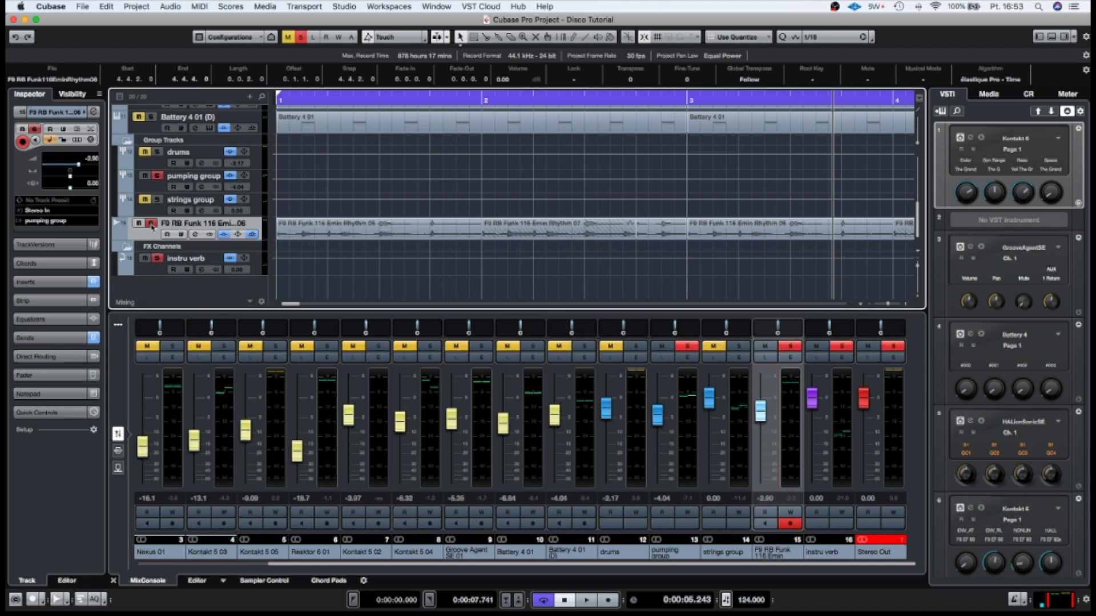
Solo Nexus 01 in place of the F9 RB Funk guitar and listen to it on its own.
{"action": "left_click", "coordinate": [531, 568]}
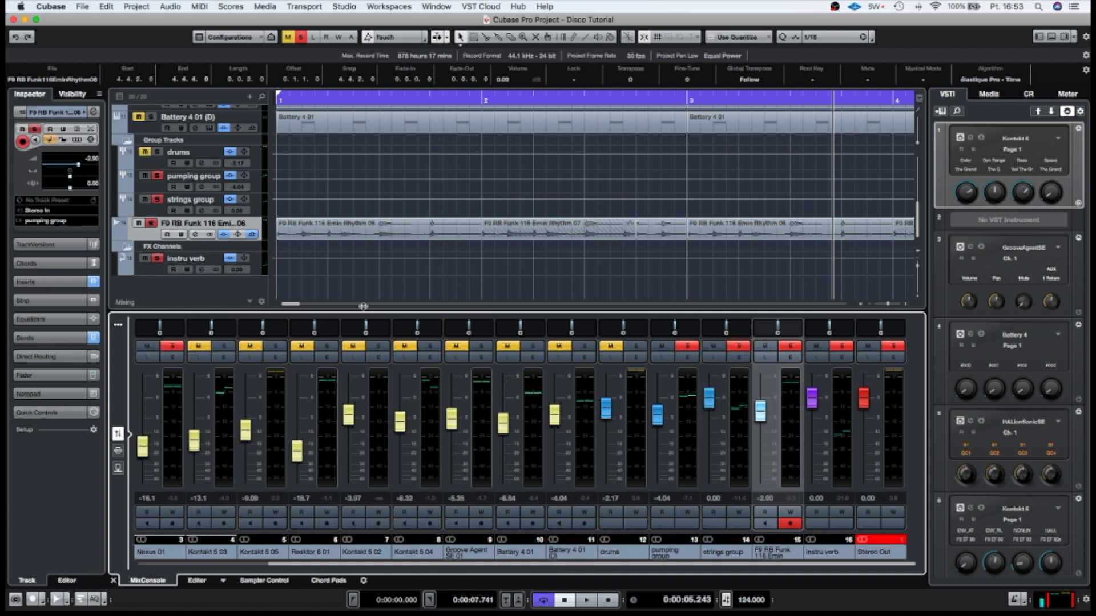
{"action": "left_click", "coordinate": [152, 223]}
{"action": "key", "text": "space"}
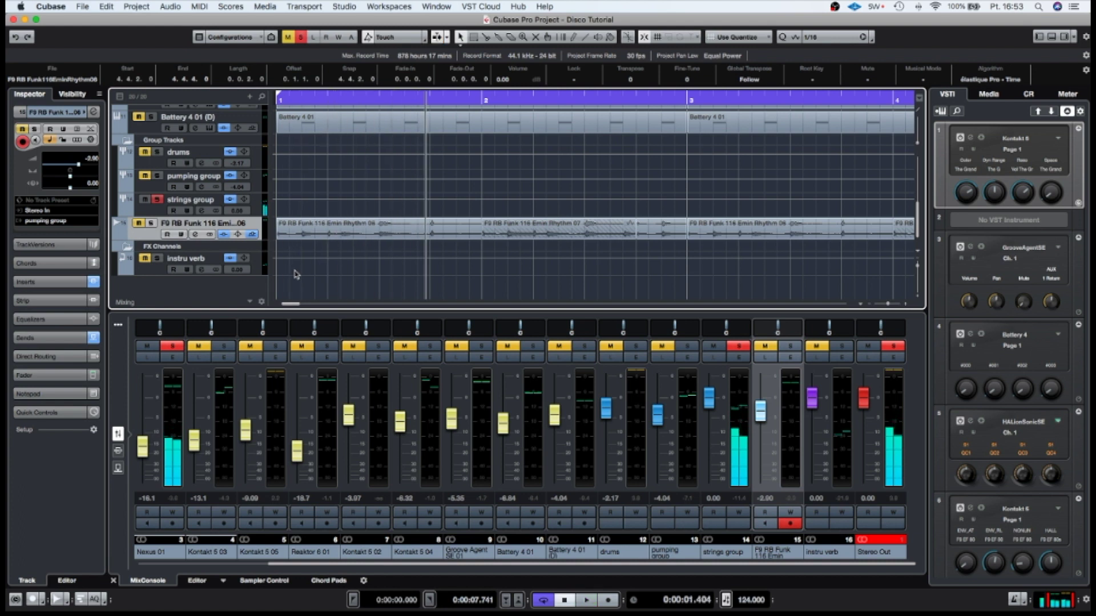
Trim the start of the first F9 RB Funk guitar event so it enters late in bar 1, and solo the guitar alongside Nexus 01.
{"action": "left_click", "coordinate": [460, 237]}
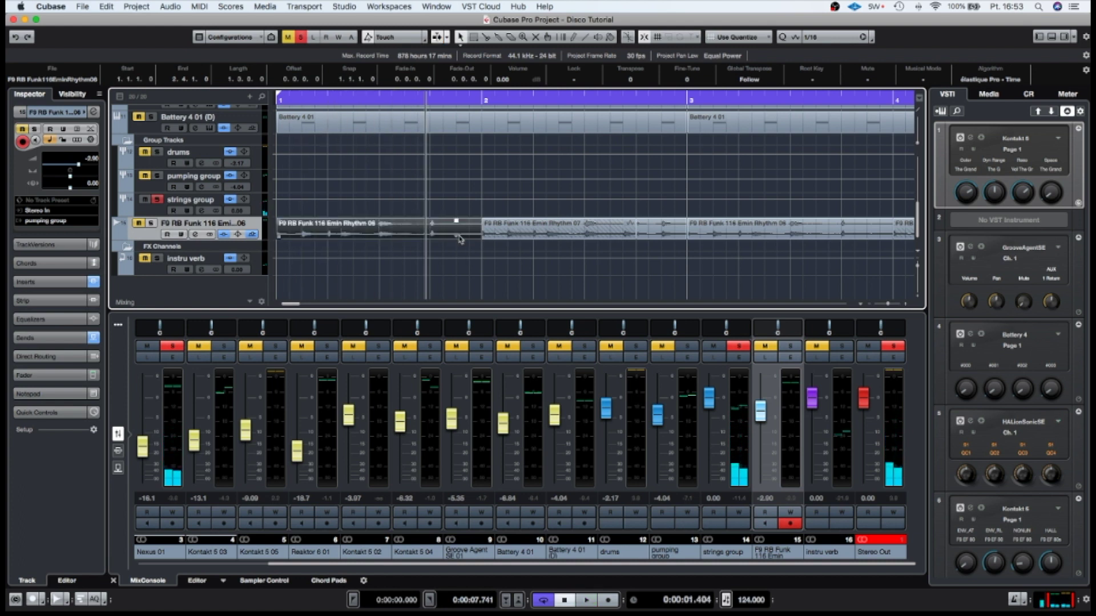
{"action": "mouse_move", "coordinate": [464, 239]}
{"action": "left_mouse_down"}
{"action": "mouse_move", "coordinate": [445, 240]}
{"action": "mouse_move", "coordinate": [467, 238]}
{"action": "left_mouse_up"}
{"action": "left_click", "coordinate": [565, 236]}
{"action": "left_click_drag", "start_coordinate": [634, 237], "coordinate": [481, 237]}
{"action": "key", "text": "KP_Decimal"}
{"action": "key", "text": "space"}
{"action": "key", "text": "space"}
{"action": "left_click_drag", "start_coordinate": [278, 237], "coordinate": [418, 236]}
{"action": "mouse_move", "coordinate": [480, 236]}
{"action": "left_mouse_down"}
{"action": "mouse_move", "coordinate": [492, 236]}
{"action": "mouse_move", "coordinate": [337, 234]}
{"action": "mouse_move", "coordinate": [480, 236]}
{"action": "left_mouse_up"}
{"action": "key", "text": "s"}
{"action": "key", "text": "space"}
Play the guitar repeatedly across bars 1 and 2 to check where the trimmed phrase enters.
{"action": "left_click_drag", "start_coordinate": [278, 236], "coordinate": [508, 236]}
{"action": "key", "text": "space"}
{"action": "key", "text": "space"}
{"action": "key", "text": "space"}
{"action": "left_click_drag", "start_coordinate": [545, 238], "coordinate": [482, 236]}
{"action": "key", "text": "space"}
{"action": "key", "text": "space"}
{"action": "key", "text": "space"}
{"action": "key", "text": "space"}
{"action": "key", "text": "space"}
{"action": "key", "text": "space"}
Split the guitar event at 3.1.3 and move the short slice from the start of bar 3 to bar 1.
{"action": "scroll", "coordinate": [645, 250], "scroll_direction": "right", "scroll_amount": 3}
{"action": "key", "text": "3"}
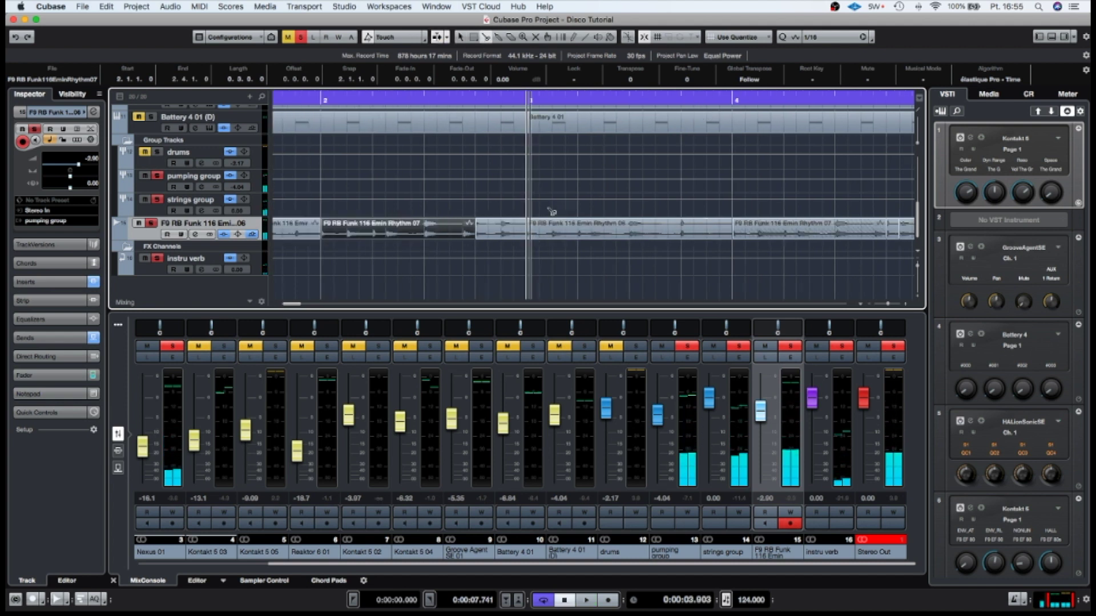
{"action": "left_click", "coordinate": [553, 230]}
{"action": "scroll", "coordinate": [553, 230], "scroll_direction": "left", "scroll_amount": 3}
{"action": "key", "text": "1"}
{"action": "left_click_drag", "start_coordinate": [701, 233], "coordinate": [290, 233]}
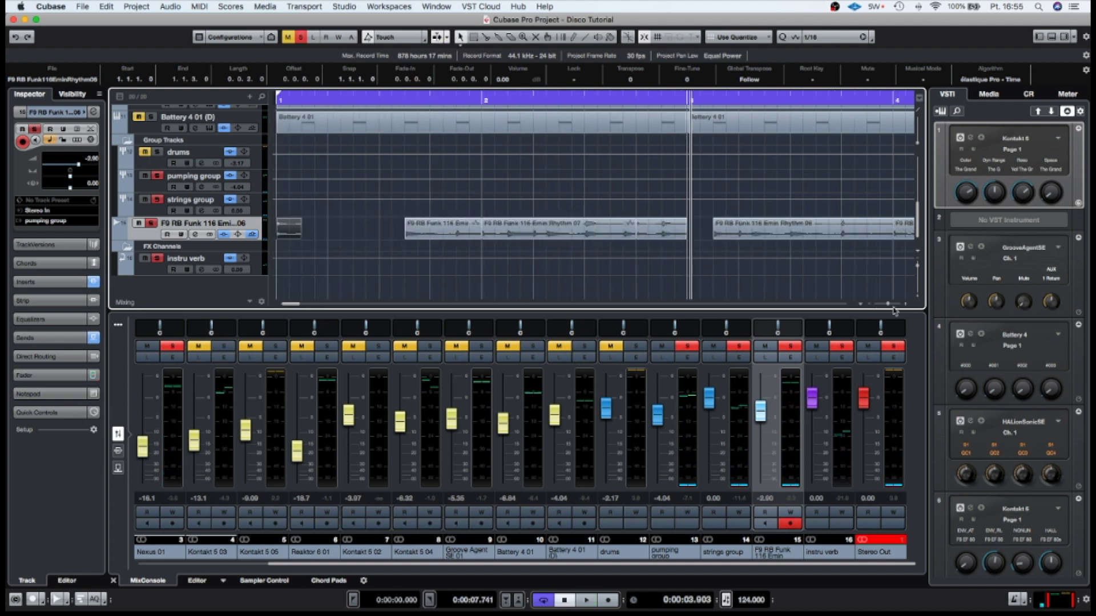
Delete the guitar events from bar 3 onward and copy the edited two-bar guitar phrase to bar 3.
{"action": "left_click_drag", "start_coordinate": [887, 303], "coordinate": [886, 304]}
{"action": "left_click_drag", "start_coordinate": [721, 235], "coordinate": [480, 231]}
{"action": "key", "text": "Delete"}
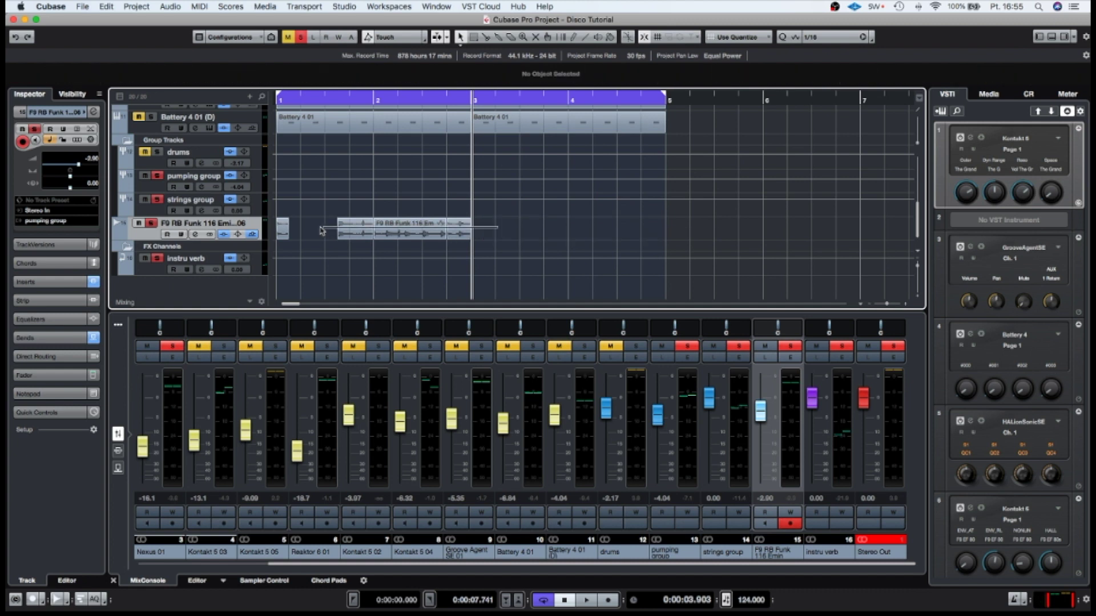
{"action": "left_click", "coordinate": [282, 232]}
{"action": "left_click_drag", "start_coordinate": [282, 232], "coordinate": [477, 231]}
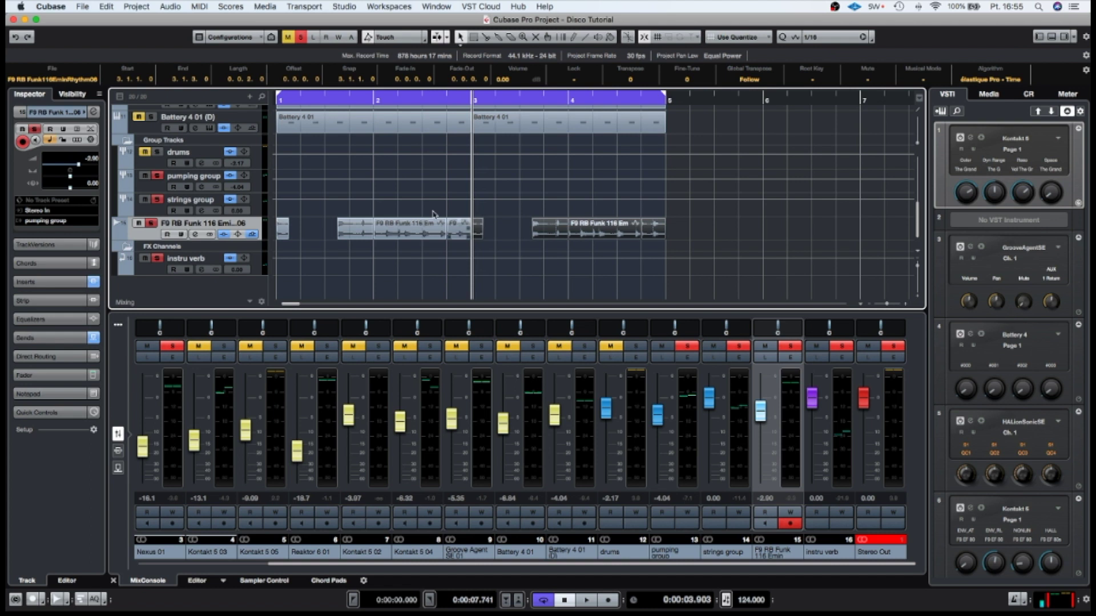
Play the loop from bar 1, clear all solos, and raise the F9 RB Funk guitar fader to -1.50.
{"action": "left_click", "coordinate": [275, 98]}
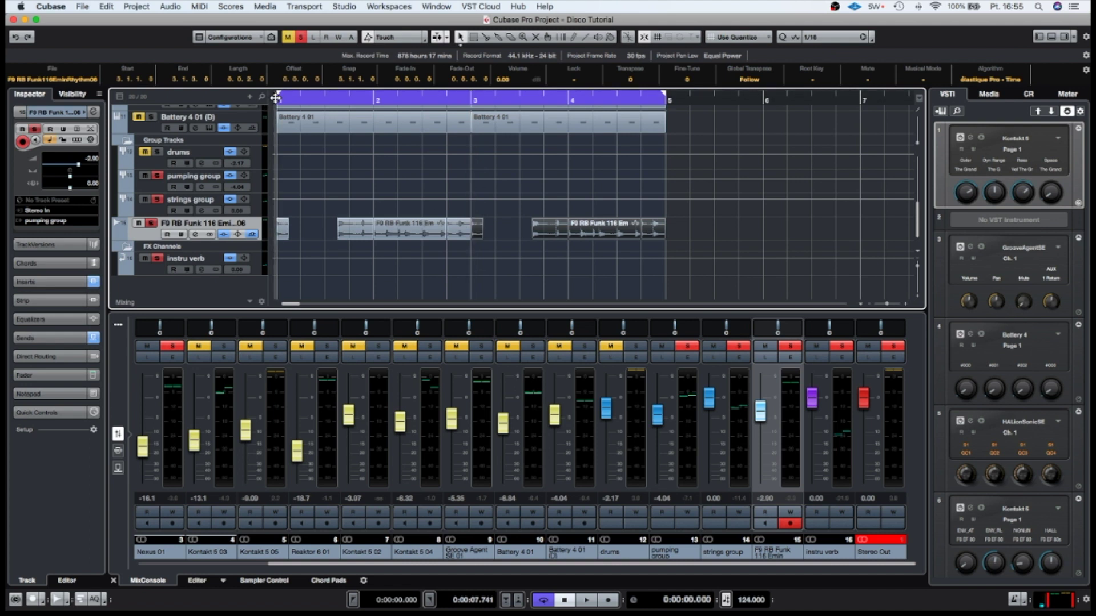
{"action": "key", "text": "space"}
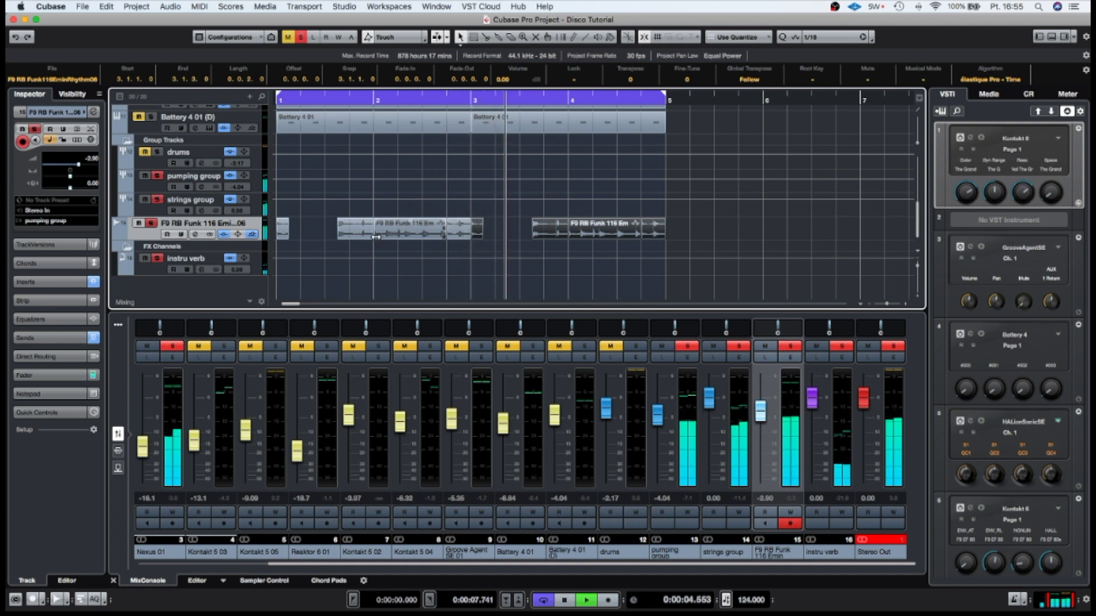
{"action": "left_click", "coordinate": [302, 37]}
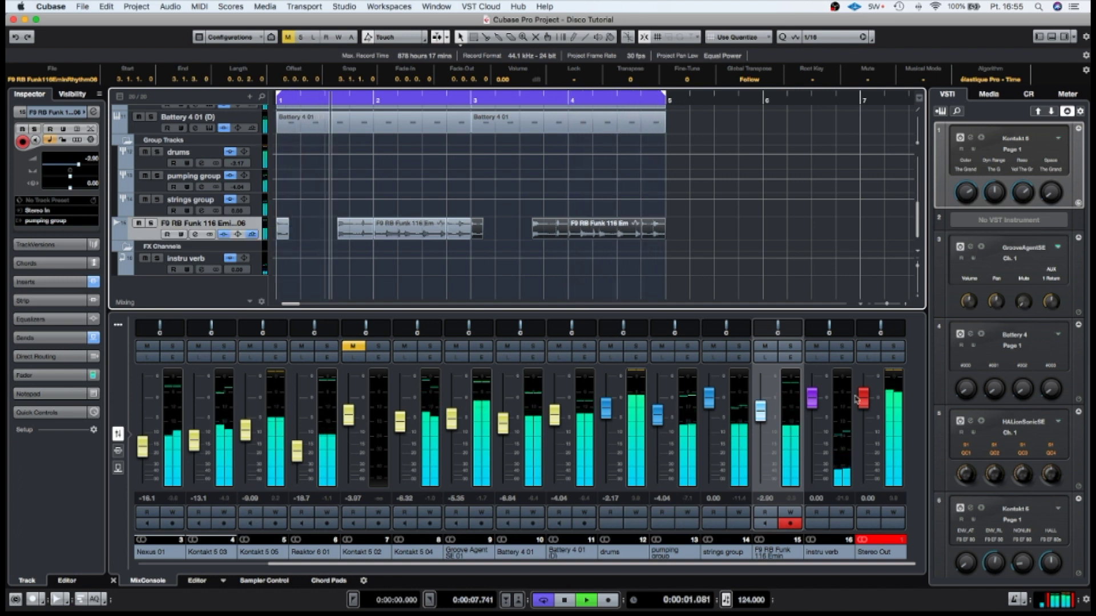
{"action": "left_click", "coordinate": [761, 412]}
{"action": "left_click_drag", "start_coordinate": [760, 412], "coordinate": [760, 408]}
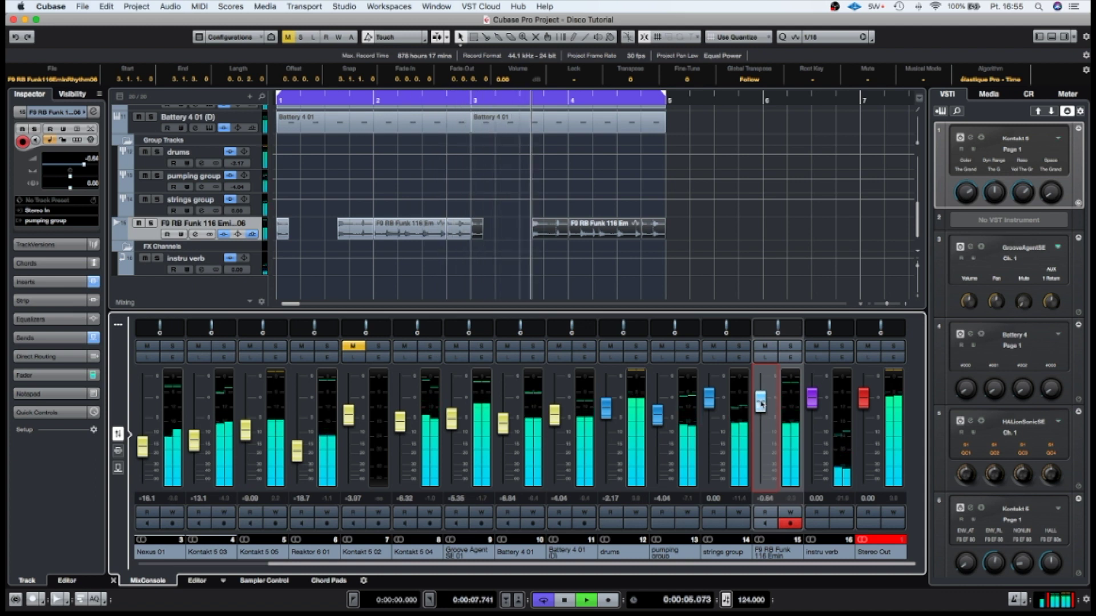
{"action": "key", "text": "space"}
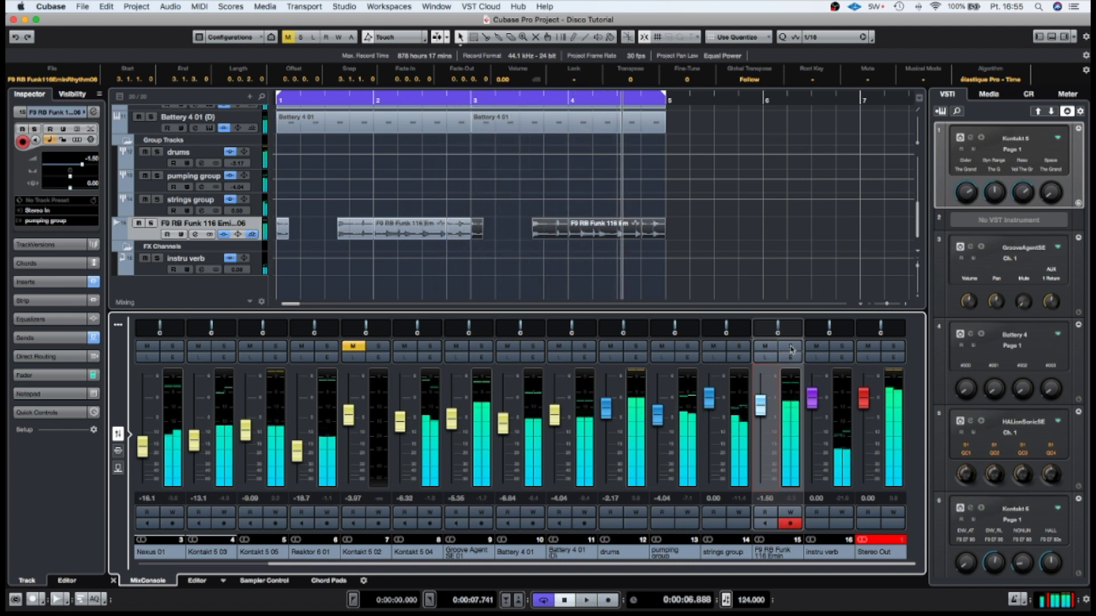
Solo the F9 RB Funk guitar and open the Frequency EQ from its channel inserts.
{"action": "left_click", "coordinate": [790, 346]}
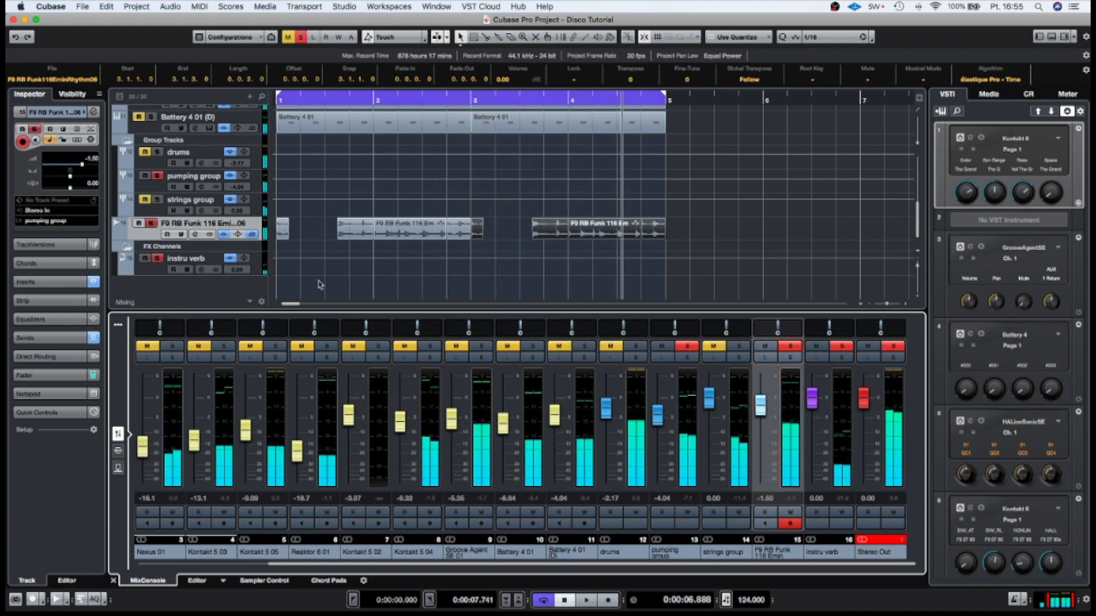
{"action": "left_click", "coordinate": [790, 357]}
{"action": "left_click", "coordinate": [368, 209]}
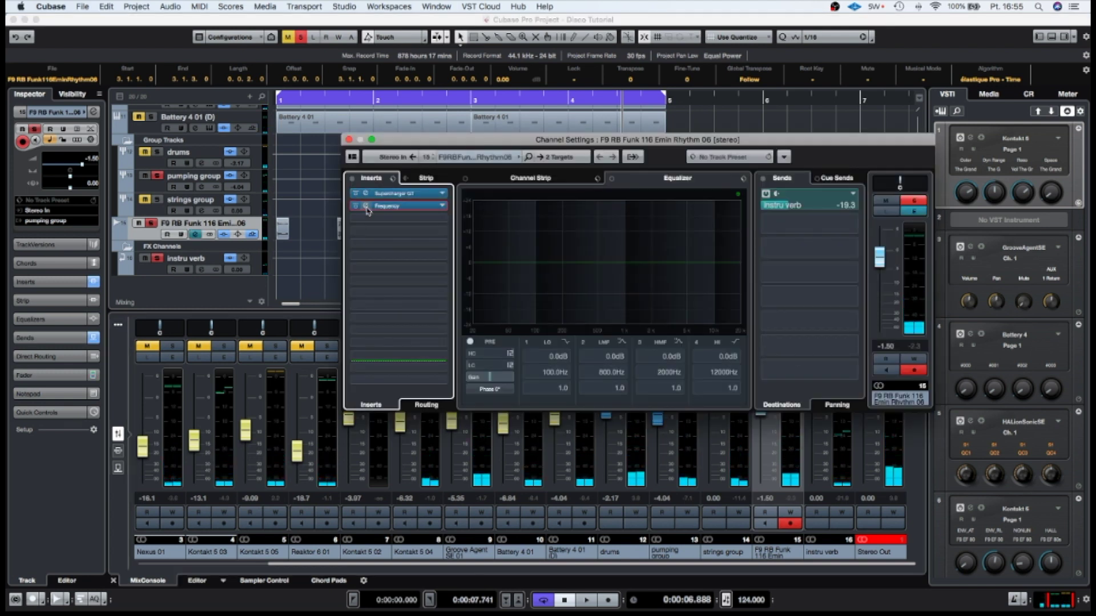
{"action": "left_click", "coordinate": [366, 208]}
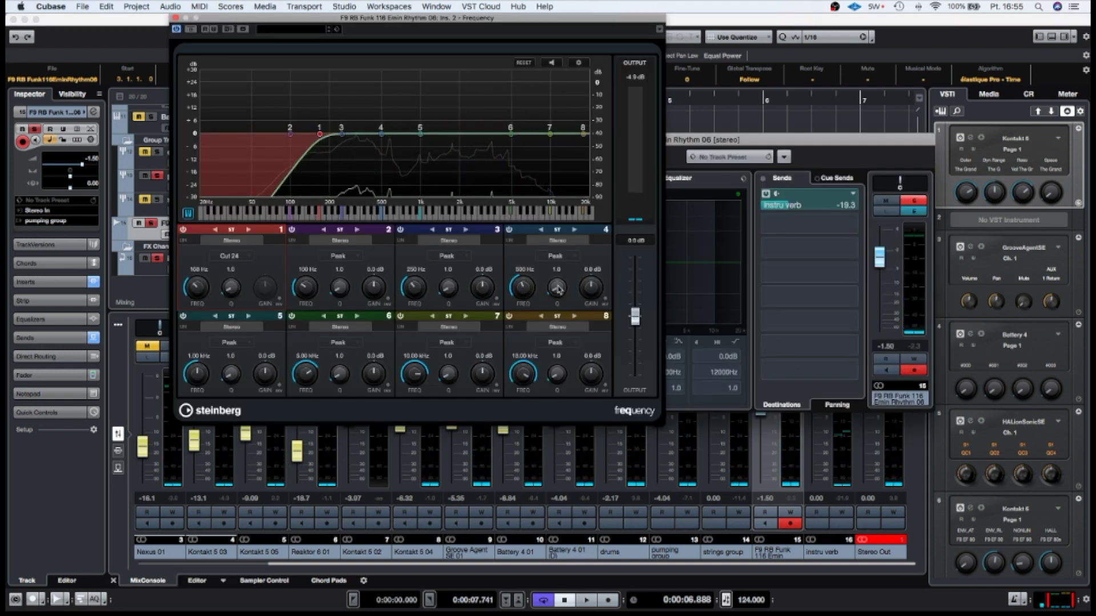
Set Frequency band 7 to High Shelf and boost it by about 7.4 dB at about 1.11 kHz.
{"action": "left_click", "coordinate": [564, 343]}
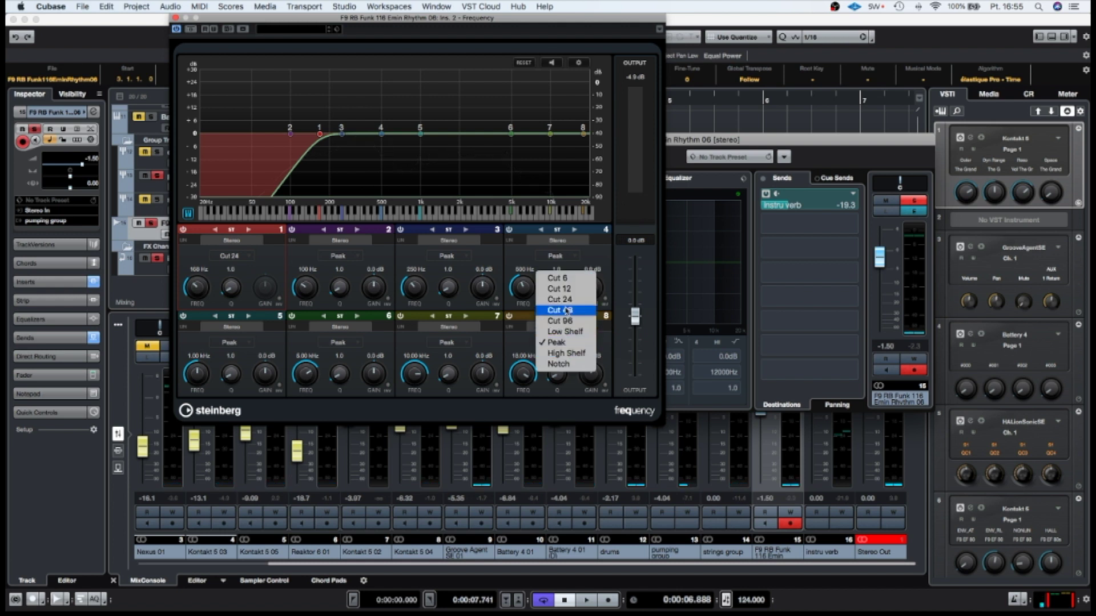
{"action": "left_click", "coordinate": [457, 342]}
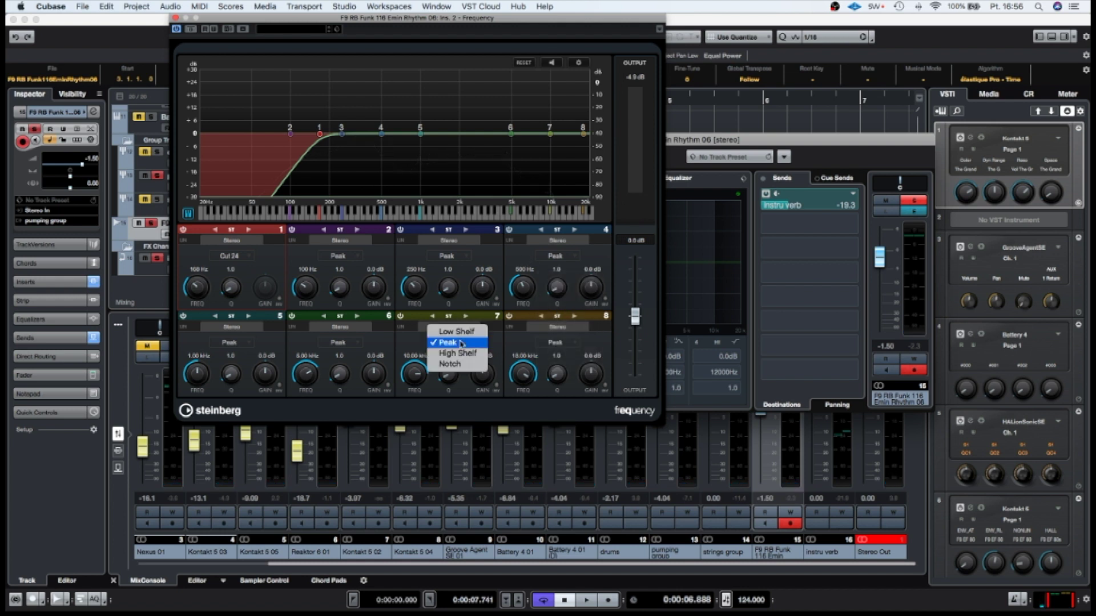
{"action": "left_click", "coordinate": [471, 353]}
{"action": "left_click_drag", "start_coordinate": [549, 133], "coordinate": [427, 117]}
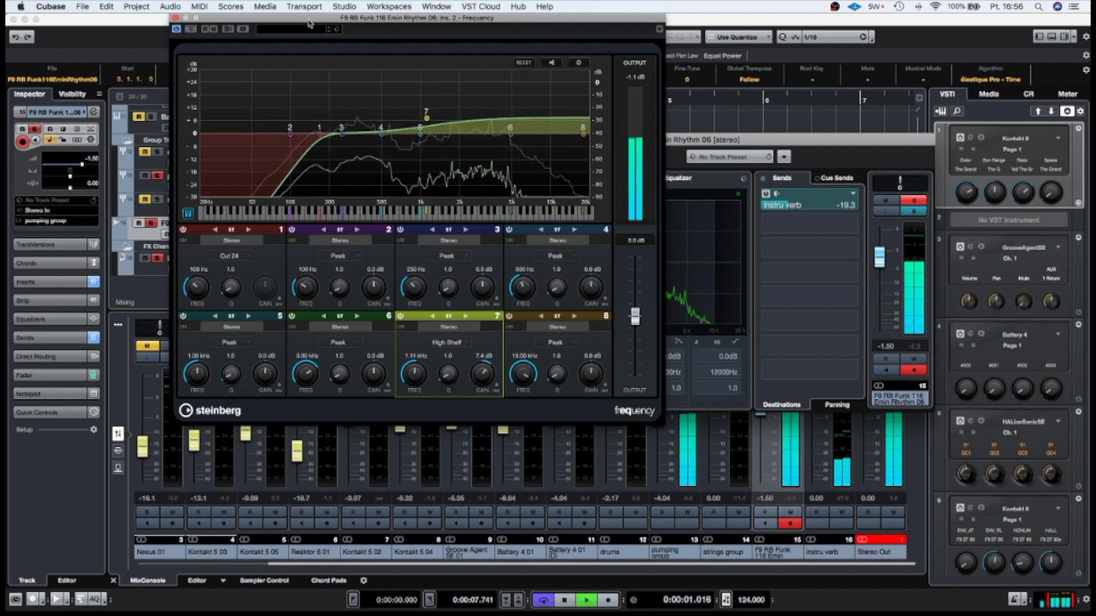
In the full mix, soften the band 7 shelf boost and cut band 4 by a few dB at about 325 Hz, closing the EQ.
{"action": "left_click_drag", "start_coordinate": [308, 23], "coordinate": [565, 23]}
{"action": "left_click", "coordinate": [379, 43]}
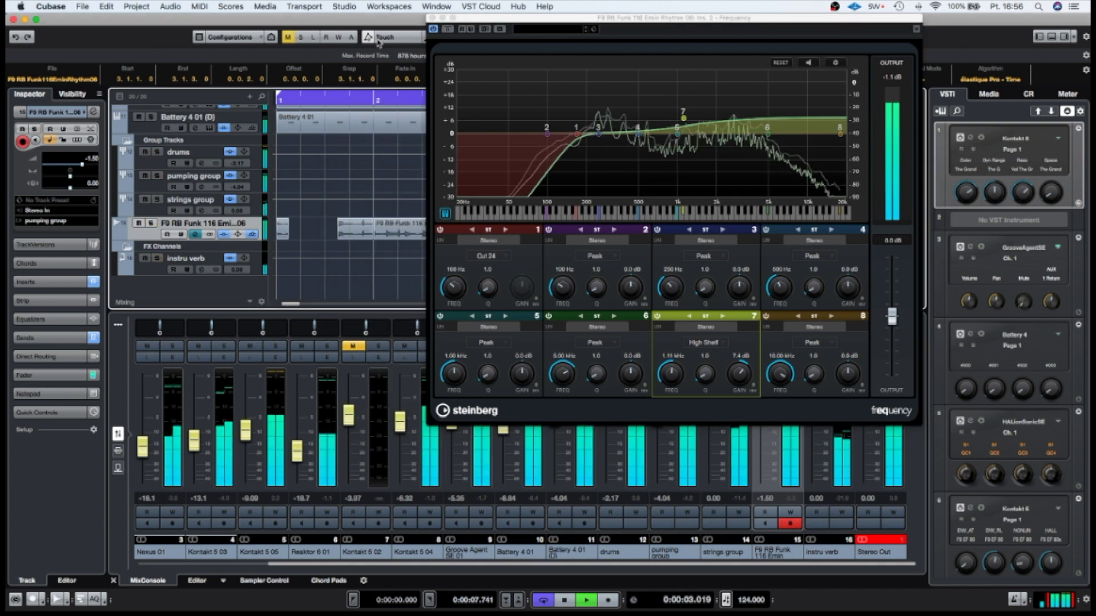
{"action": "left_click_drag", "start_coordinate": [683, 118], "coordinate": [615, 144]}
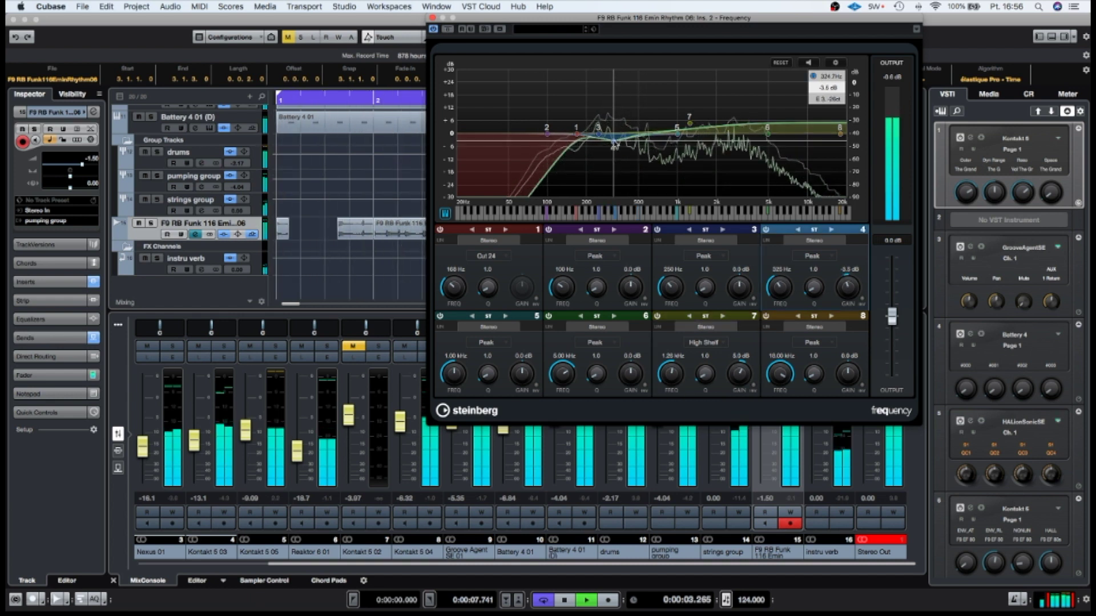
{"action": "left_click", "coordinate": [433, 18]}
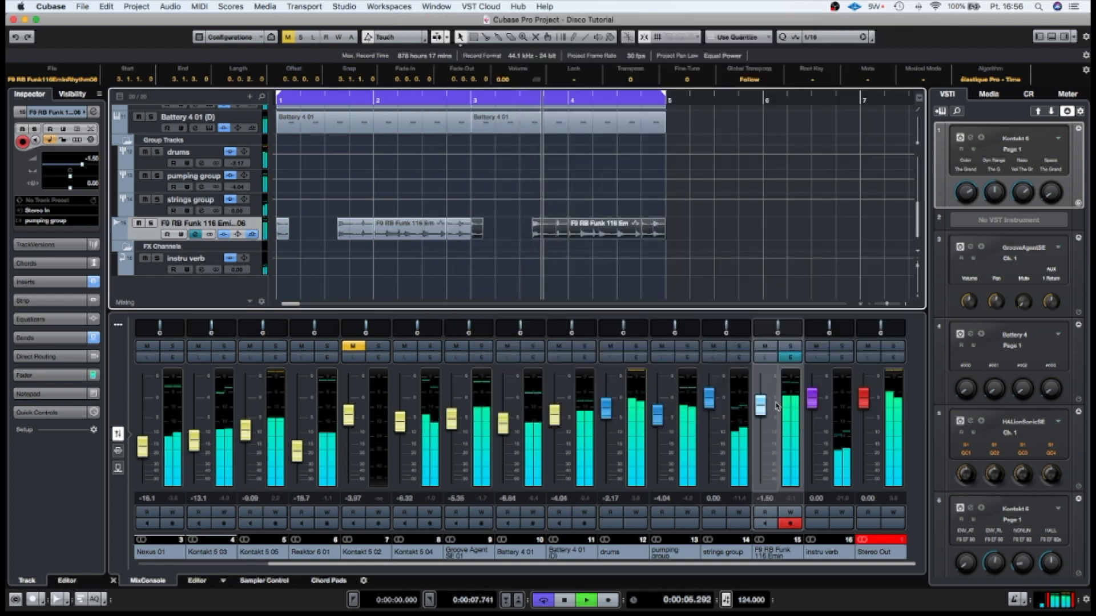
Lower the F9 RB Funk guitar fader to -3.37, stop playback, and hide the MixConsole.
{"action": "left_click_drag", "start_coordinate": [760, 405], "coordinate": [760, 417]}
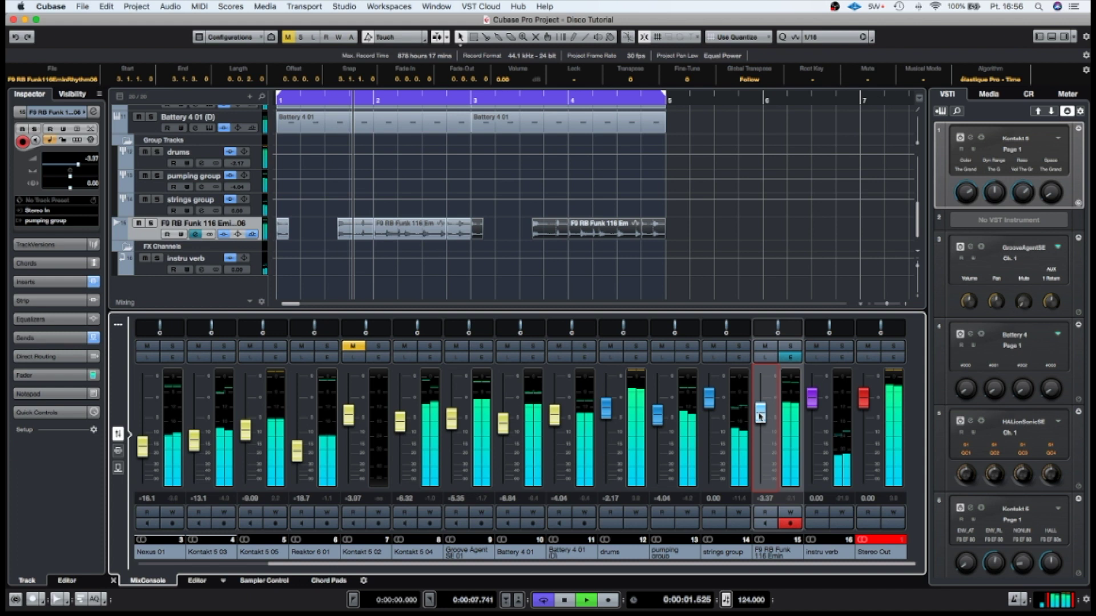
{"action": "key", "text": "space"}
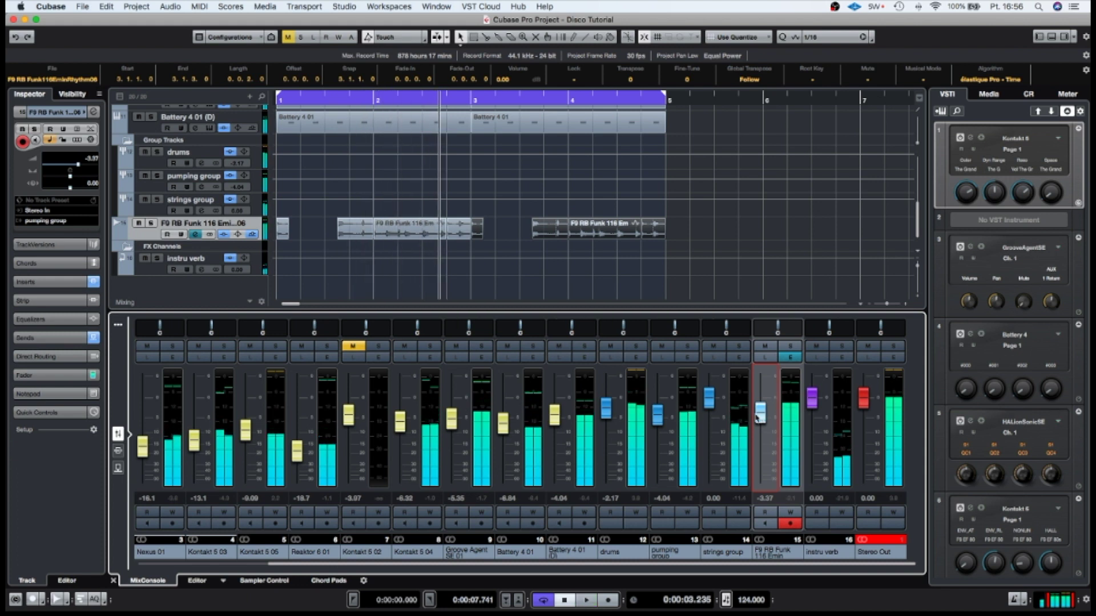
{"action": "key", "text": "super+alt+e"}
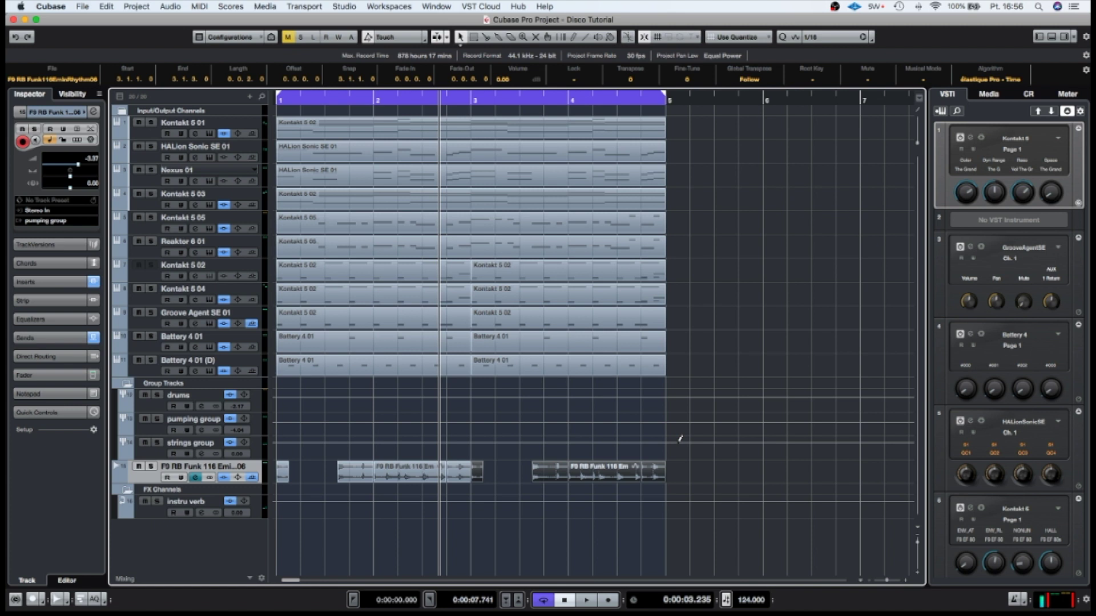
Start an Audio Mixdown export of the loop and browse for a new destination folder.
{"action": "left_click_drag", "start_coordinate": [887, 580], "coordinate": [886, 580]}
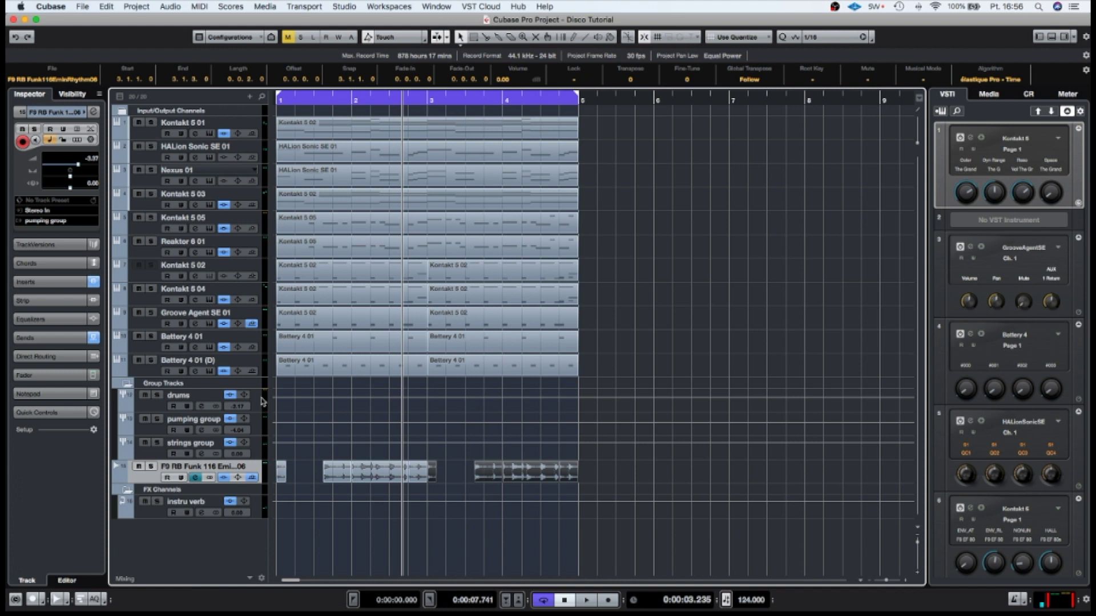
{"action": "left_click", "coordinate": [82, 6]}
{"action": "mouse_move", "coordinate": [97, 169]}
{"action": "left_click", "coordinate": [225, 170]}
{"action": "left_click", "coordinate": [921, 126]}
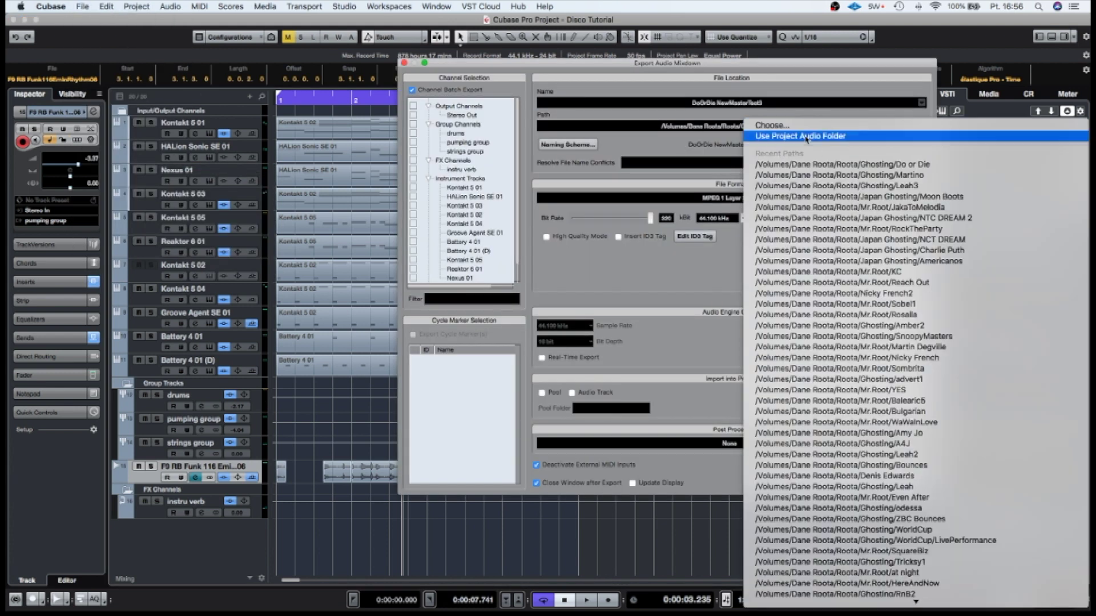
{"action": "left_click", "coordinate": [771, 123]}
Export the Stereo Out mixdown as "disco loop" and bring it into the project on a new audio track.
{"action": "left_click", "coordinate": [549, 163]}
{"action": "left_click", "coordinate": [528, 238]}
{"action": "left_click", "coordinate": [586, 124]}
{"action": "left_click", "coordinate": [723, 352]}
{"action": "key", "text": "Return"}
{"action": "left_click", "coordinate": [907, 483]}
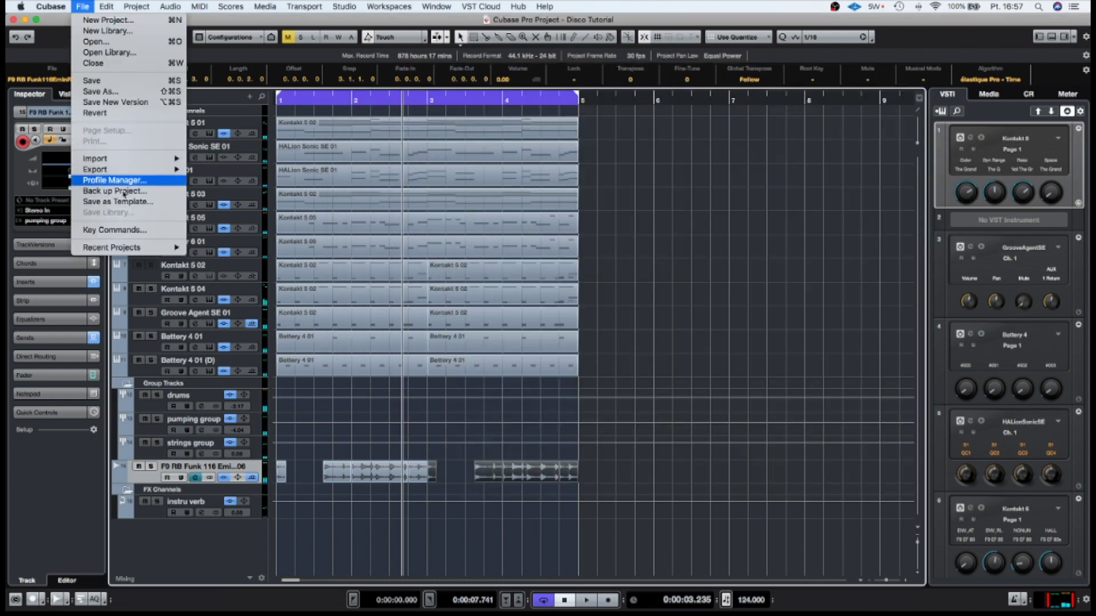
{"action": "left_click", "coordinate": [208, 177]}
{"action": "left_click", "coordinate": [759, 477]}
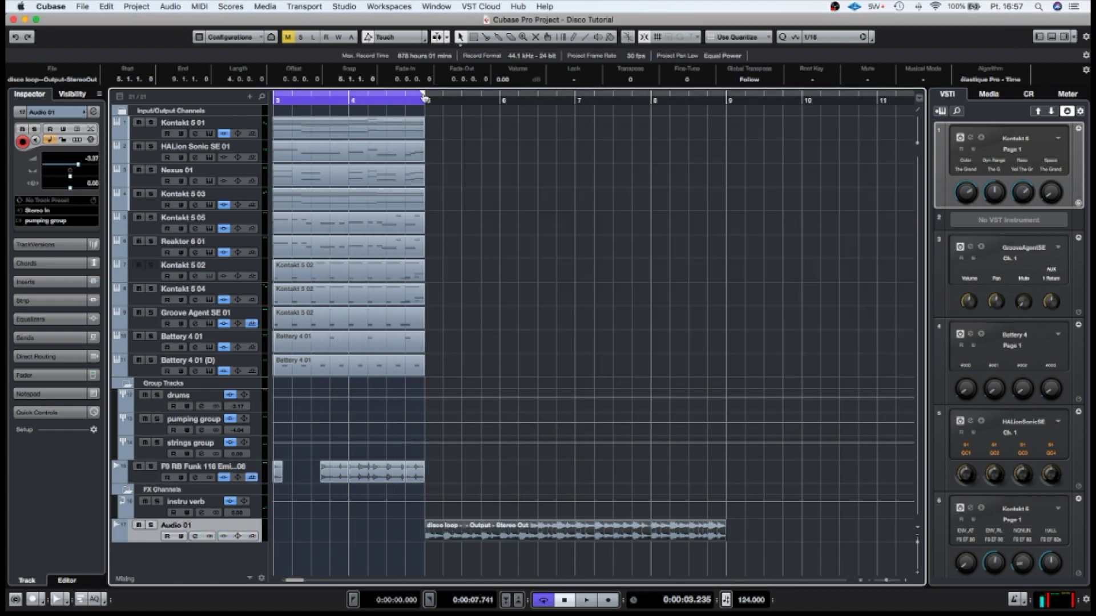
Set the cycle range to bars 5 to 9 around the disco loop mixdown and move the playback position to bar 5.
{"action": "left_click_drag", "start_coordinate": [428, 97], "coordinate": [655, 98]}
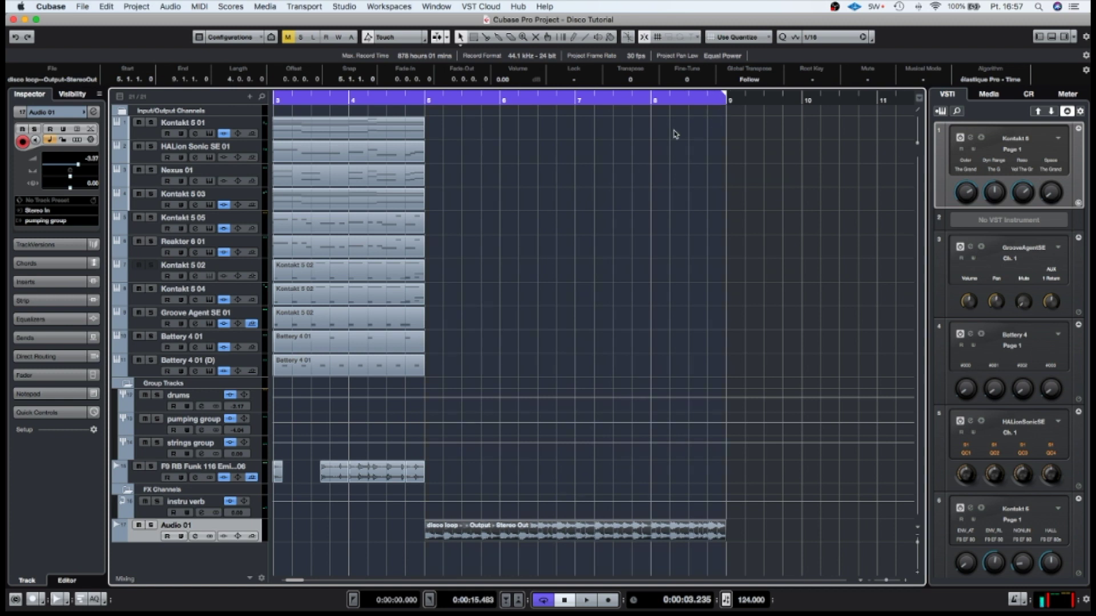
{"action": "scroll", "coordinate": [351, 170], "scroll_direction": "left", "scroll_amount": 5}
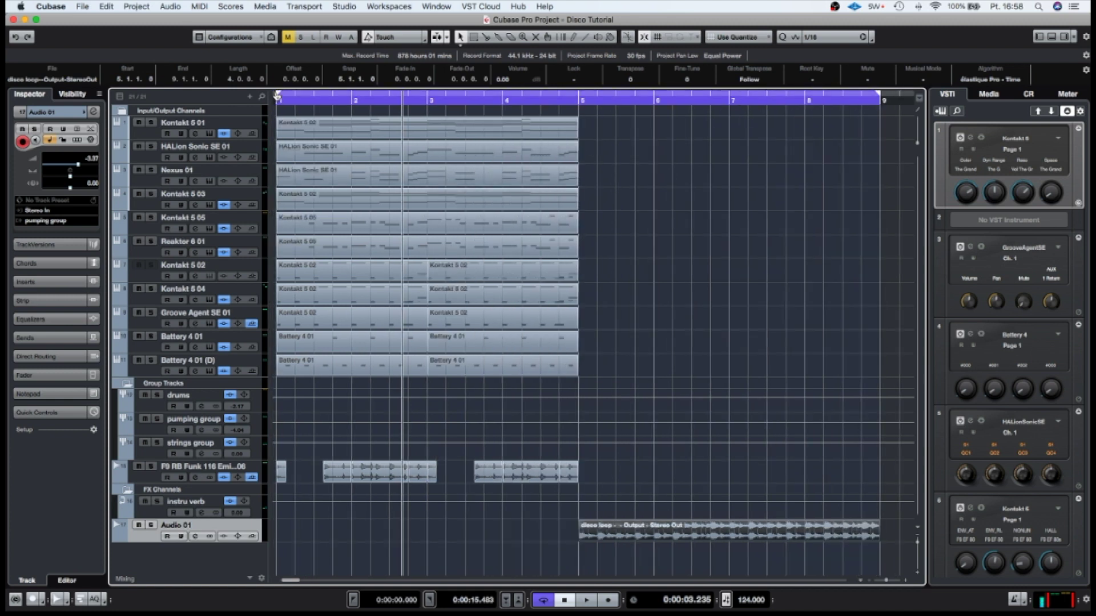
{"action": "left_click_drag", "start_coordinate": [279, 94], "coordinate": [601, 113]}
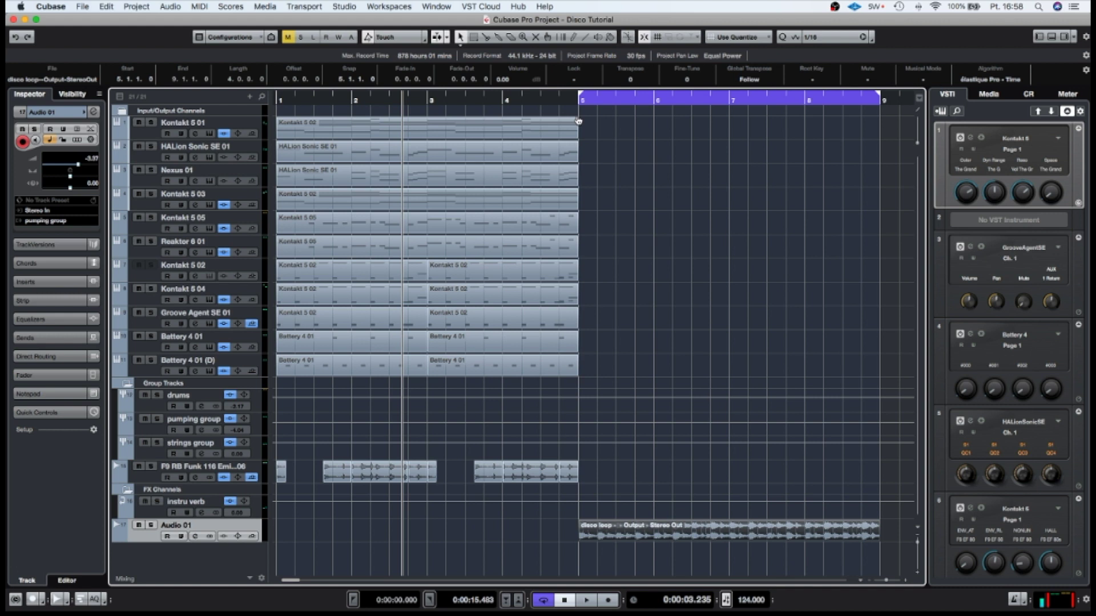
{"action": "left_click", "coordinate": [578, 102]}
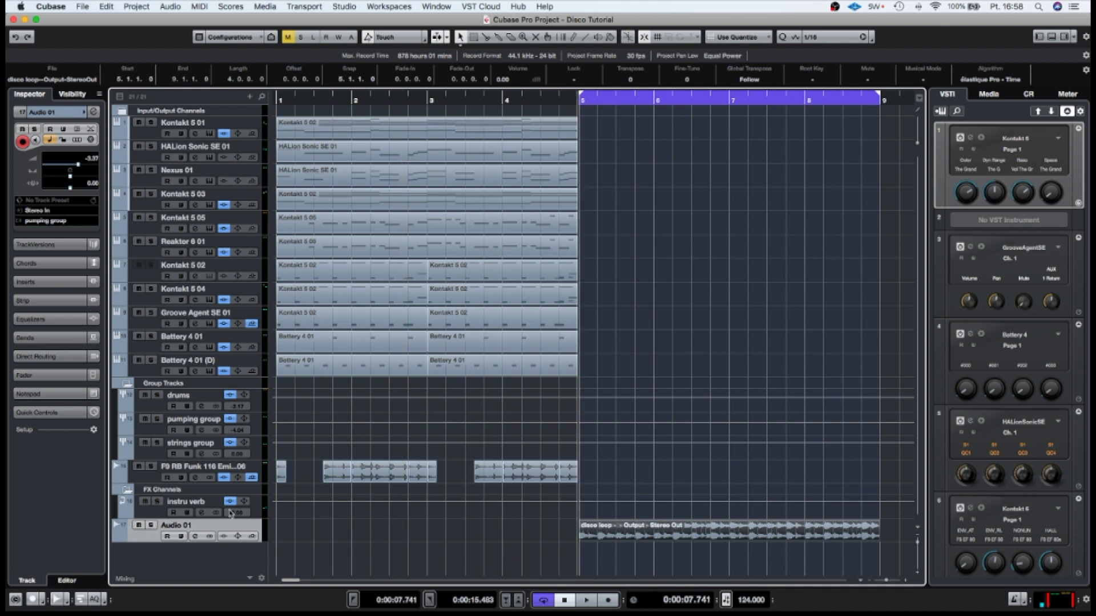
Play the disco loop mixdown, toggling solo on Audio 01 on and off, and follow playback with Auto-Scroll.
{"action": "left_click", "coordinate": [151, 525]}
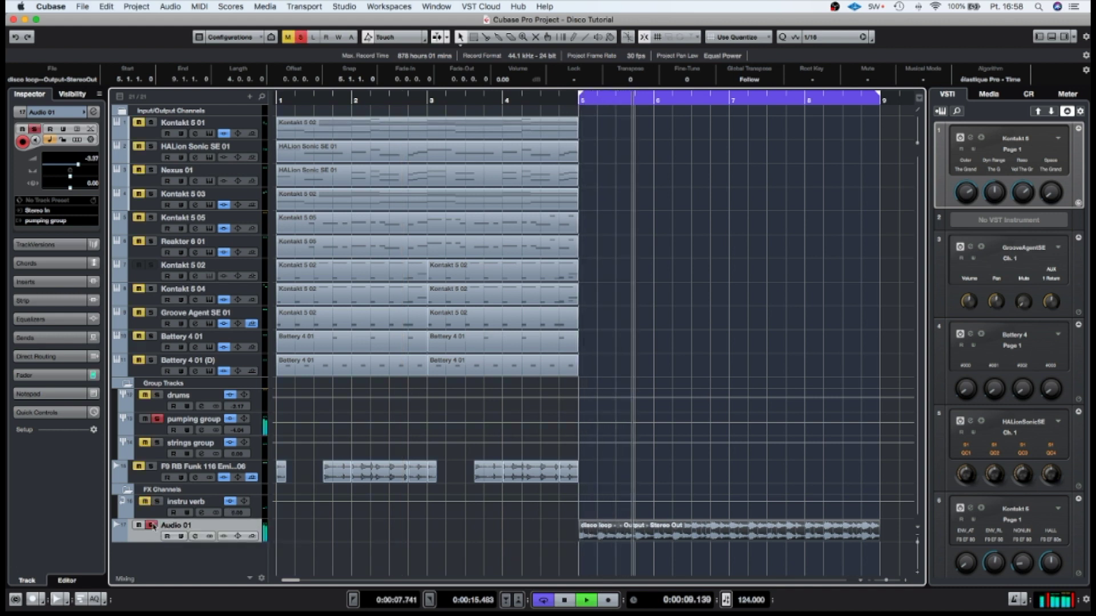
{"action": "left_click", "coordinate": [152, 525]}
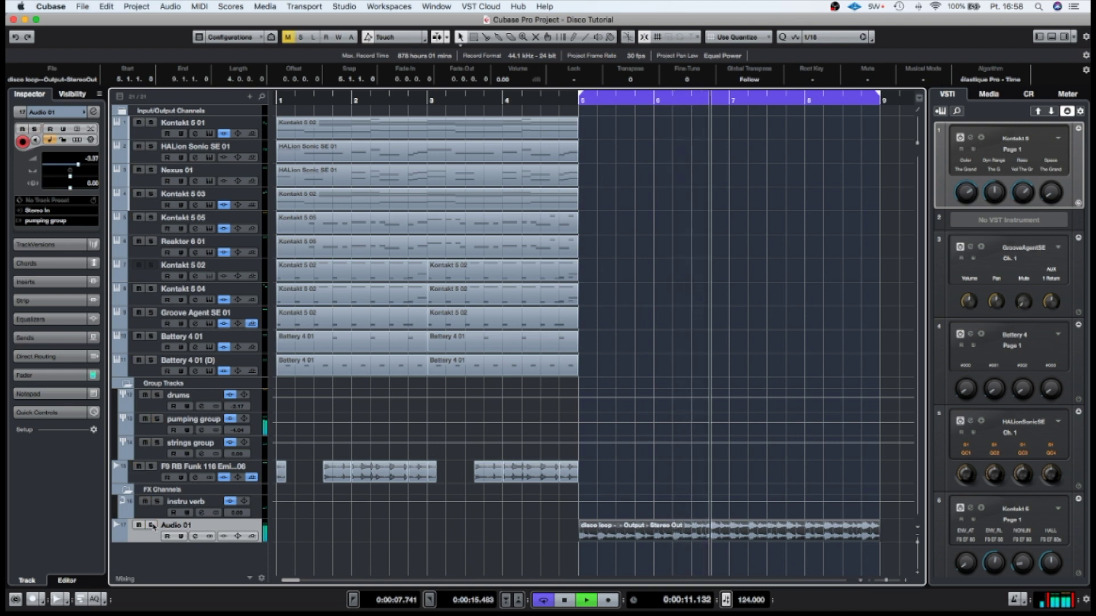
{"action": "key", "text": "f"}
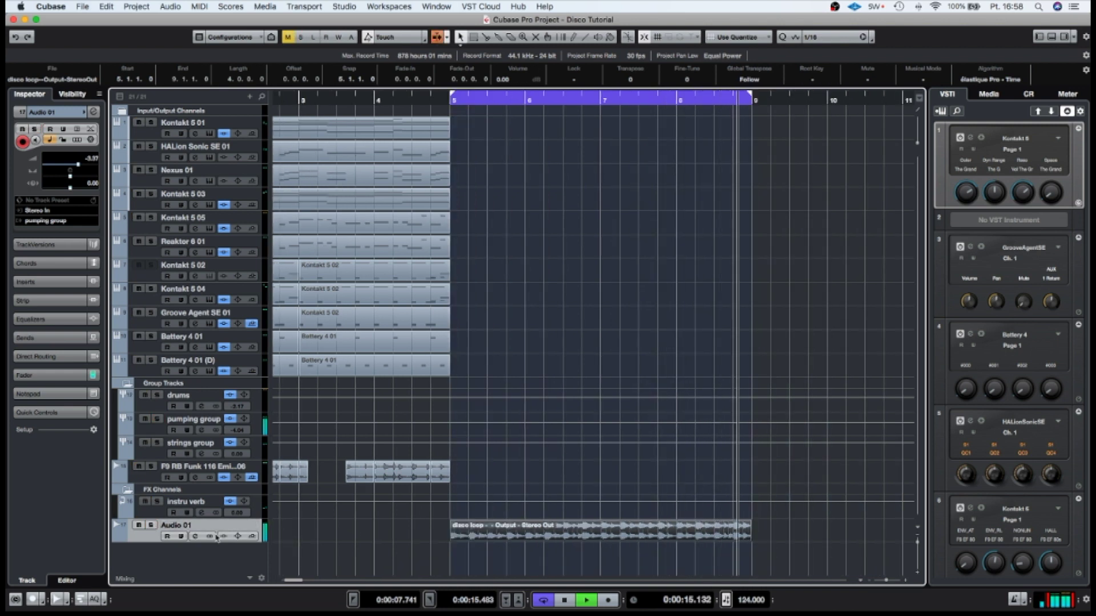
Insert the Frequency EQ on Audio 01 and set band 1 to a Cut 96 filter at about 200 Hz.
{"action": "left_click", "coordinate": [195, 537]}
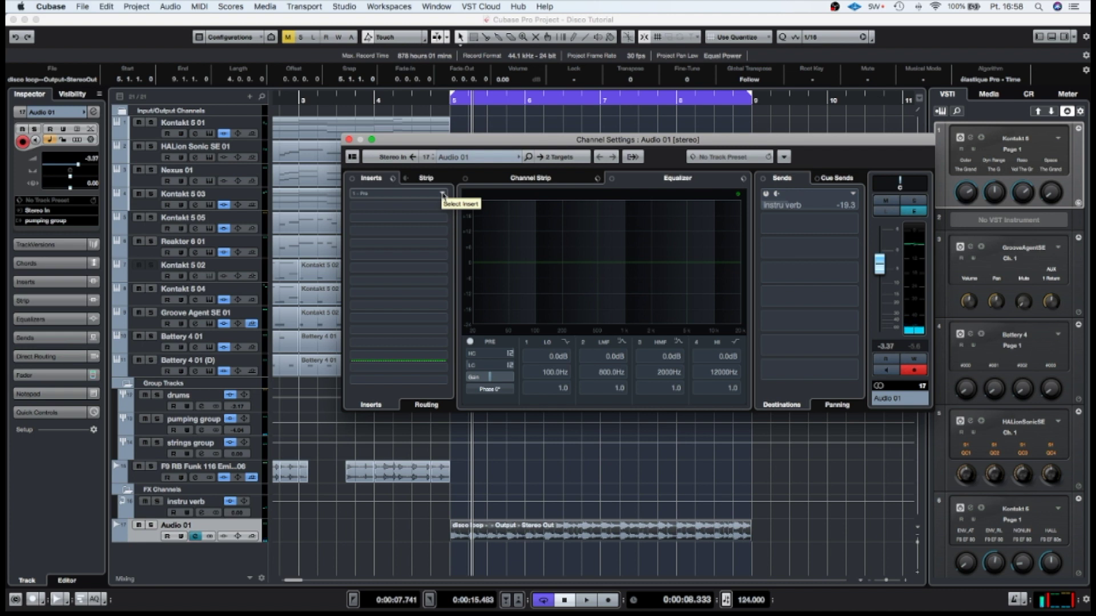
{"action": "left_click", "coordinate": [443, 194]}
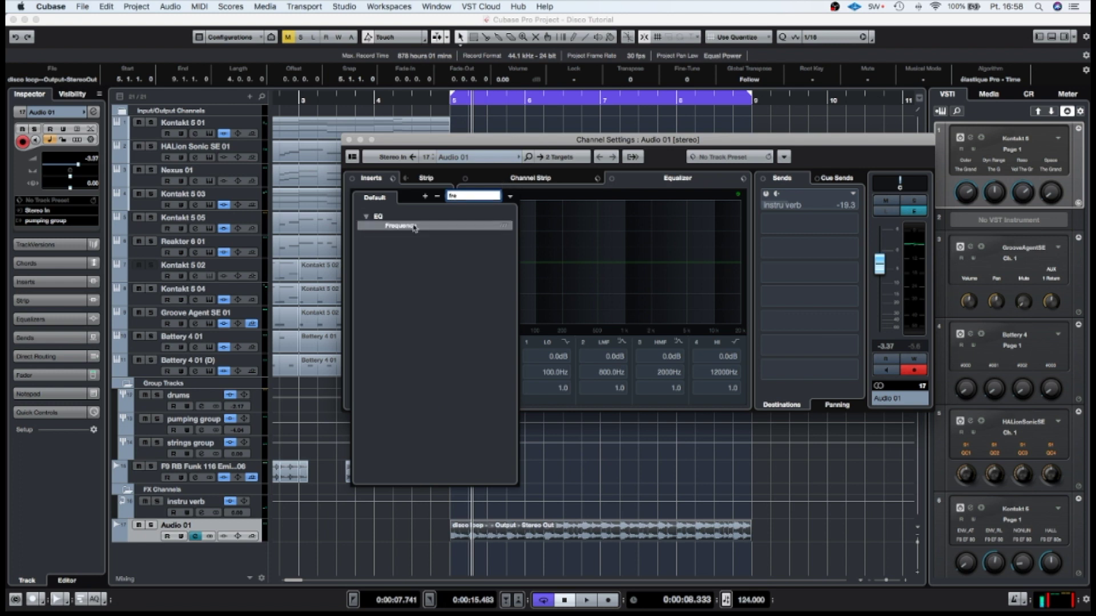
{"action": "left_click", "coordinate": [415, 227]}
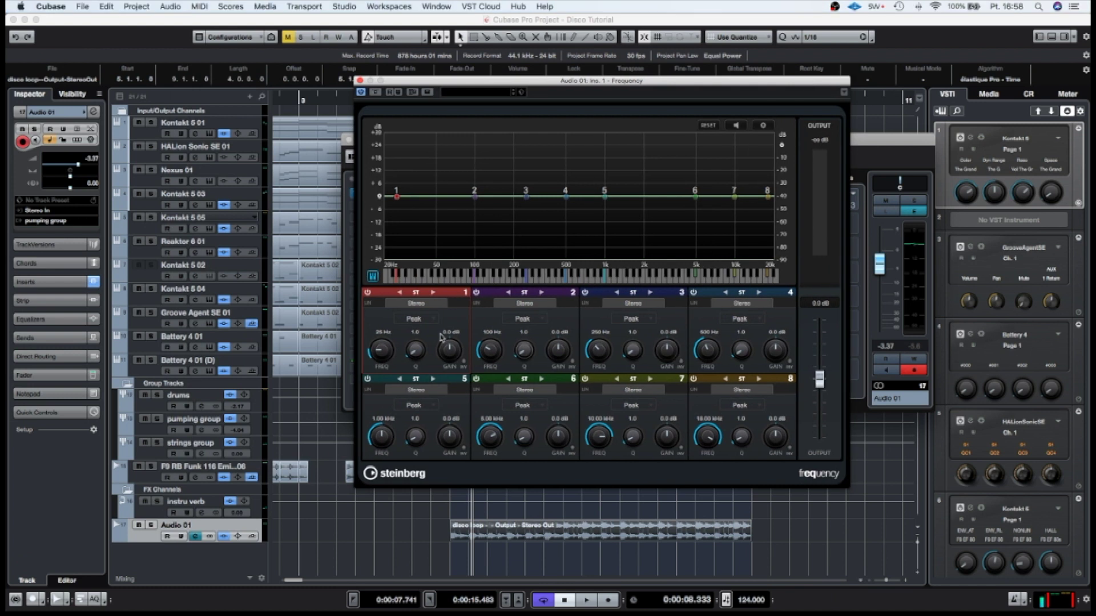
{"action": "left_click", "coordinate": [422, 320]}
{"action": "left_click", "coordinate": [421, 298]}
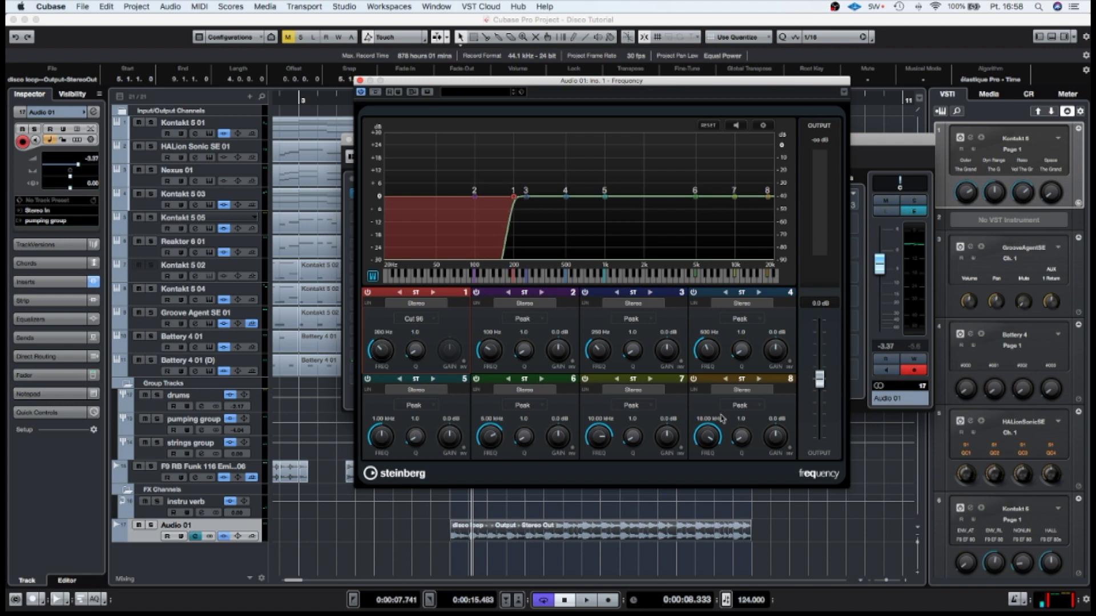
Set band 8 of the Frequency EQ to a Cut 48 filter at about 7 kHz and close the plug-in.
{"action": "left_click", "coordinate": [746, 407]}
{"action": "left_click", "coordinate": [745, 374]}
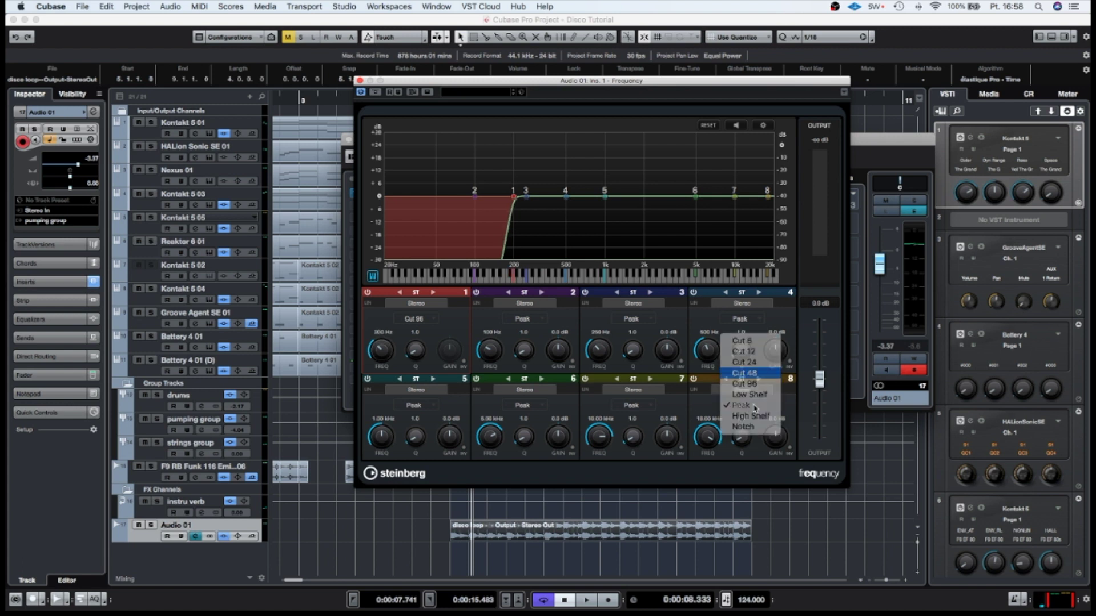
{"action": "left_click", "coordinate": [740, 405]}
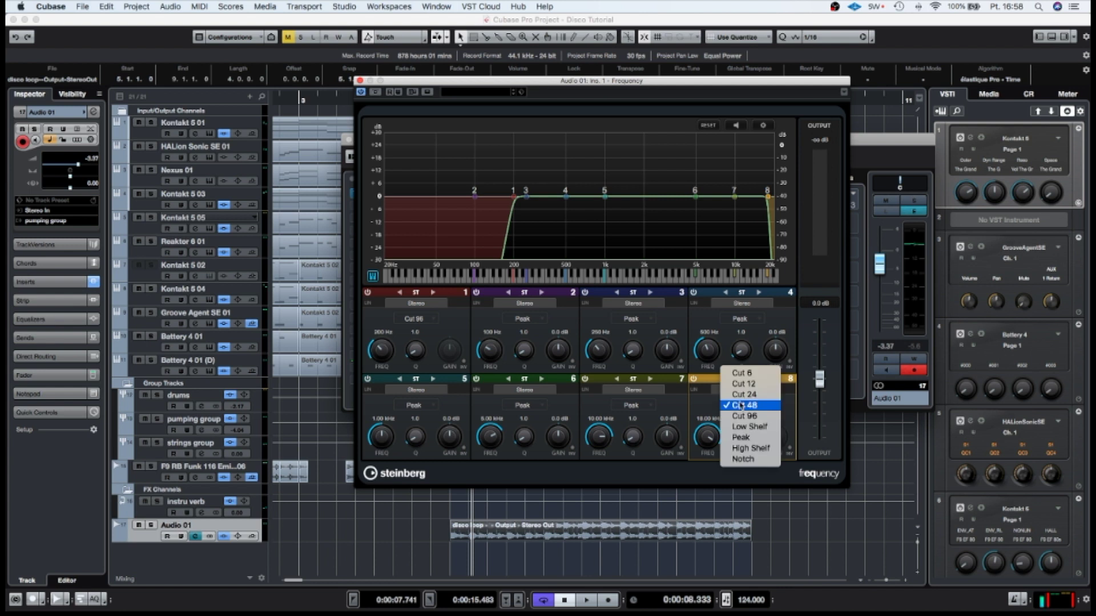
{"action": "left_click", "coordinate": [709, 438]}
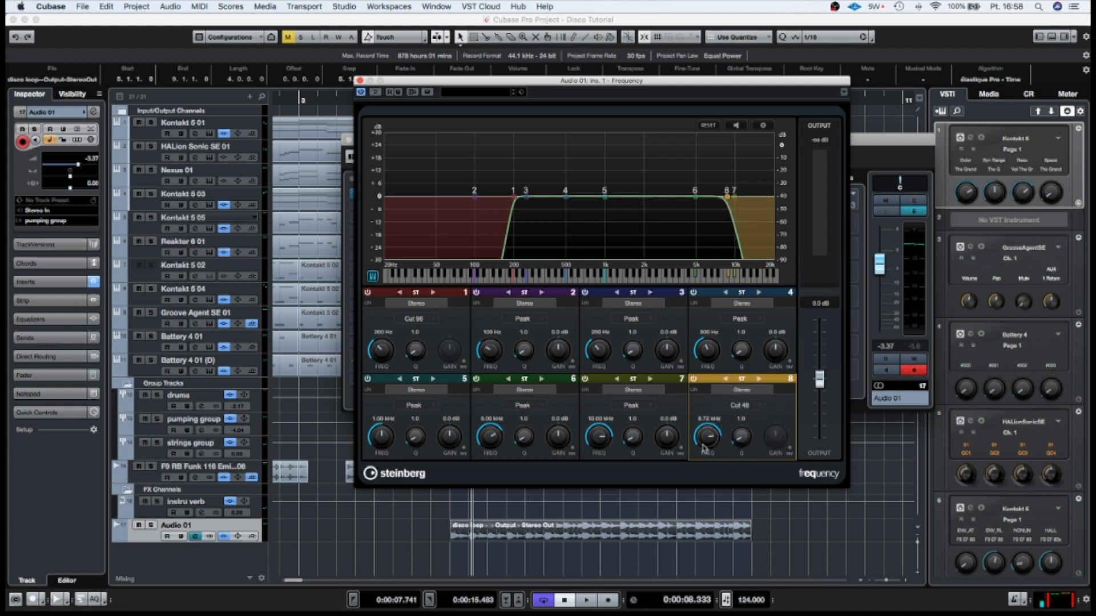
{"action": "left_click_drag", "start_coordinate": [710, 437], "coordinate": [709, 439]}
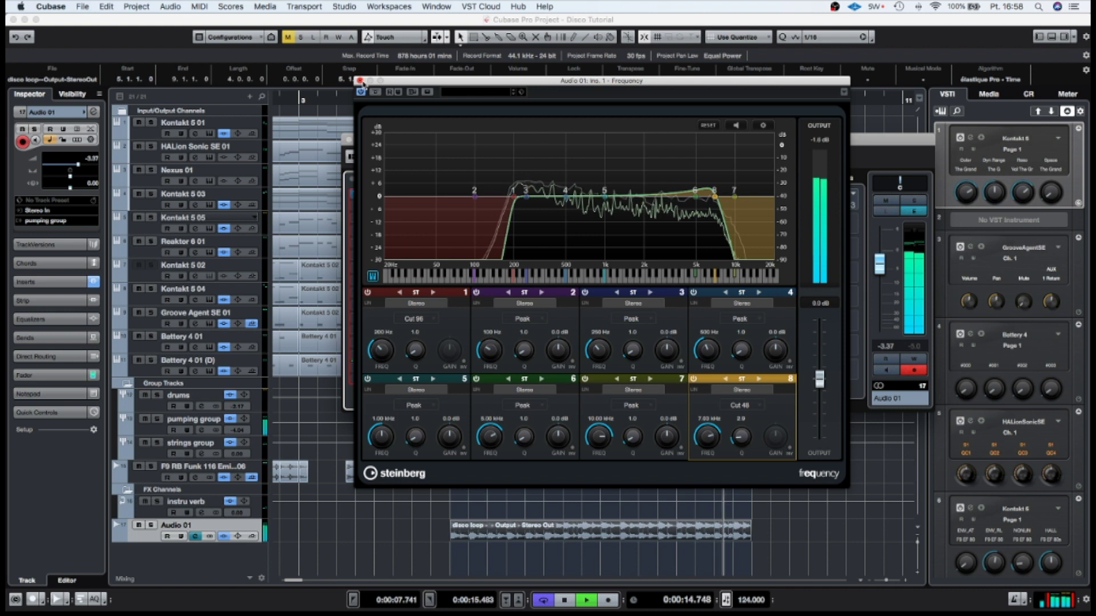
{"action": "left_click", "coordinate": [360, 81]}
Add a Flanger in the second insert of Audio 01 and set its mix to about 38.
{"action": "key", "text": "space"}
{"action": "left_click", "coordinate": [443, 206]}
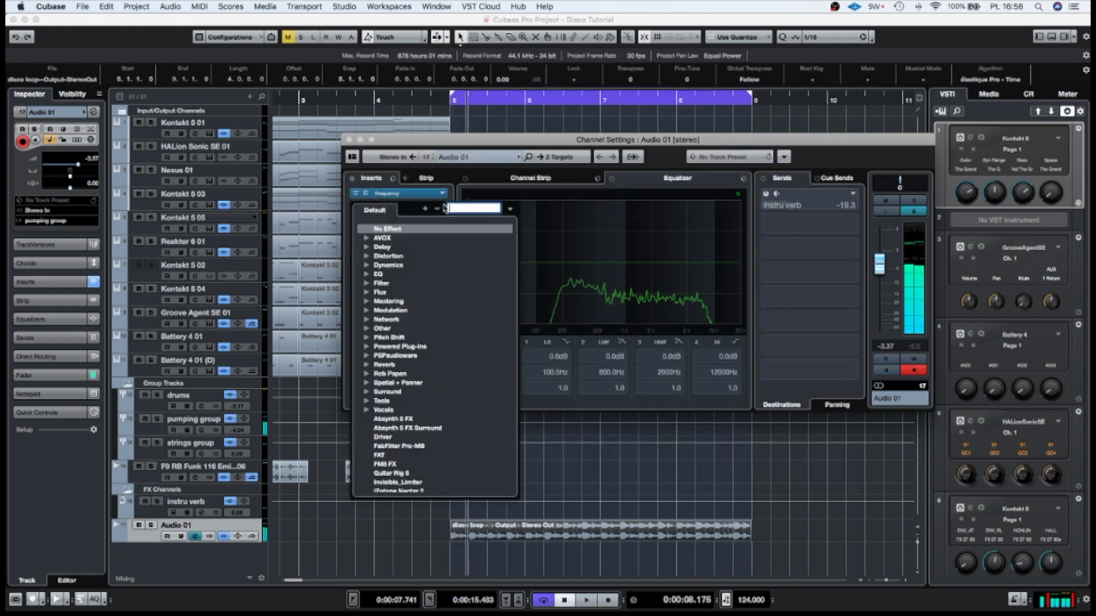
{"action": "type", "text": "fl"}
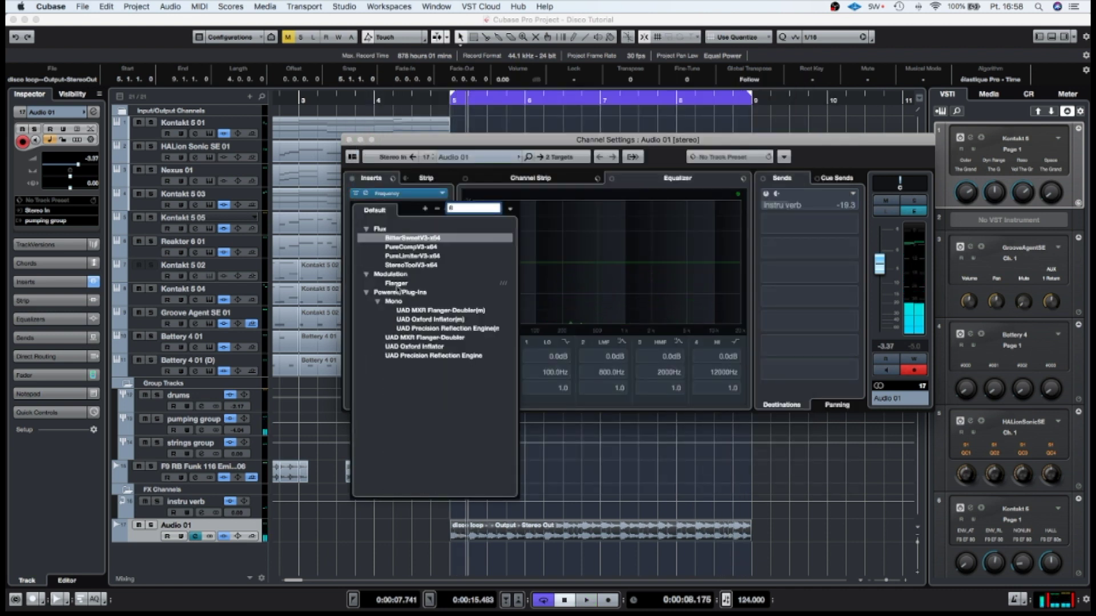
{"action": "left_click", "coordinate": [397, 284]}
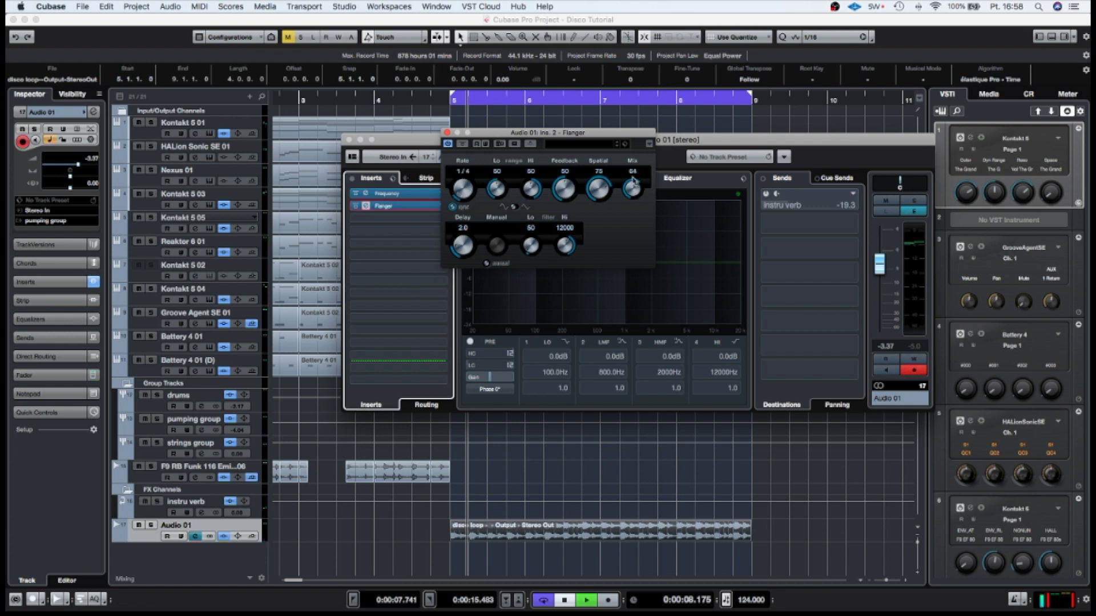
{"action": "left_click_drag", "start_coordinate": [632, 179], "coordinate": [628, 209]}
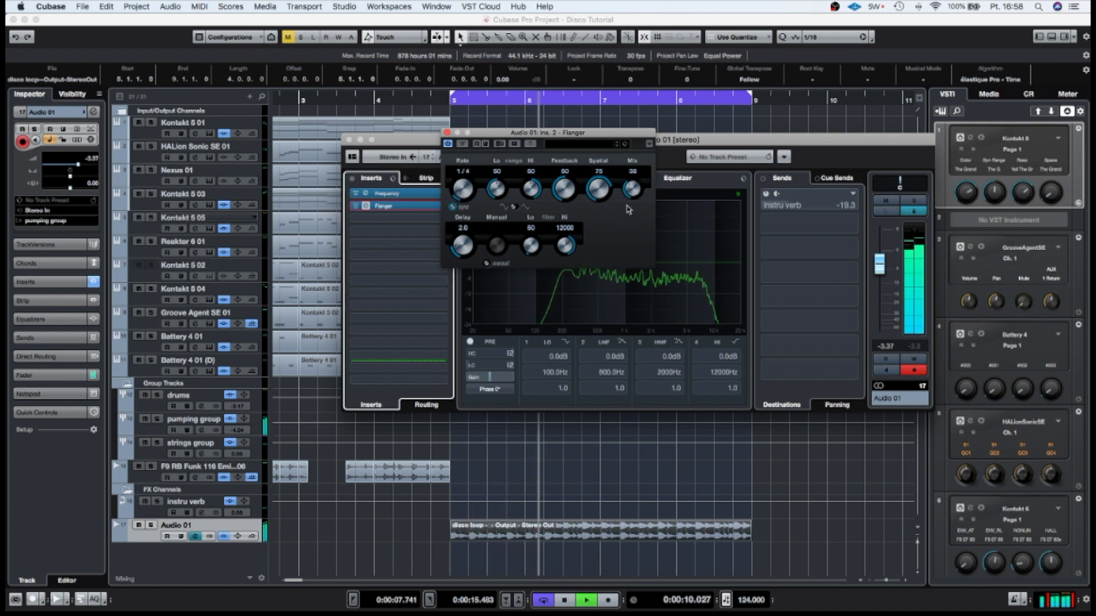
{"action": "left_click", "coordinate": [447, 132]}
{"action": "key", "text": "space"}
Add VolumeShaper3 in the third insert of Audio 01 and load the RootPump preset.
{"action": "left_click", "coordinate": [442, 221]}
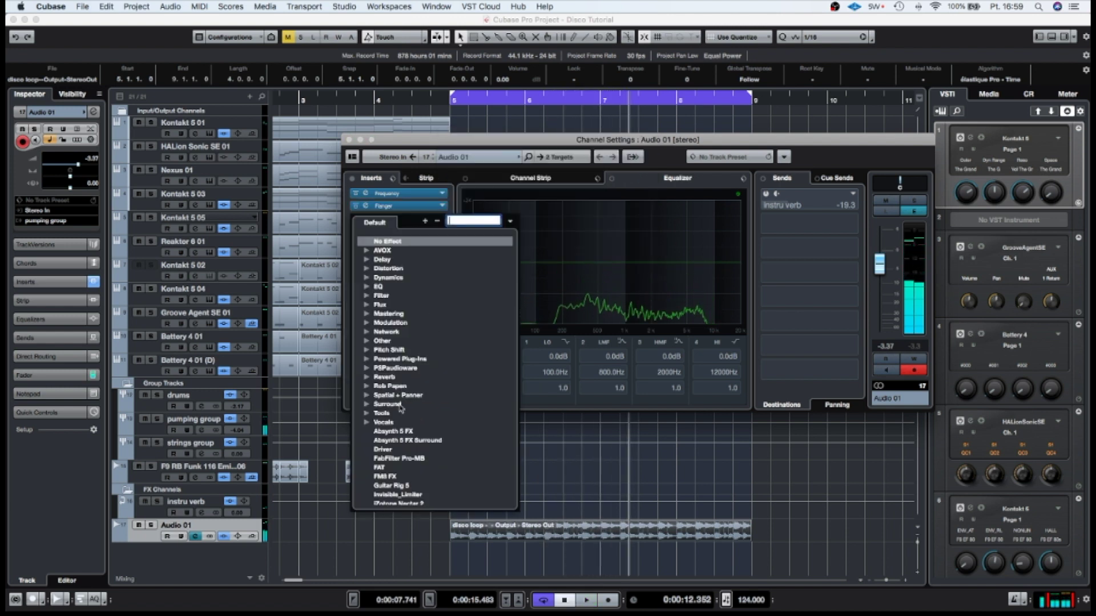
{"action": "scroll", "coordinate": [400, 410], "scroll_direction": "down", "scroll_amount": 5}
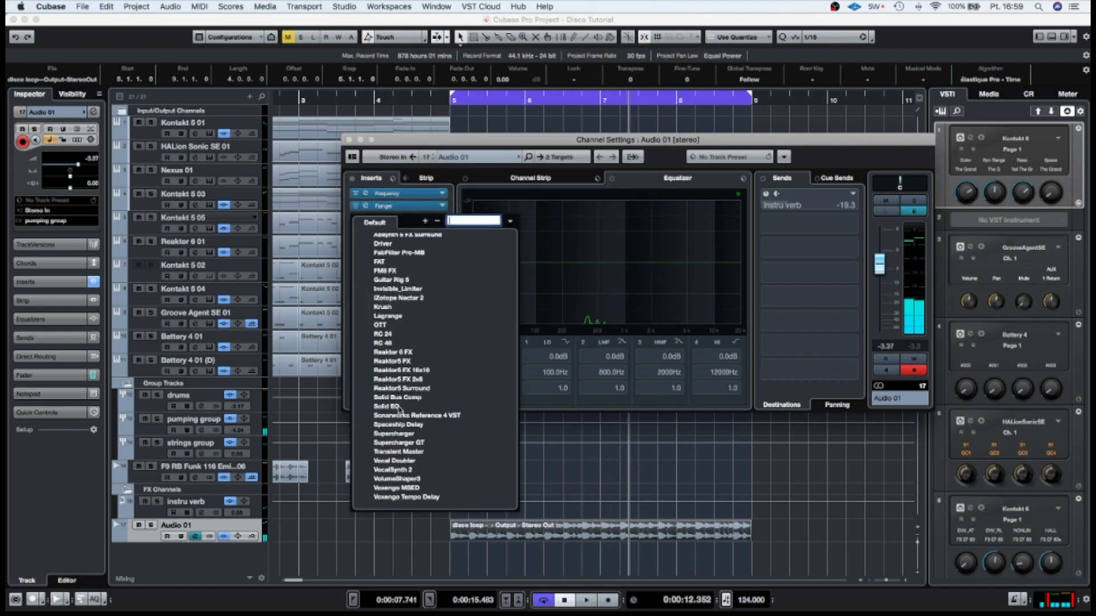
{"action": "left_click", "coordinate": [399, 479]}
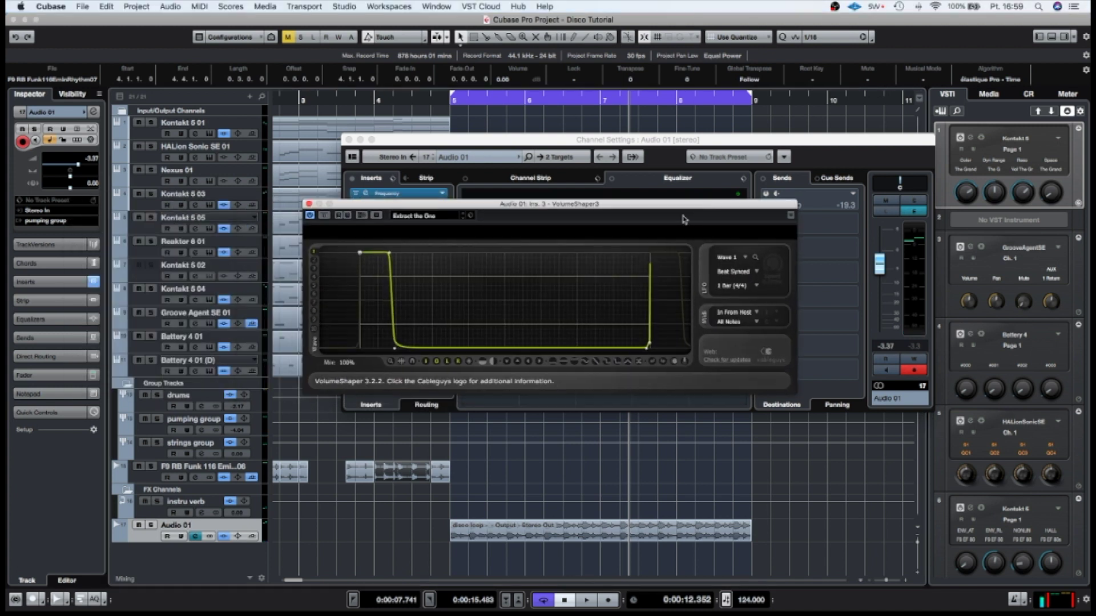
{"action": "left_click", "coordinate": [472, 215]}
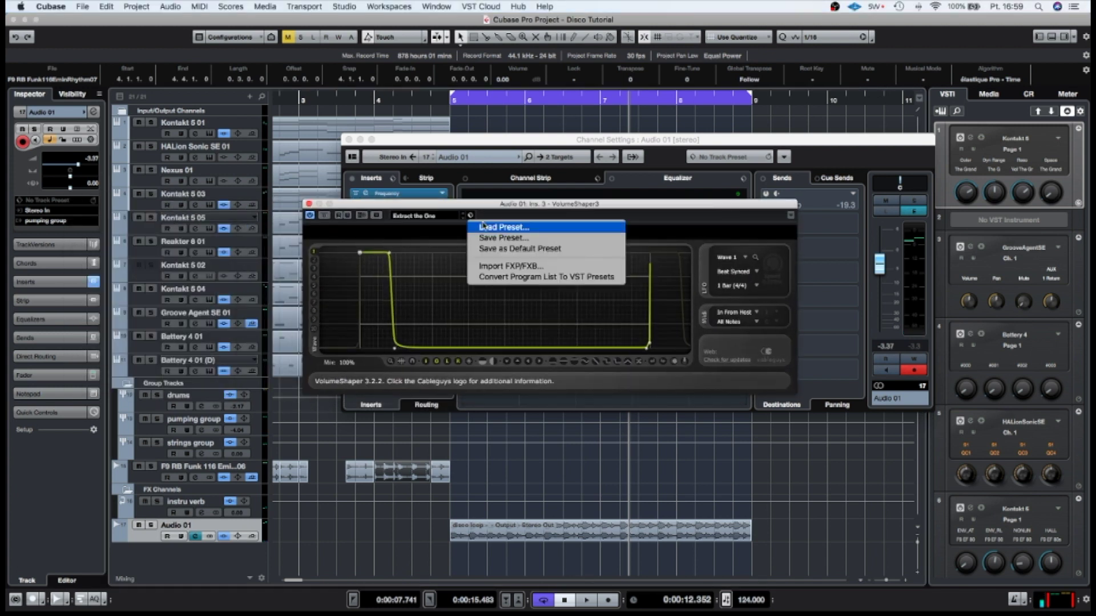
{"action": "left_click", "coordinate": [502, 227]}
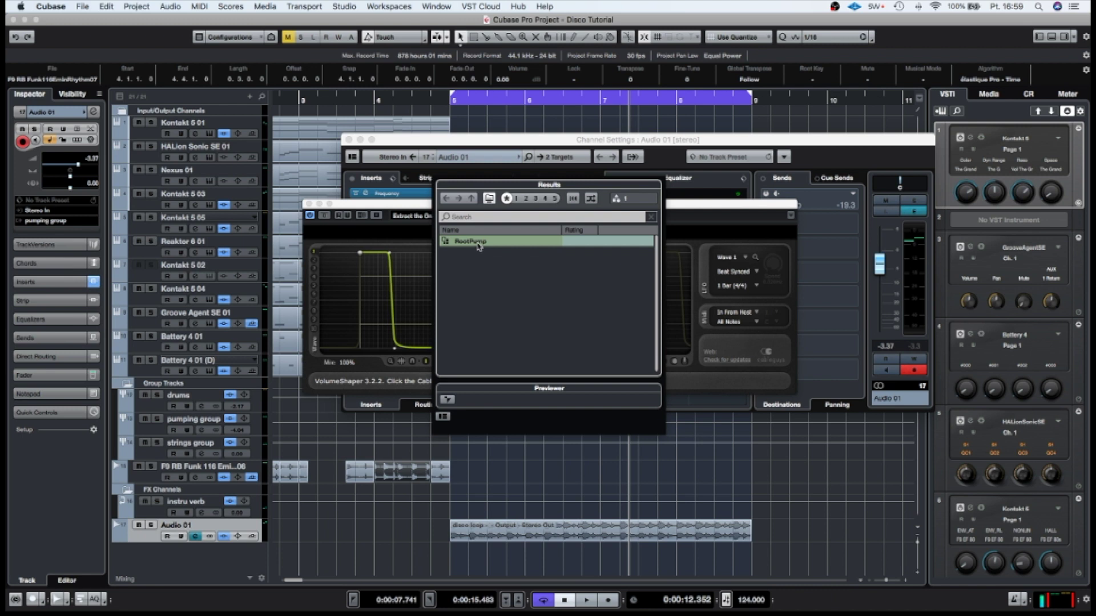
{"action": "double_click", "coordinate": [478, 243]}
Play the loop from bar 5, set the VolumeShaper mix to about 50% and close the plug-in window.
{"action": "left_click", "coordinate": [341, 362]}
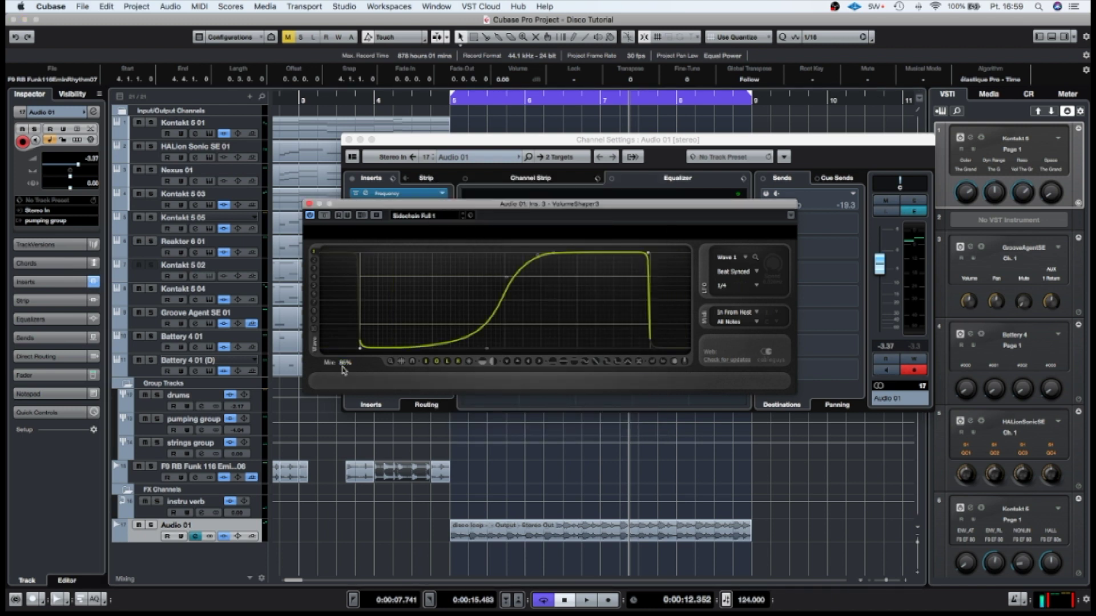
{"action": "left_click", "coordinate": [450, 104]}
{"action": "key", "text": "space"}
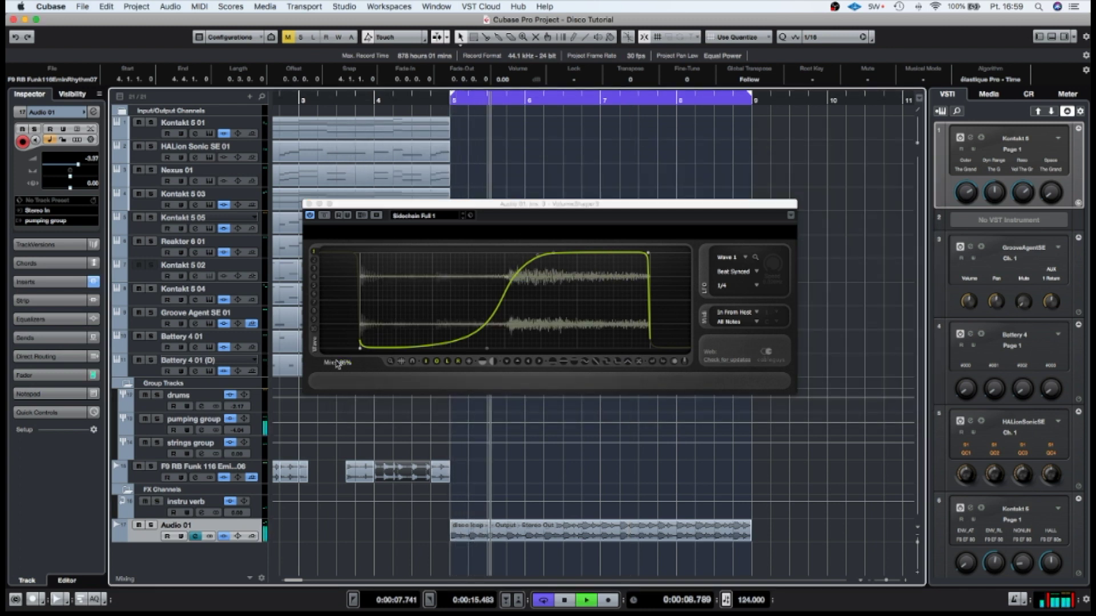
{"action": "left_click", "coordinate": [338, 363]}
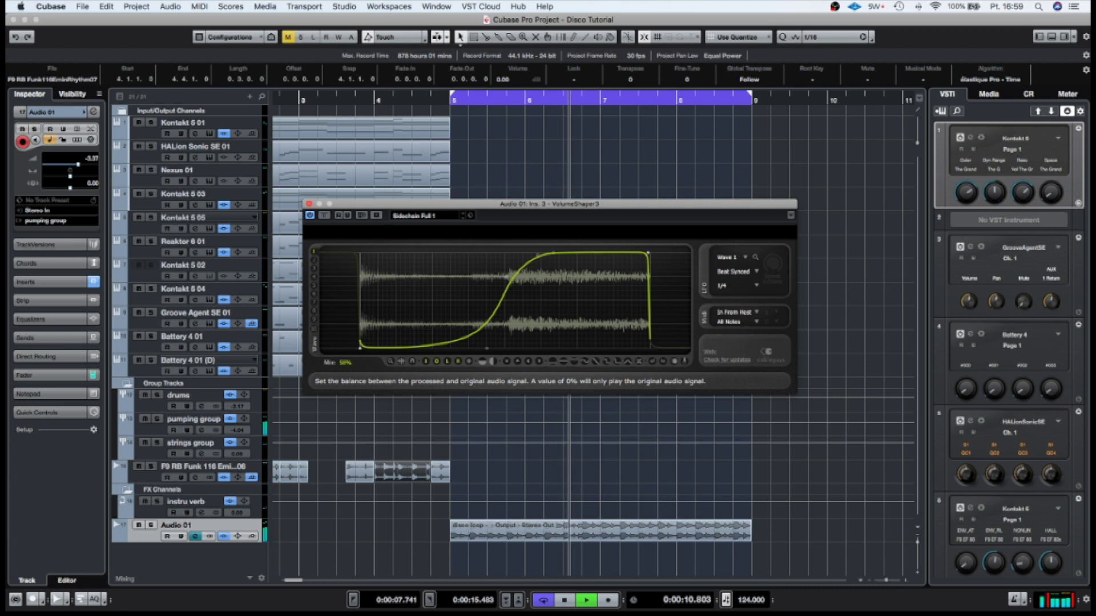
{"action": "left_click", "coordinate": [961, 485]}
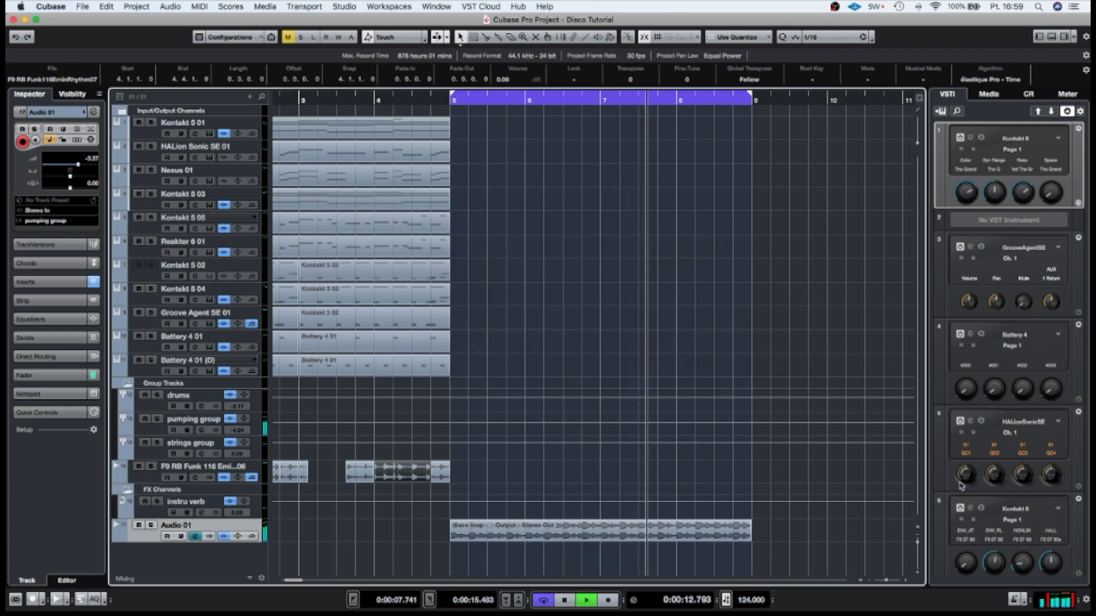
Stop playback and move the disco loop mixdown on Audio 01 to start at bar 9.
{"action": "left_click_drag", "start_coordinate": [893, 582], "coordinate": [890, 582]}
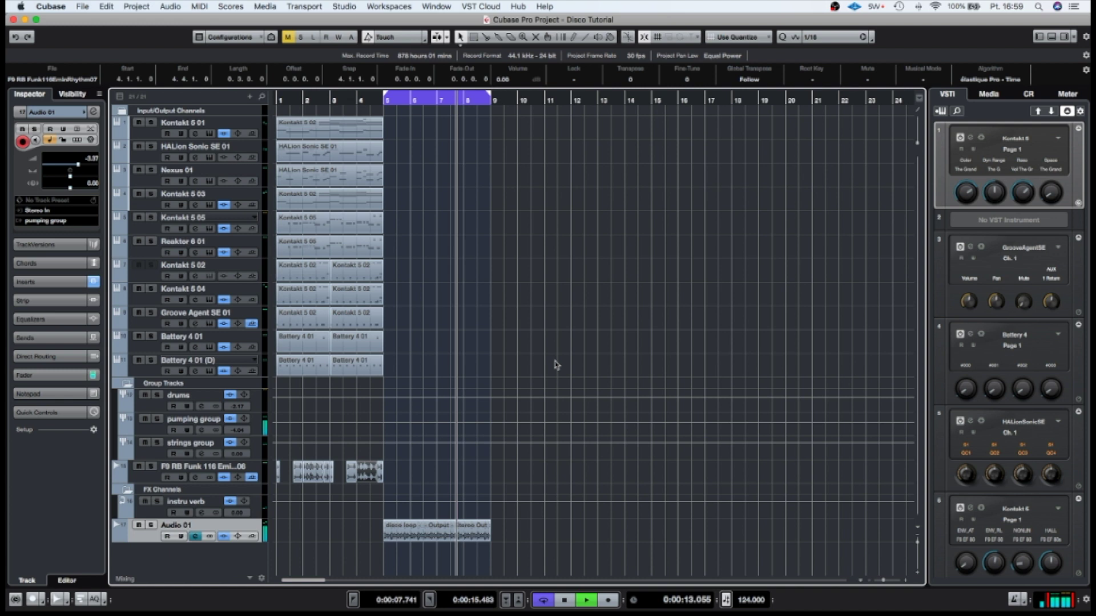
{"action": "key", "text": "space"}
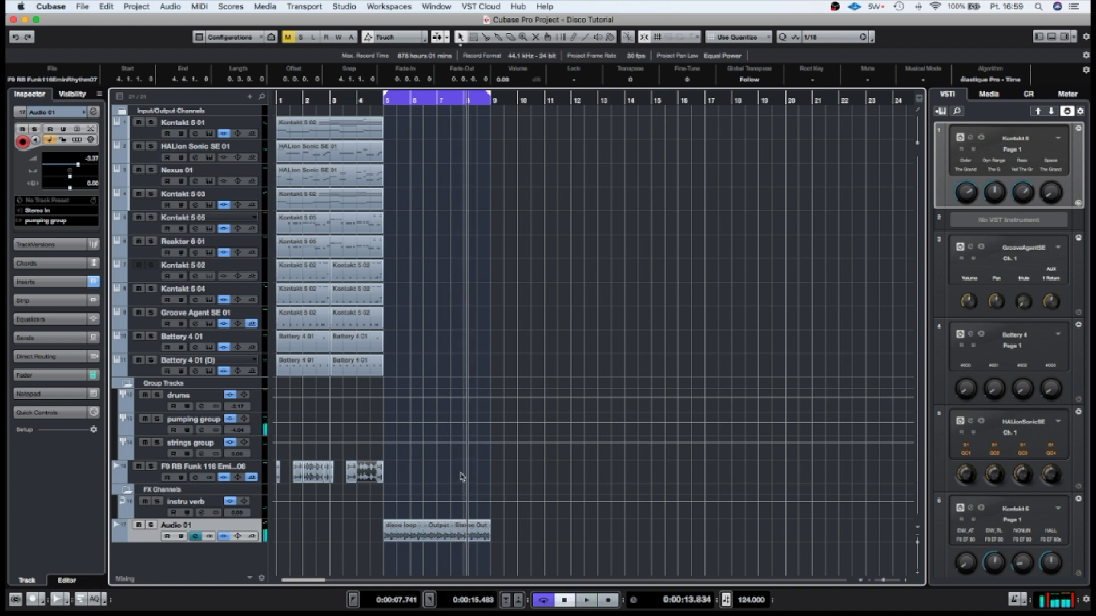
{"action": "scroll", "coordinate": [473, 483], "scroll_direction": "right", "scroll_amount": 5}
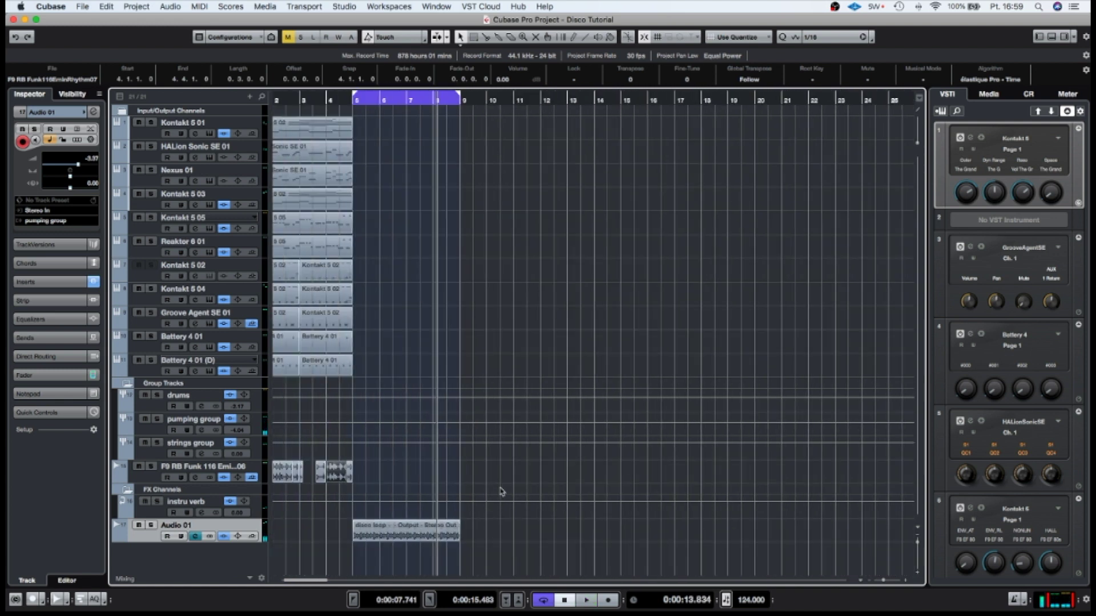
{"action": "scroll", "coordinate": [502, 491], "scroll_direction": "left", "scroll_amount": 3}
{"action": "left_click_drag", "start_coordinate": [434, 525], "coordinate": [542, 528]}
{"action": "scroll", "coordinate": [458, 384], "scroll_direction": "left", "scroll_amount": 2}
Open the MediaBay and browse the subfolders of New Loops for a percussion loop.
{"action": "left_click", "coordinate": [264, 7]}
{"action": "left_click", "coordinate": [275, 37]}
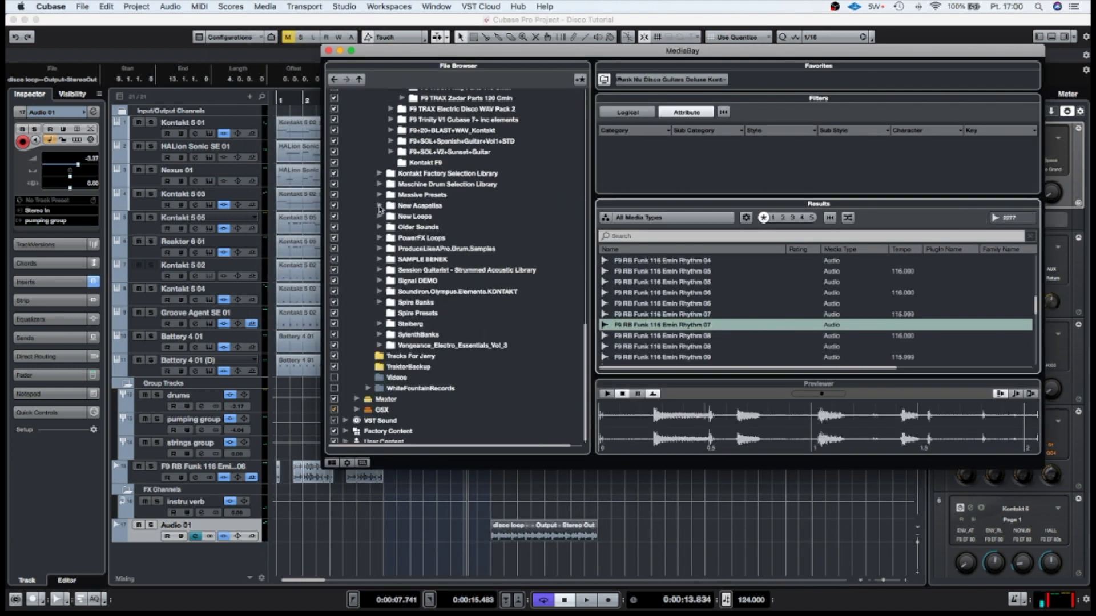
{"action": "left_click", "coordinate": [379, 216]}
{"action": "scroll", "coordinate": [416, 274], "scroll_direction": "down", "scroll_amount": 15}
{"action": "left_click", "coordinate": [418, 278]}
{"action": "left_click", "coordinate": [417, 266]}
{"action": "left_click", "coordinate": [391, 267]}
{"action": "left_click", "coordinate": [445, 309]}
Audition the loops in the results and place hh_congolia_127 on a new track at bar 9.
{"action": "left_click", "coordinate": [665, 261]}
{"action": "key", "text": "Down"}
{"action": "key", "text": "Down"}
{"action": "key", "text": "Down"}
{"action": "key", "text": "Down"}
{"action": "key", "text": "Down"}
{"action": "key", "text": "Down"}
{"action": "left_click_drag", "start_coordinate": [640, 314], "coordinate": [495, 556]}
Route the output of the hh_congolia_127 track to the drums group.
{"action": "left_click", "coordinate": [190, 549]}
{"action": "left_click", "coordinate": [52, 220]}
{"action": "left_click", "coordinate": [82, 323]}
{"action": "left_click", "coordinate": [40, 319]}
{"action": "left_click", "coordinate": [54, 112]}
Set the cycle range to bars 9 to 11, play it and lower hh_congolia_127 to about -6.55 dB.
{"action": "left_click_drag", "start_coordinate": [490, 94], "coordinate": [543, 108]}
{"action": "left_click_drag", "start_coordinate": [386, 94], "coordinate": [492, 106]}
{"action": "key", "text": "space"}
{"action": "key", "text": "space"}
{"action": "left_click_drag", "start_coordinate": [85, 165], "coordinate": [64, 166]}
Set the snap grid to Bar and move the hh_congolia_127 loop to bar 11.
{"action": "left_click", "coordinate": [738, 38]}
{"action": "left_click", "coordinate": [724, 49]}
{"action": "scroll", "coordinate": [548, 514], "scroll_direction": "down", "scroll_amount": 1}
{"action": "key", "text": "space"}
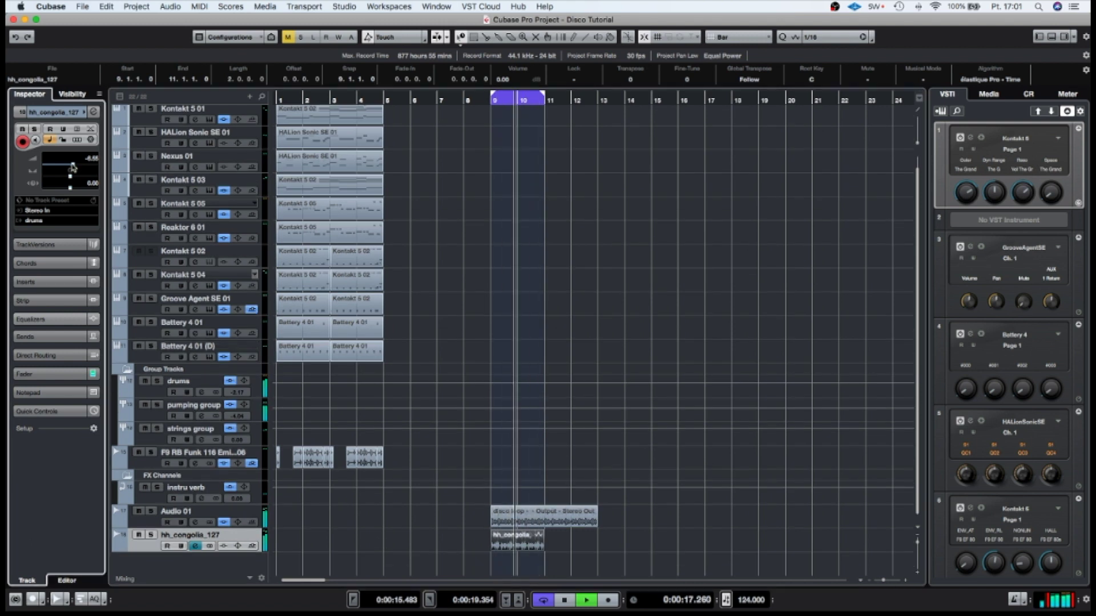
{"action": "key", "text": "space"}
{"action": "left_click_drag", "start_coordinate": [526, 543], "coordinate": [552, 543]}
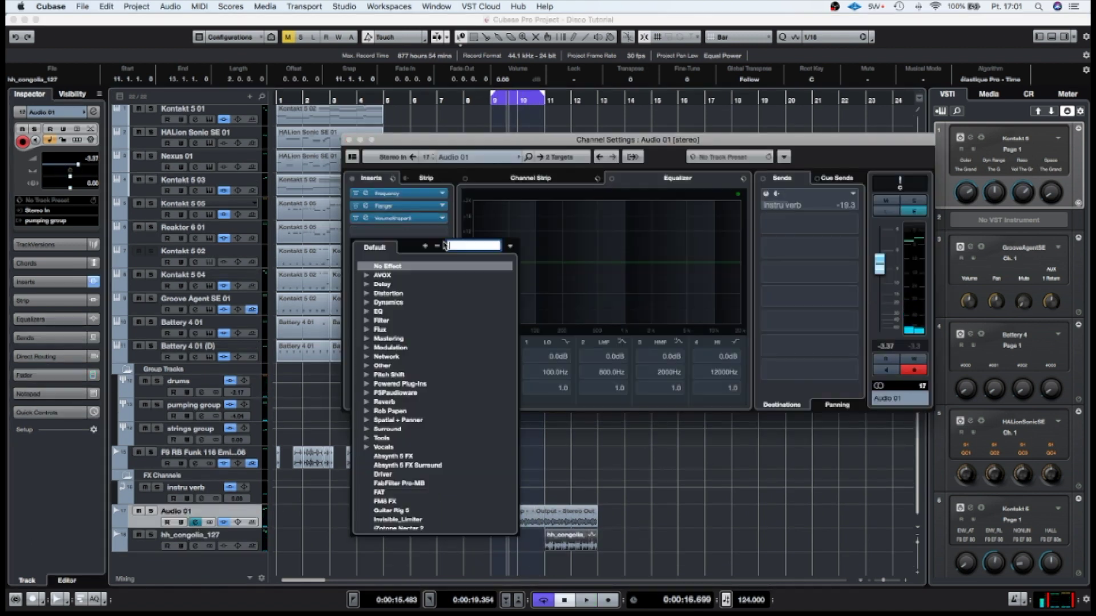
Insert DualFilter on Audio 01 and automate its position to rise from about -77 at bar 9 until bar 13.
{"action": "left_click", "coordinate": [399, 314]}
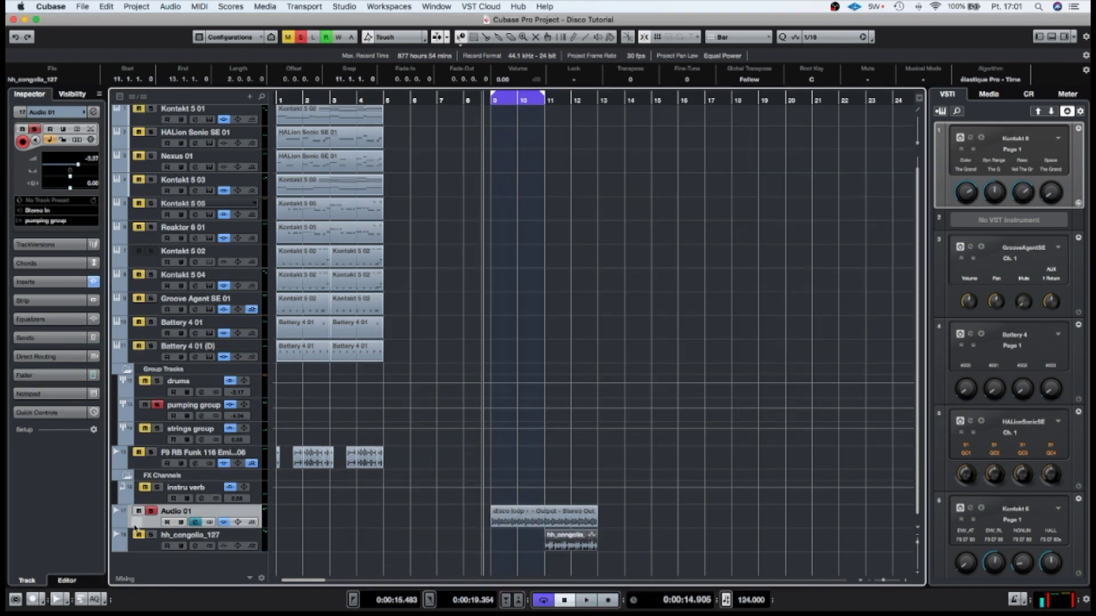
{"action": "left_click", "coordinate": [132, 524]}
{"action": "left_click", "coordinate": [491, 541]}
{"action": "left_click", "coordinate": [598, 540]}
{"action": "left_click_drag", "start_coordinate": [491, 540], "coordinate": [491, 551]}
{"action": "left_click_drag", "start_coordinate": [597, 540], "coordinate": [598, 533]}
{"action": "key", "text": "space"}
{"action": "left_click_drag", "start_coordinate": [491, 550], "coordinate": [491, 548]}
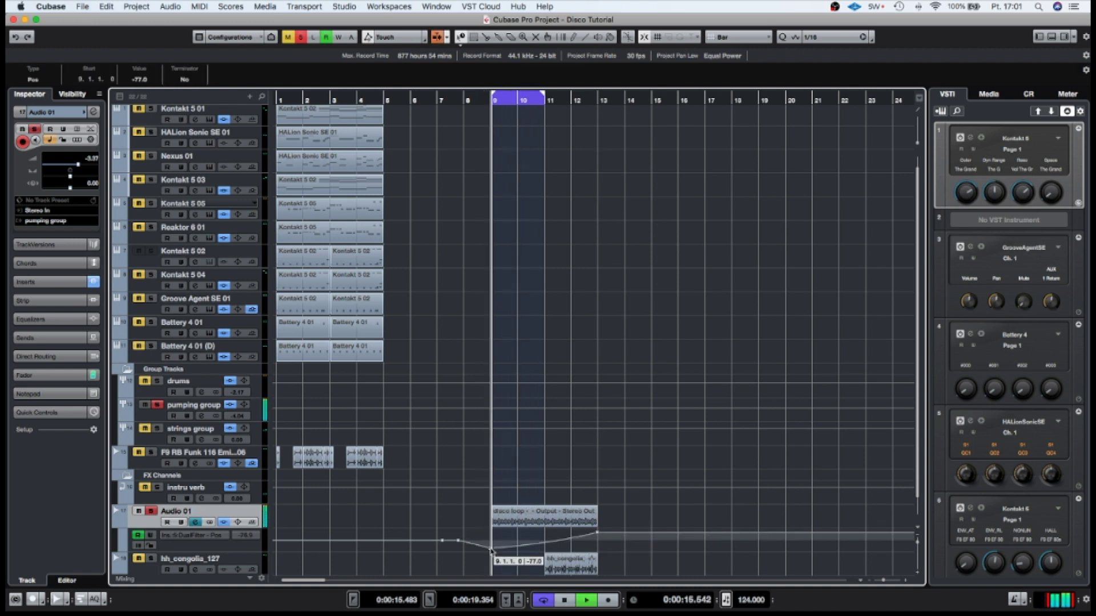
{"action": "key", "text": "space"}
Extend the cycle range to bar 13 and play it with the hh_congolia_127 track soloed too.
{"action": "left_click_drag", "start_coordinate": [544, 93], "coordinate": [597, 93]}
{"action": "key", "text": "space"}
{"action": "scroll", "coordinate": [557, 542], "scroll_direction": "down", "scroll_amount": 1}
{"action": "left_click", "coordinate": [151, 535]}
{"action": "key", "text": "space"}
Copy the disco loop mixdown to bar 13 and set the filter position automation at bars 13 and 17 to 0.
{"action": "left_click_drag", "start_coordinate": [546, 490], "coordinate": [652, 489]}
{"action": "left_click_drag", "start_coordinate": [598, 524], "coordinate": [599, 518]}
{"action": "left_click_drag", "start_coordinate": [705, 509], "coordinate": [706, 518]}
Copy the hh_congolia_127 loop to bars 13 and 15 and play the section.
{"action": "left_click_drag", "start_coordinate": [599, 517], "coordinate": [625, 536]}
{"action": "left_click_drag", "start_coordinate": [625, 536], "coordinate": [678, 537]}
{"action": "key", "text": "space"}
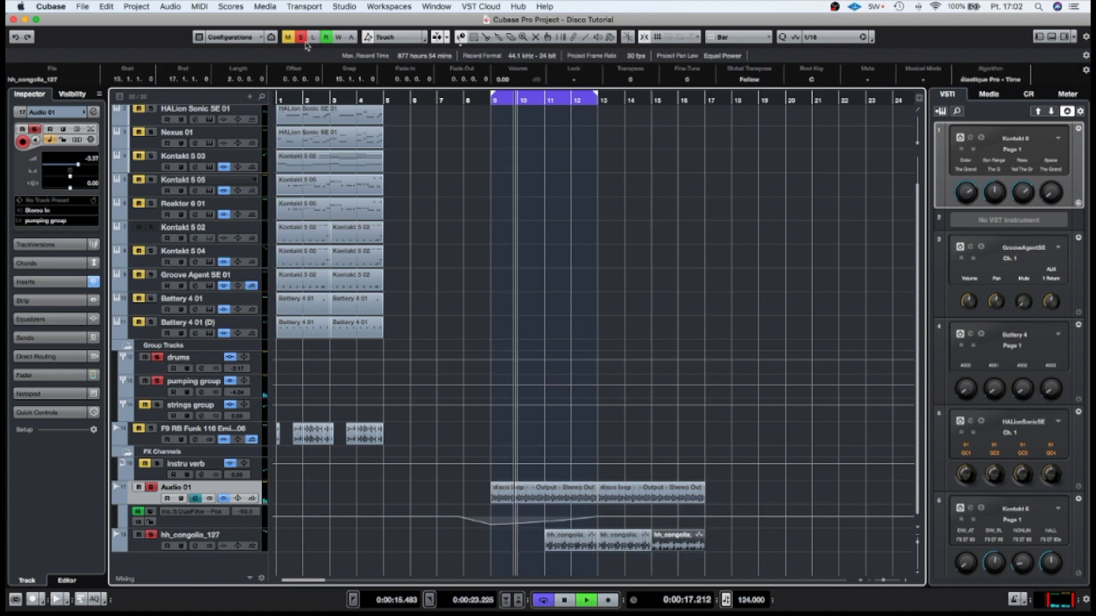
Deactivate solo on all tracks and clear the selection.
{"action": "left_click", "coordinate": [301, 37]}
{"action": "left_click", "coordinate": [440, 482]}
{"action": "key", "text": "space"}
Try copying the Kontakt 5 04 parts to bar 13, turn cycle mode off during the audition, and undo the copy.
{"action": "left_click_drag", "start_coordinate": [402, 257], "coordinate": [311, 260]}
{"action": "left_click_drag", "start_coordinate": [303, 260], "coordinate": [623, 258]}
{"action": "key", "text": "space"}
{"action": "key", "text": "slash"}
{"action": "key", "text": "space"}
{"action": "key", "text": "super+z"}
Copy the Reaktor 6 01 part to bar 13 and audition it.
{"action": "key", "text": "space"}
{"action": "mouse_move", "coordinate": [309, 207]}
{"action": "left_mouse_down"}
{"action": "mouse_move", "coordinate": [638, 216]}
{"action": "mouse_move", "coordinate": [319, 213]}
{"action": "left_mouse_up"}
{"action": "key", "text": "space"}
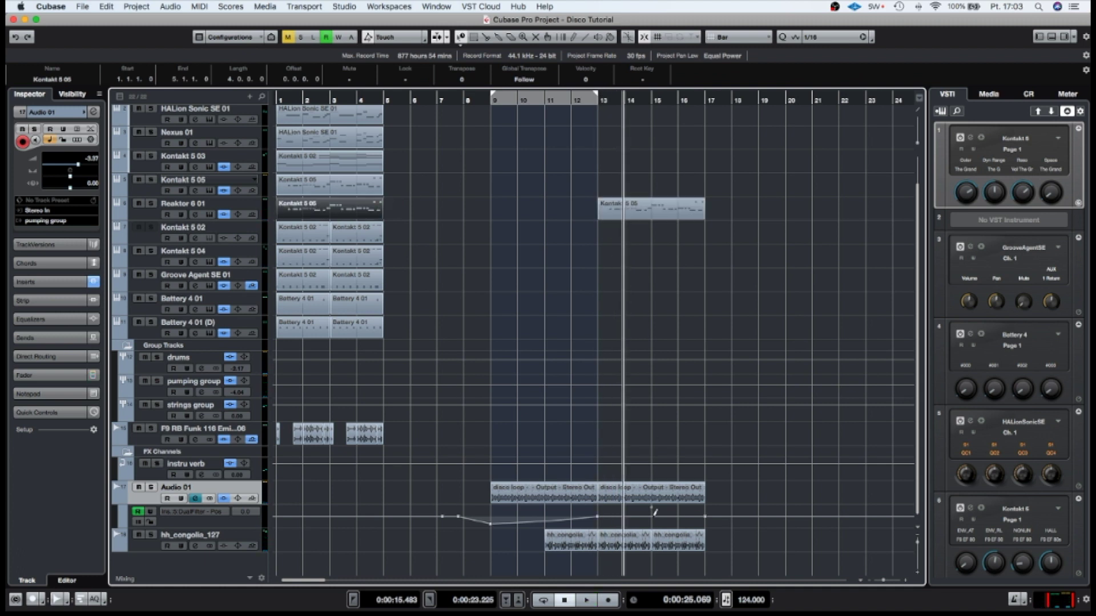
Add a filter position automation point at bar 15 and raise the automation in a curve up to bar 17.
{"action": "left_click", "coordinate": [653, 516]}
{"action": "left_click_drag", "start_coordinate": [704, 516], "coordinate": [704, 507]}
{"action": "left_click_drag", "start_coordinate": [679, 512], "coordinate": [683, 517]}
Play from bar 1, copy the Kontakt 5 04 parts to bar 13 and delete the copy at bars 13 to 15.
{"action": "left_click", "coordinate": [279, 100]}
{"action": "key", "text": "space"}
{"action": "key", "text": "space"}
{"action": "left_click_drag", "start_coordinate": [400, 258], "coordinate": [311, 260]}
{"action": "left_click_drag", "start_coordinate": [305, 260], "coordinate": [627, 261]}
{"action": "left_click_drag", "start_coordinate": [743, 261], "coordinate": [621, 263]}
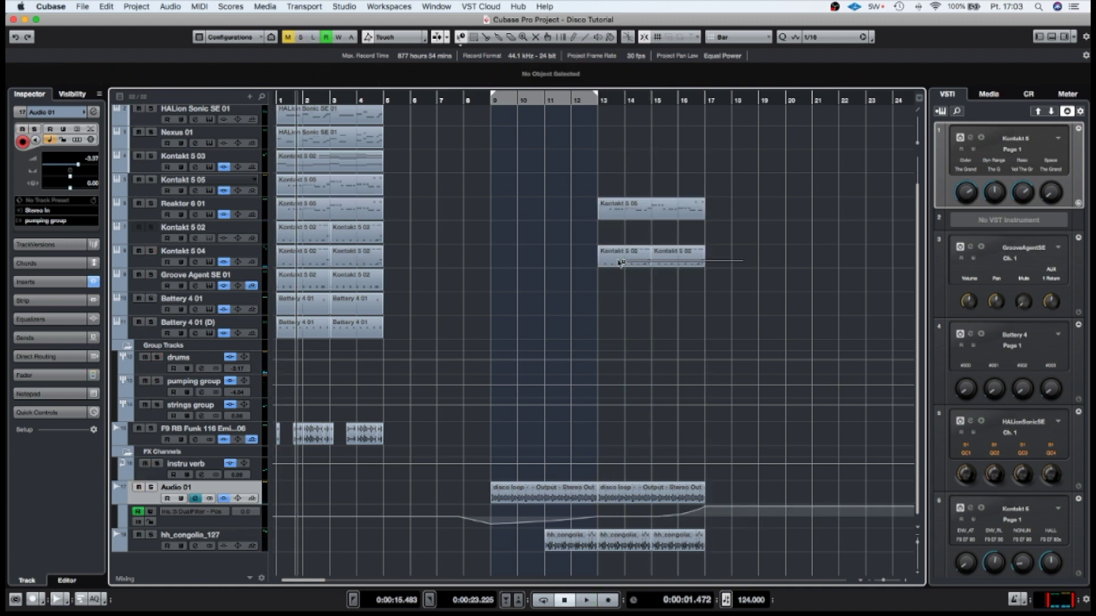
{"action": "key", "text": "Delete"}
Delete all but the last few notes of the Kontakt 5 04 part at bar 15 and audition it from bar 15.
{"action": "double_click", "coordinate": [678, 260]}
{"action": "scroll", "coordinate": [377, 443], "scroll_direction": "left", "scroll_amount": 5}
{"action": "left_click_drag", "start_coordinate": [292, 448], "coordinate": [423, 471]}
{"action": "key", "text": "Delete"}
{"action": "left_click", "coordinate": [304, 365]}
{"action": "key", "text": "space"}
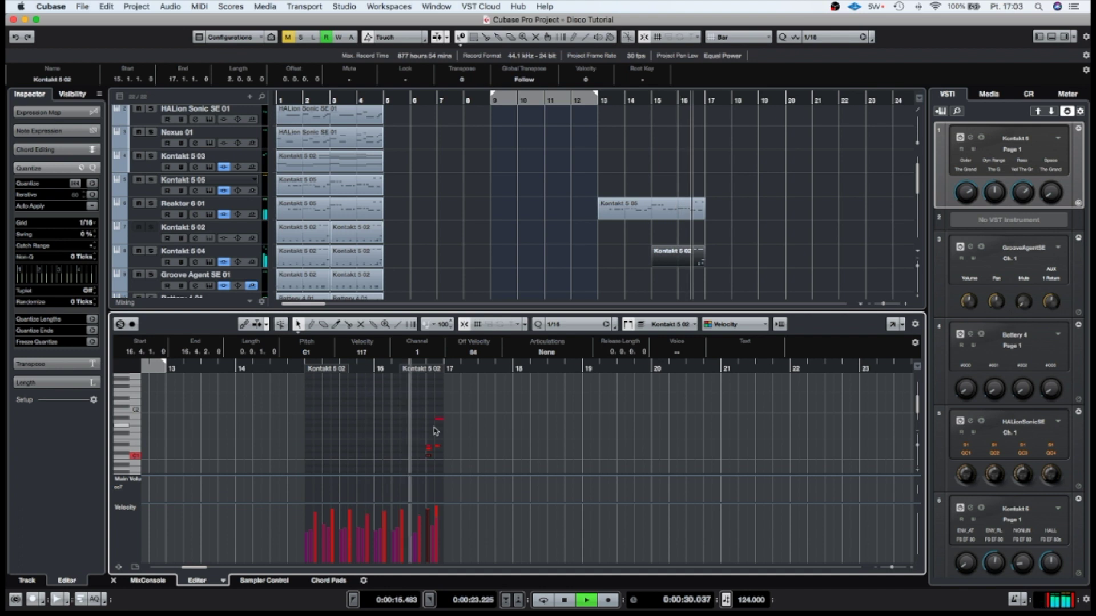
{"action": "left_click", "coordinate": [438, 446]}
{"action": "key", "text": "space"}
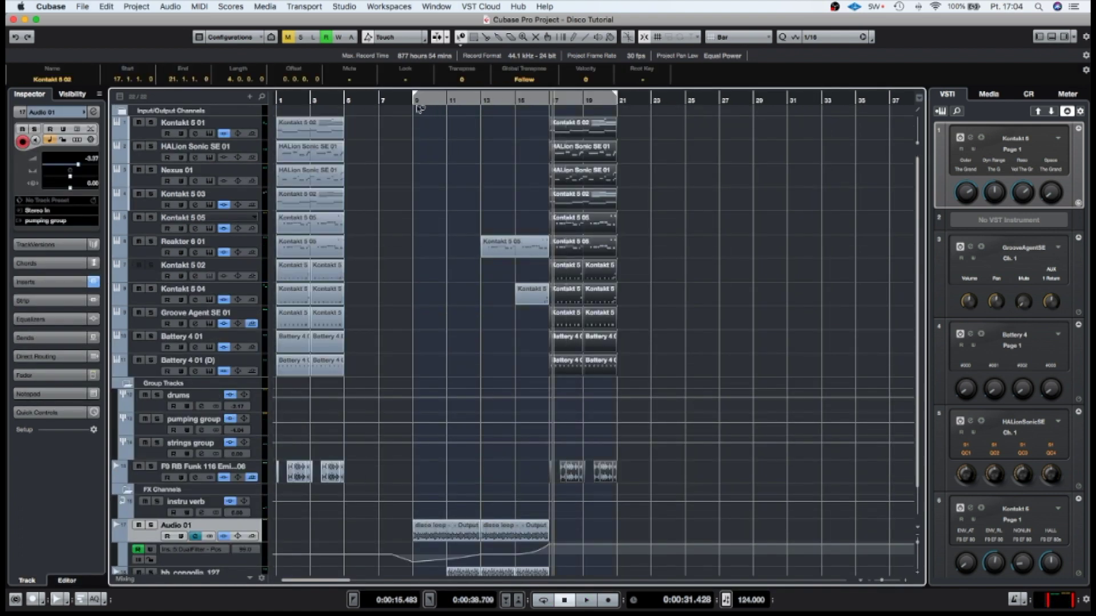
Deselect the parts copied to bars 17 to 21.
{"action": "left_click", "coordinate": [416, 109]}
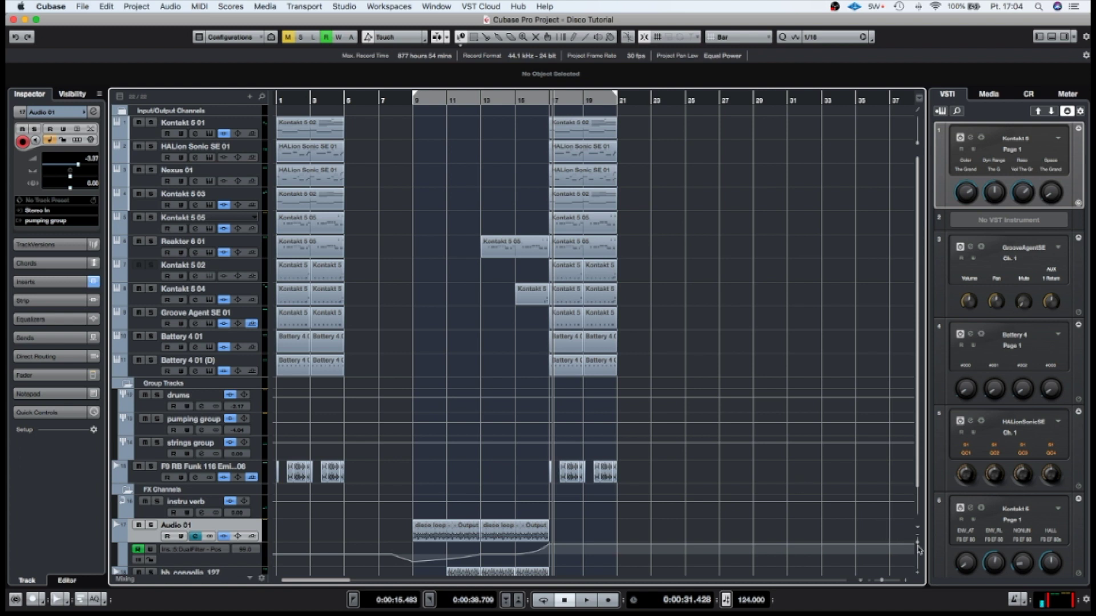
Open MediaBay and expand the F9 TRAX Electric Disco WAV Pack down to its F9 TRAX Elec Disco Drum & FX folder.
{"action": "left_click_drag", "start_coordinate": [917, 542], "coordinate": [917, 543]}
{"action": "left_click", "coordinate": [265, 6]}
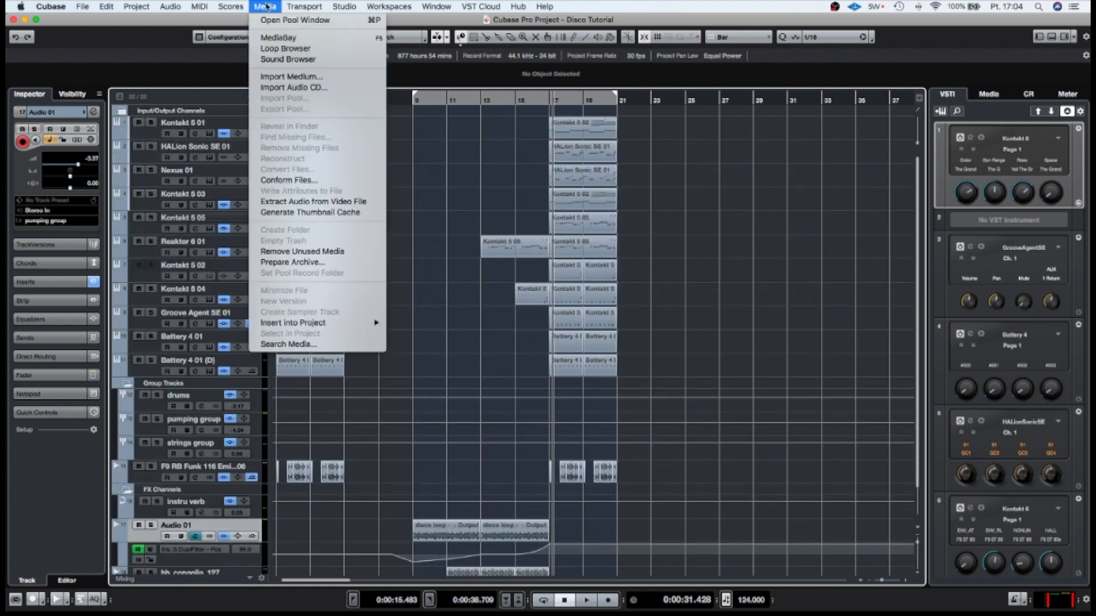
{"action": "left_click", "coordinate": [274, 38]}
{"action": "scroll", "coordinate": [403, 264], "scroll_direction": "up", "scroll_amount": 10}
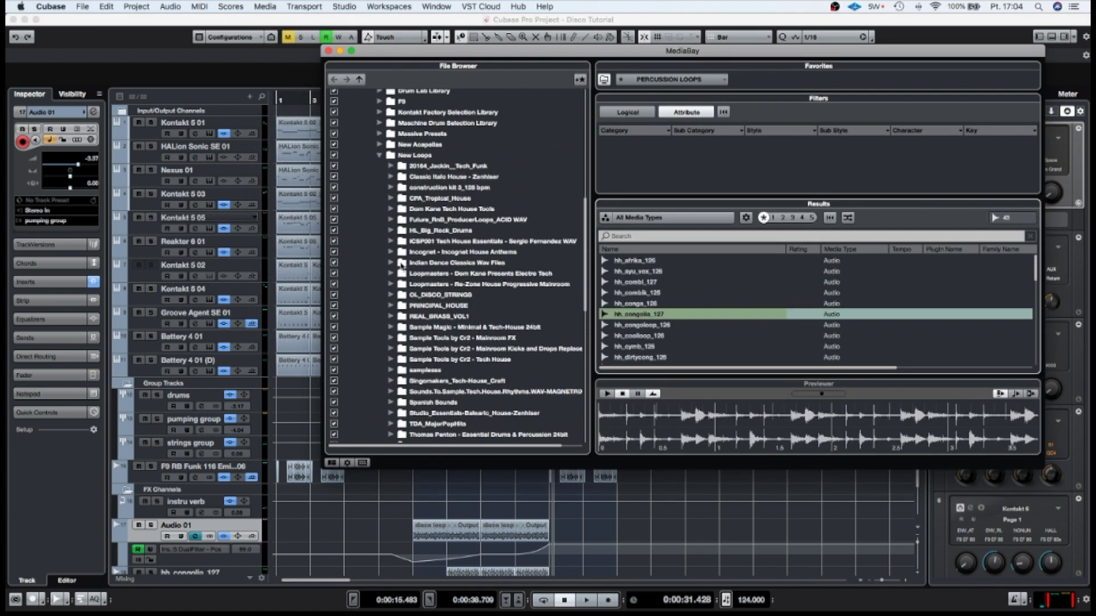
{"action": "scroll", "coordinate": [381, 214], "scroll_direction": "up", "scroll_amount": 5}
{"action": "left_click", "coordinate": [379, 190]}
{"action": "scroll", "coordinate": [420, 290], "scroll_direction": "down", "scroll_amount": 10}
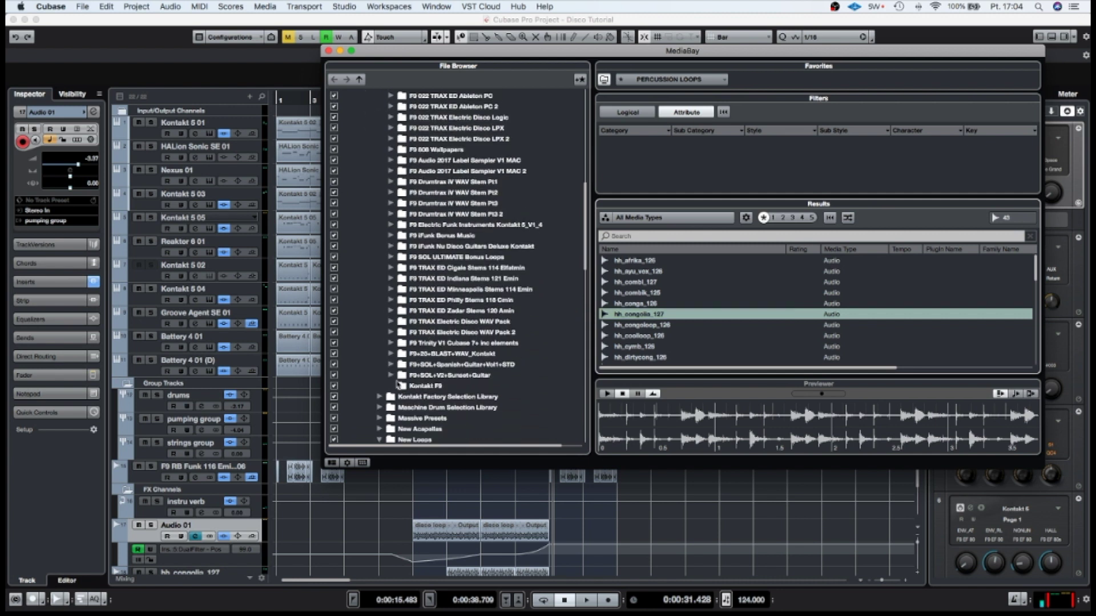
{"action": "left_click", "coordinate": [391, 321]}
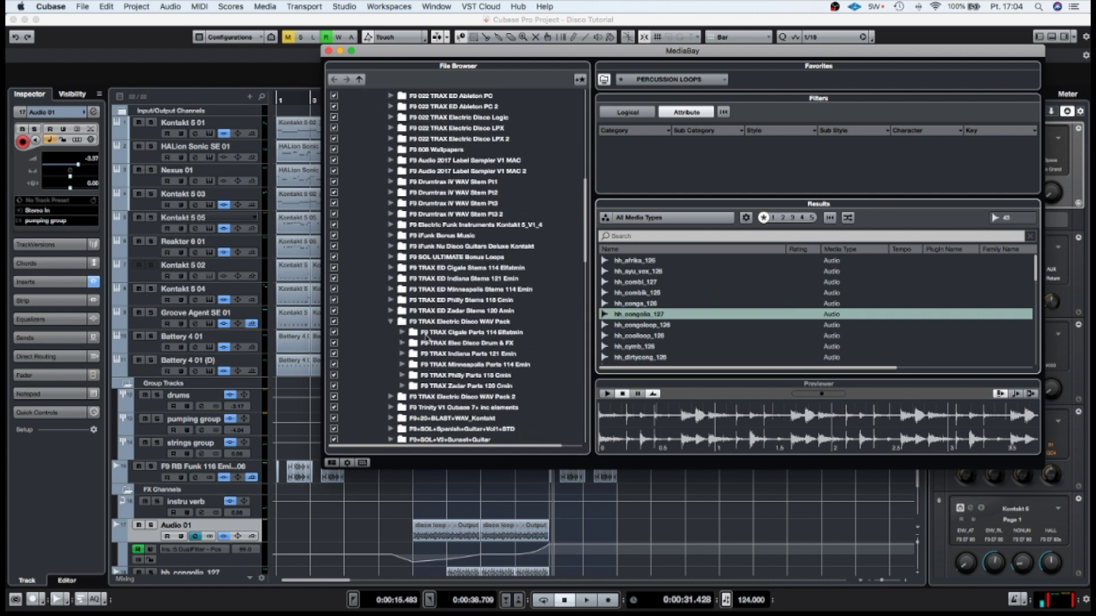
{"action": "left_click", "coordinate": [402, 343]}
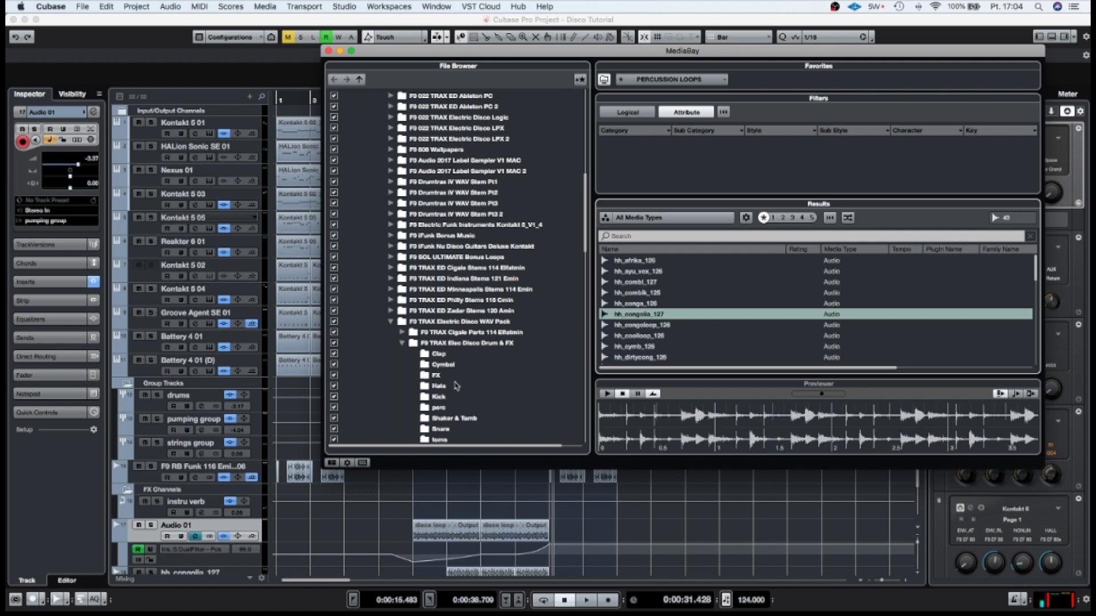
Add the F9 Philly Live Cymbal sample from the Cymbal folder to the project and place it at bar 17.
{"action": "scroll", "coordinate": [456, 386], "scroll_direction": "down", "scroll_amount": 3}
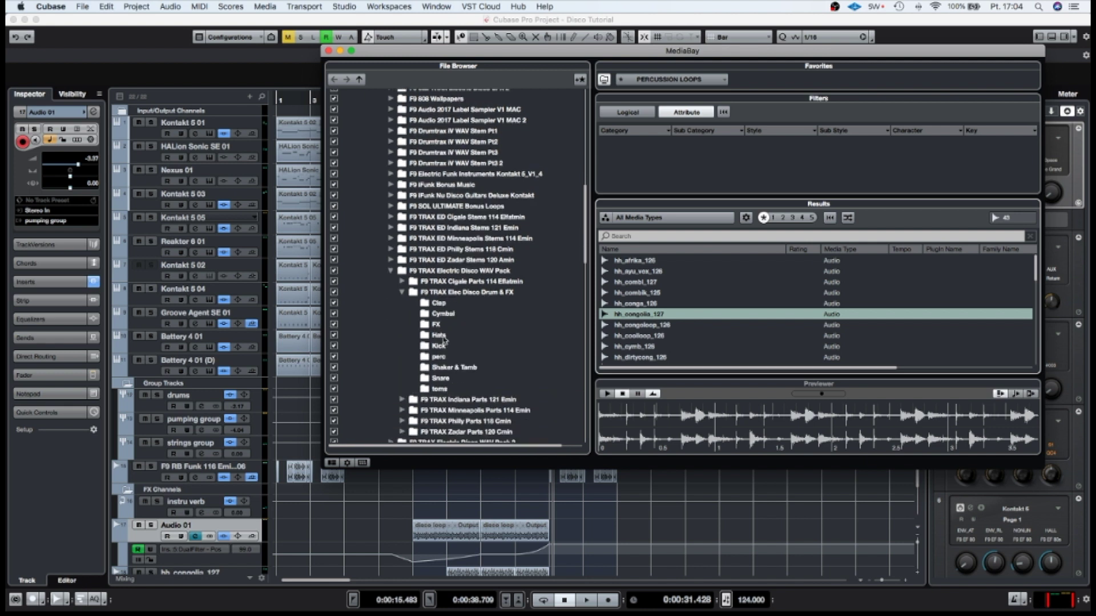
{"action": "left_click", "coordinate": [443, 337]}
{"action": "left_click", "coordinate": [443, 313]}
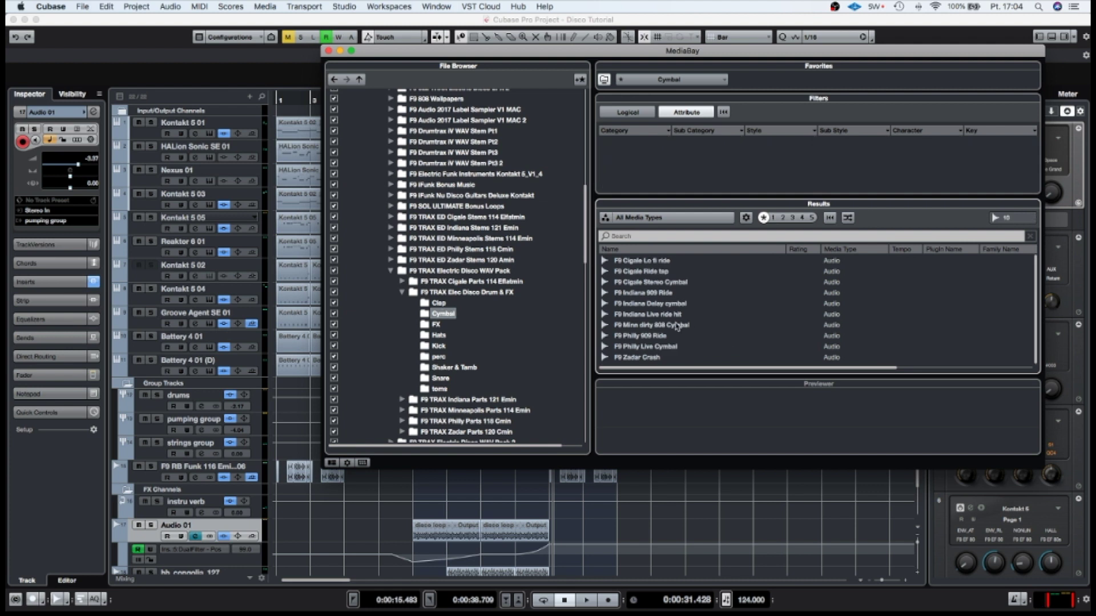
{"action": "scroll", "coordinate": [674, 330], "scroll_direction": "down", "scroll_amount": 1}
{"action": "left_click", "coordinate": [645, 346]}
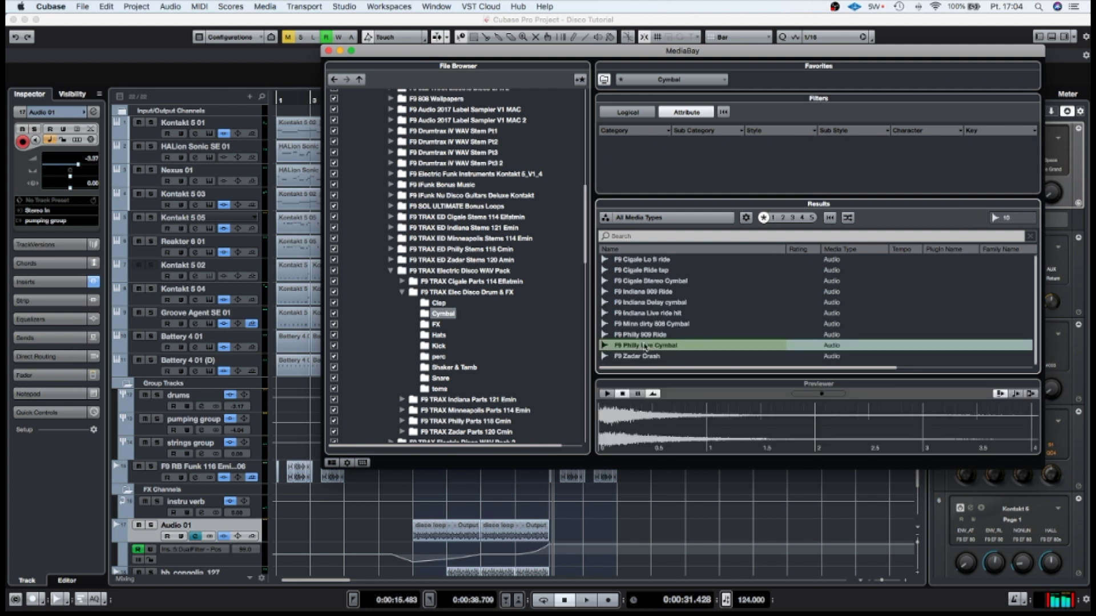
{"action": "left_click", "coordinate": [329, 51]}
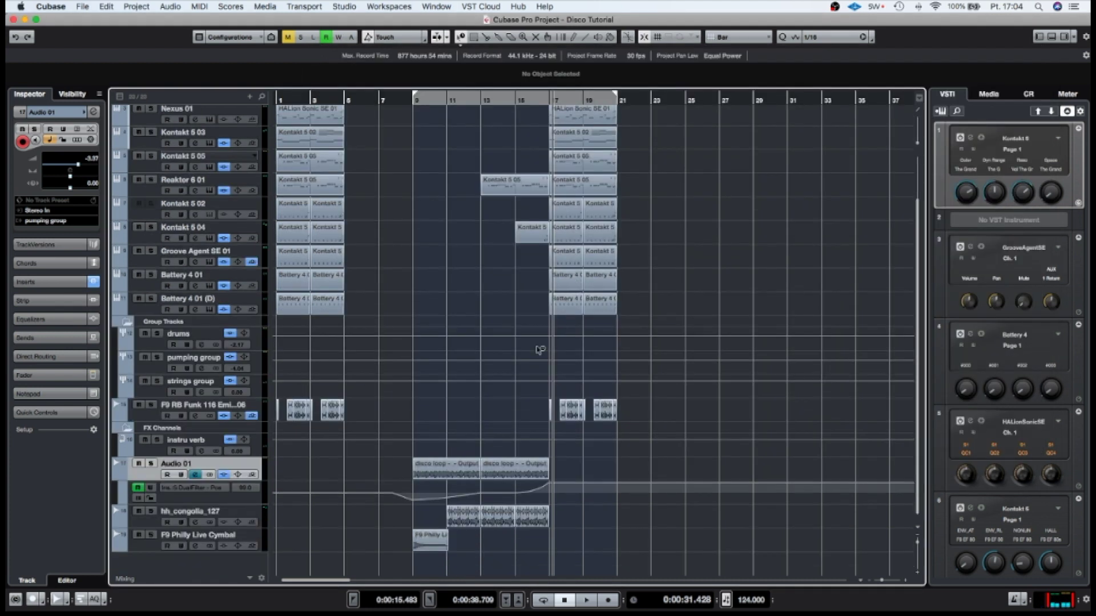
{"action": "left_click_drag", "start_coordinate": [434, 541], "coordinate": [564, 544]}
Route the F9 Philly Live Cymbal track to the drums group and lower its volume to about -13.5 dB.
{"action": "left_click", "coordinate": [148, 545]}
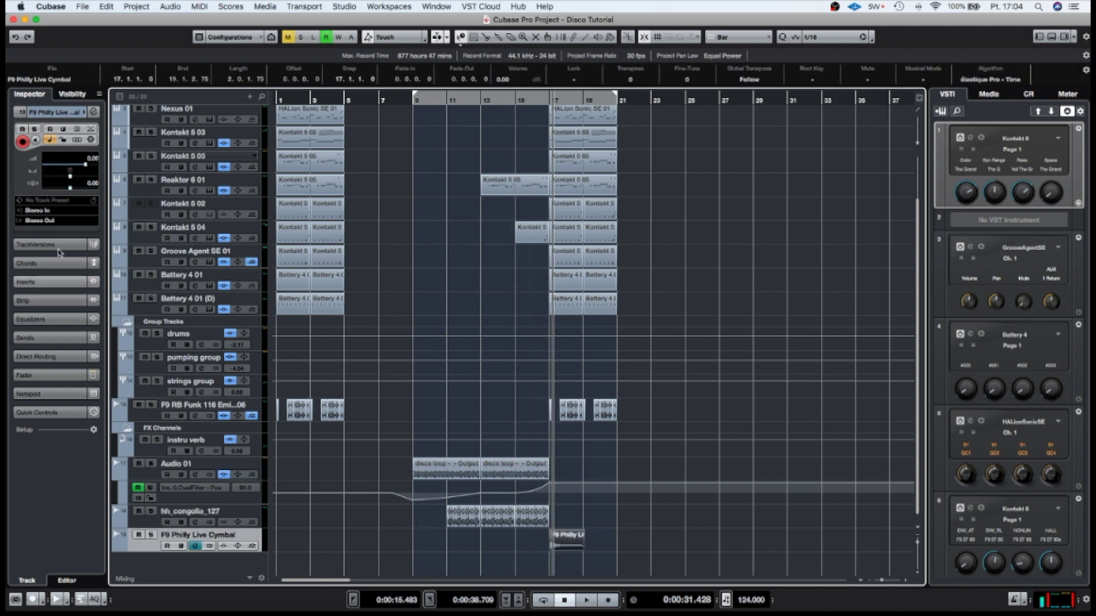
{"action": "left_click", "coordinate": [38, 221]}
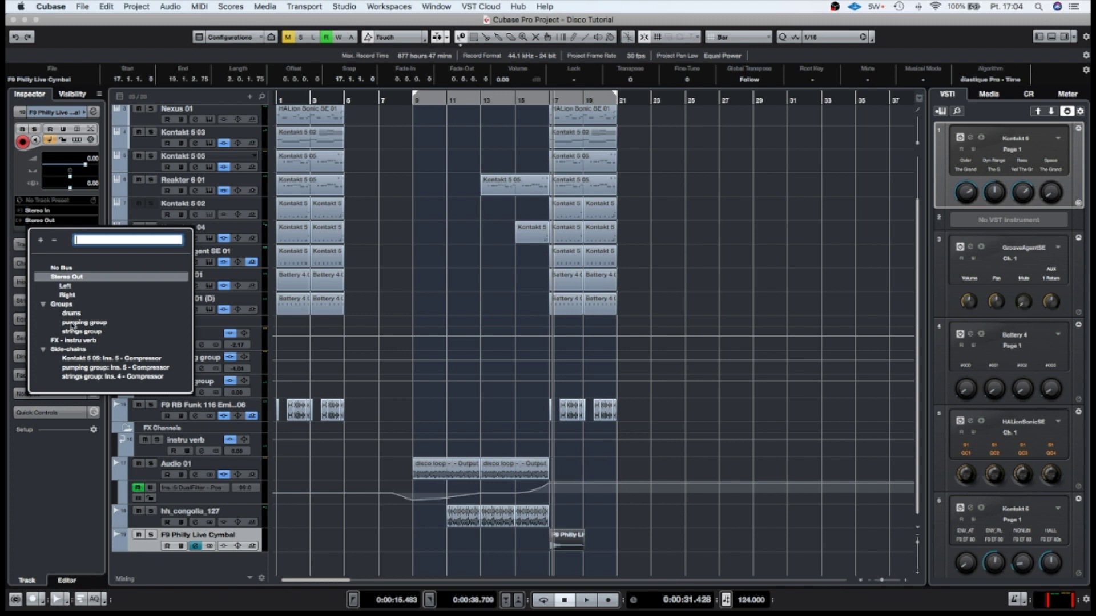
{"action": "left_click", "coordinate": [71, 313]}
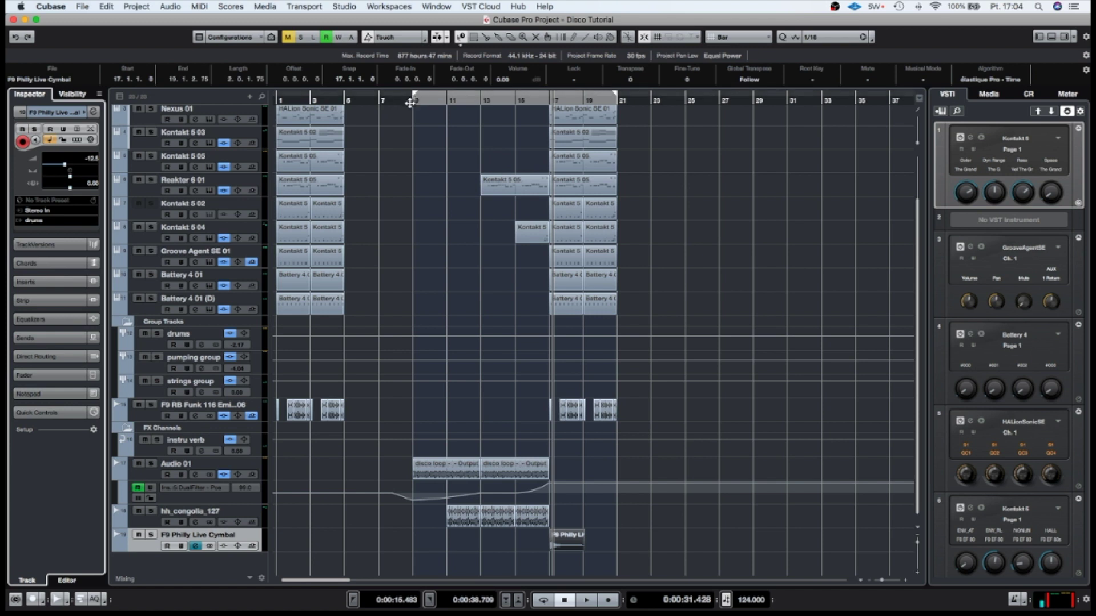
Play from bar 9 and lower the filter position automation point at bar 9 slightly, to about -71.6.
{"action": "left_click", "coordinate": [410, 102]}
{"action": "key", "text": "space"}
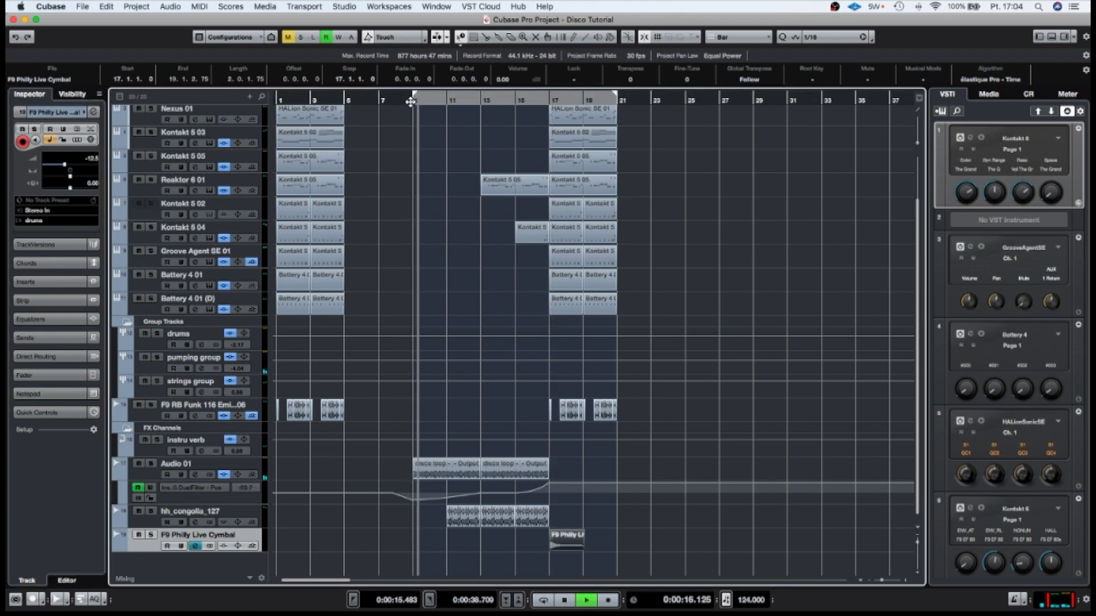
{"action": "left_click", "coordinate": [413, 502]}
{"action": "left_click_drag", "start_coordinate": [413, 503], "coordinate": [413, 504]}
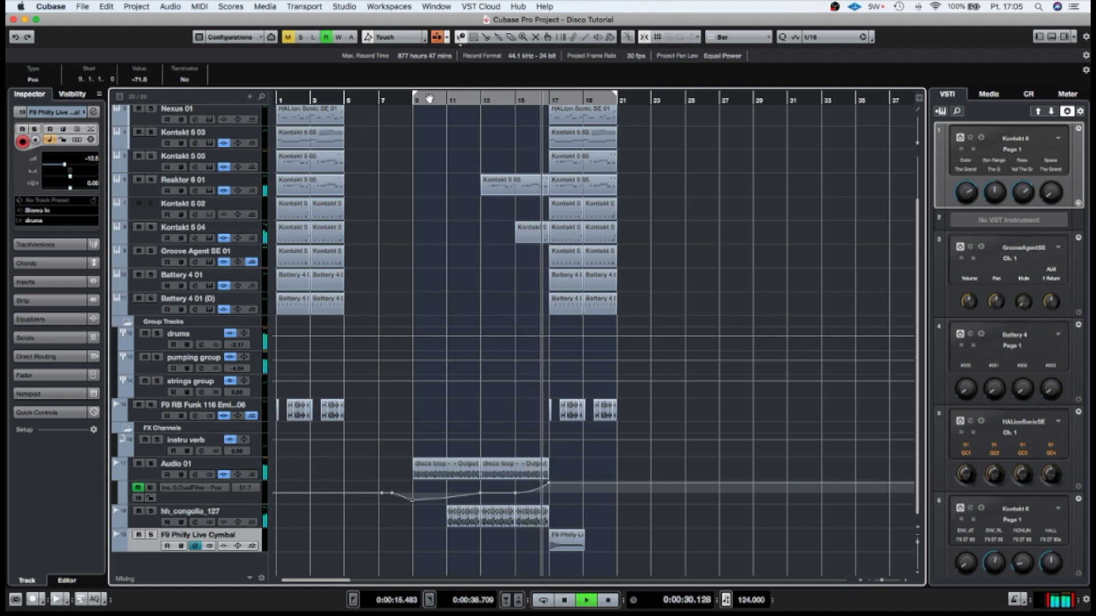
Set the cycle range to bars 17 to 21, turn cycling on, and stop playback after auditioning.
{"action": "left_click_drag", "start_coordinate": [425, 97], "coordinate": [547, 99]}
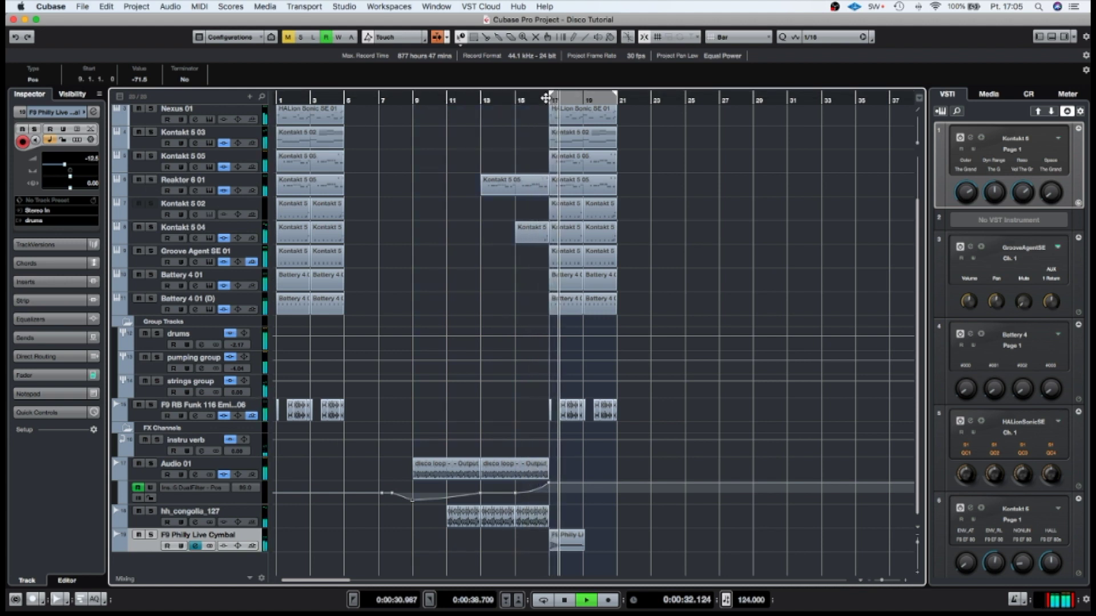
{"action": "left_click", "coordinate": [546, 99]}
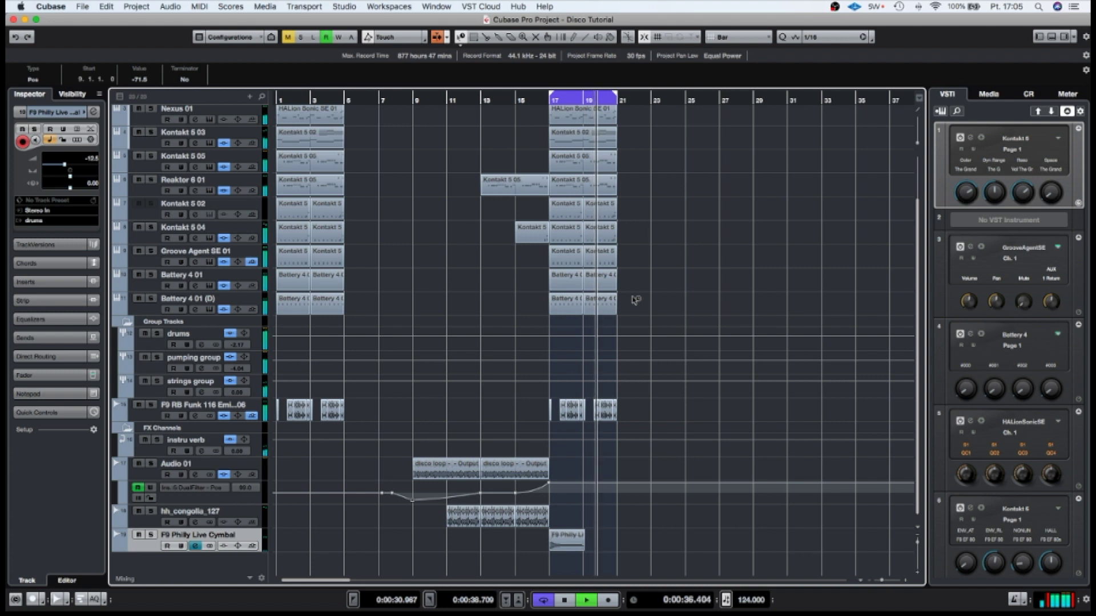
{"action": "key", "text": "space"}
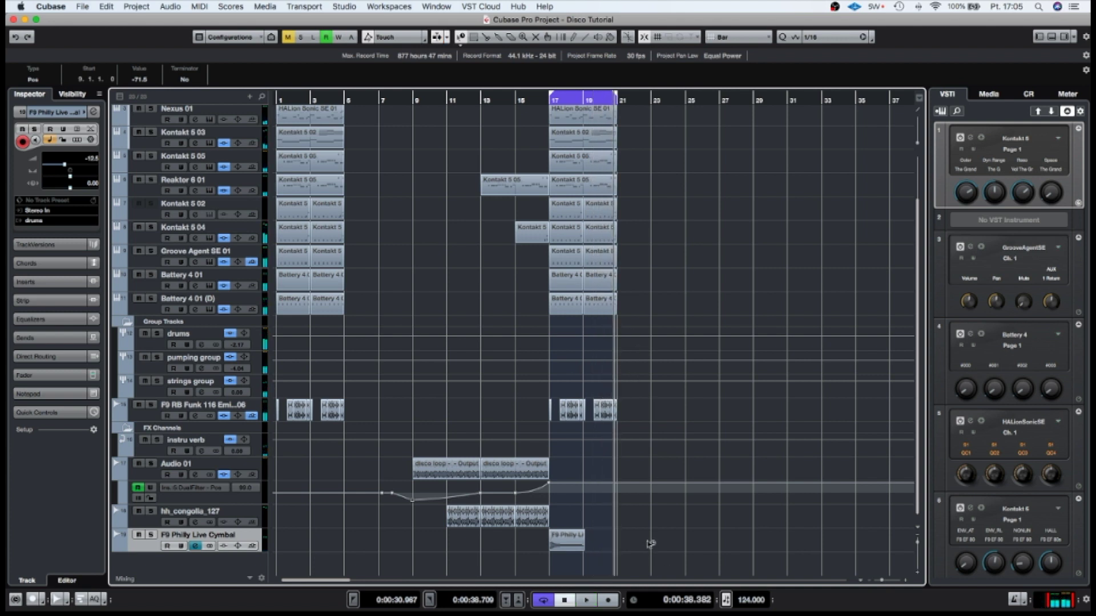
Duplicate all parts of bars 17 to 21 to bar 21, and copy the resulting eight bars to bar 25.
{"action": "left_click_drag", "start_coordinate": [648, 542], "coordinate": [624, 132]}
{"action": "left_click_drag", "start_coordinate": [726, 130], "coordinate": [553, 552]}
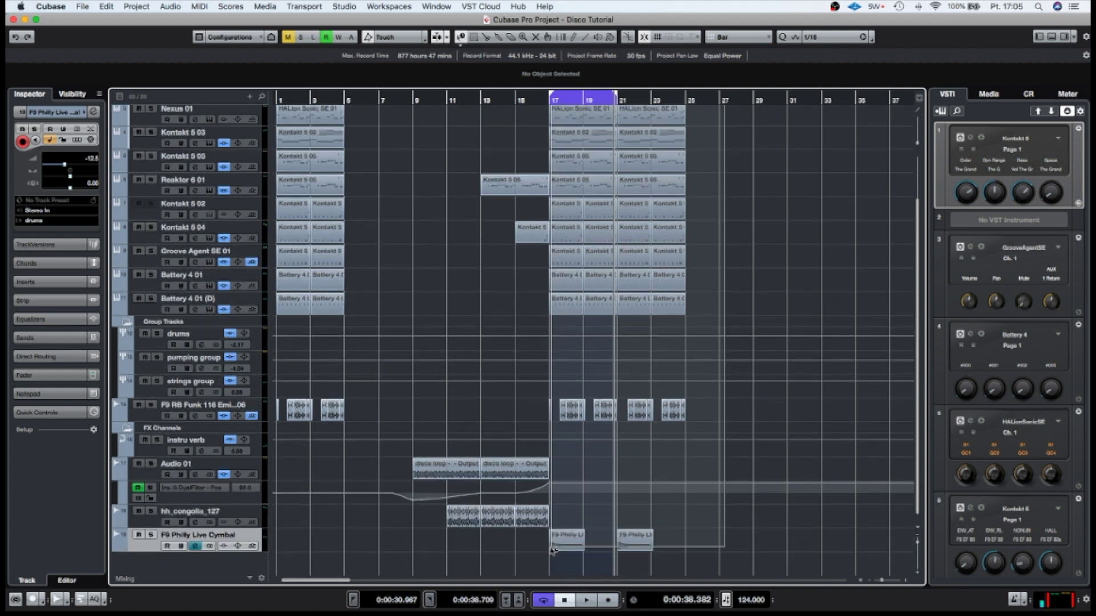
{"action": "left_click_drag", "start_coordinate": [565, 122], "coordinate": [694, 163]}
{"action": "scroll", "coordinate": [694, 164], "scroll_direction": "right", "scroll_amount": 5}
{"action": "scroll", "coordinate": [694, 163], "scroll_direction": "right", "scroll_amount": 2}
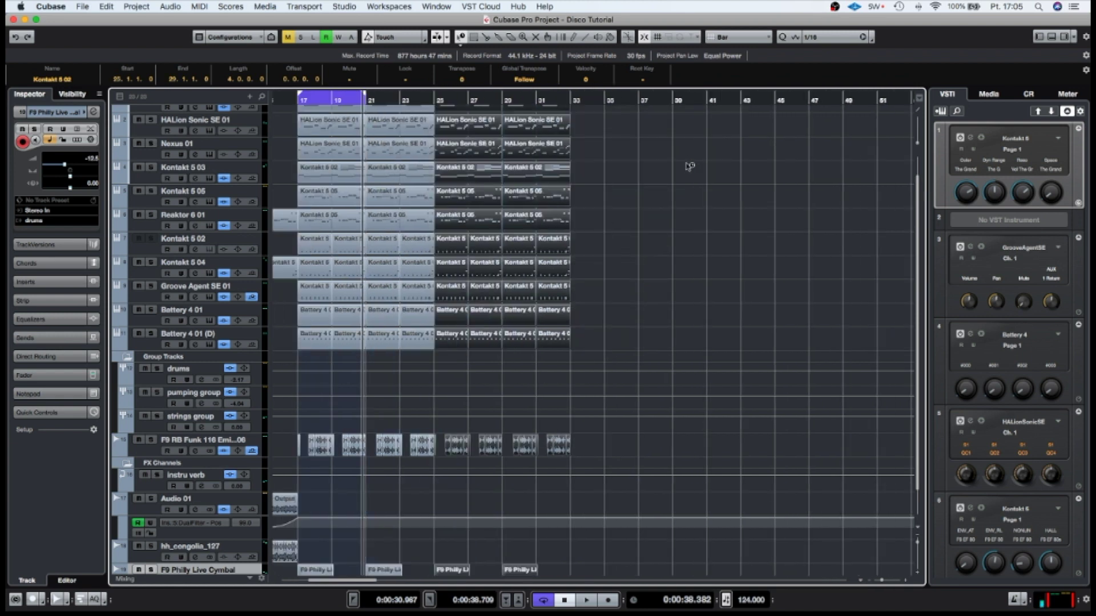
Delete the HALion Sonic SE 01, Nexus 01 and Kontakt 5 01 parts in bars 25 to 33.
{"action": "scroll", "coordinate": [694, 163], "scroll_direction": "up", "scroll_amount": 1}
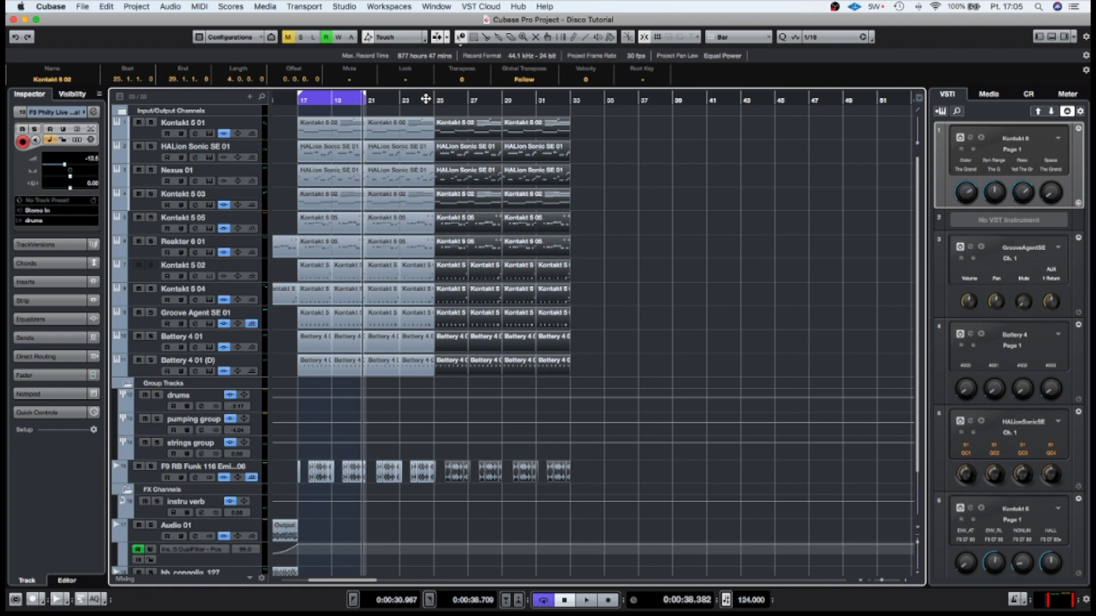
{"action": "left_click_drag", "start_coordinate": [594, 155], "coordinate": [447, 183]}
{"action": "key", "text": "Delete"}
{"action": "left_click", "coordinate": [433, 103]}
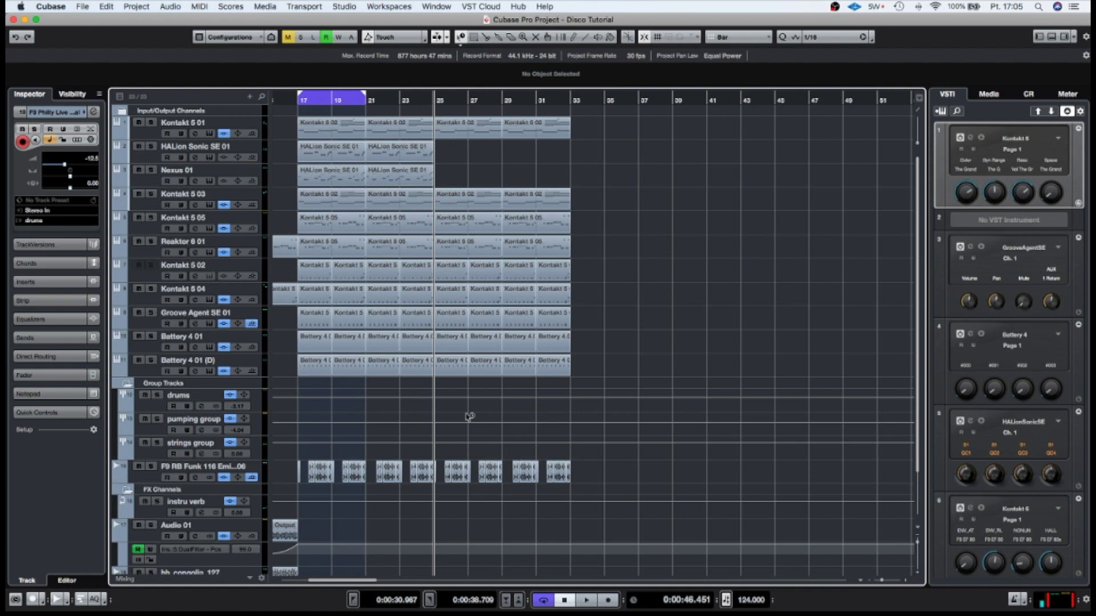
{"action": "left_click_drag", "start_coordinate": [454, 152], "coordinate": [552, 131]}
{"action": "key", "text": "Delete"}
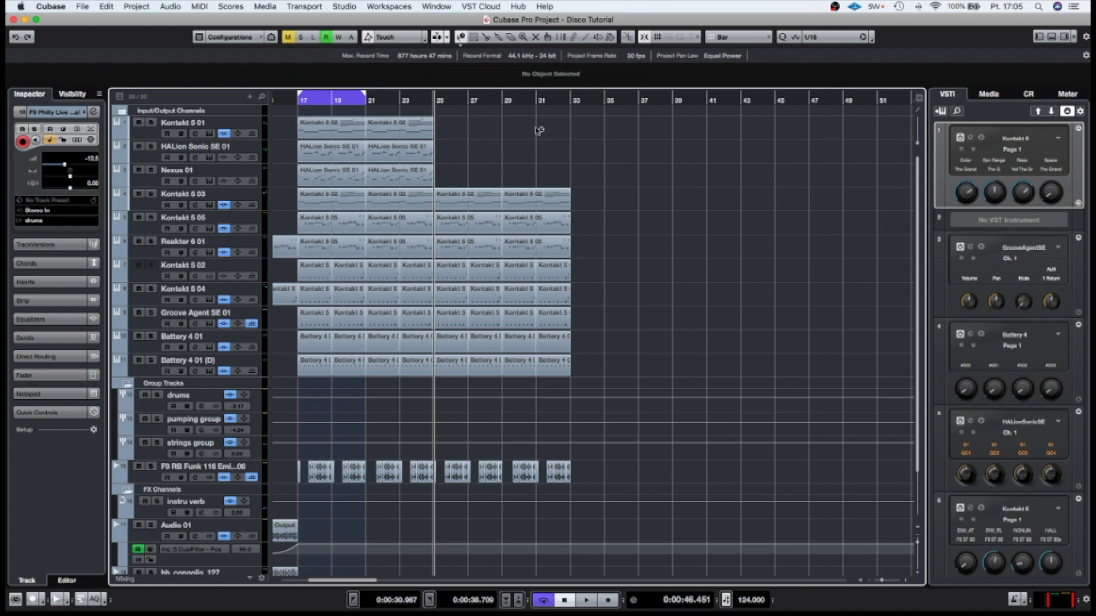
Play from bar 25, delete the F9 RB Funk guitar clips in bars 25 to 33 and mute the Reaktor 6 01 track.
{"action": "key", "text": "space"}
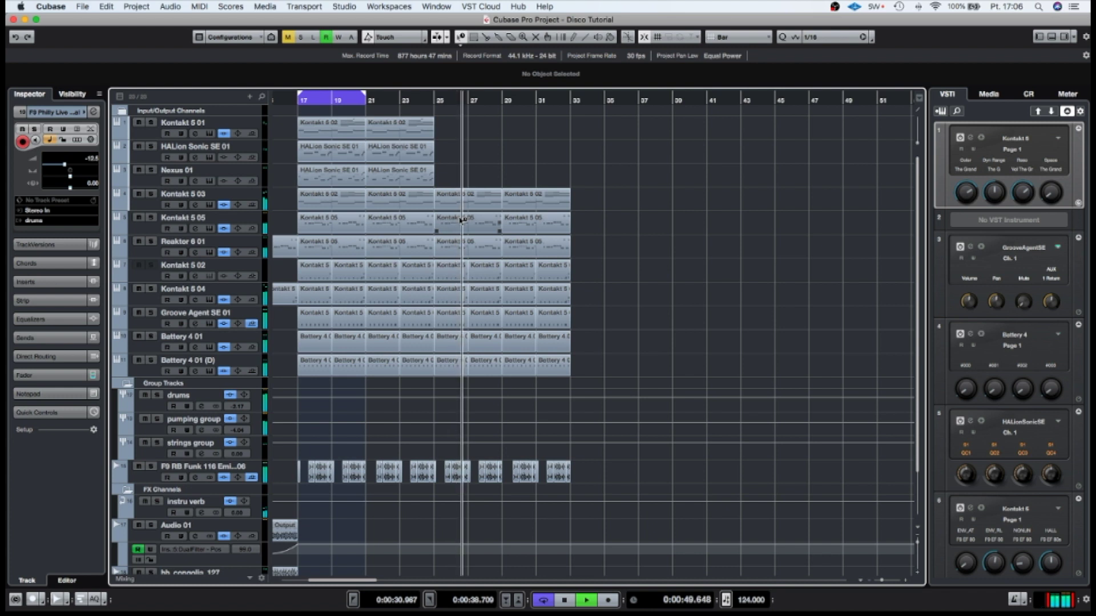
{"action": "left_click_drag", "start_coordinate": [595, 478], "coordinate": [438, 477]}
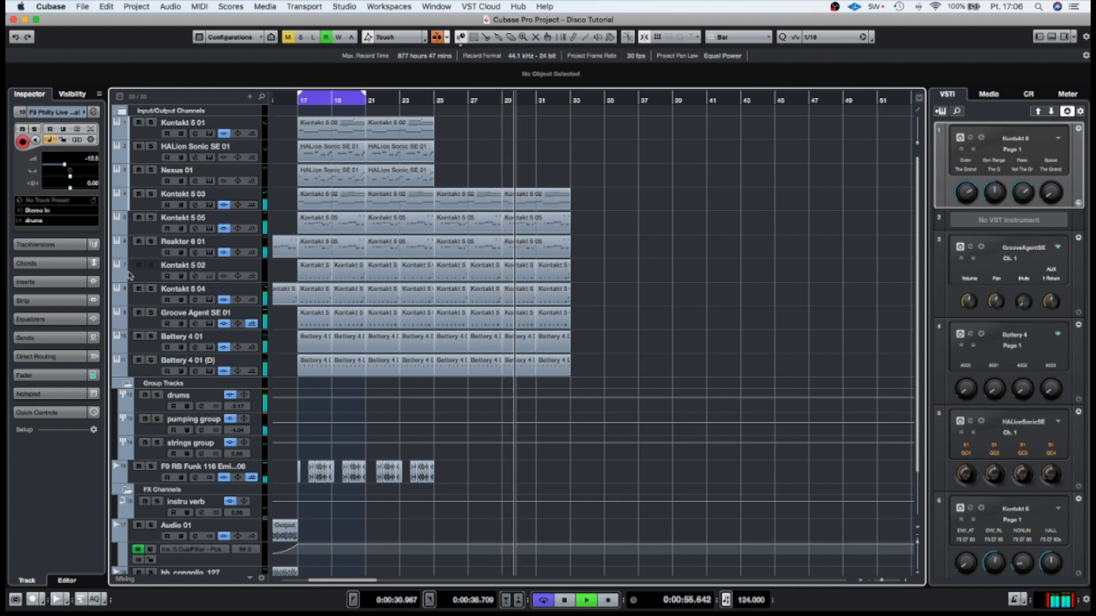
{"action": "left_click", "coordinate": [139, 242]}
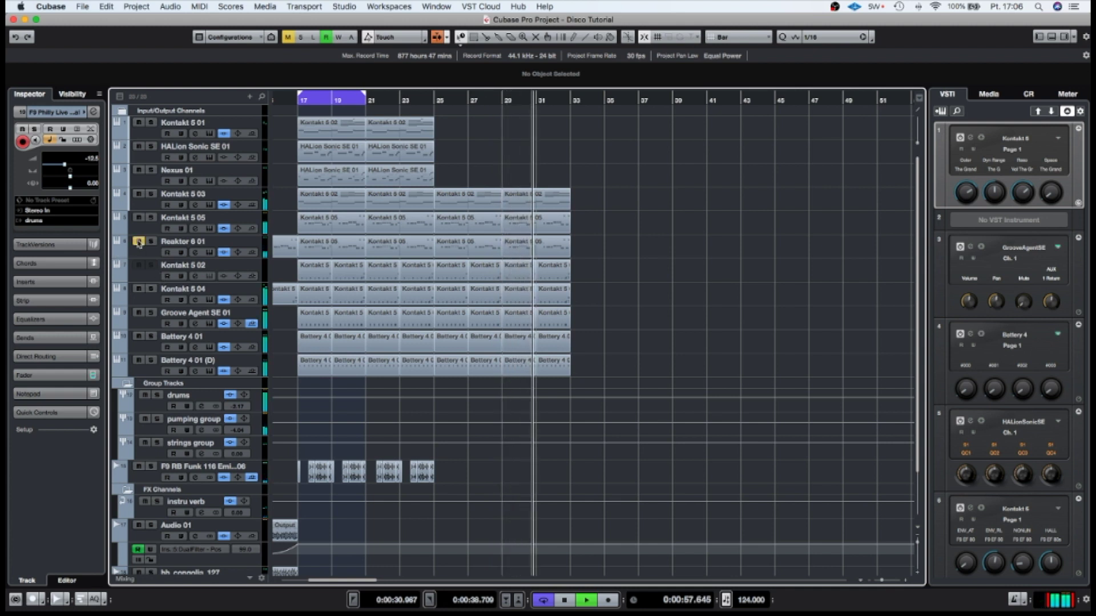
{"action": "key", "text": "space"}
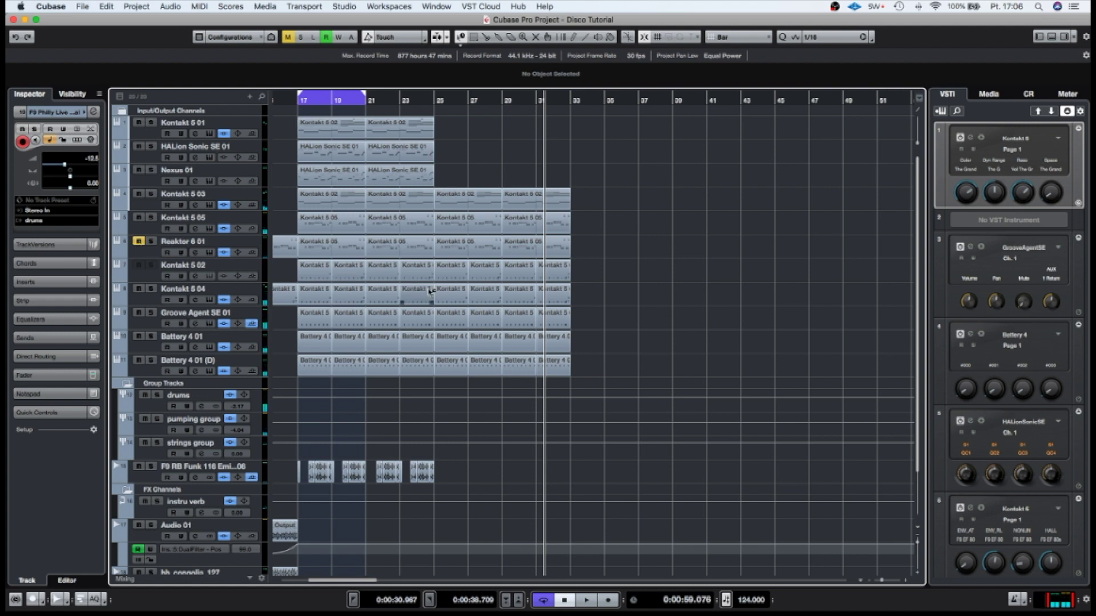
{"action": "scroll", "coordinate": [429, 292], "scroll_direction": "left", "scroll_amount": 5}
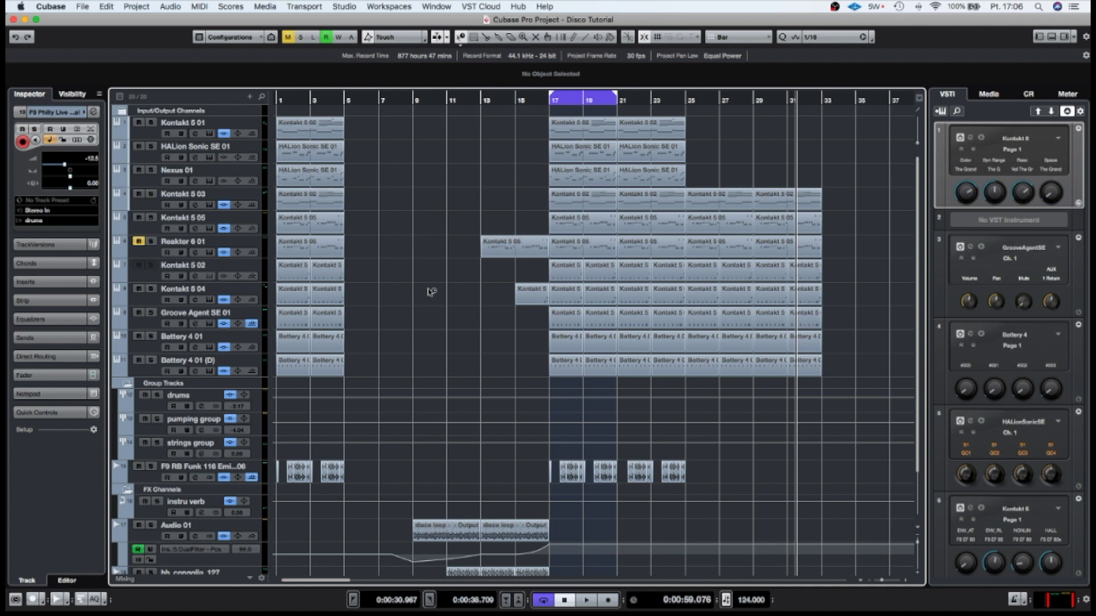
{"action": "scroll", "coordinate": [432, 291], "scroll_direction": "down", "scroll_amount": 3}
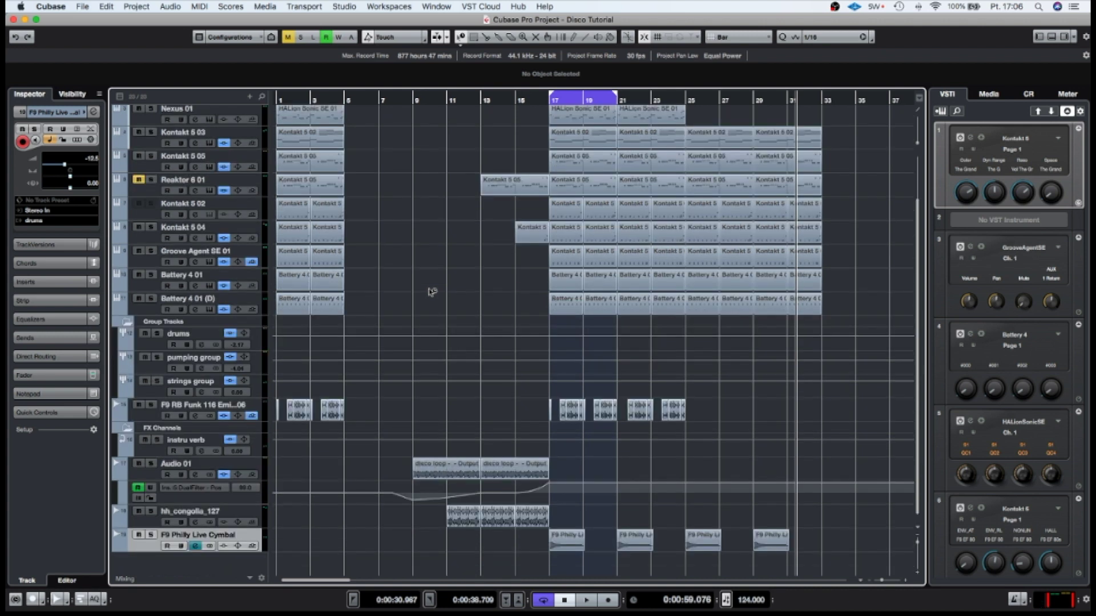
{"action": "scroll", "coordinate": [431, 292], "scroll_direction": "up", "scroll_amount": 3}
{"action": "scroll", "coordinate": [432, 292], "scroll_direction": "down", "scroll_amount": 3}
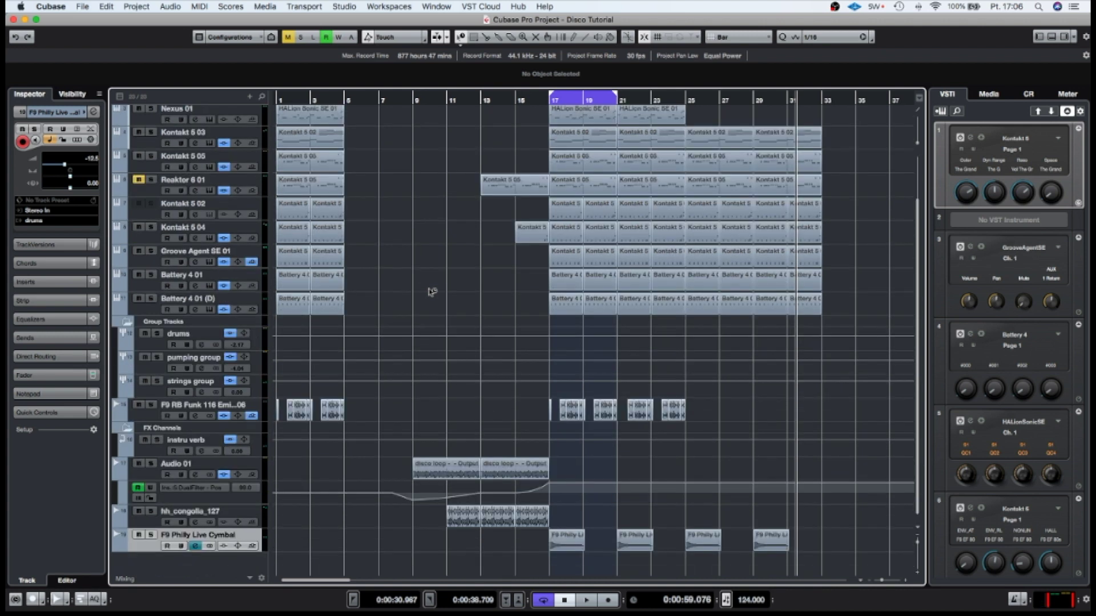